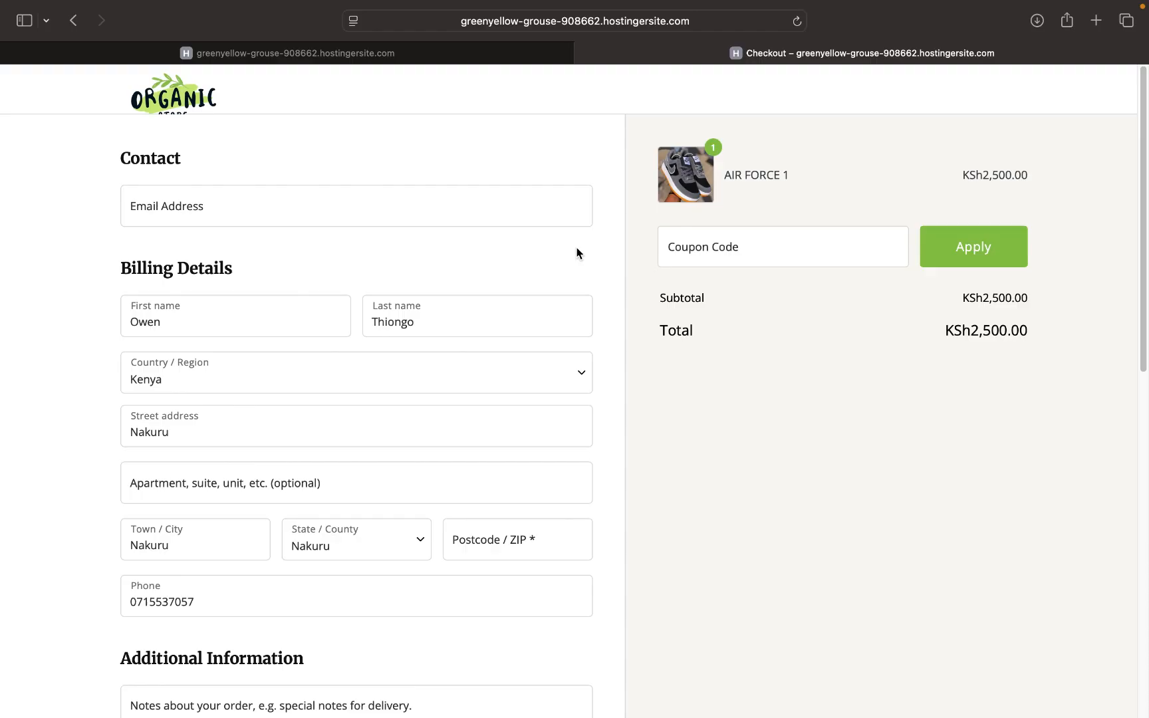
- Scroll the WooCommerce checkout page down to the Payment section
scroll(577, 253, down, 10)
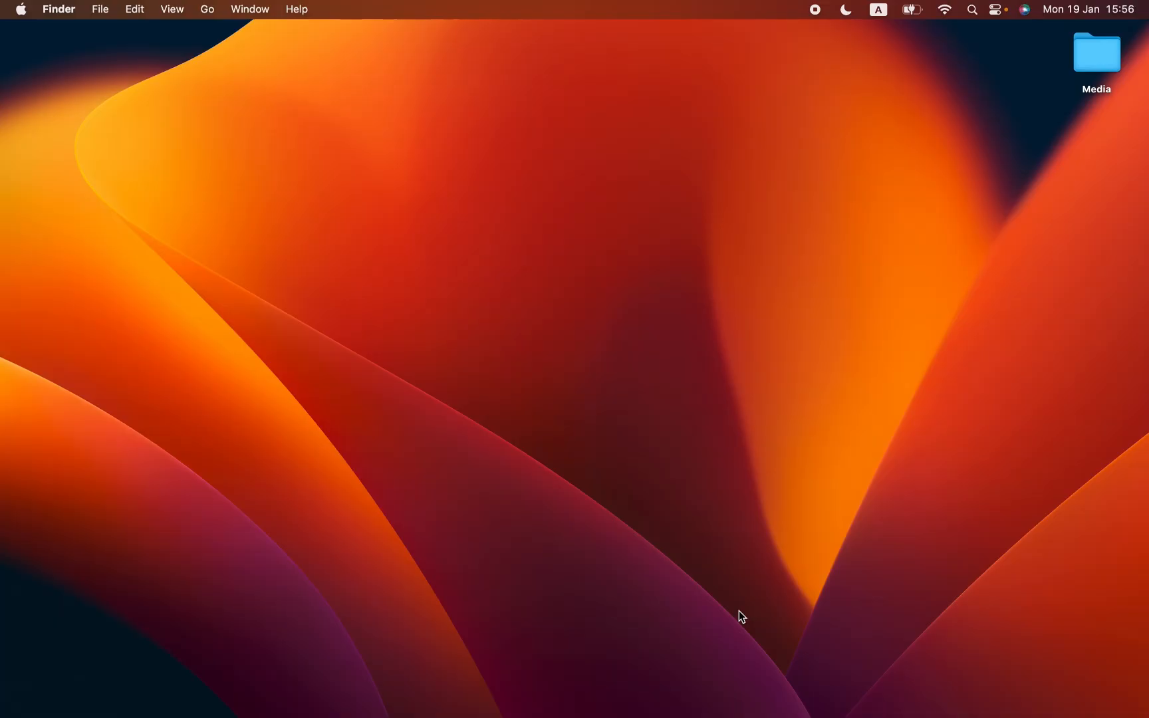
- Relaunch Safari from the Dock and zoom its window to fill the screen
mouse_move(161, 701)
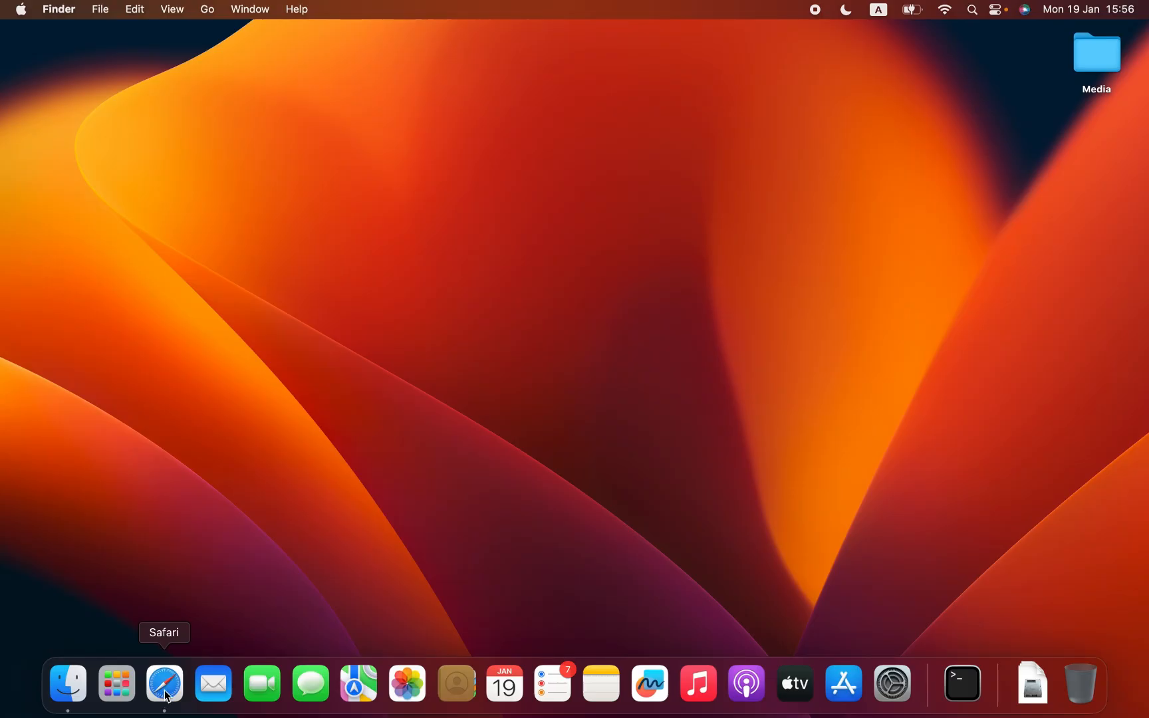
click(166, 695)
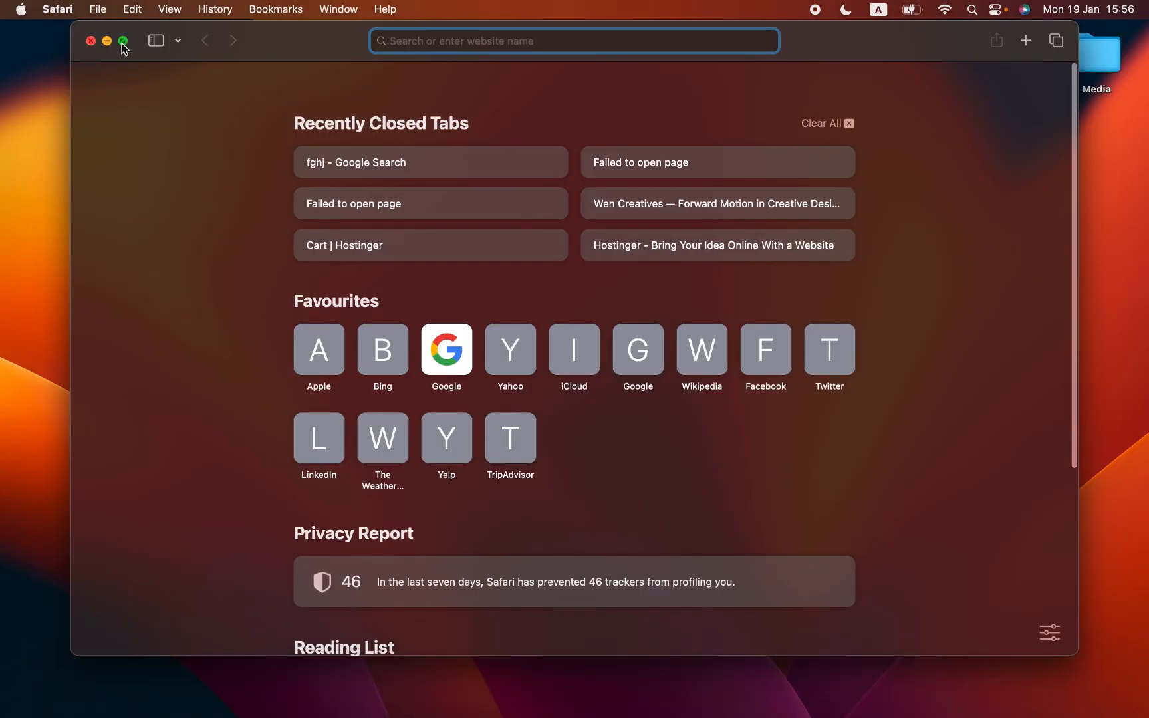
click(123, 41)
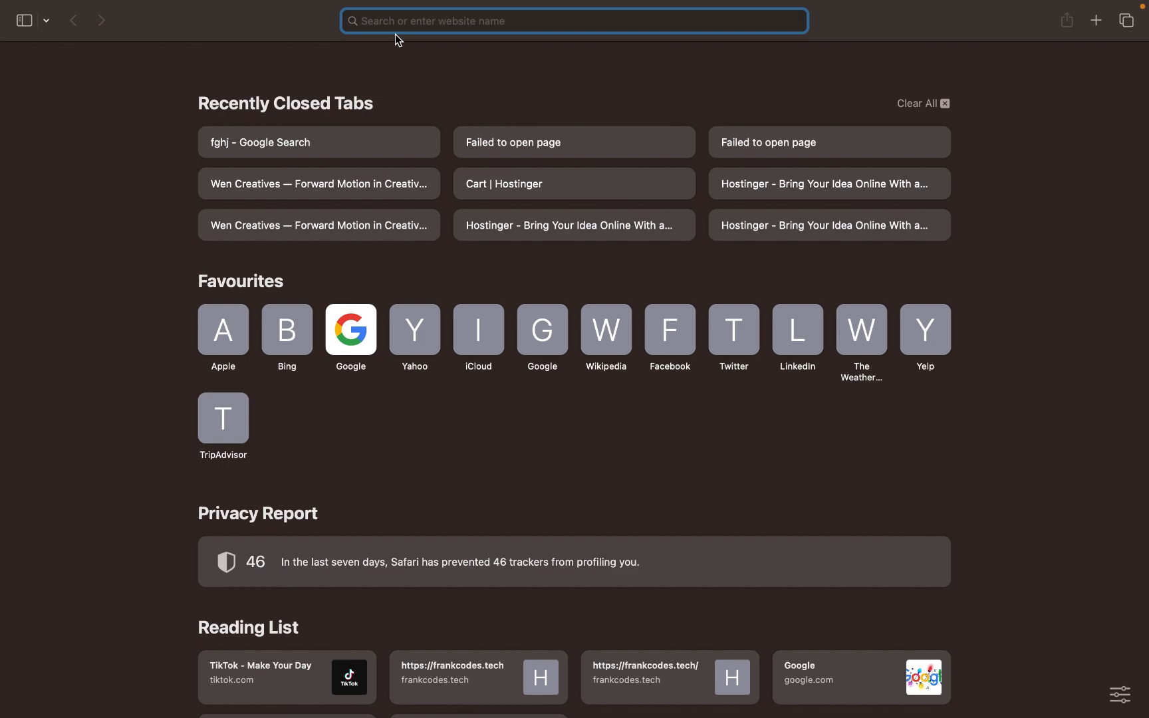
text(www)
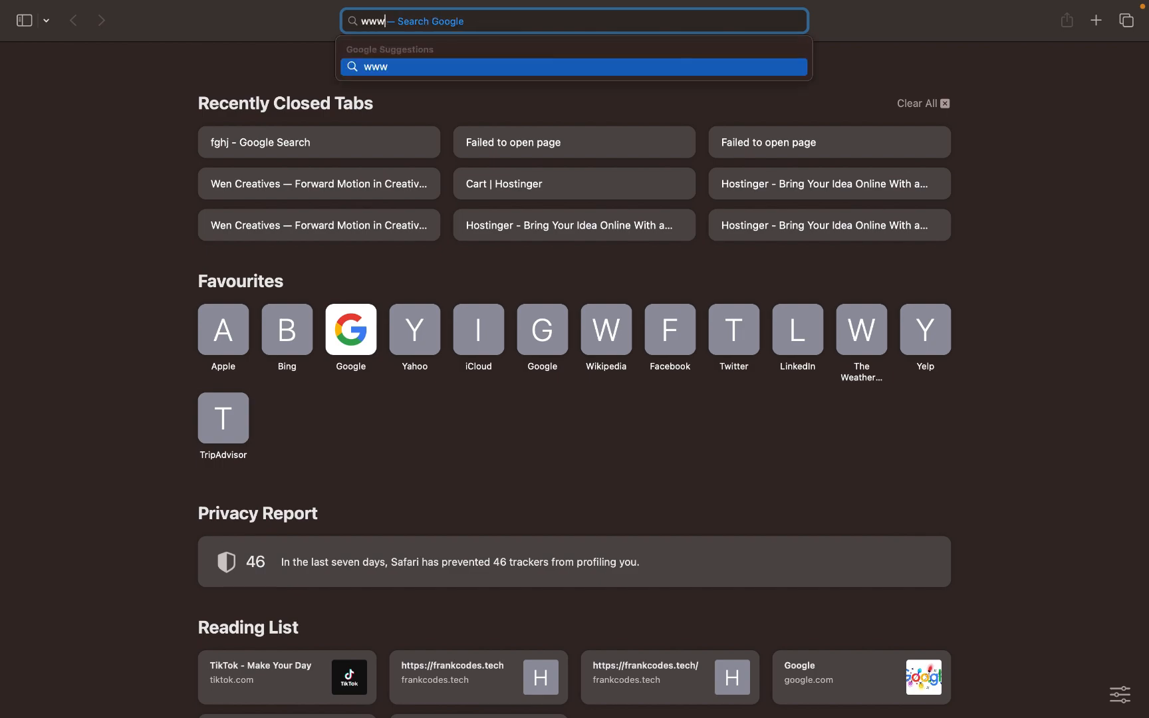
text(.ale)
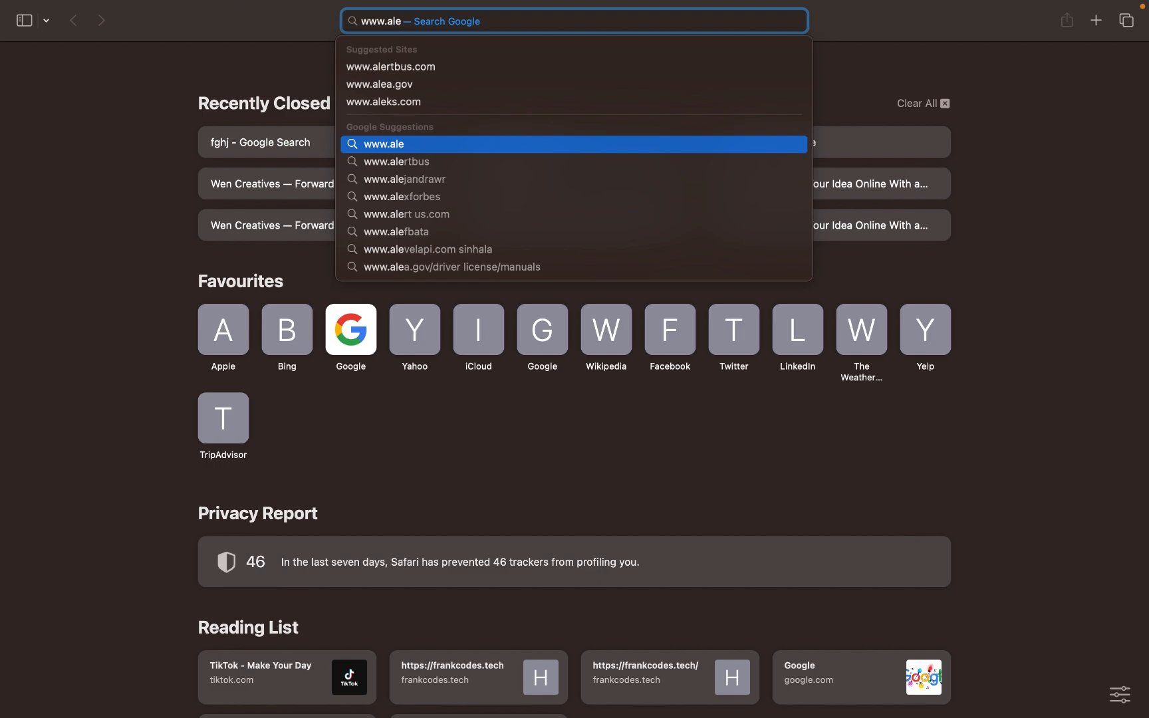
key(BackSpace)
key(BackSpace)
key(BackSpace)
key(BackSpace)
key(BackSpace)
key(BackSpace)
key(BackSpace)
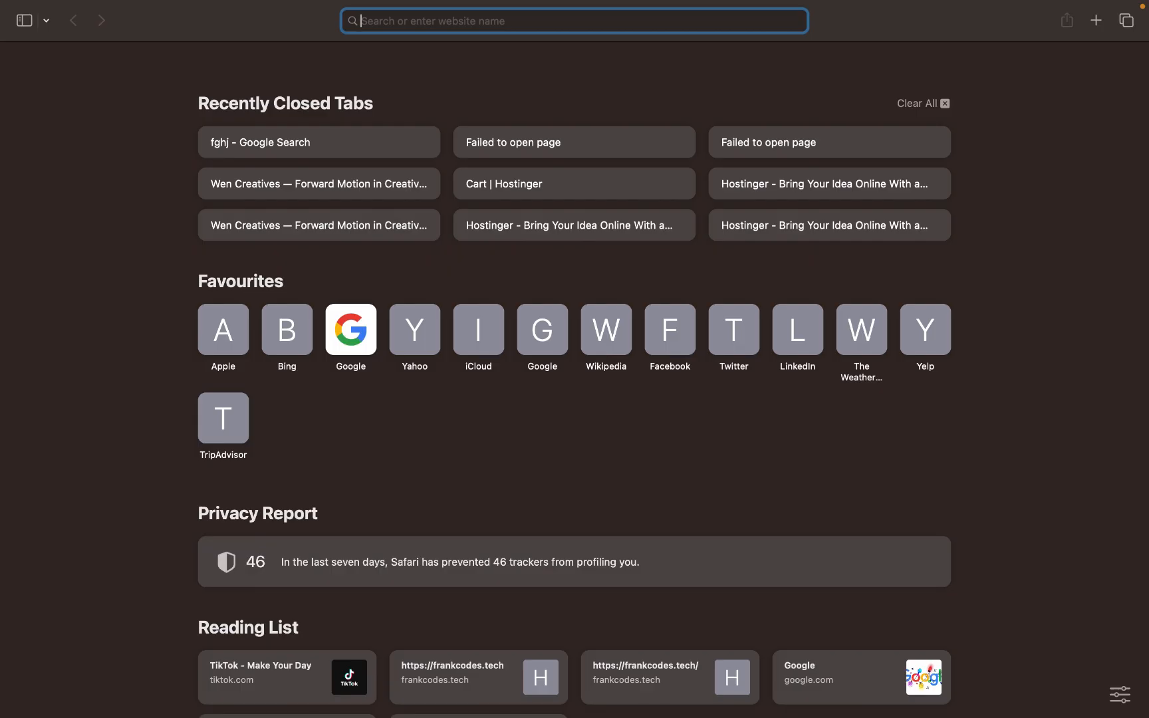
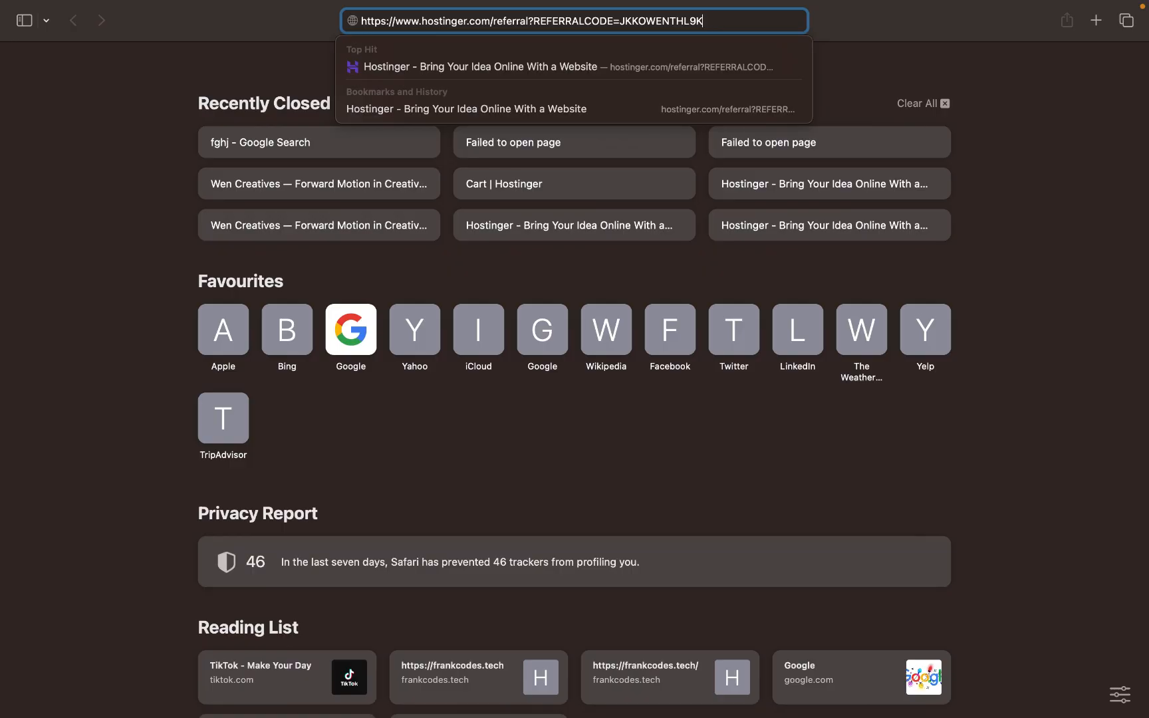
key(Return)
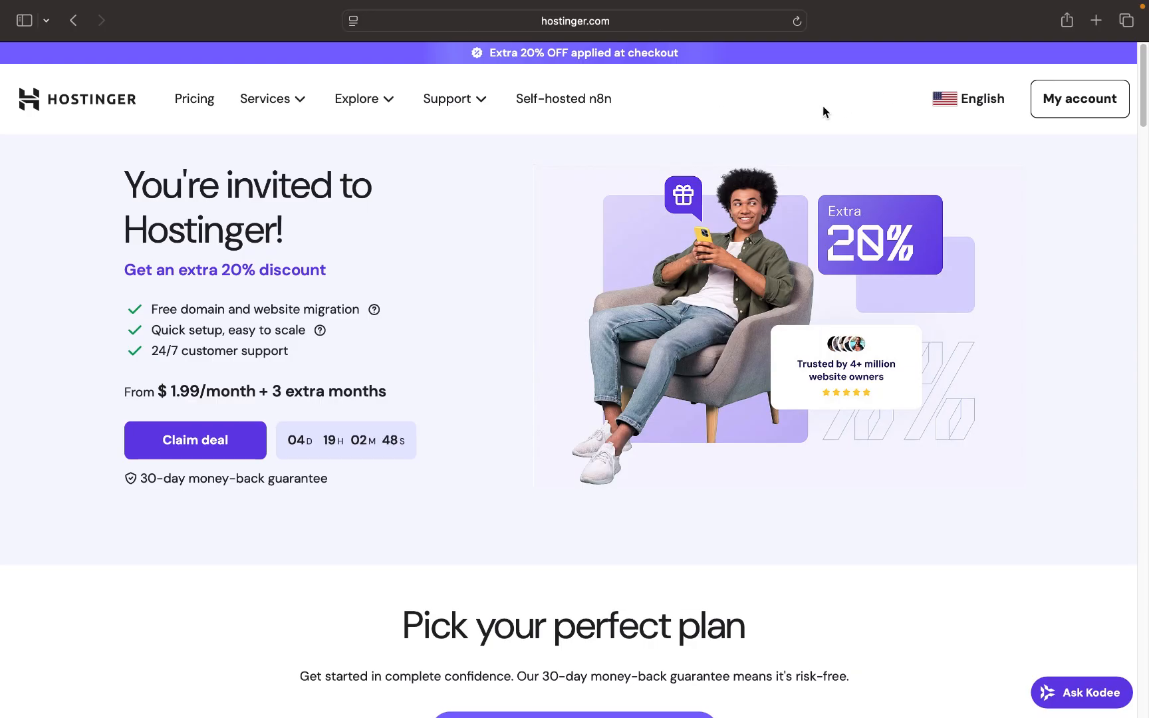
- In a new tab, load wencreatives.com and follow its footer 'Get Hosting Discount with My Link'
click(1097, 22)
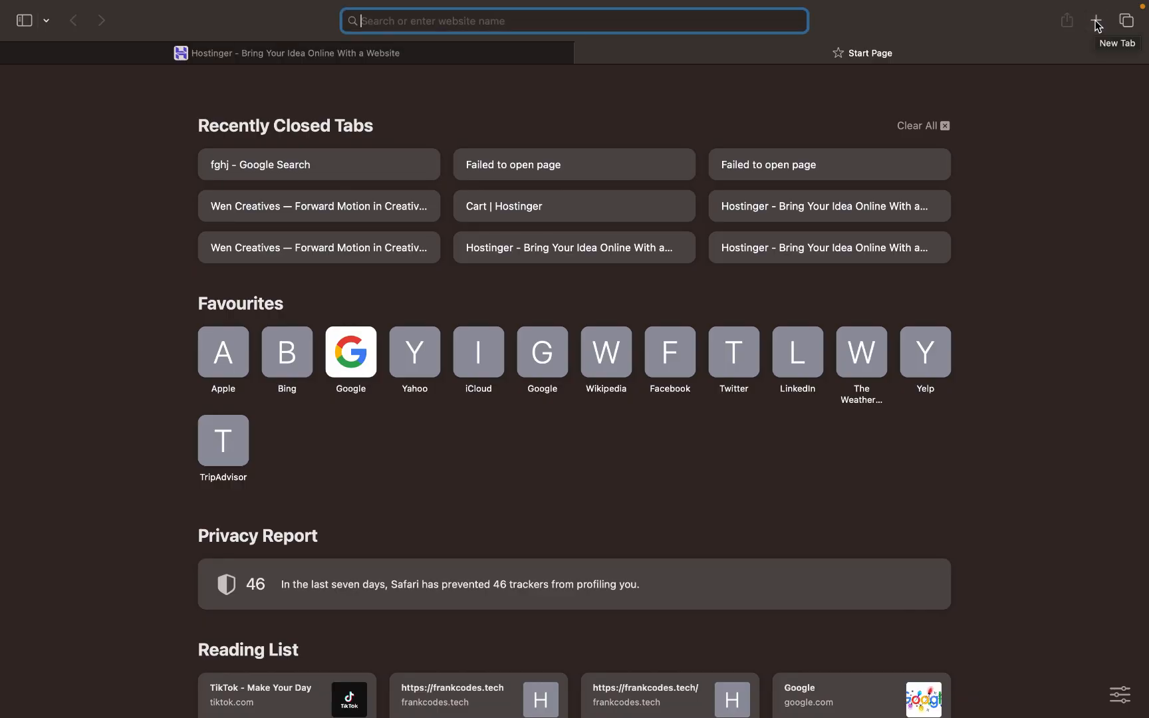
text(we)
key(Return)
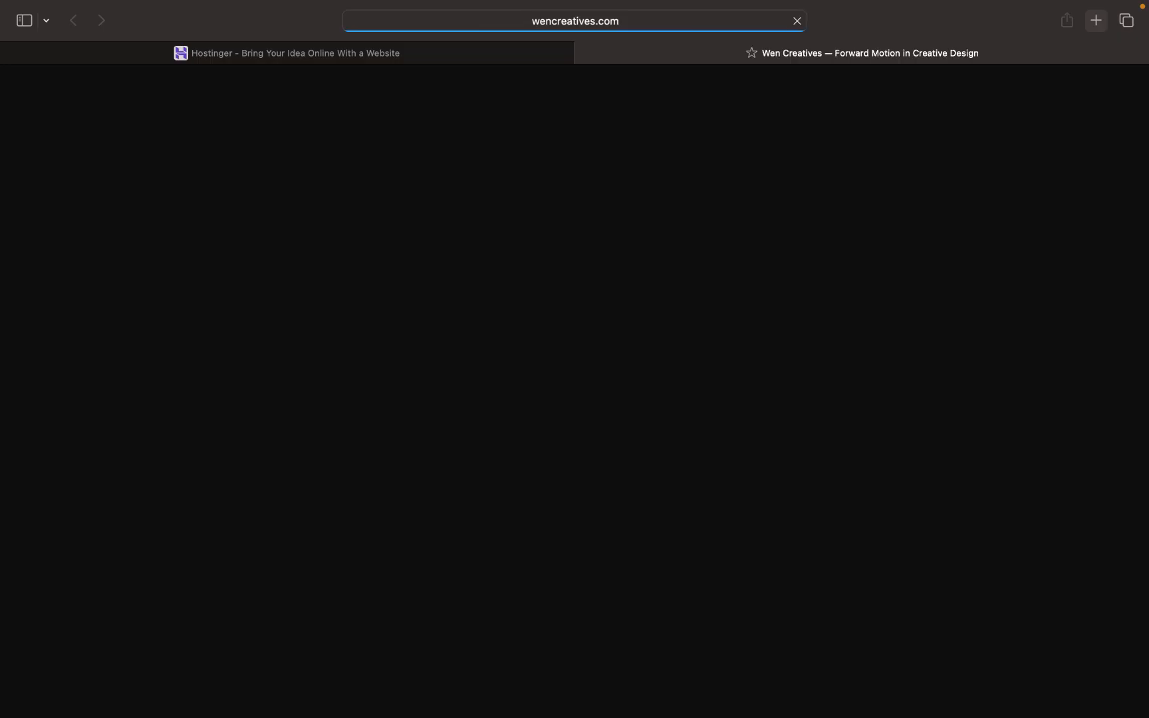
scroll(710, 385, down, 20)
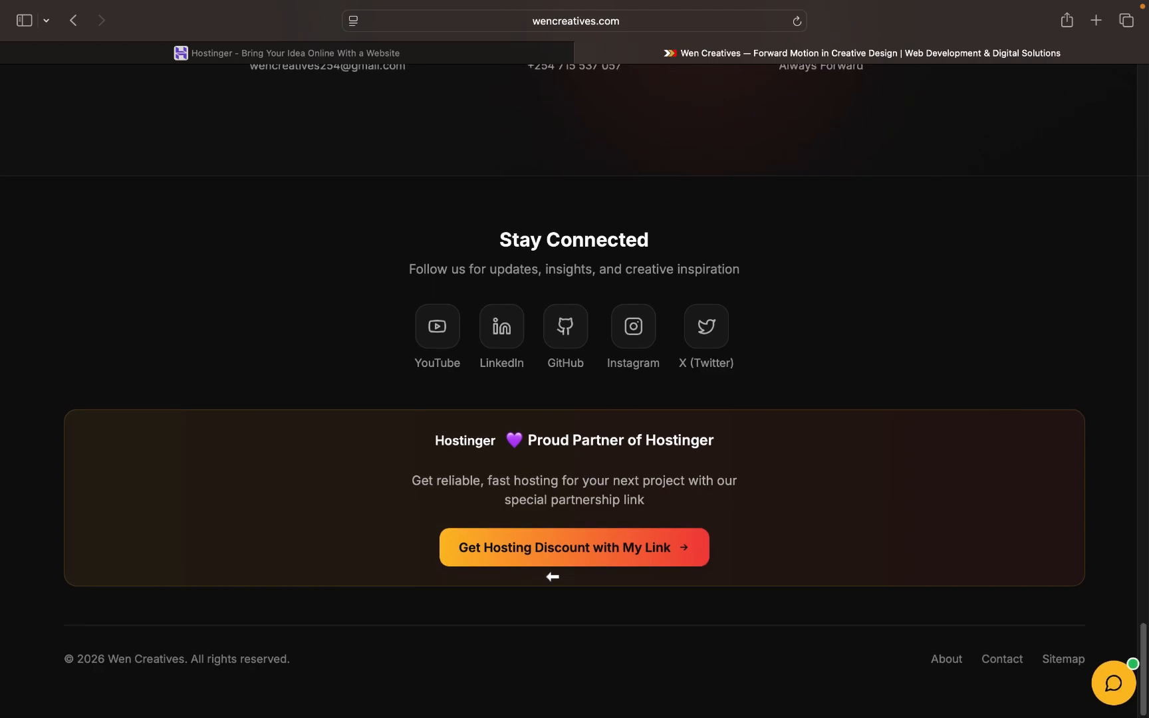
click(586, 549)
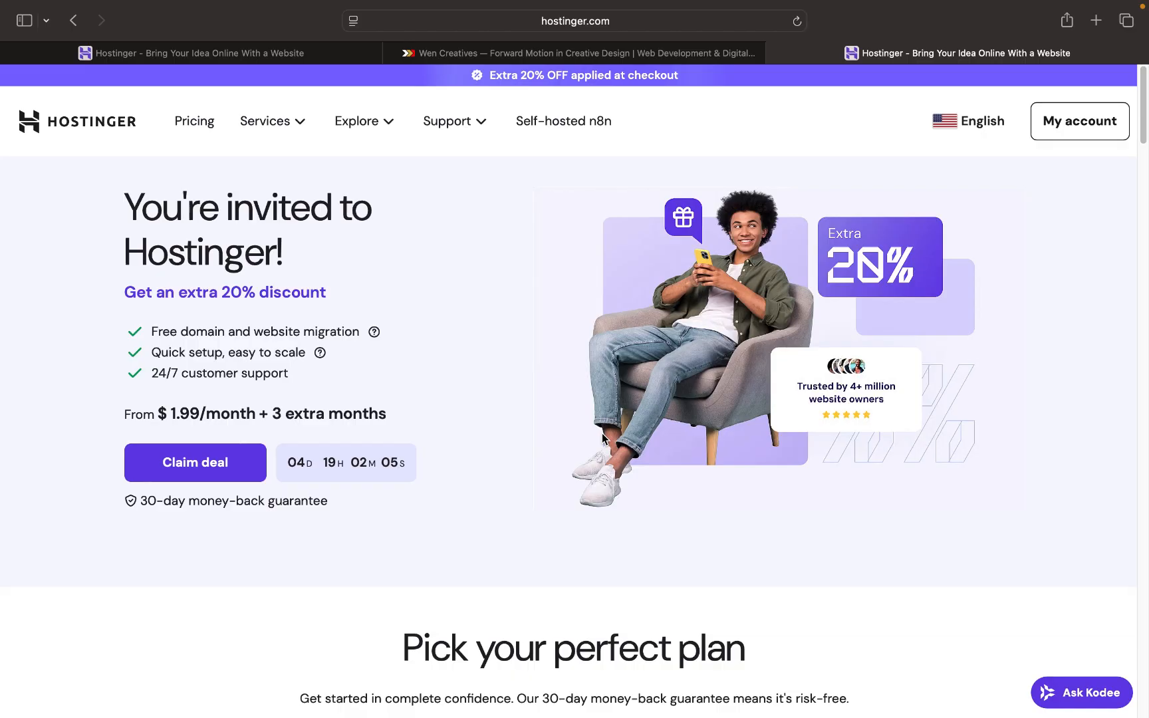
- Claim the deal, browse the Premium, Business and Cloud Startup plan cards, and pick Business
click(217, 468)
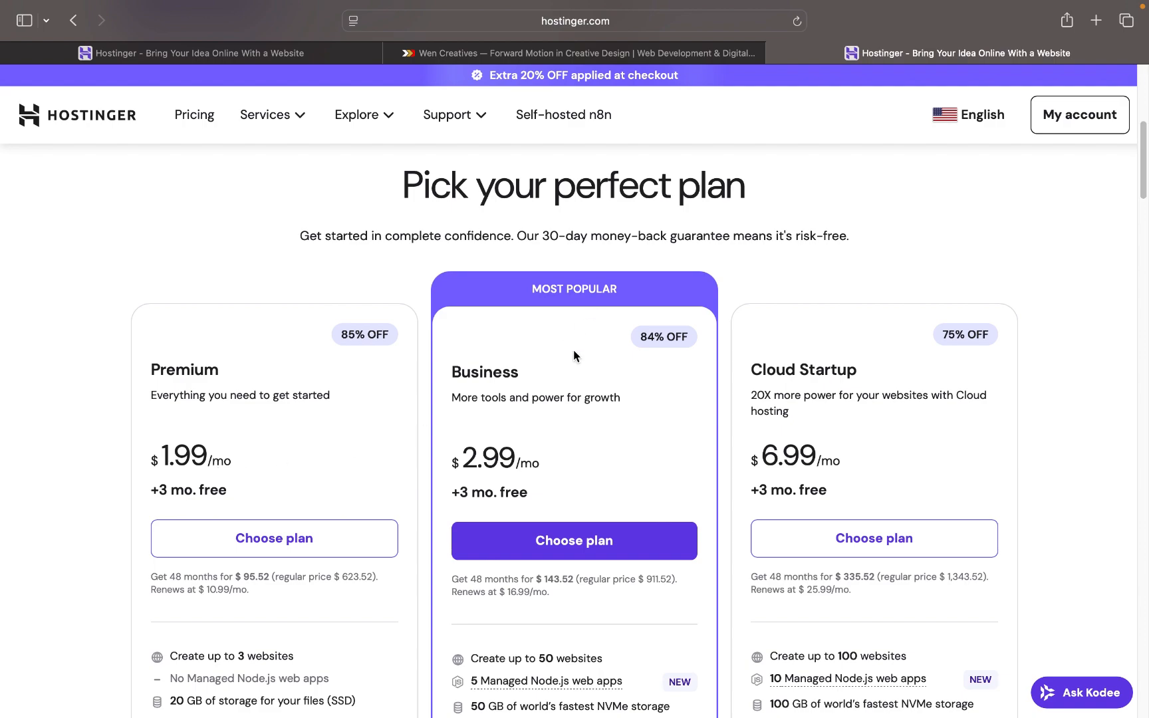
scroll(564, 372, down, 1)
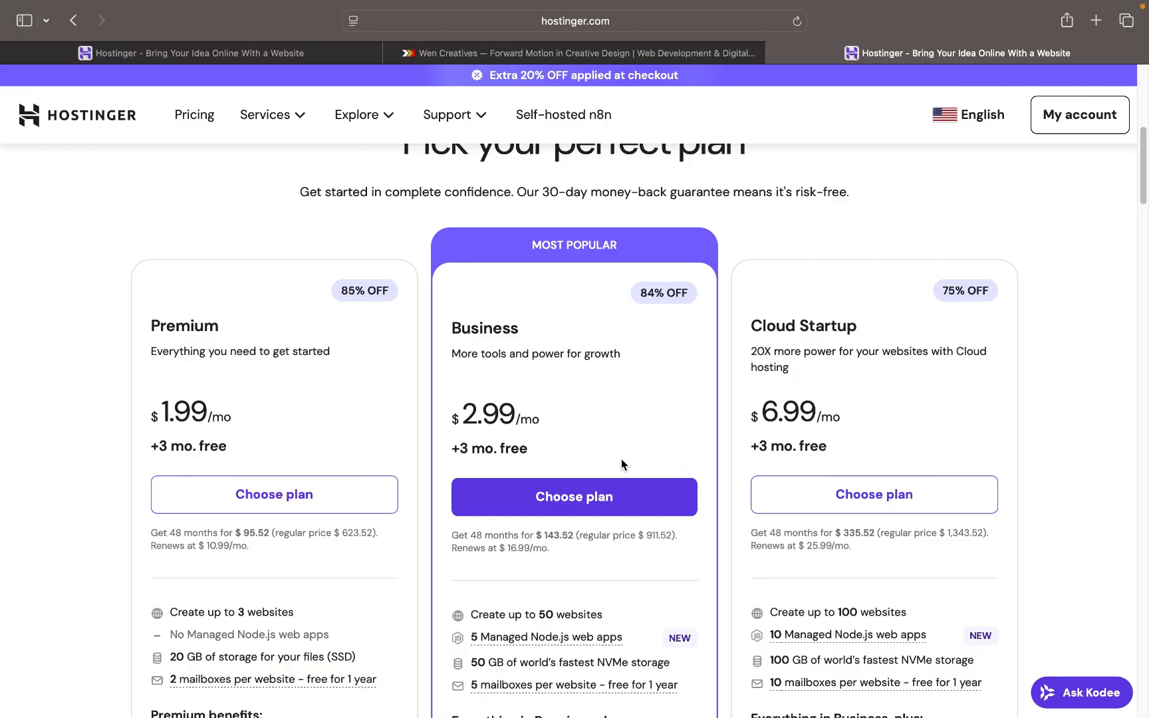
scroll(621, 459, down, 5)
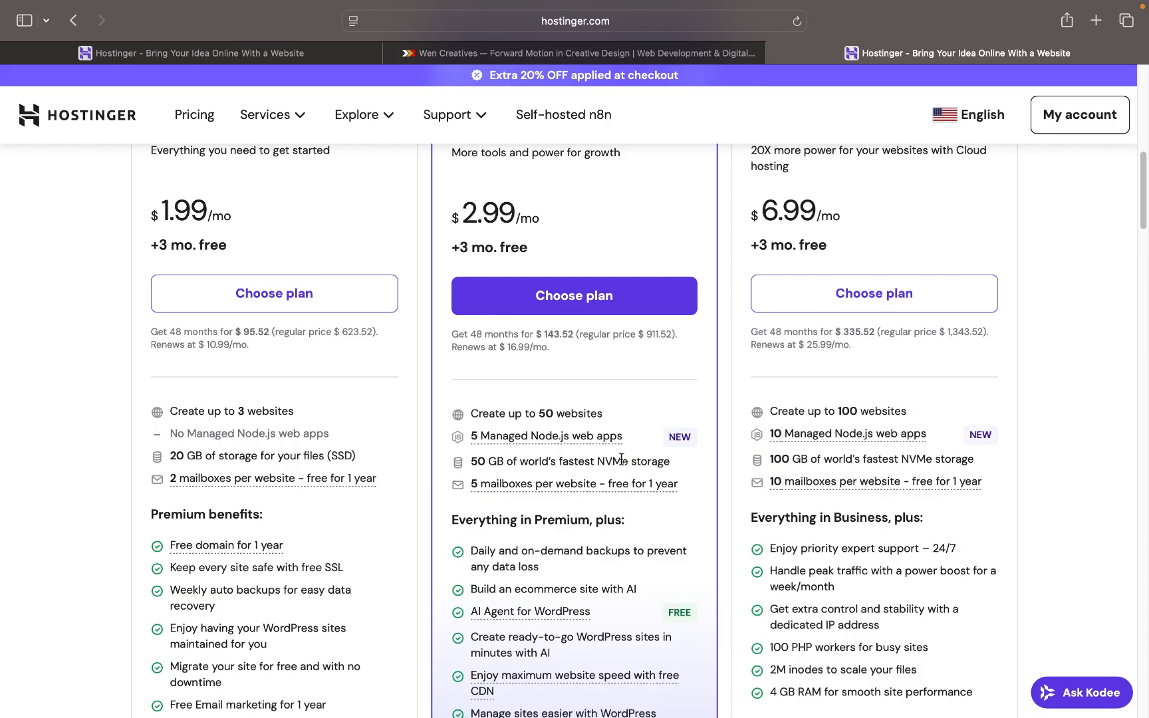
scroll(622, 459, down, 1)
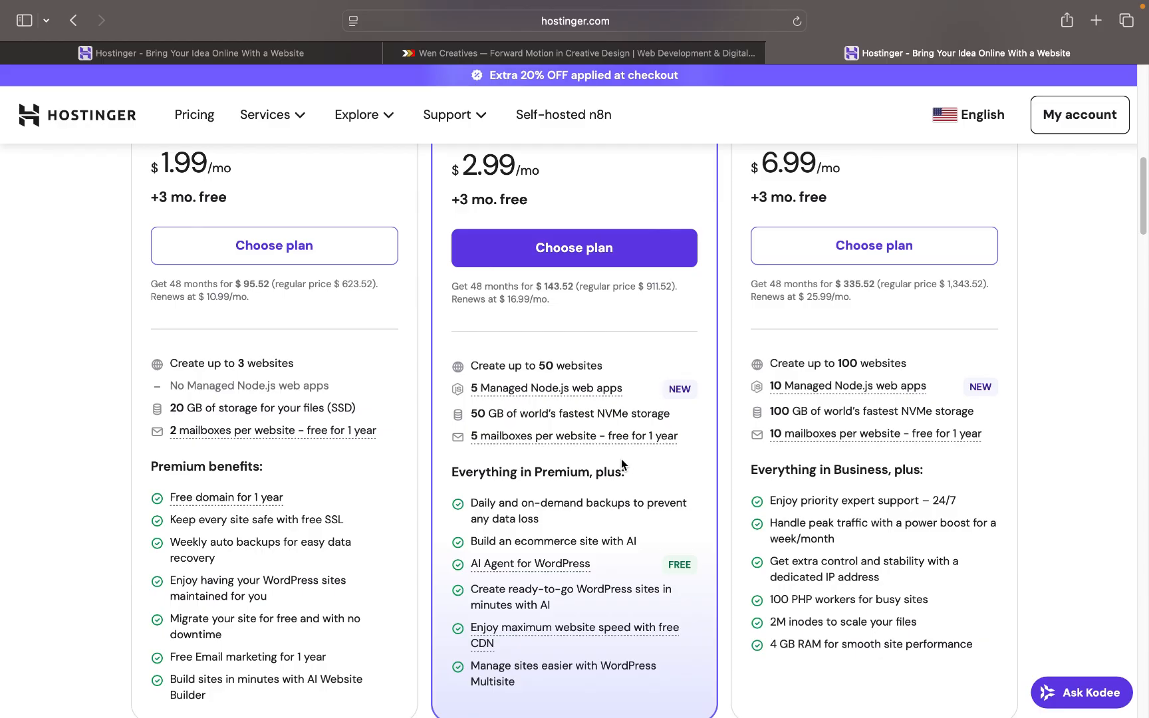
scroll(621, 459, up, 1)
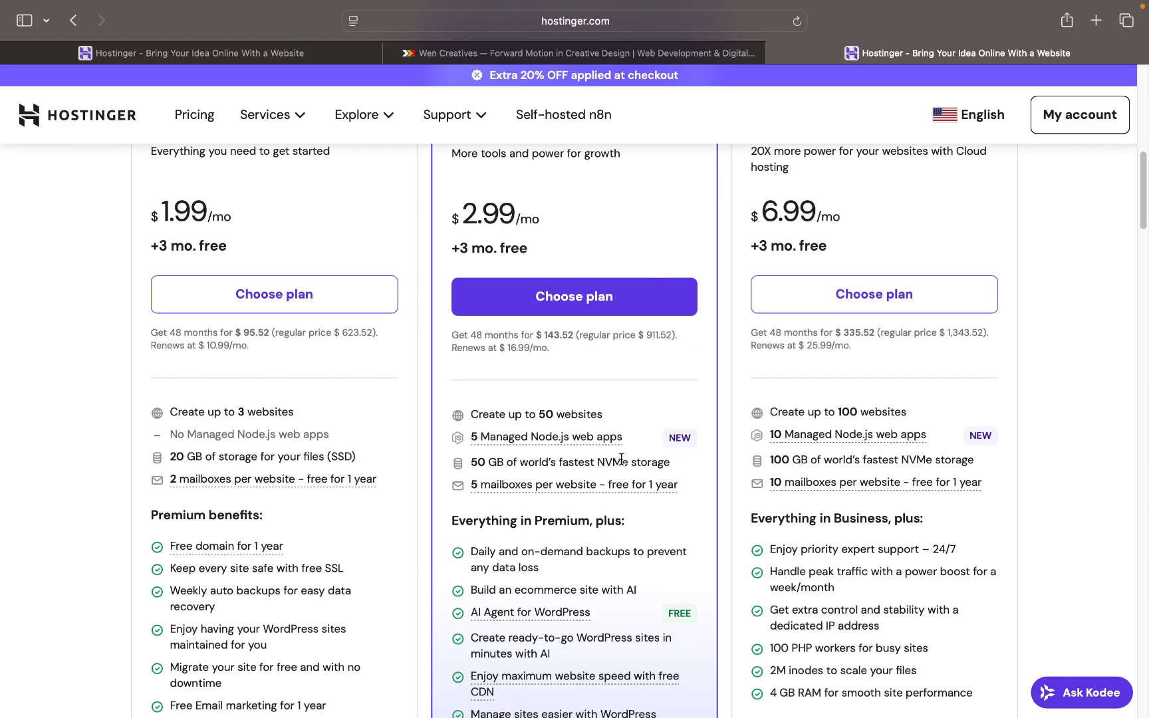
click(607, 308)
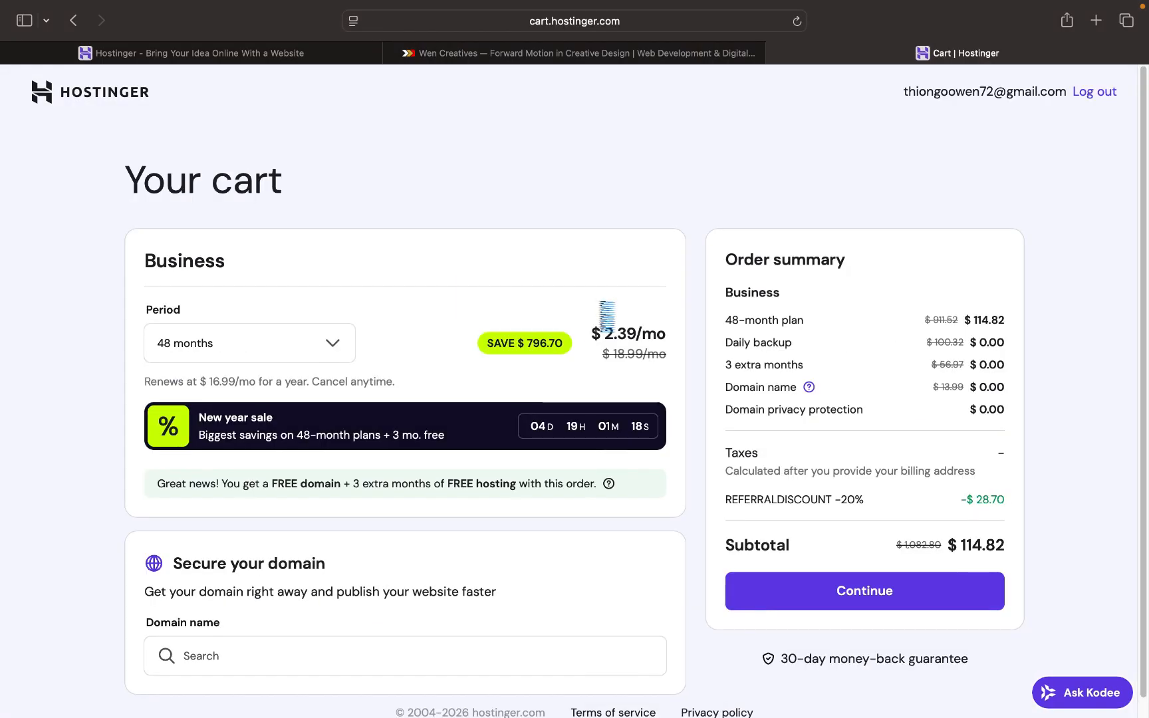
- Change the Business plan's period from 12 to 24 months, then continue to billing
click(320, 353)
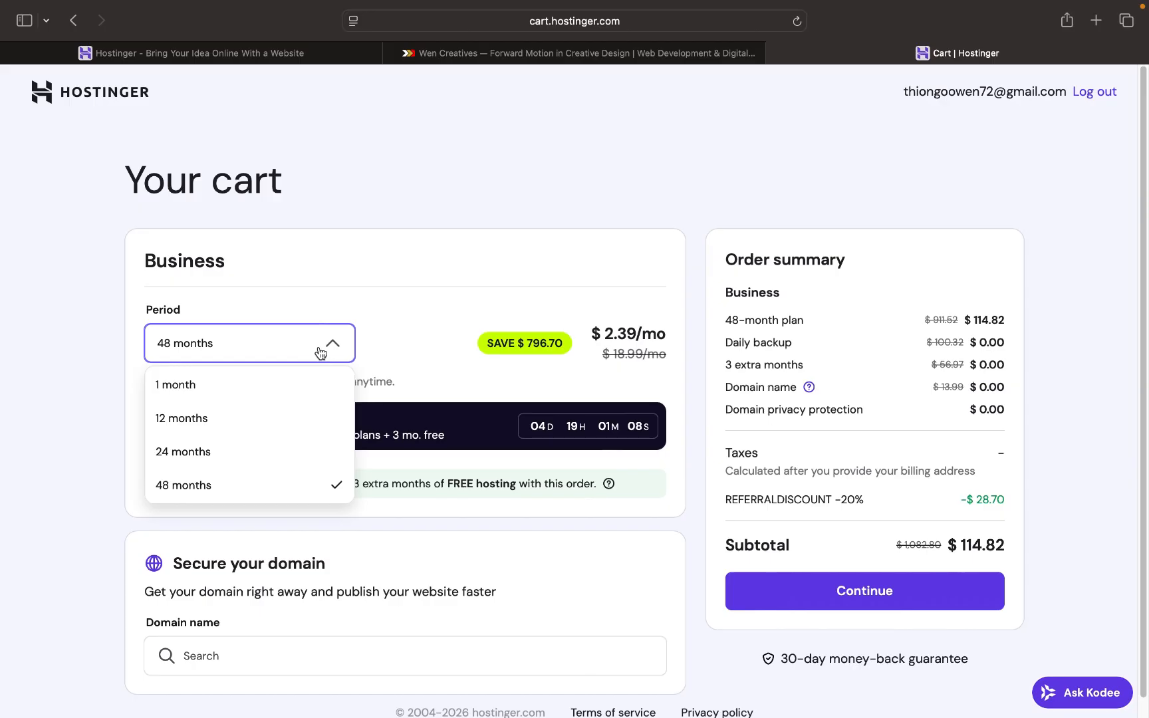
click(266, 414)
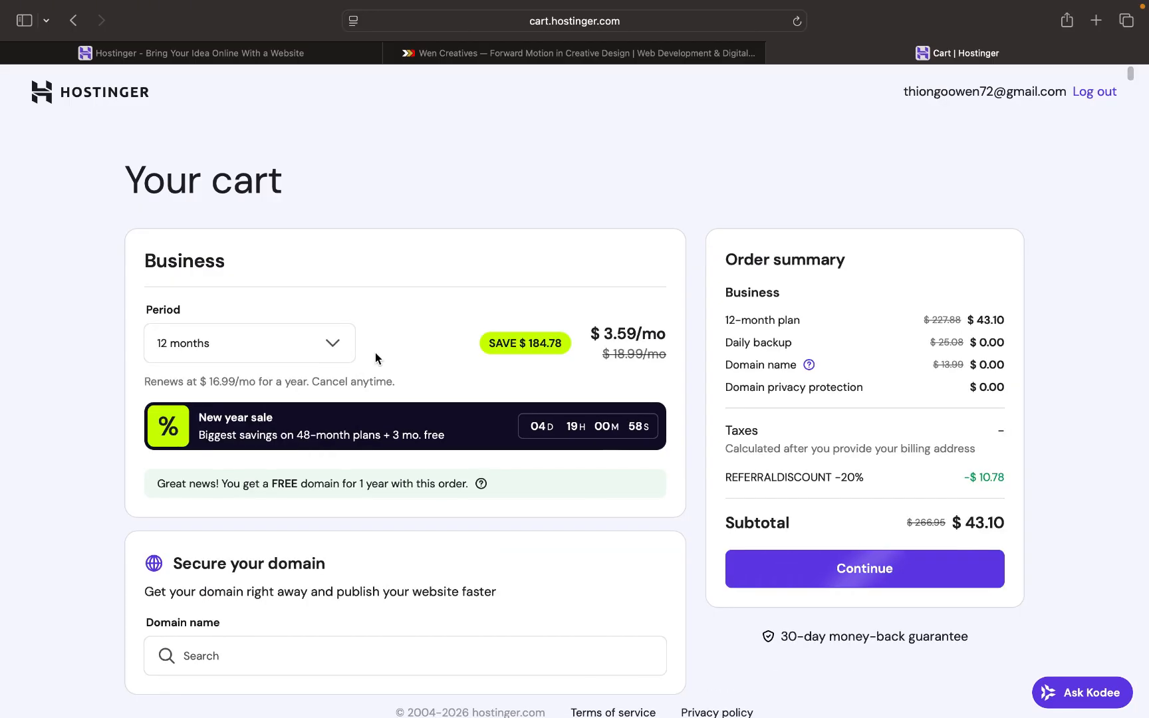
scroll(375, 356, down, 1)
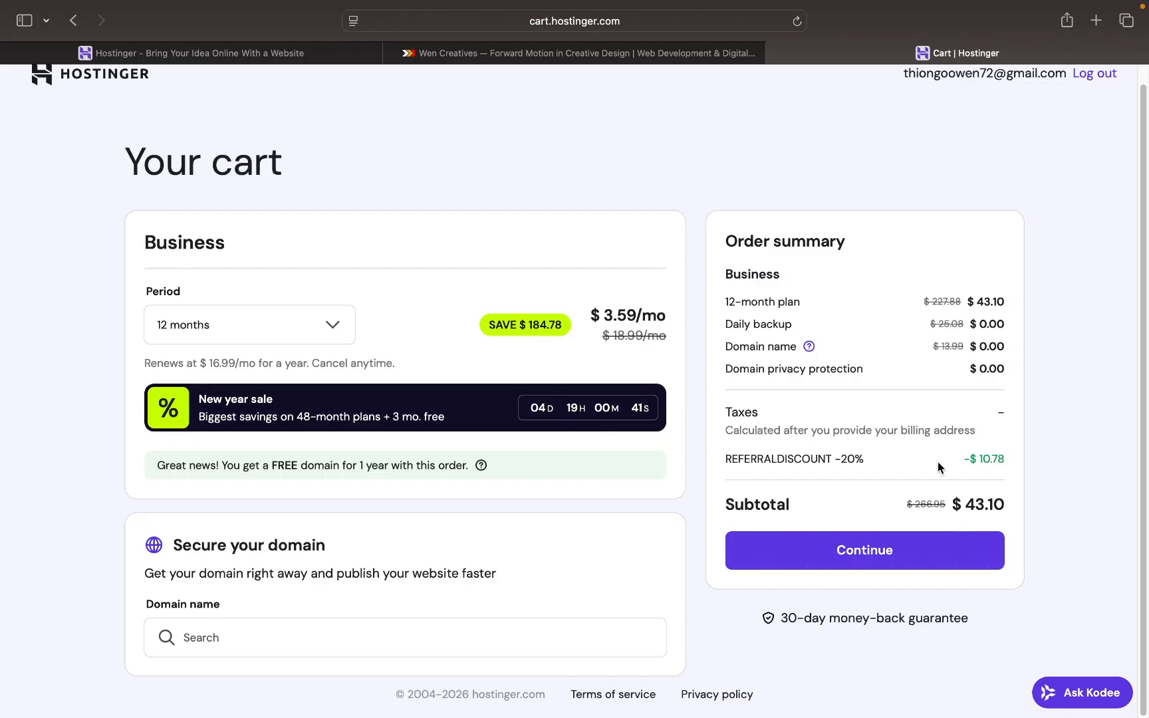
click(328, 326)
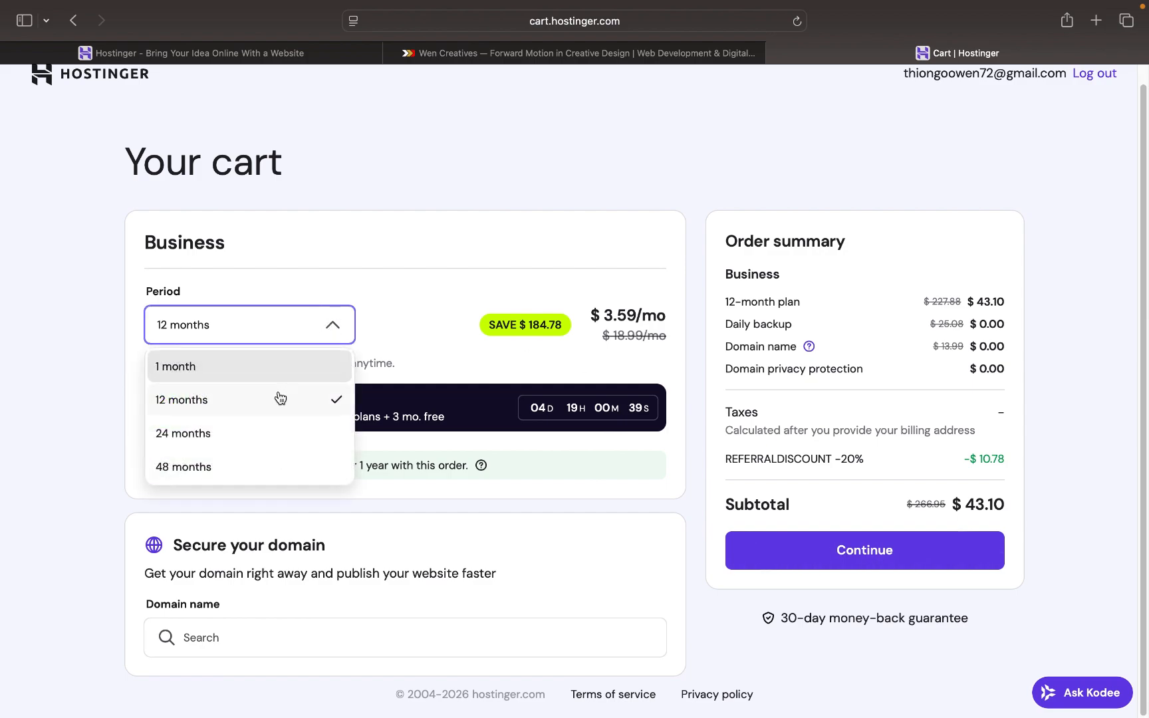
click(258, 446)
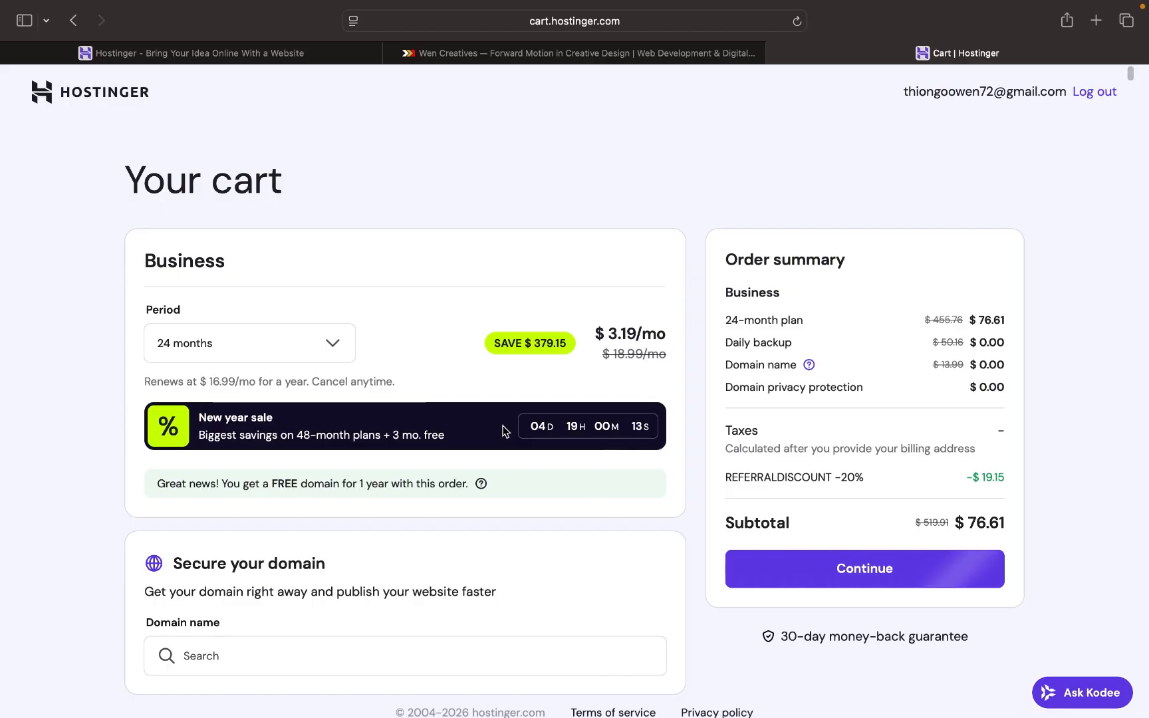
click(862, 571)
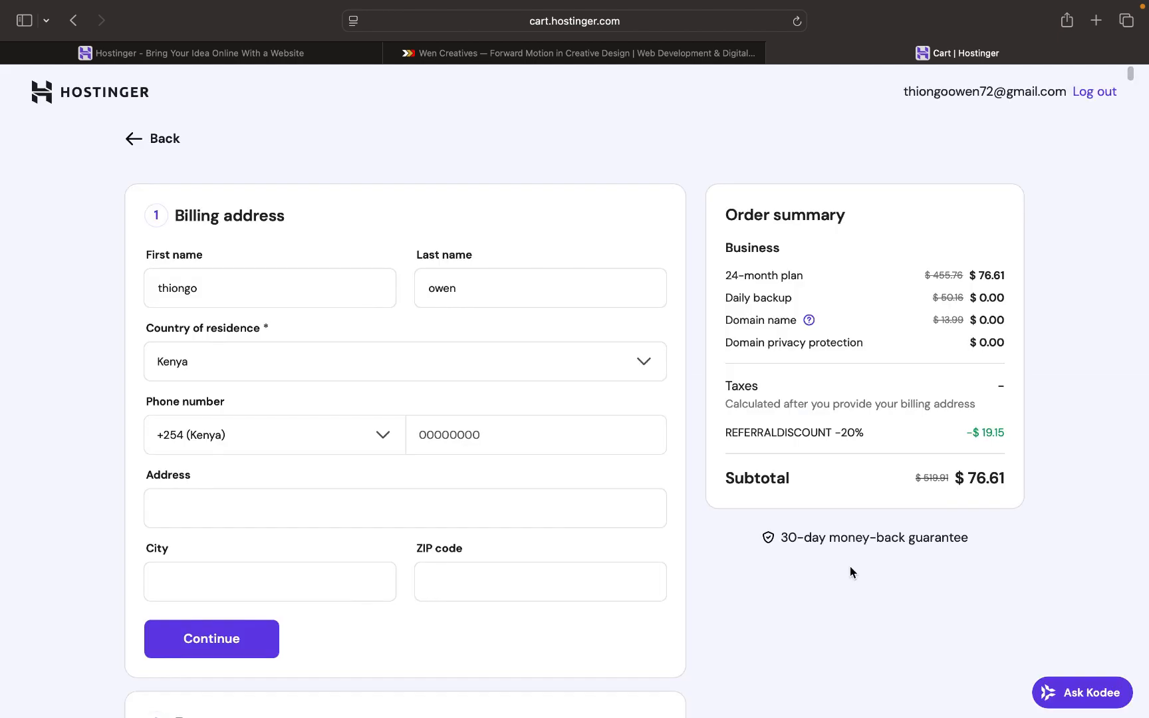
- Scroll down and back up through the Hostinger billing address form
scroll(807, 529, down, 3)
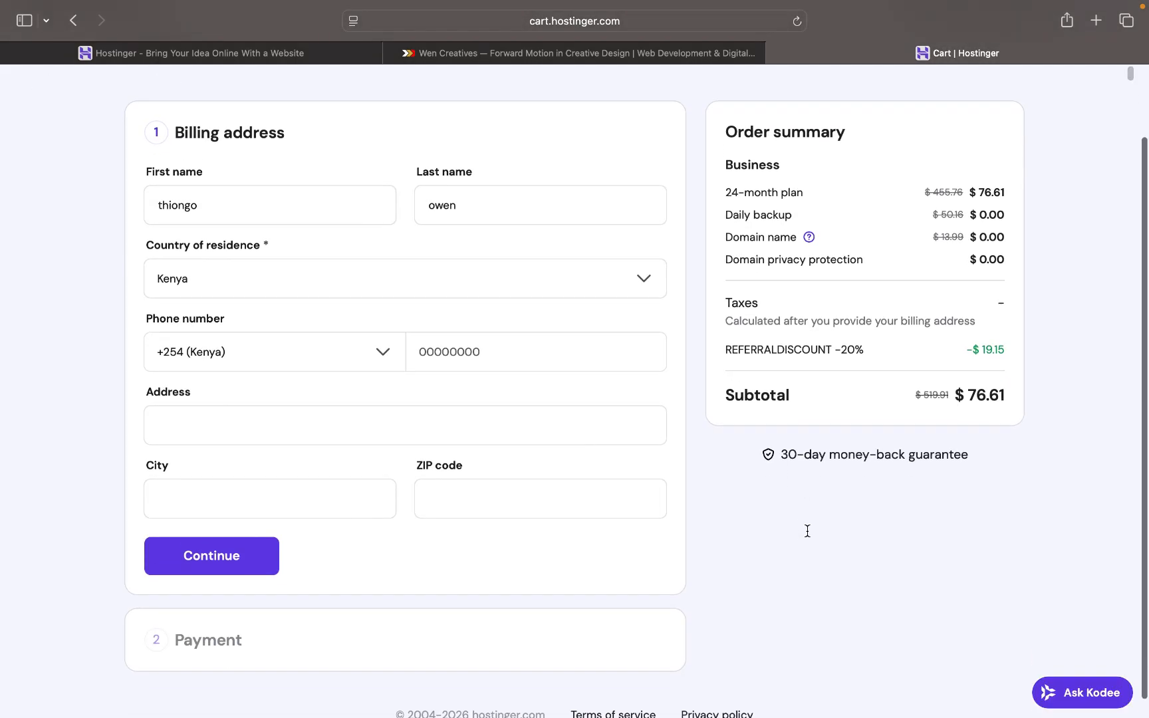
scroll(807, 529, up, 3)
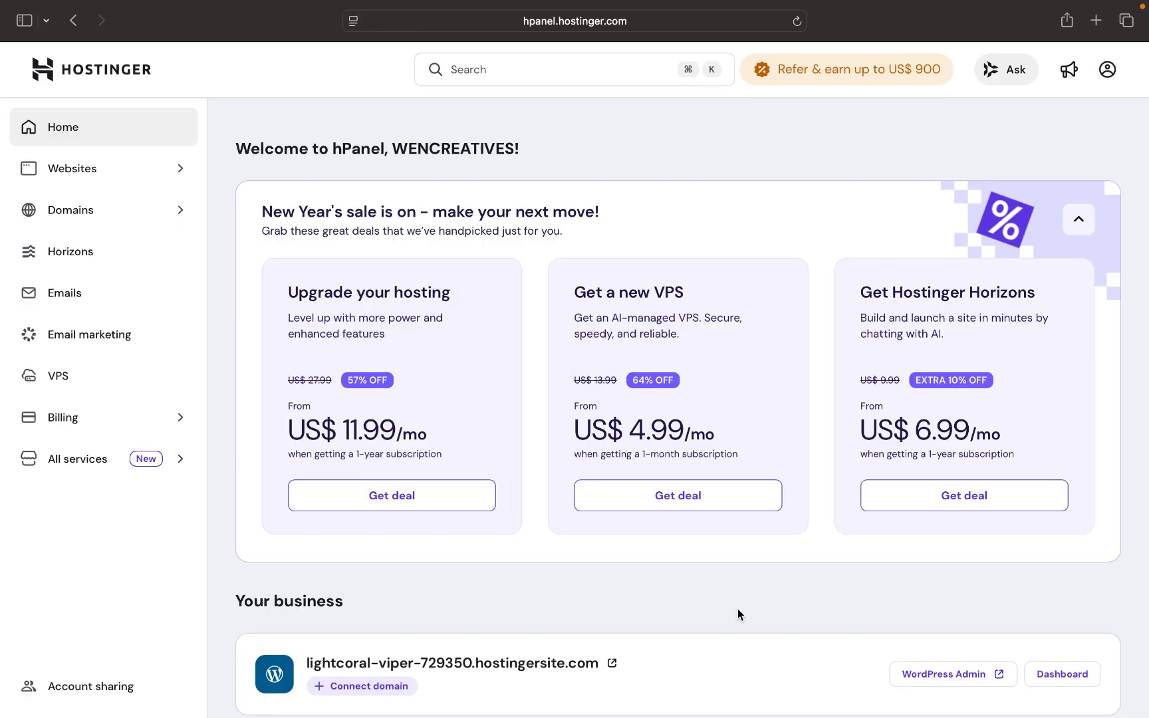
scroll(591, 542, down, 5)
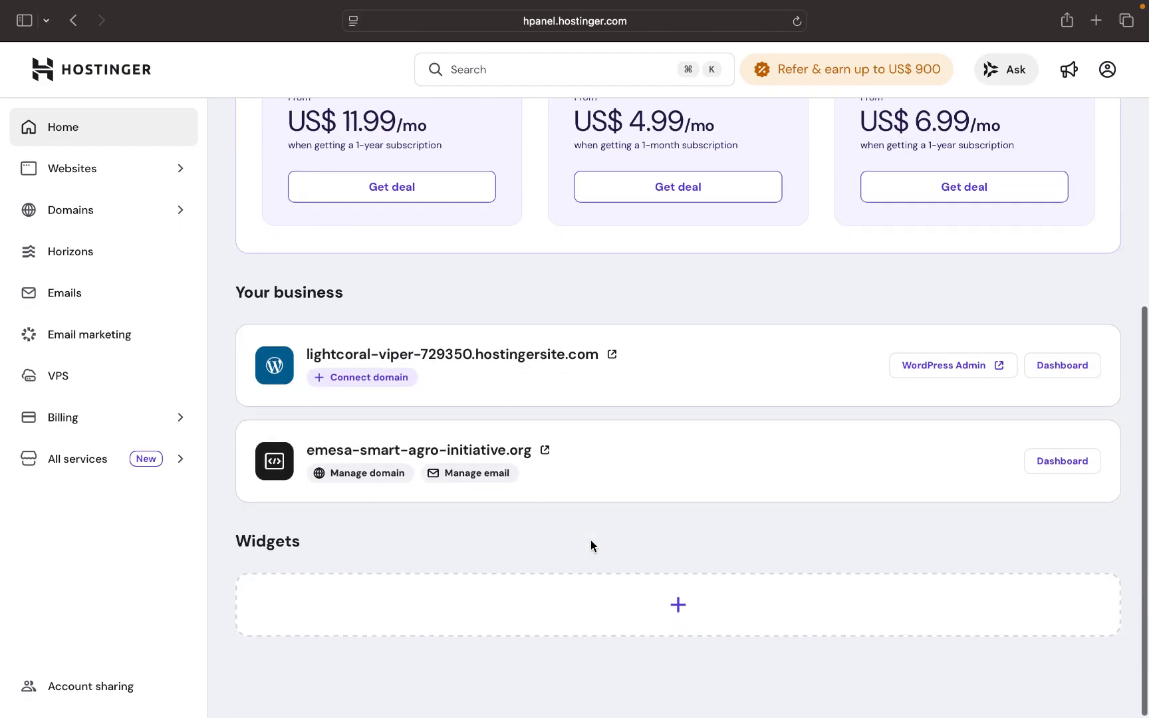
scroll(591, 546, up, 3)
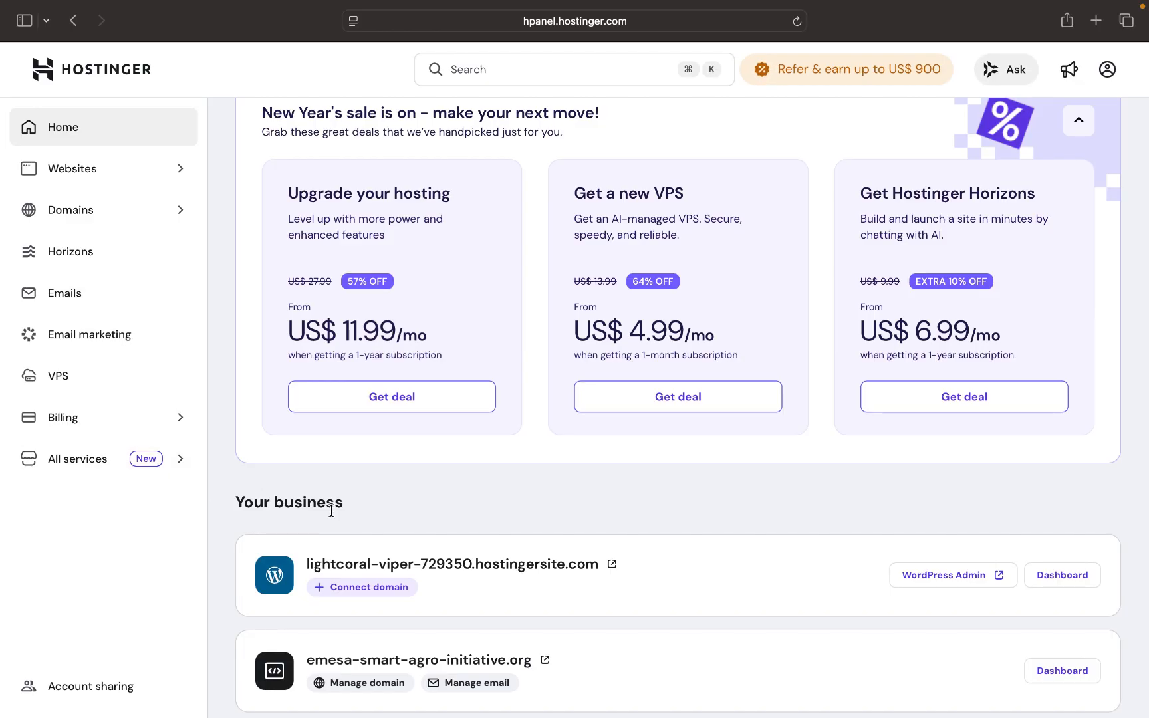
scroll(331, 510, down, 3)
scroll(331, 510, up, 5)
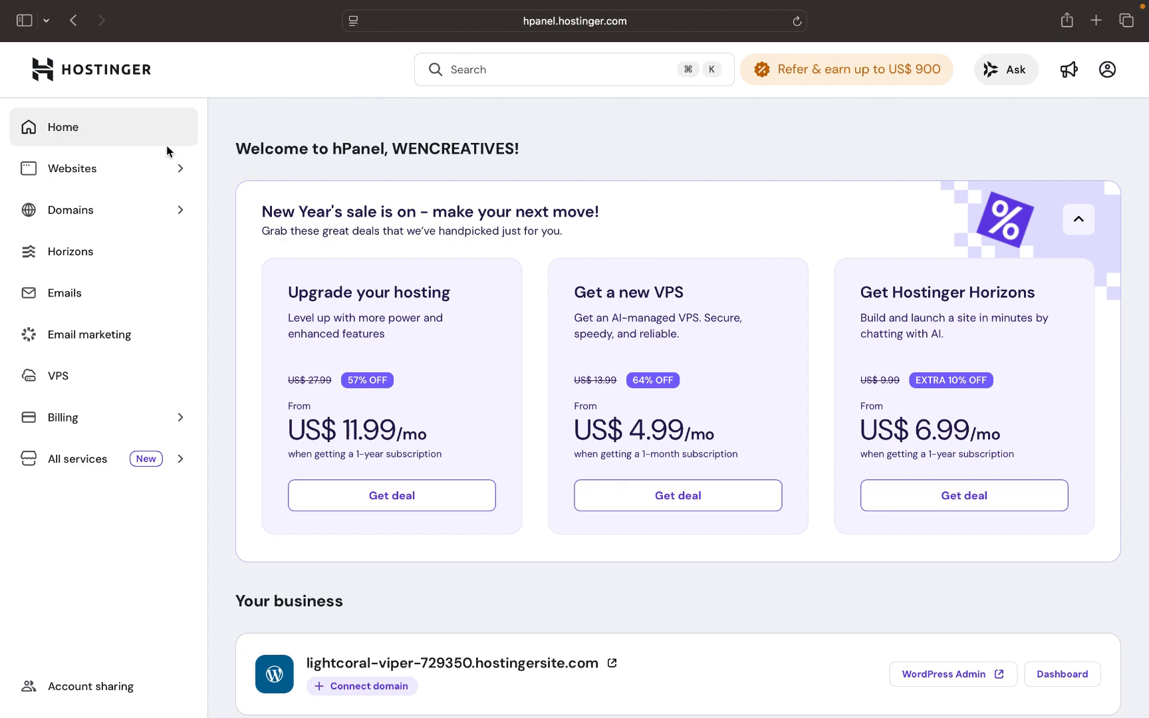
- Expand Websites in the hPanel sidebar and open the Websites list
click(155, 172)
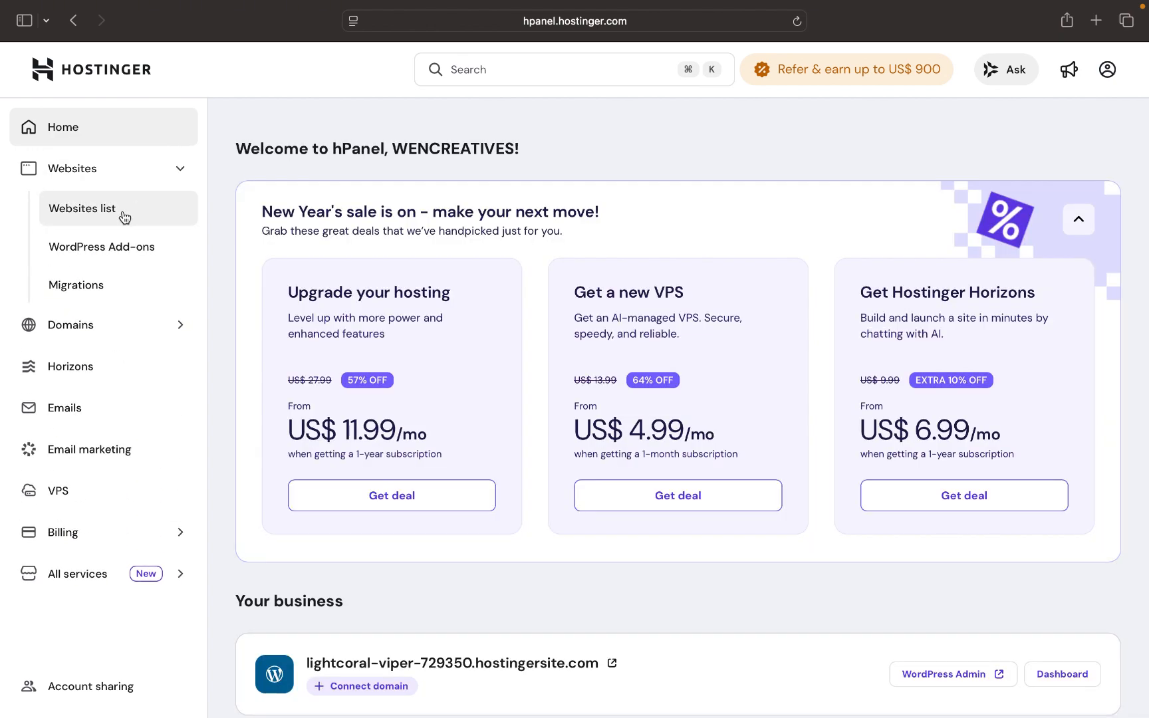
click(124, 217)
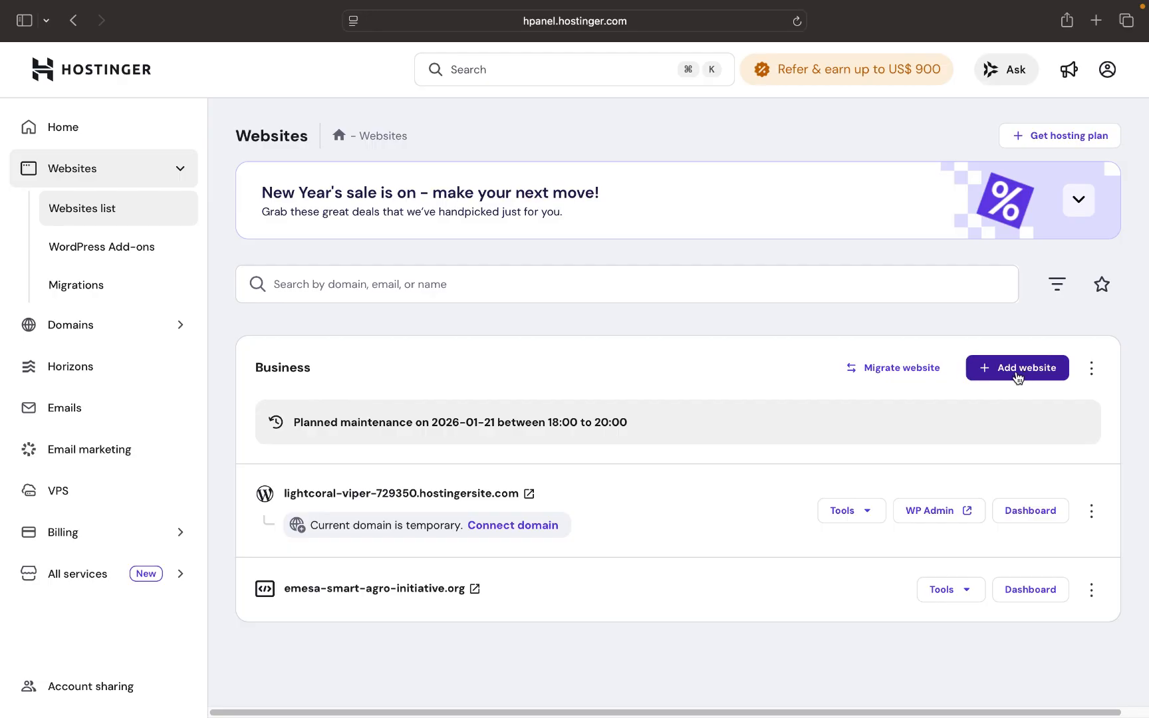
- Open the Add website dropdown showing WordPress, Custom PHP/HTML and Node.js options
click(996, 375)
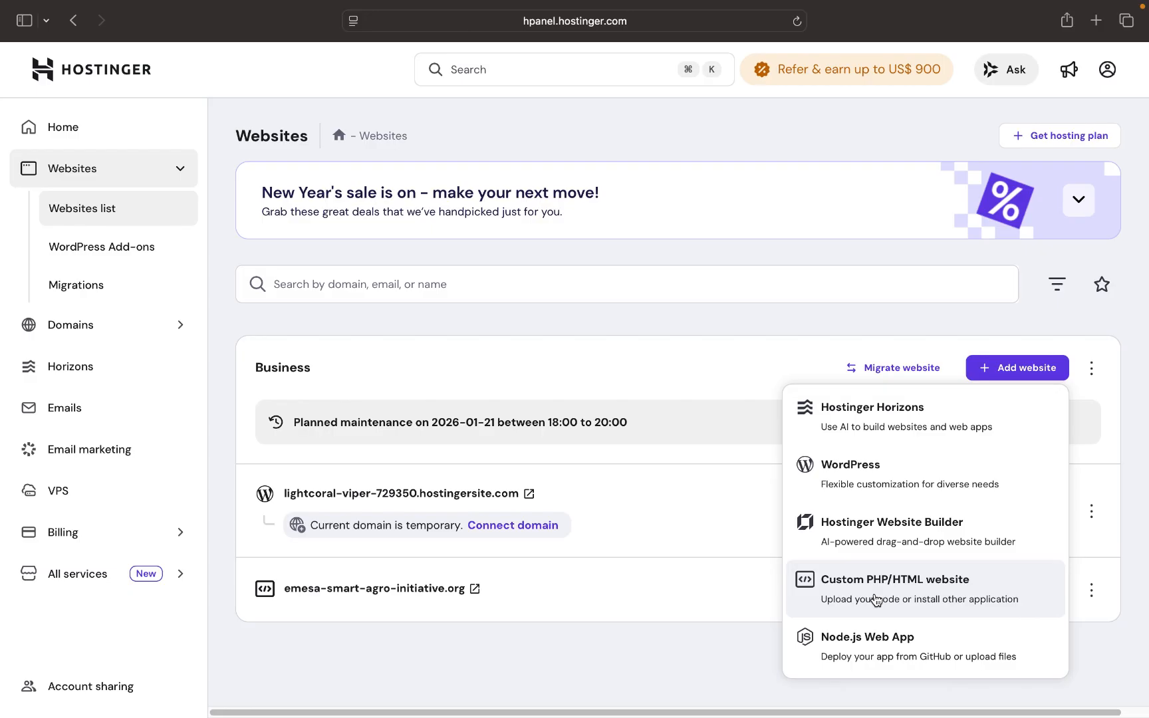
- Add a WordPress site, submit its admin login, choose pre-built websites and themes, starting without a template
click(872, 480)
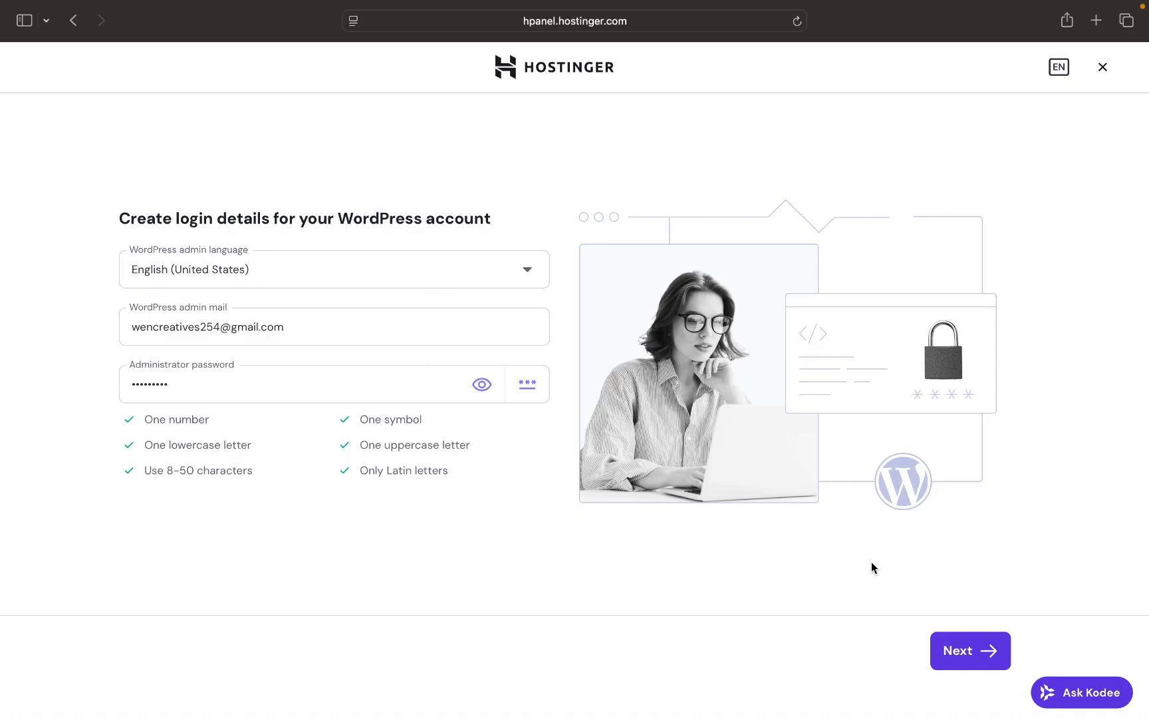
click(959, 649)
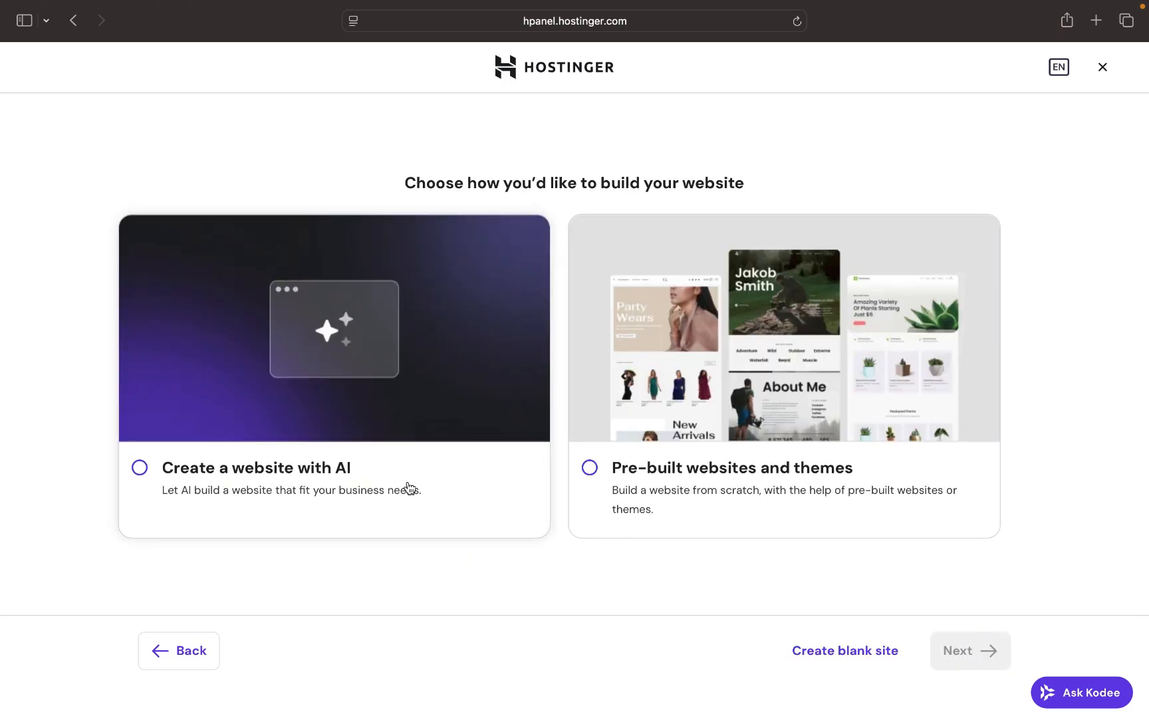
click(590, 468)
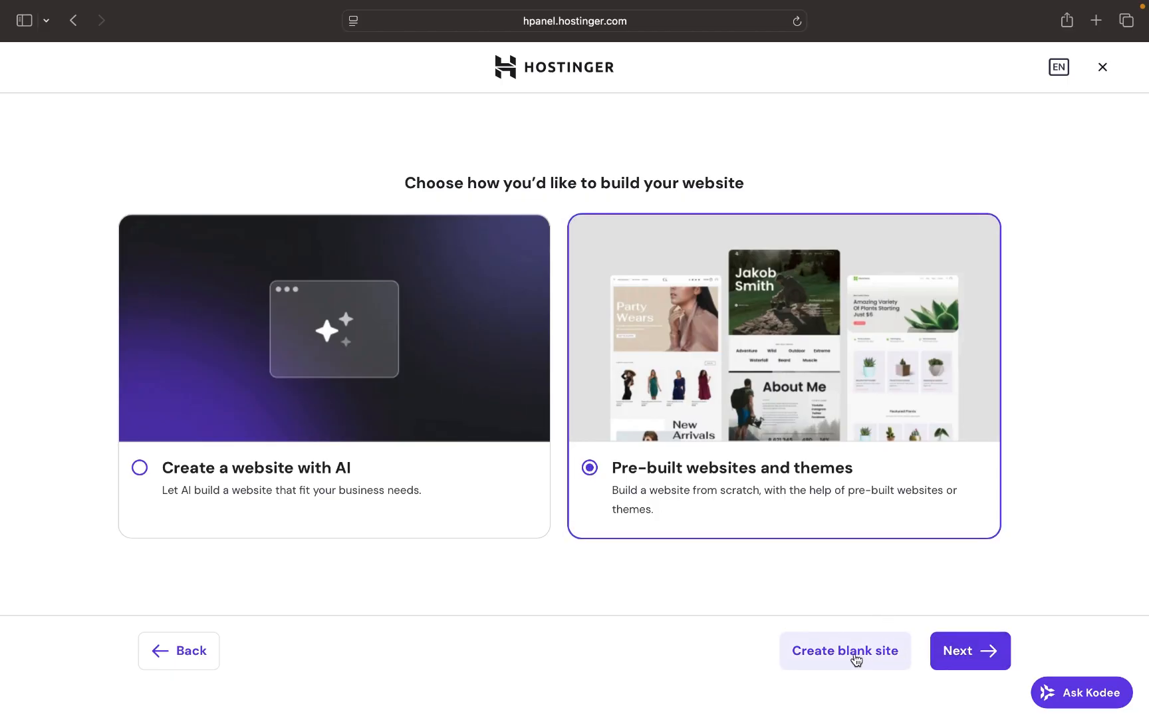
click(856, 660)
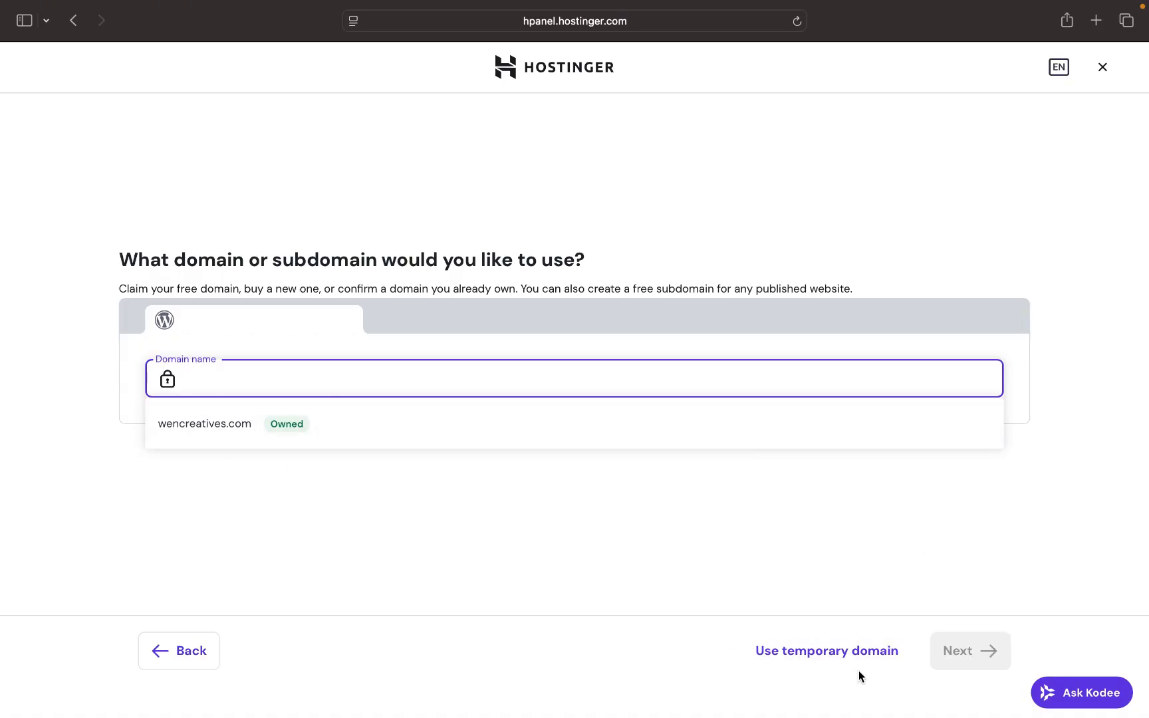
- Put the new blank site on a temporary domain and land on its WordPress onboarding page
click(812, 657)
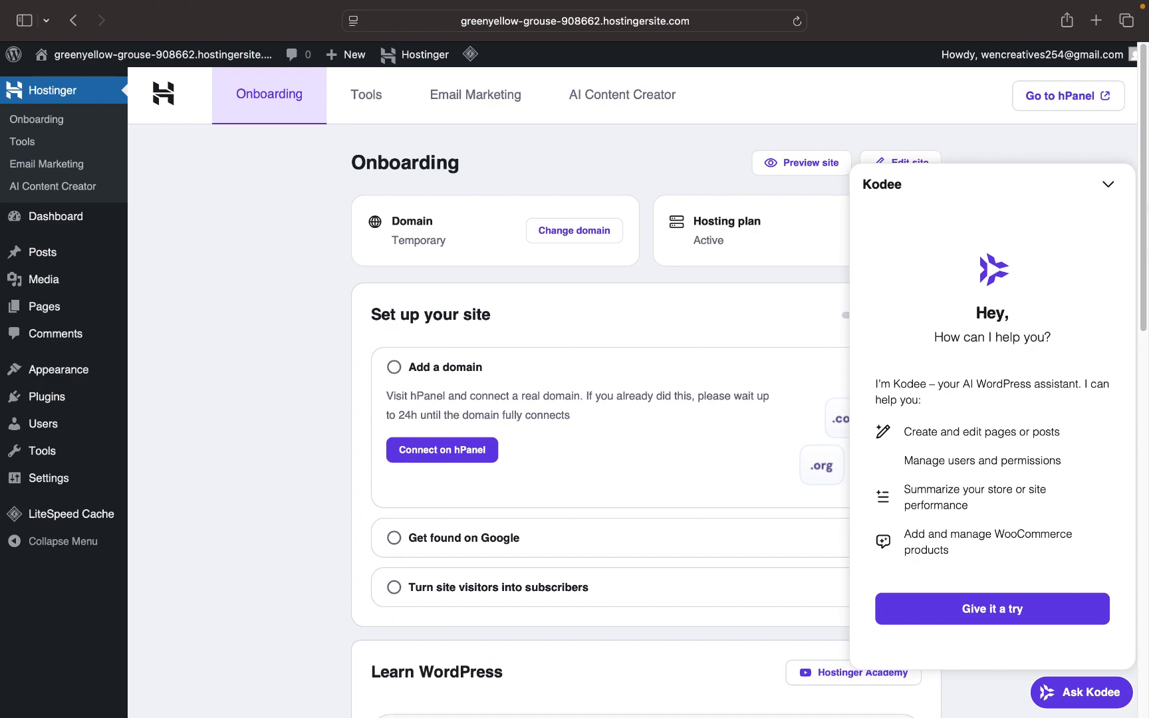
- Collapse the Kodee assistant panel and go to the WordPress Dashboard from the sidebar
click(1109, 185)
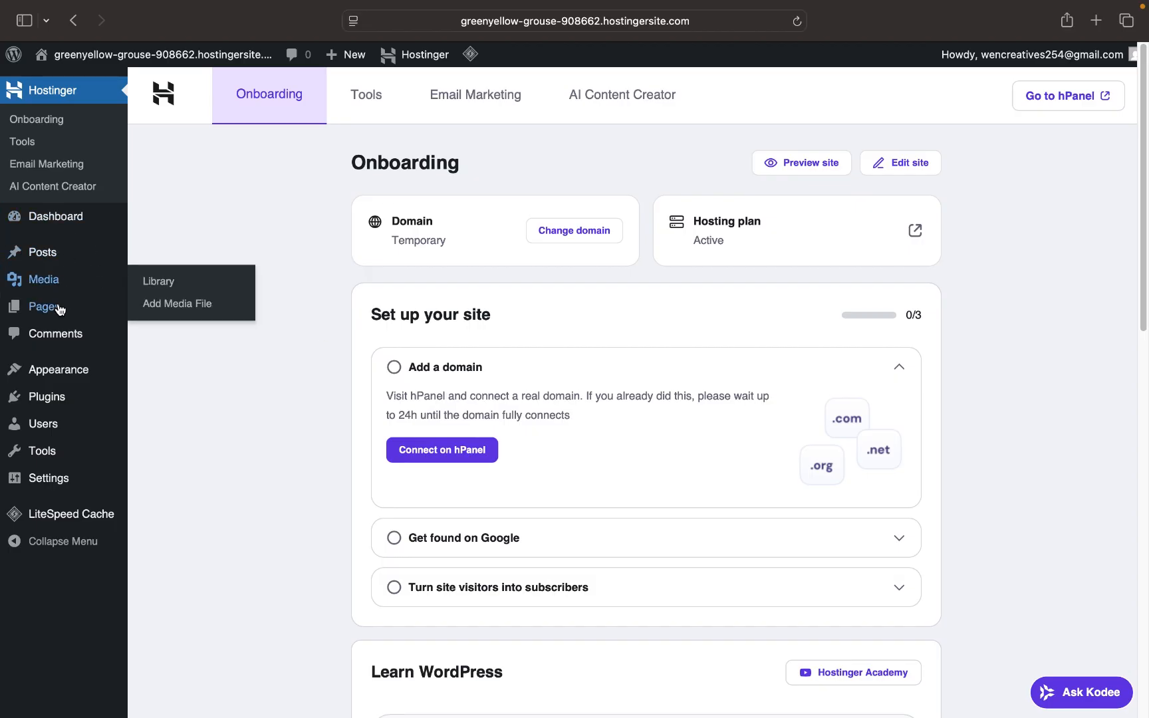
mouse_move(46, 378)
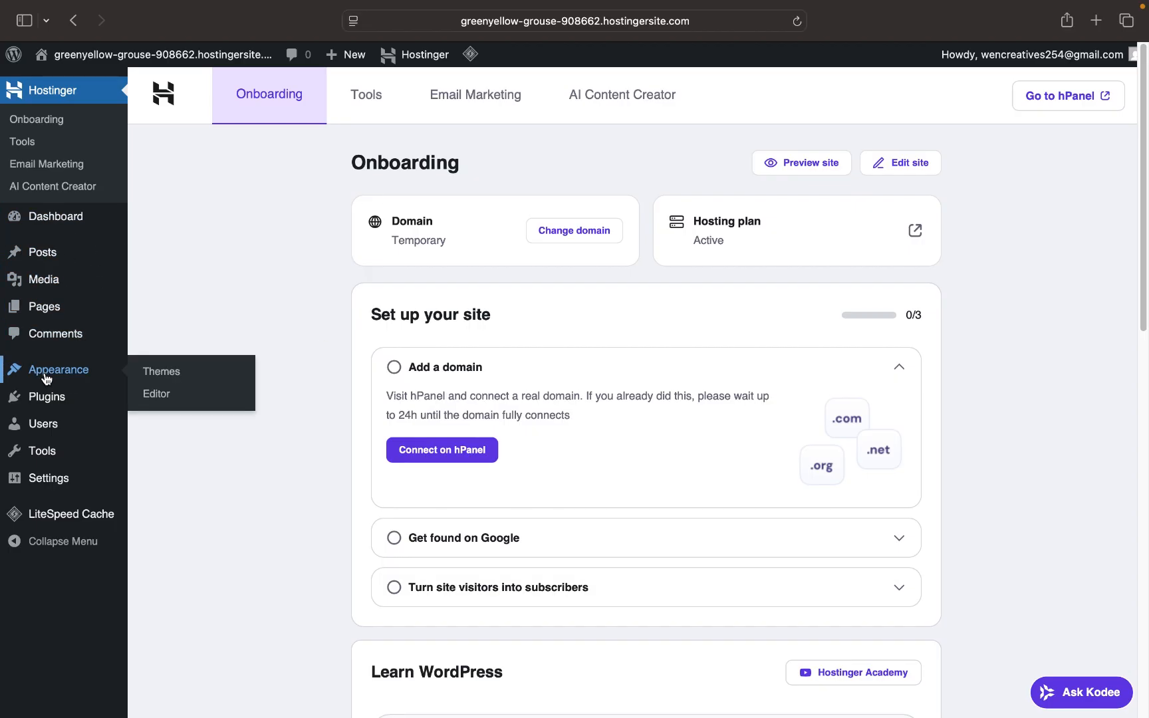
mouse_move(33, 465)
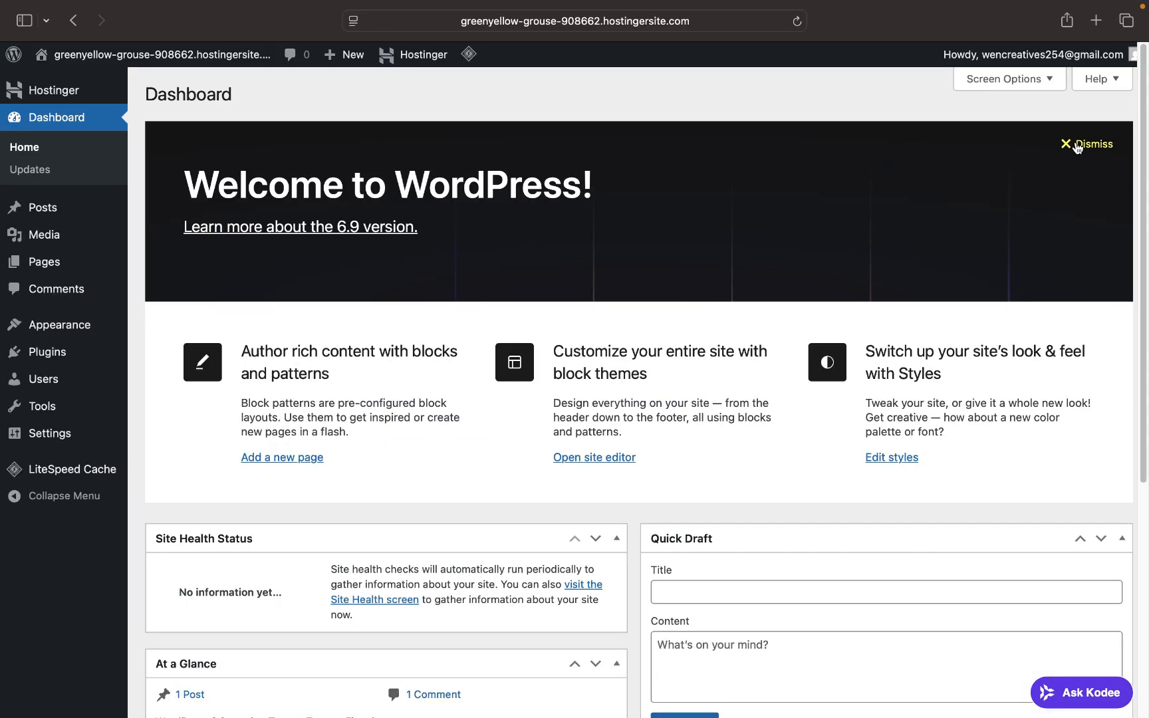
- Dismiss the Welcome to WordPress panel and visit the live site showing the Hello world! post
click(1078, 146)
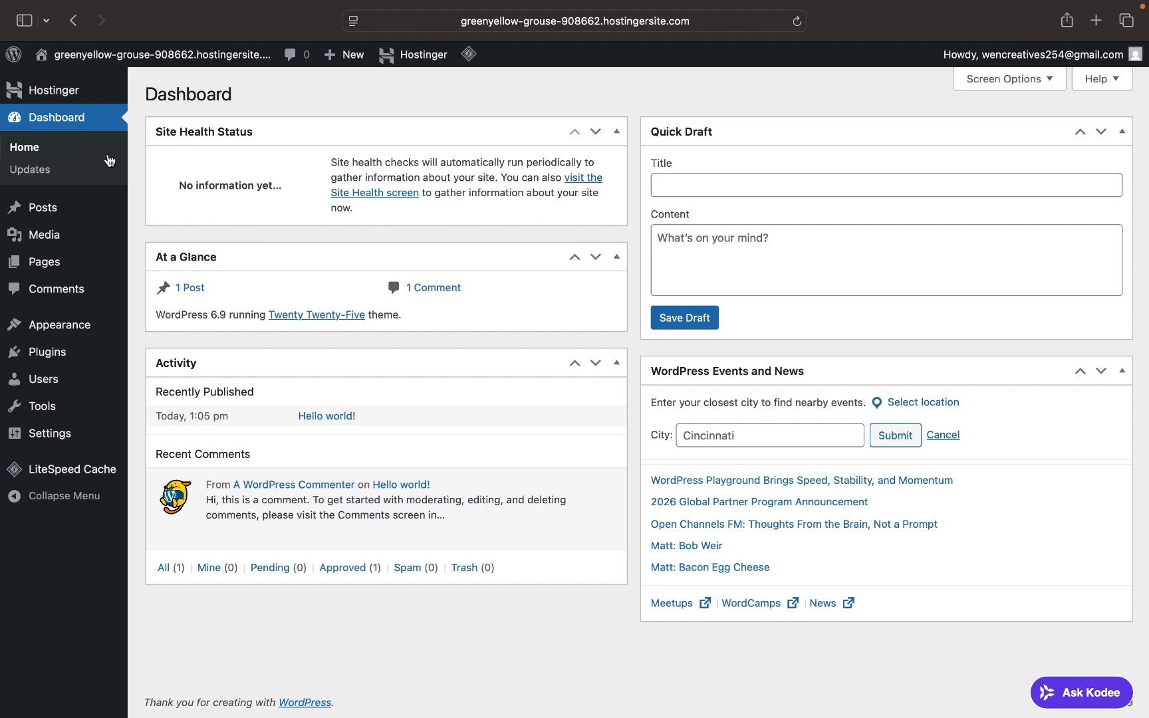
mouse_move(107, 63)
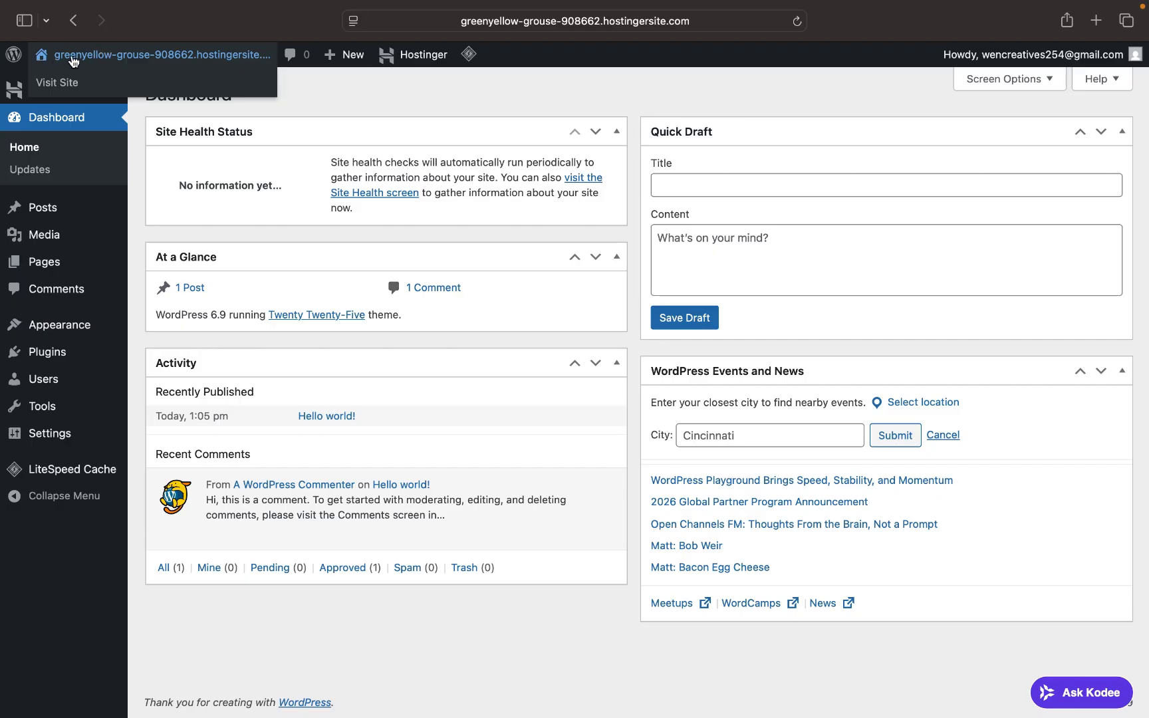
click(87, 87)
scroll(410, 452, down, 3)
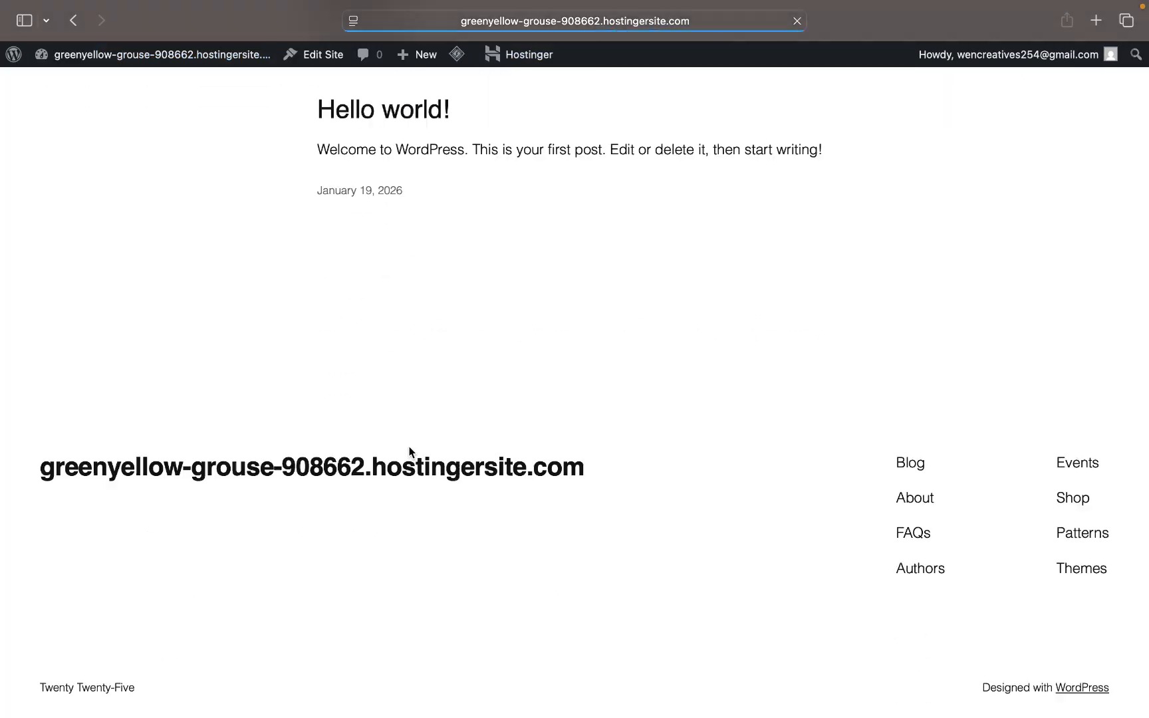
- Open the site's front page in a second browser tab using the copied address
click(571, 29)
key(super+c)
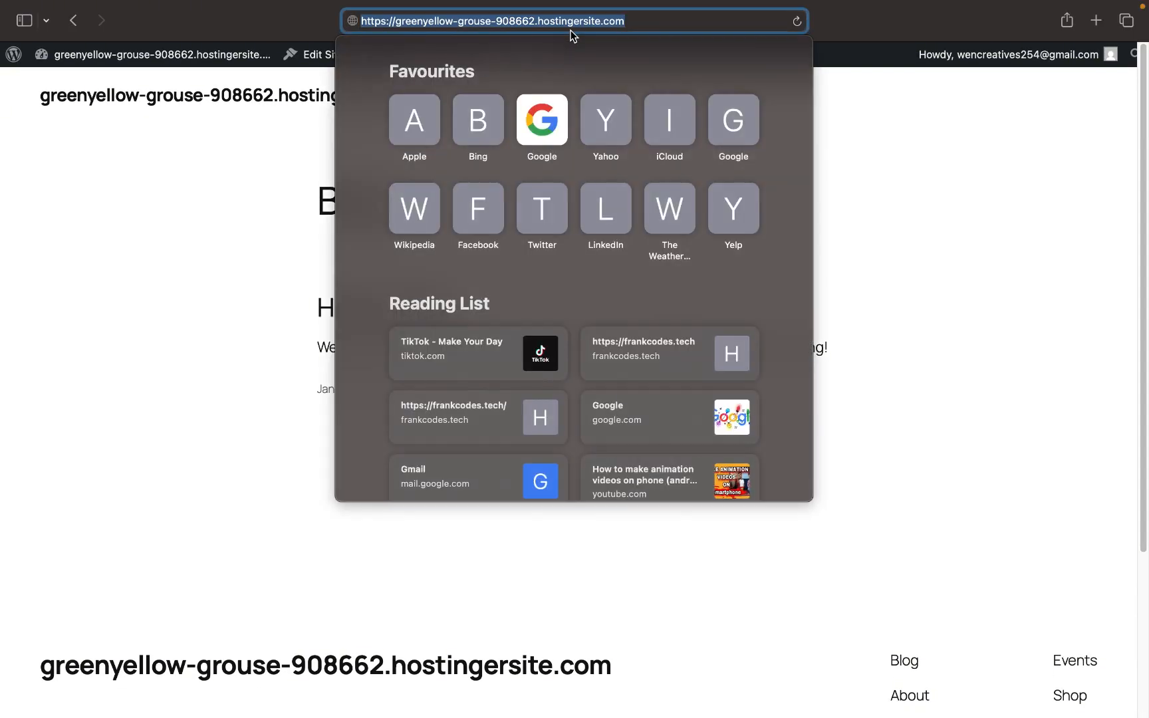
click(1047, 116)
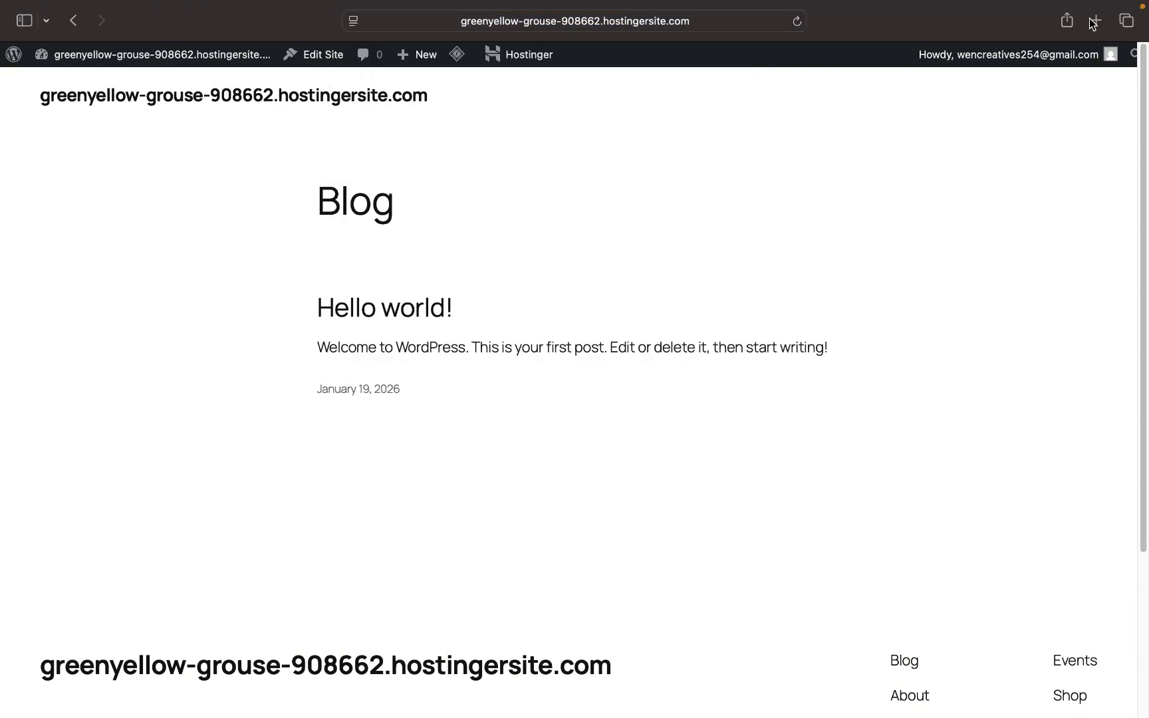
click(1095, 21)
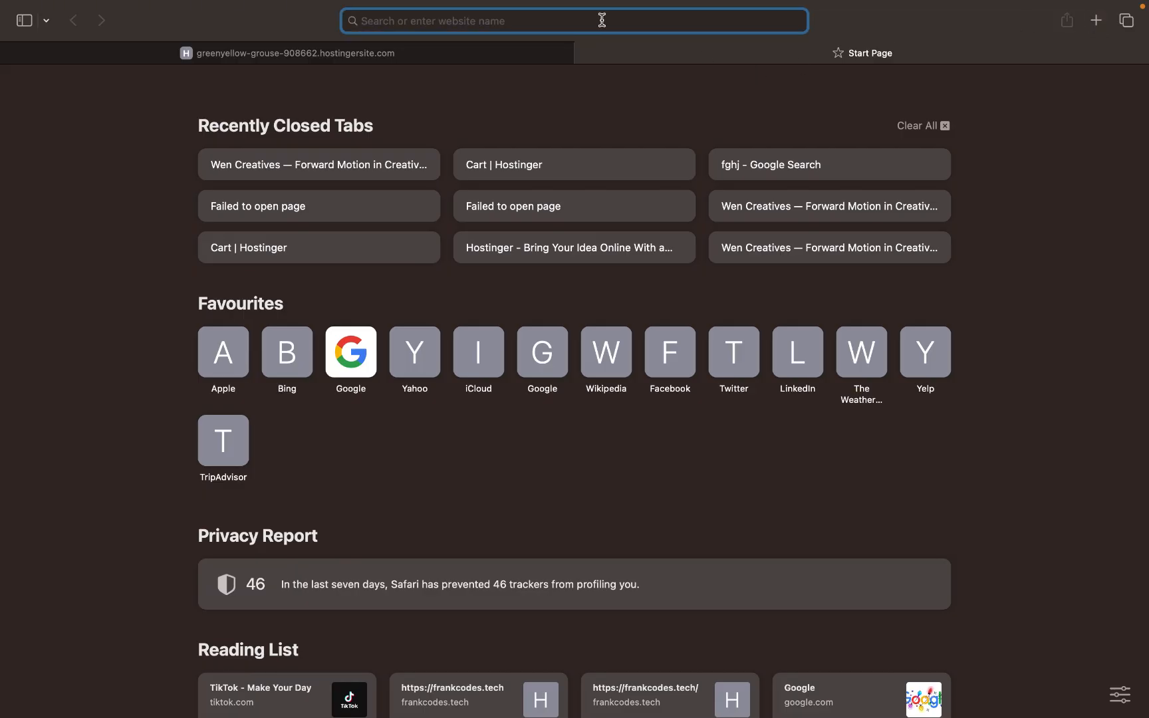
key(super+v)
key(Return)
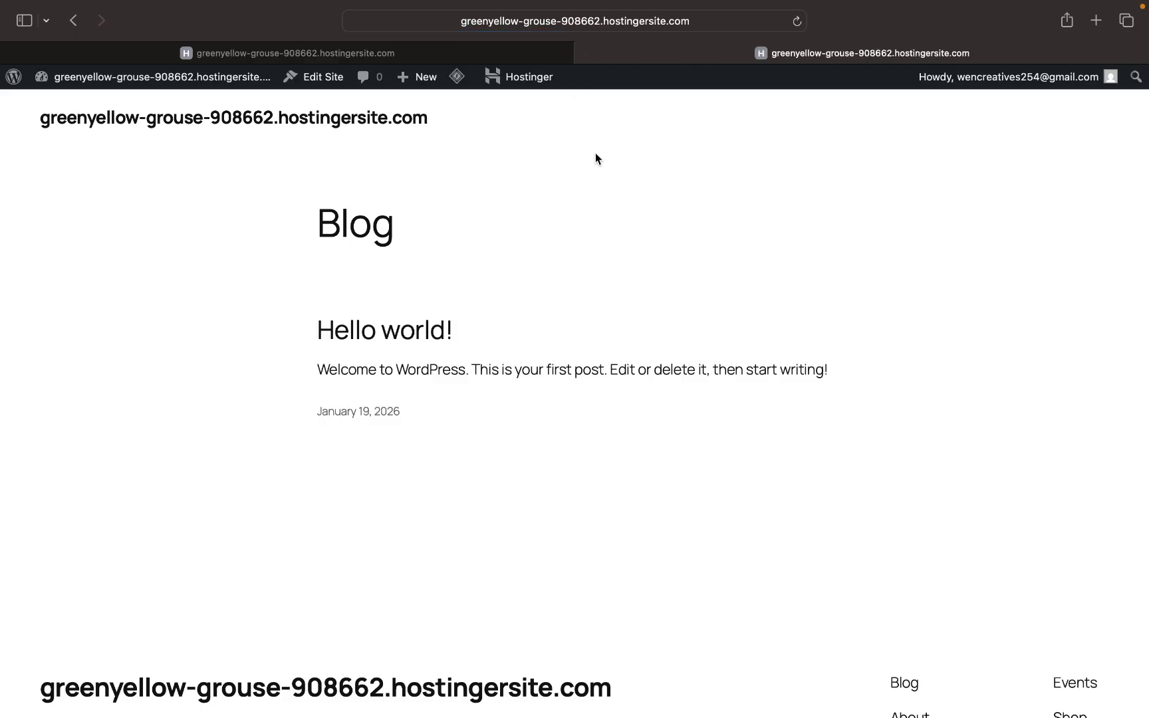
- Switch the first tab to the admin Dashboard, then return to it after checking the front page
click(480, 54)
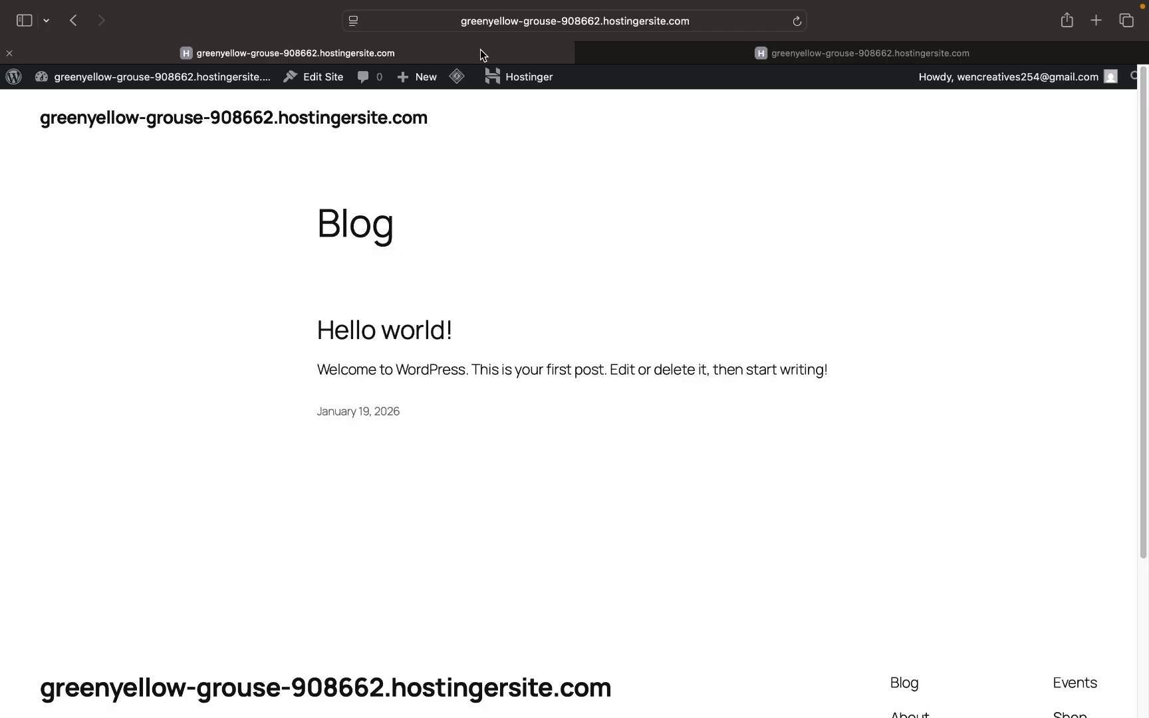
mouse_move(153, 78)
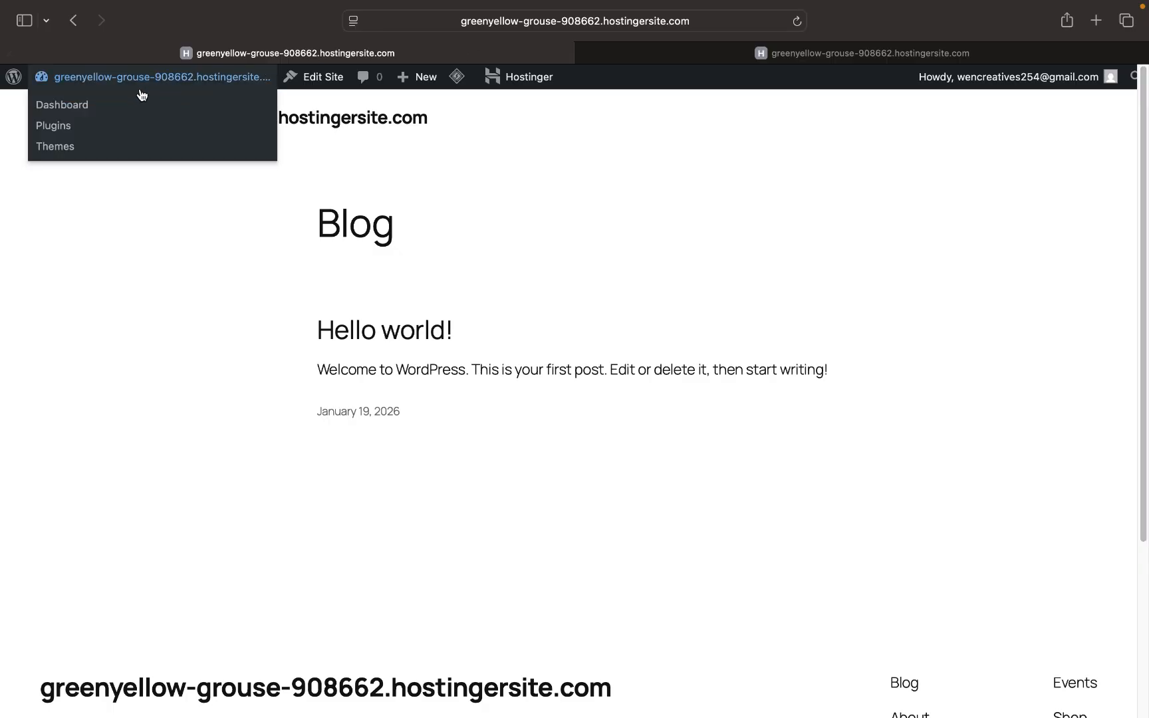
click(105, 110)
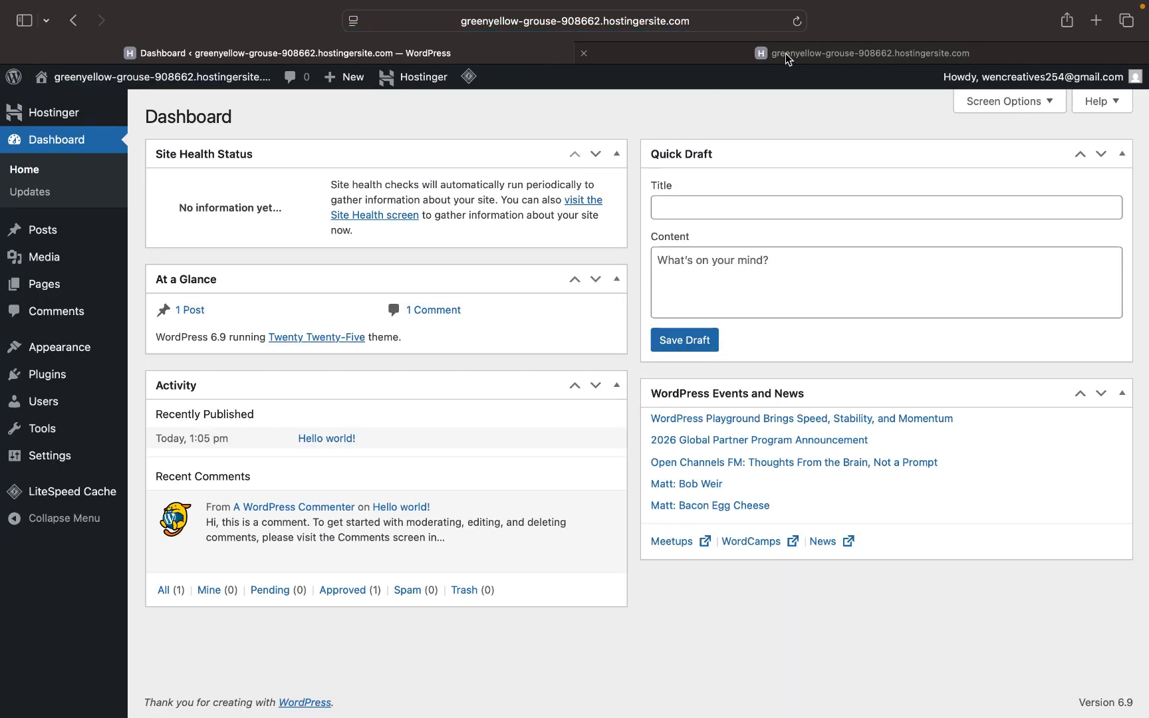
click(788, 59)
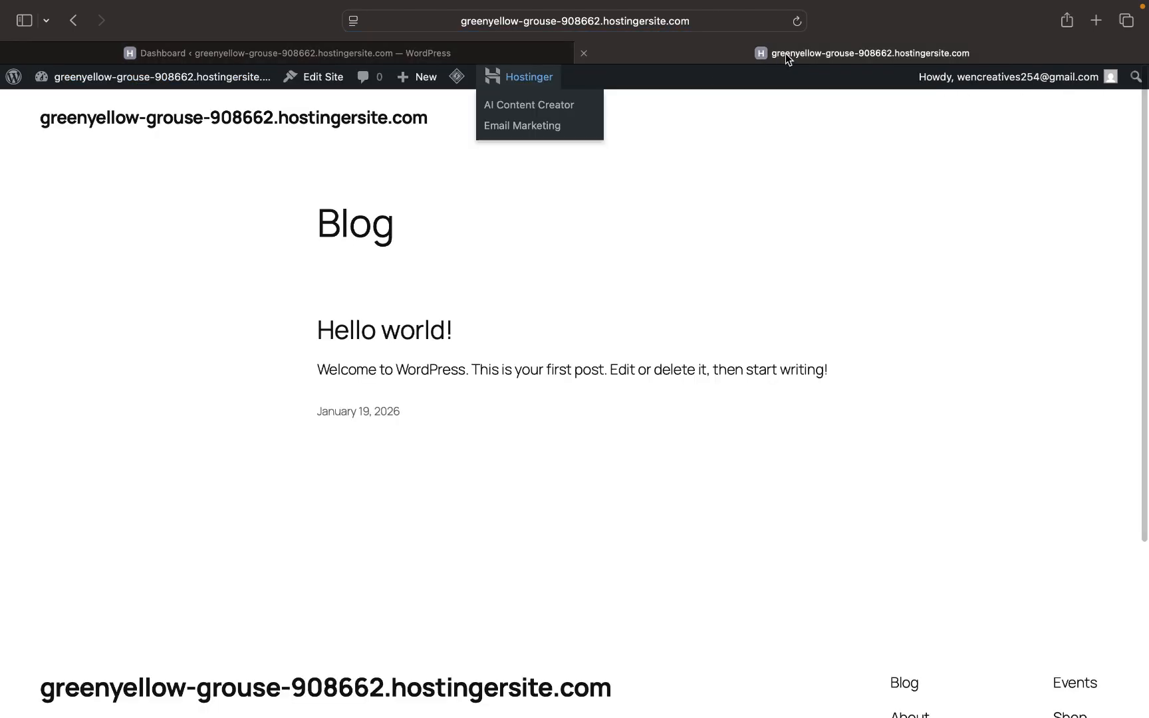
scroll(743, 336, down, 5)
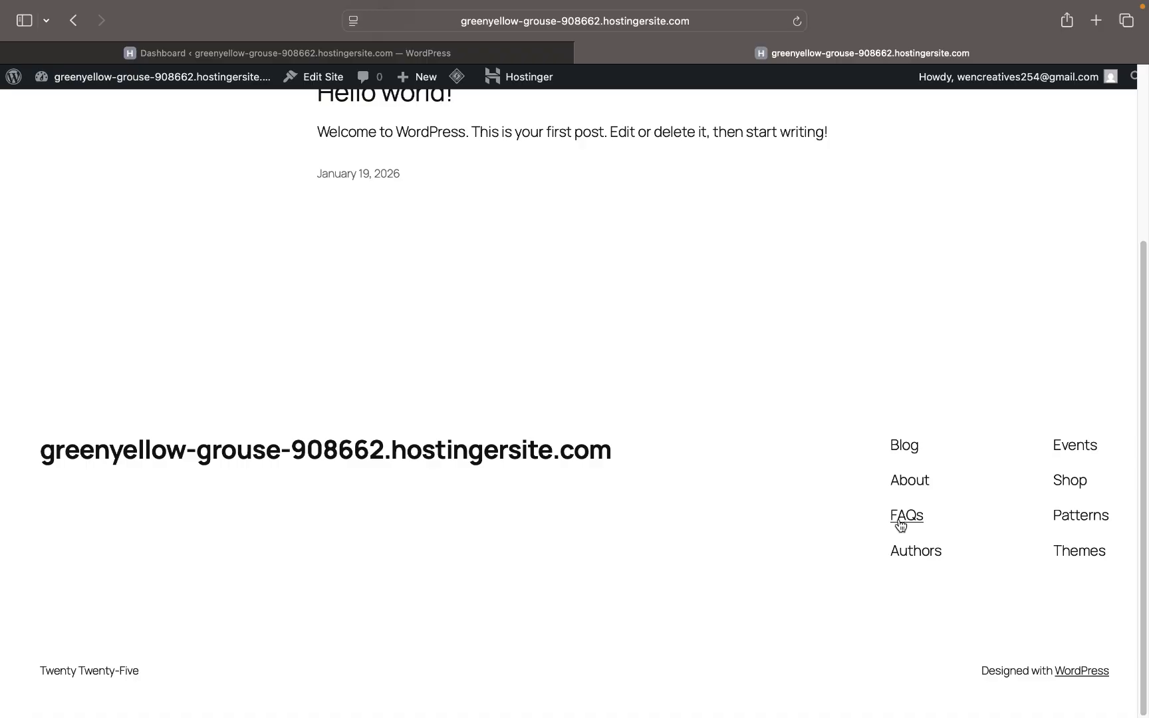
scroll(966, 459, up, 5)
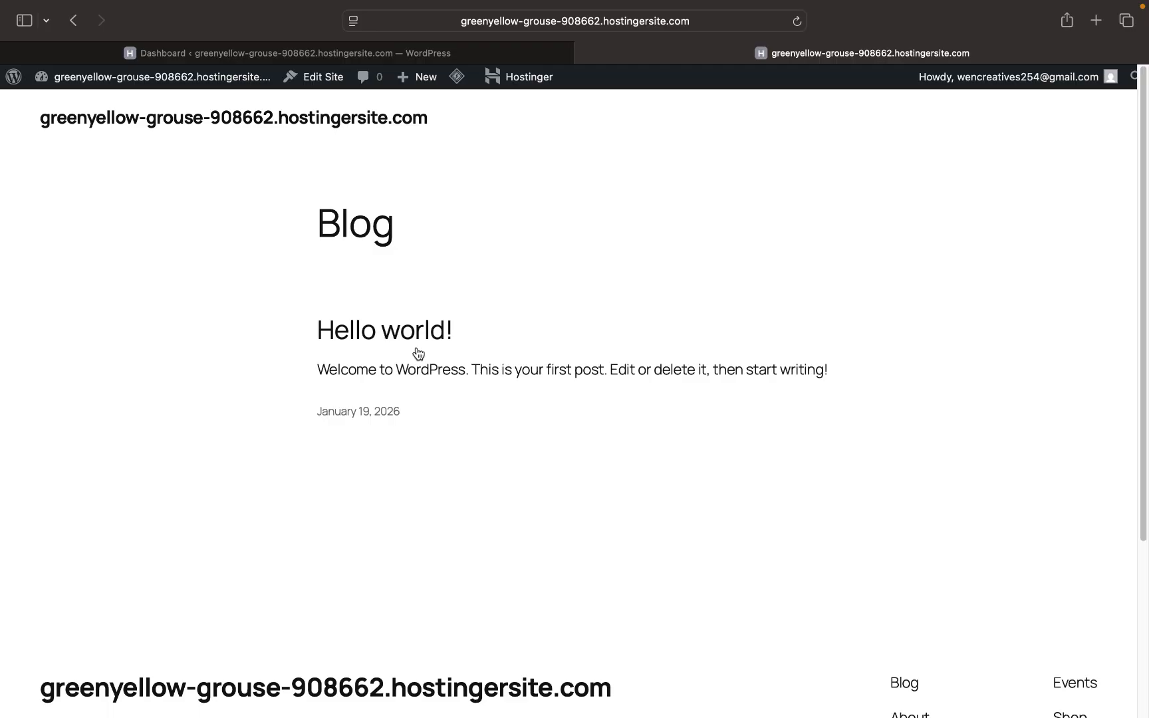
click(351, 52)
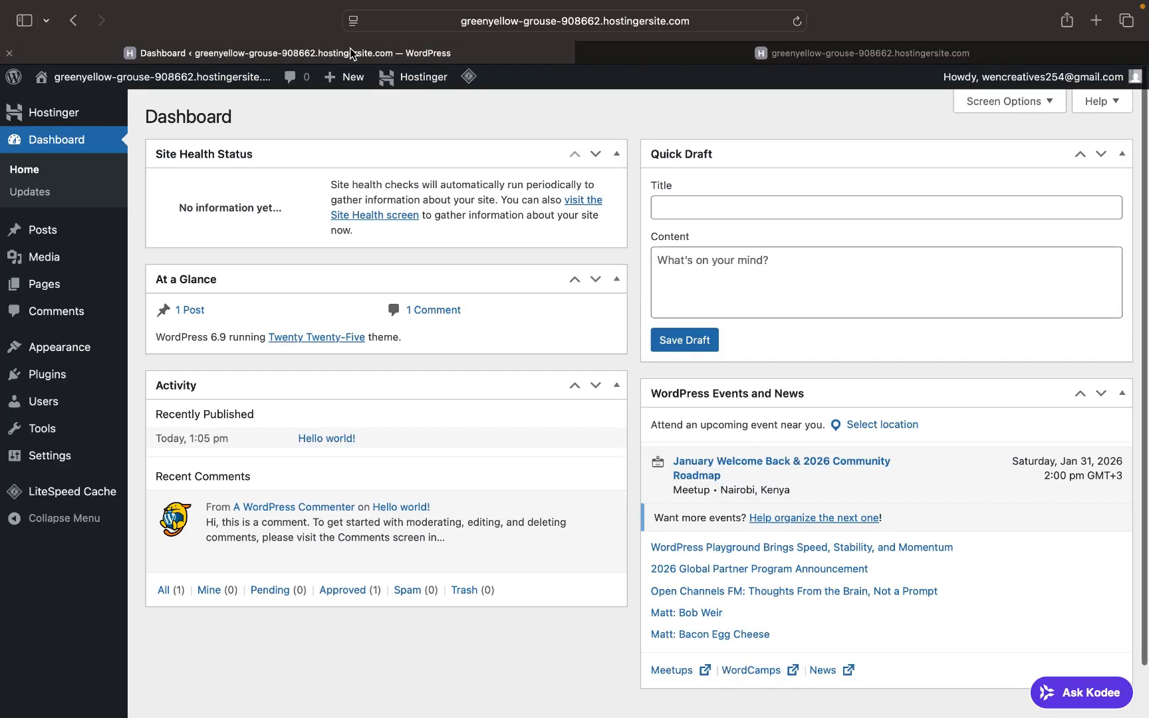
mouse_move(75, 229)
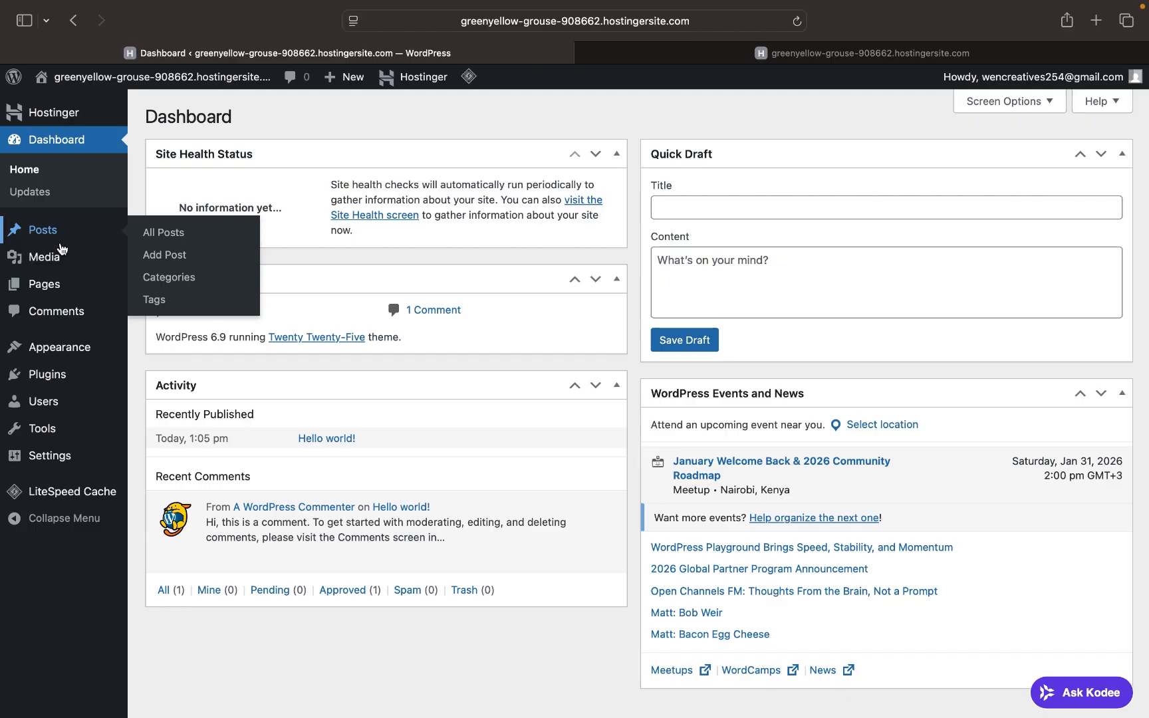
mouse_move(52, 266)
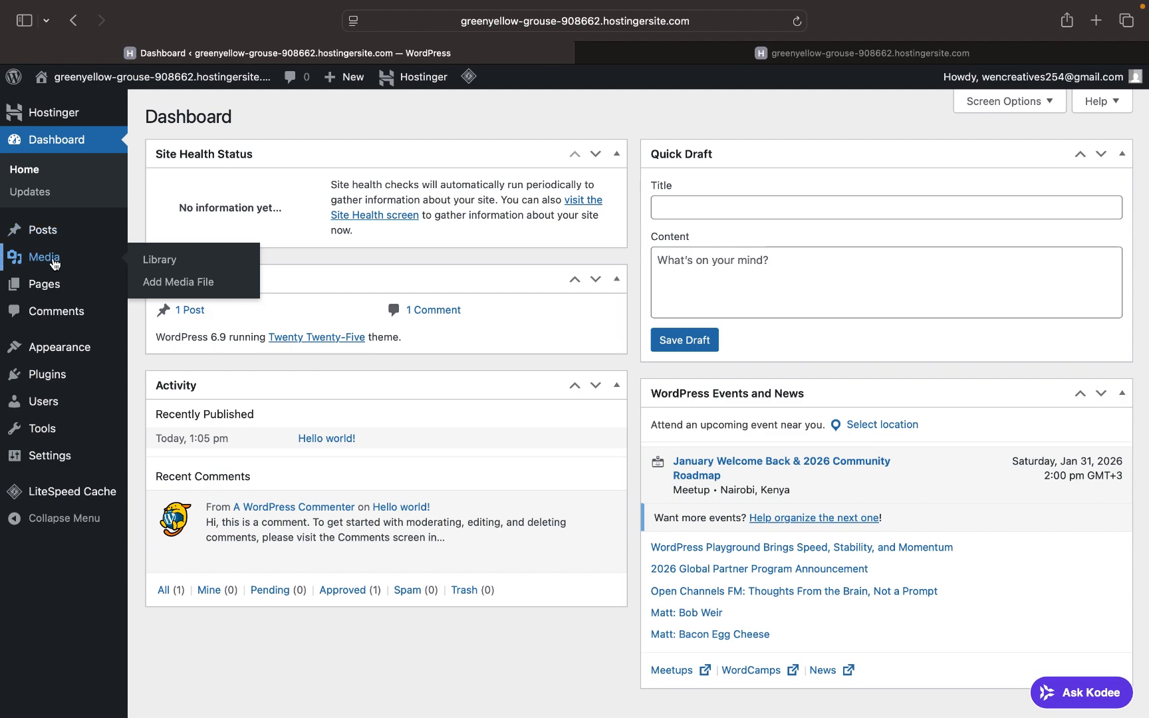
mouse_move(56, 295)
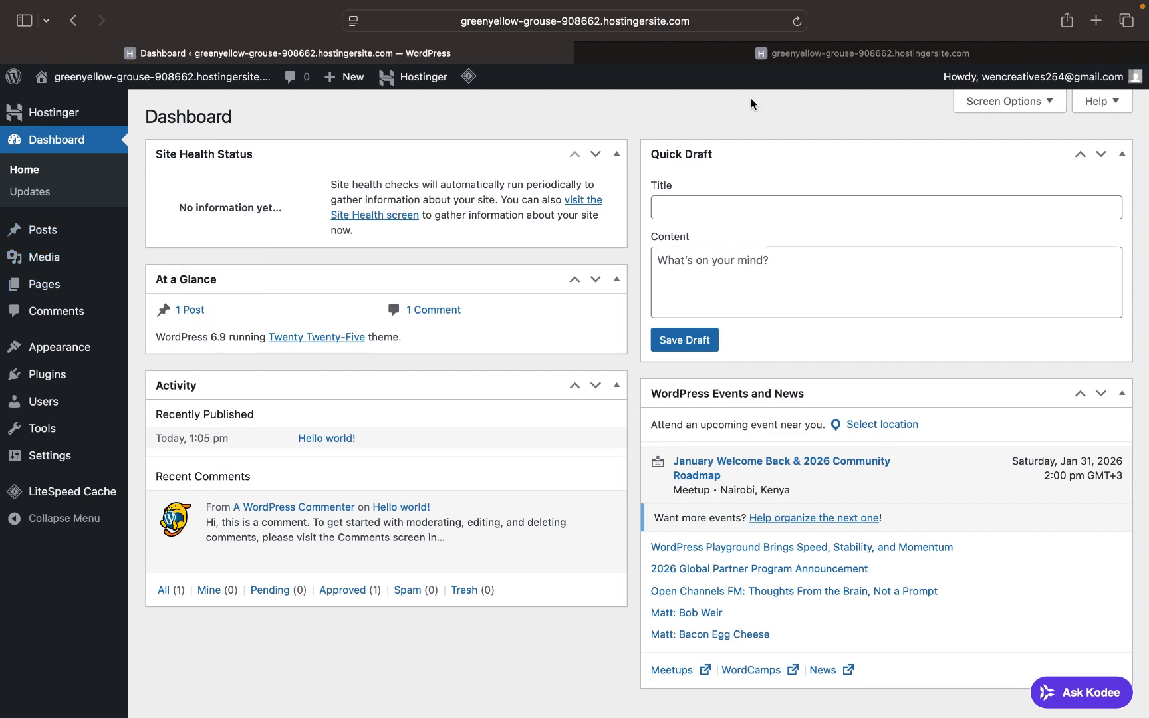
click(805, 52)
scroll(540, 471, down, 5)
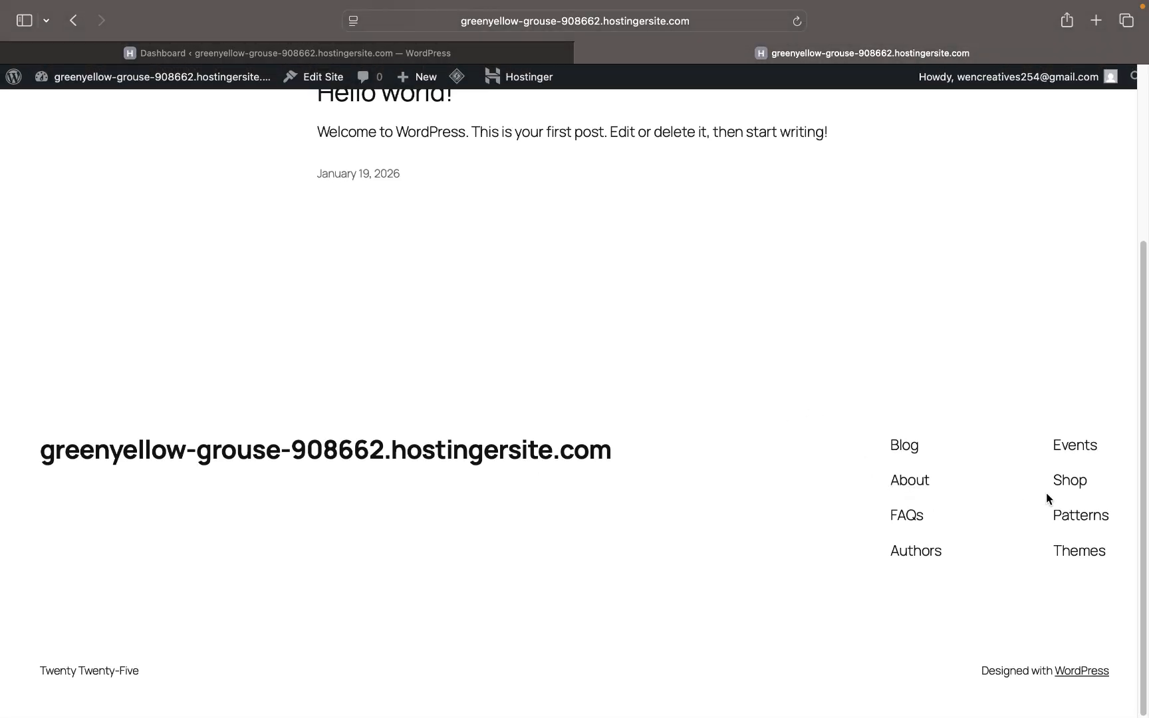
key(ctrl+shift+Tab)
mouse_move(51, 290)
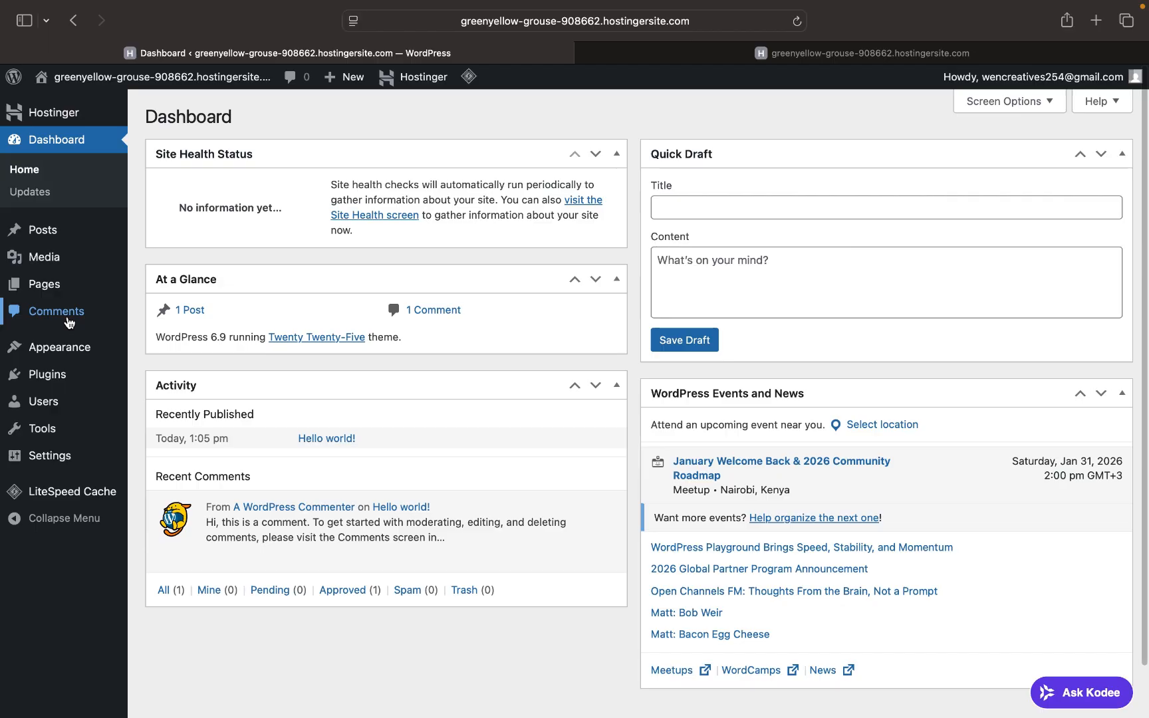
click(796, 57)
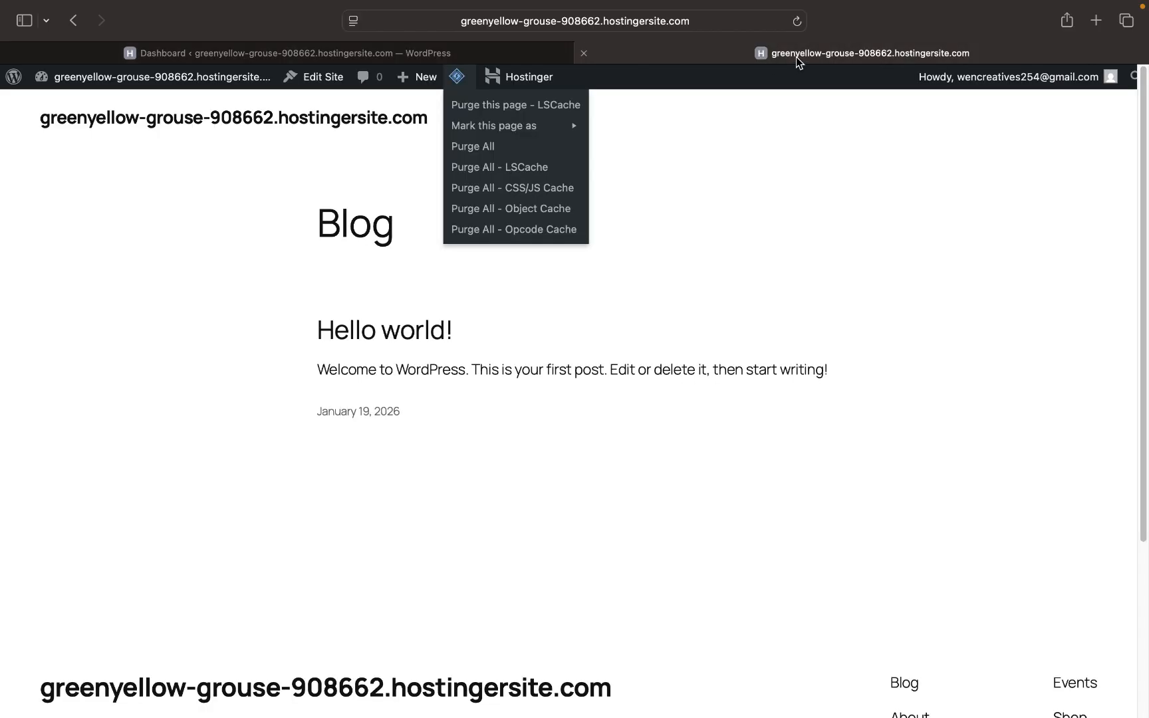
scroll(410, 212, down, 5)
click(272, 40)
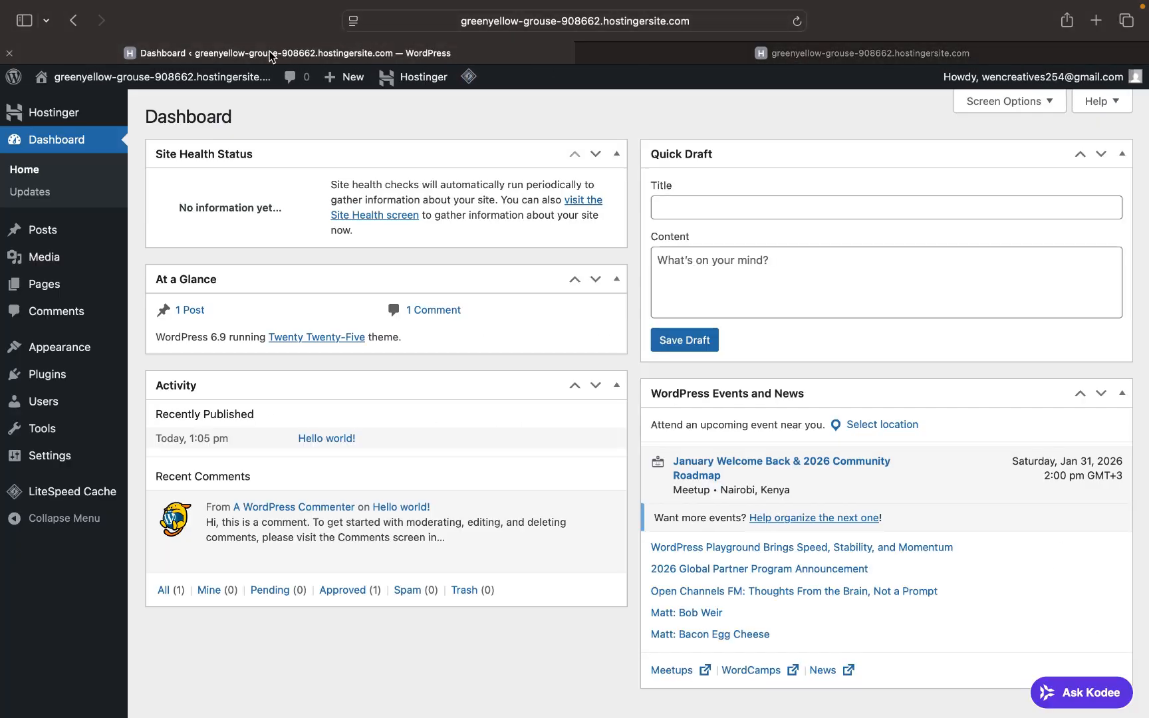
mouse_move(76, 348)
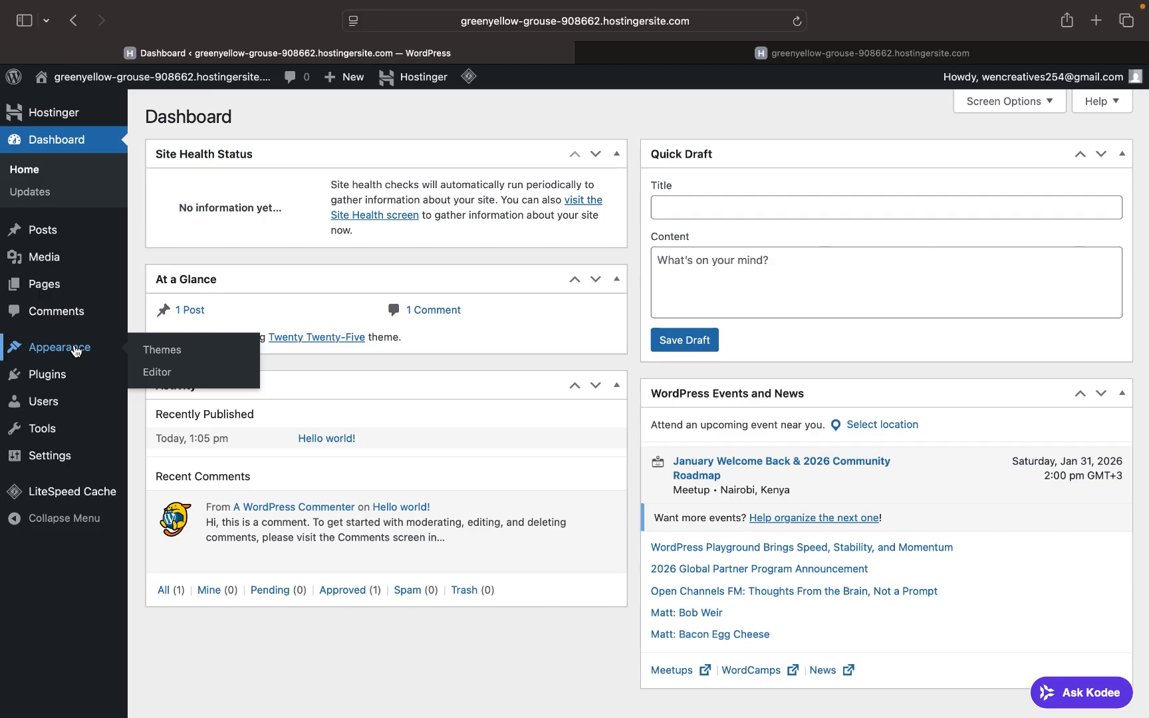
mouse_move(63, 379)
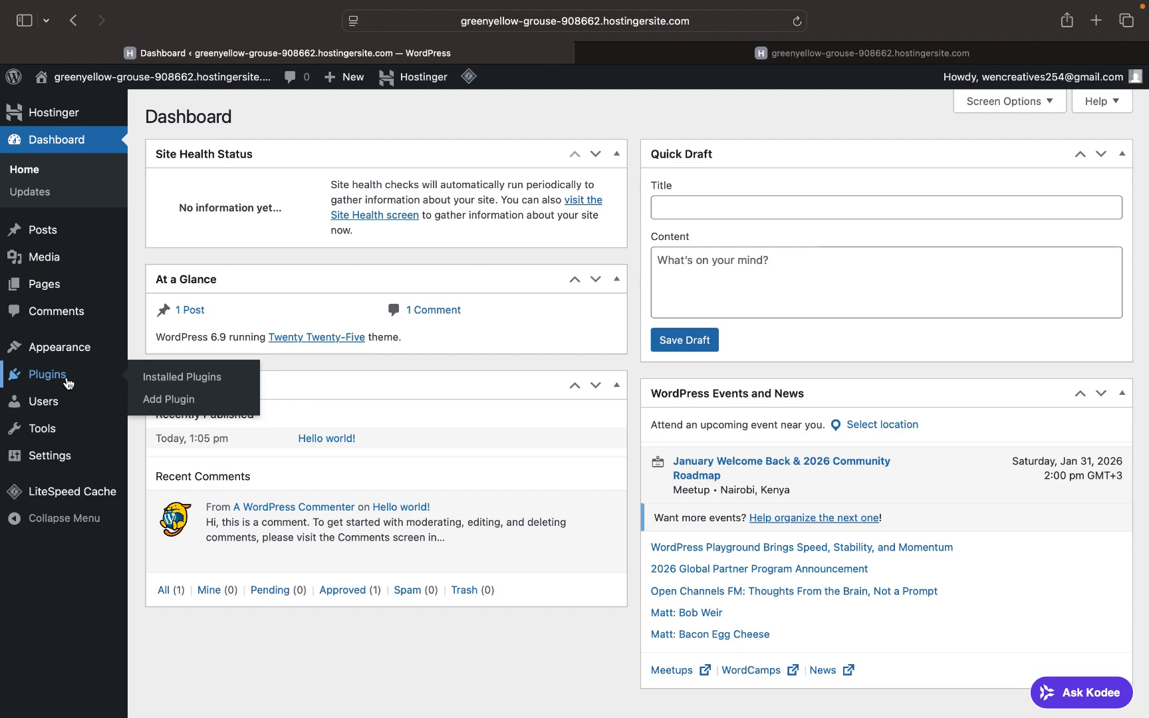
mouse_move(67, 409)
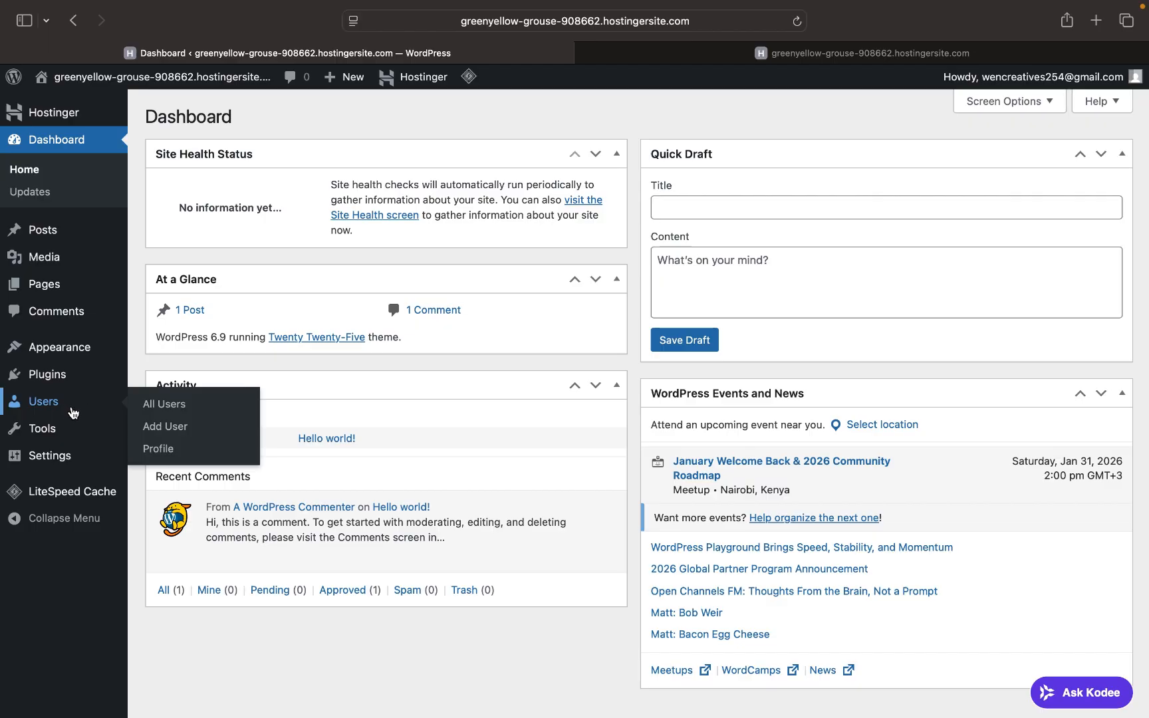
mouse_move(63, 440)
mouse_move(63, 504)
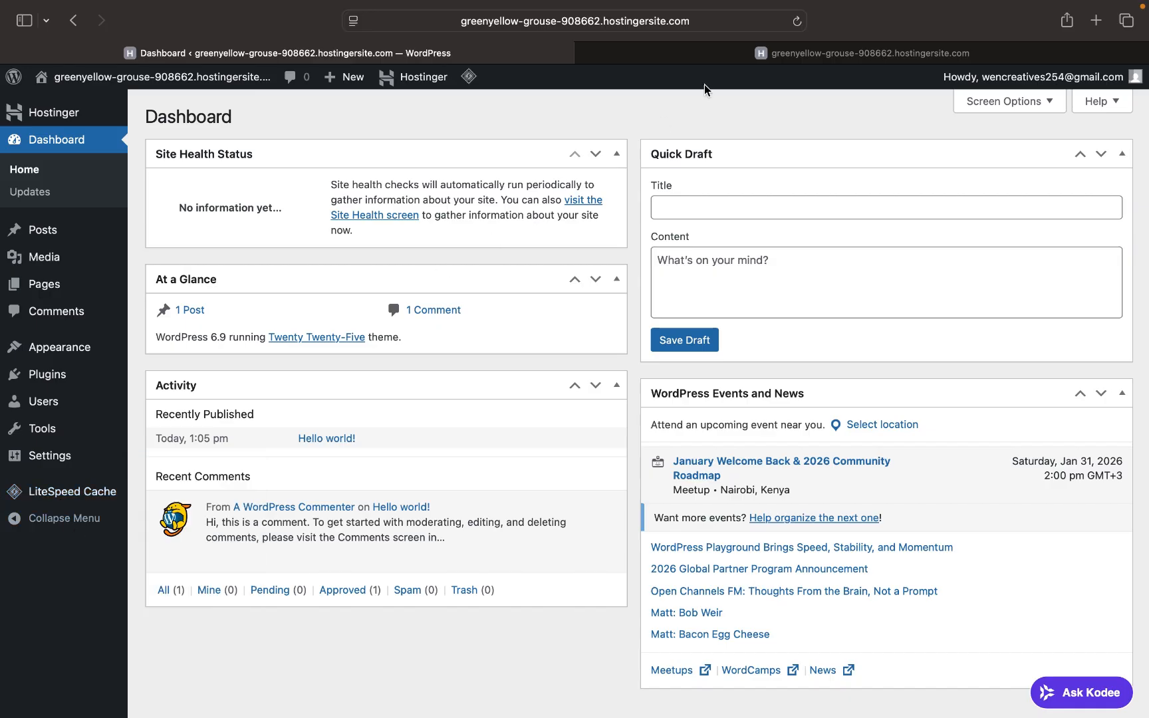
click(737, 55)
scroll(557, 295, up, 4)
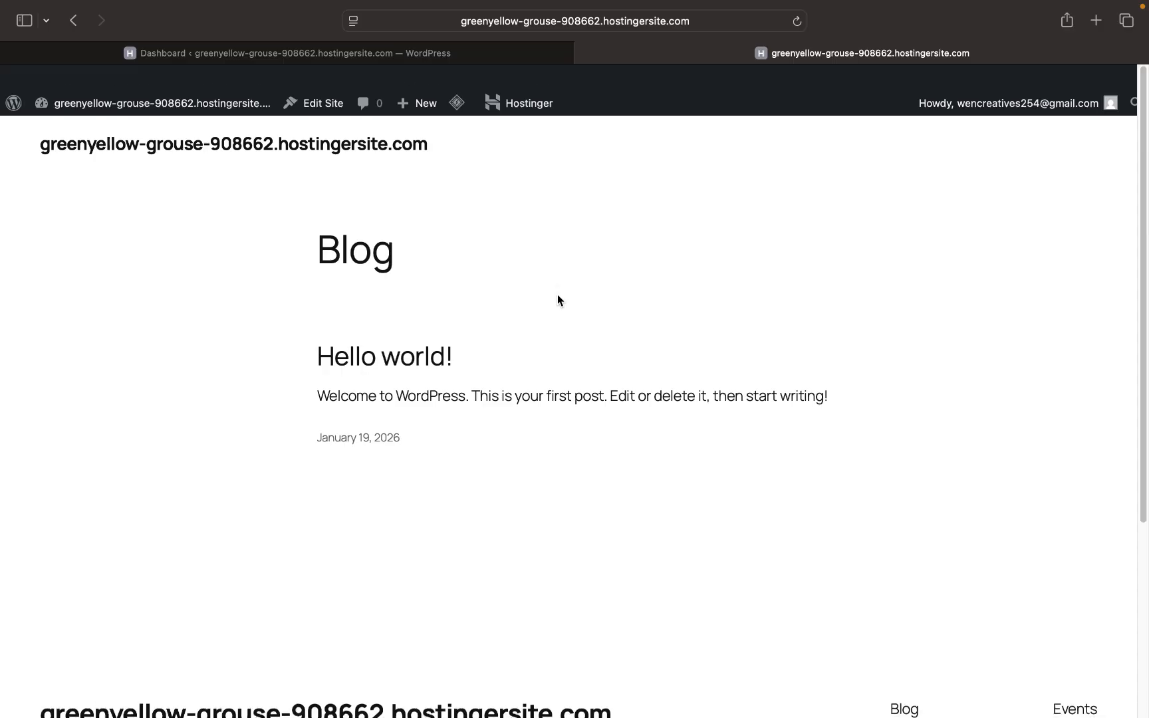
scroll(558, 295, down, 4)
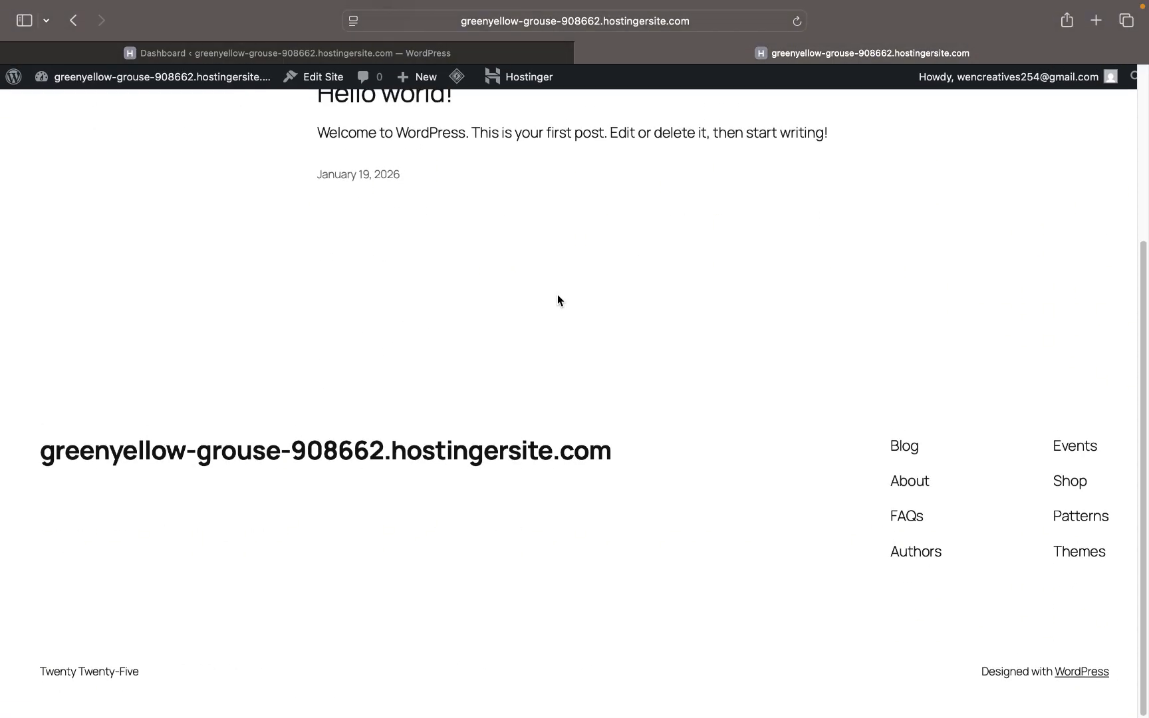
scroll(557, 300, up, 4)
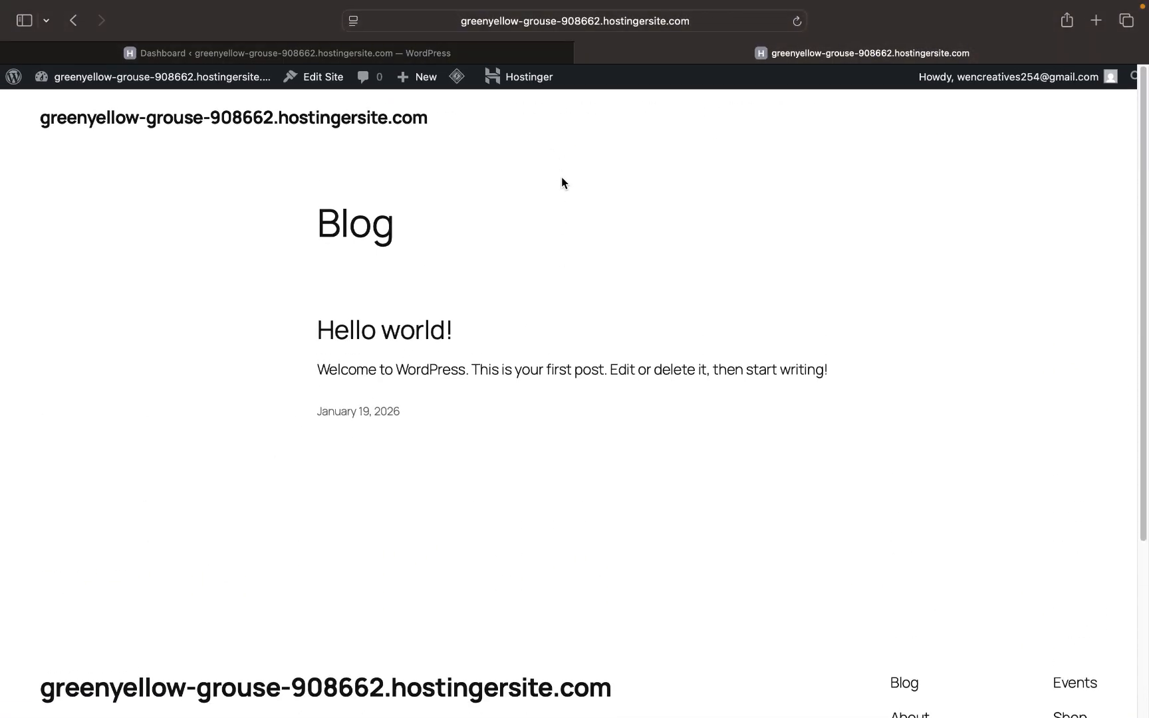
click(471, 53)
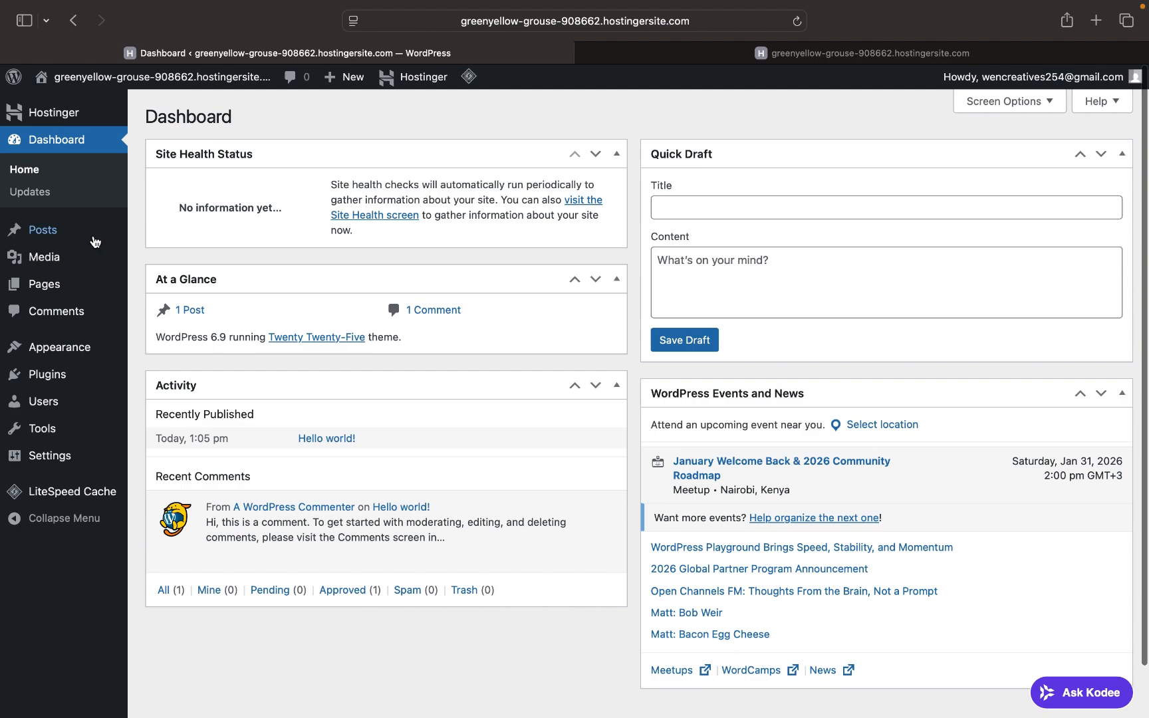
- Open the list of all posts and check the live Blog page
click(67, 231)
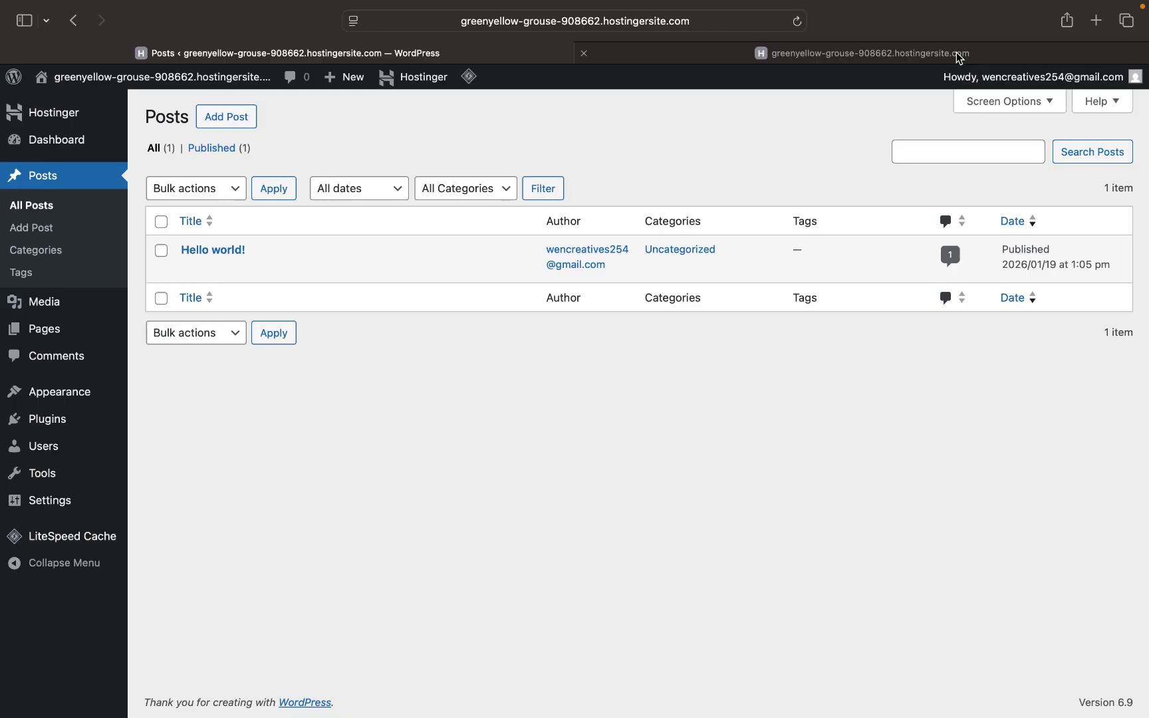
click(939, 55)
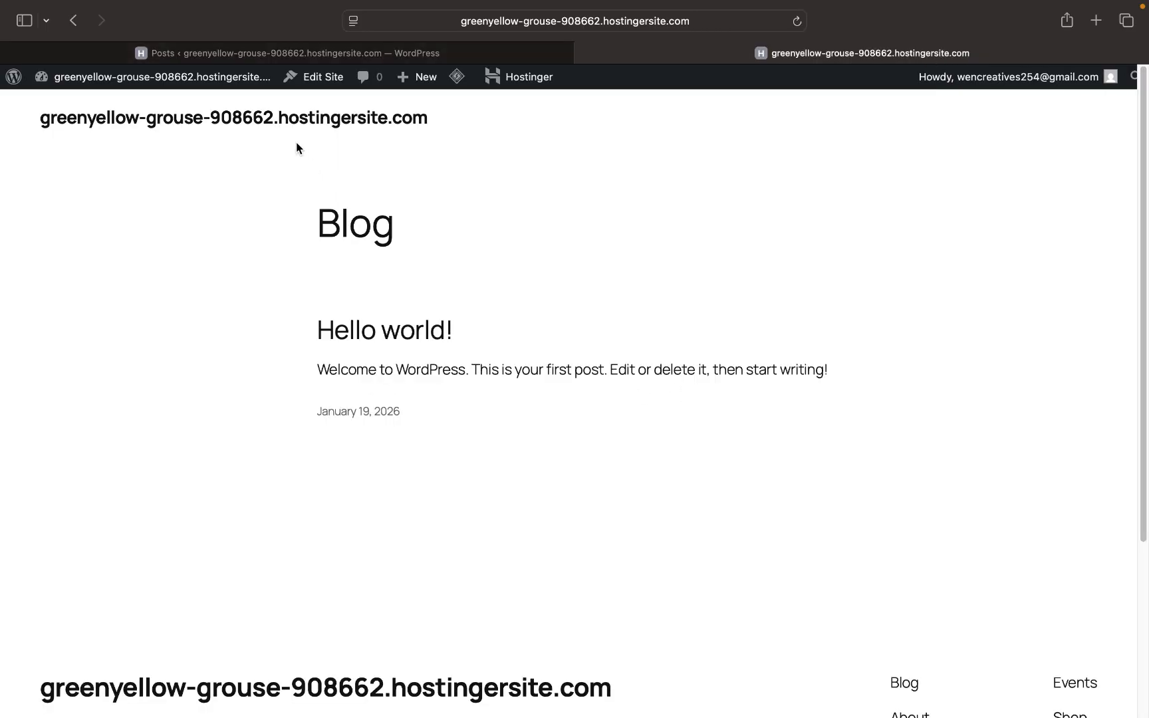
click(250, 52)
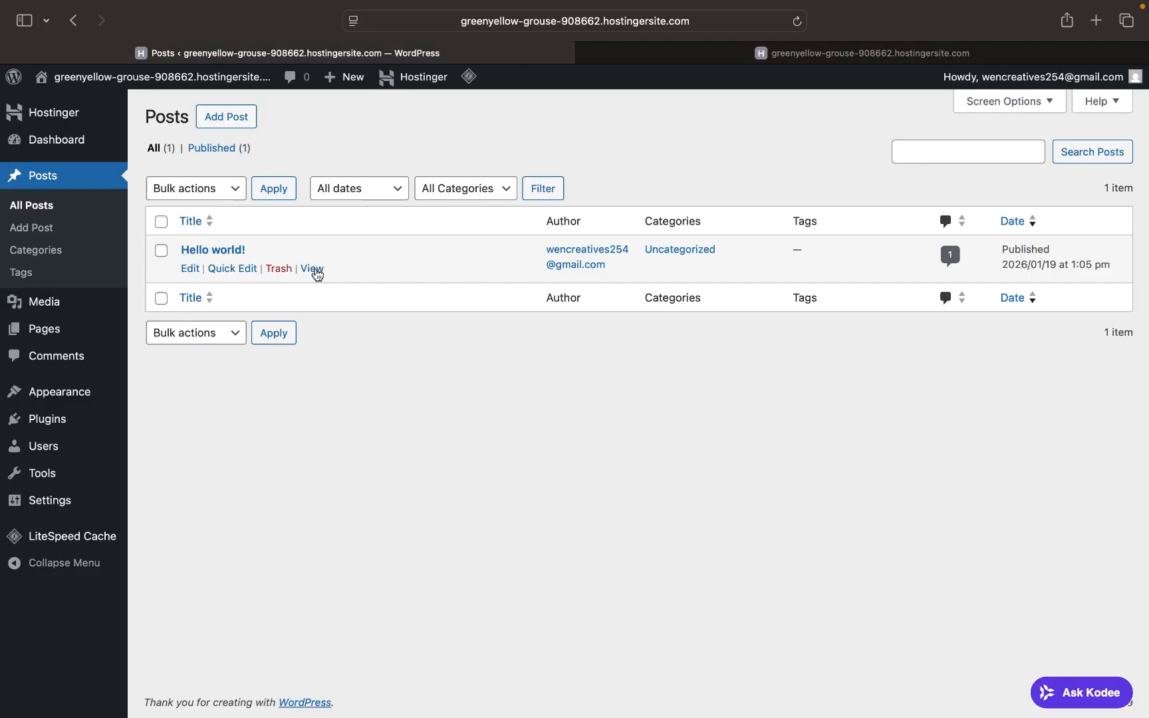
- Trash the Hello world! post and reload the live Blog to confirm it's gone
click(279, 269)
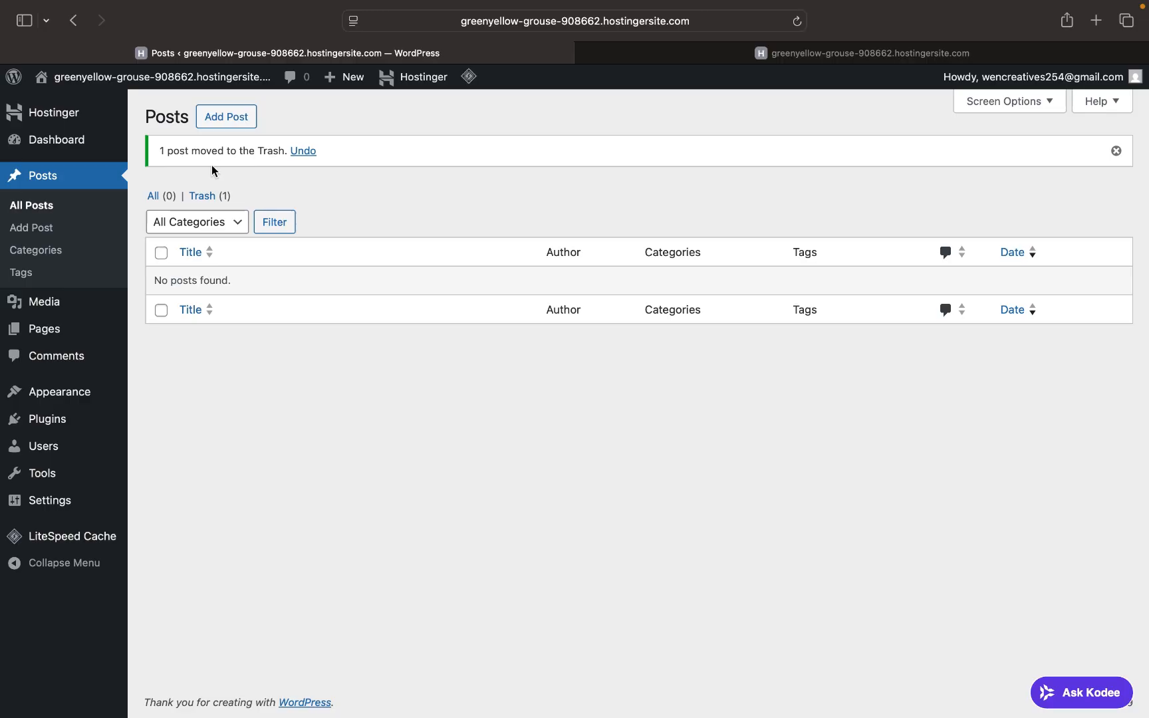
click(703, 51)
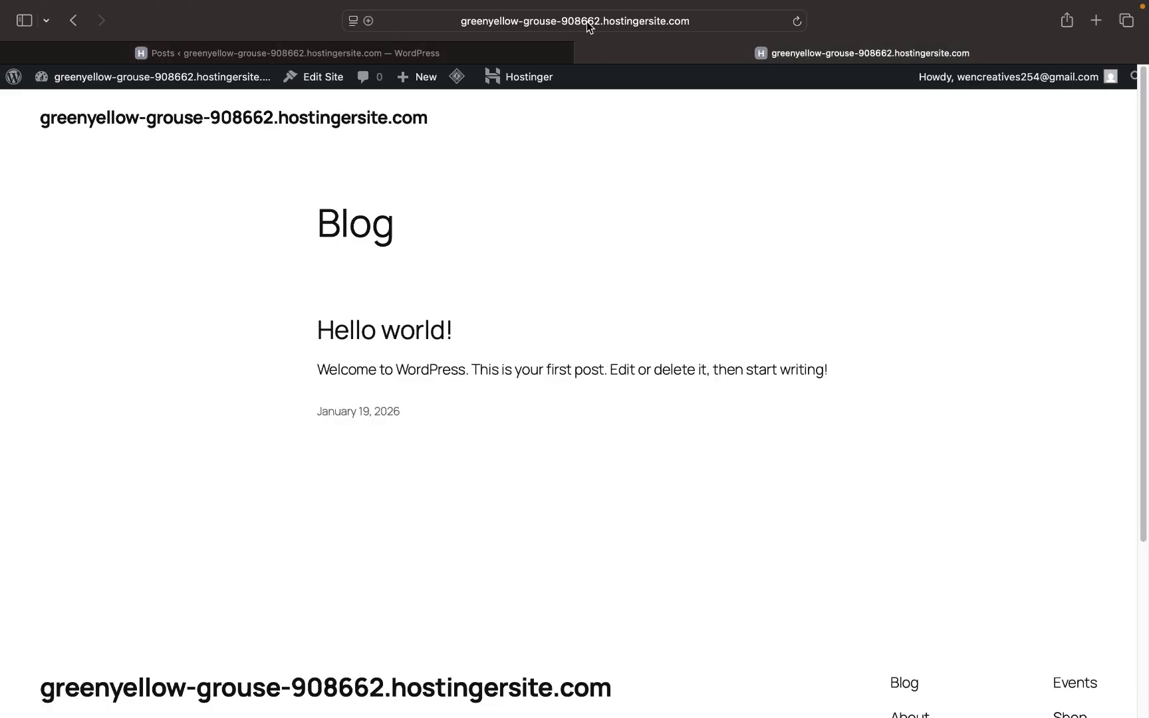
click(797, 21)
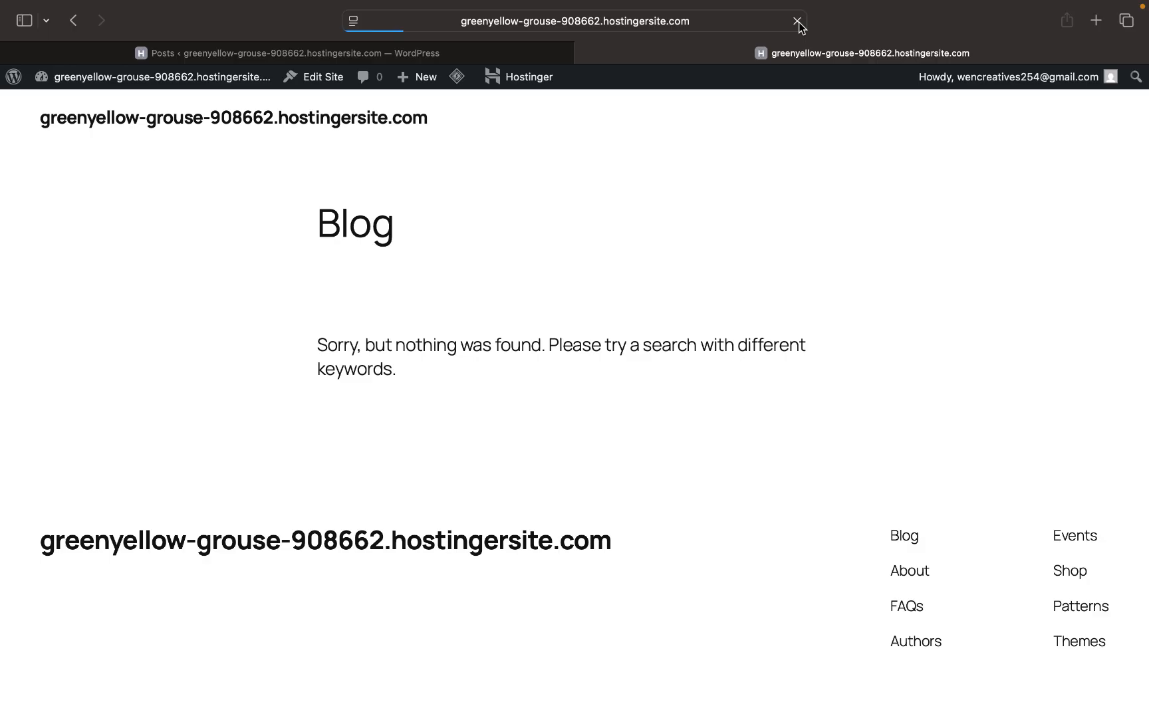
click(421, 51)
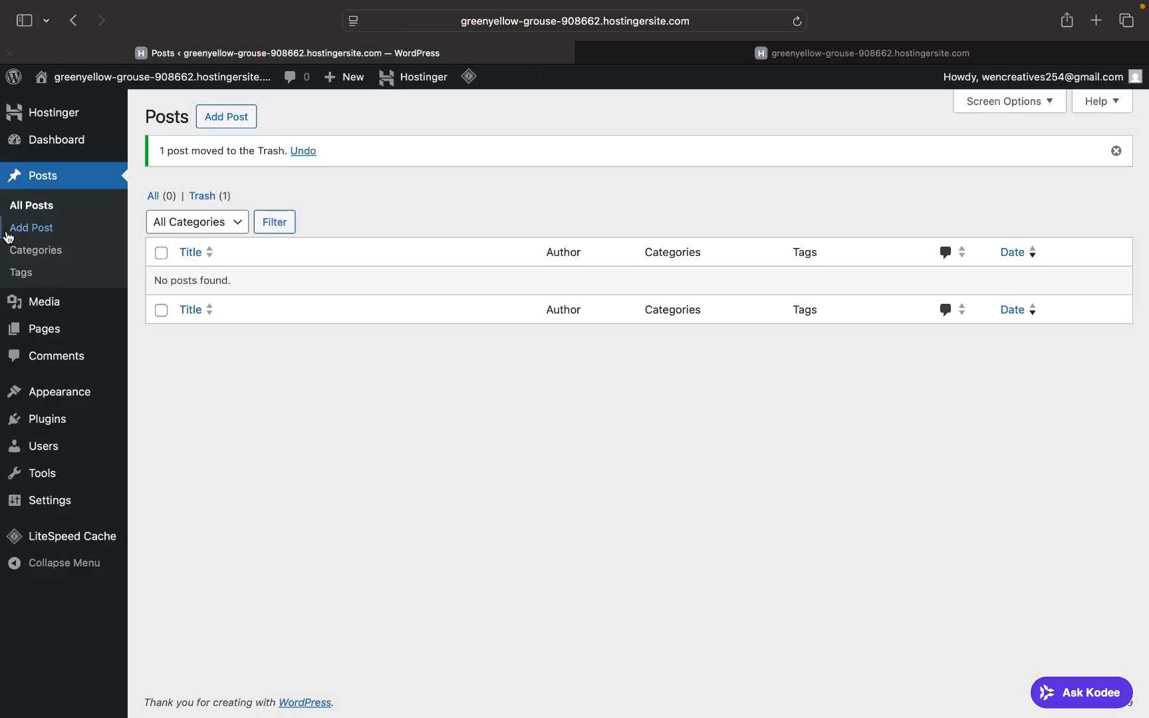
mouse_move(33, 304)
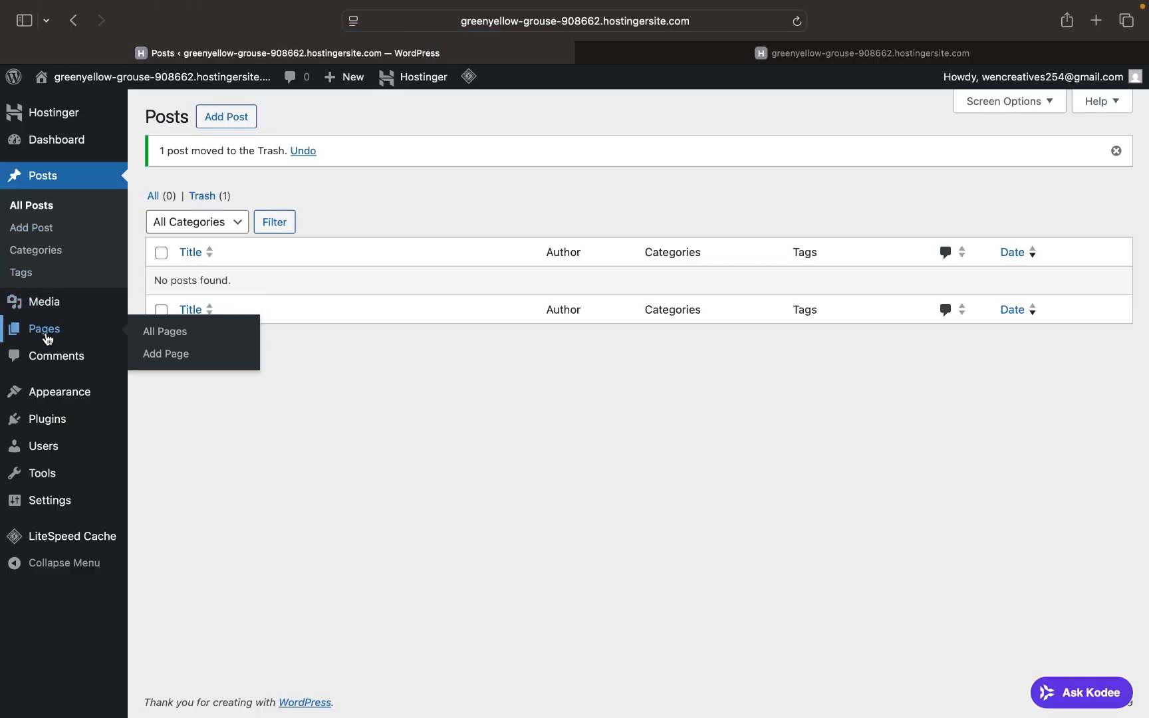
click(45, 332)
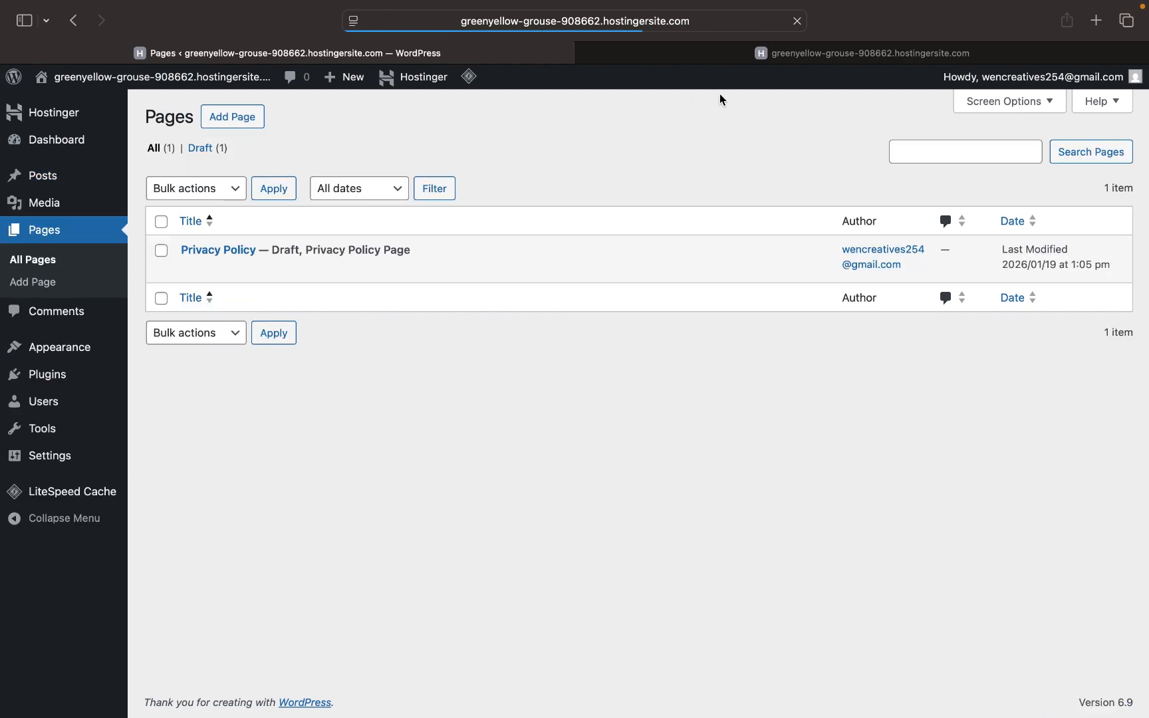
- Trash the draft Privacy Policy page and reload the live Blog to confirm
mouse_move(359, 248)
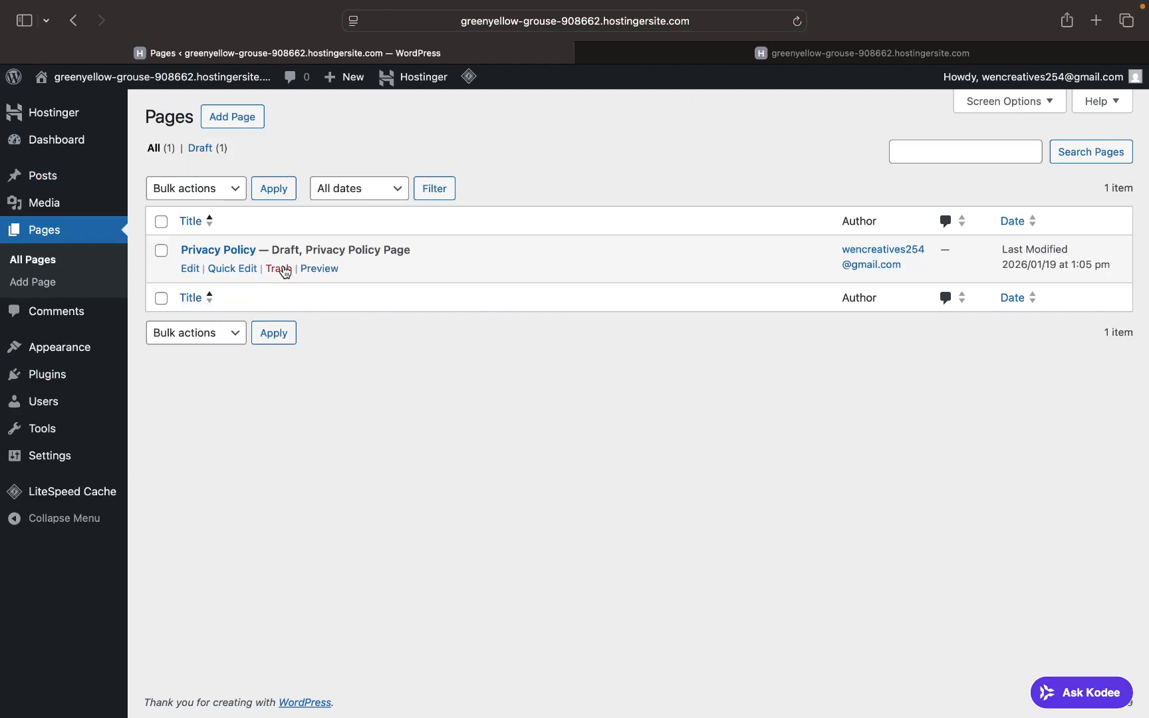
click(284, 271)
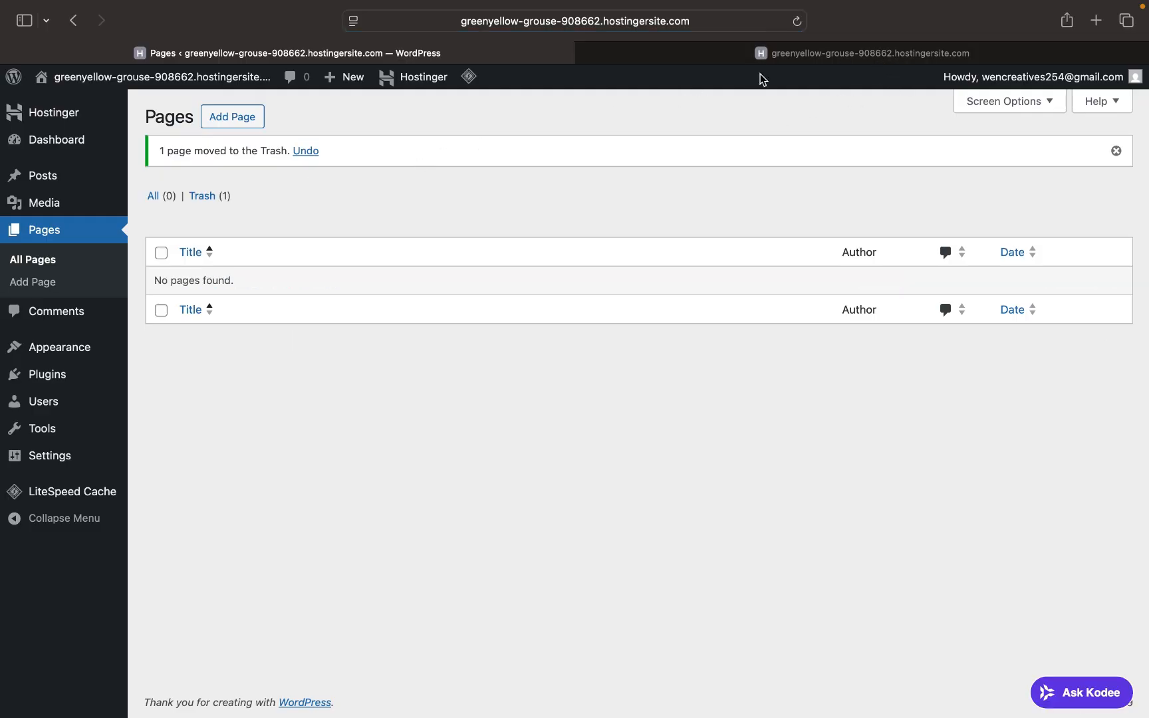
click(788, 54)
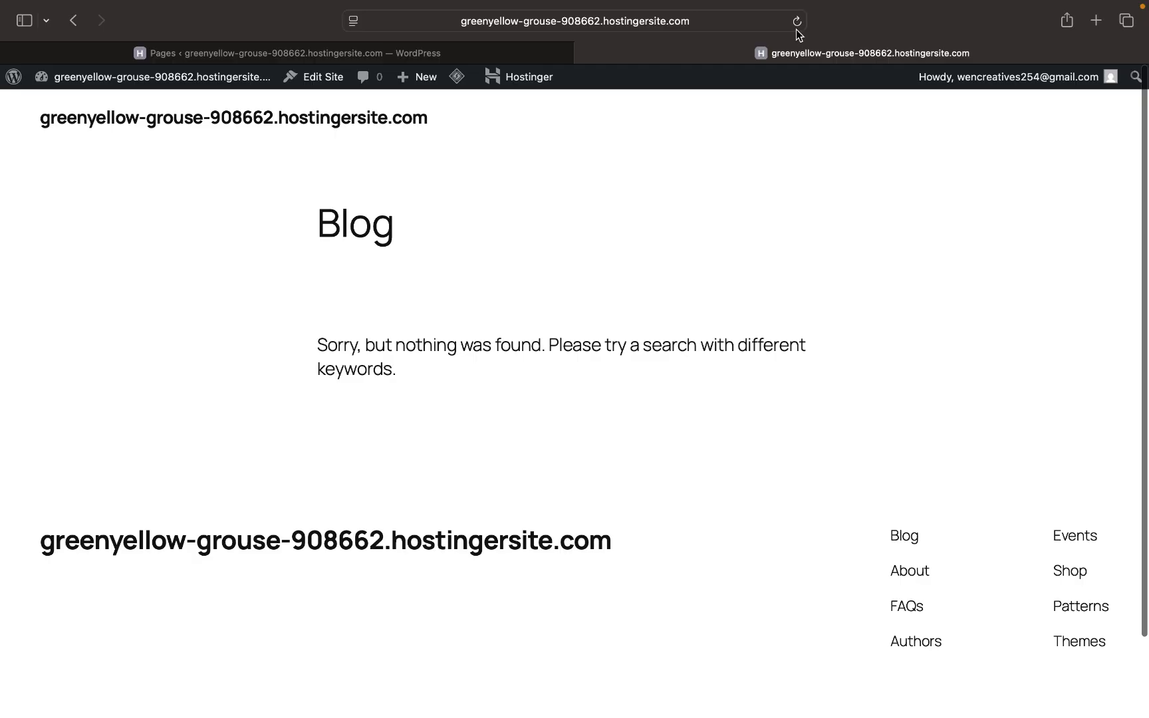
click(798, 22)
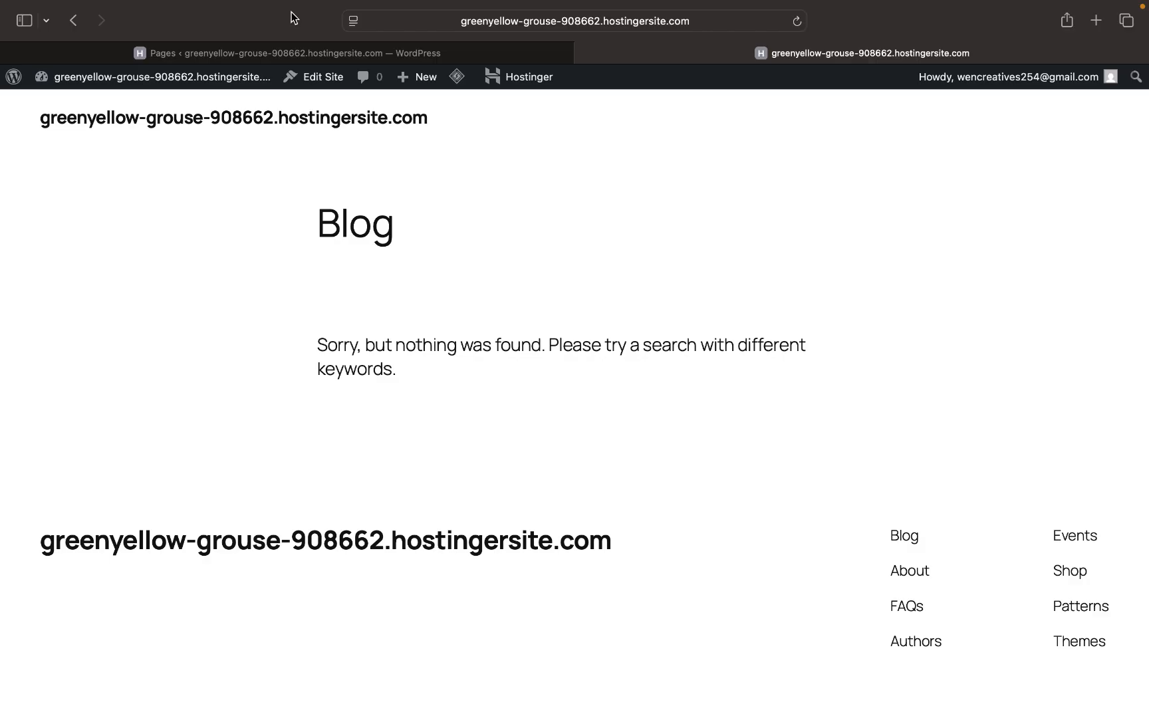
click(275, 50)
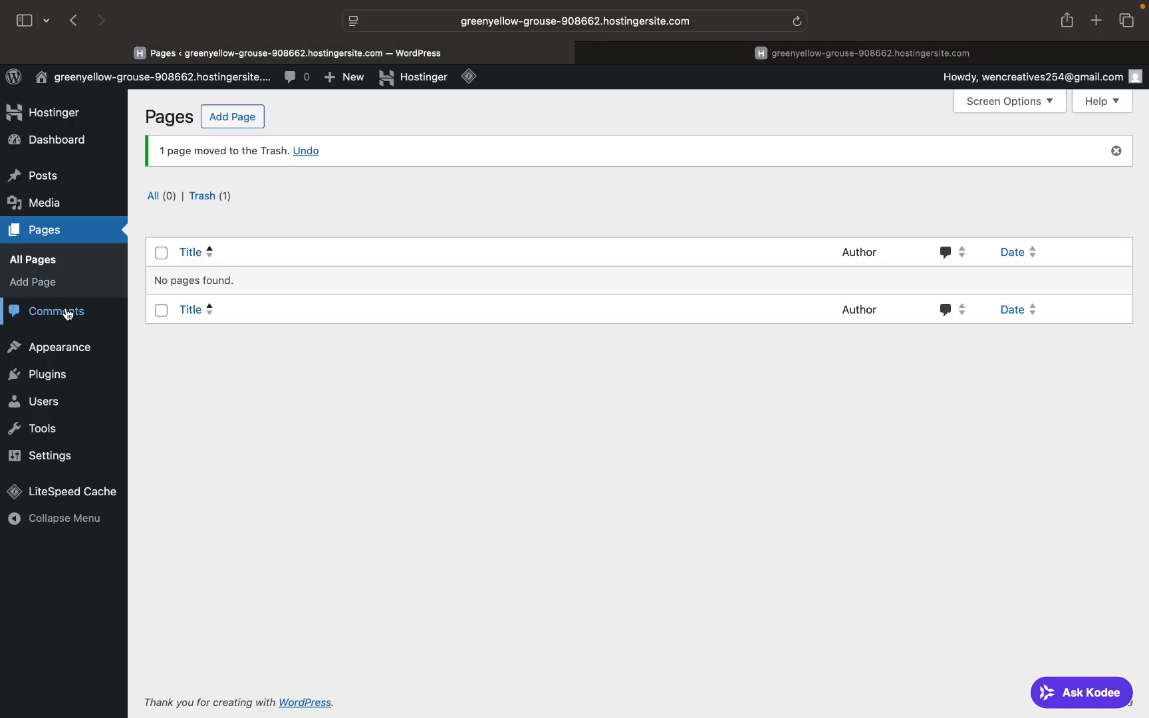
- Go to Installed Plugins and deactivate the Hostinger AI plugin
click(68, 313)
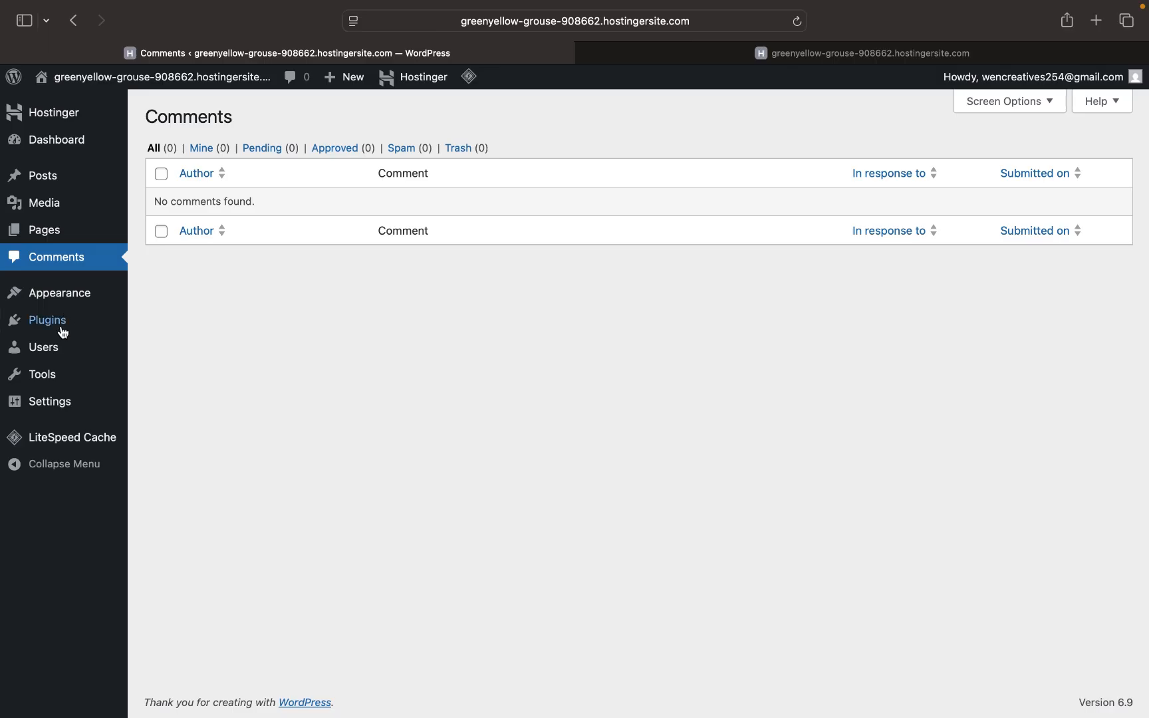
mouse_move(89, 324)
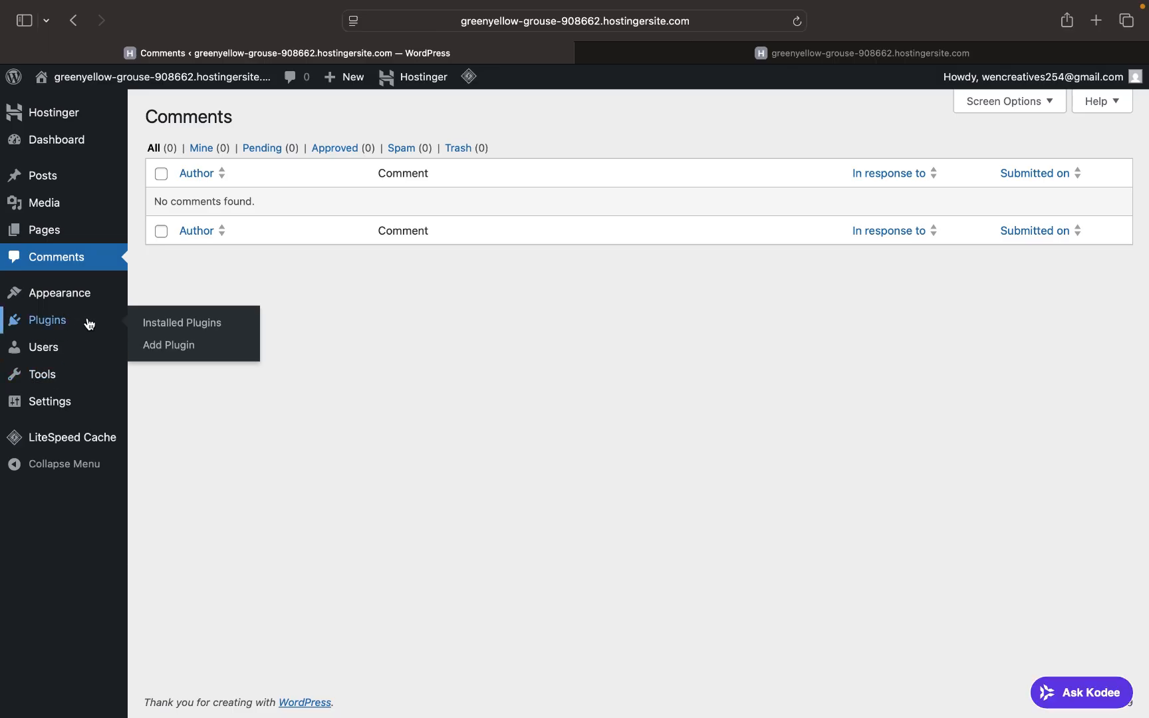
click(49, 329)
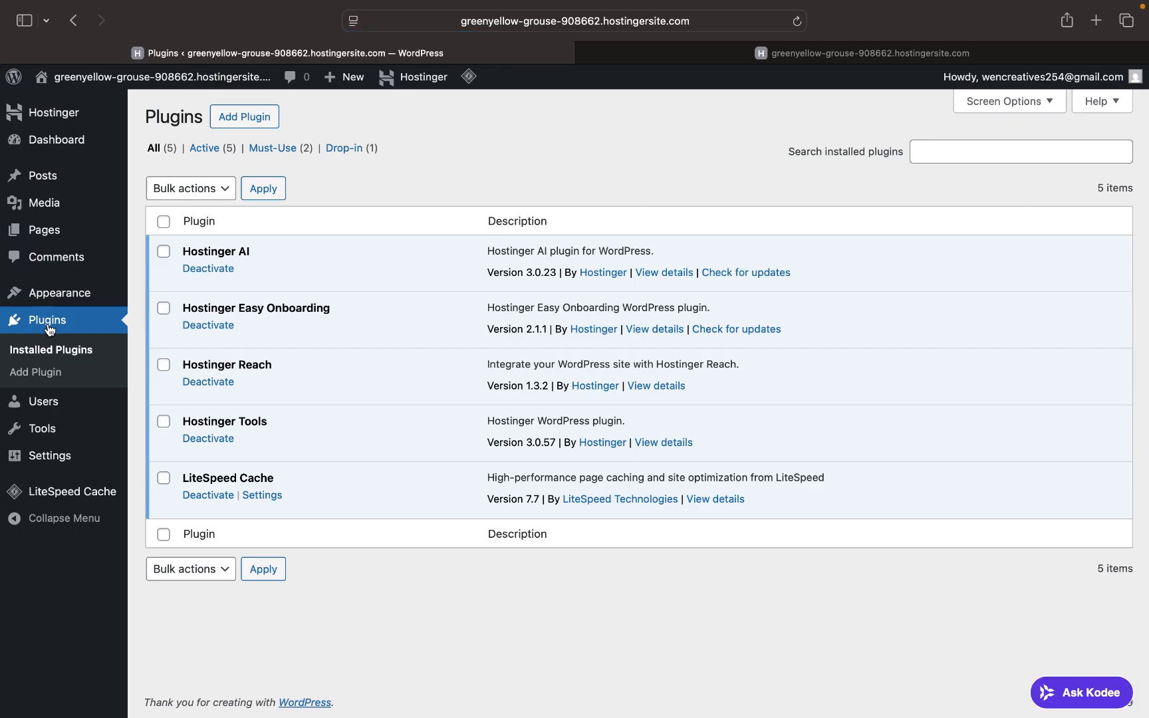
click(217, 269)
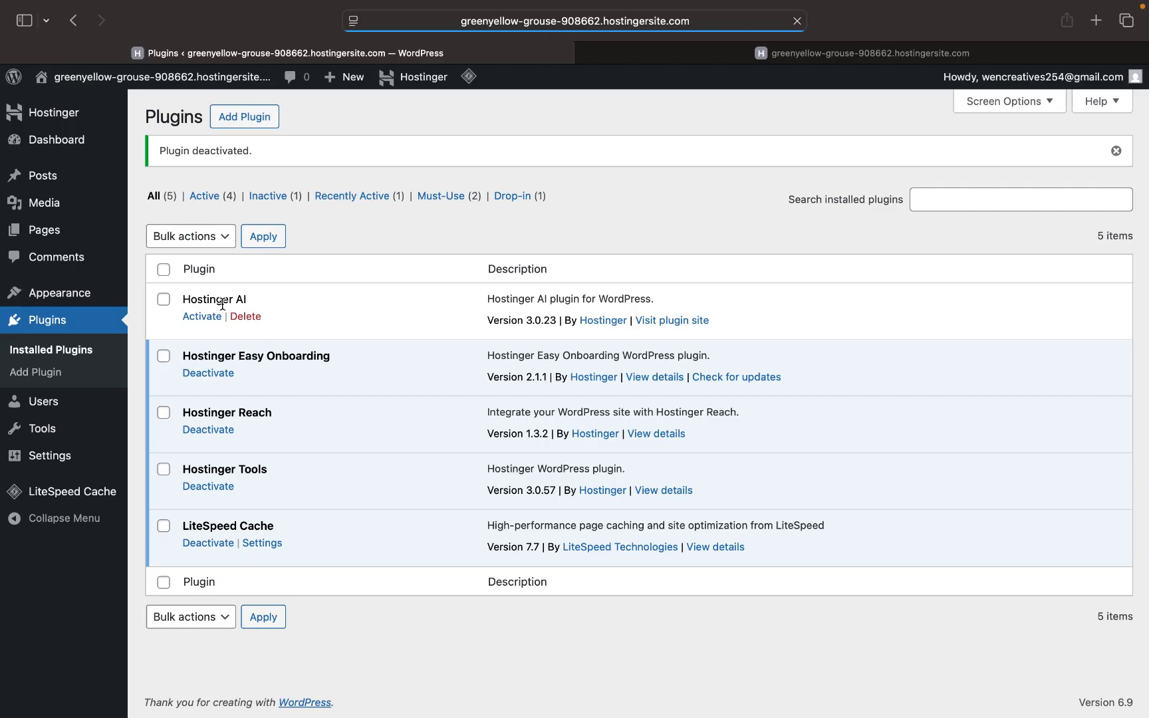
- Bulk-deactivate Hostinger Easy Onboarding, Hostinger Reach and Hostinger Tools
click(168, 363)
click(166, 419)
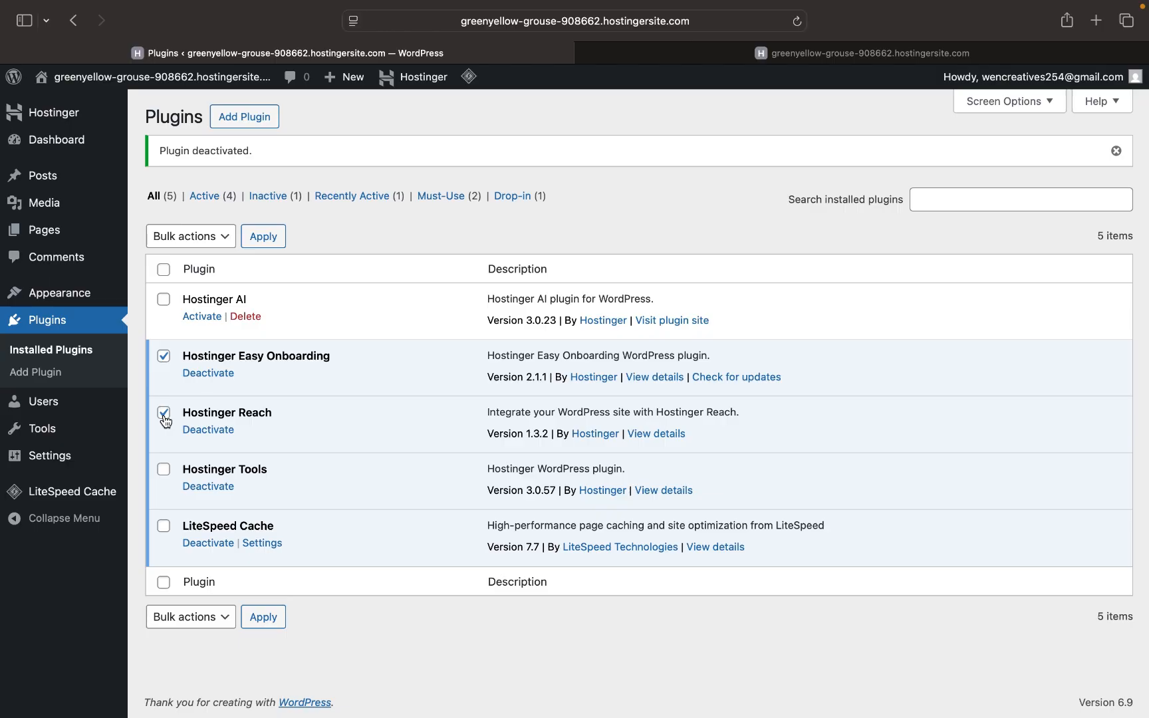
click(164, 470)
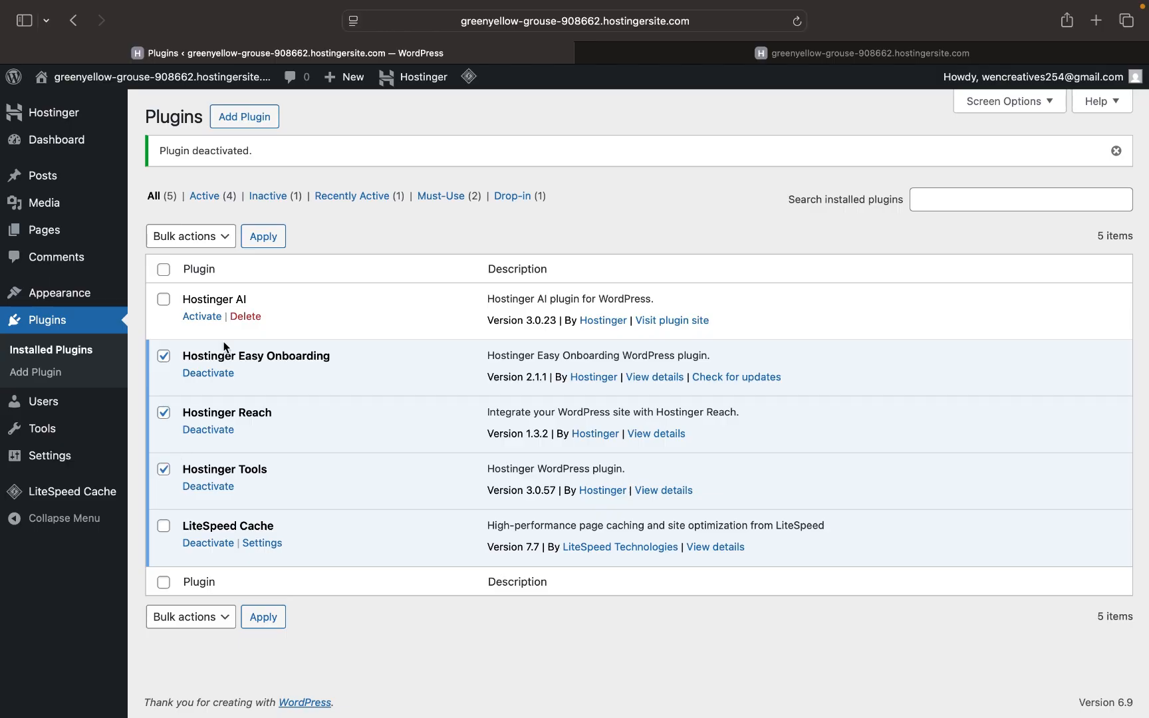
click(223, 241)
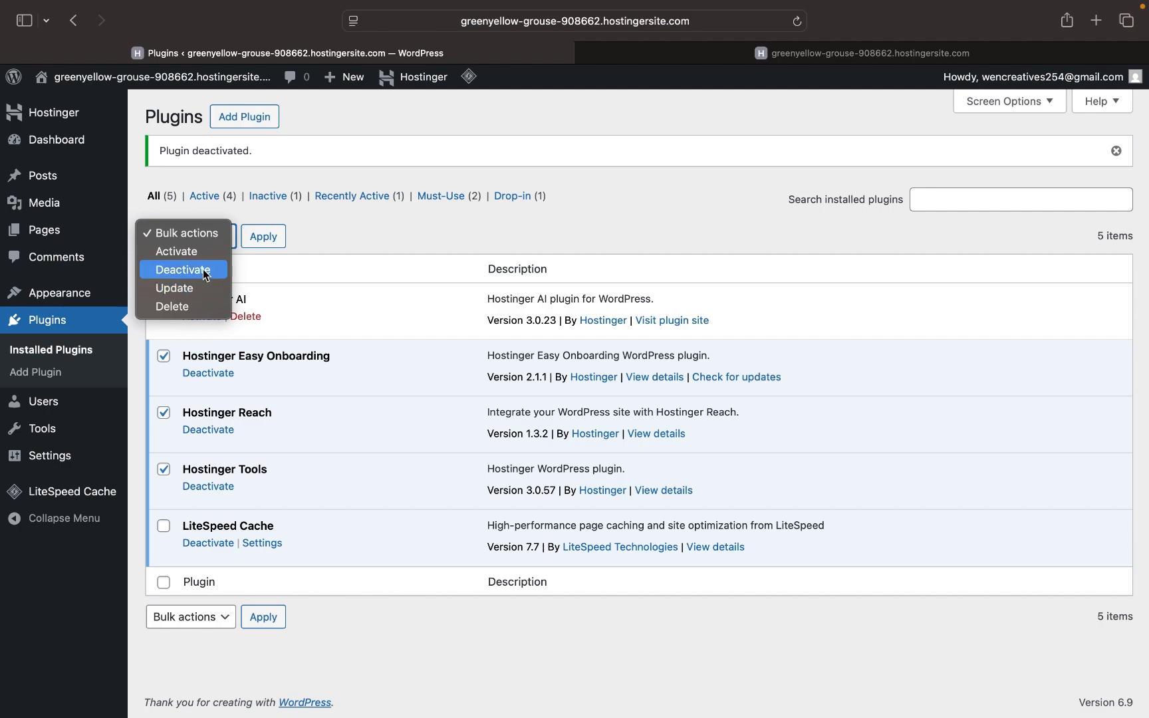
click(204, 272)
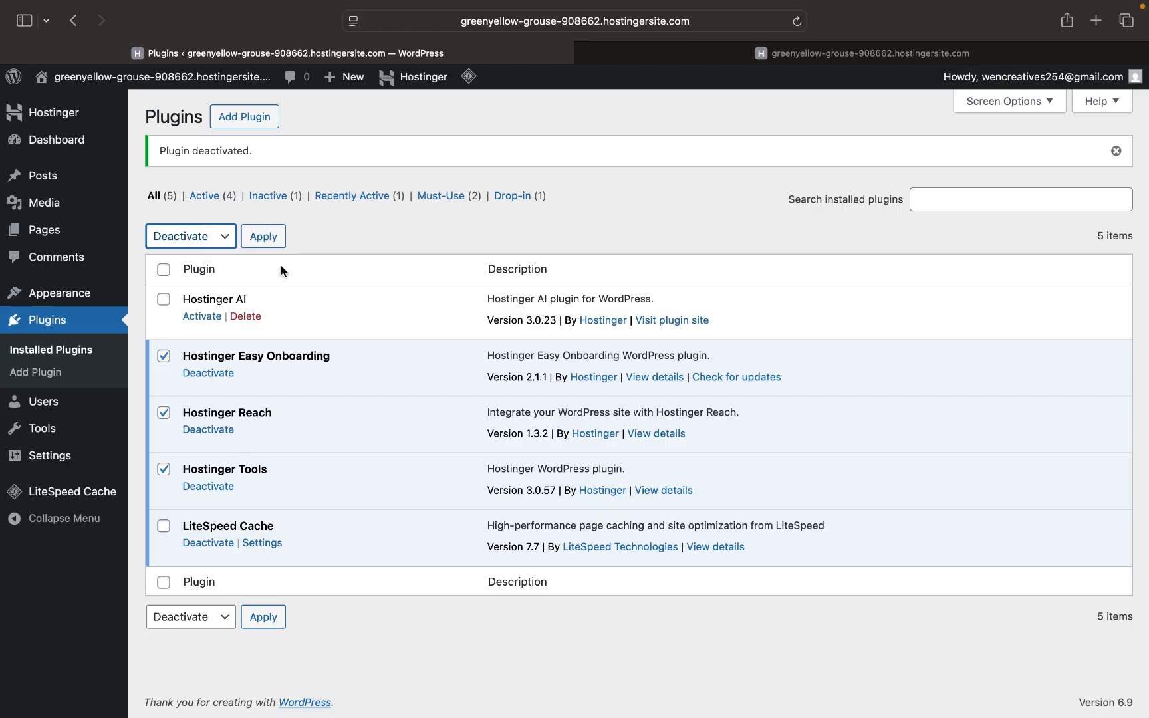
click(264, 242)
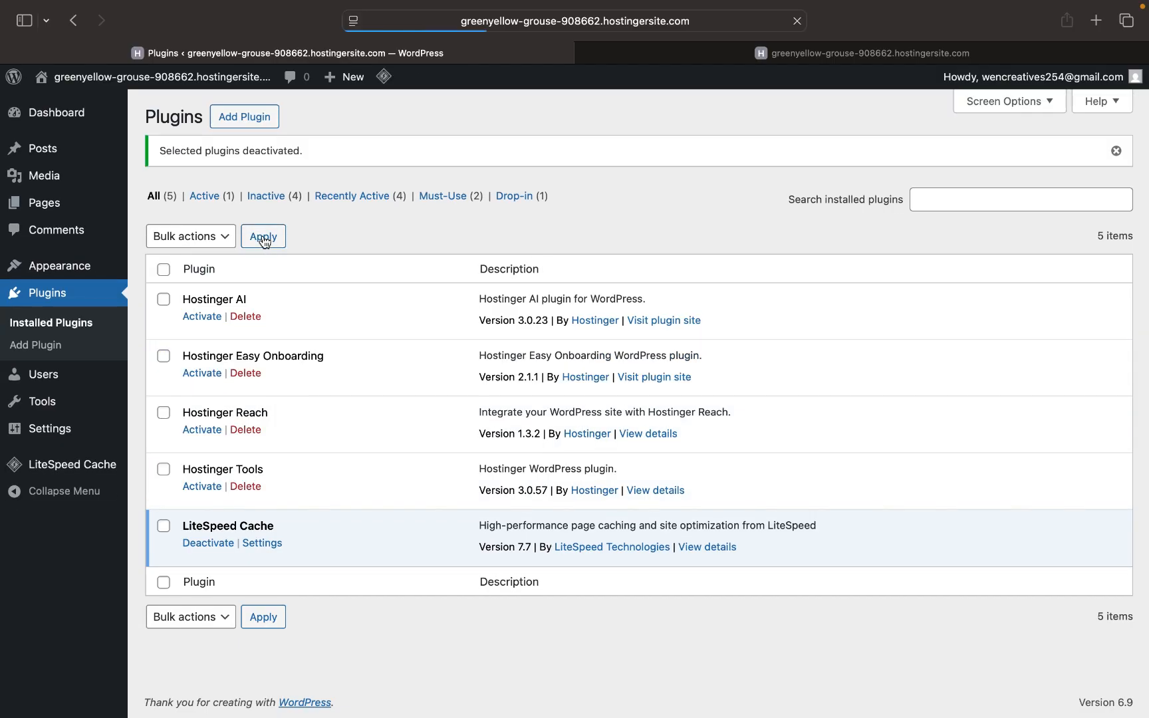
- Bulk-delete the four Hostinger plugins, leaving LiteSpeed Cache, and confirm deletion of their data
click(164, 269)
click(165, 529)
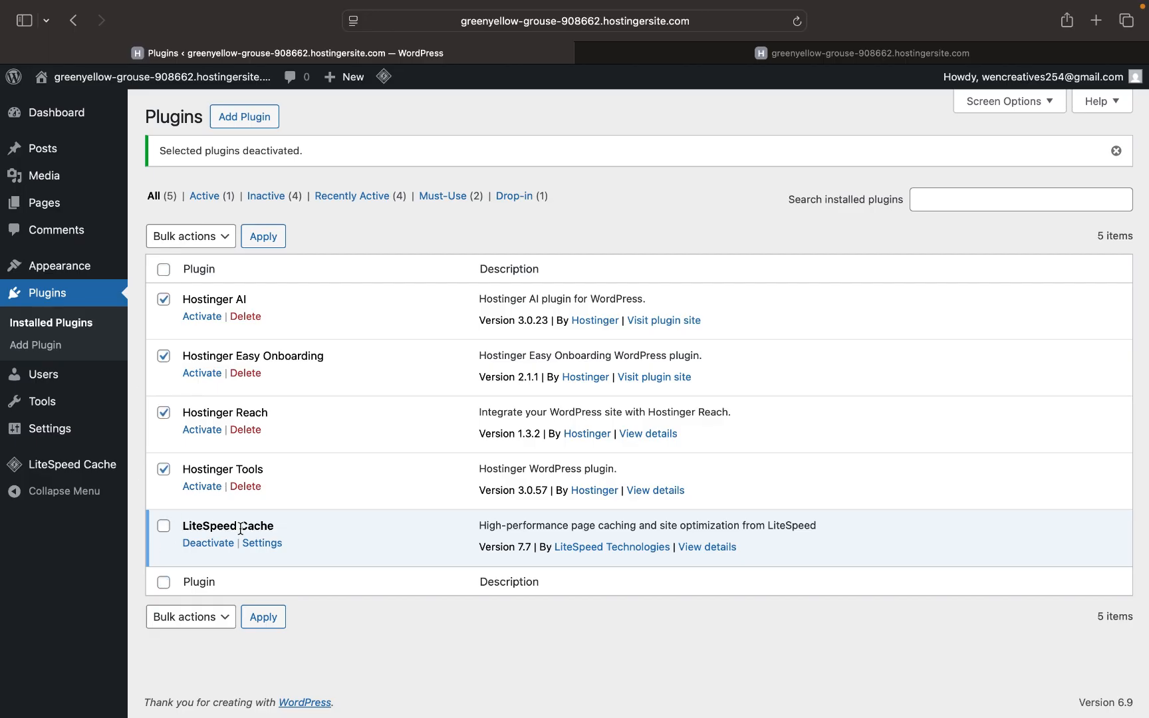
click(211, 241)
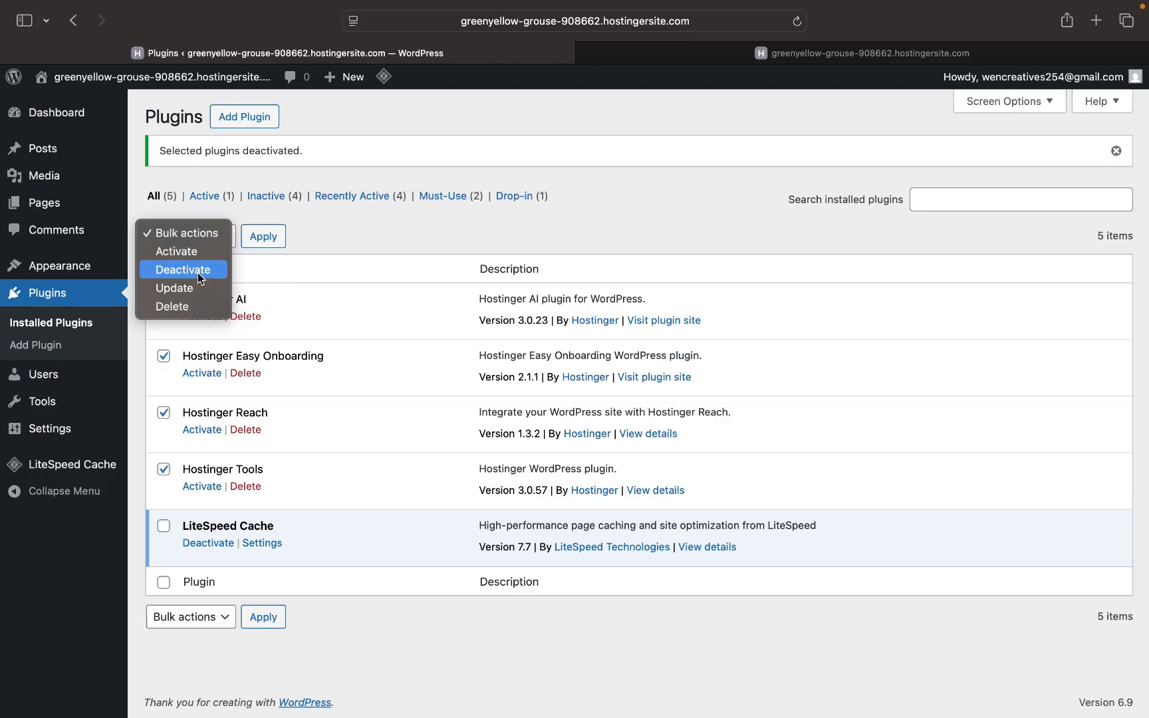
click(173, 307)
click(265, 238)
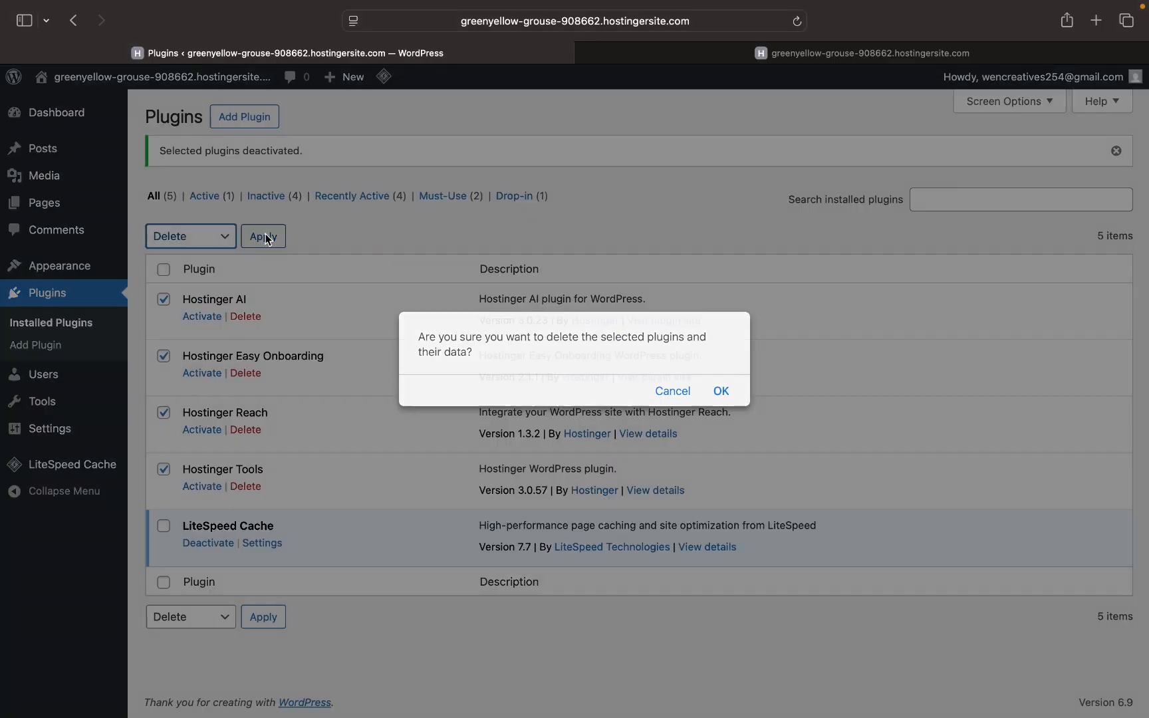
click(722, 392)
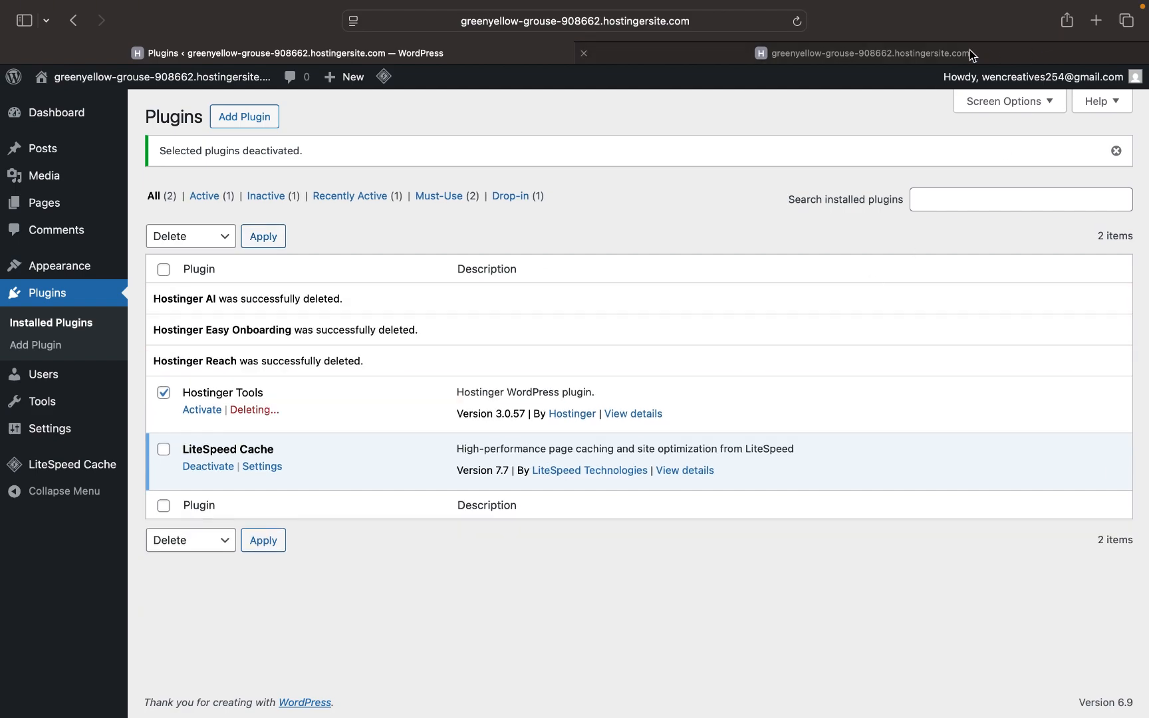
- Reload the live site to check it, then return to the Plugins page
click(971, 53)
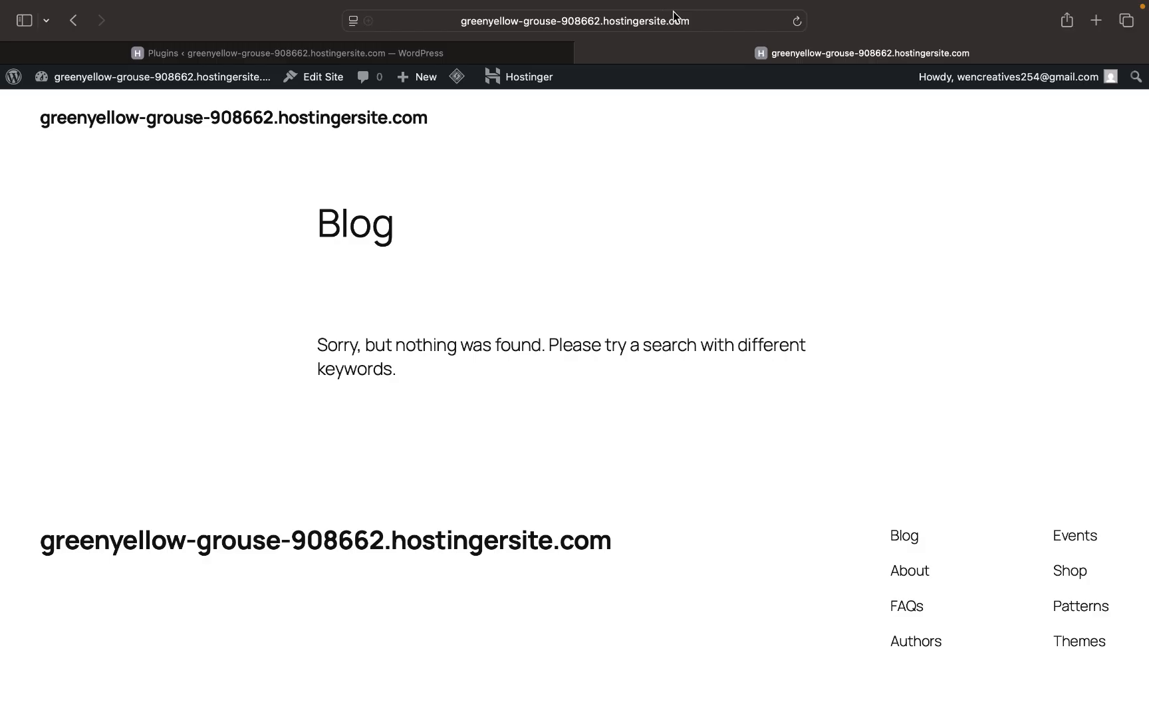
click(801, 22)
key(ctrl+shift+Tab)
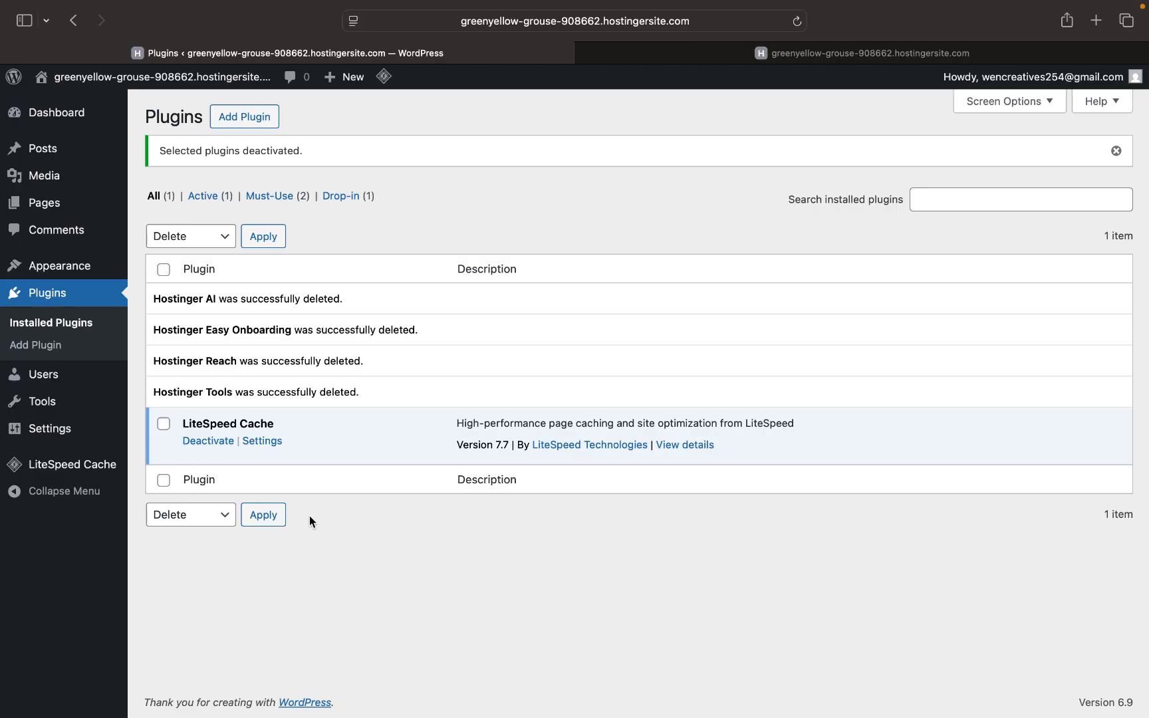
mouse_move(54, 266)
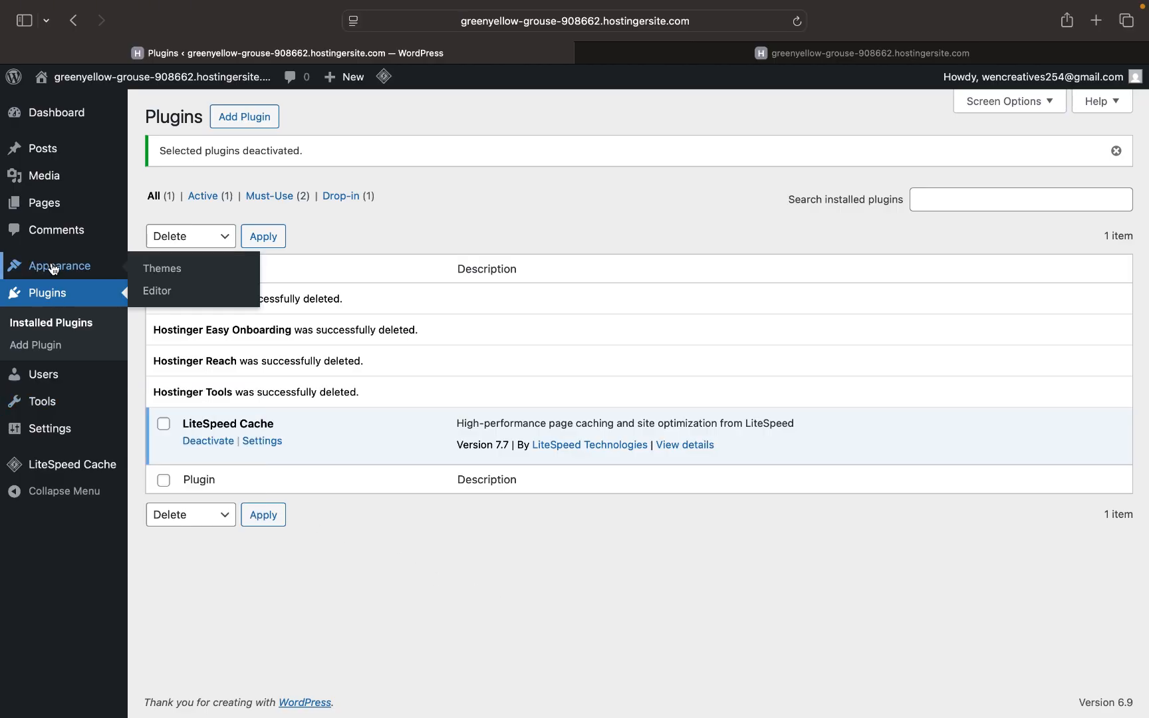
- Open Appearance > Themes, where Twenty Twenty-Five is active, and go to Add Theme
click(162, 269)
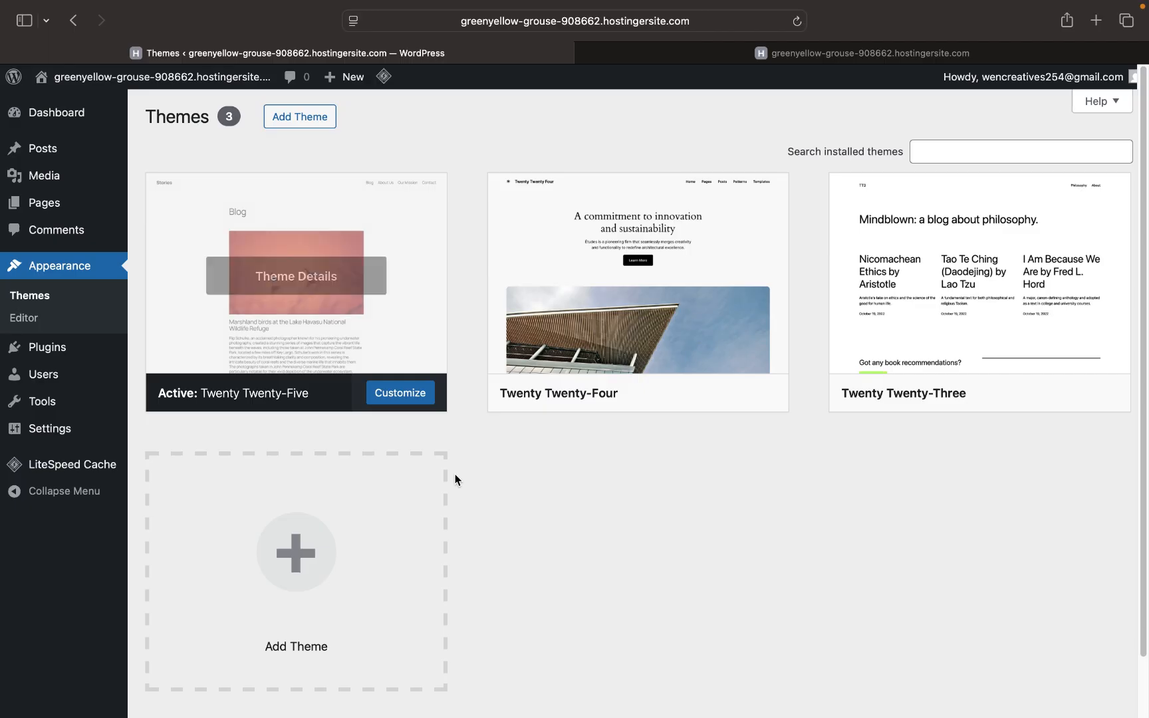
scroll(446, 584, down, 2)
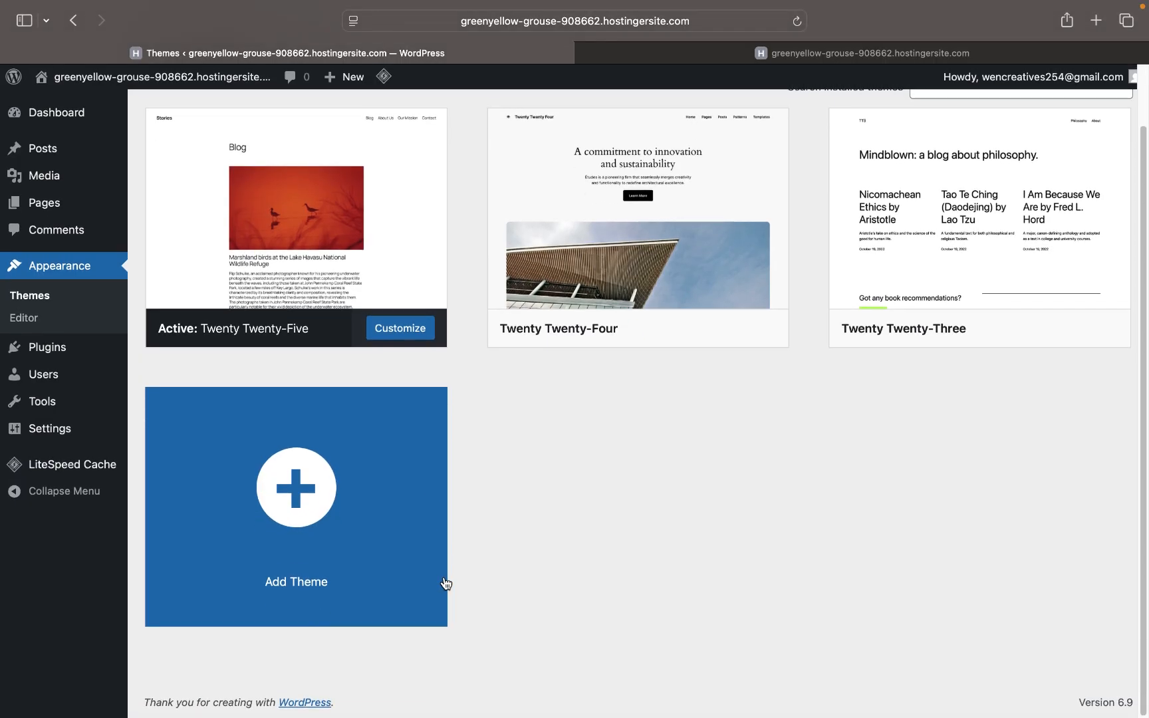
click(299, 502)
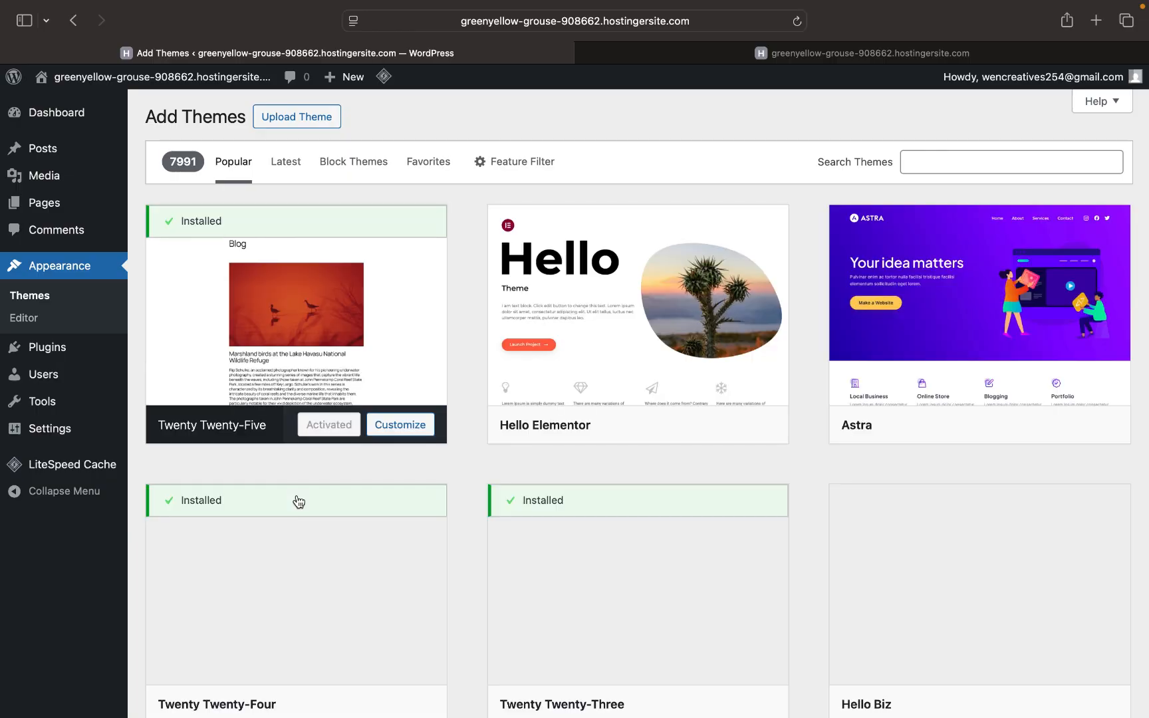
- Find Astra in the Popular themes list and install it, leaving Twenty Twenty-Five active
scroll(662, 631, down, 10)
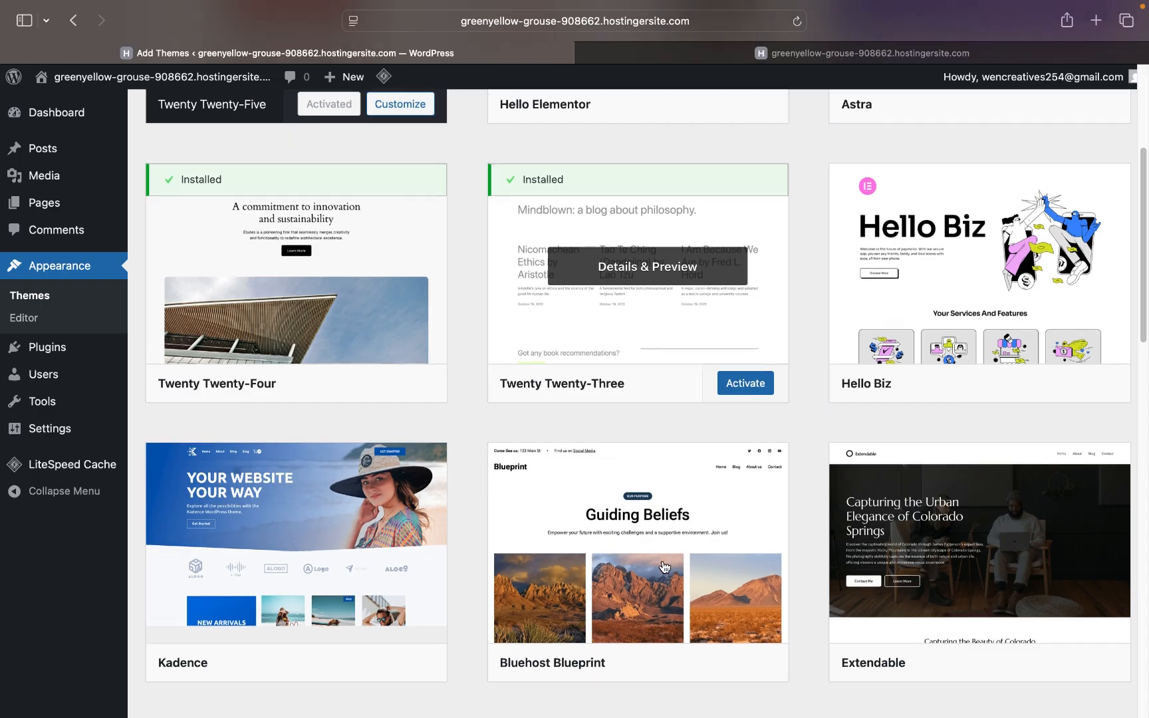
scroll(664, 566, down, 5)
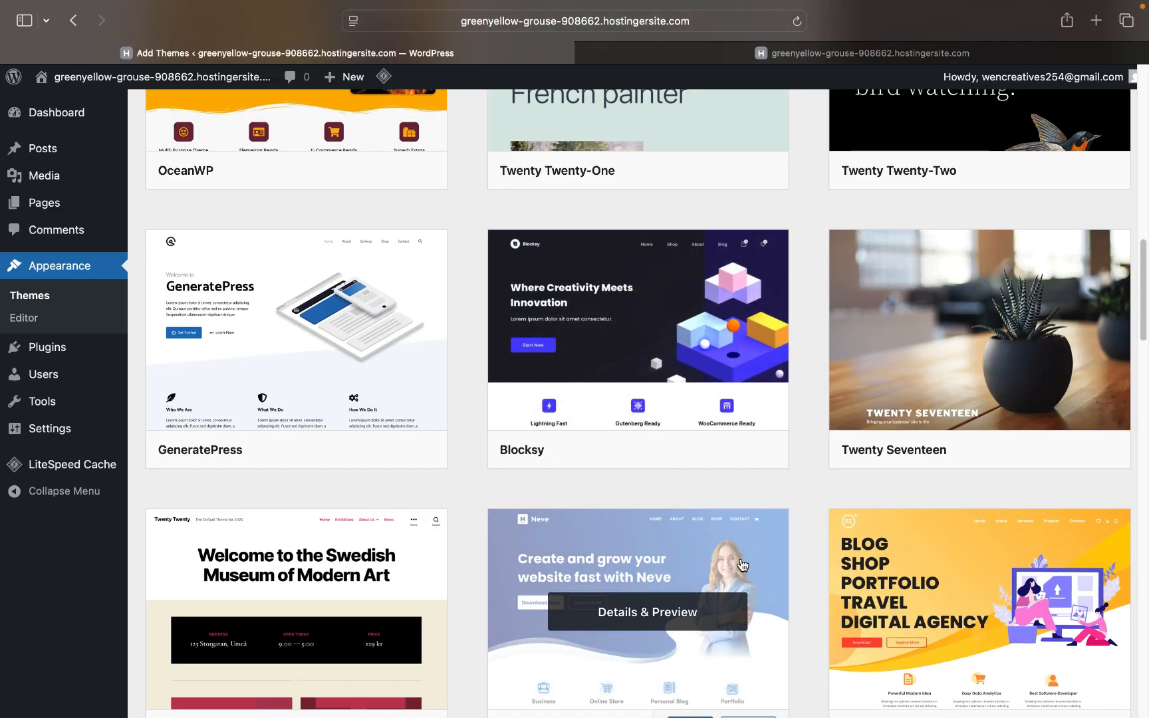
scroll(629, 369, down, 10)
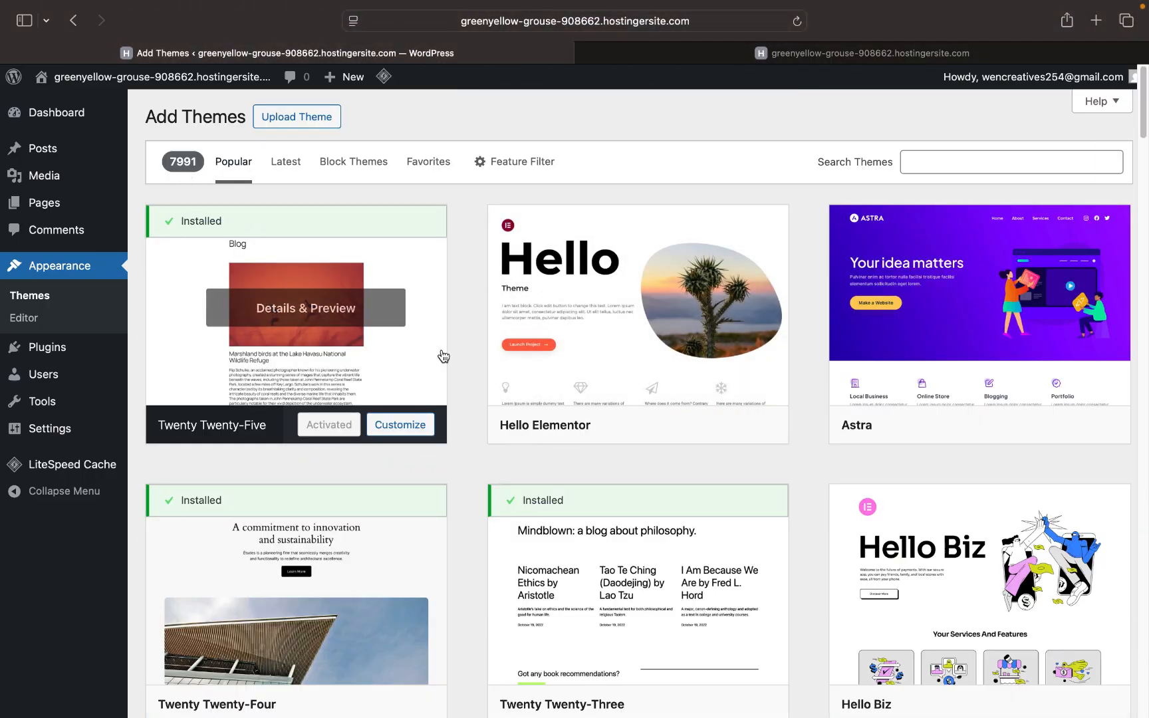
scroll(442, 357, down, 15)
scroll(442, 356, down, 12)
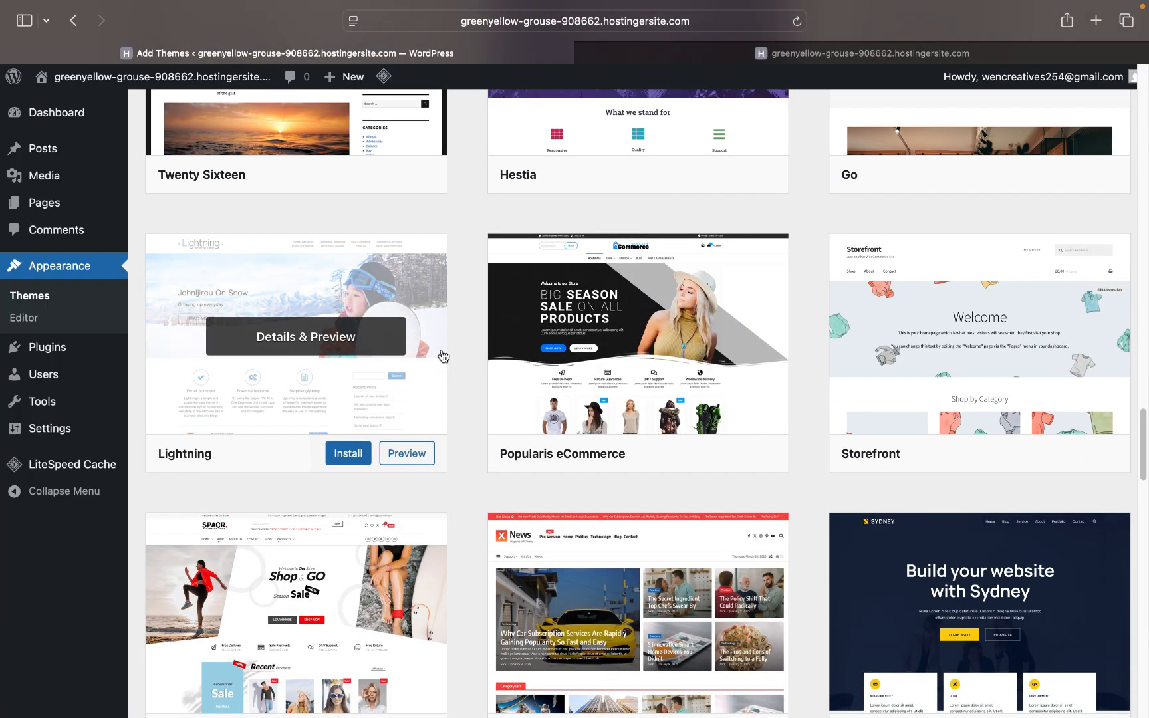
scroll(442, 356, down, 6)
scroll(672, 511, down, 3)
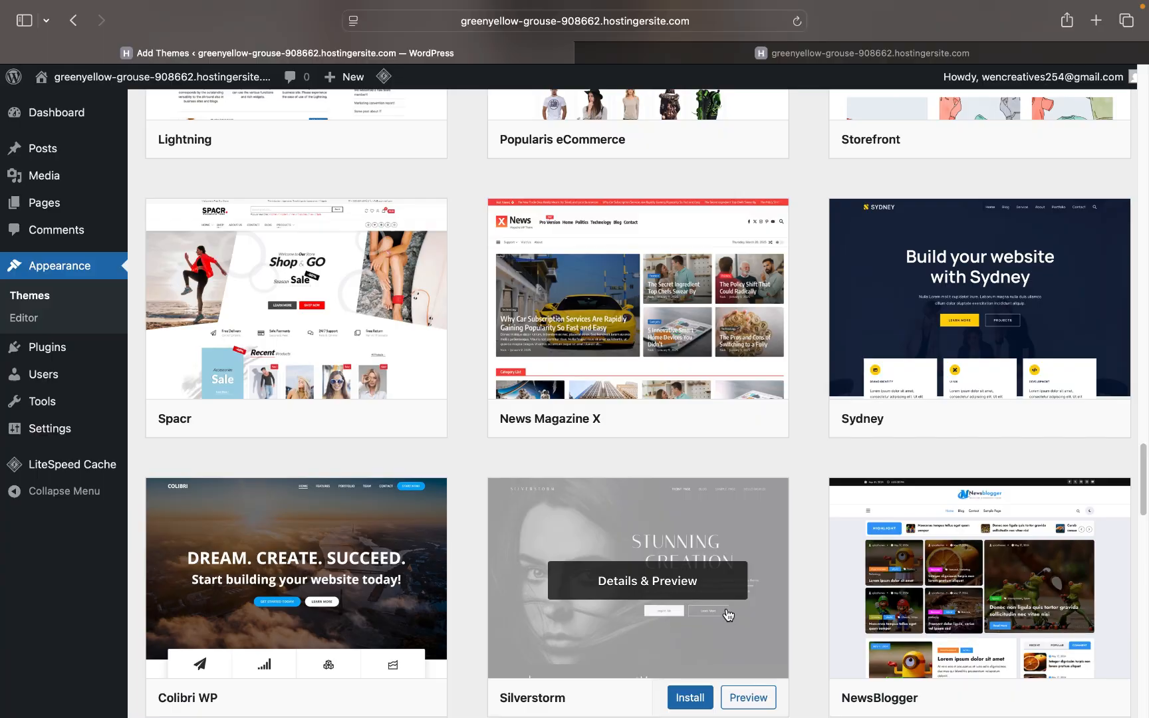
scroll(728, 615, down, 20)
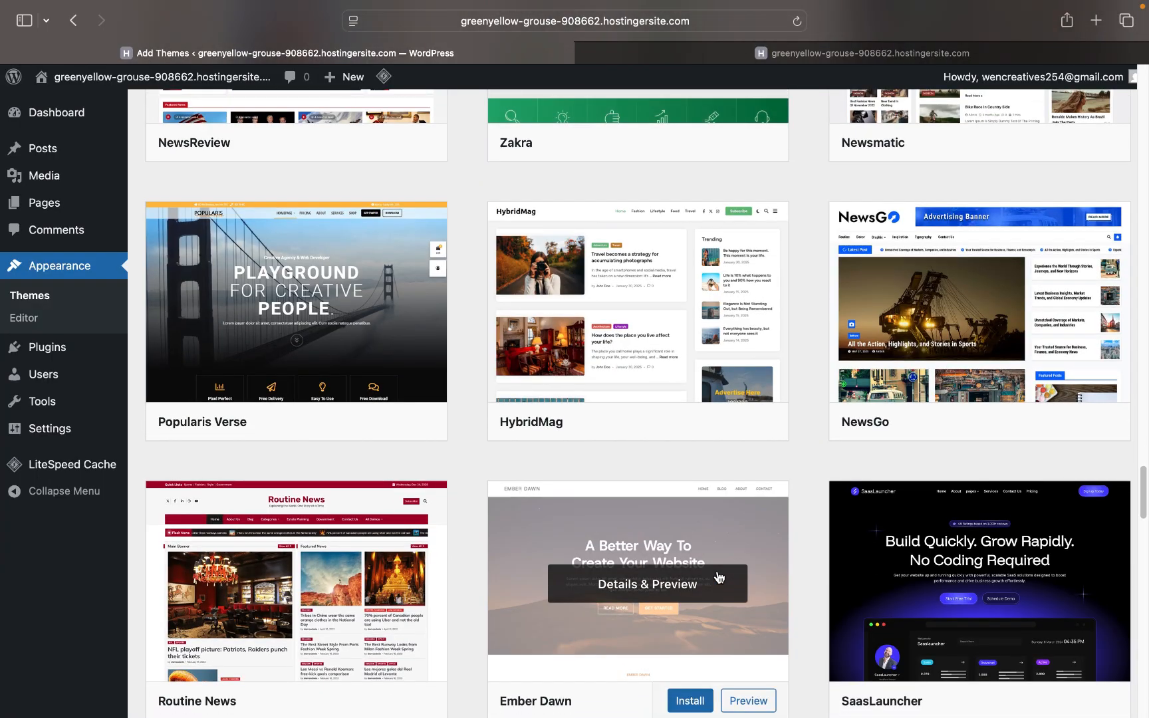
scroll(718, 577, down, 20)
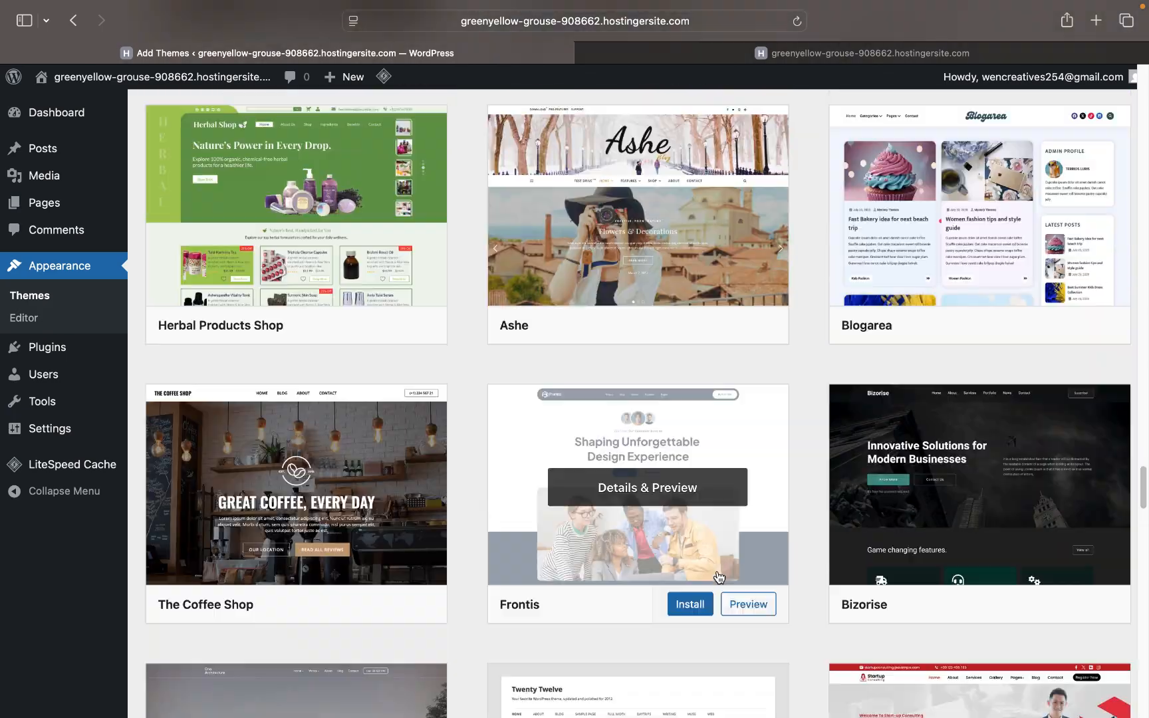
scroll(718, 577, down, 15)
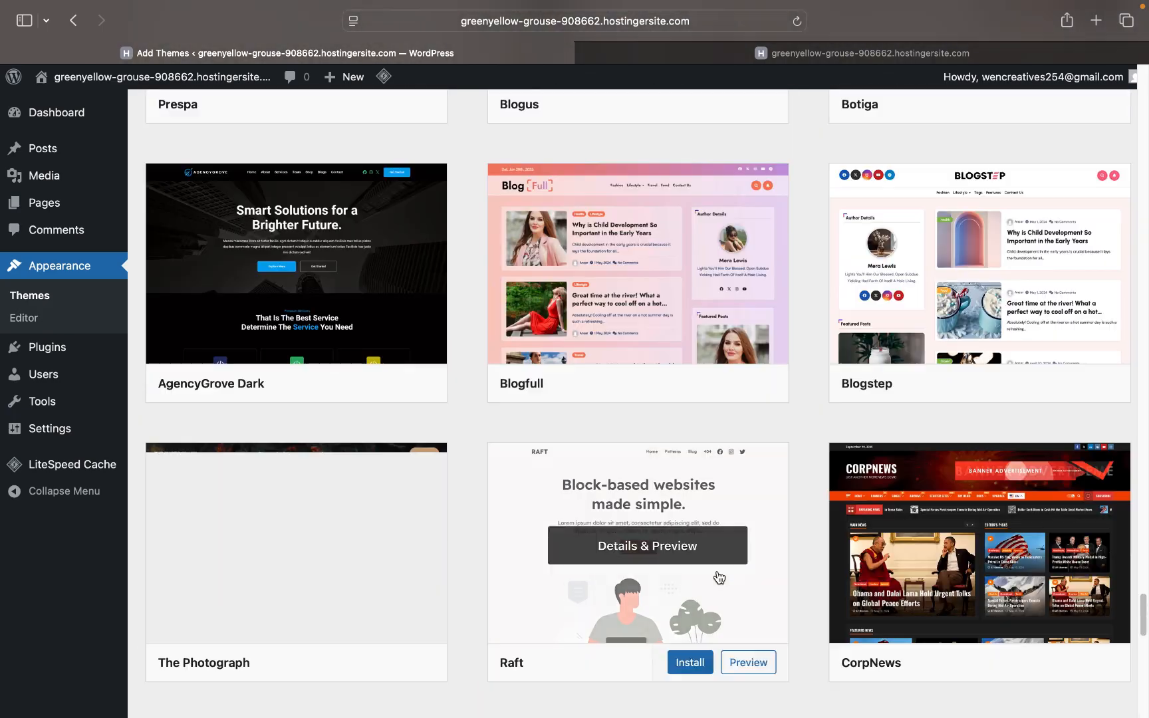
scroll(718, 577, down, 10)
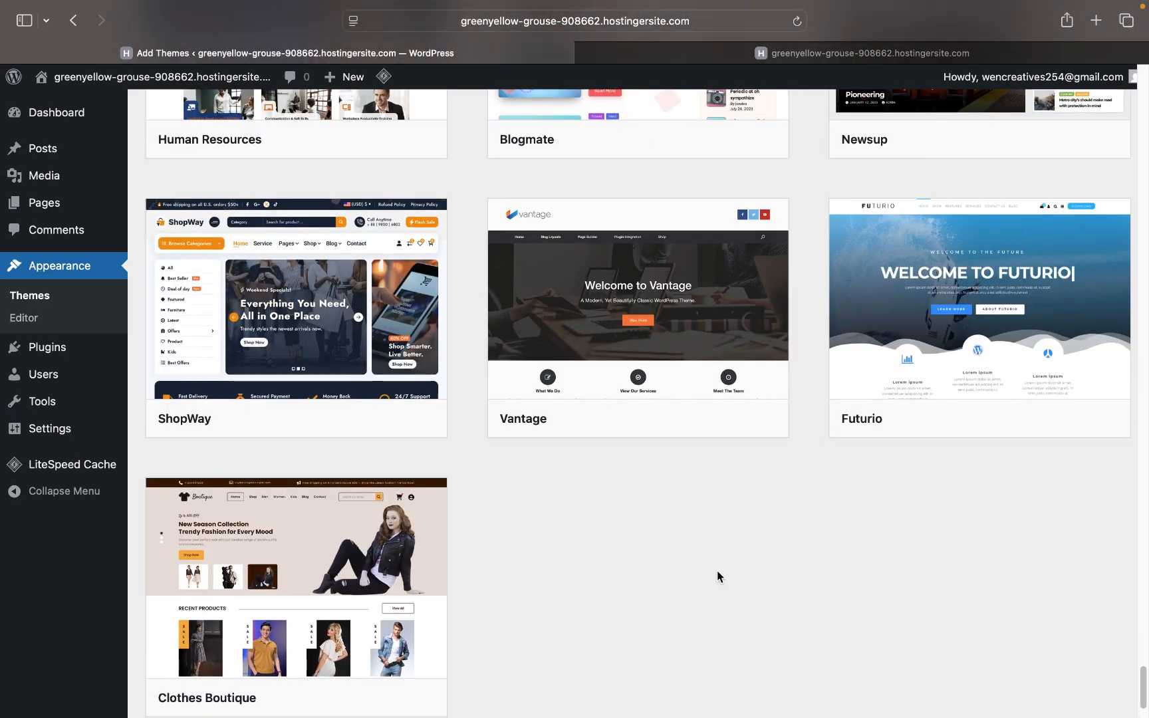
scroll(718, 576, up, 20)
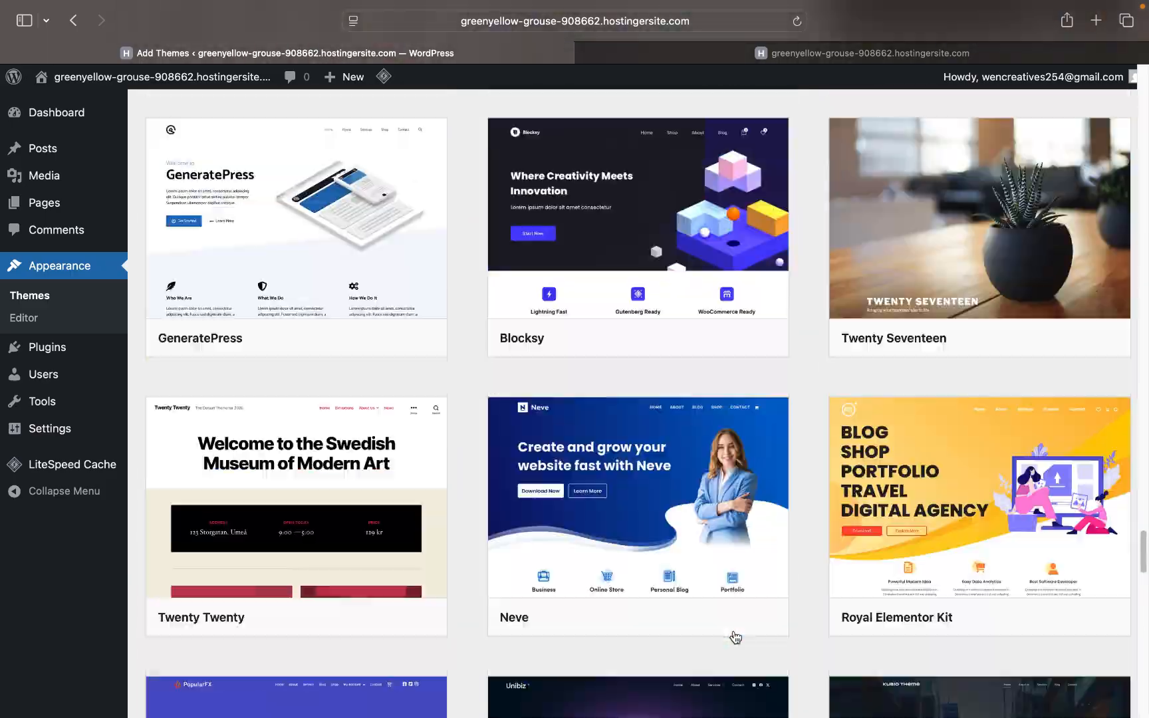
scroll(790, 500, up, 15)
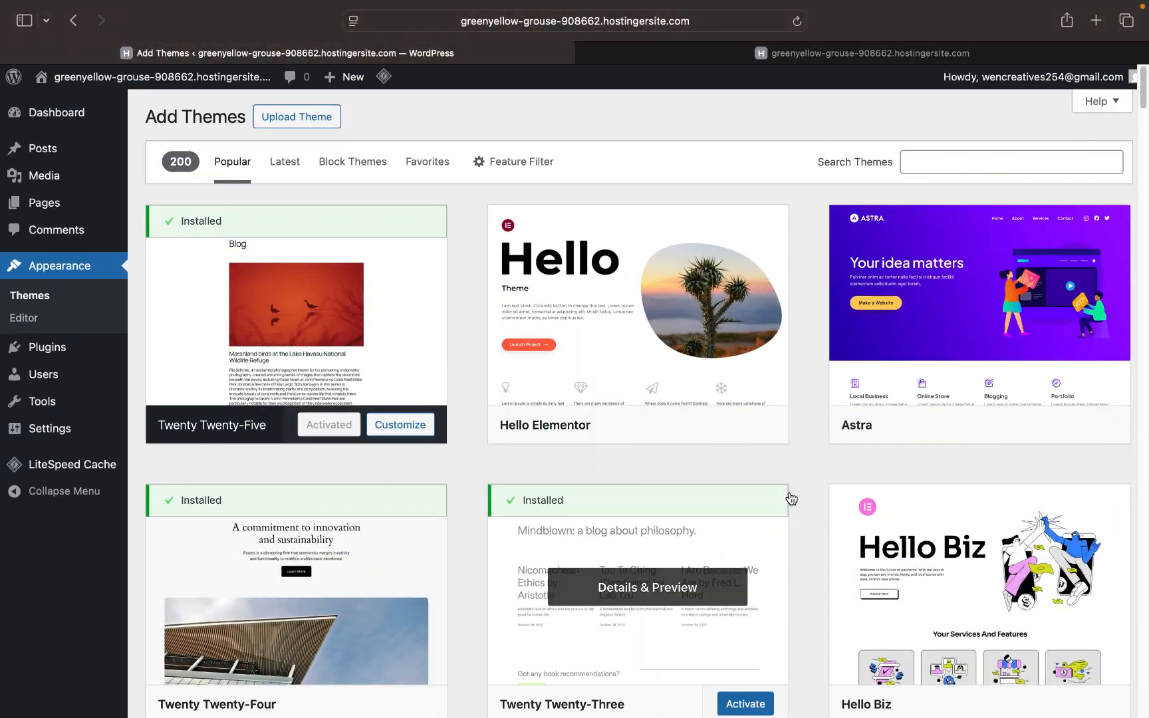
mouse_move(906, 285)
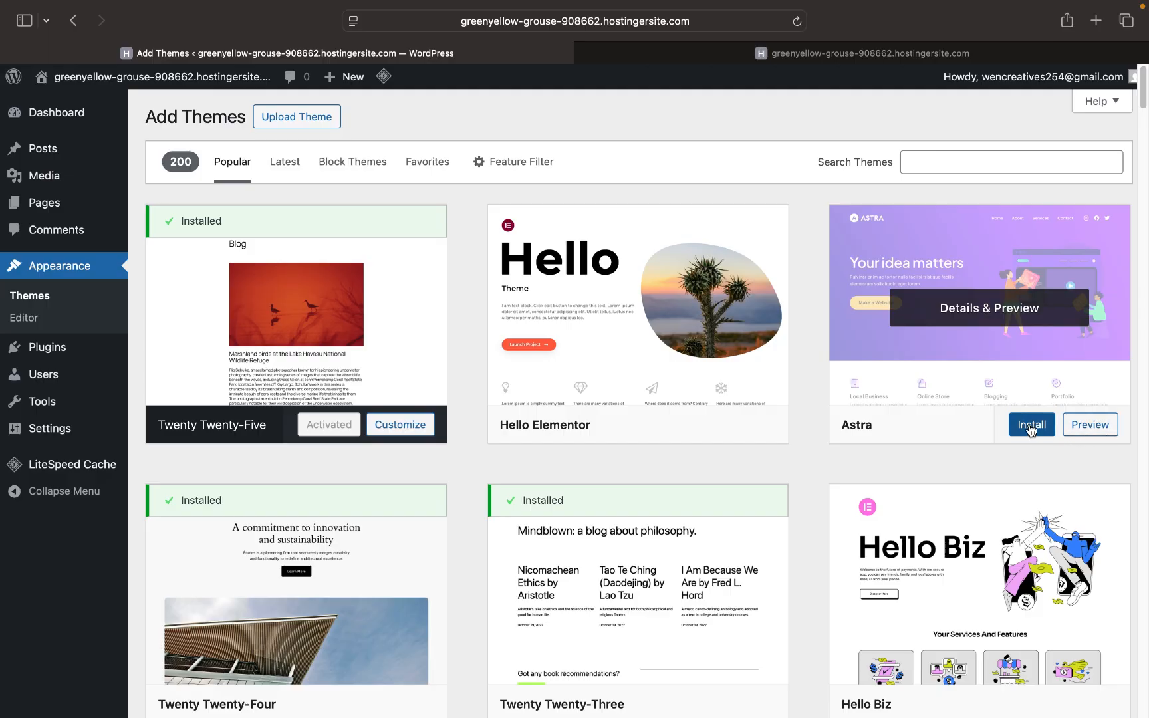
scroll(939, 388, down, 2)
scroll(938, 387, down, 10)
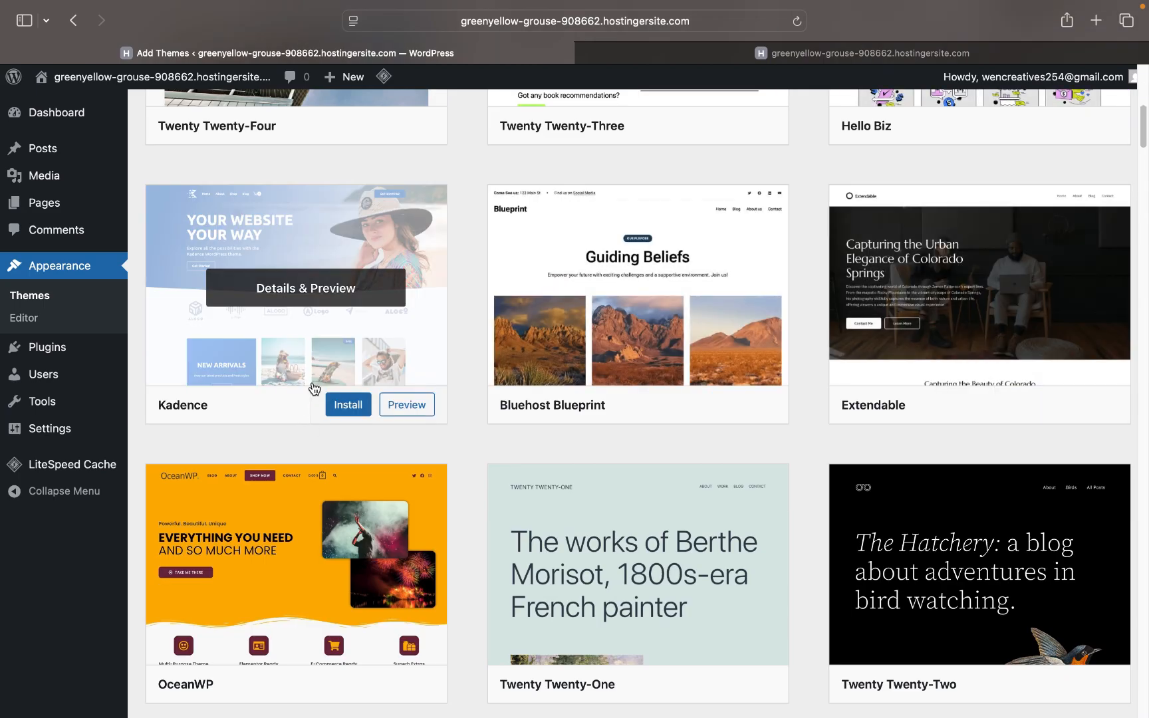
scroll(312, 389, up, 4)
scroll(293, 389, down, 10)
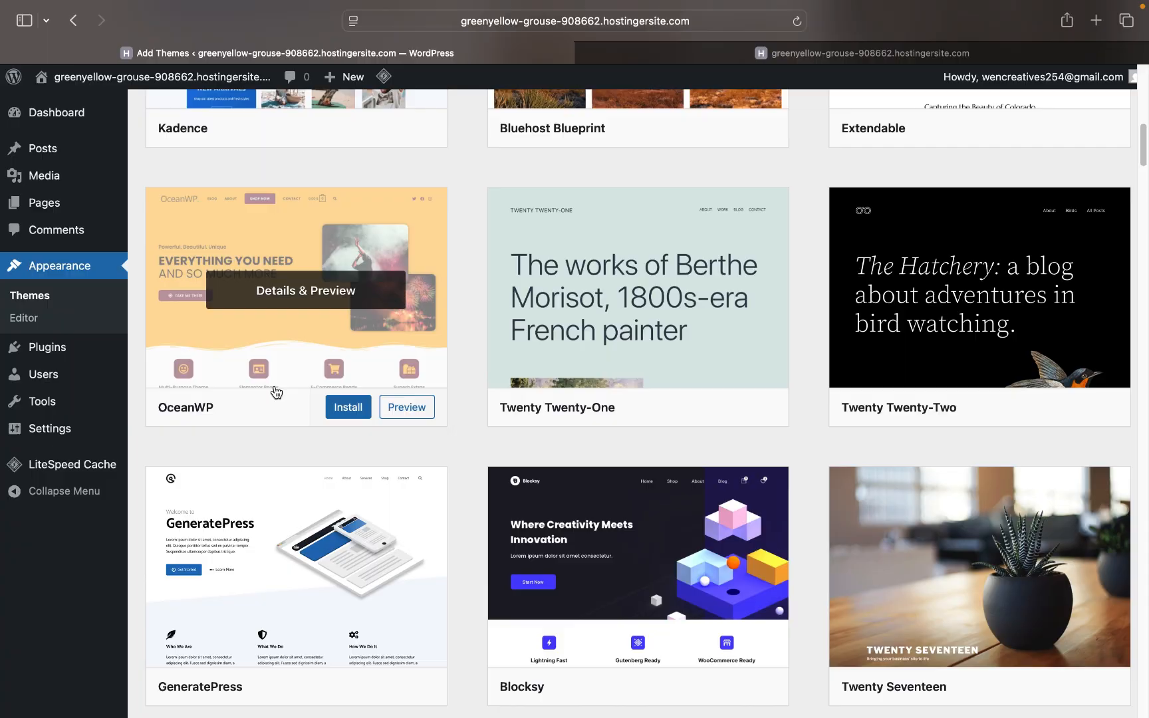
scroll(284, 397, up, 15)
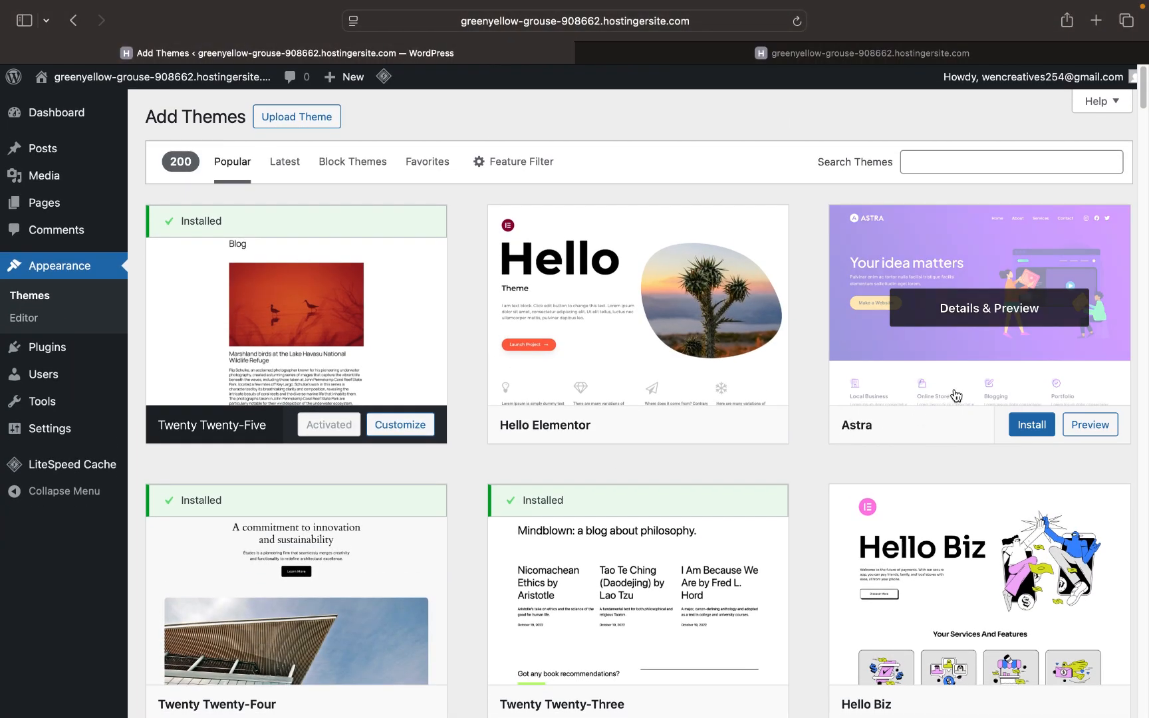
click(1034, 432)
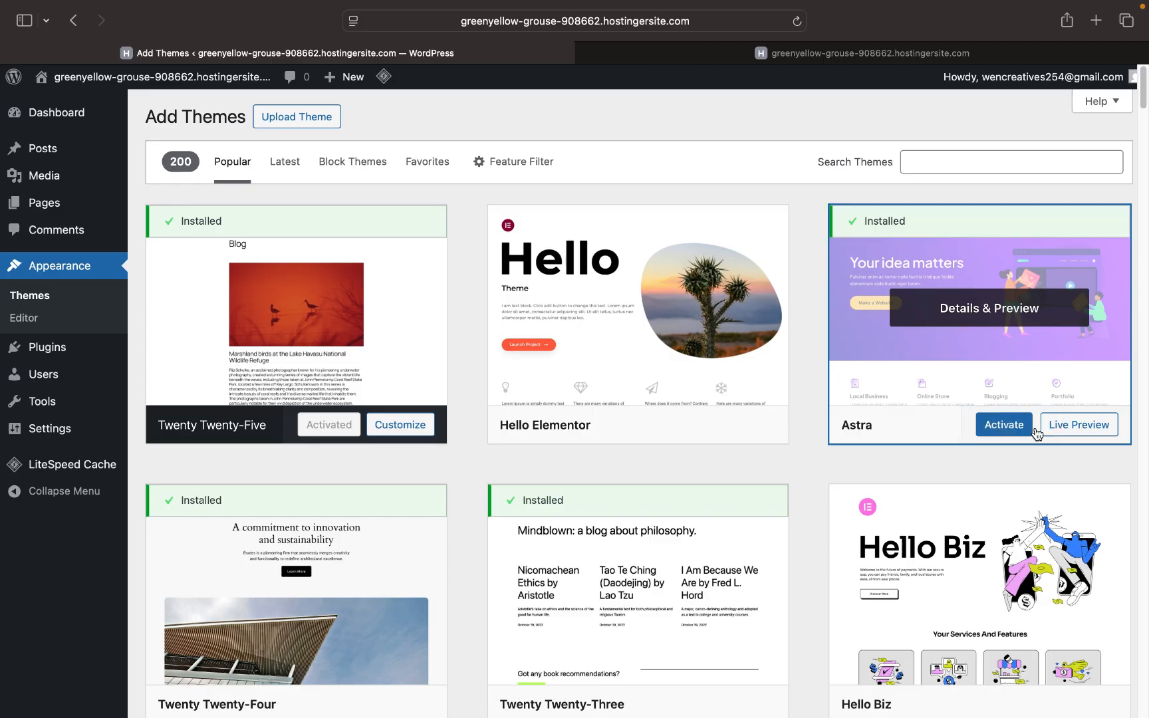
- Activate the Astra theme and reload the live site to see it
click(988, 430)
right_click(988, 429)
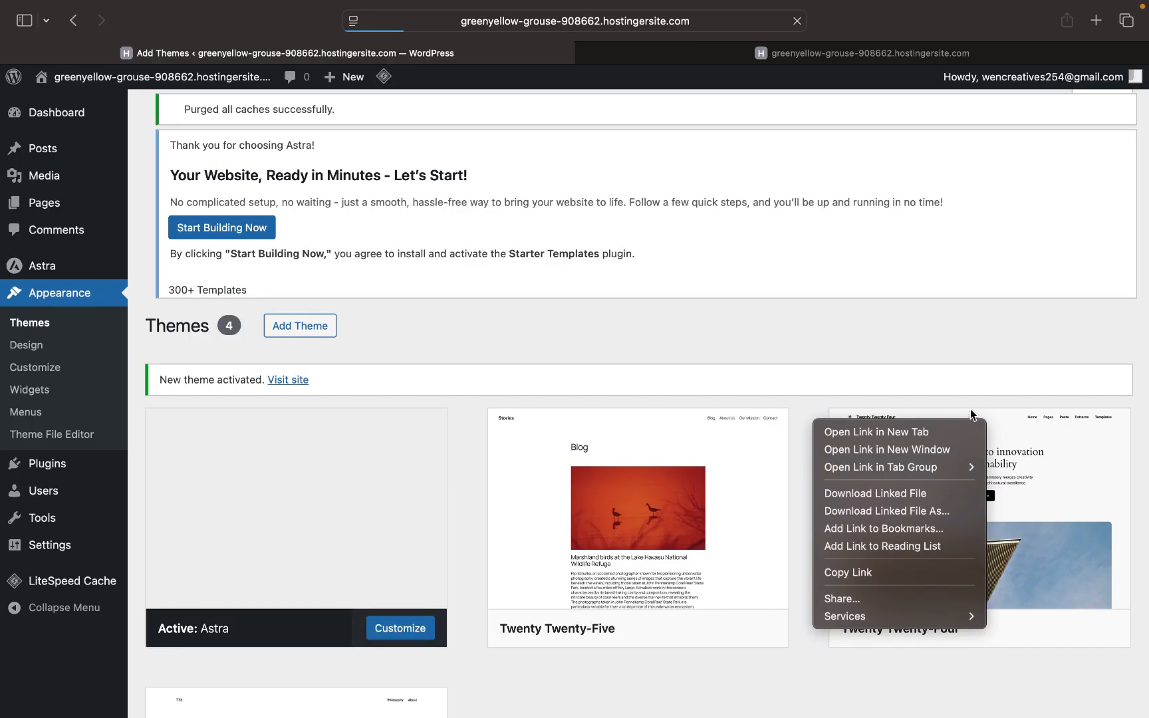
click(871, 331)
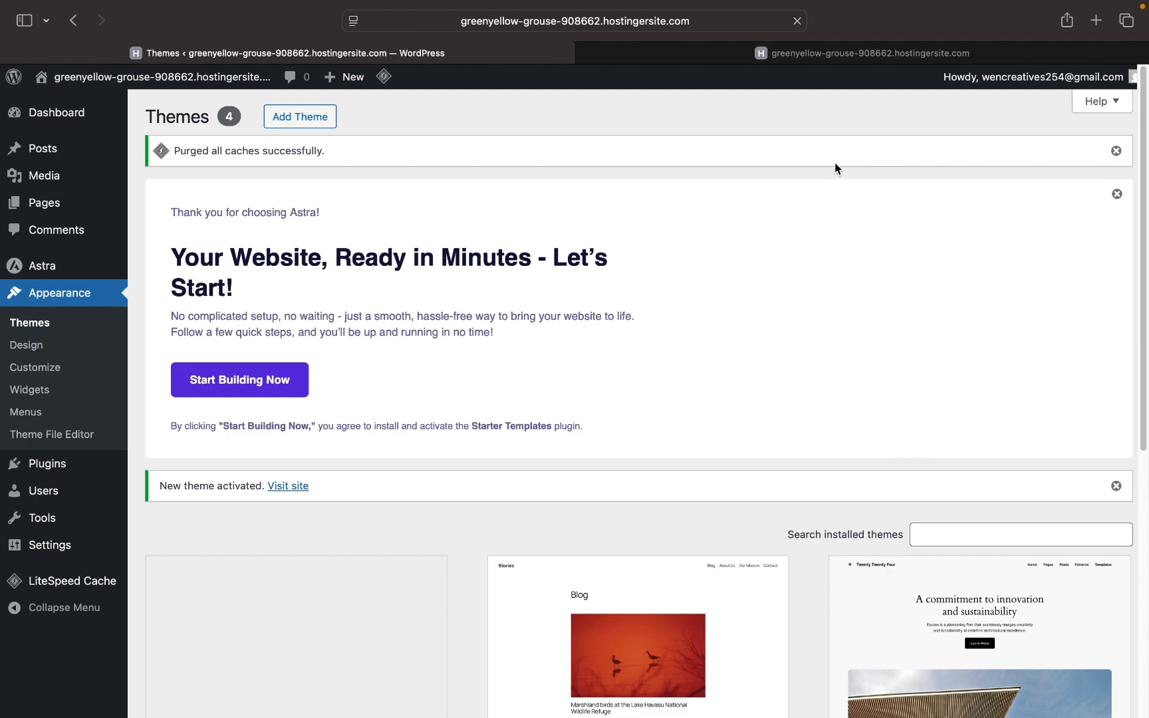
click(800, 52)
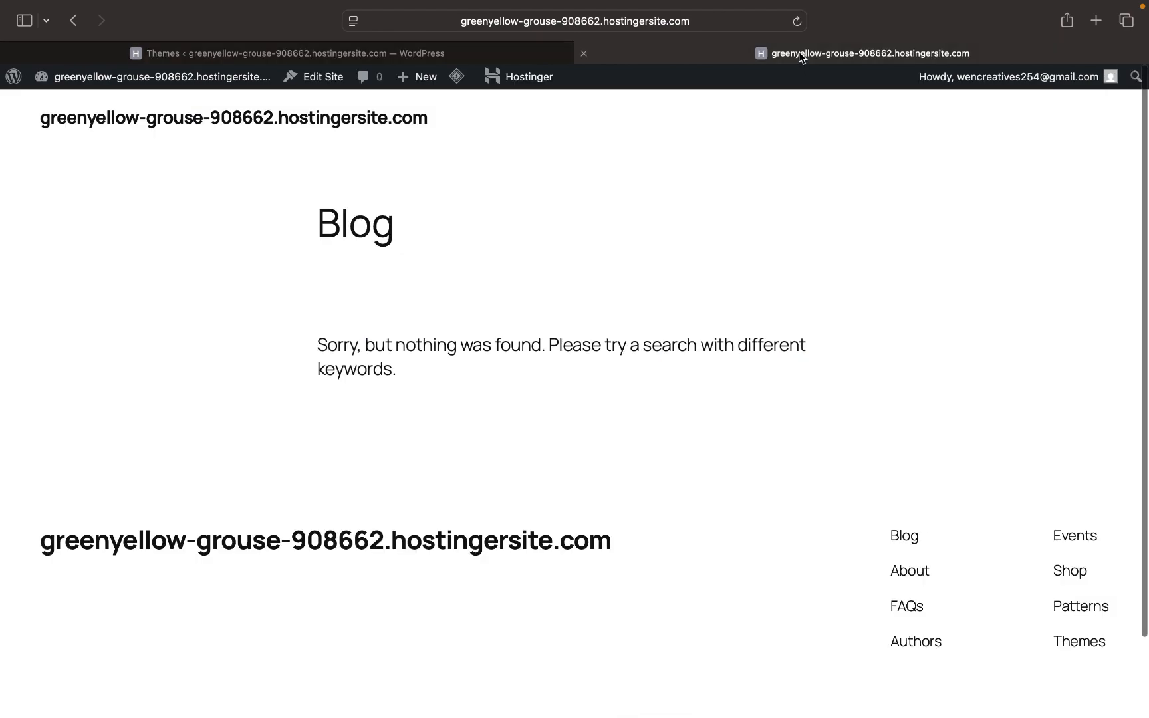
click(797, 21)
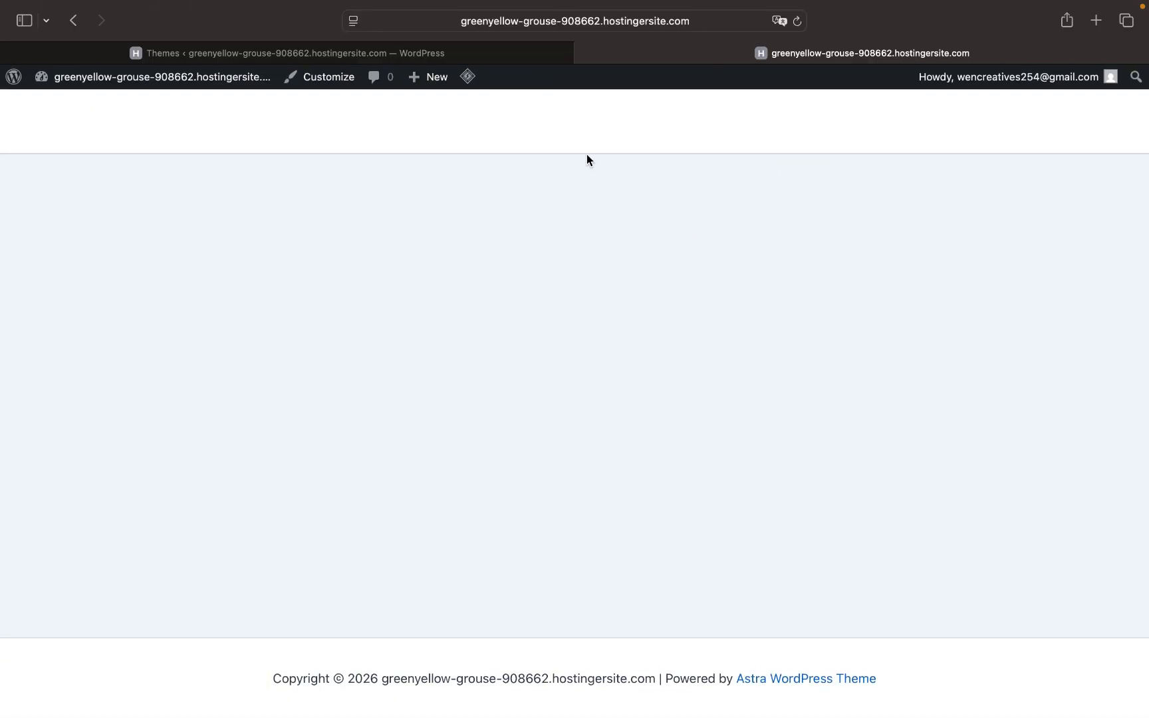
- Look over the blank Astra-powered live page, then return to the Themes admin page
click(516, 54)
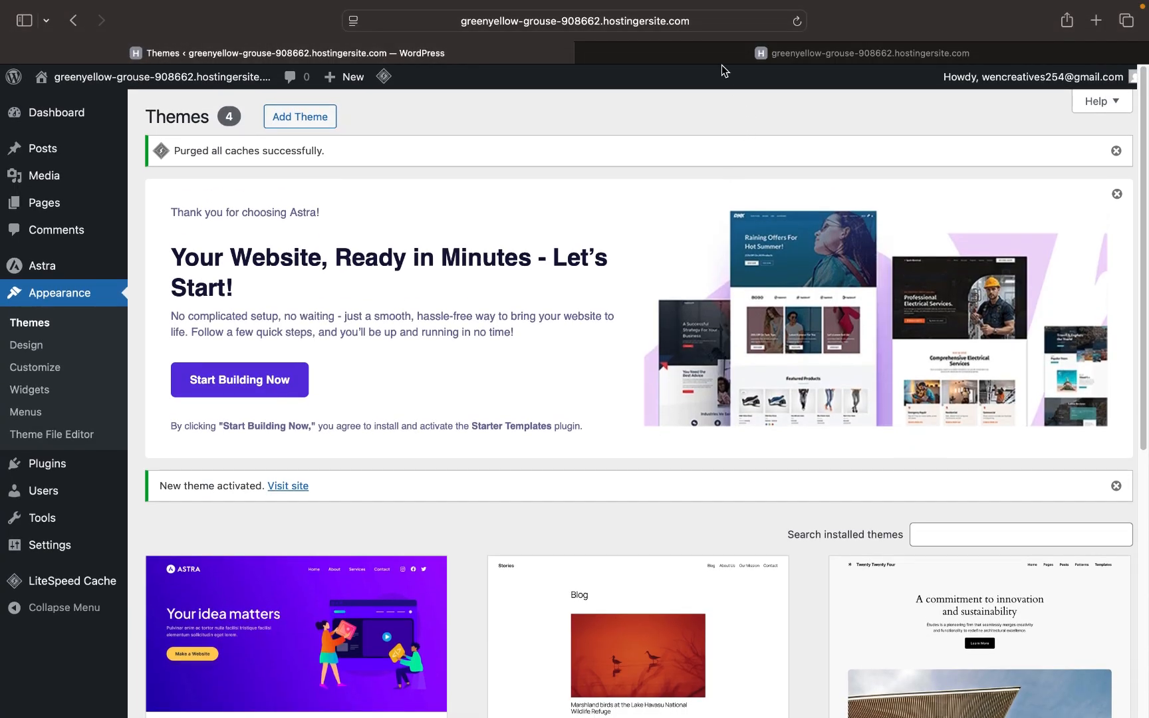
click(718, 52)
click(701, 25)
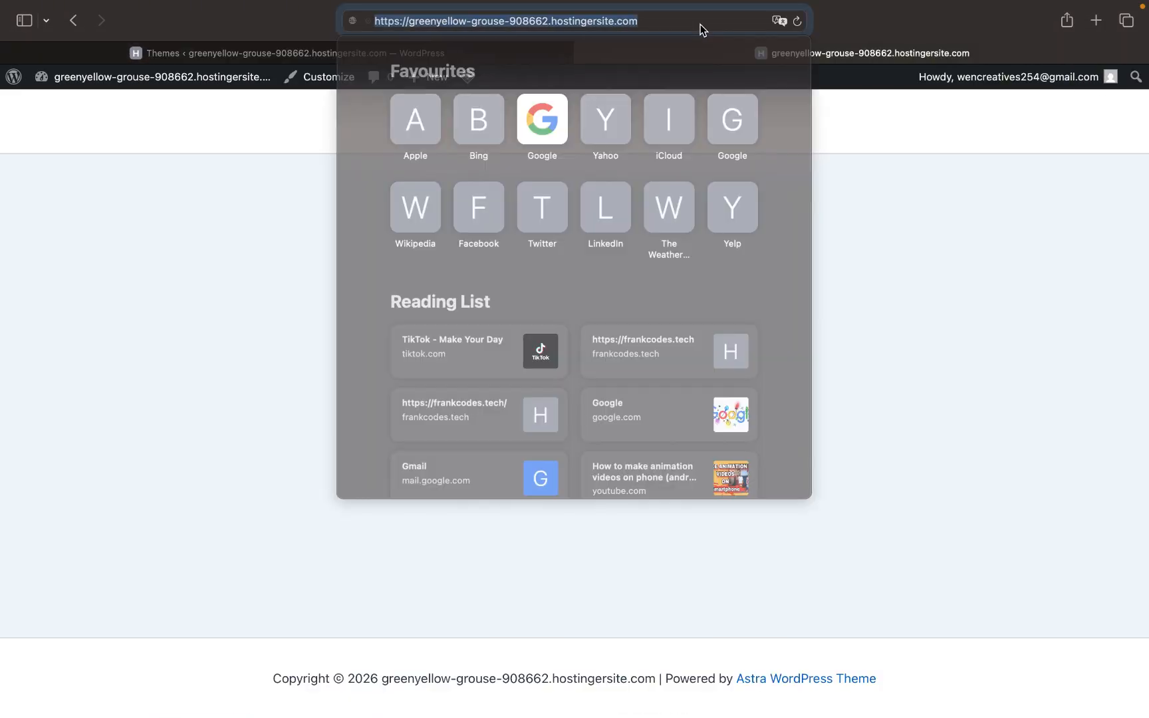
click(650, 21)
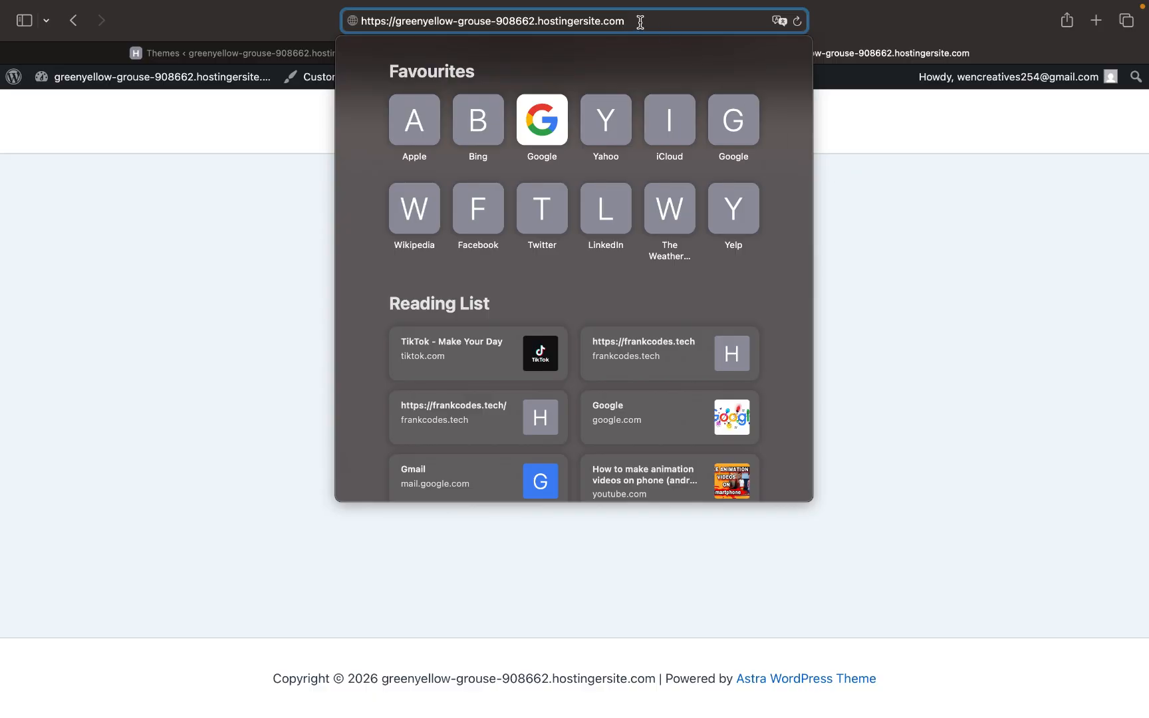
click(924, 157)
scroll(836, 333, down, 1)
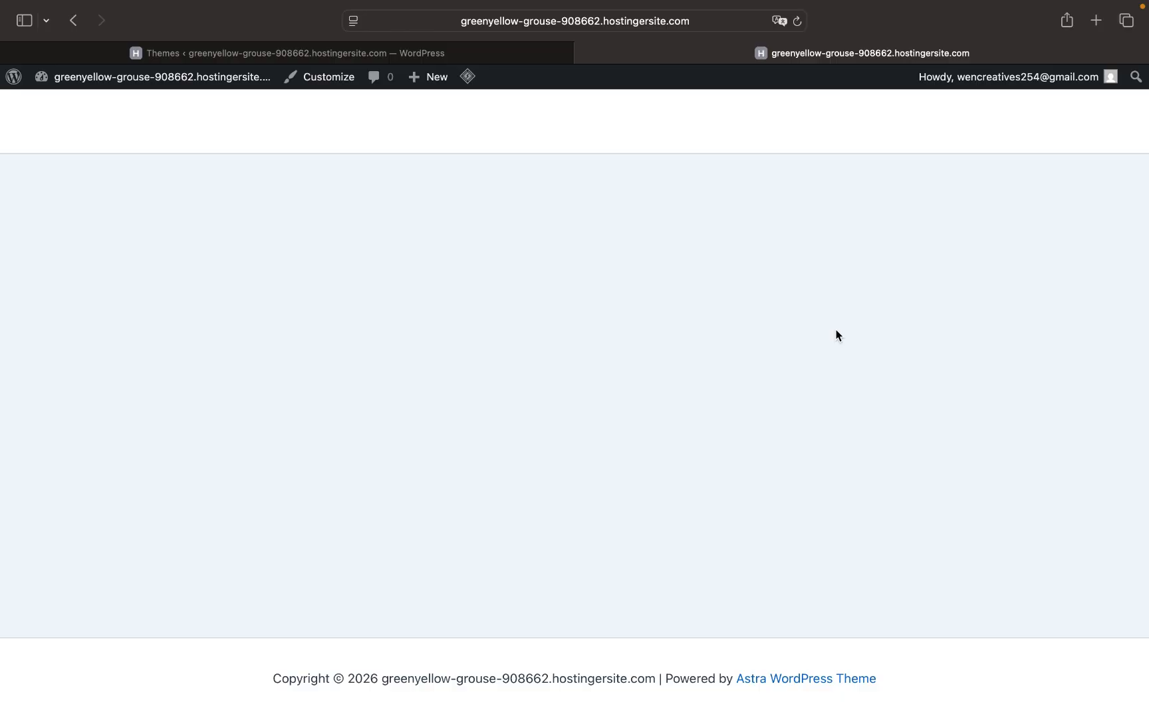
click(491, 55)
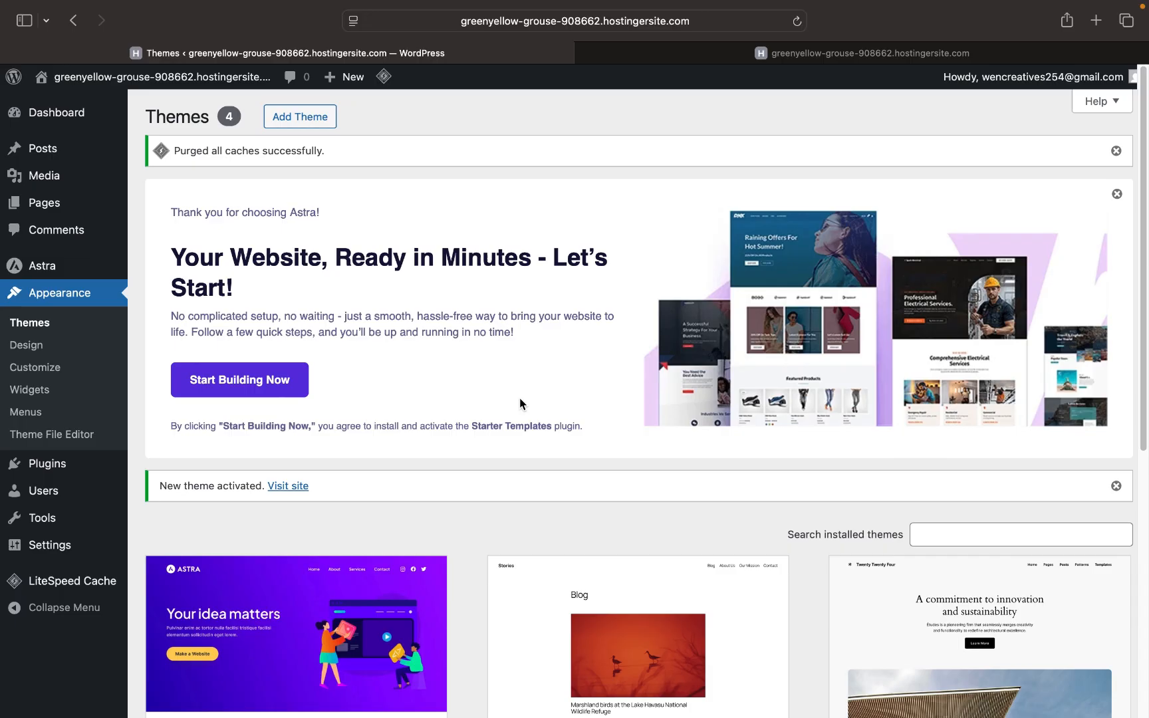
scroll(521, 499, down, 3)
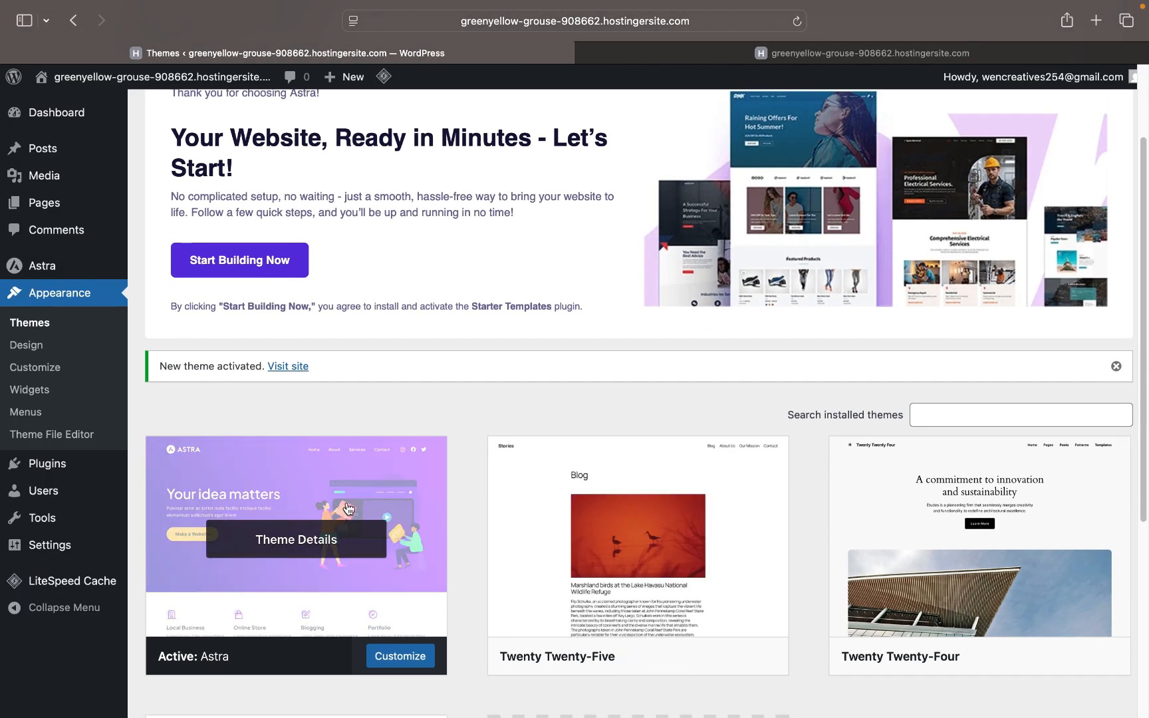
scroll(339, 502, up, 3)
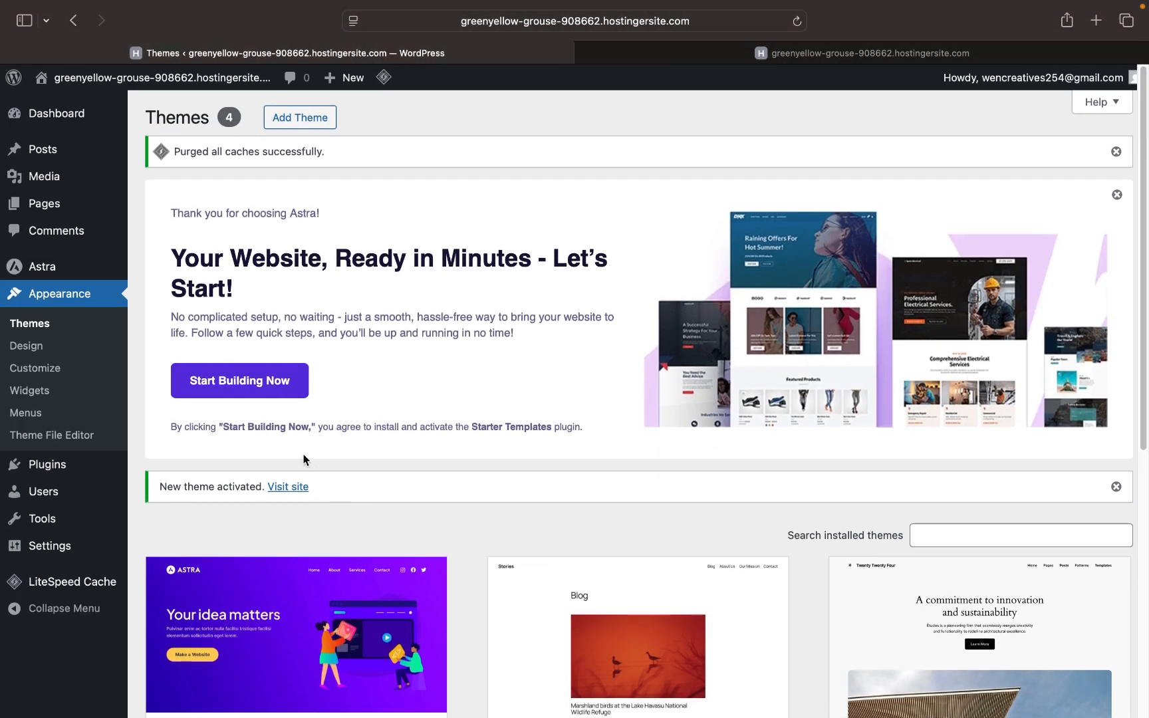
- Launch Astra's Start Building Now setup and confirm leaving the page
click(253, 388)
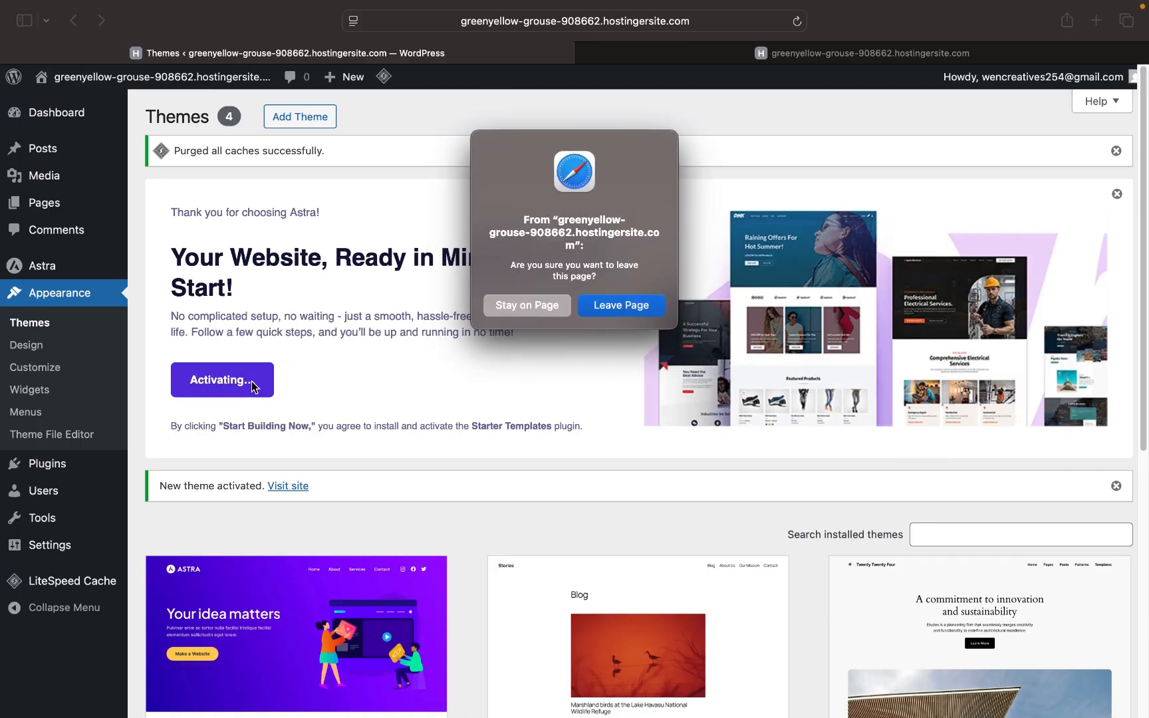
key(Return)
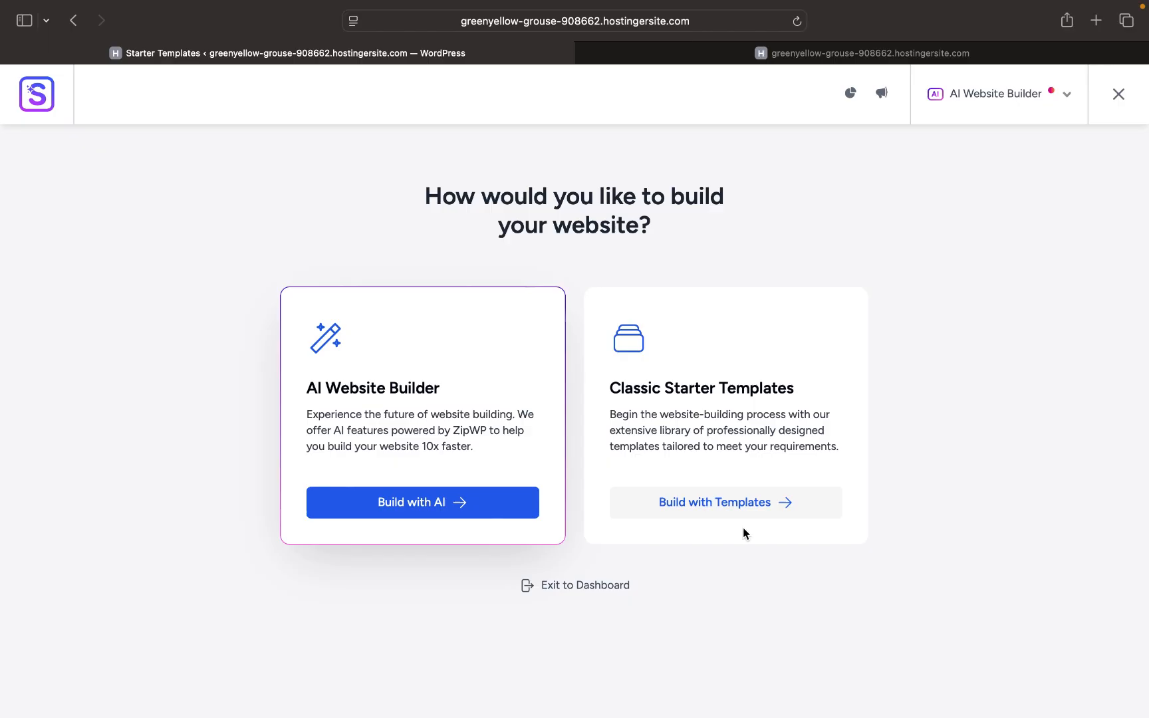
- Choose Classic Starter Templates with Elementor and select the Organic Store template
click(716, 510)
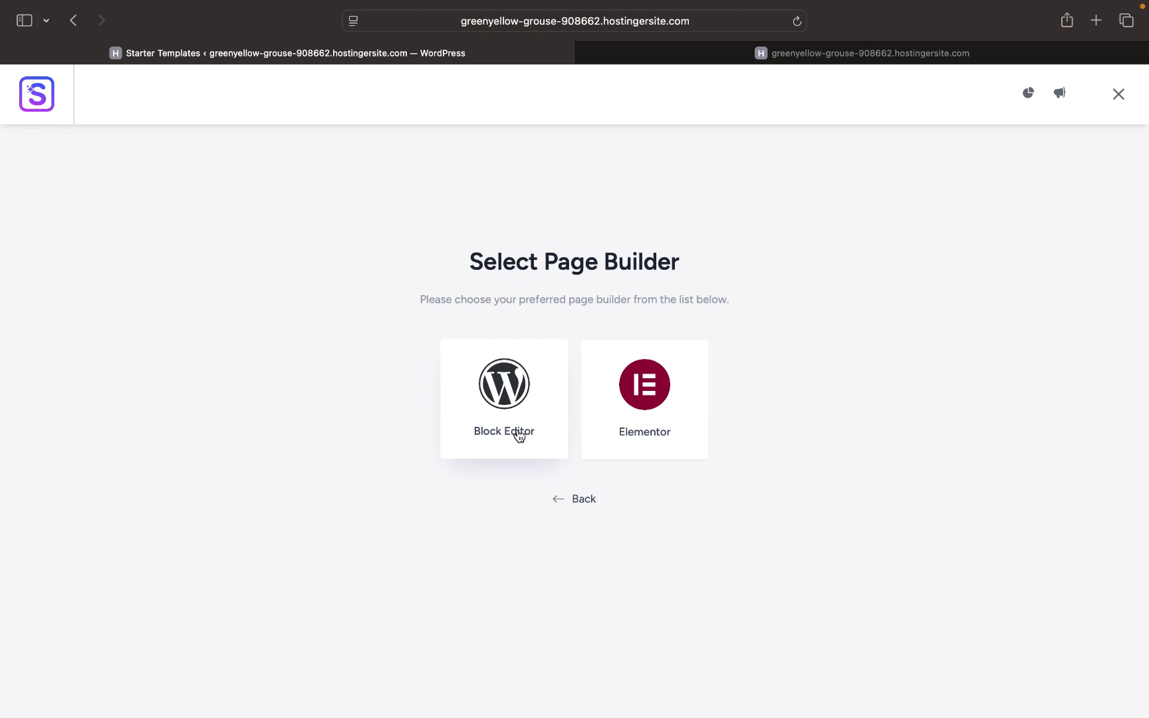
click(670, 420)
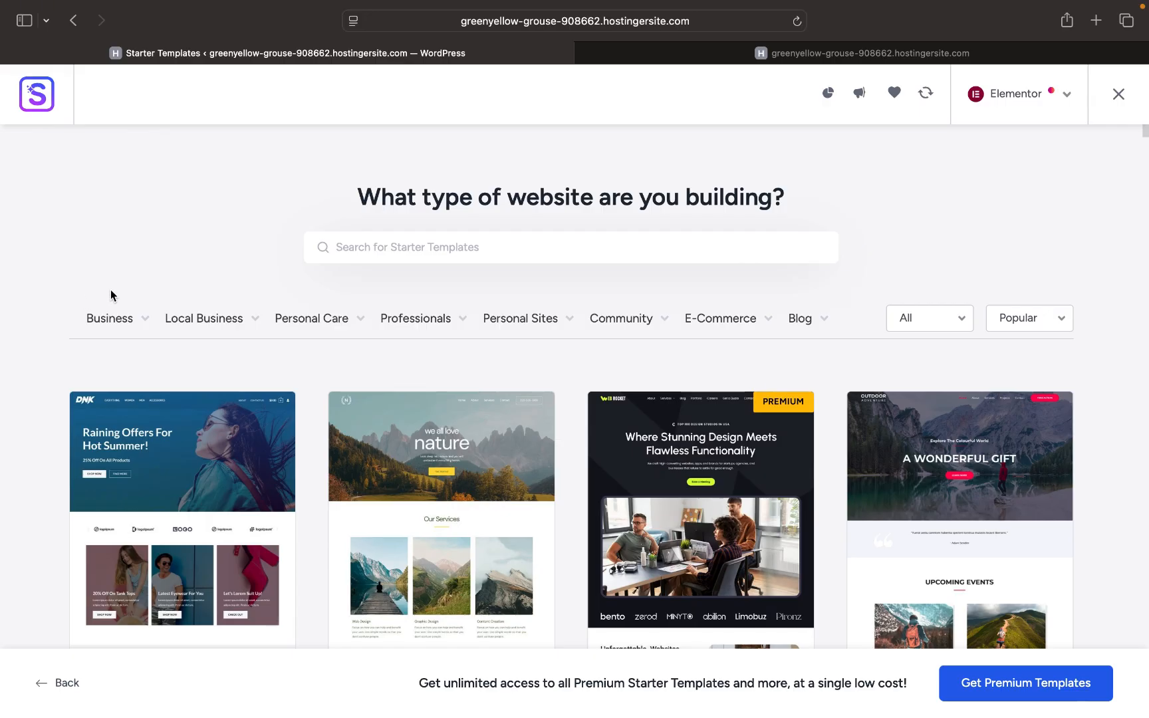
mouse_move(120, 318)
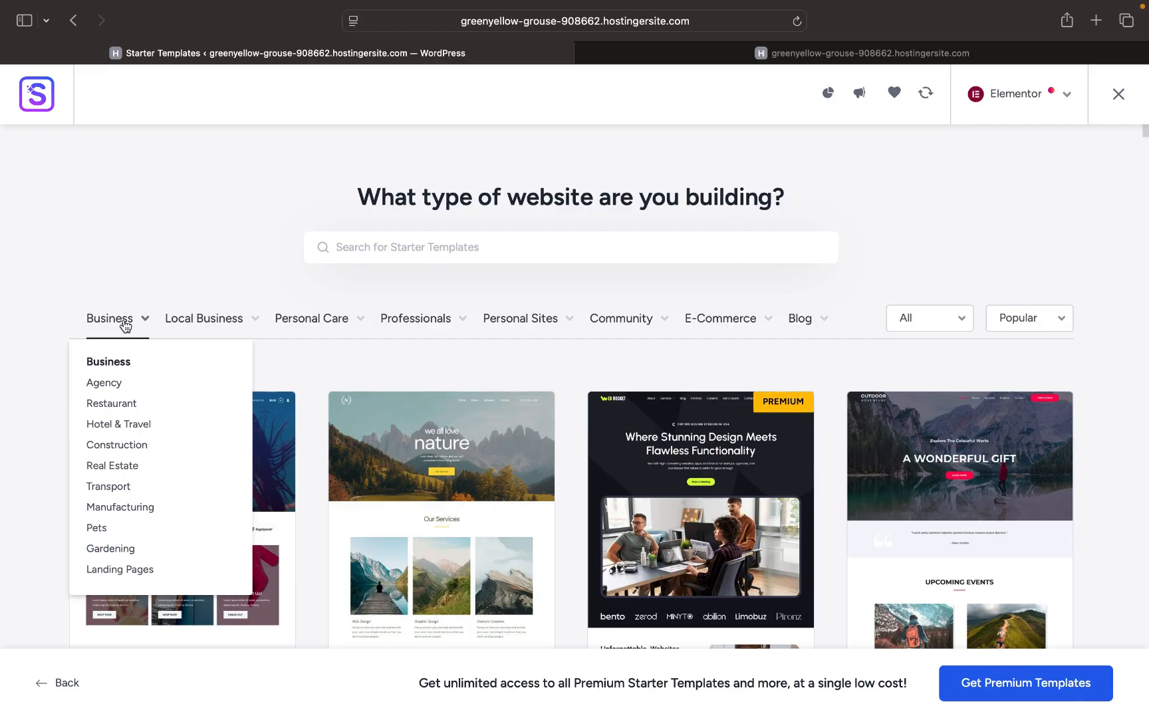
mouse_move(192, 324)
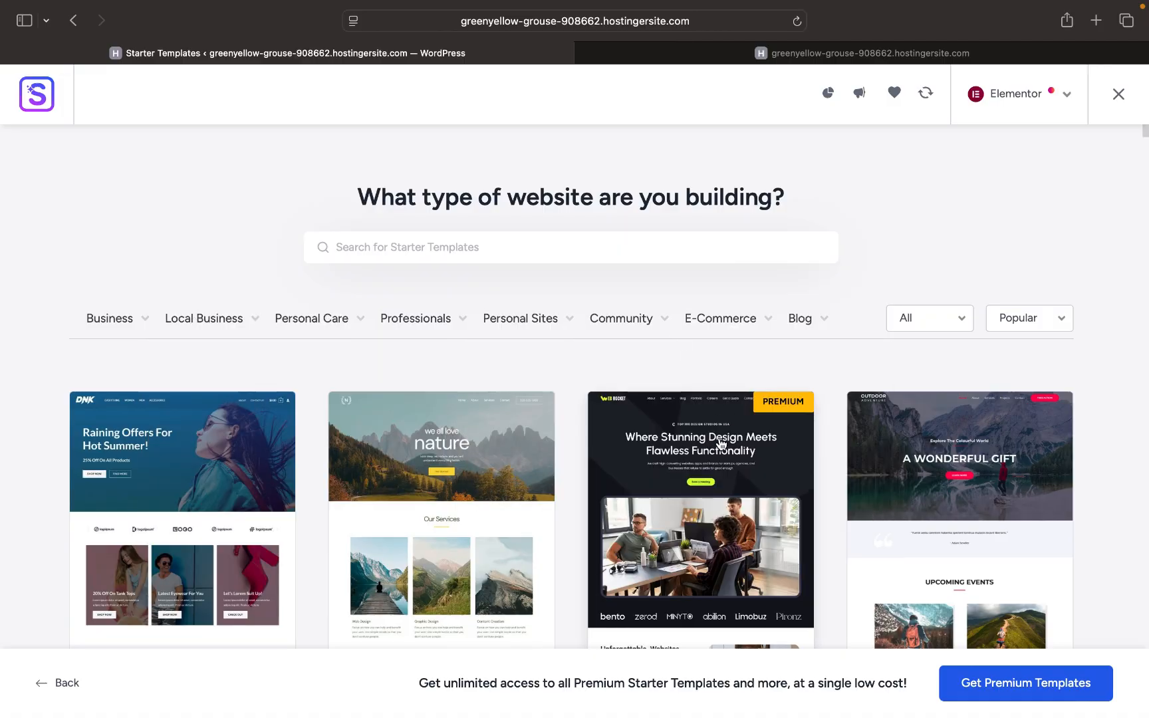
scroll(721, 444, down, 10)
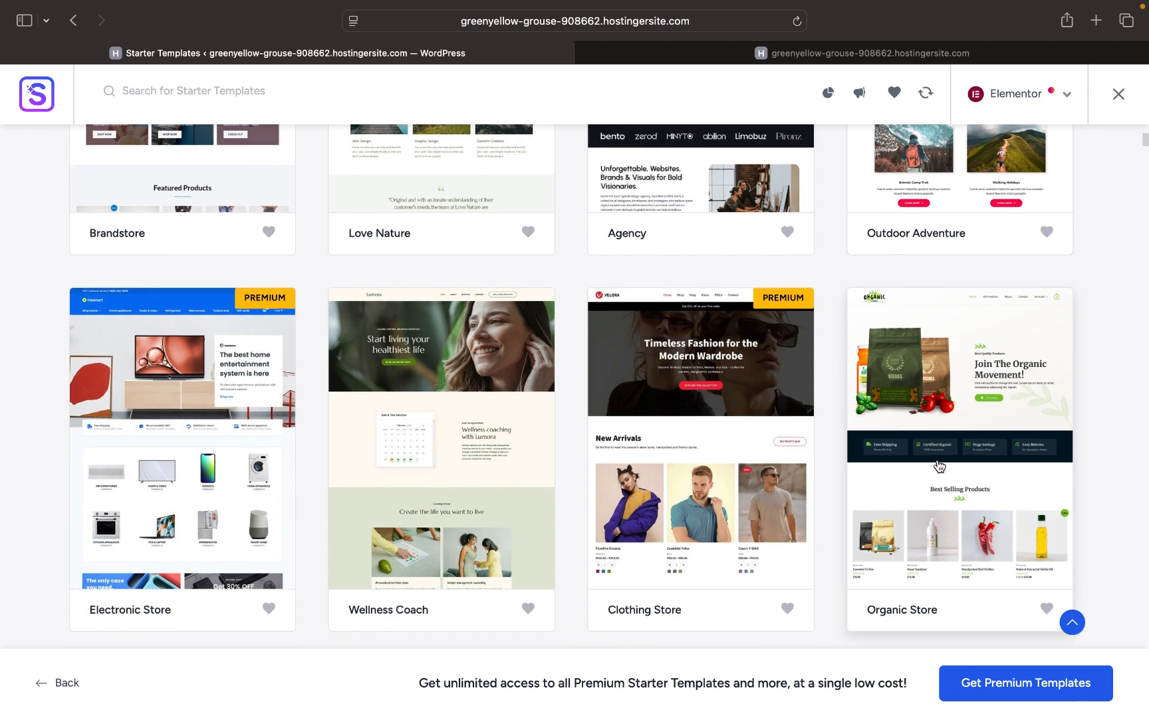
scroll(939, 465, down, 3)
click(955, 433)
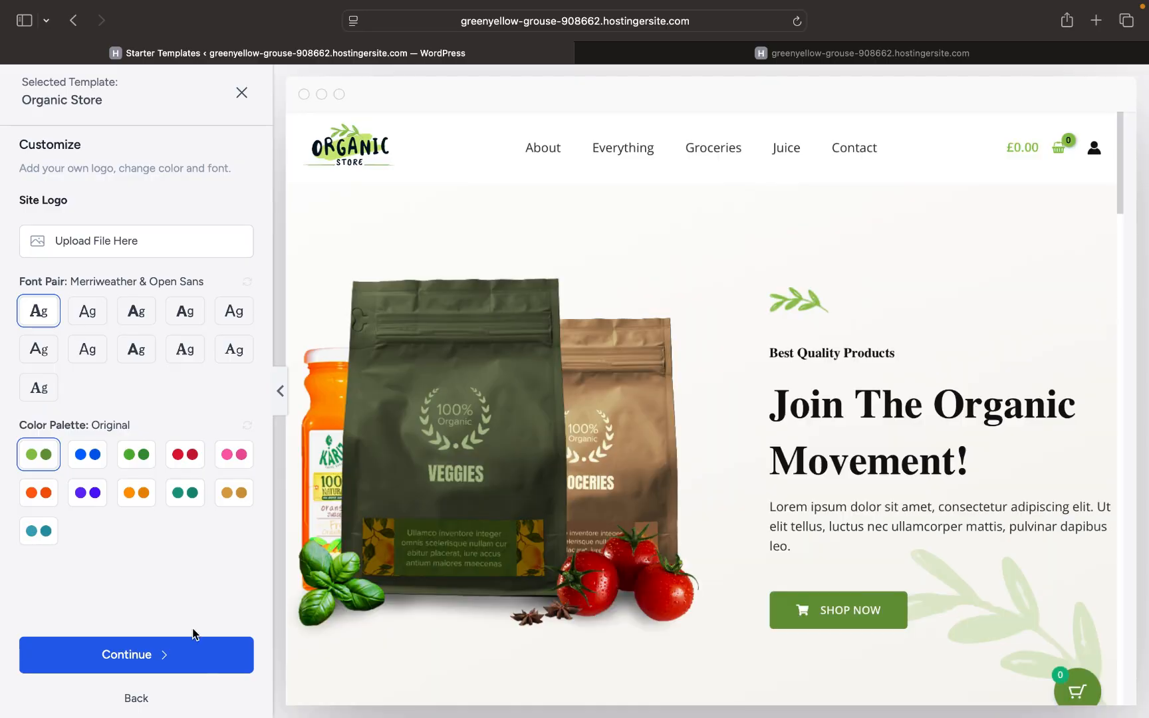
- Keep the template's default logo, fonts and colours, and skip the extra features
click(212, 661)
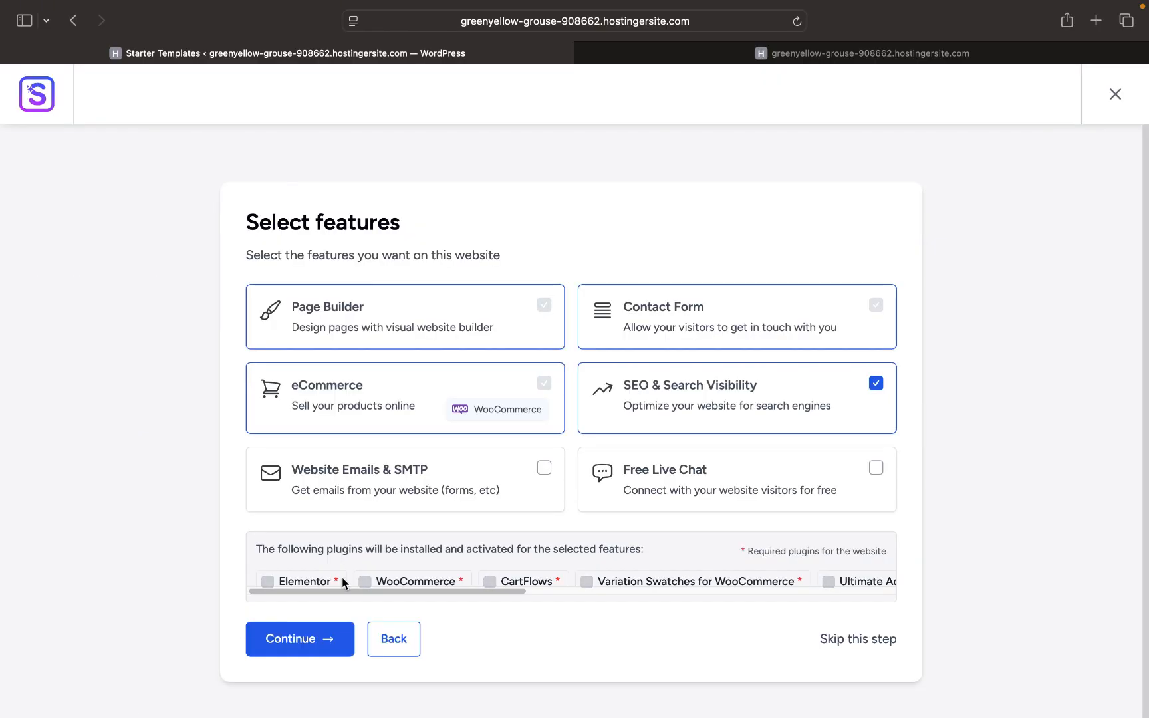
scroll(464, 504, down, 1)
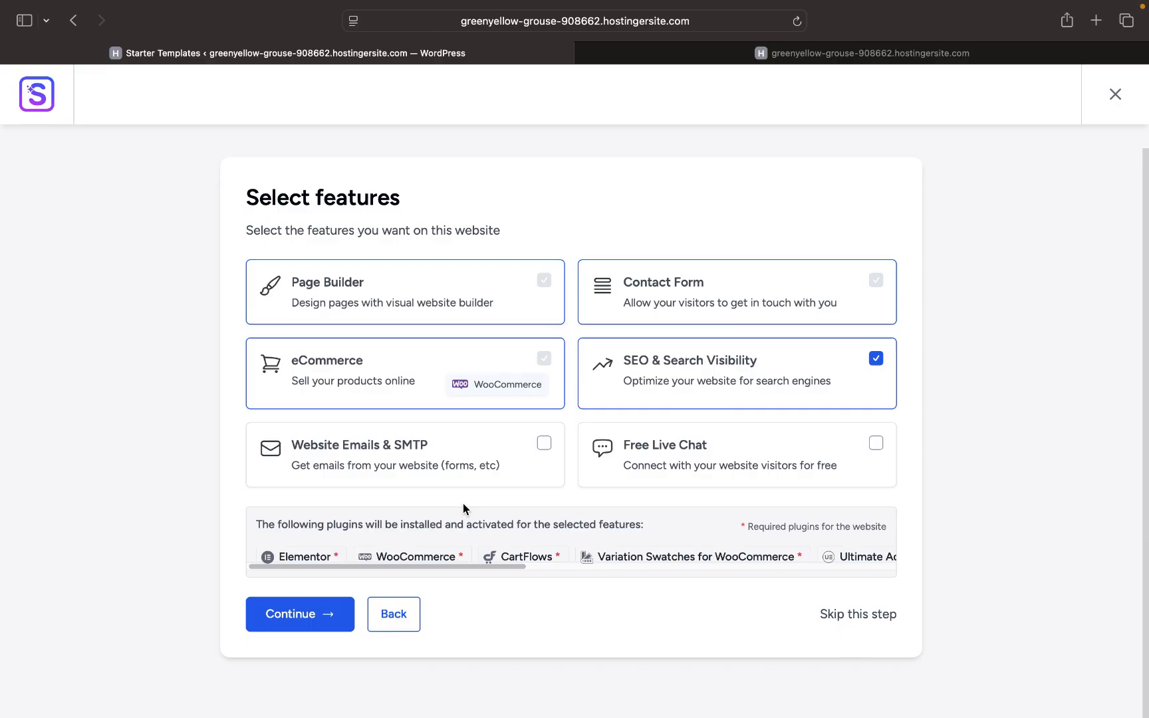
scroll(463, 503, down, 1)
click(834, 600)
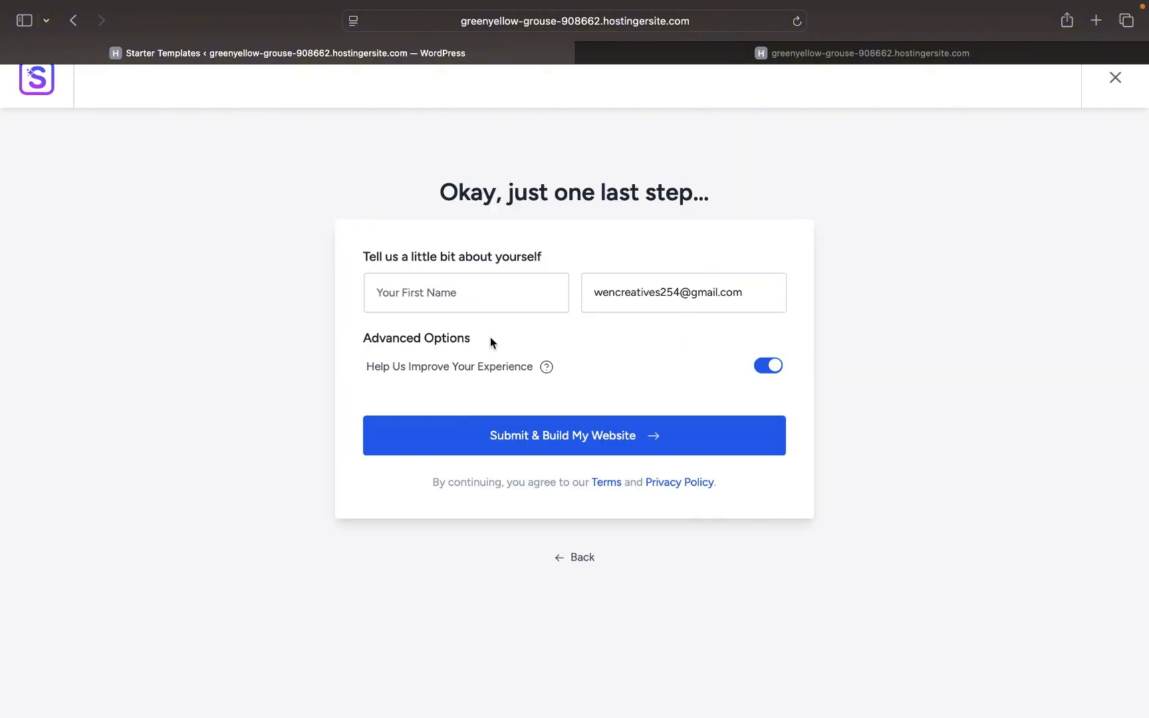
- Enter your first name and submit to build the Organic Store website
click(416, 297)
text(O)
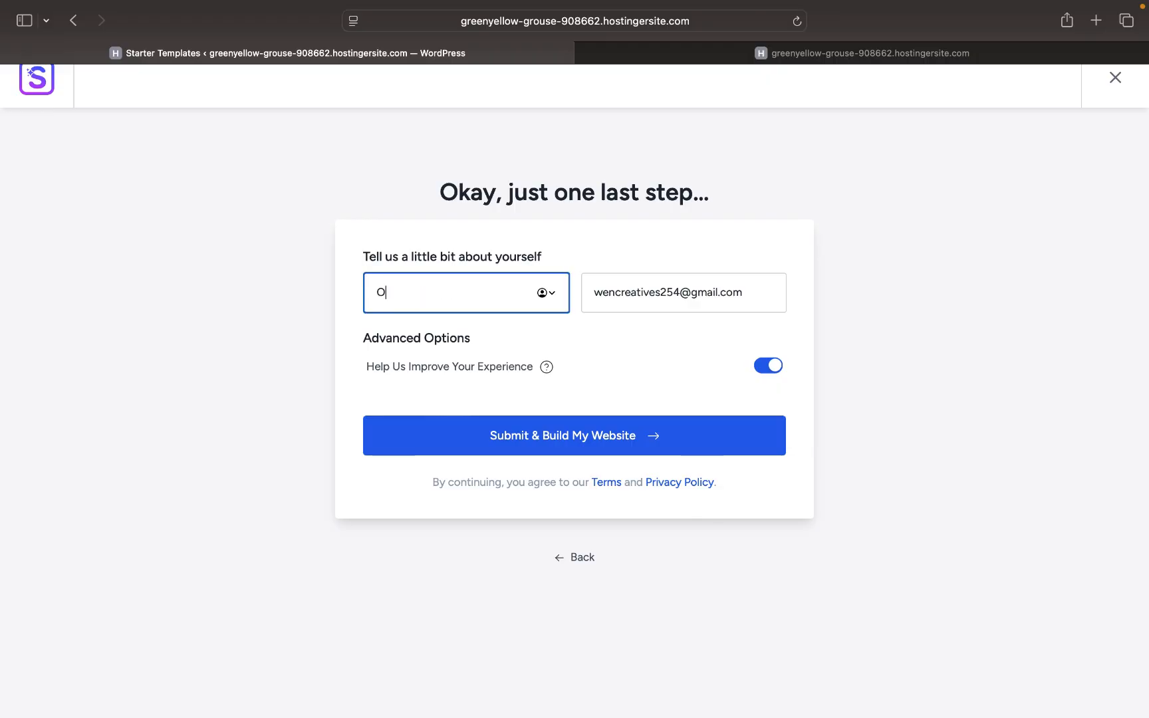
text(ewe)
key(BackSpace)
key(BackSpace)
key(BackSpace)
text(wen)
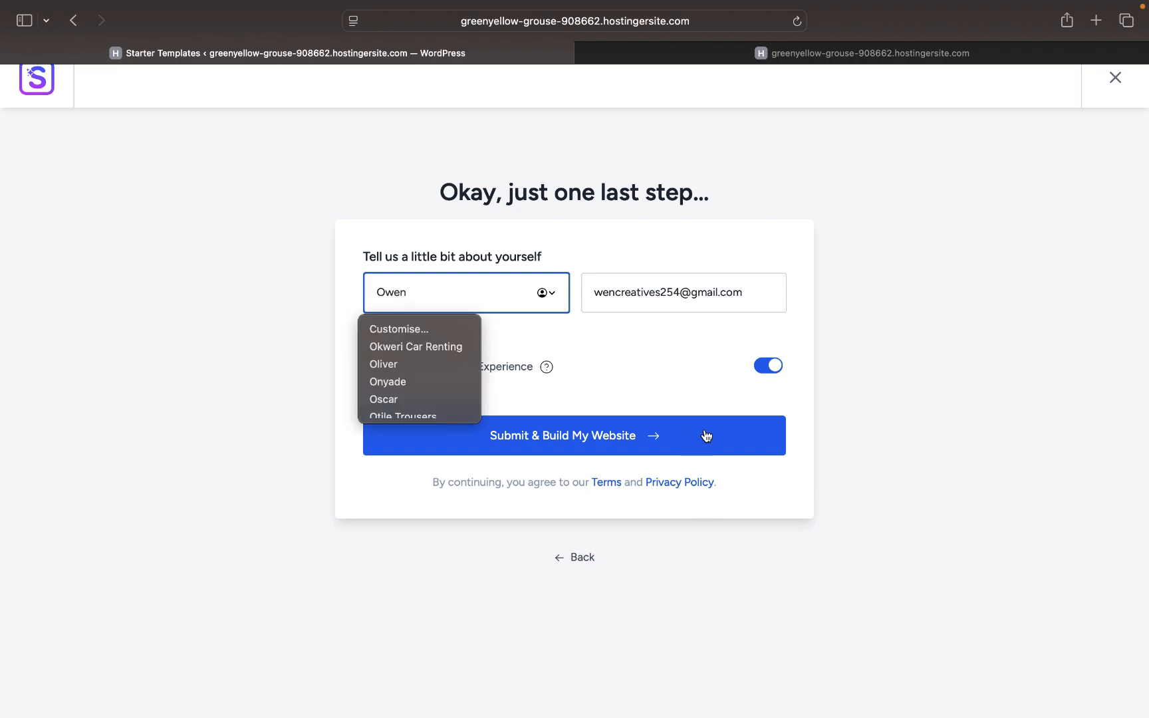
click(642, 440)
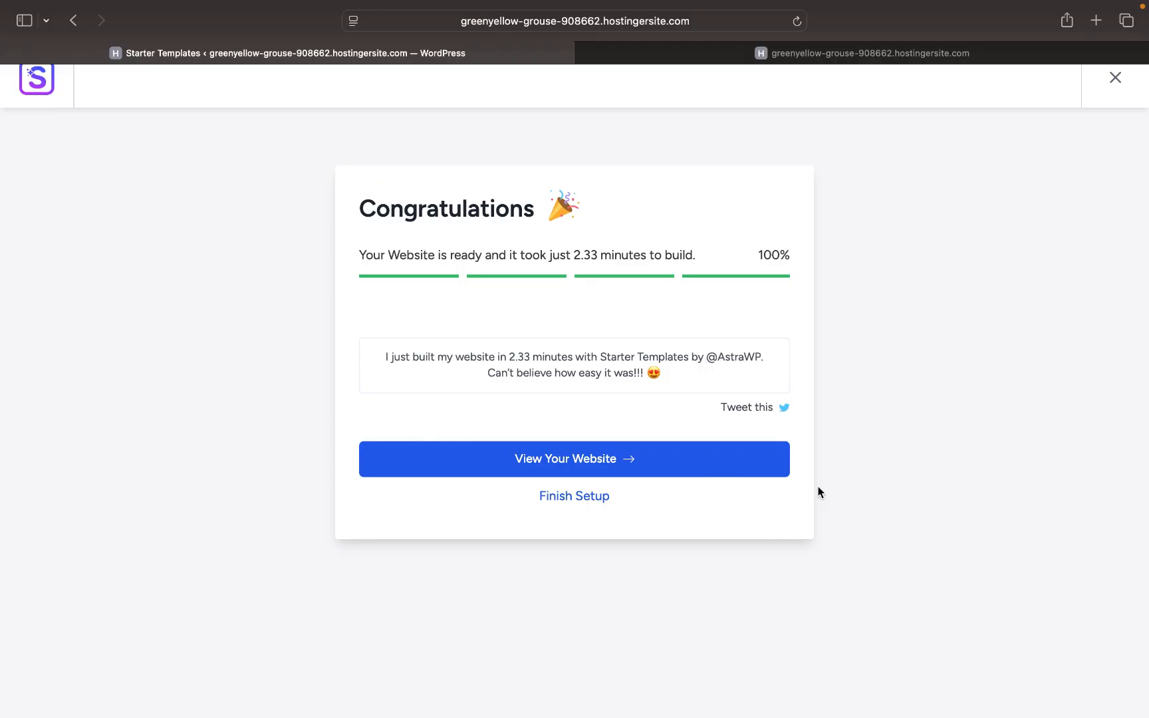
- Browse the new Organic Store site's About and Juice pages
click(736, 55)
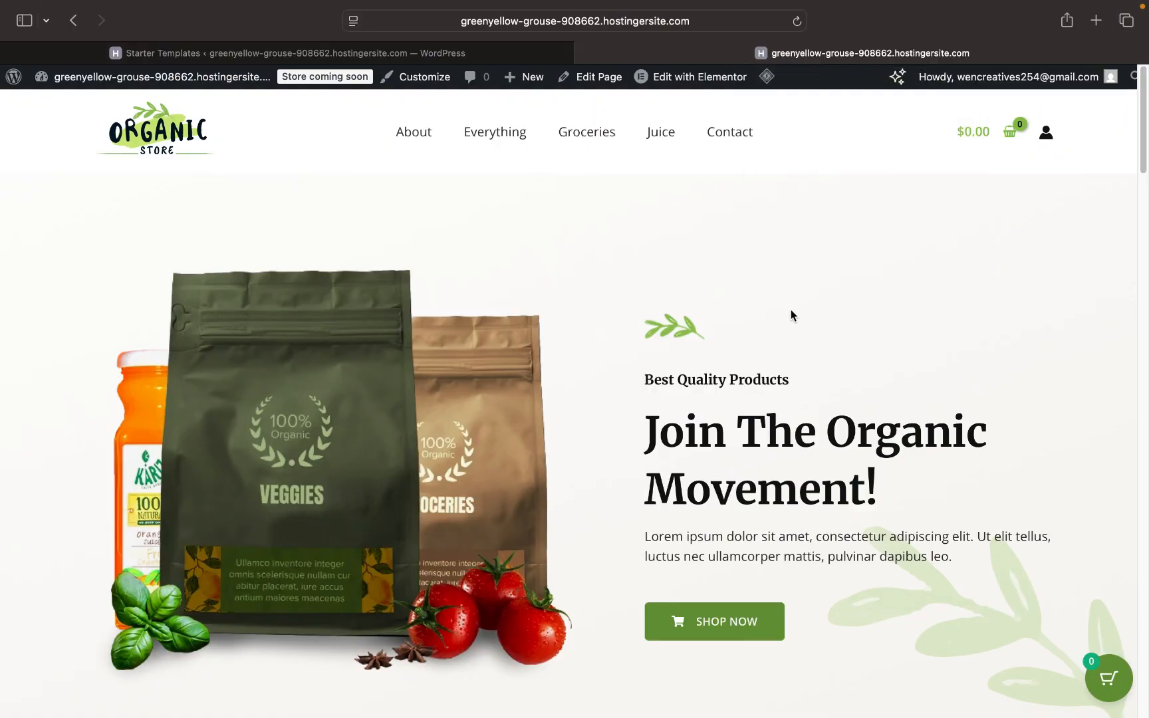
scroll(791, 310, down, 20)
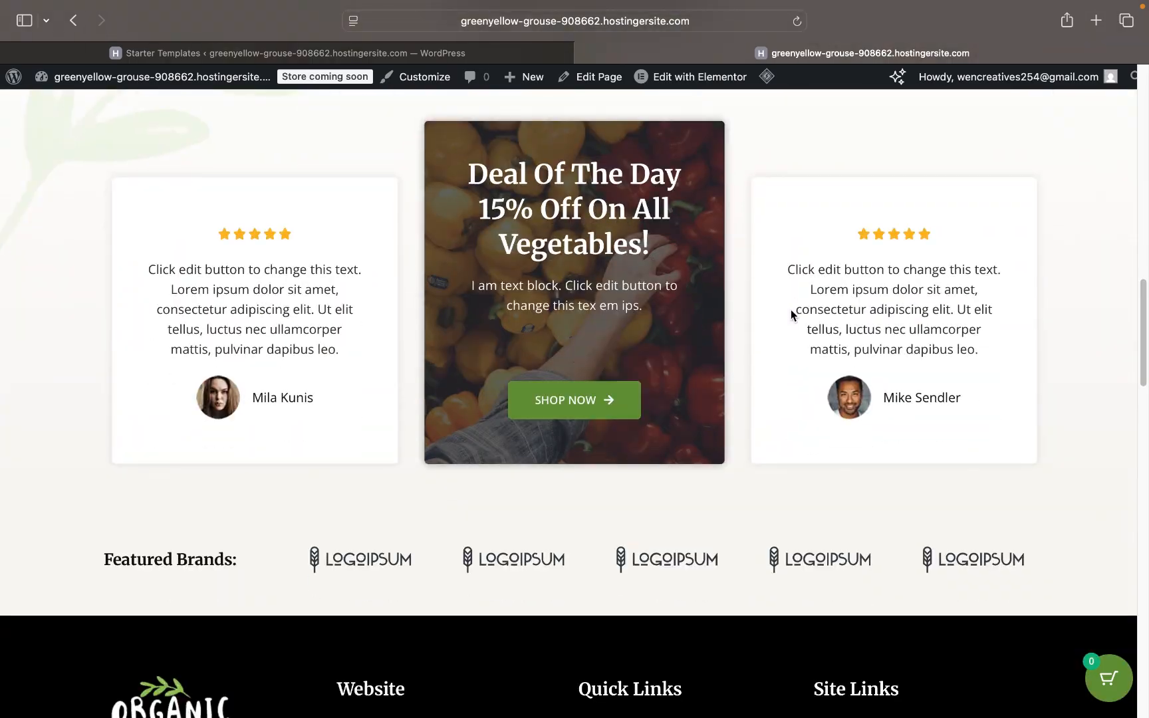
scroll(790, 309, down, 5)
scroll(791, 309, up, 12)
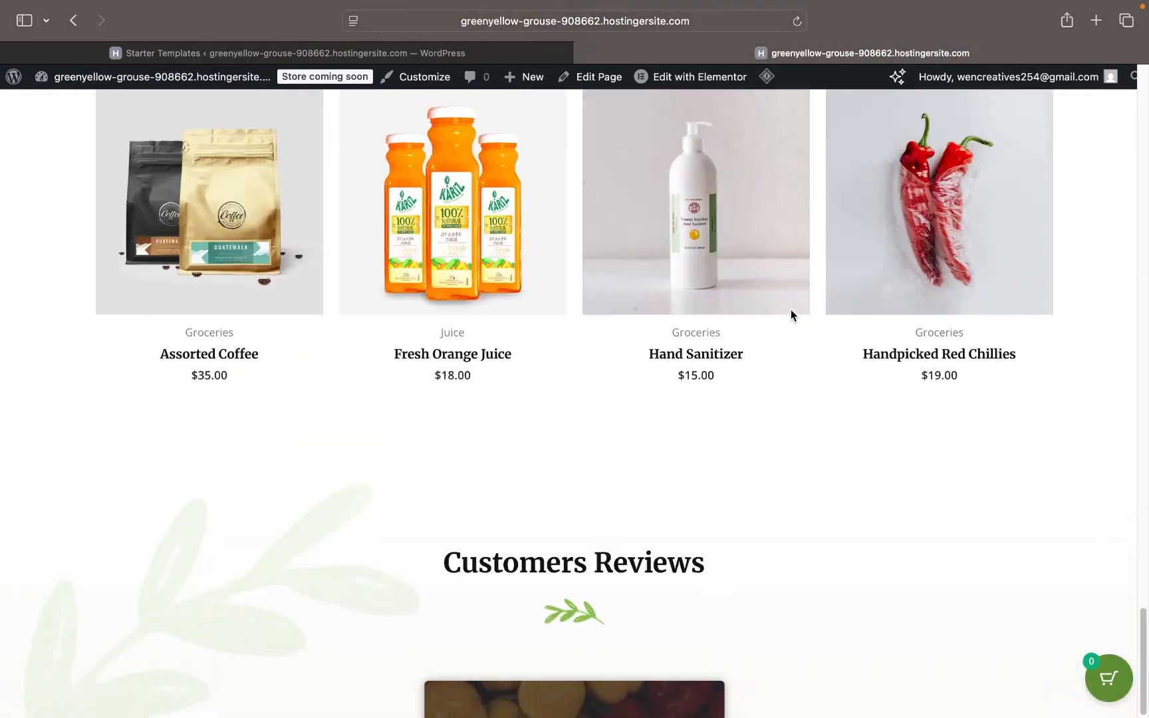
scroll(791, 309, up, 10)
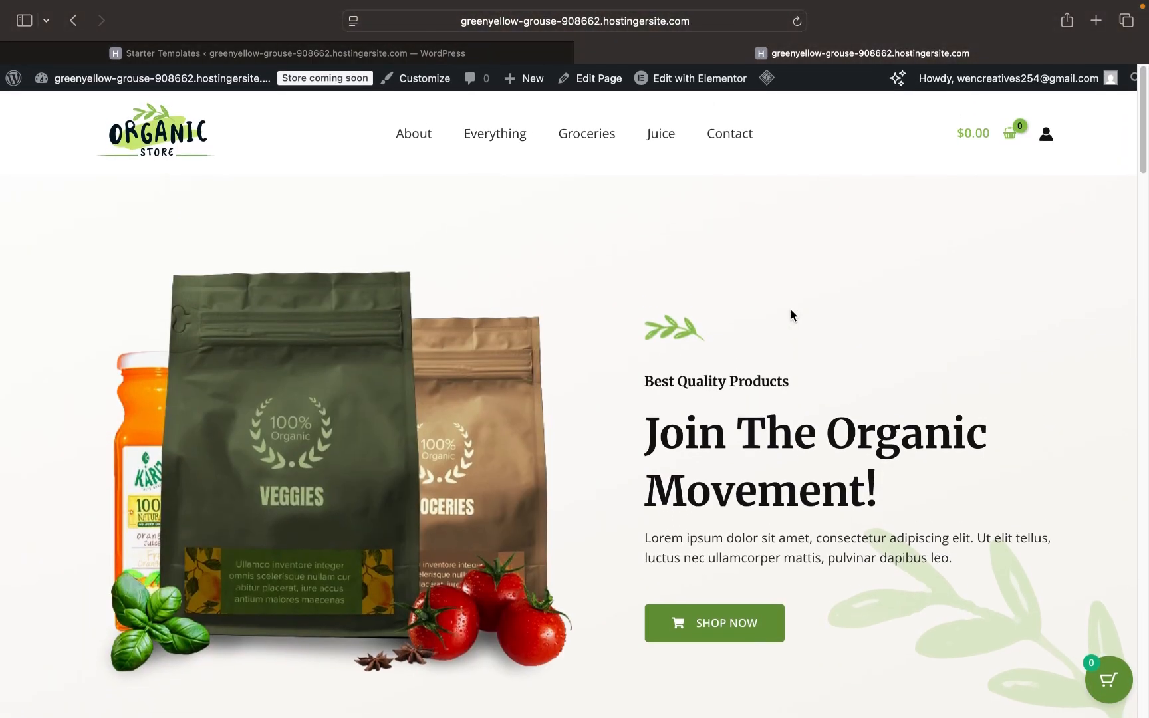
click(417, 140)
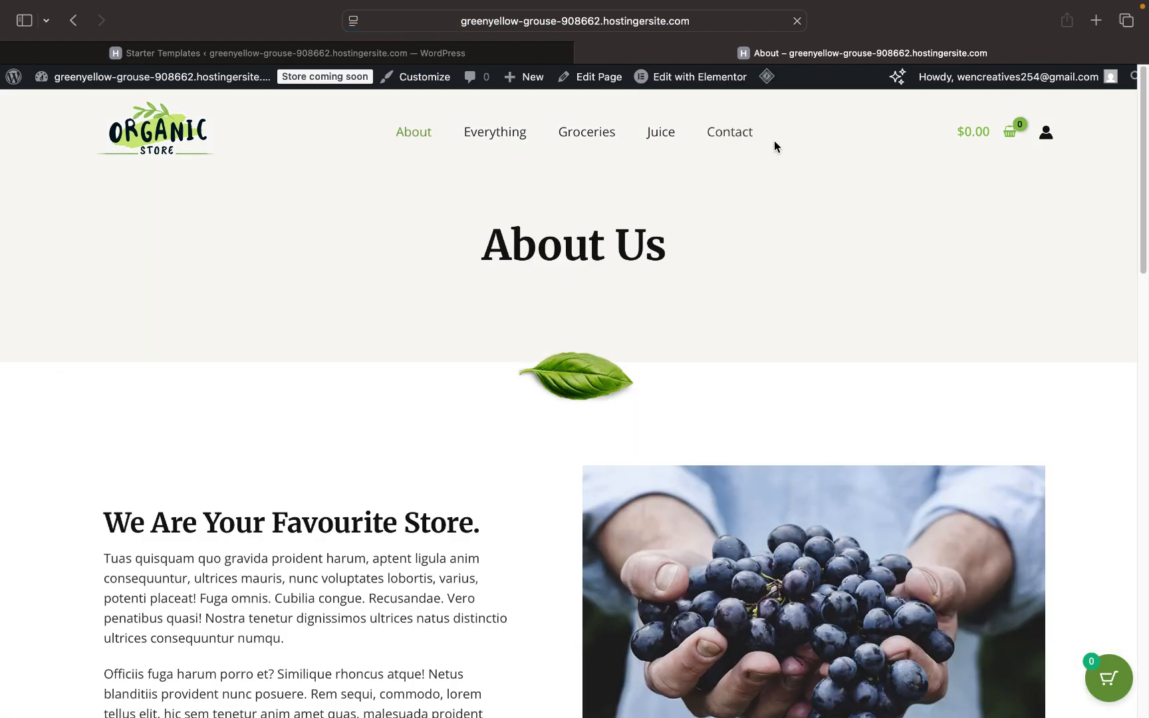
click(663, 137)
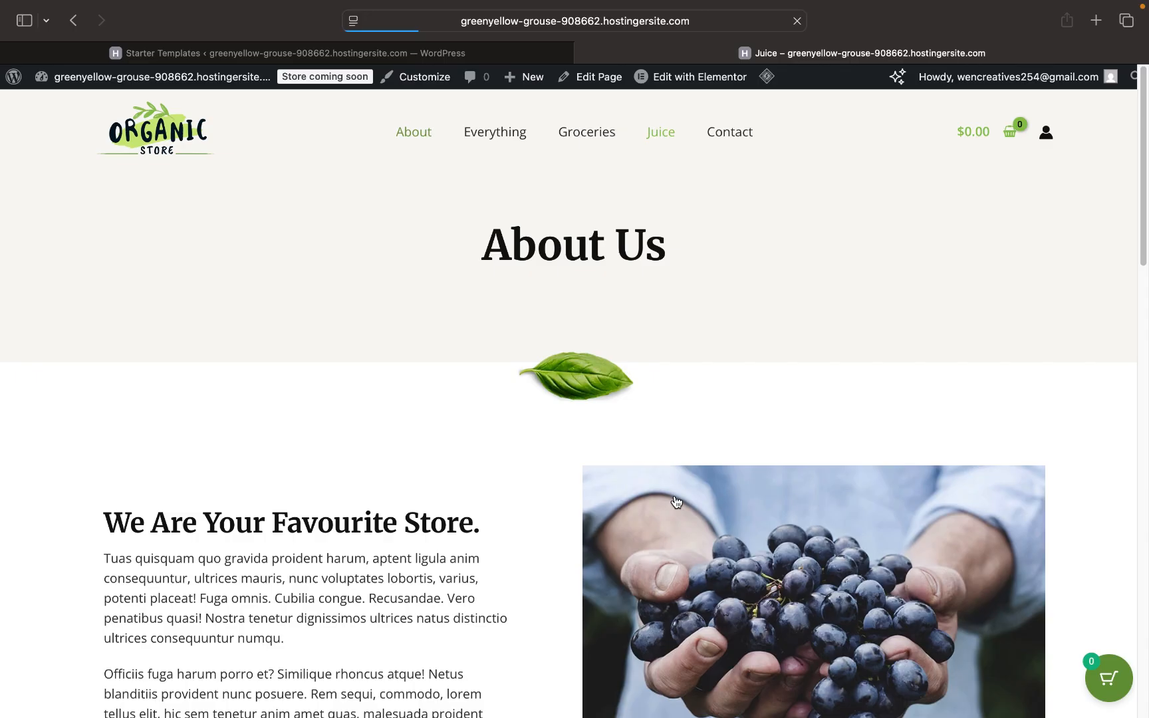
scroll(676, 502, down, 8)
scroll(677, 503, up, 8)
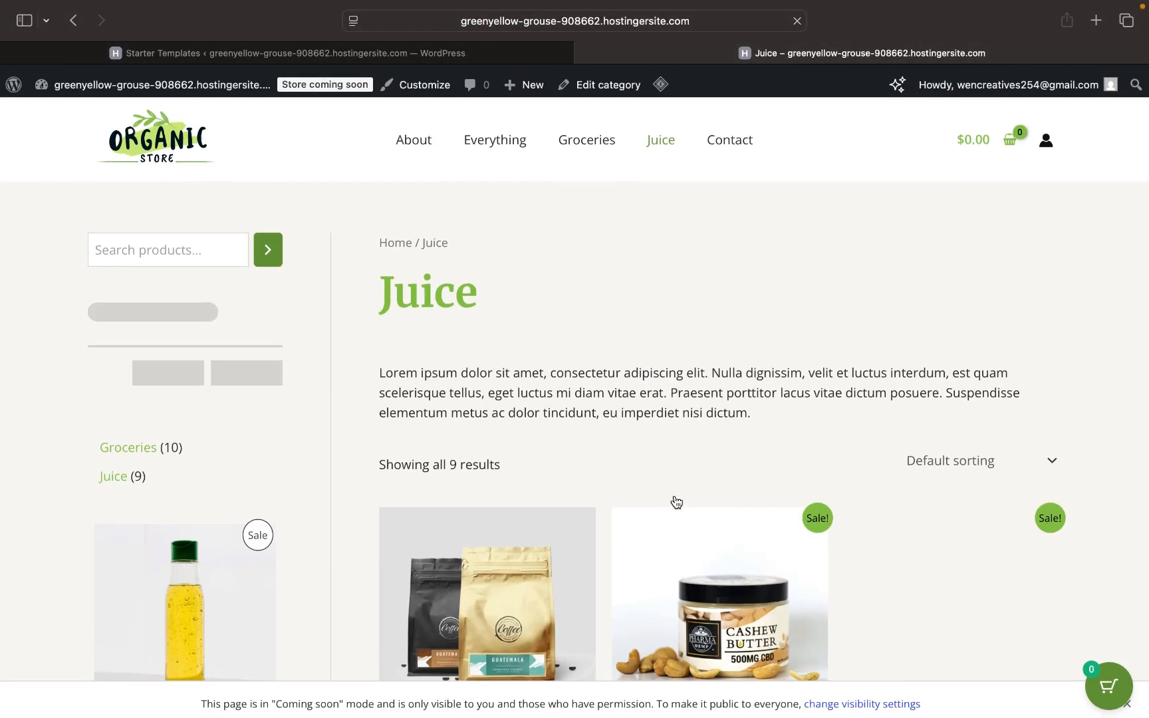
scroll(676, 502, left, 5)
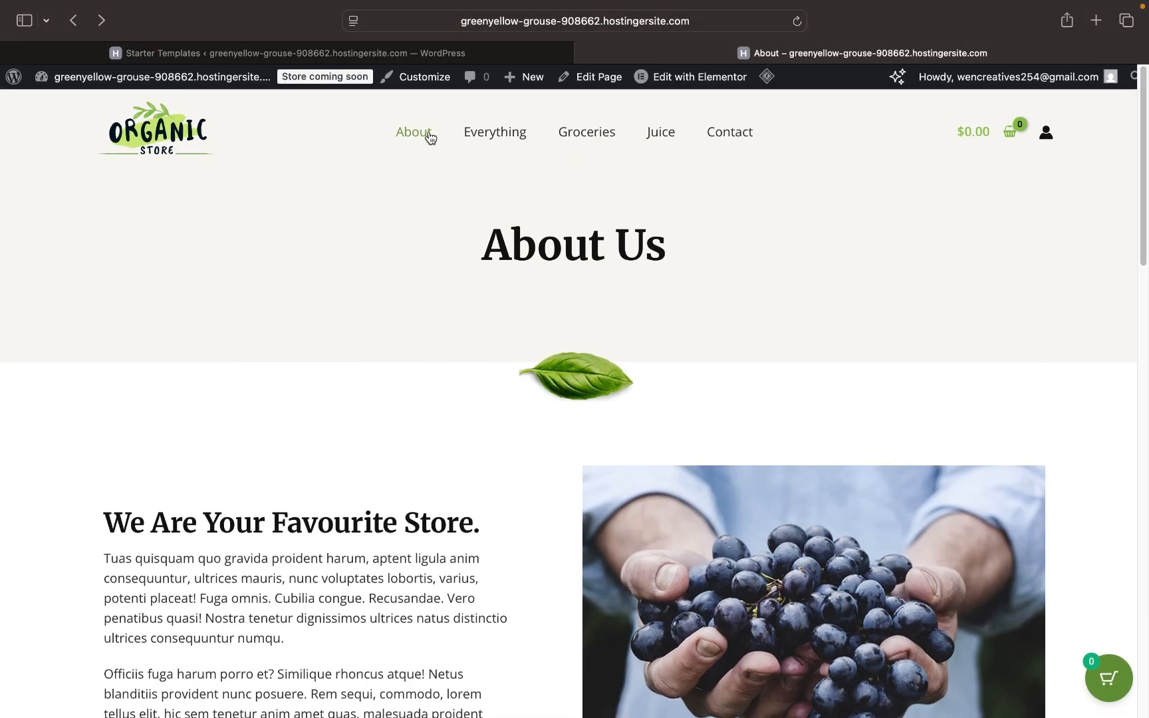
- Finish the starter template setup and scroll through the Organic Store homepage
click(326, 53)
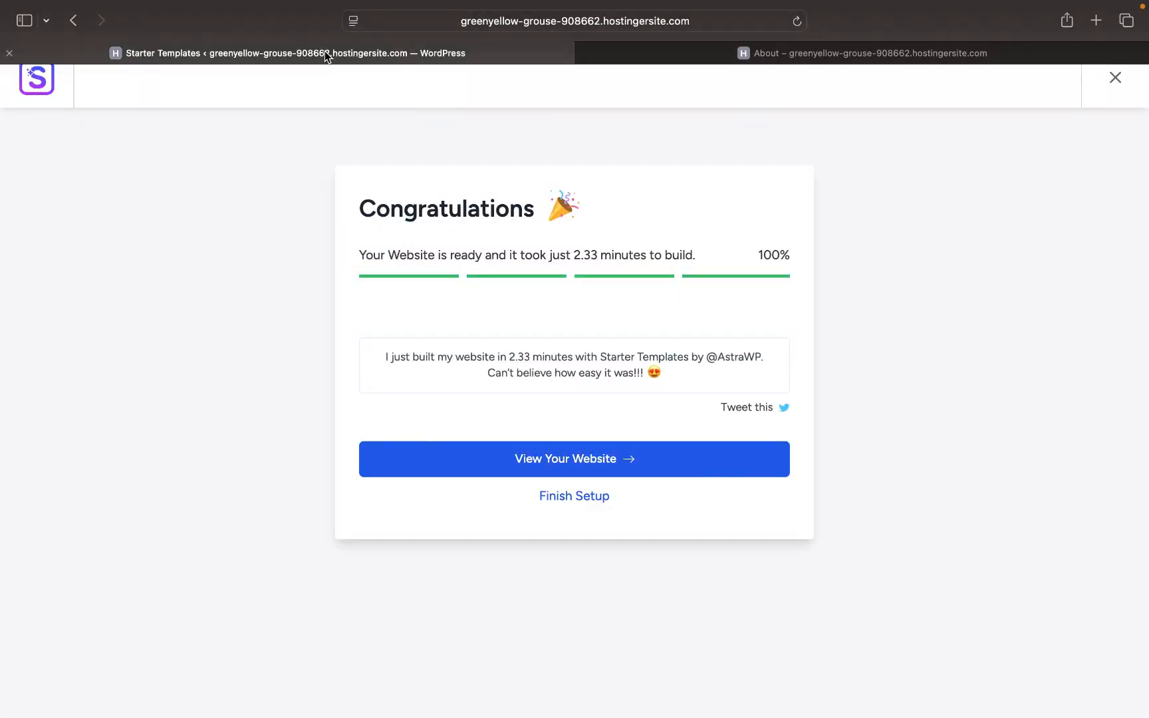
click(595, 504)
click(684, 54)
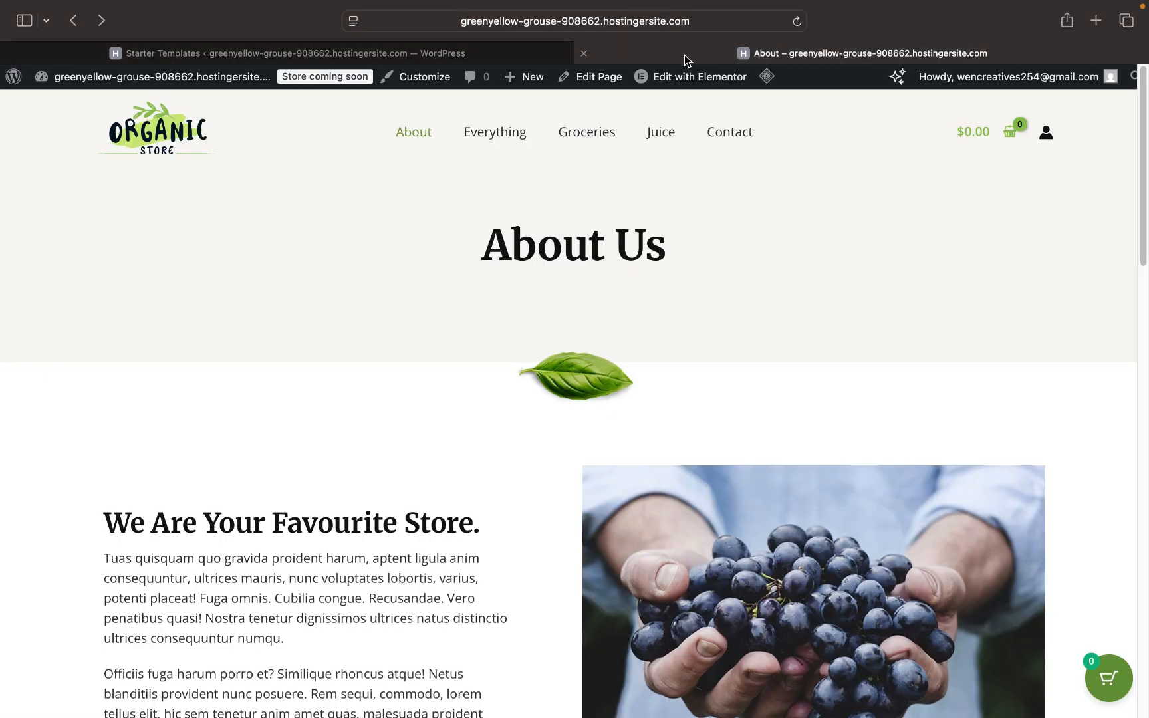
scroll(505, 179, left, 5)
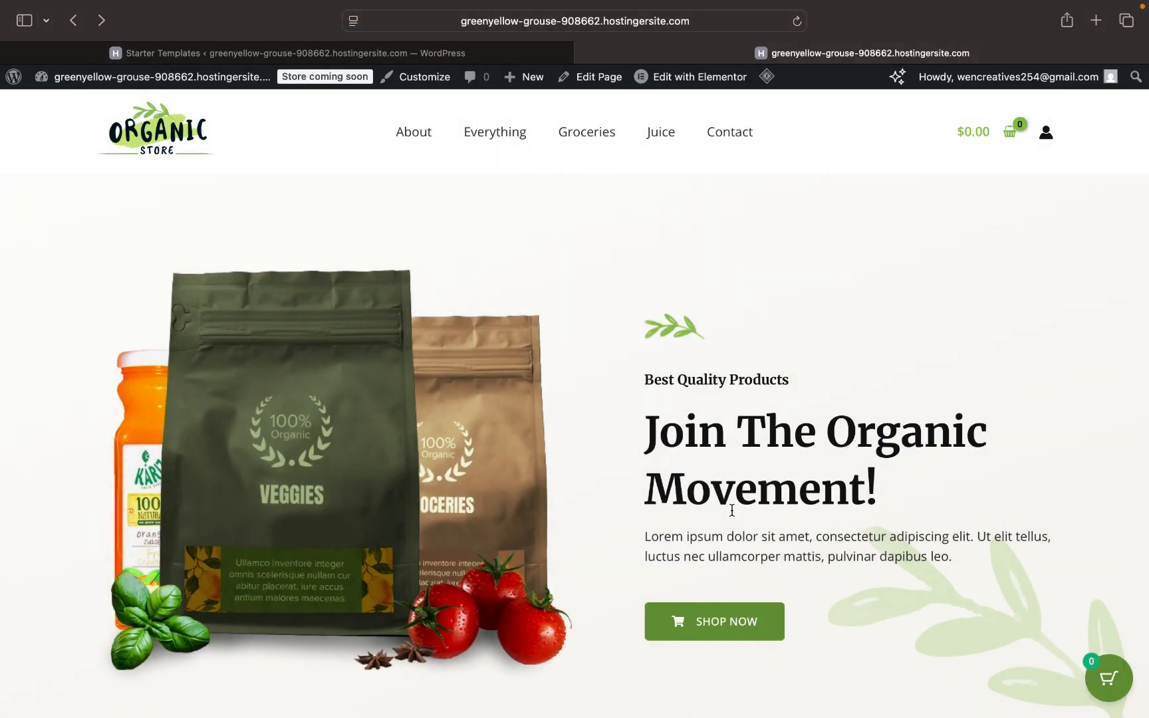
scroll(724, 528, down, 5)
scroll(724, 528, up, 5)
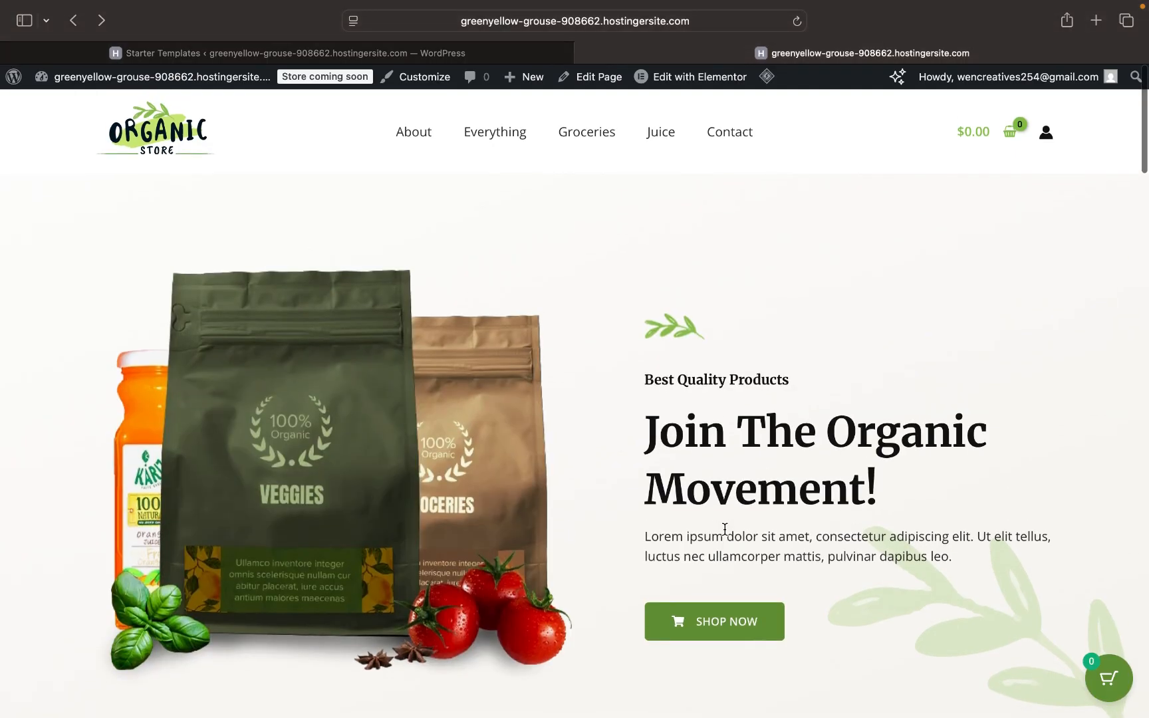
scroll(724, 529, down, 5)
scroll(725, 529, down, 15)
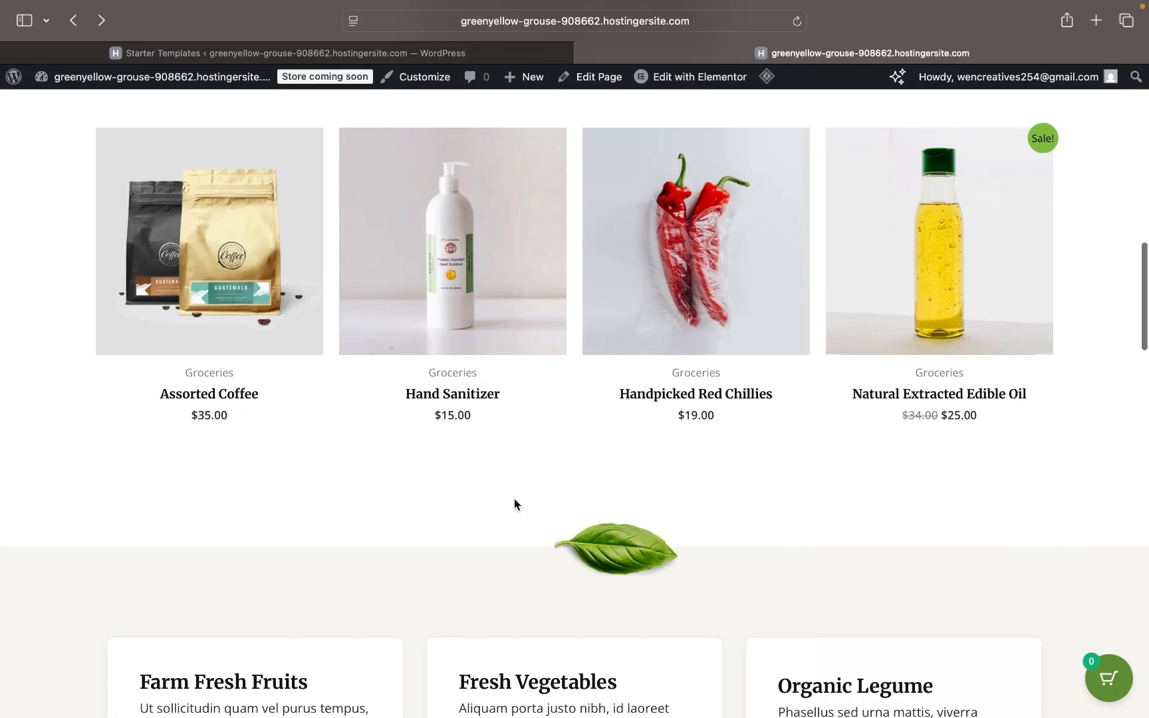
scroll(515, 502, down, 5)
scroll(514, 504, down, 20)
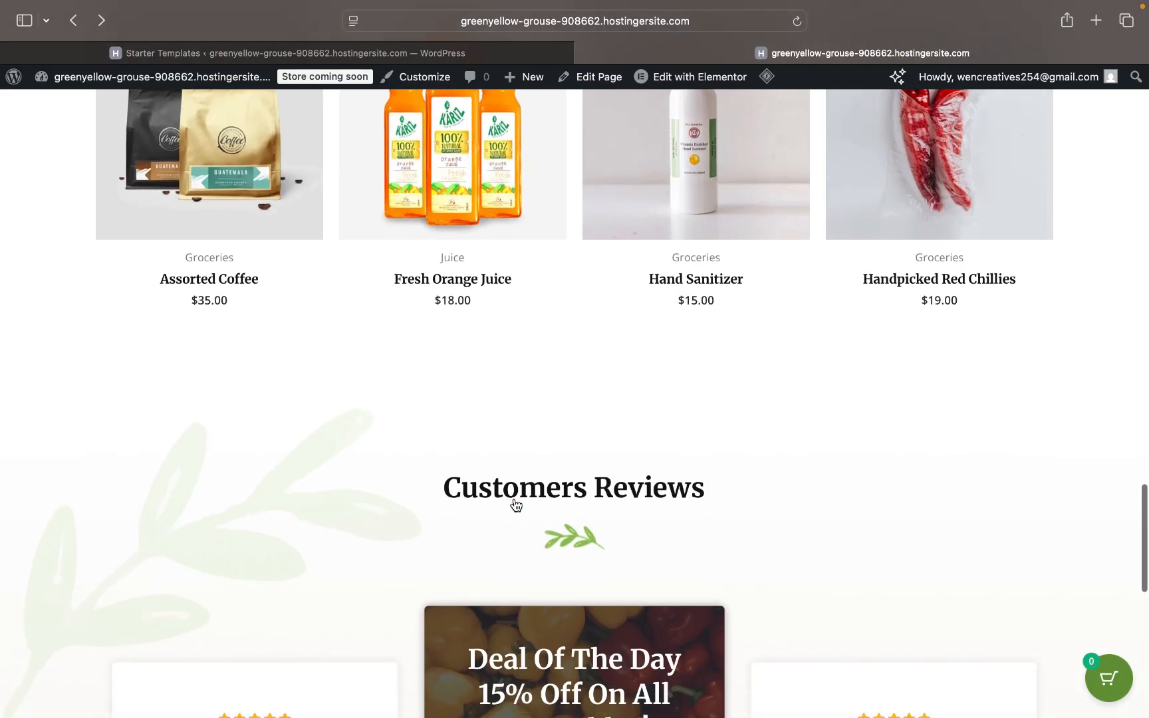
scroll(515, 502, up, 20)
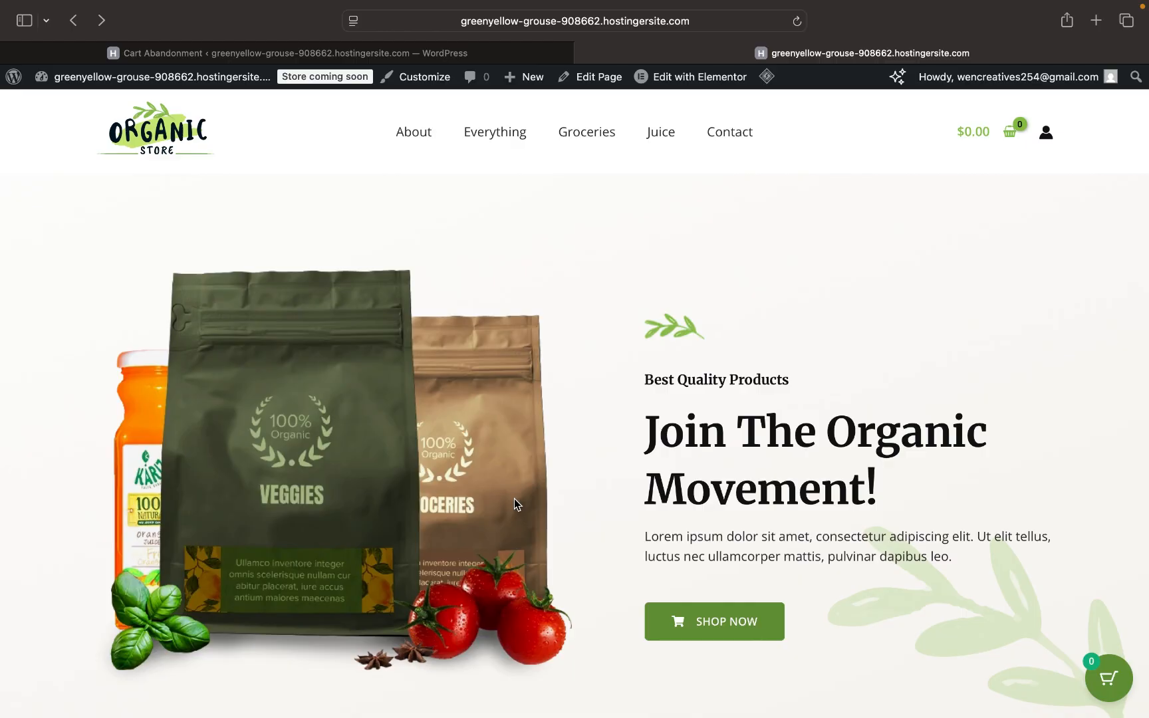
scroll(856, 432, down, 10)
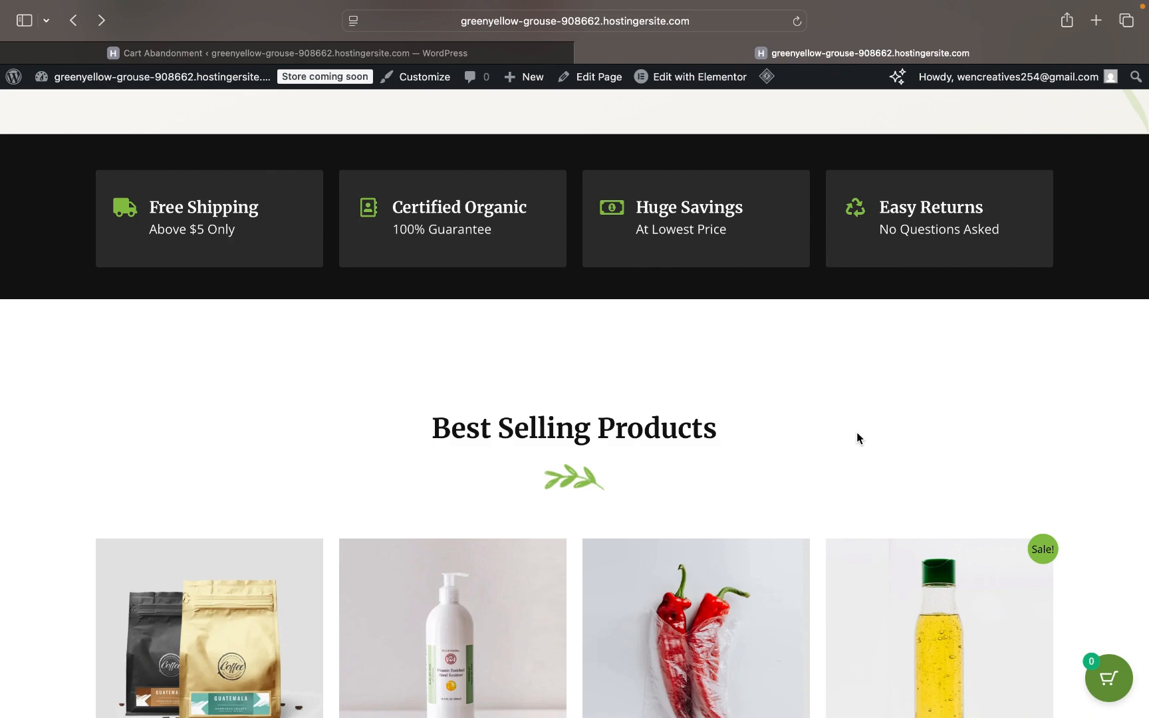
scroll(857, 431, up, 10)
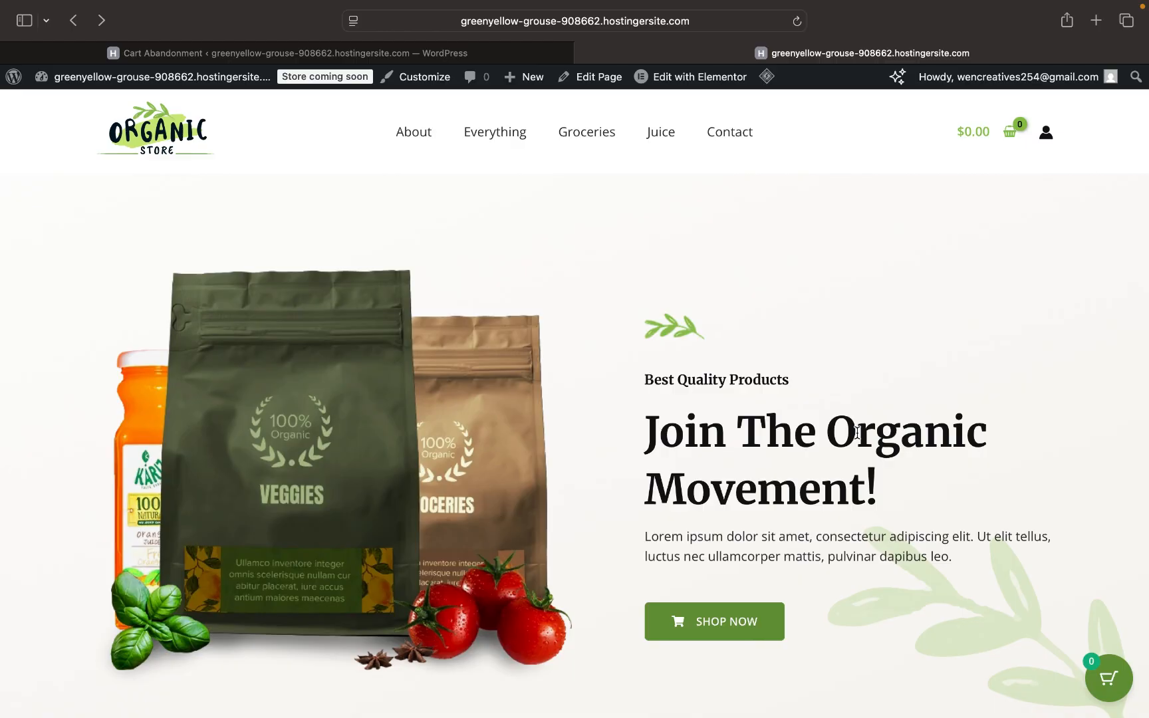
- Exit the Cart Abandonment guided setup and dismiss the recommendation survey
click(431, 48)
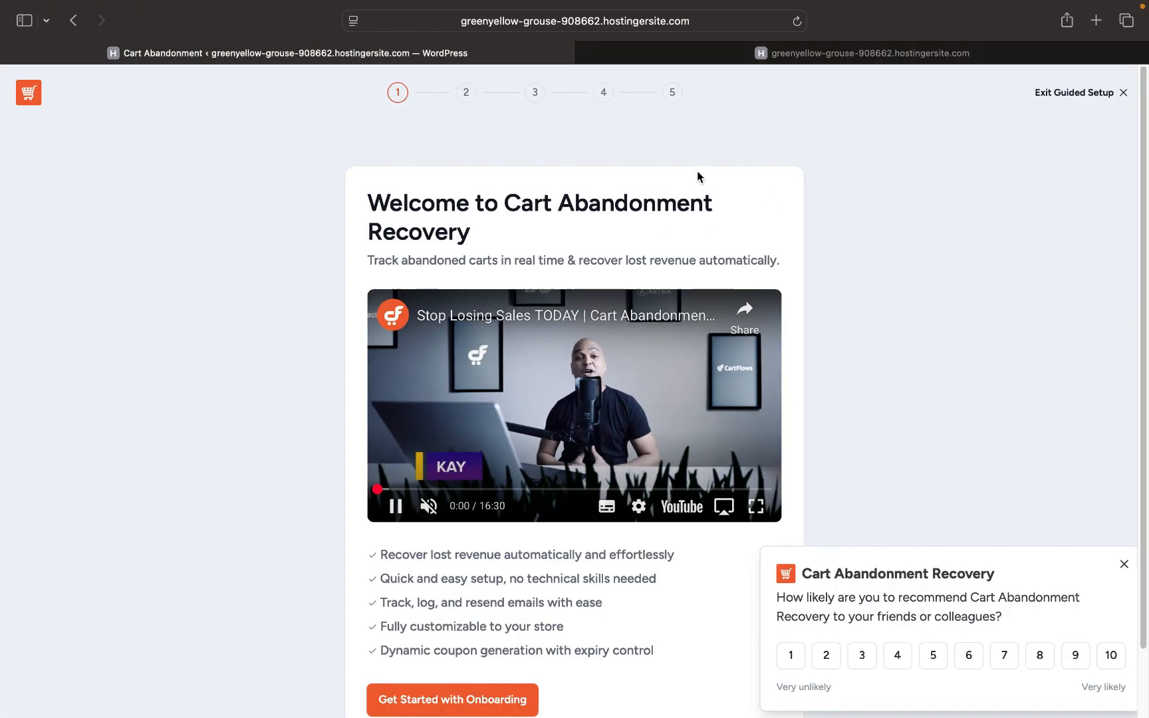
click(1124, 93)
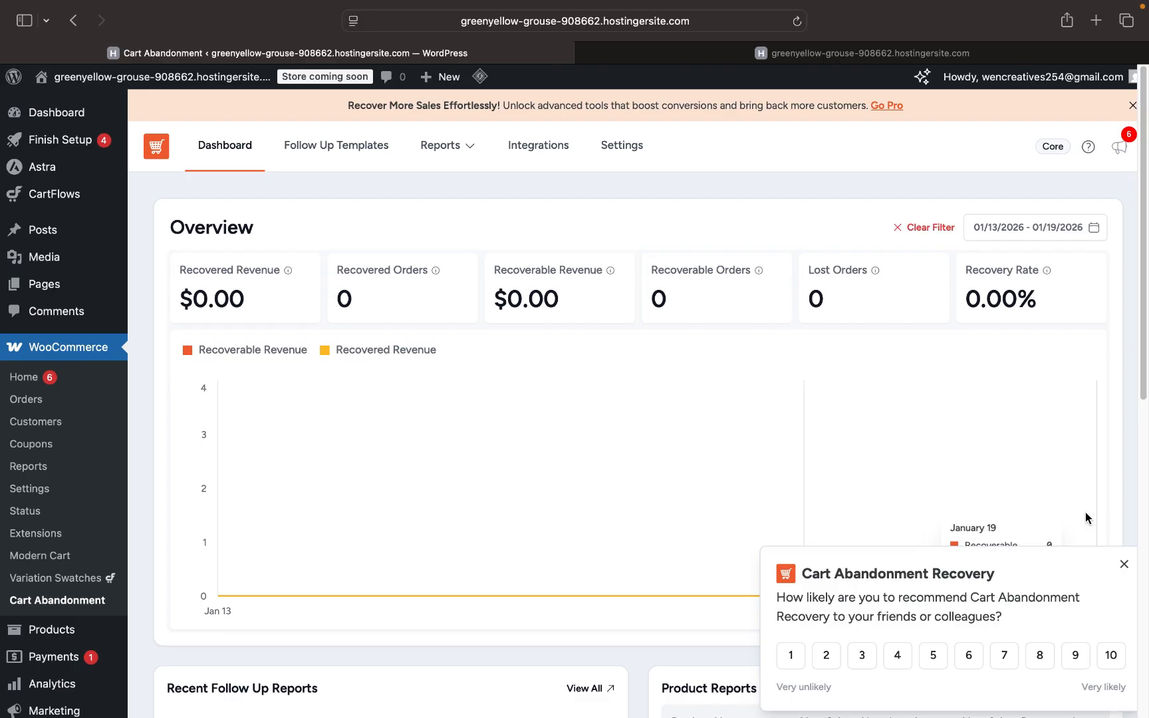
click(1122, 566)
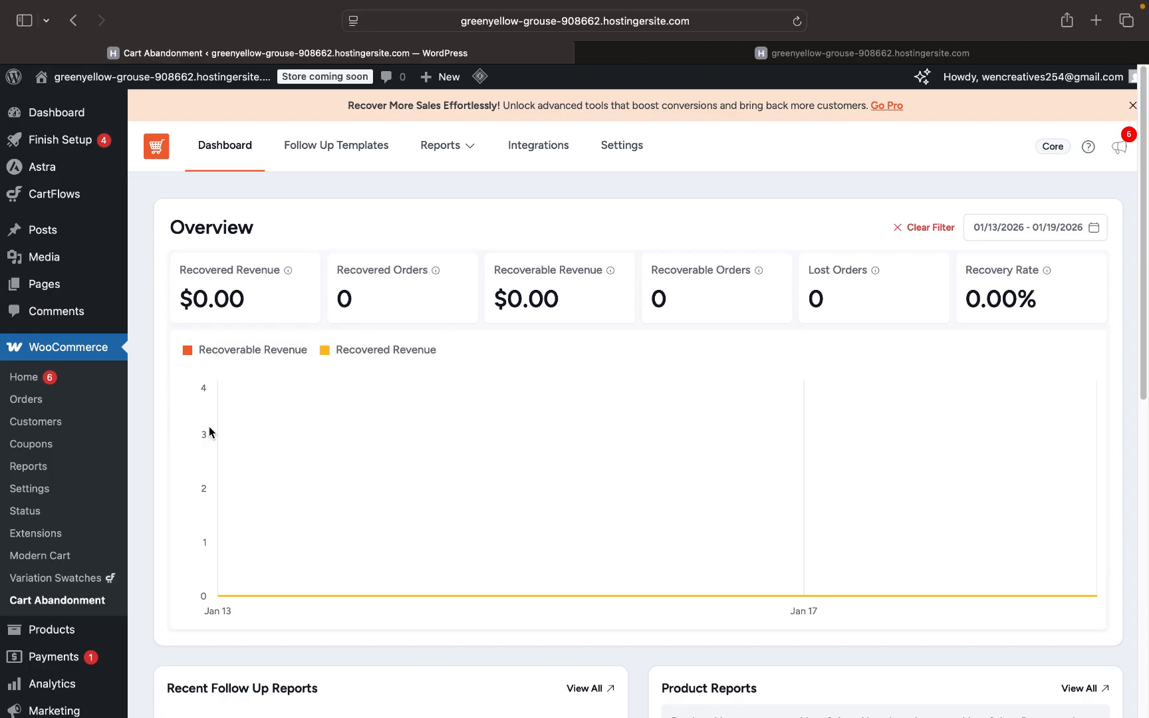
- Open the Products list showing all 12 published items
scroll(341, 532, down, 8)
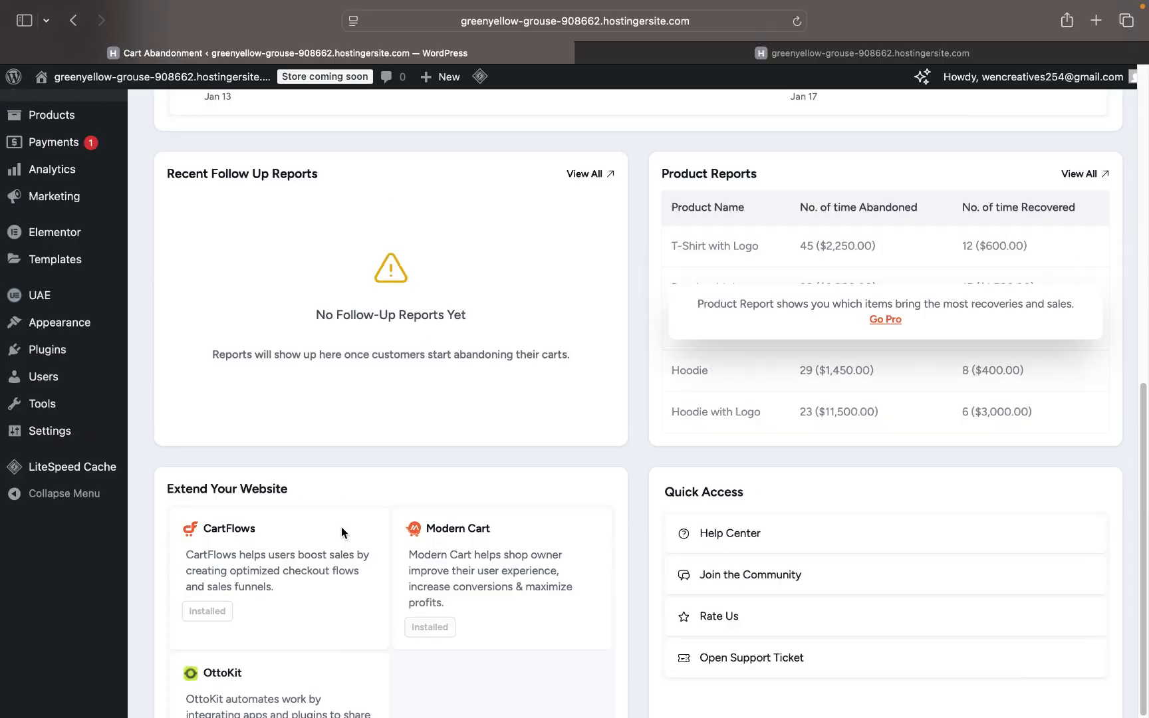
scroll(341, 526, up, 8)
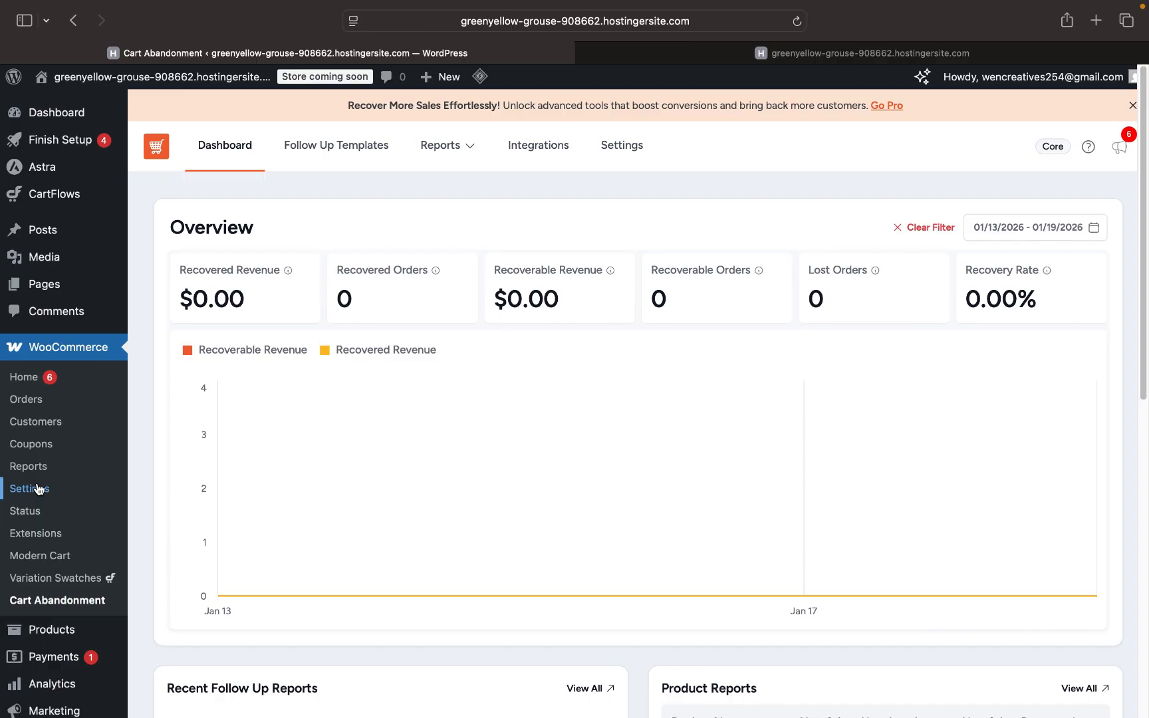
scroll(52, 534, down, 5)
mouse_move(65, 462)
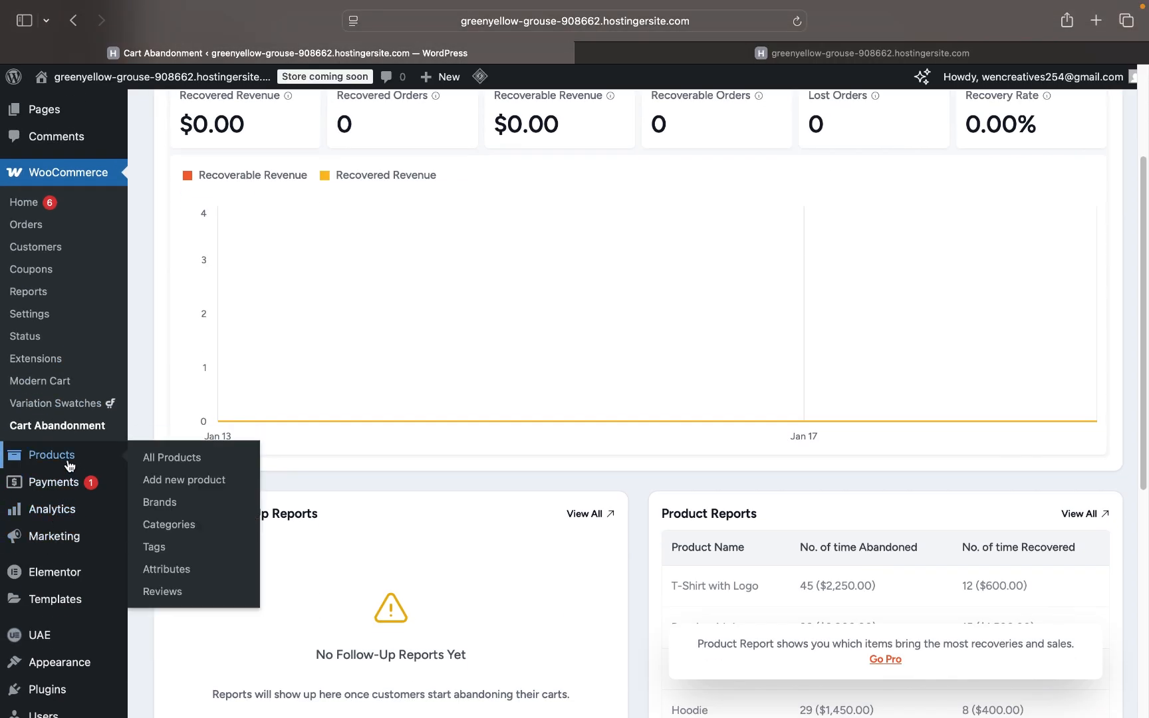
click(64, 459)
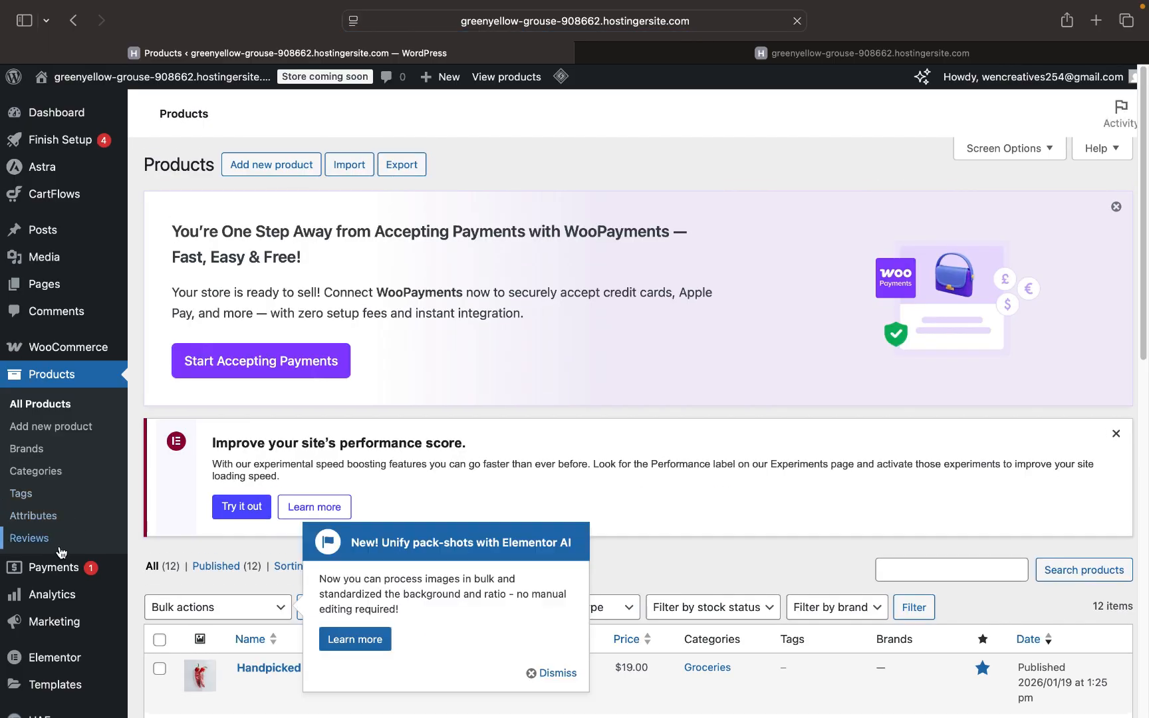
- Dismiss the Elementor AI notice on the Products list and open the Payments settings
scroll(197, 460, down, 5)
scroll(197, 460, down, 9)
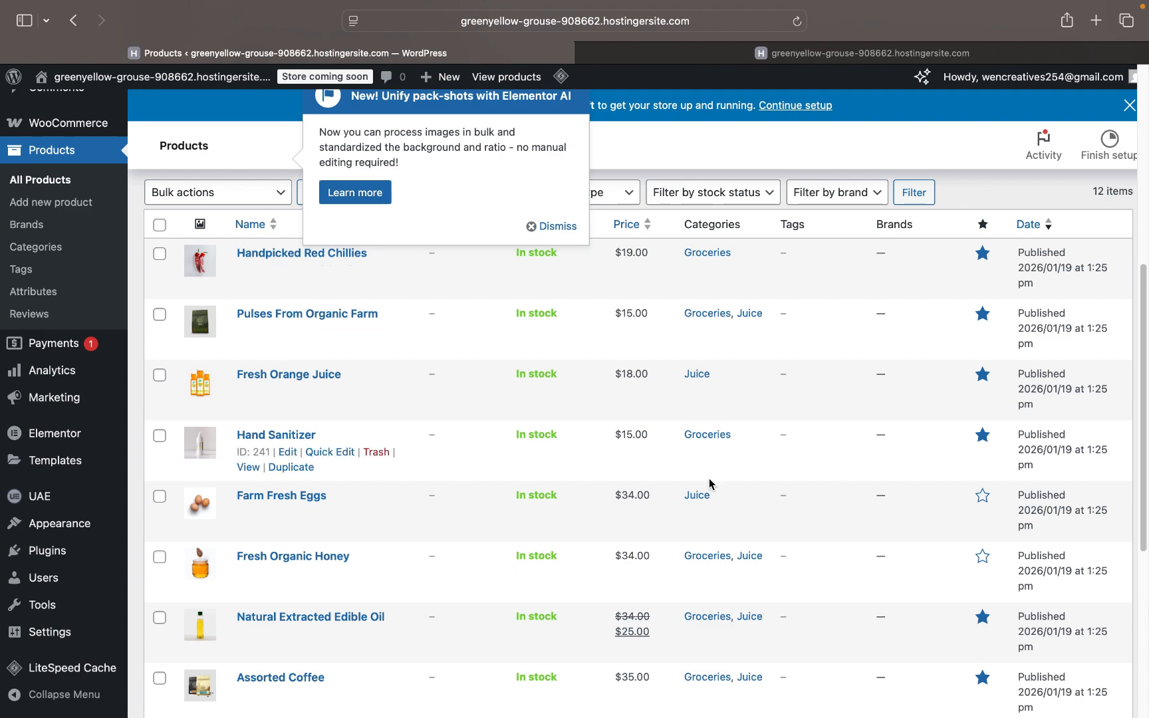
click(555, 226)
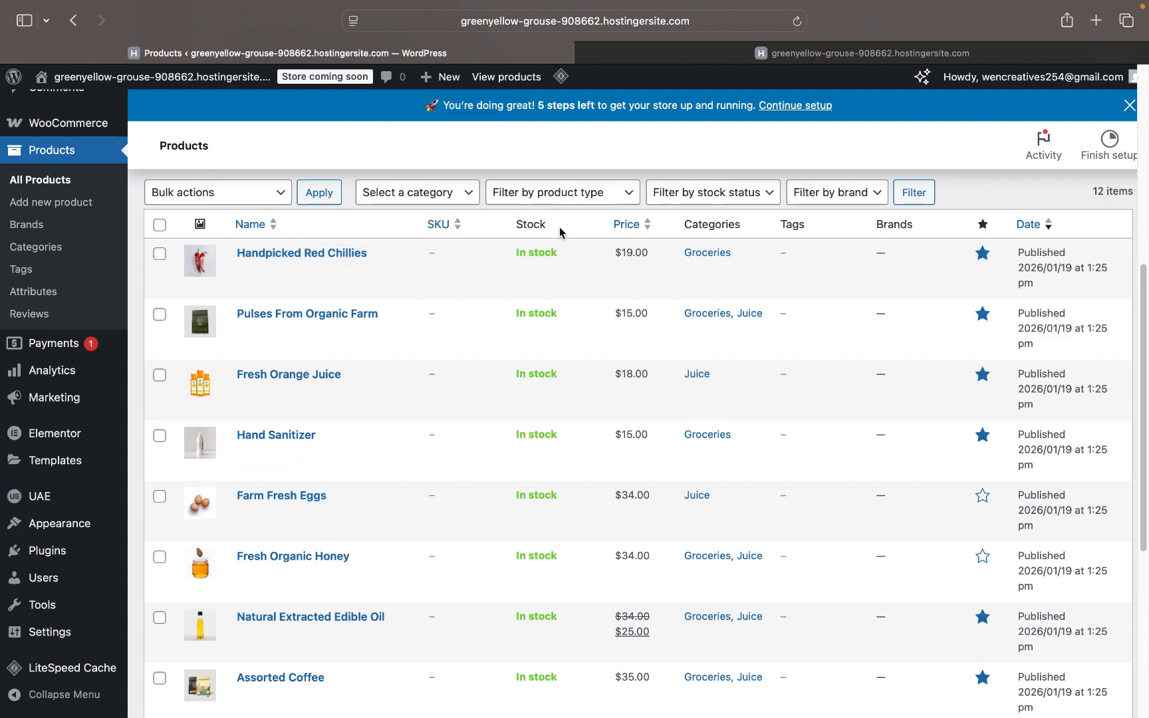
scroll(489, 413, down, 10)
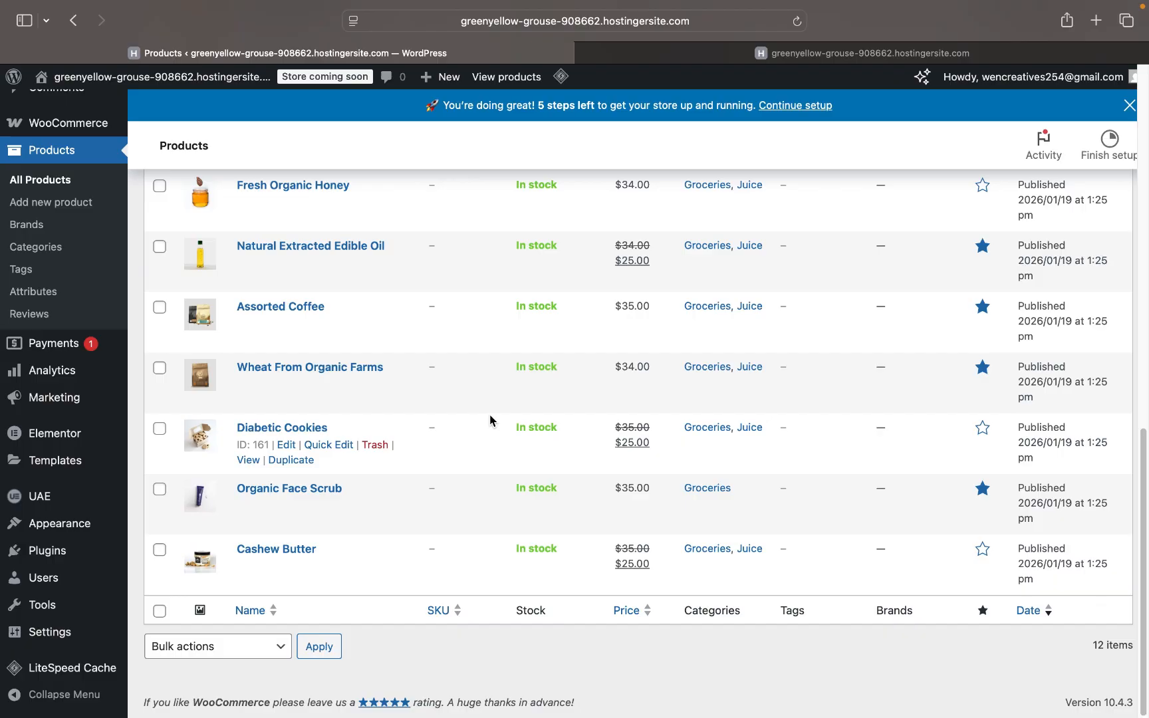
click(60, 348)
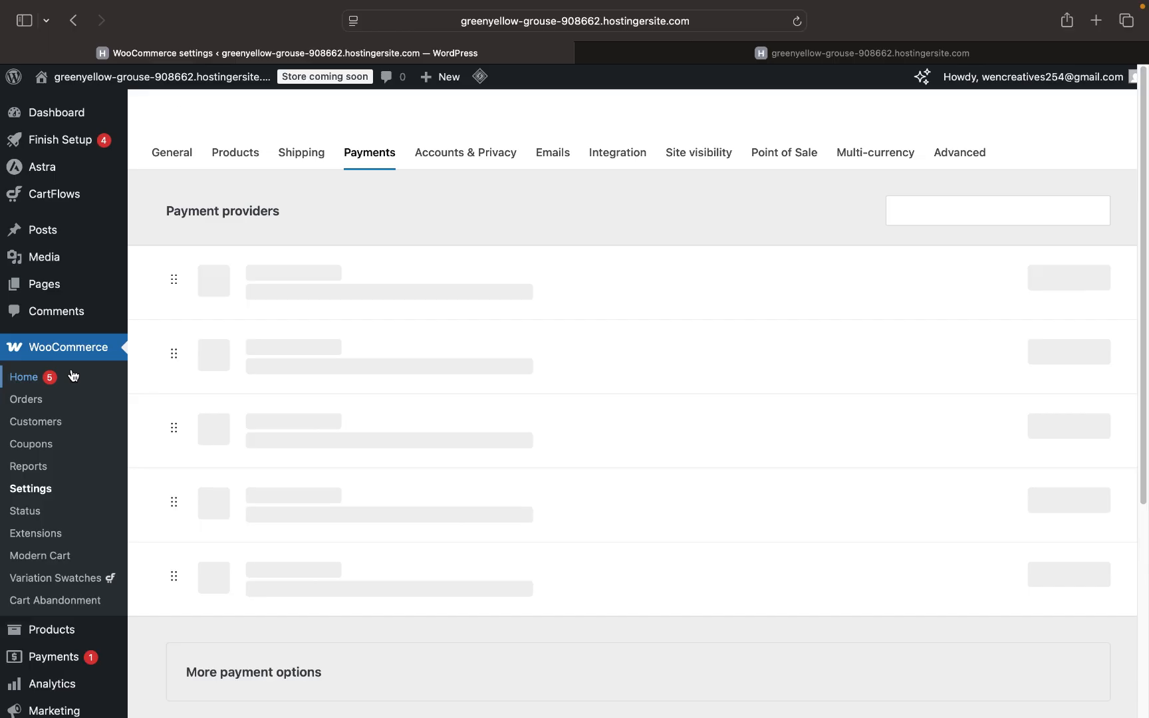
- Close the WooPayments setup and open the Analytics Overview page
scroll(43, 523, down, 5)
mouse_move(46, 524)
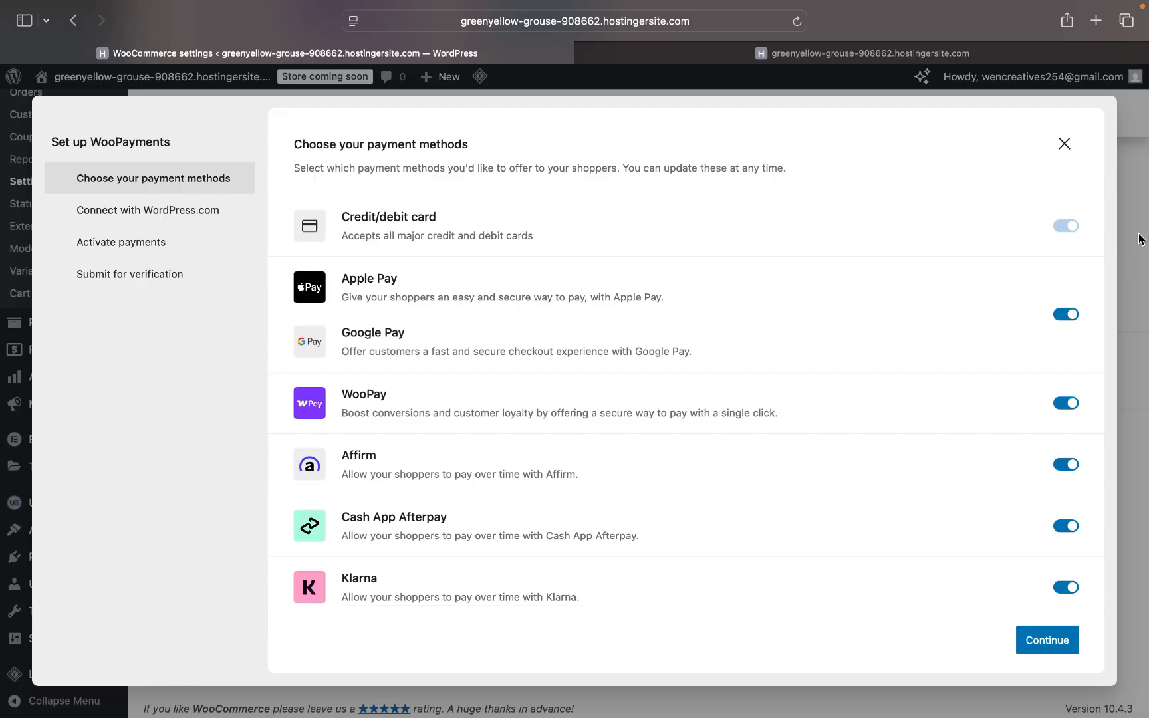
click(1064, 143)
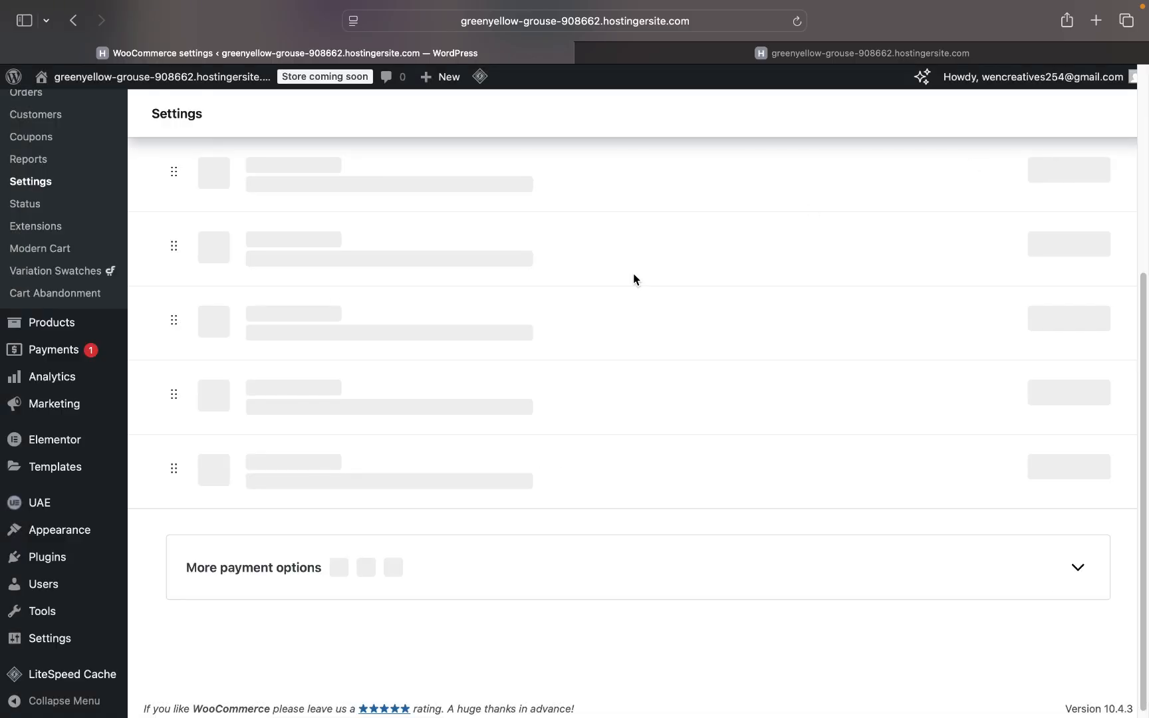
mouse_move(67, 385)
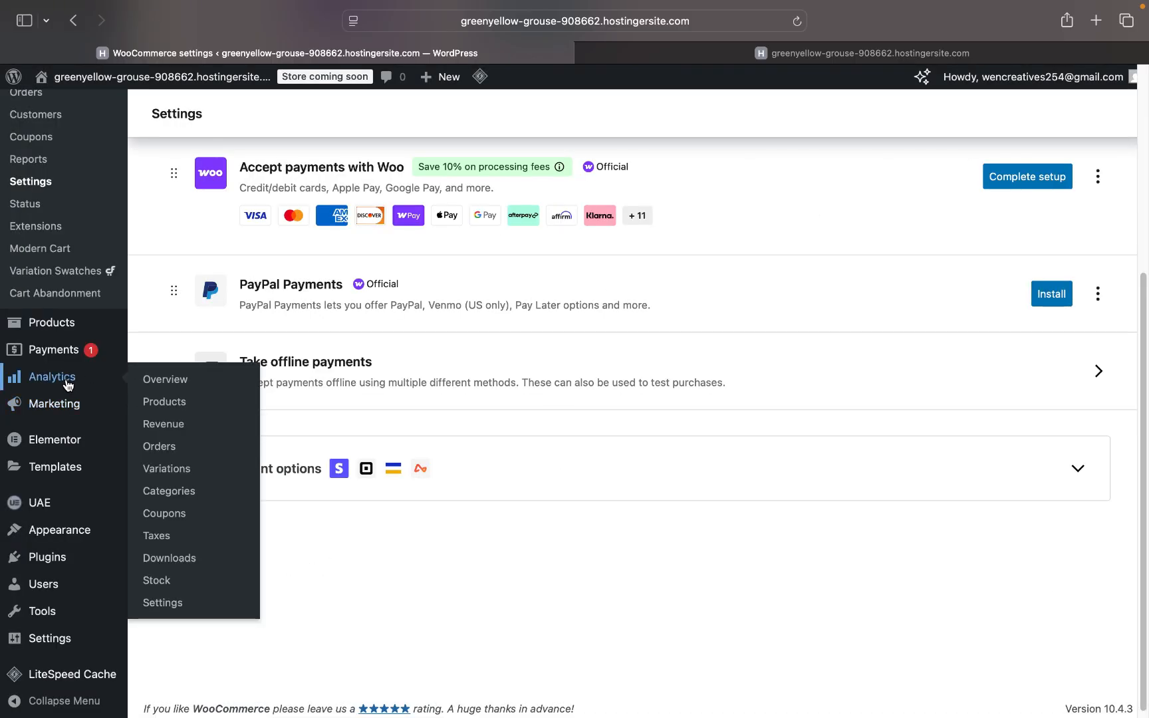
click(68, 385)
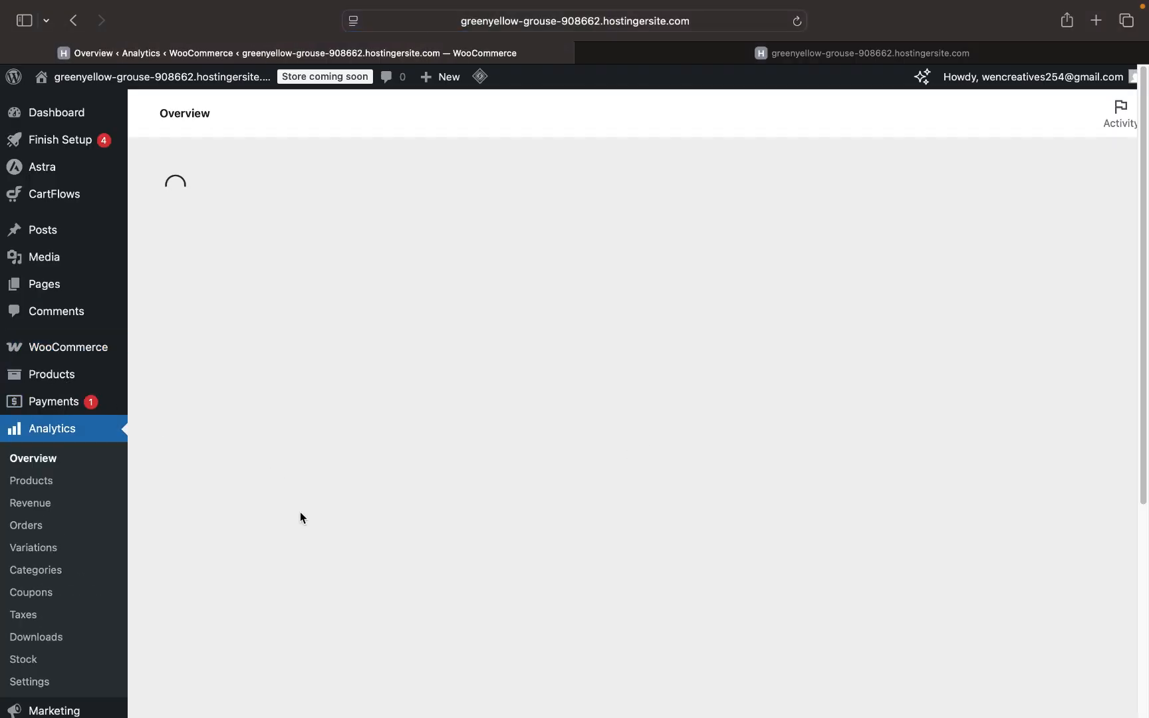
- Scroll through the Analytics charts showing no sales, then open the Marketing overview
scroll(300, 518, down, 3)
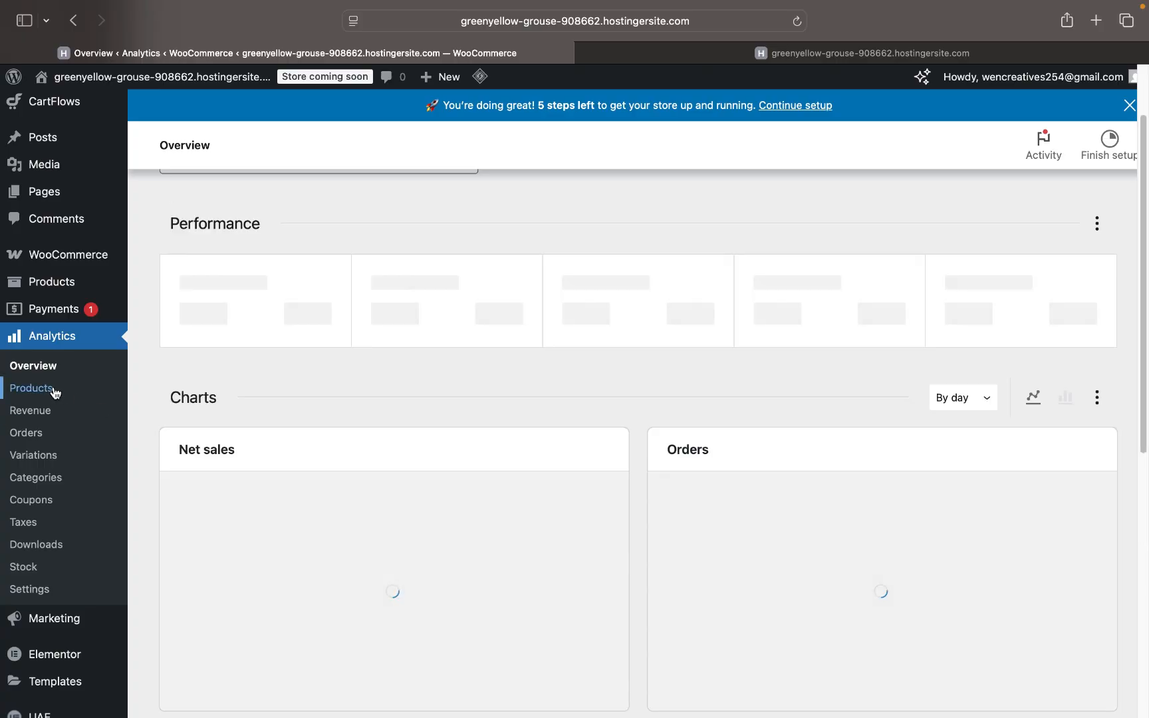
scroll(390, 501, down, 5)
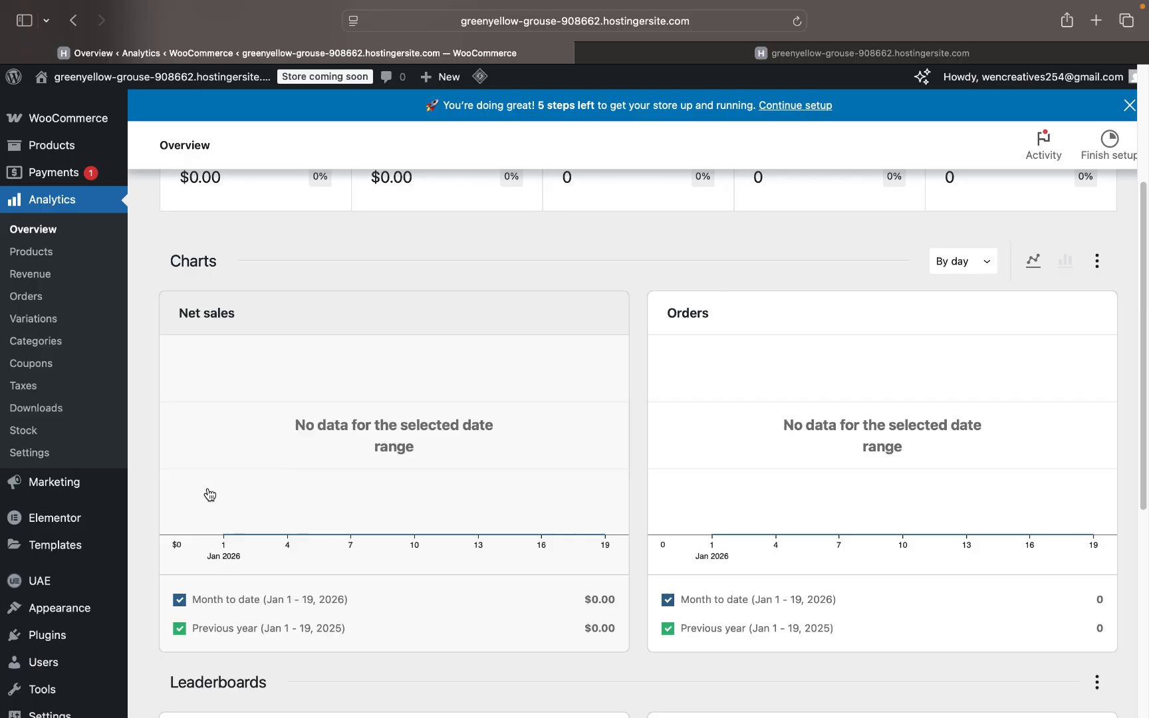
scroll(207, 492, down, 5)
scroll(207, 493, up, 3)
scroll(210, 494, up, 1)
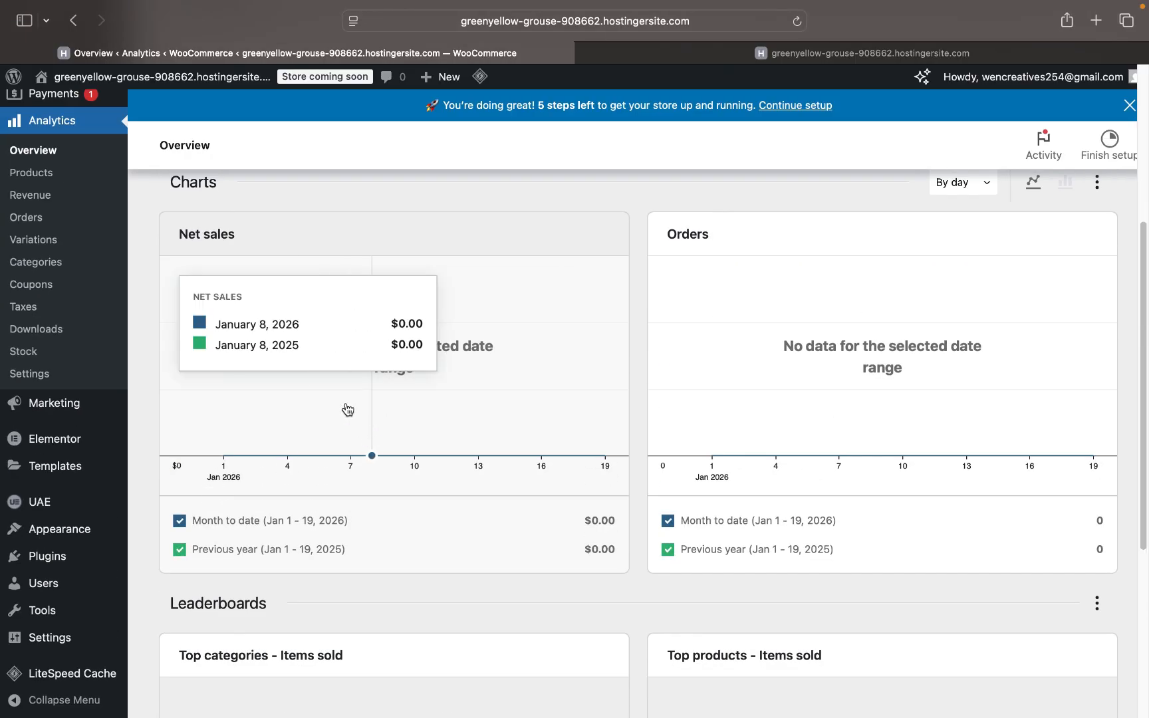
mouse_move(78, 408)
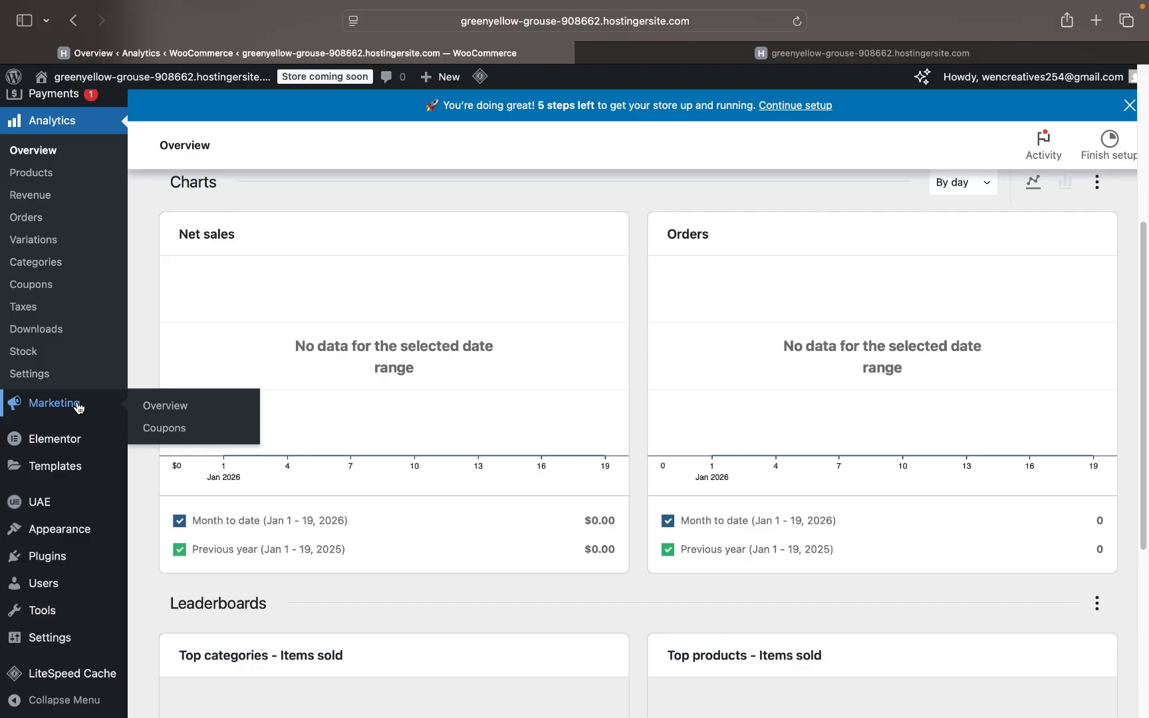
click(70, 403)
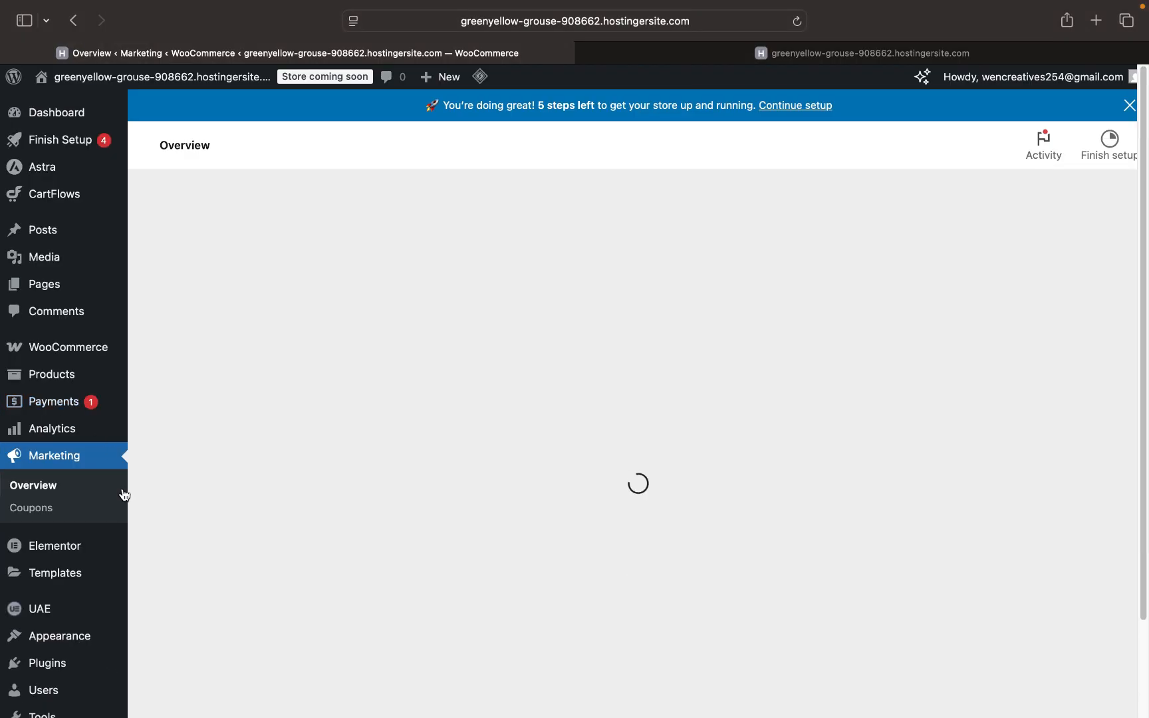
- Scroll through the sales channel extensions listed in Marketing Overview's Channels section
scroll(121, 493, down, 1)
mouse_move(89, 490)
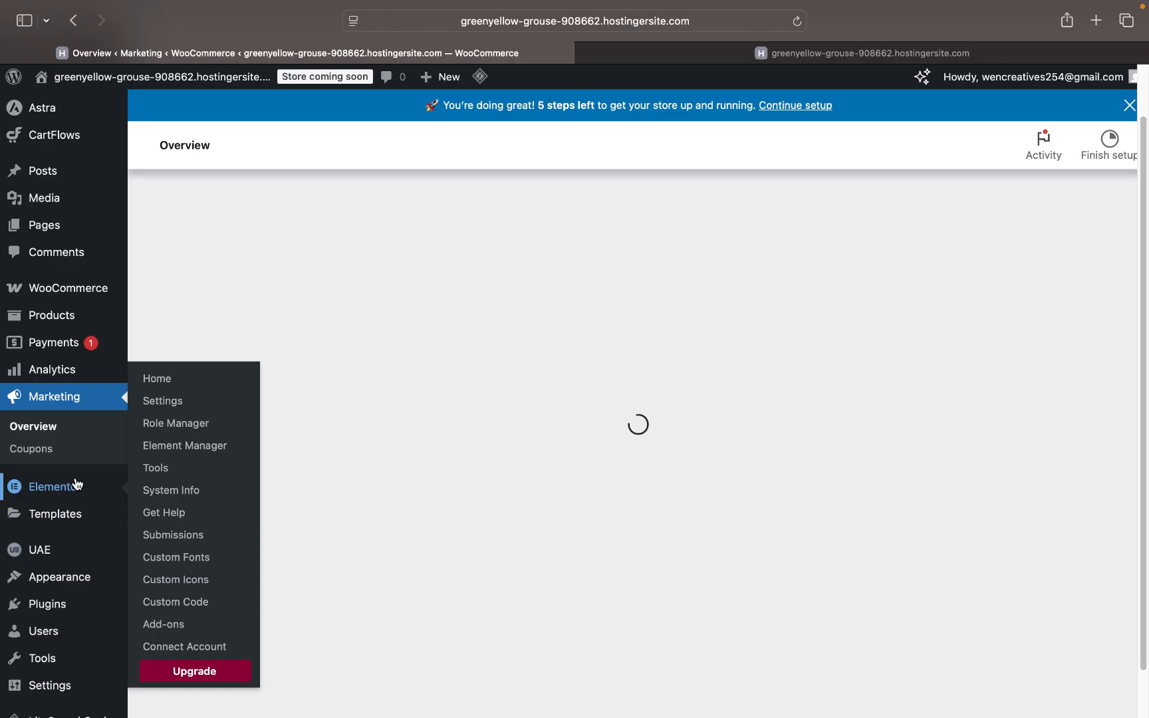
scroll(69, 477, down, 1)
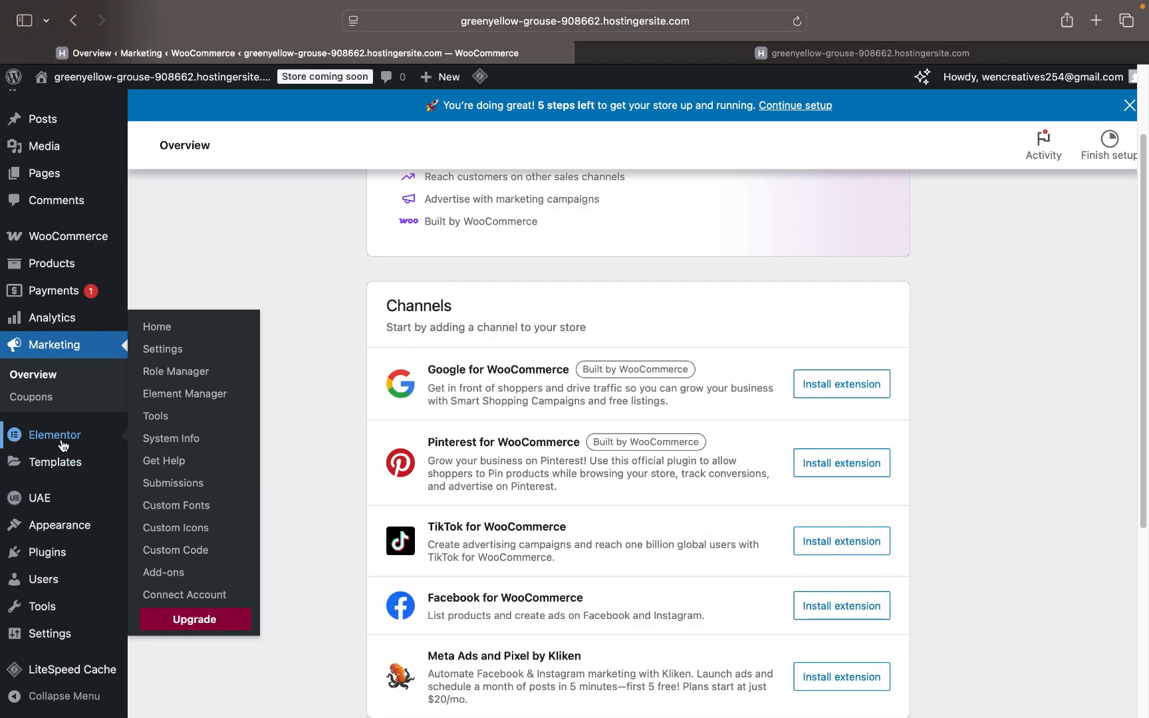
scroll(64, 446, down, 1)
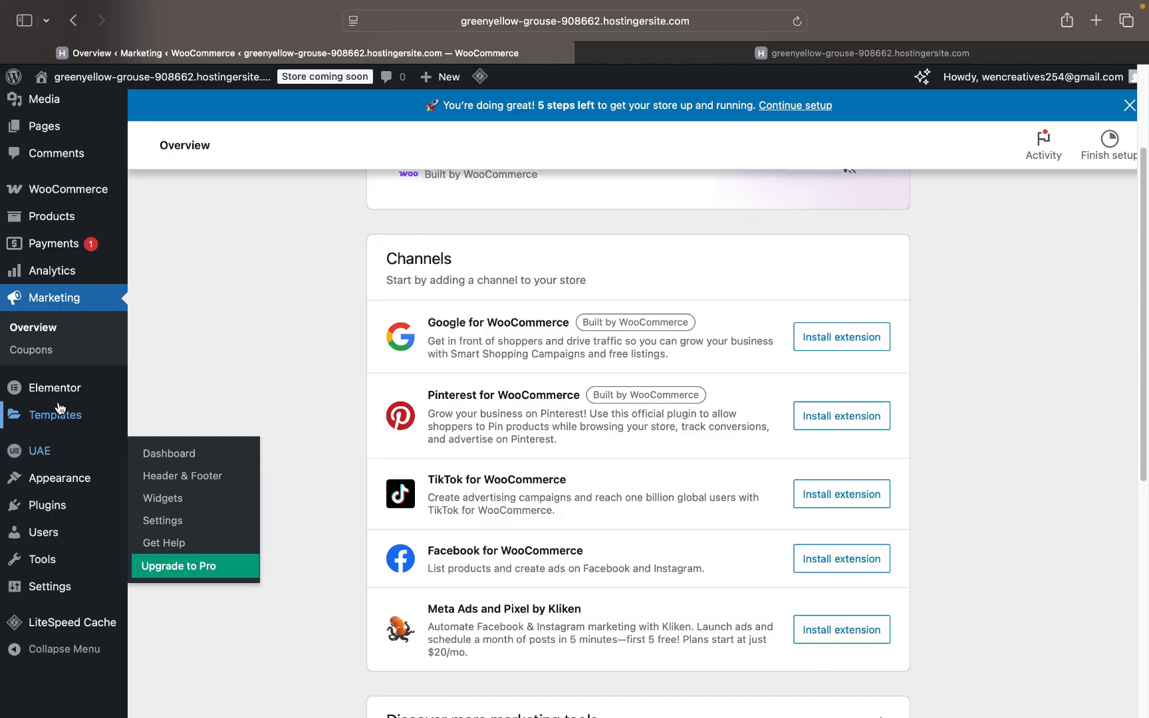
- Go to the Installed Plugins list from the admin sidebar
mouse_move(54, 416)
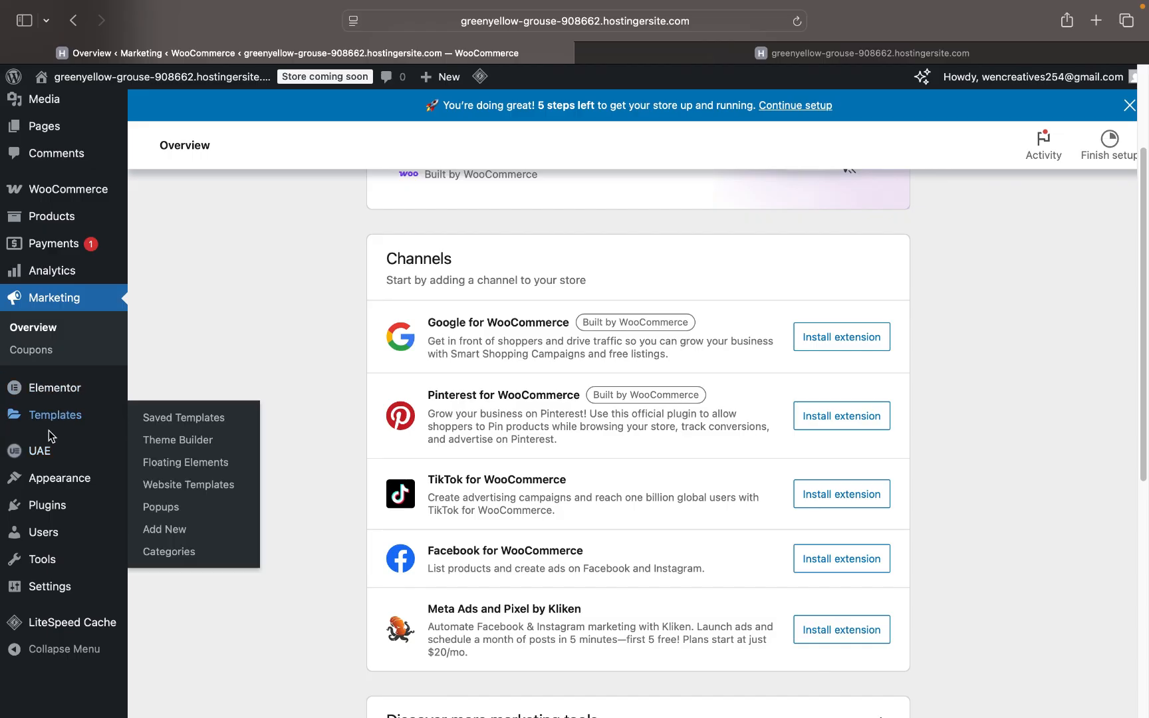
mouse_move(44, 459)
scroll(58, 475, down, 1)
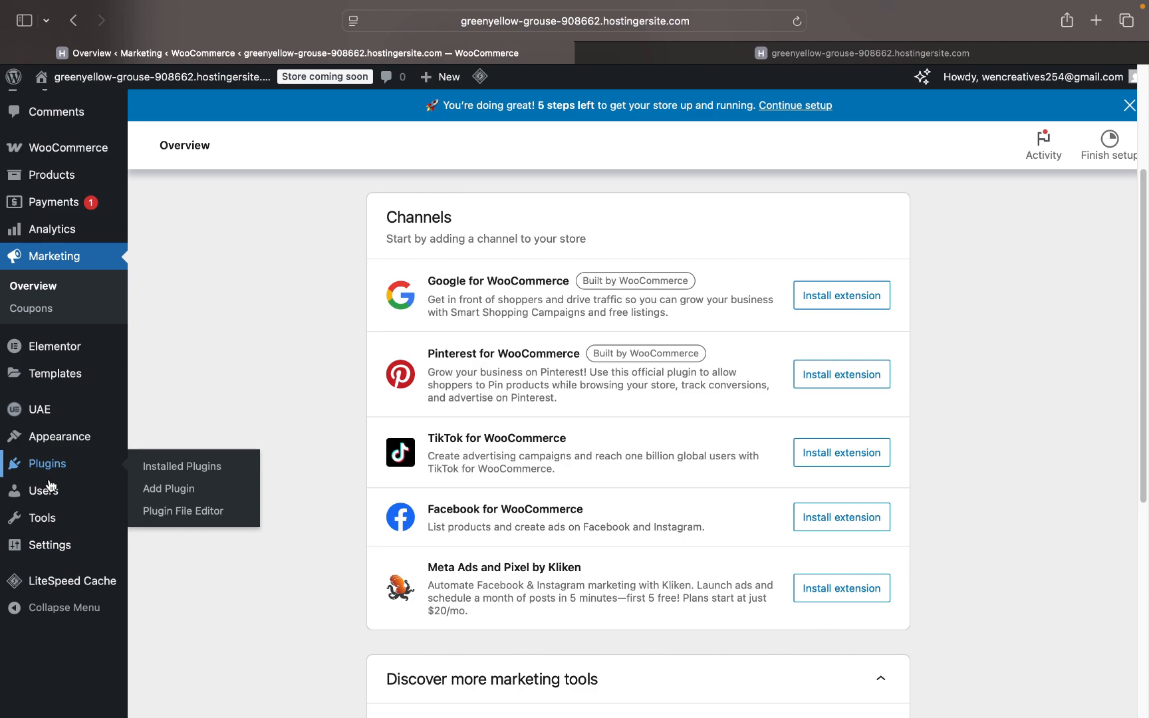
mouse_move(50, 544)
mouse_move(66, 586)
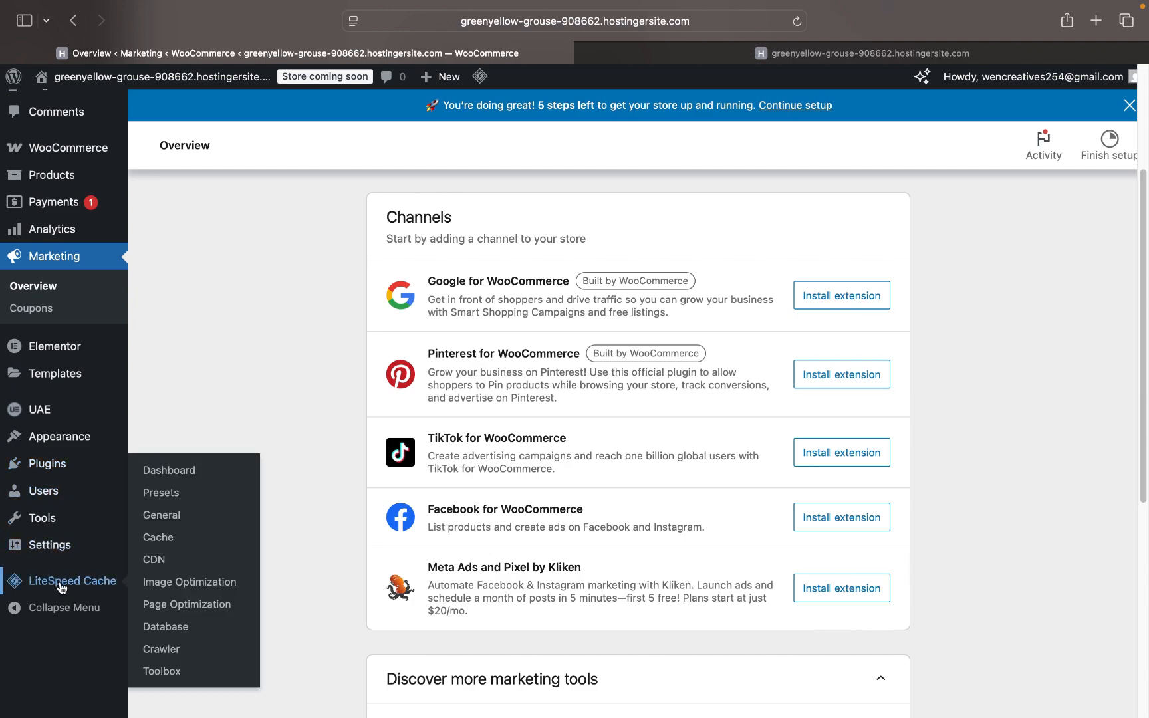
click(55, 467)
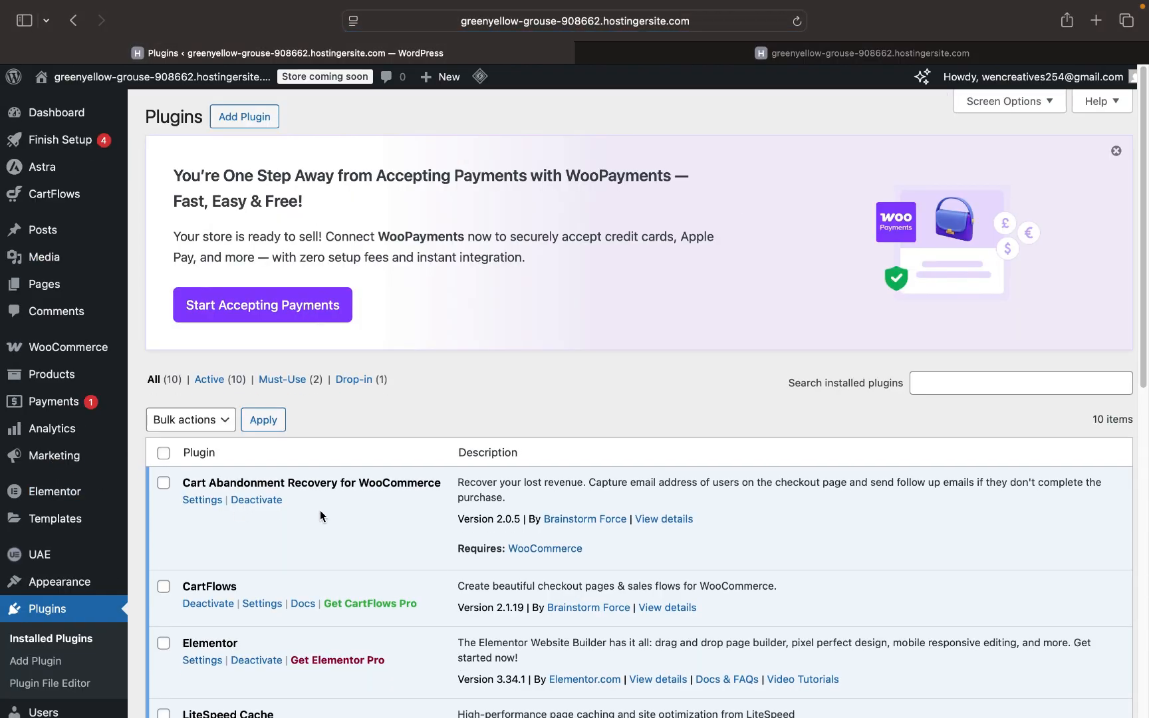
- Scroll down through all 10 active plugins to the bottom, then back up
scroll(319, 517, down, 5)
scroll(320, 511, down, 1)
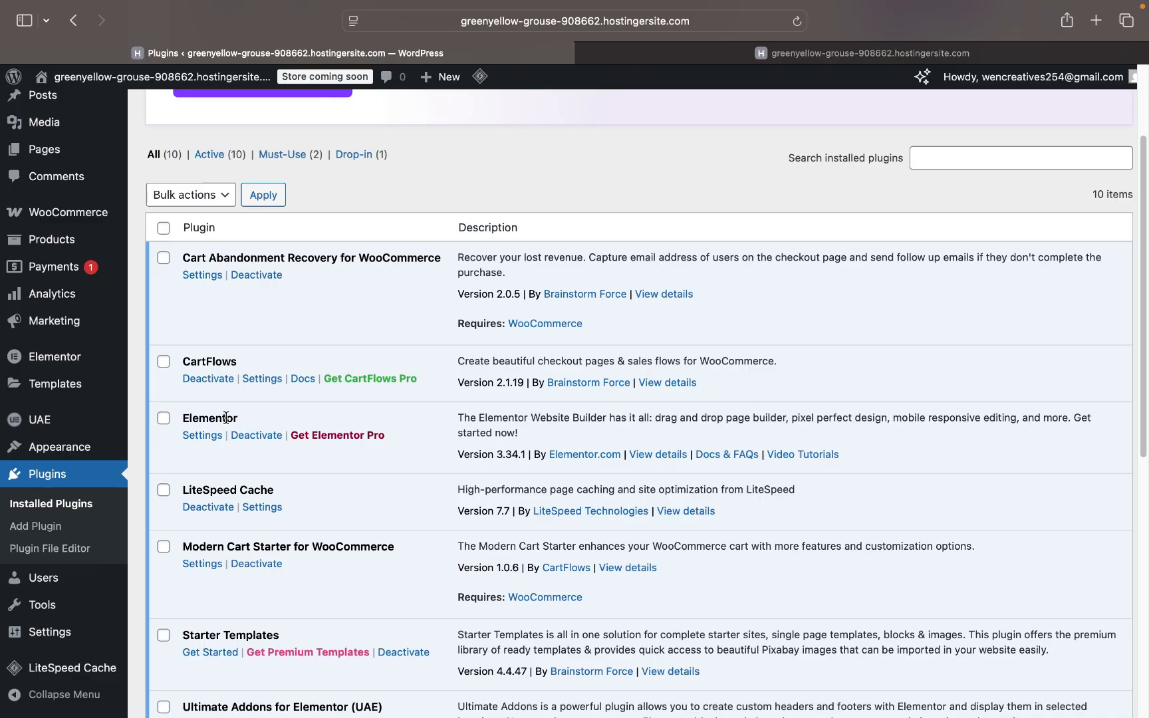
scroll(298, 532, down, 7)
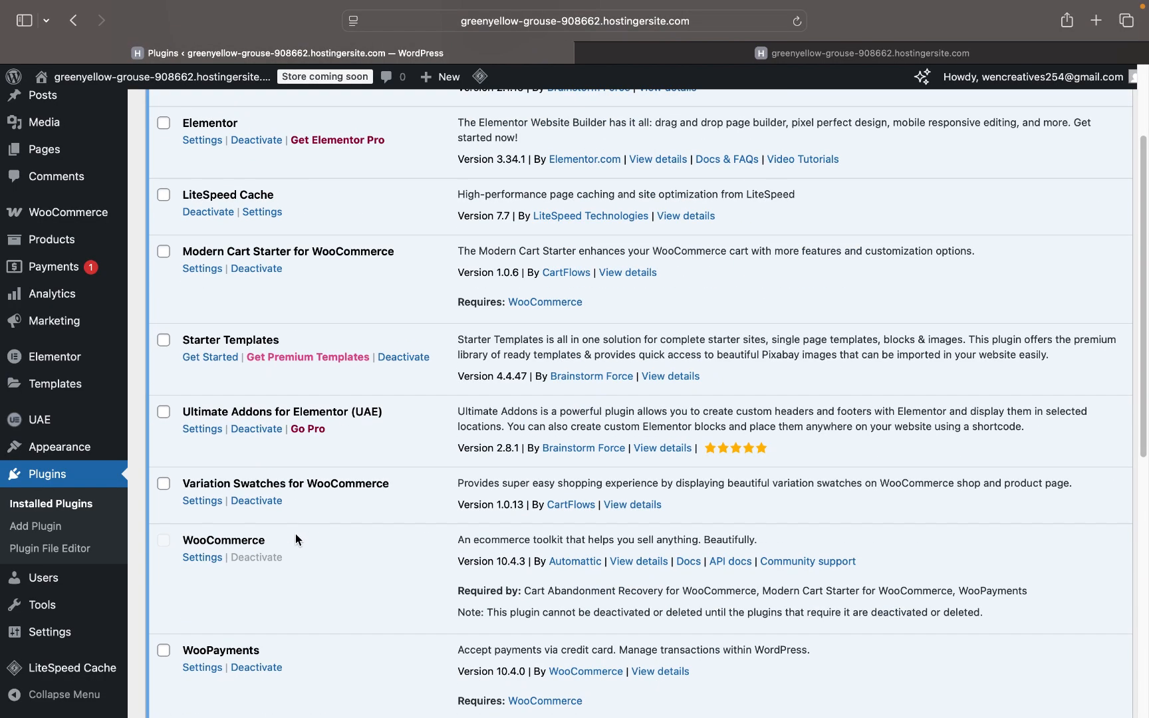
scroll(295, 539, down, 2)
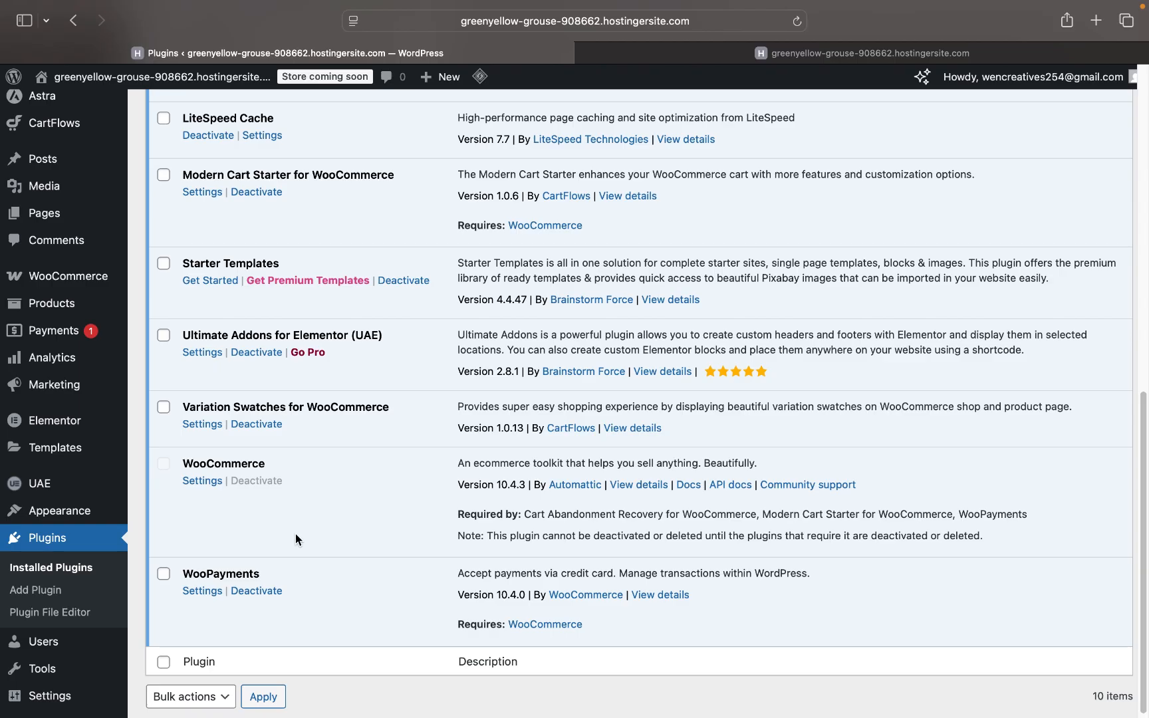
scroll(296, 534, up, 10)
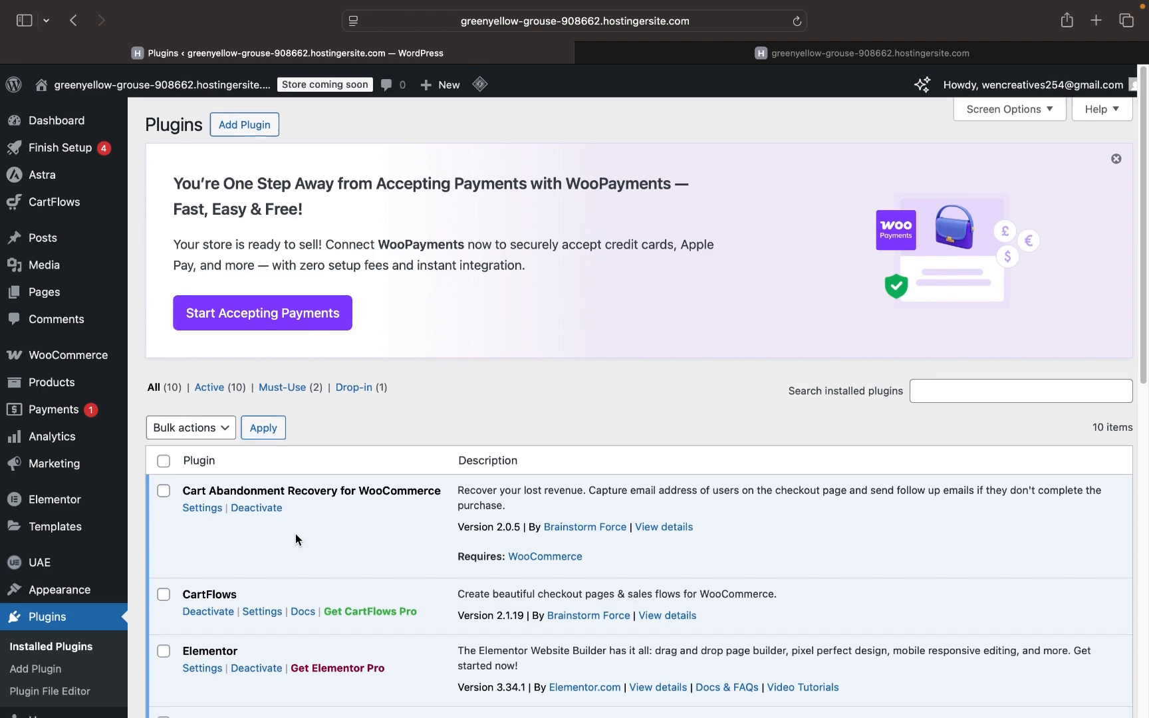
- Open the Add Plugins page and glance over its suggested plugins
click(262, 121)
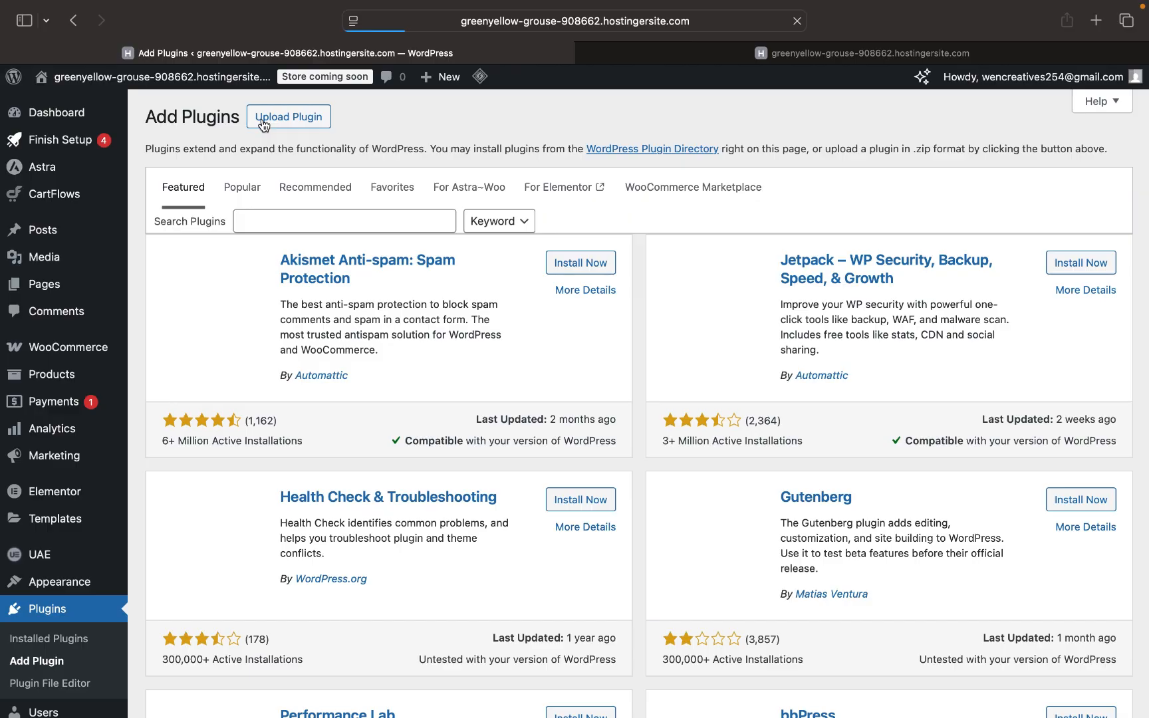
scroll(368, 432, down, 5)
scroll(368, 434, up, 10)
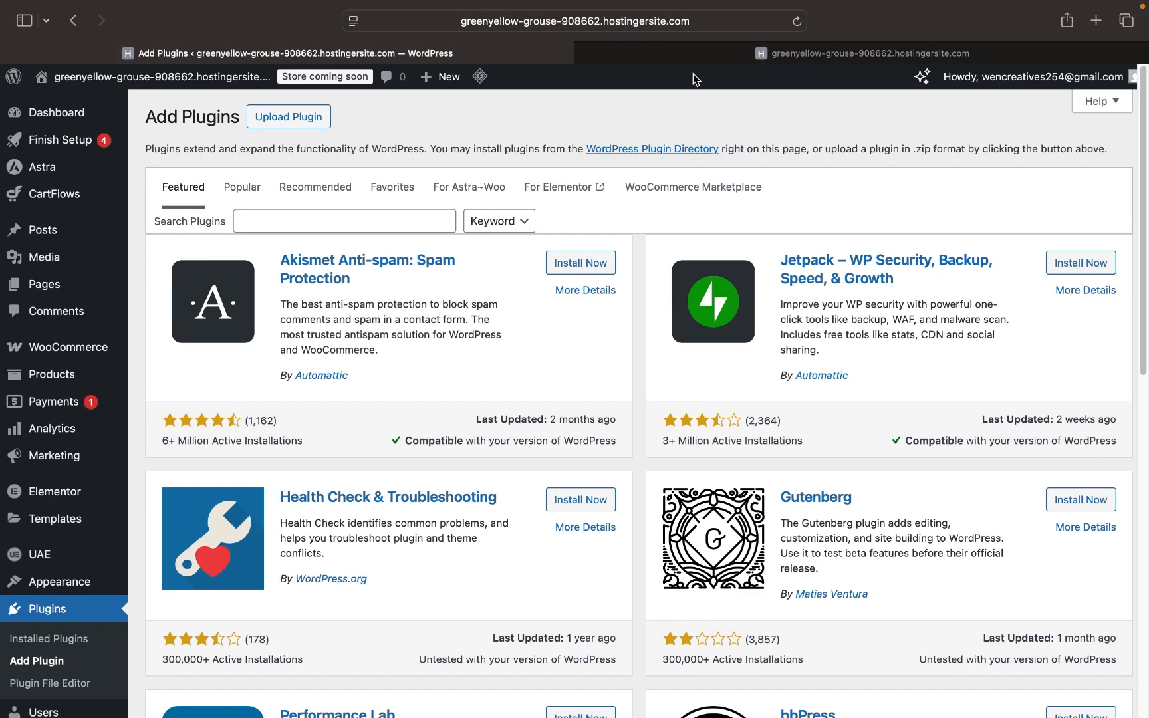
- Check the Organic Store storefront tab, then return to the Add Plugins page
click(708, 55)
scroll(534, 463, down, 1)
scroll(533, 464, up, 1)
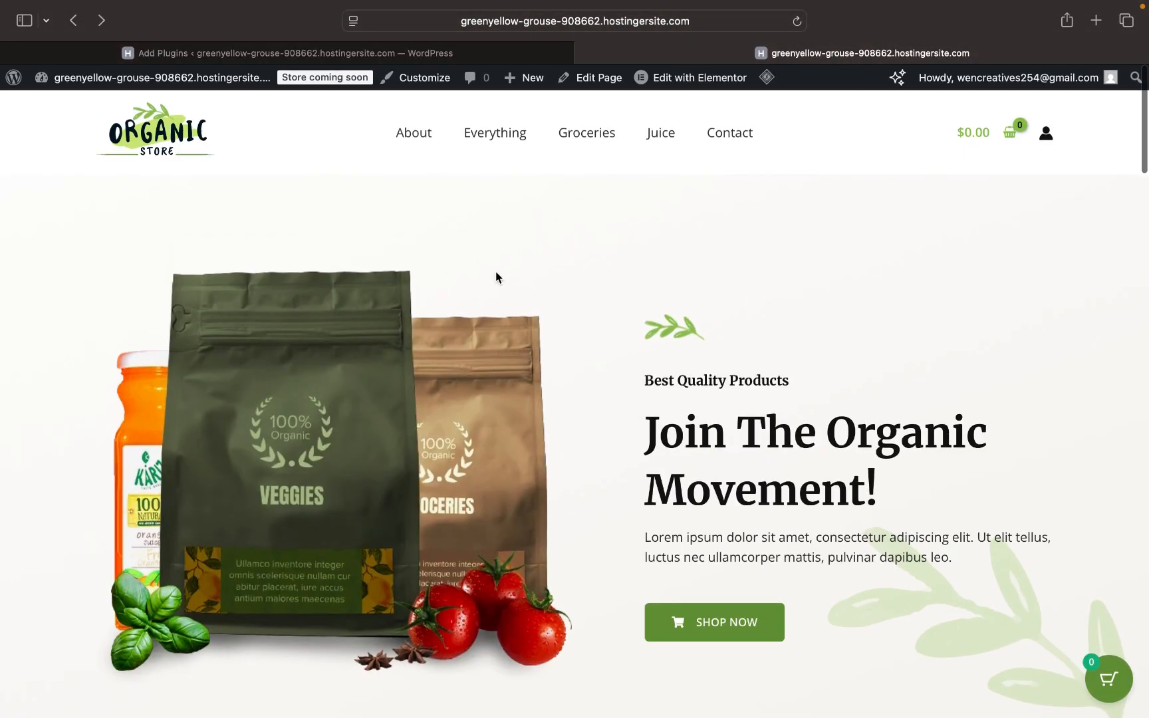
click(424, 55)
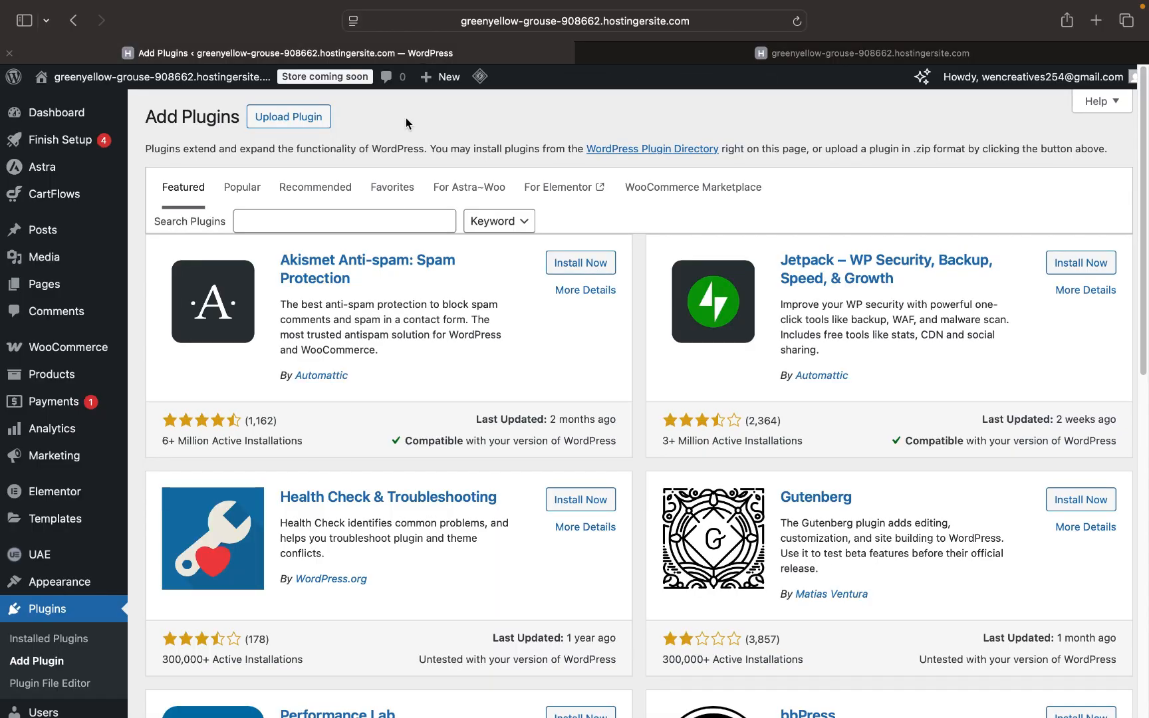
click(793, 56)
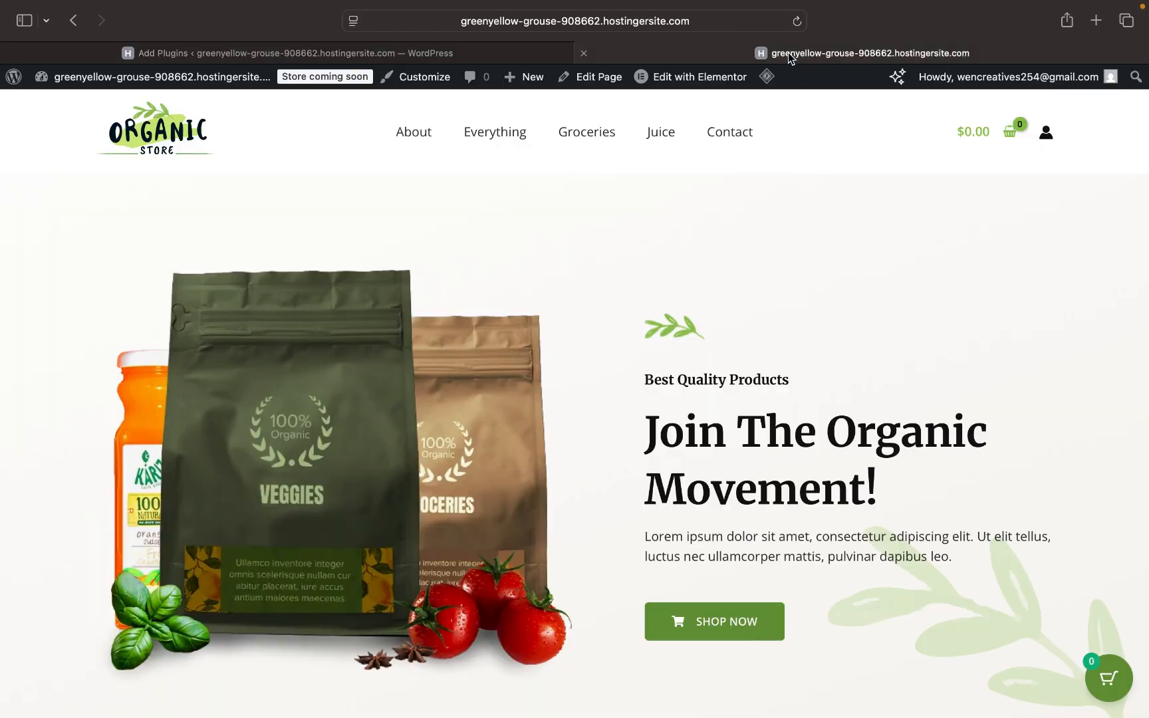
click(369, 57)
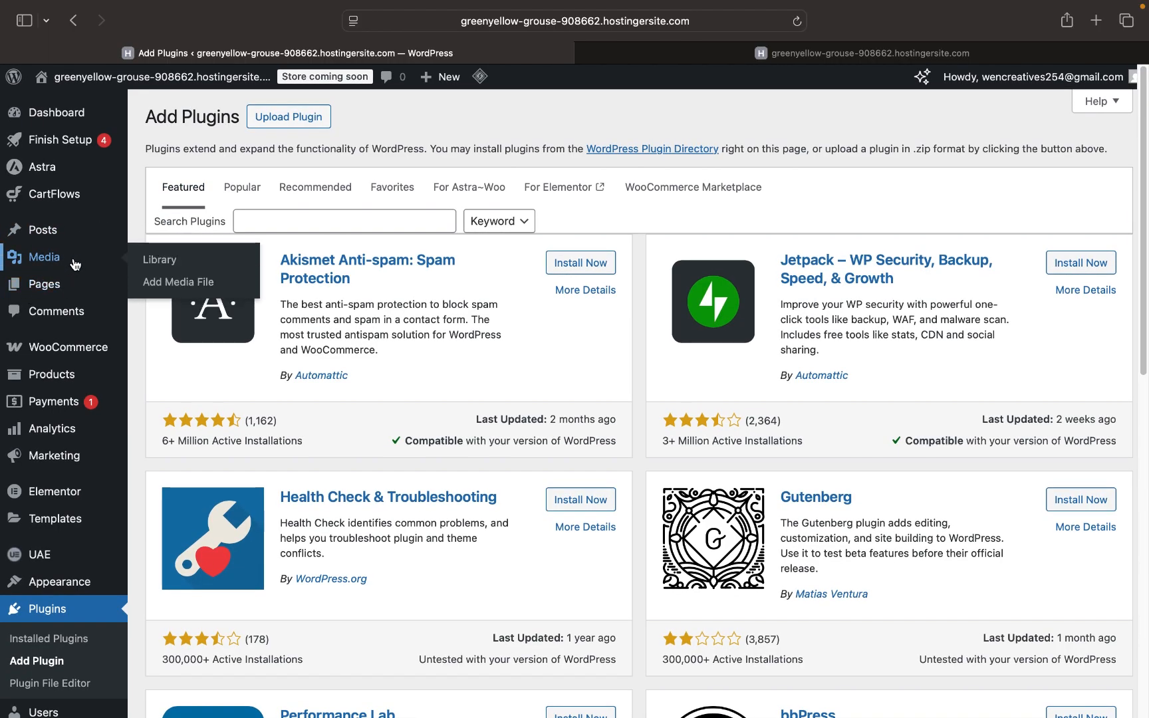
mouse_move(55, 239)
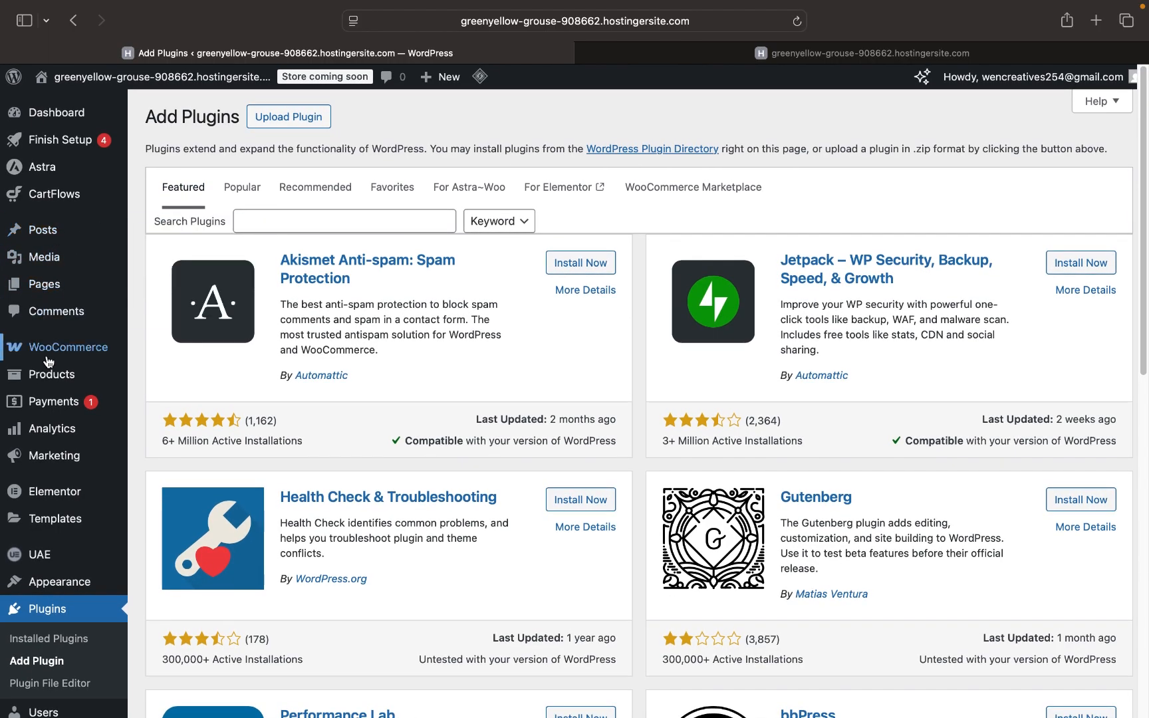
mouse_move(48, 379)
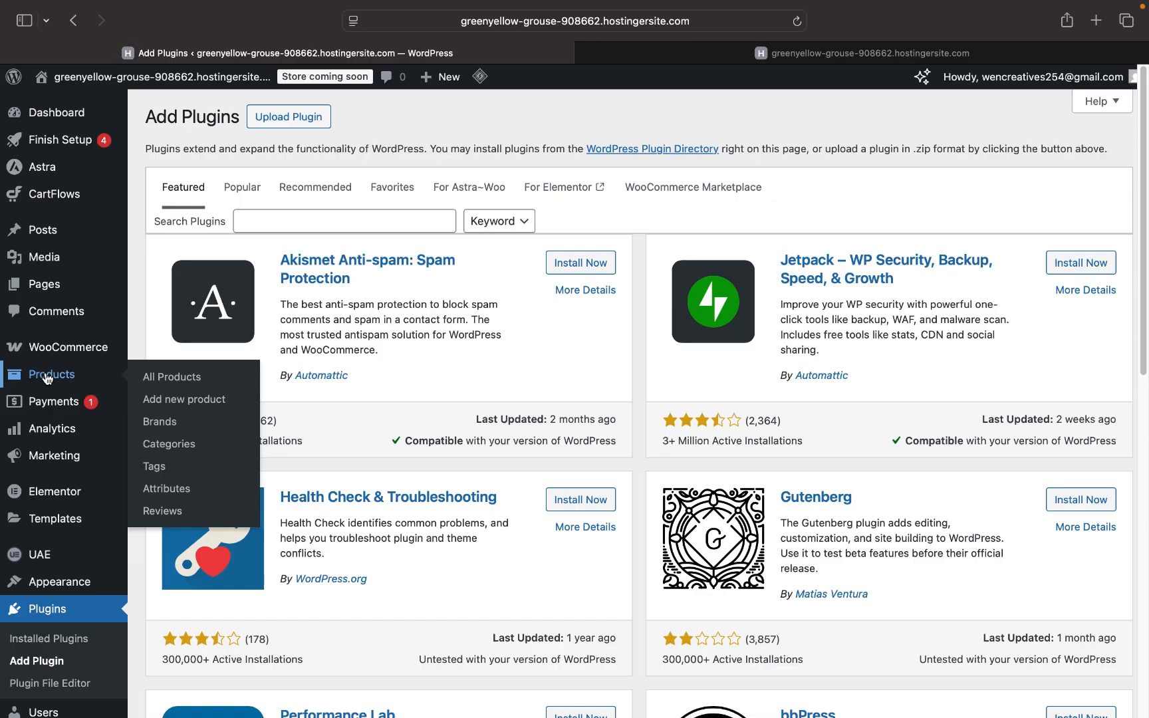
- Open Products, check the storefront's Best Selling Products, then edit Handpicked Red Chillies
click(47, 379)
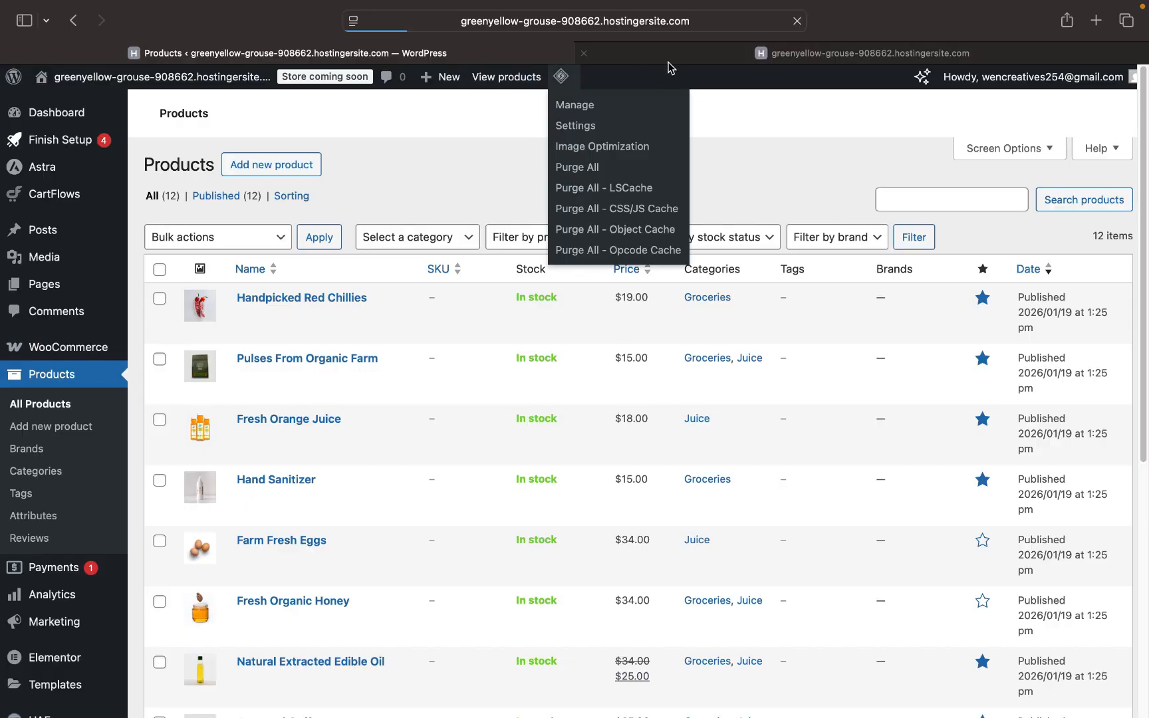
click(671, 60)
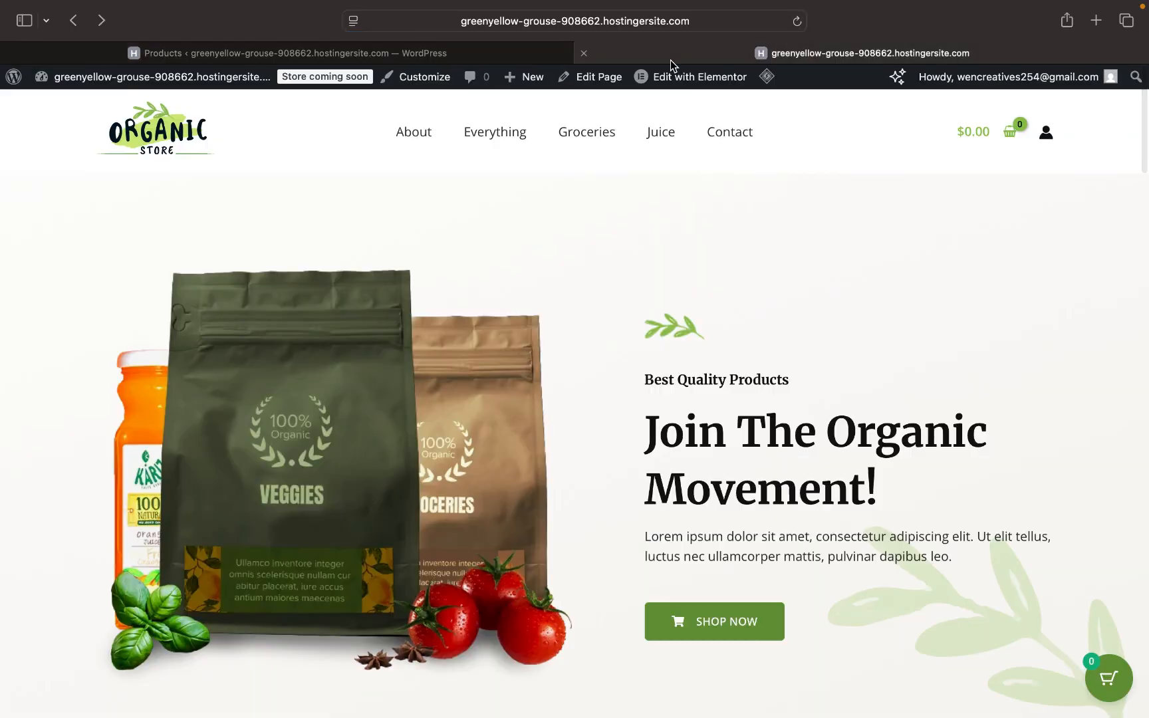
scroll(584, 350, down, 15)
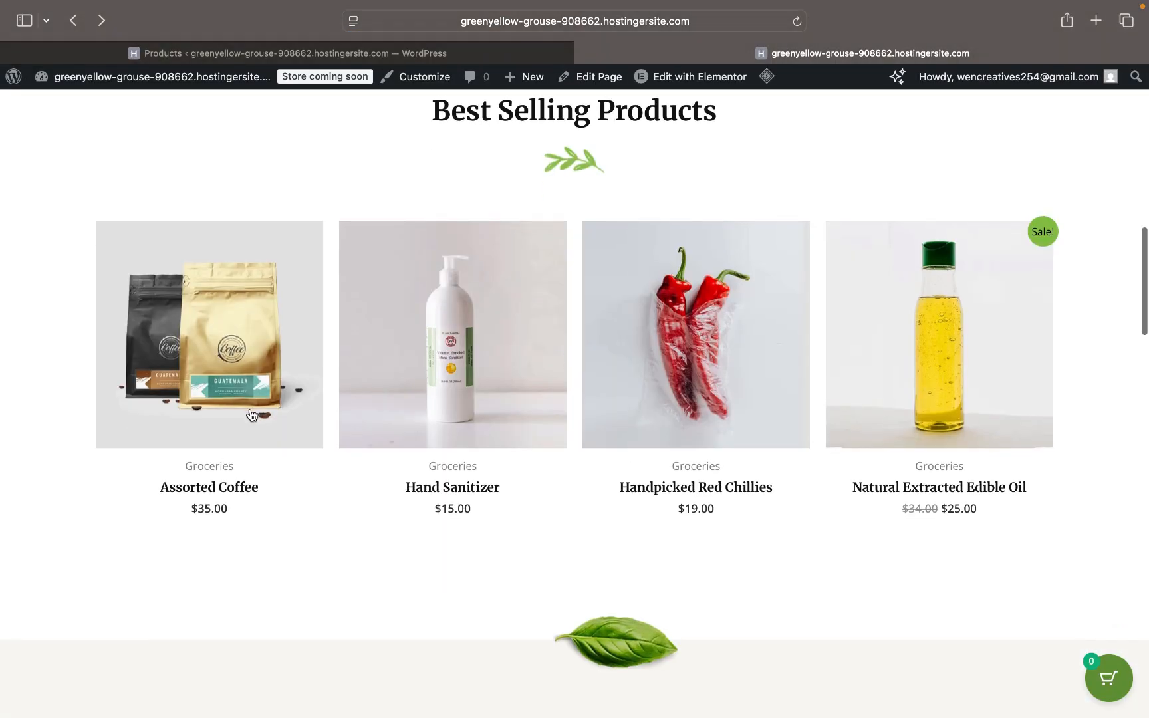
click(473, 54)
scroll(483, 397, down, 4)
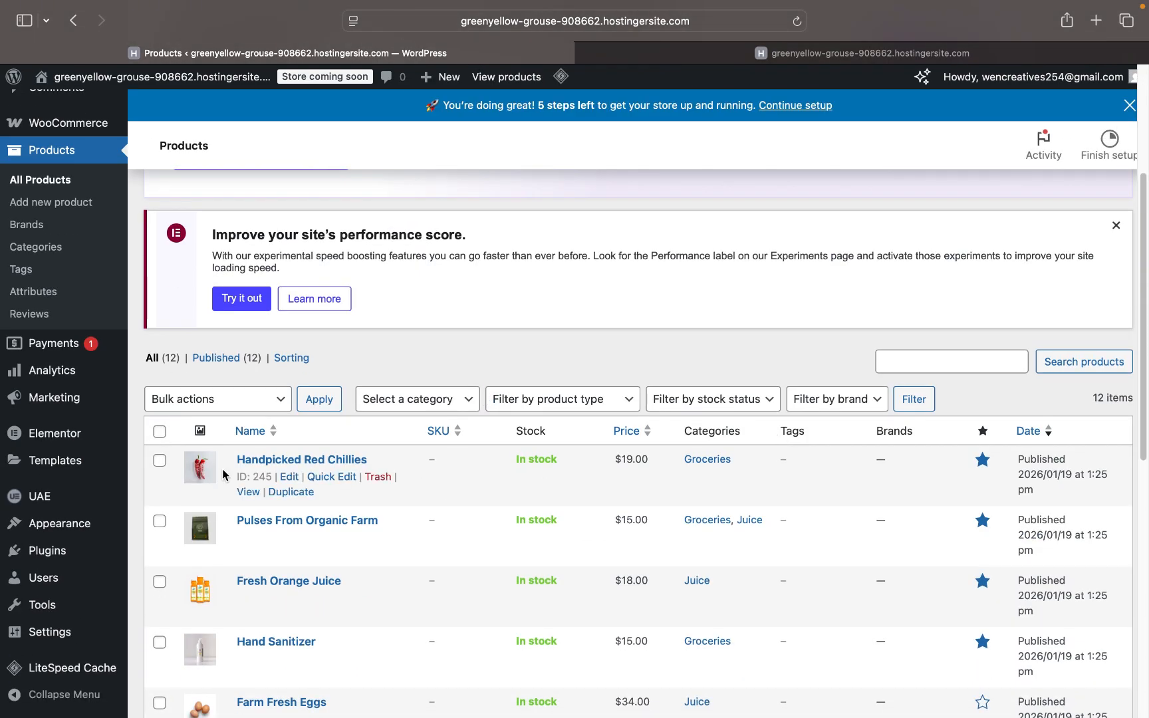
click(290, 479)
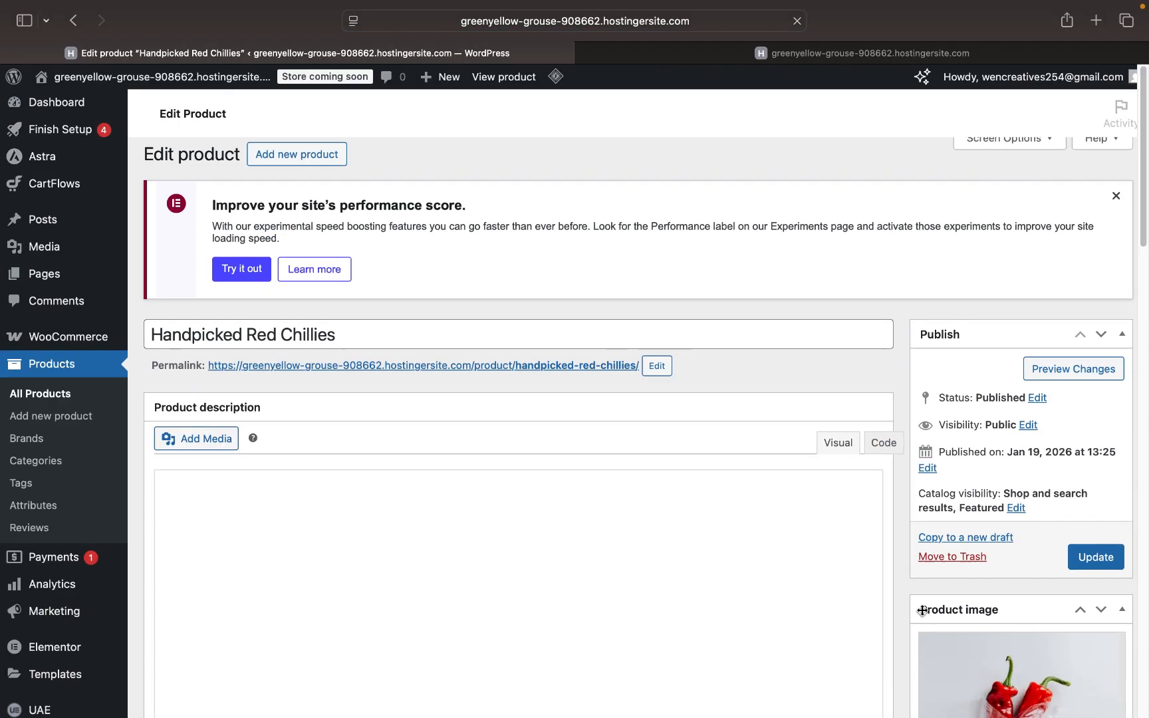
- View the live store's best sellers, then return to the chillies edit screen
scroll(793, 562, down, 3)
scroll(923, 615, down, 4)
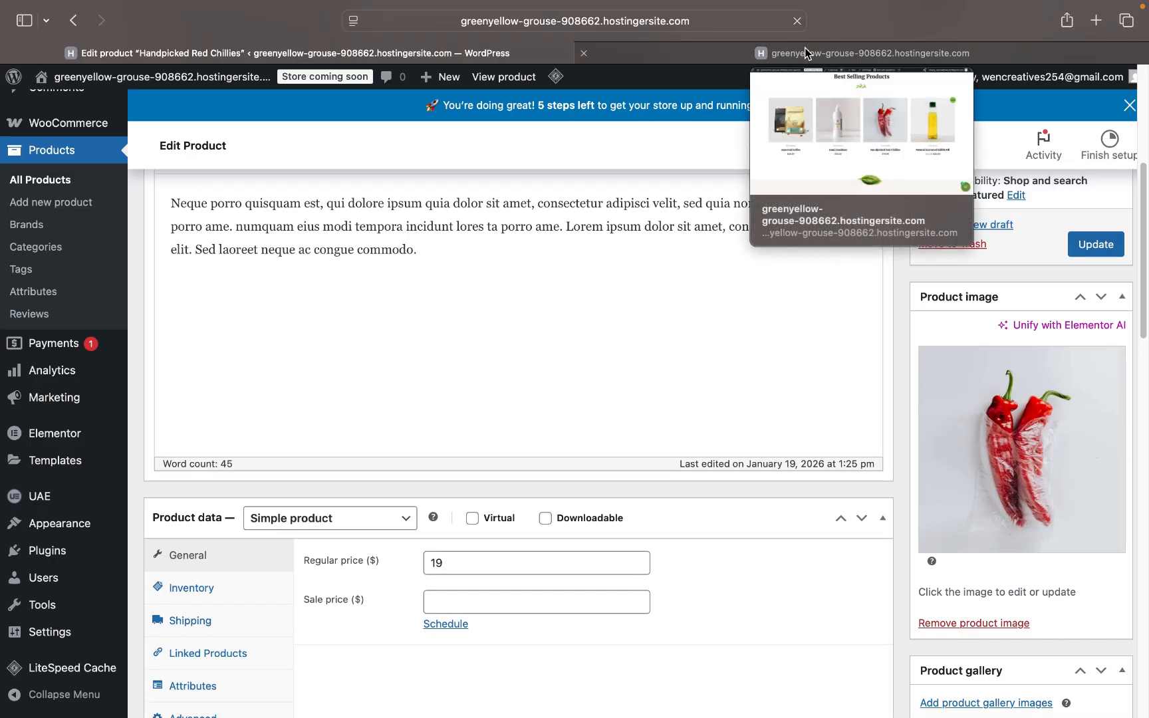
click(805, 53)
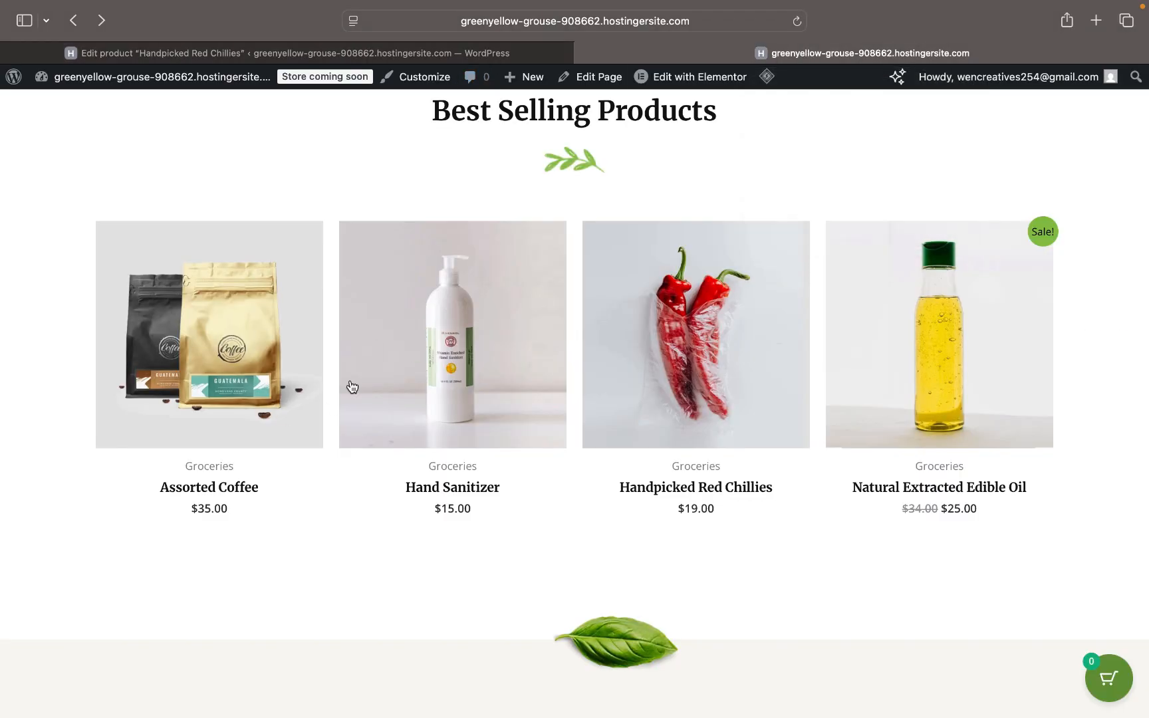
scroll(364, 353, down, 7)
scroll(365, 354, up, 15)
scroll(364, 350, up, 5)
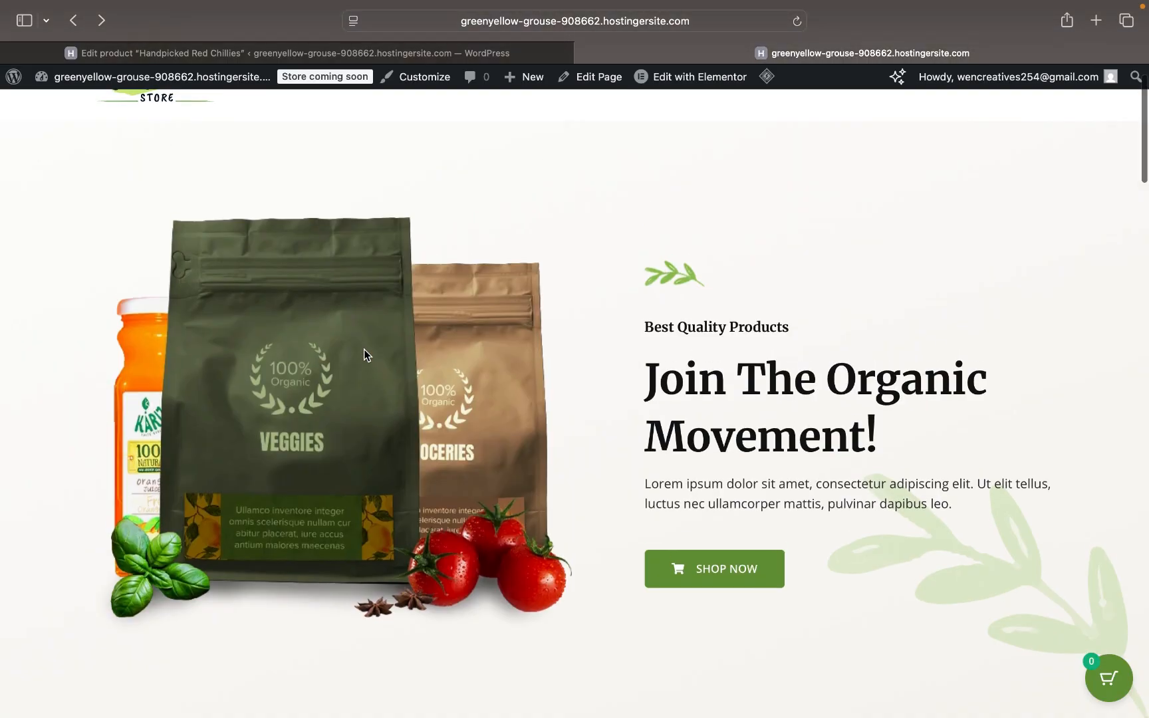
click(407, 53)
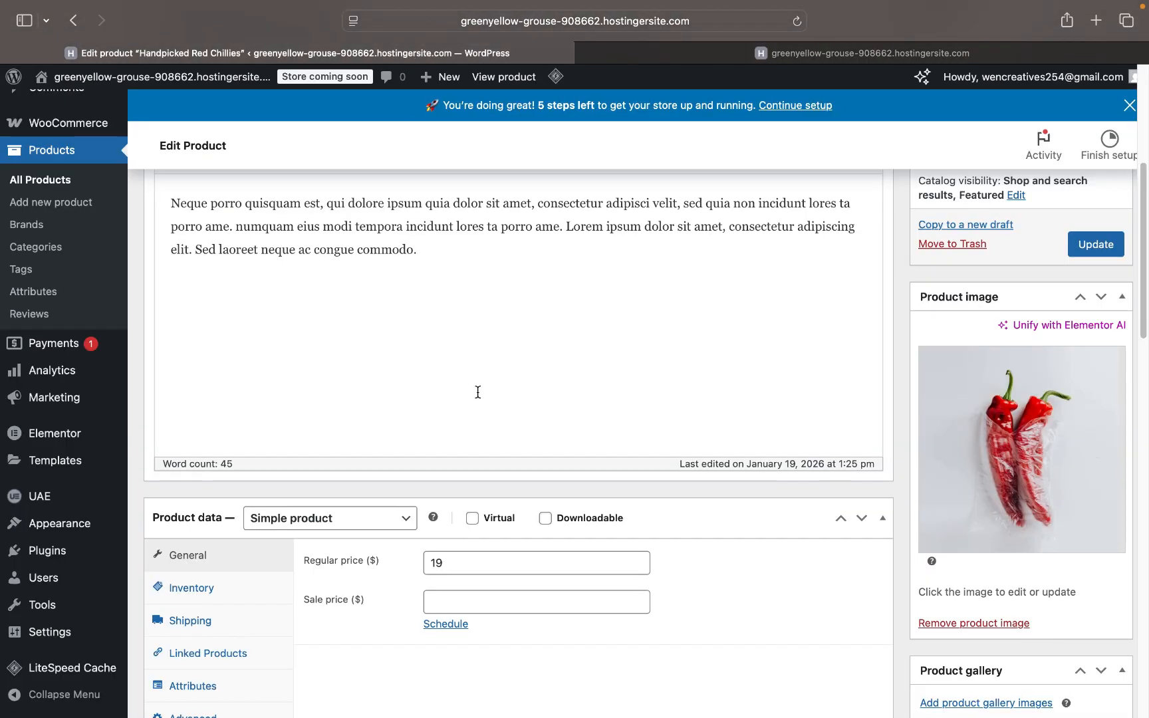
- Place the caret at the end of the chillies description and drag-select its text
scroll(477, 392, up, 3)
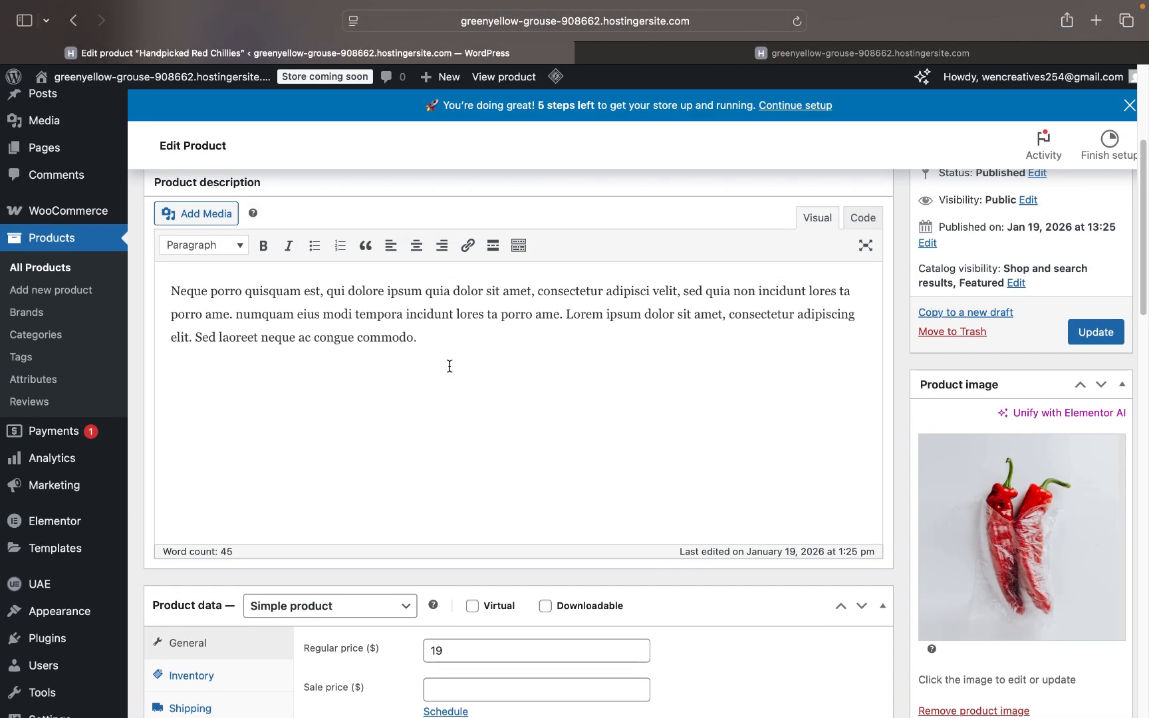
click(431, 341)
drag(405, 337, 164, 279)
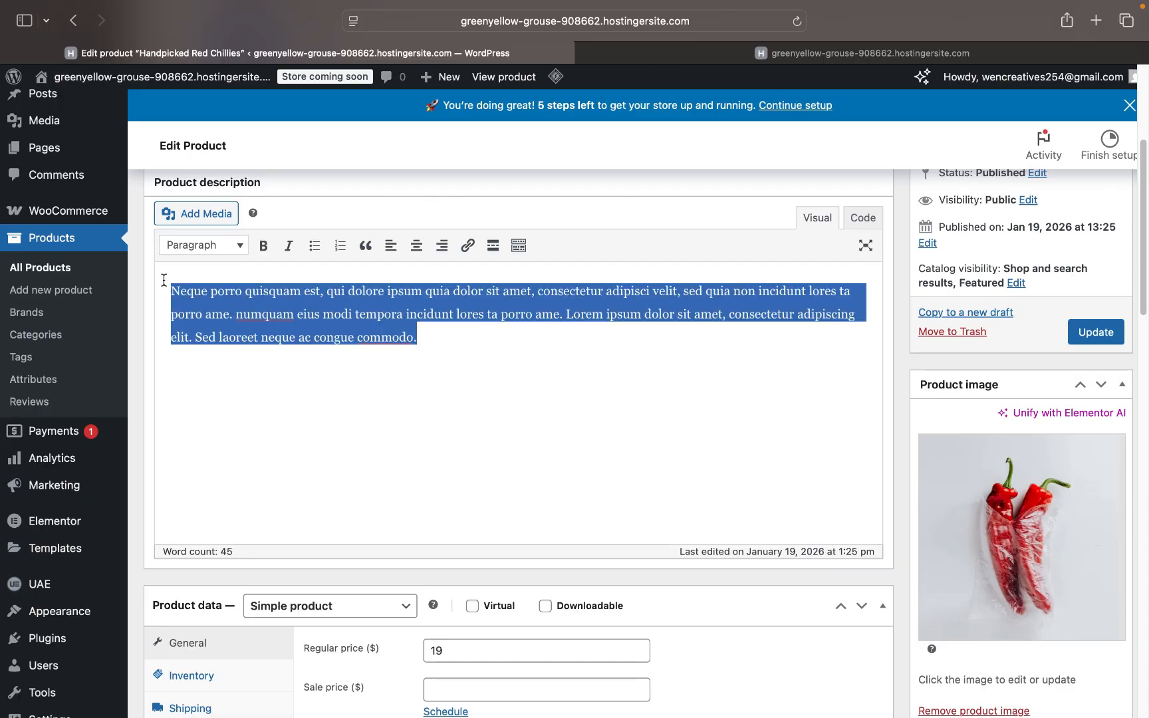
scroll(466, 459, down, 5)
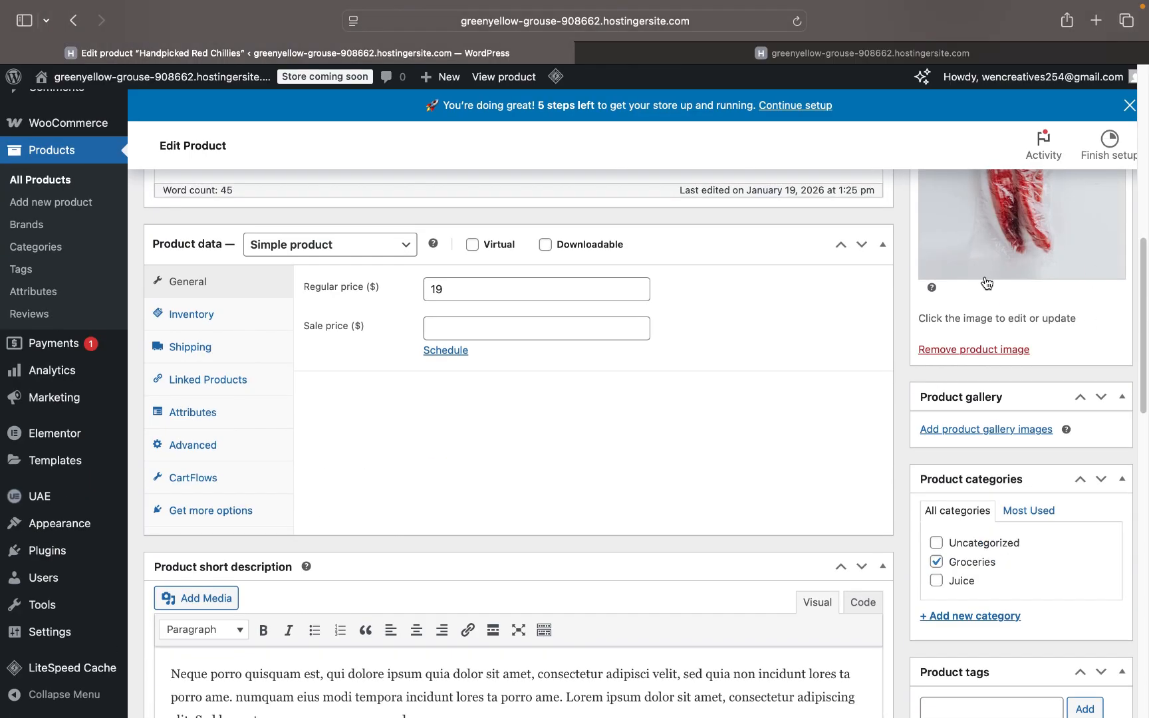
scroll(821, 344, up, 5)
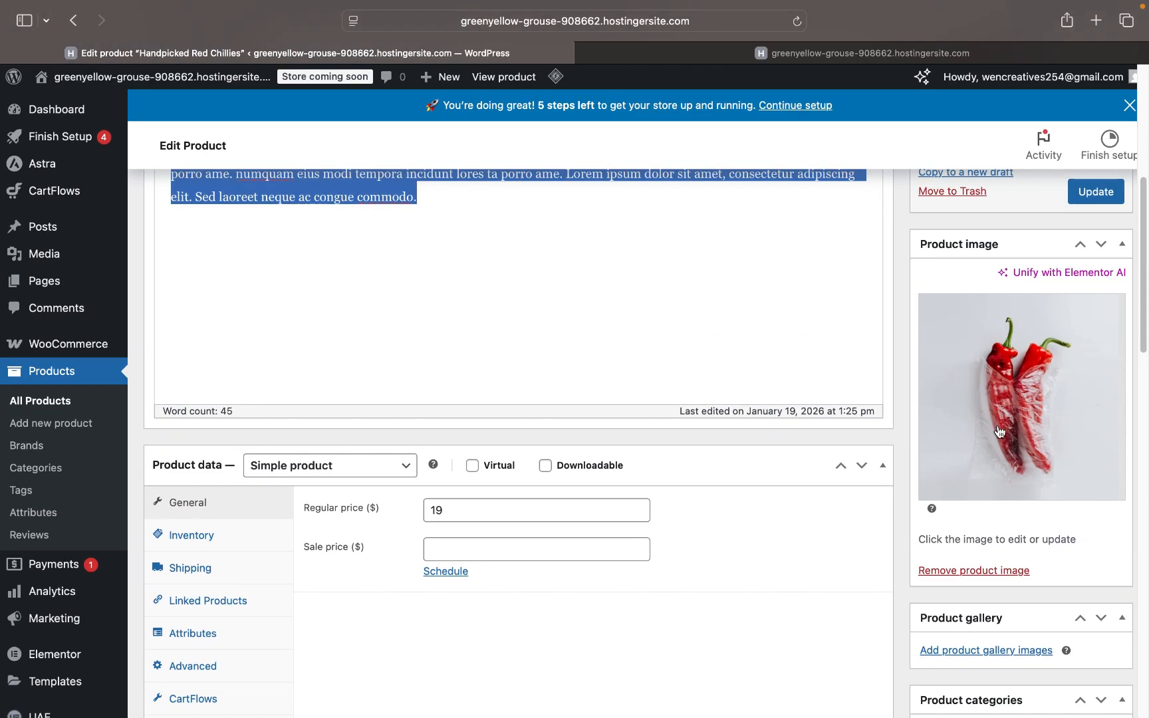
scroll(1037, 345, up, 2)
- Open the $19.00 Handpicked Red Chillies storefront page, then return to its edit screen
click(830, 56)
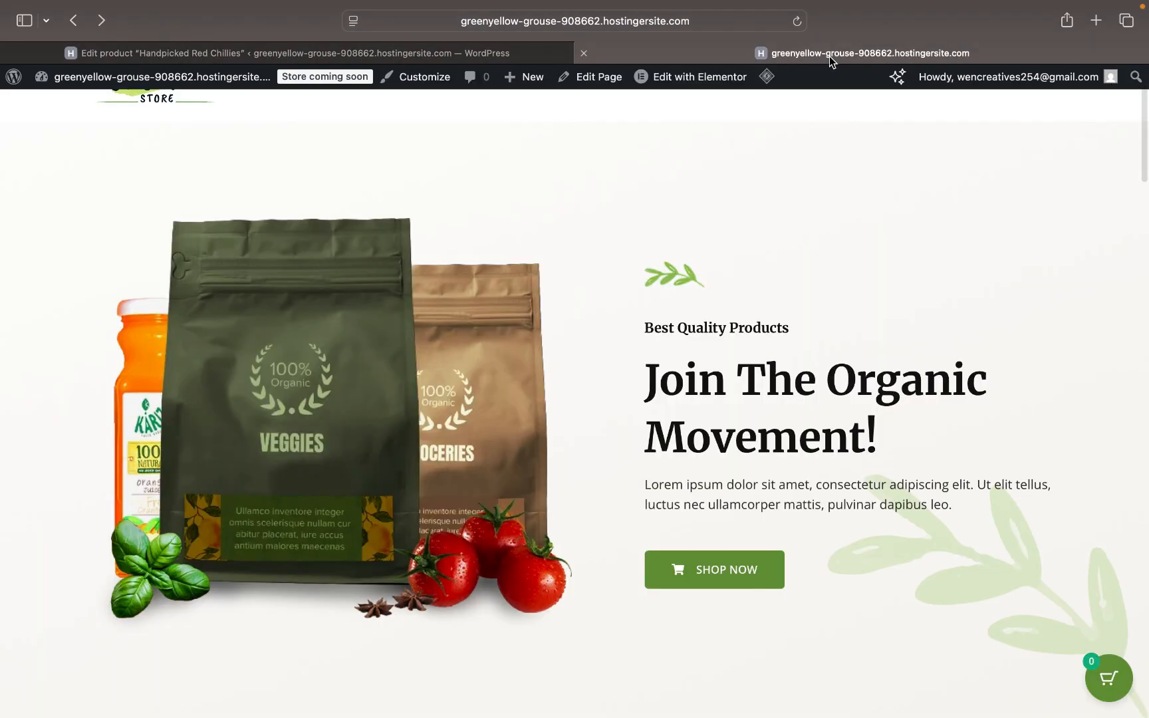
scroll(732, 403, down, 10)
scroll(732, 403, down, 1)
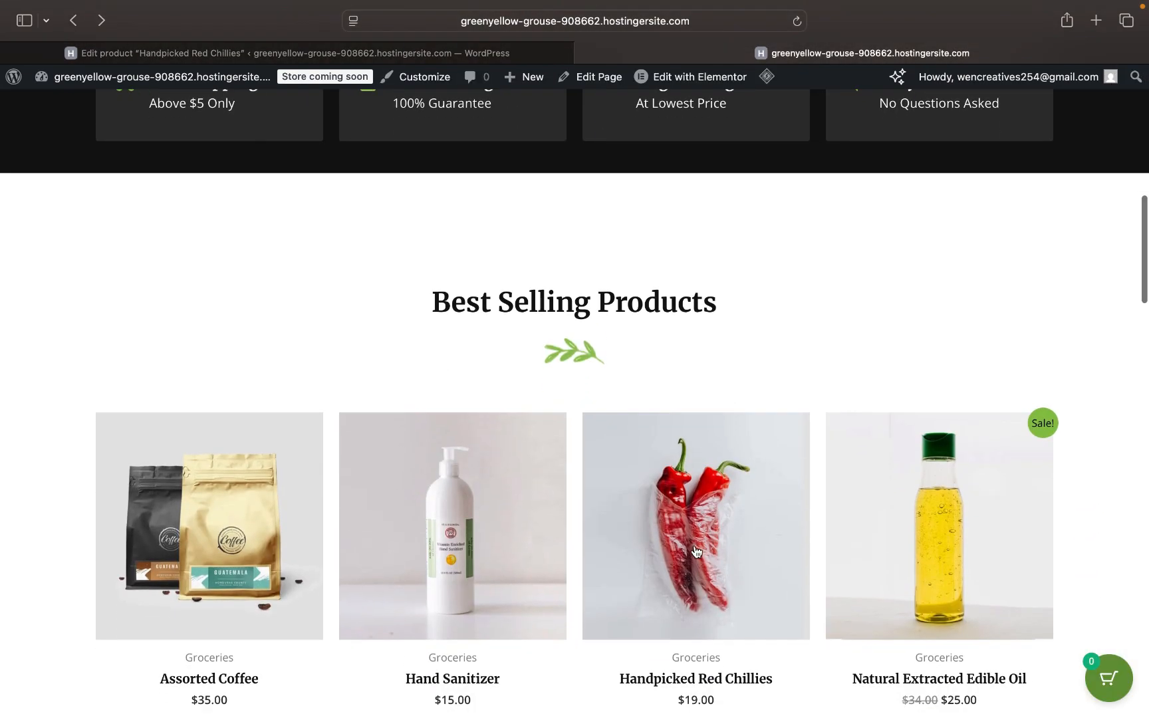
click(696, 551)
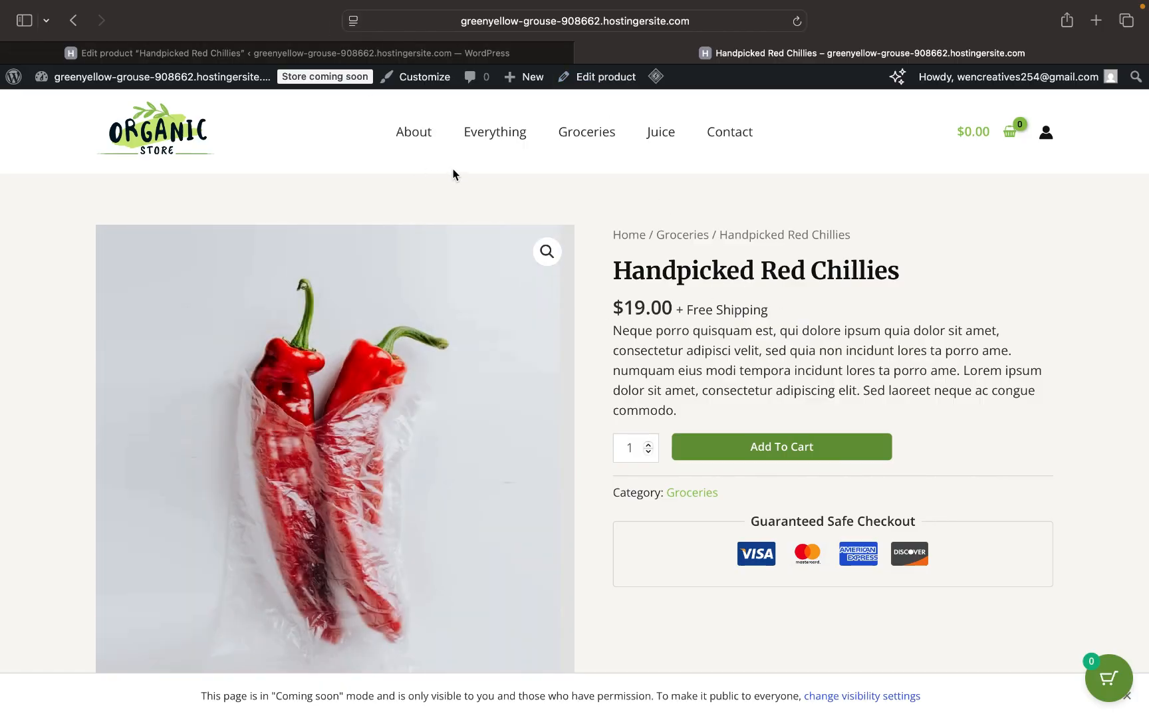
click(421, 54)
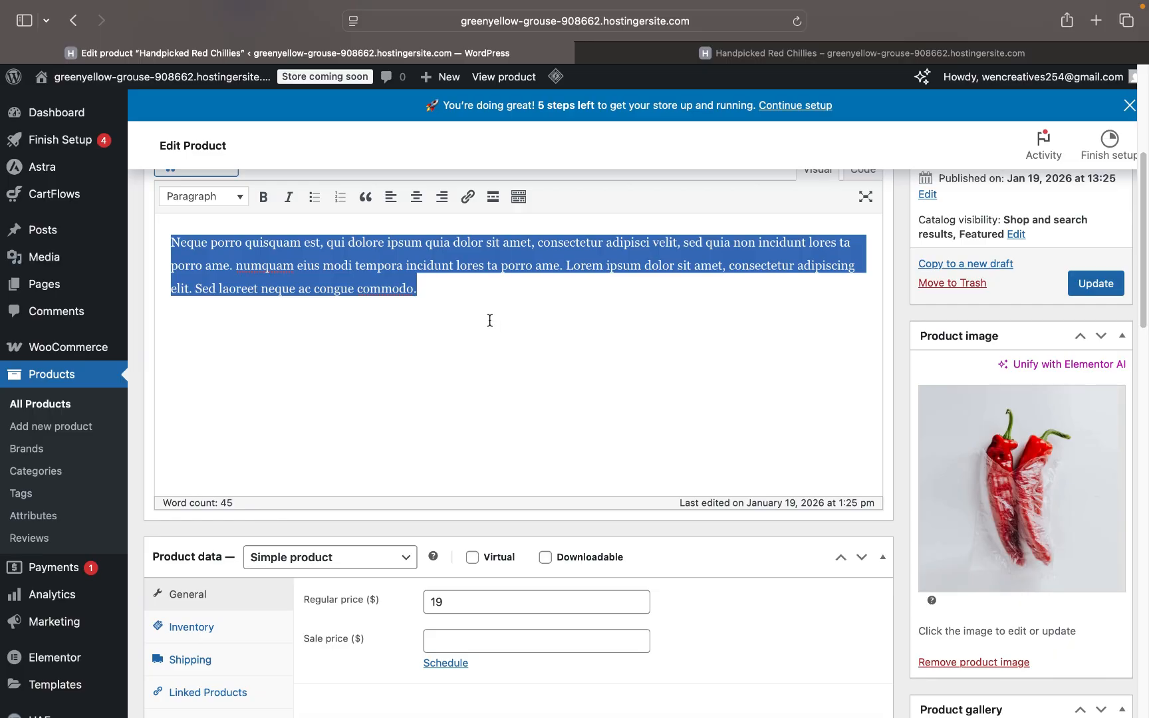
- Remove the chillies photo from Handpicked Red Chillies' Product image box
scroll(482, 315, up, 4)
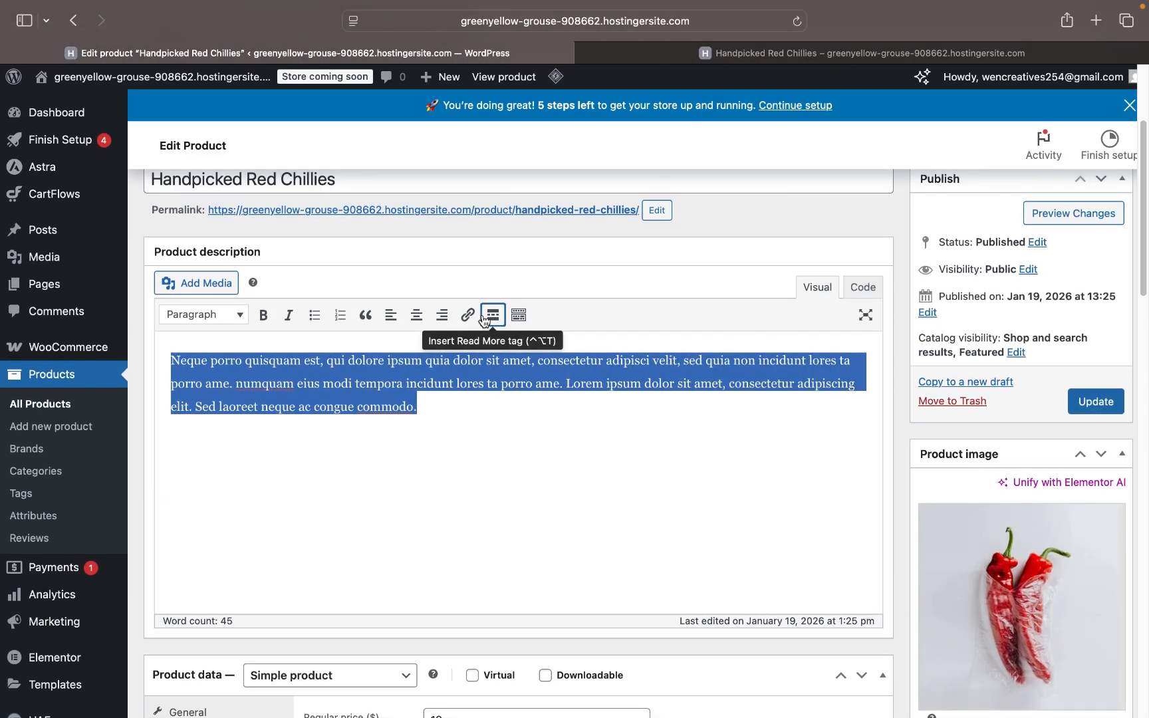
scroll(417, 436, down, 5)
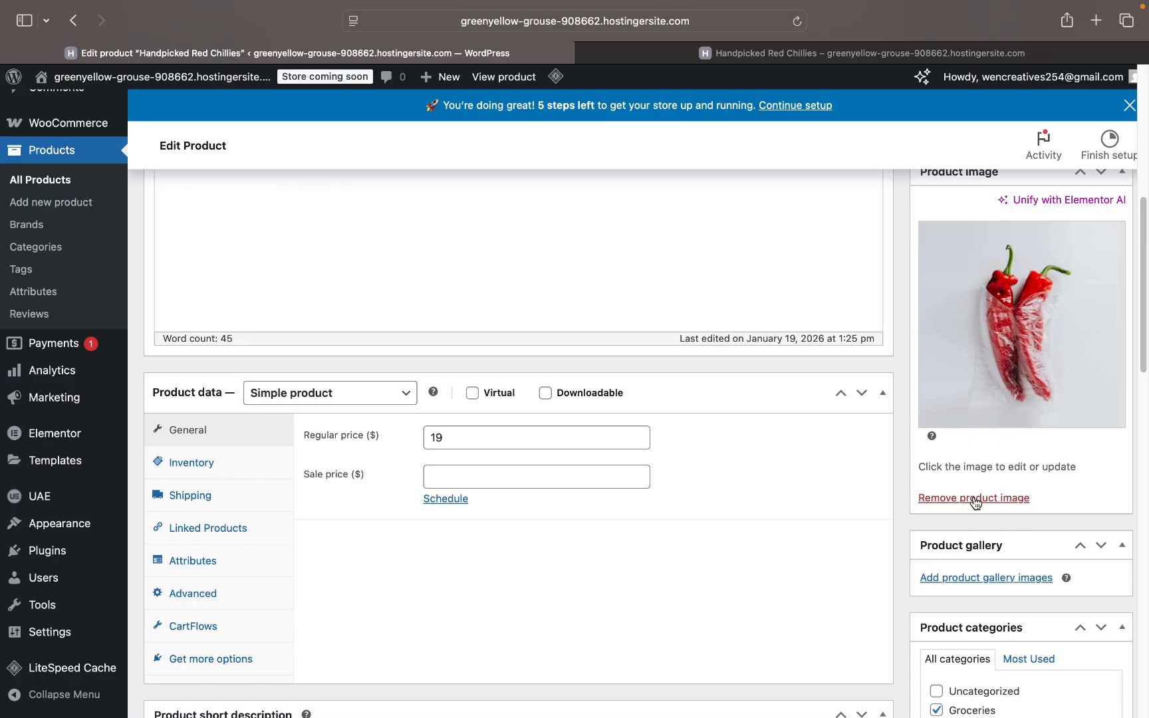
click(972, 498)
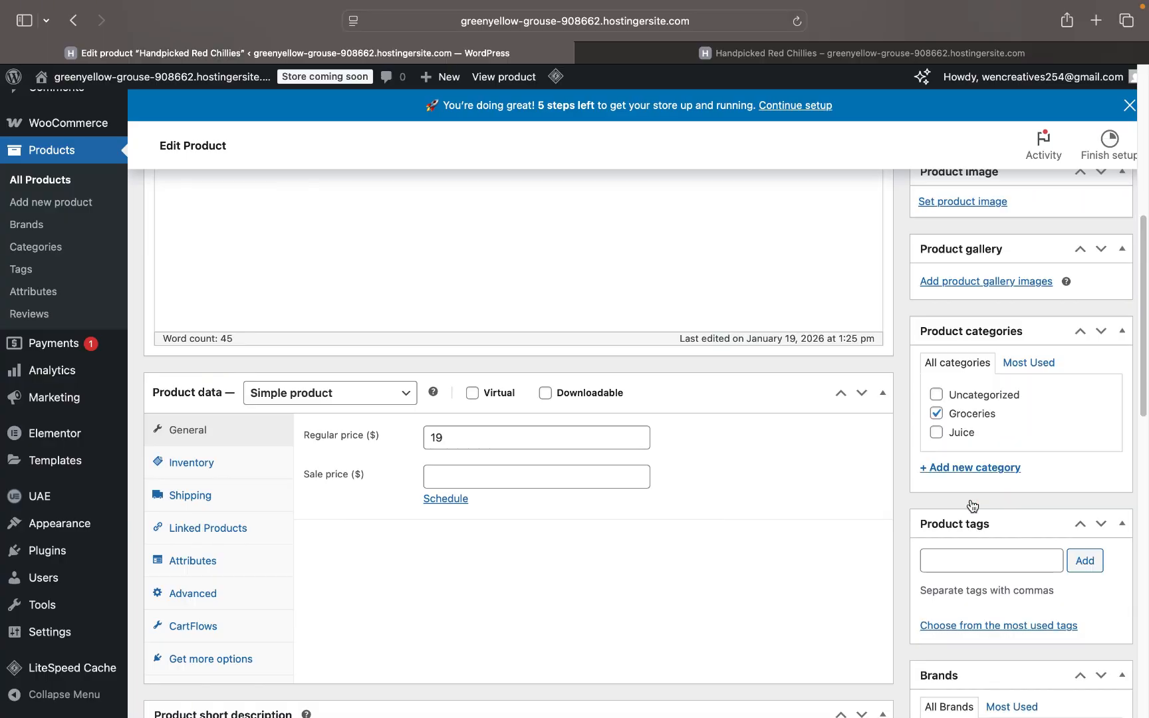
scroll(980, 476, up, 5)
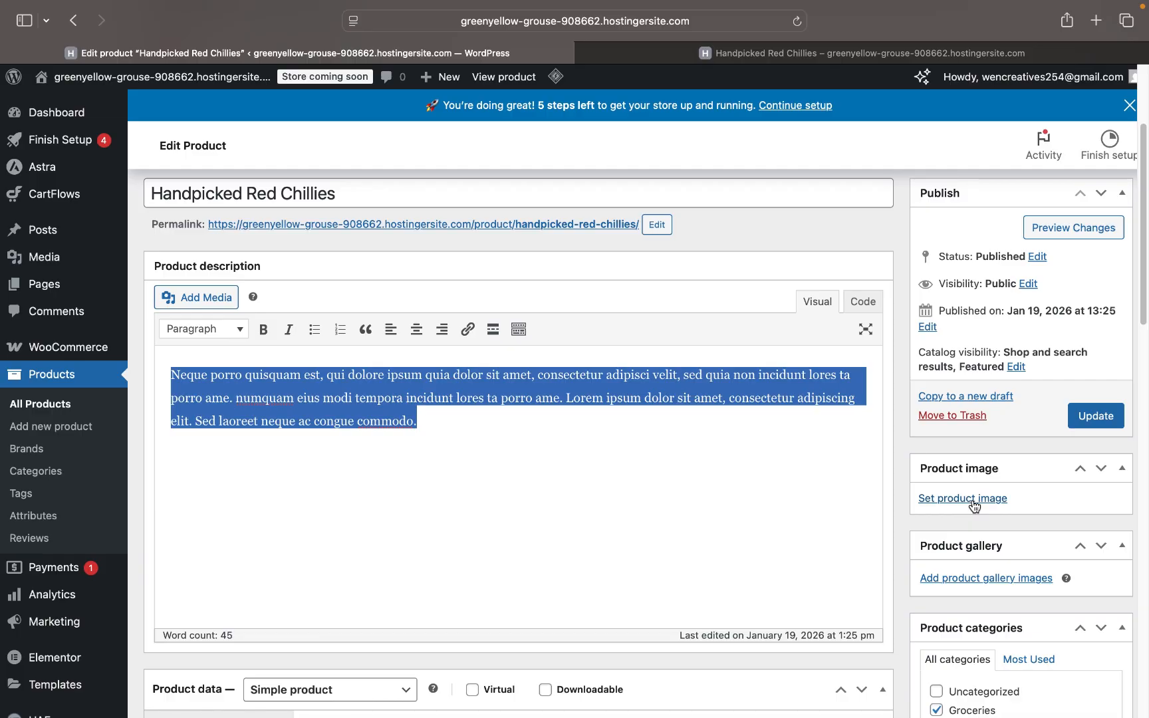
- Upload the sneaker photo IMG_8598.JPG from Desktop > Media as the new product image
click(969, 500)
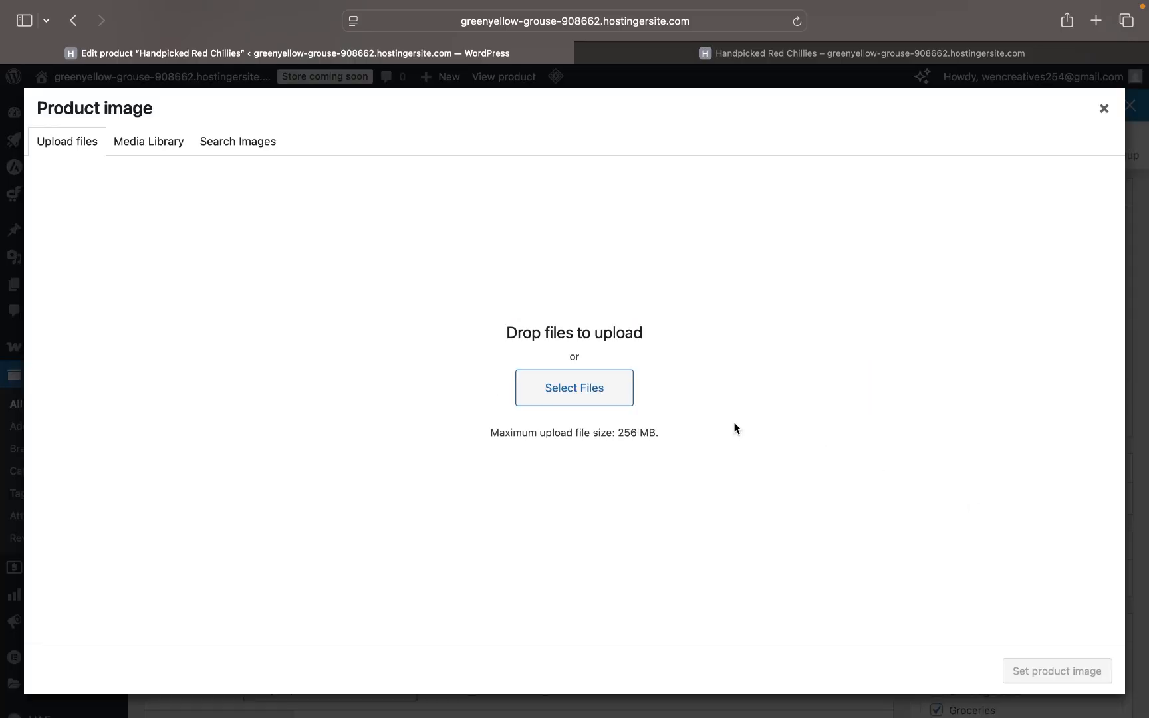
click(576, 392)
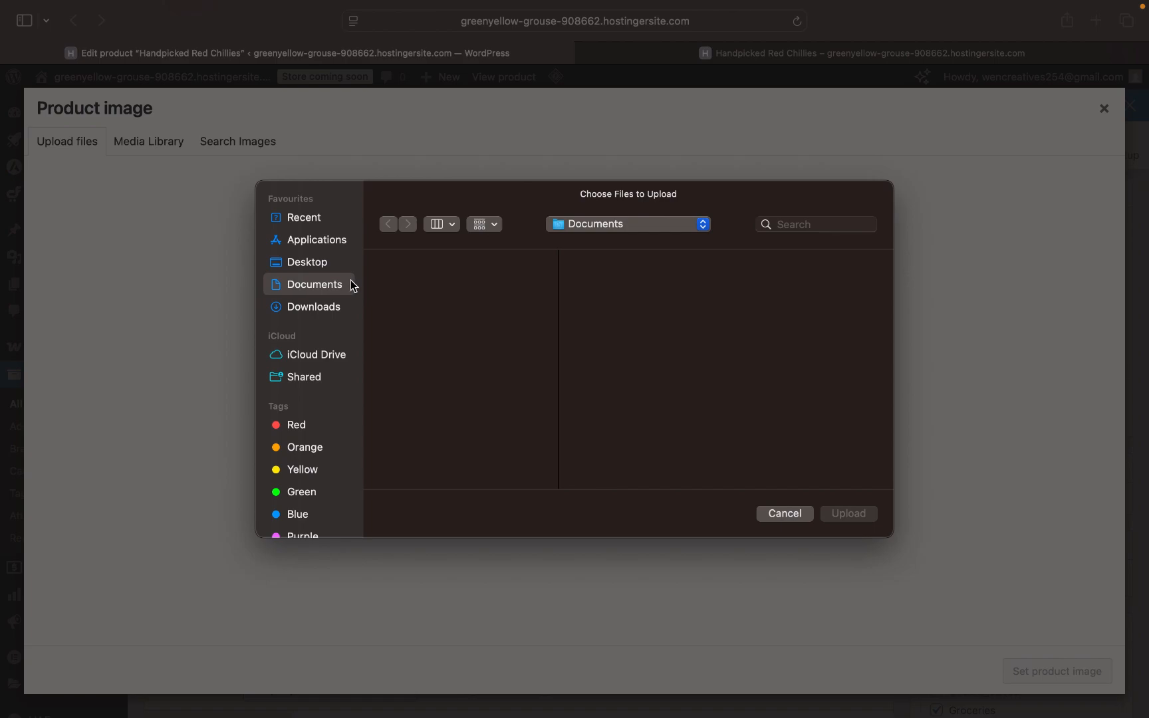
click(320, 267)
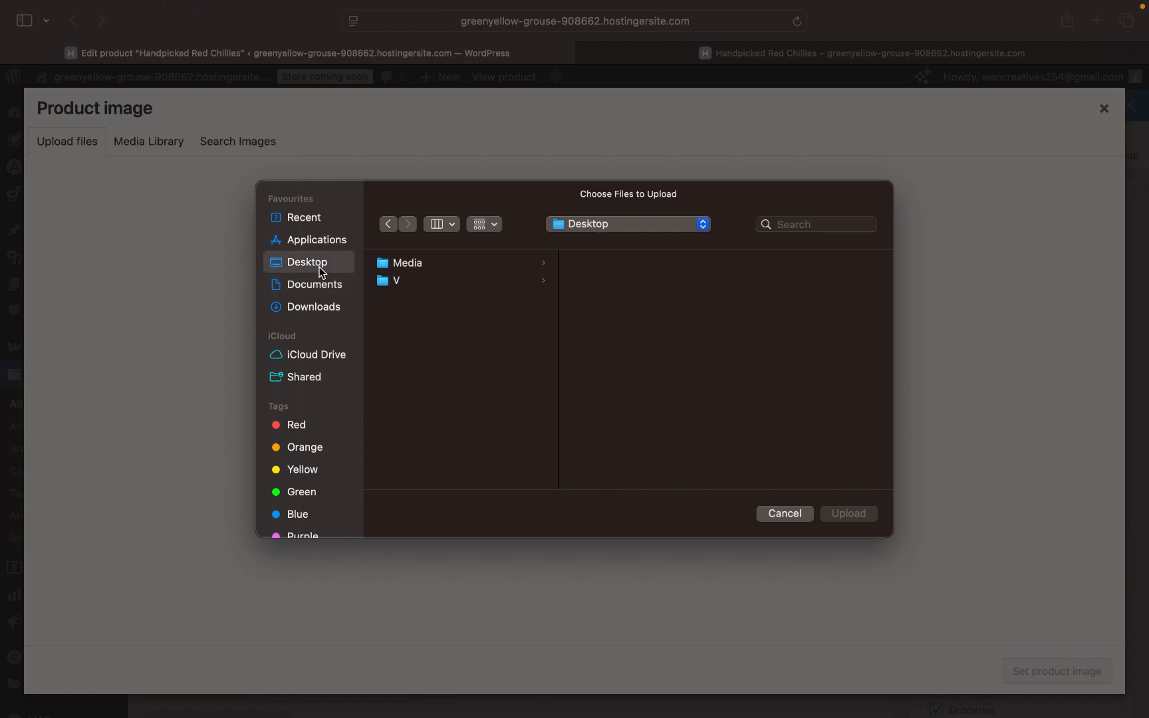
click(451, 265)
click(605, 262)
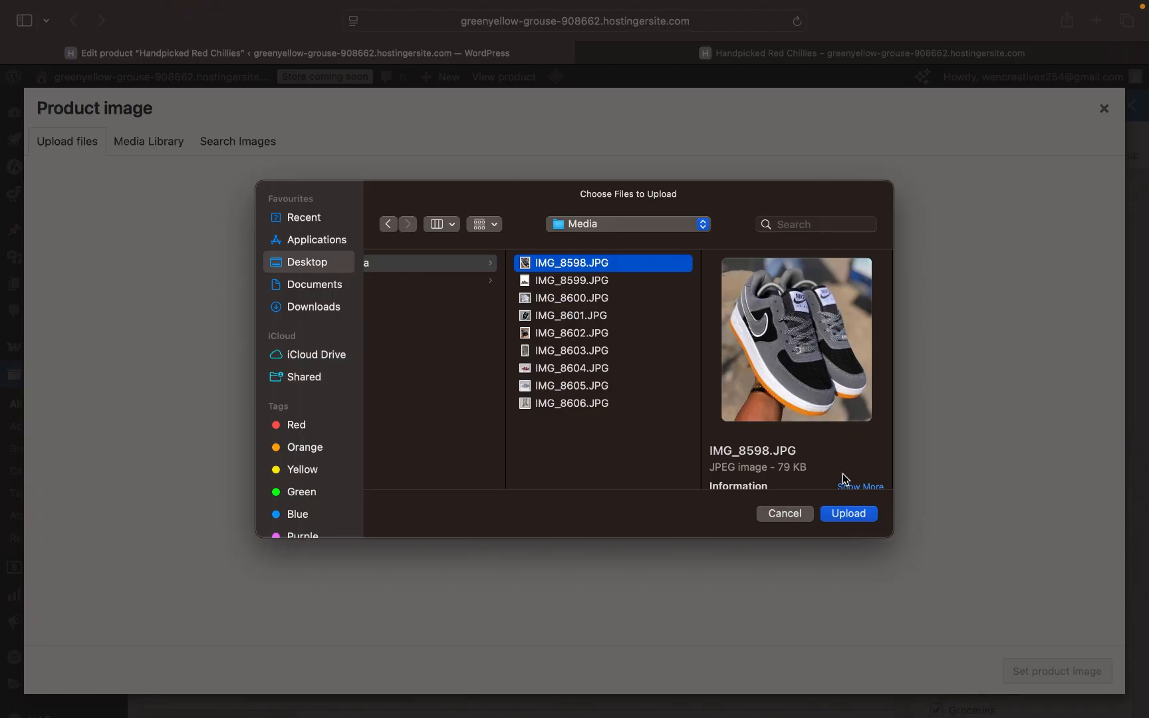
click(850, 514)
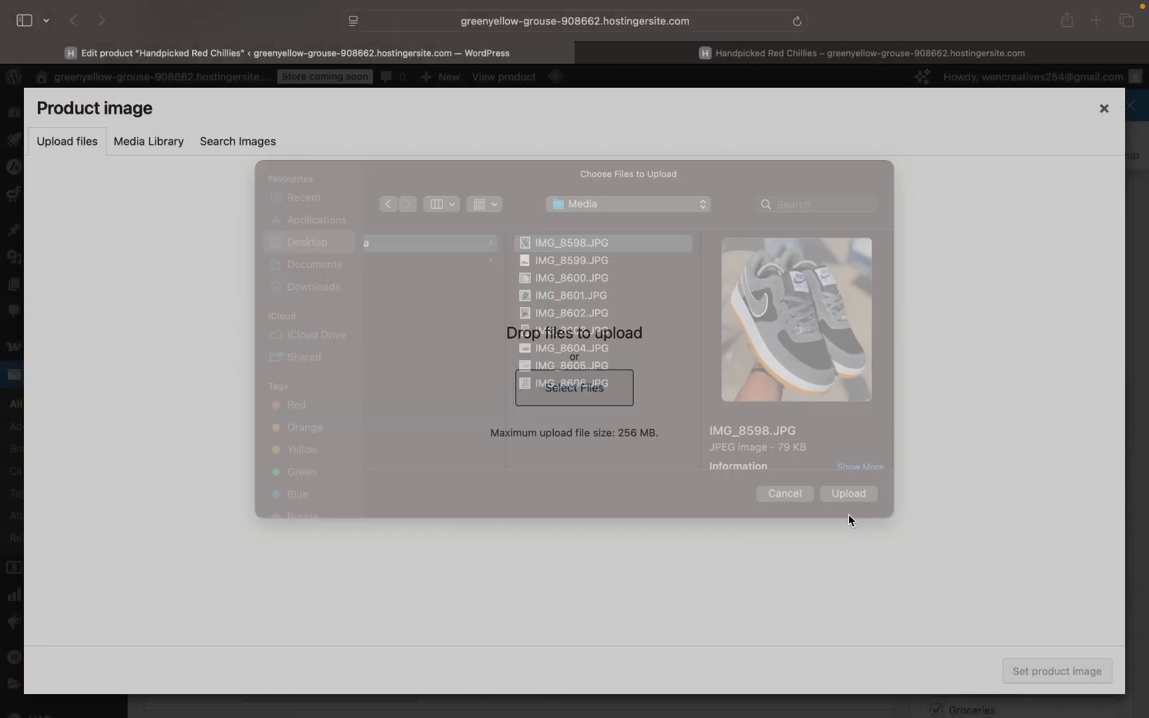
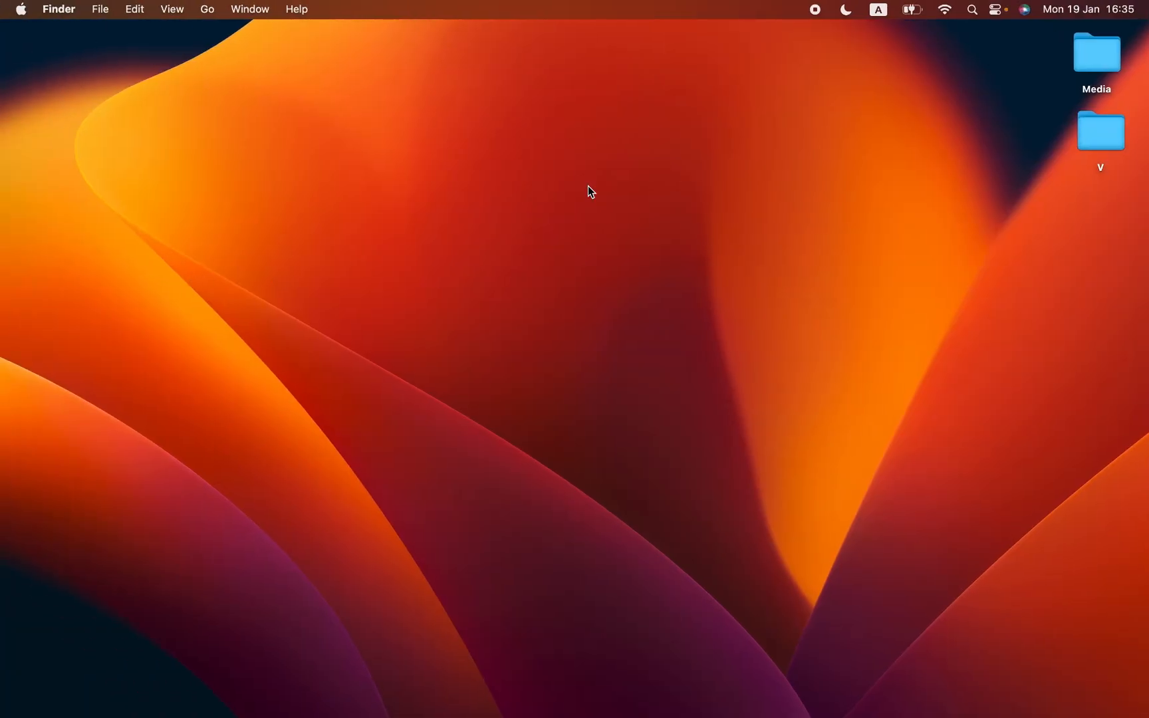
- Look through the sneaker photos in the desktop Media folder, then go back to Safari
click(1106, 56)
double_click(1106, 55)
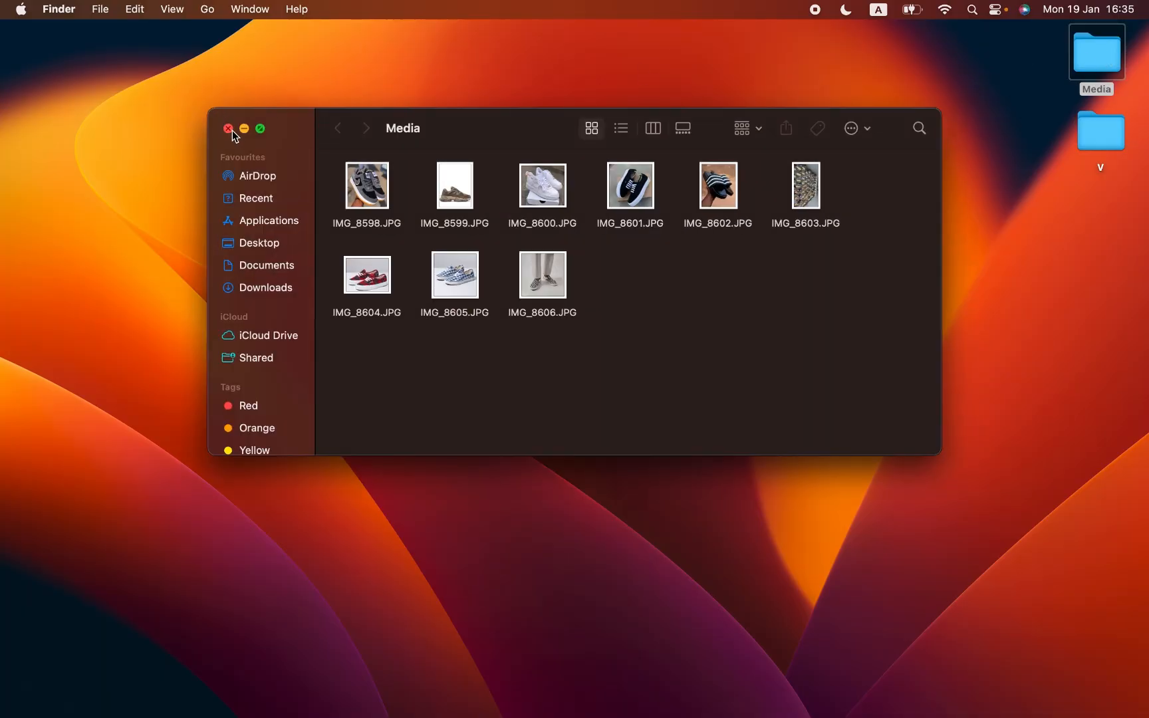
click(228, 128)
click(797, 222)
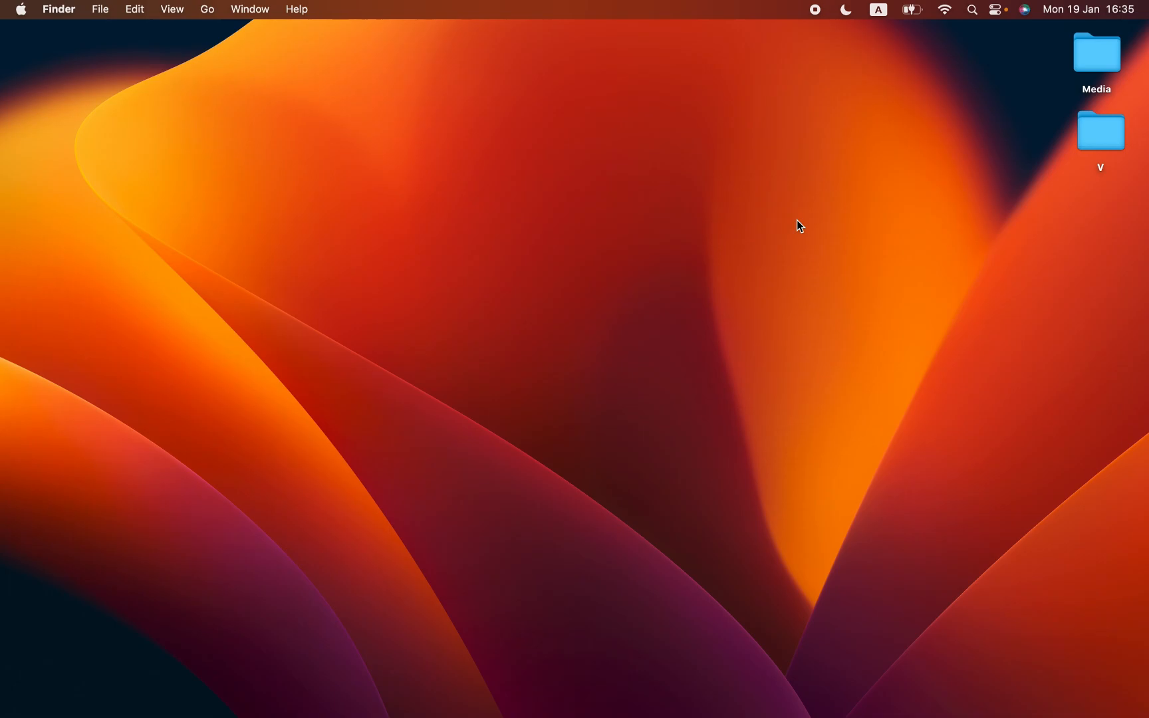
key(super+Tab)
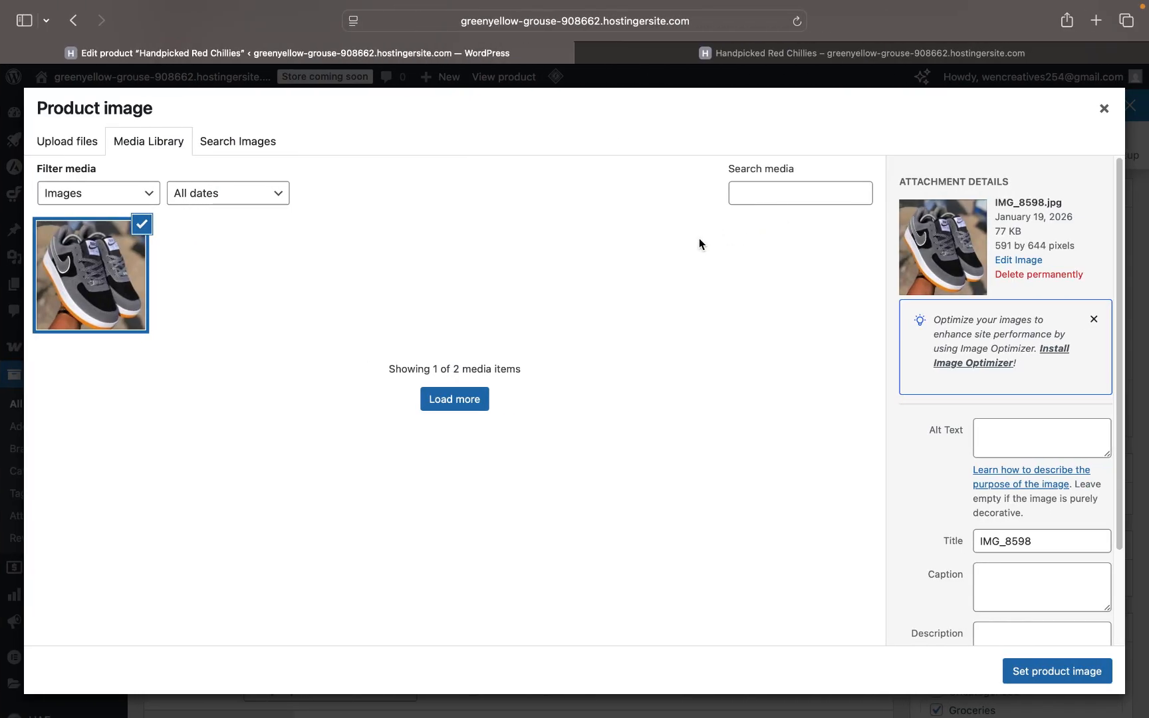
- Set the grey sneaker photo IMG_8598 as the product image
scroll(1081, 612, down, 2)
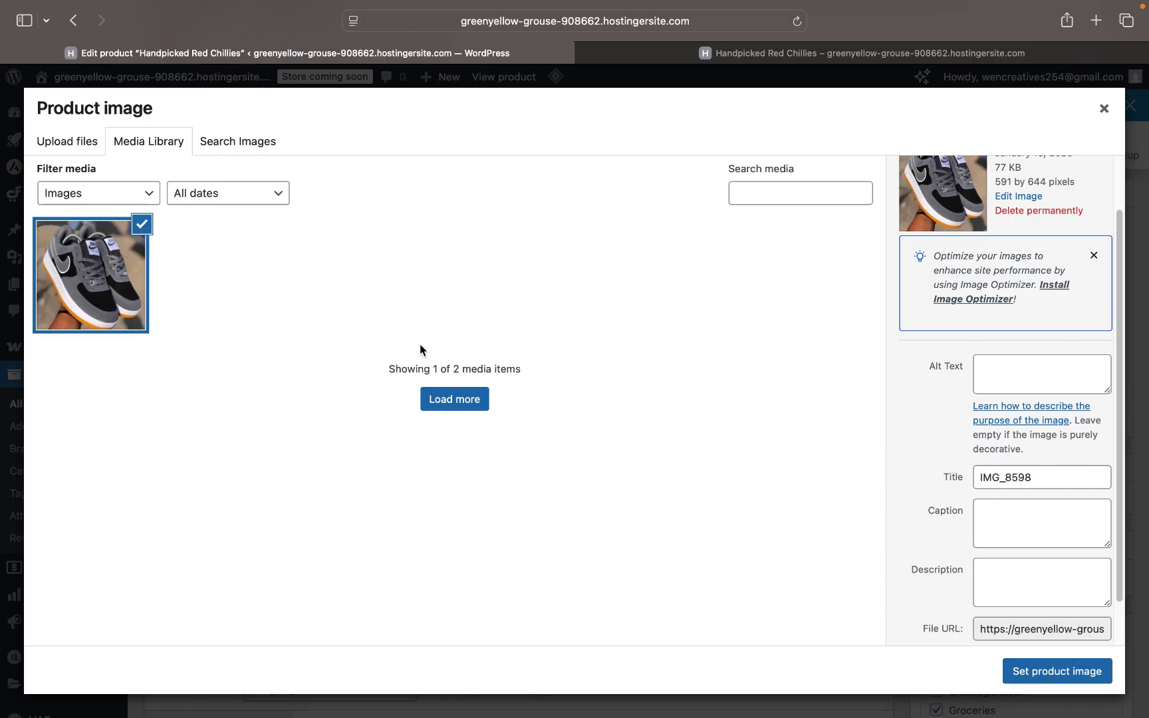
click(1058, 672)
scroll(1056, 549, down, 5)
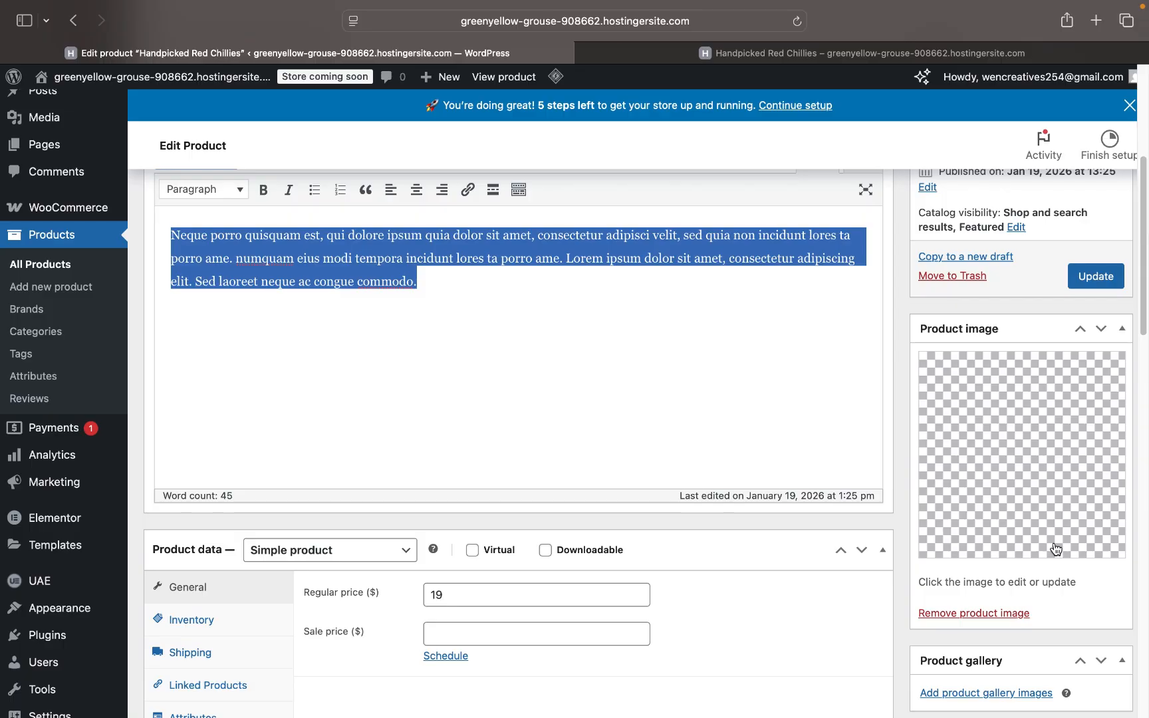
- Delete the placeholder description paragraph, then open a new browser tab
scroll(1056, 549, up, 1)
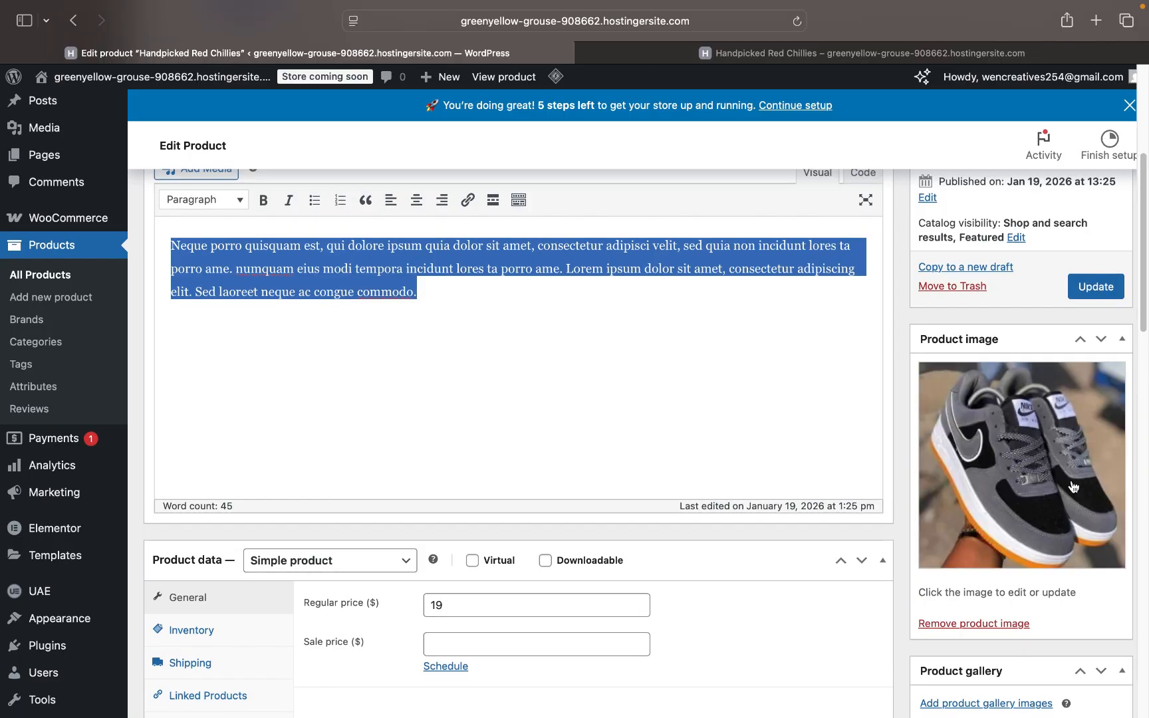
triple_click(475, 311)
key(BackSpace)
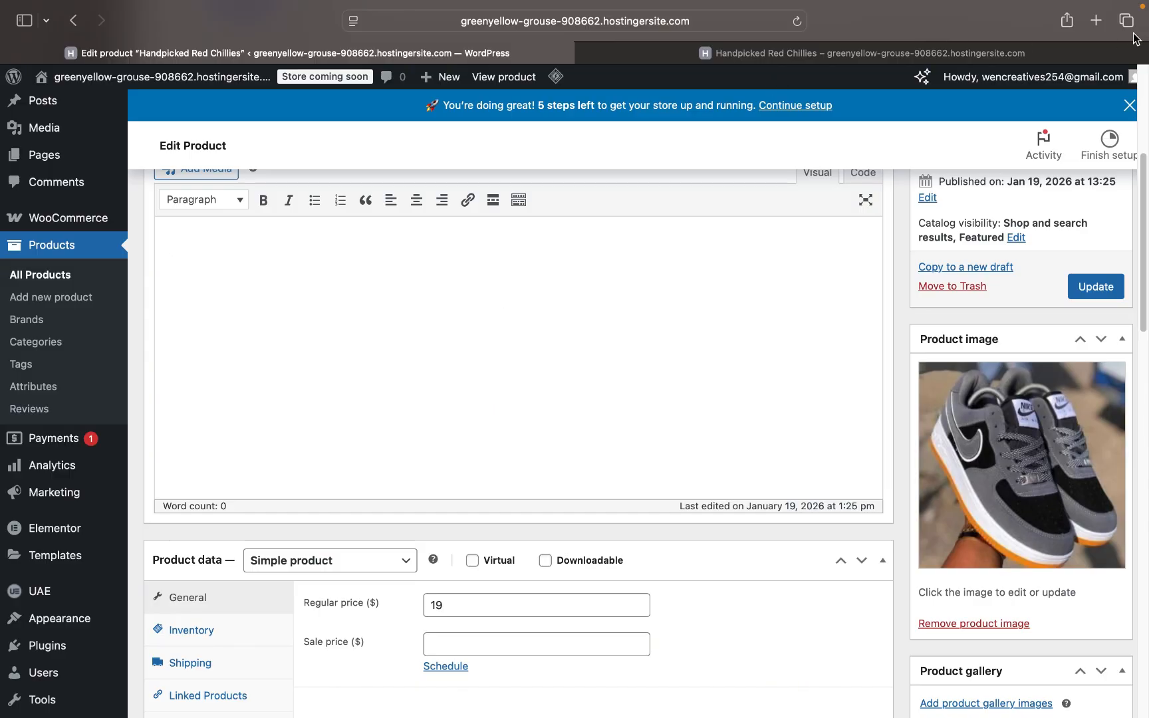
click(1103, 26)
- Go to chatgpt.com and turn off extended thinking for the new chat
text(cha)
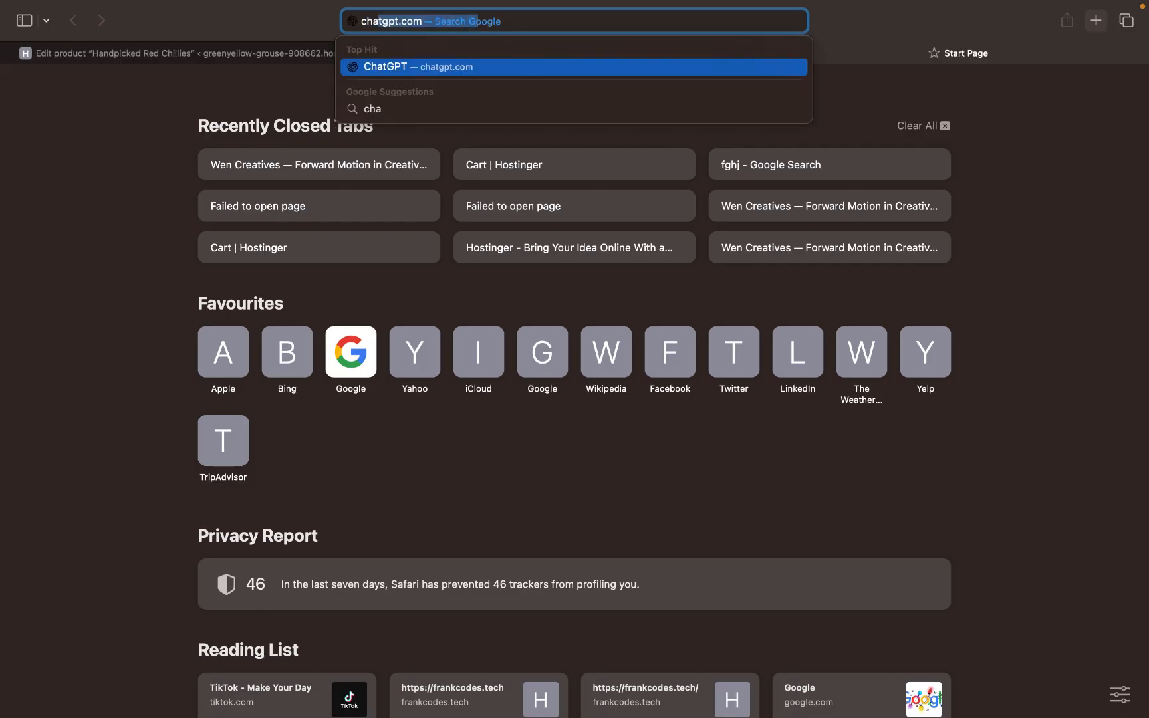
key(Return)
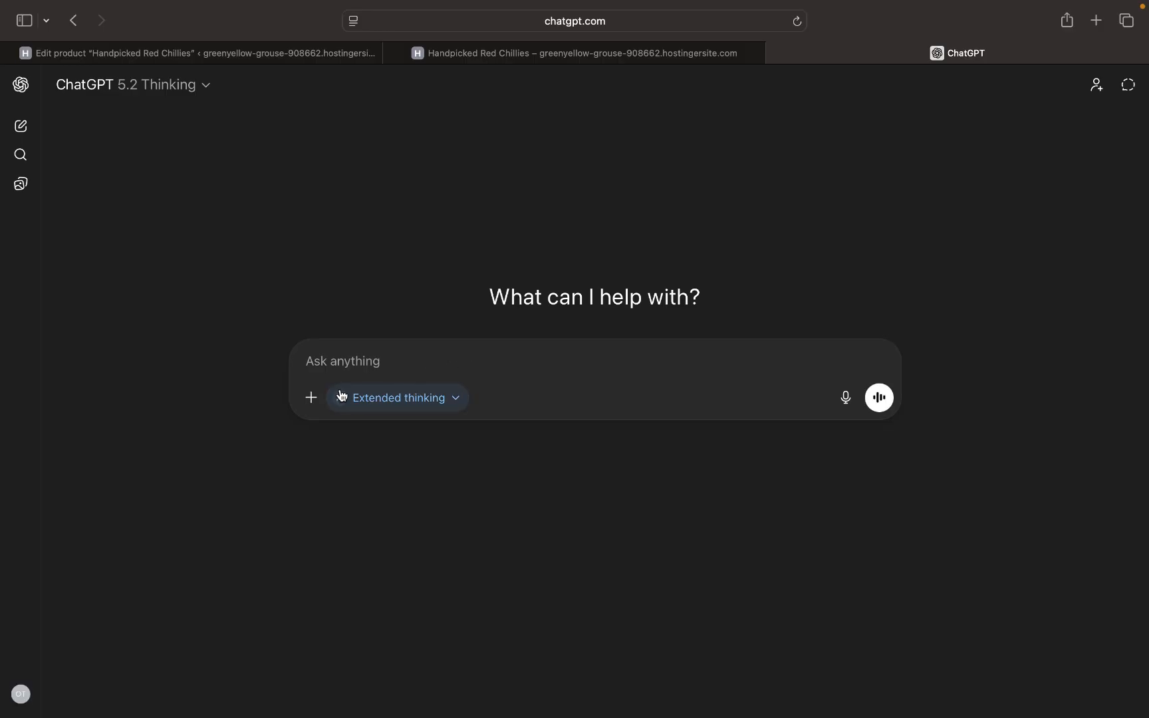
click(340, 396)
- Ask ChatGPT to write a description for the airfare sneaker product being sold
text(I want y)
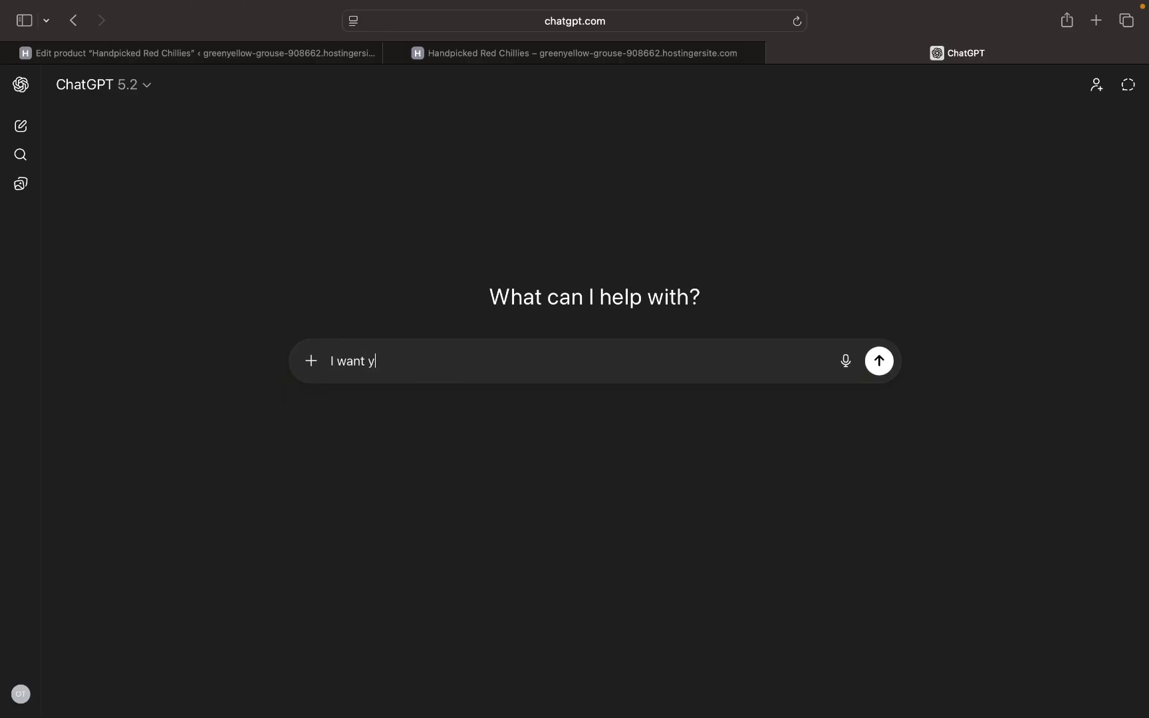
text(ou to write)
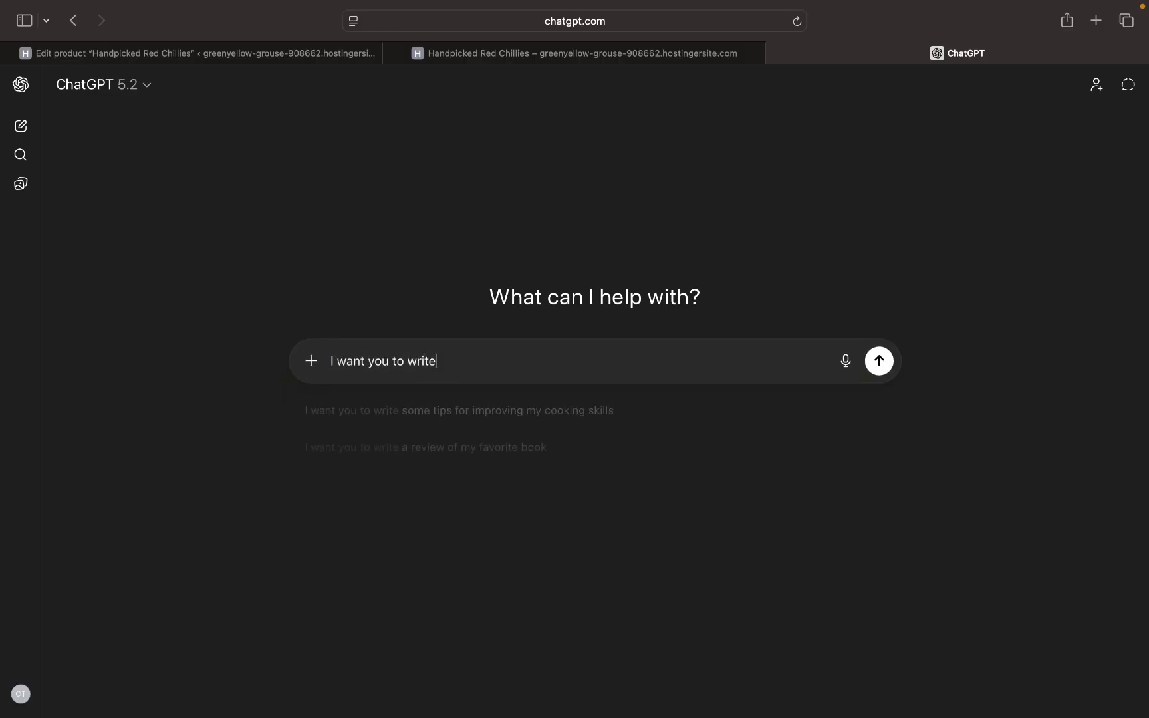
text( a cont)
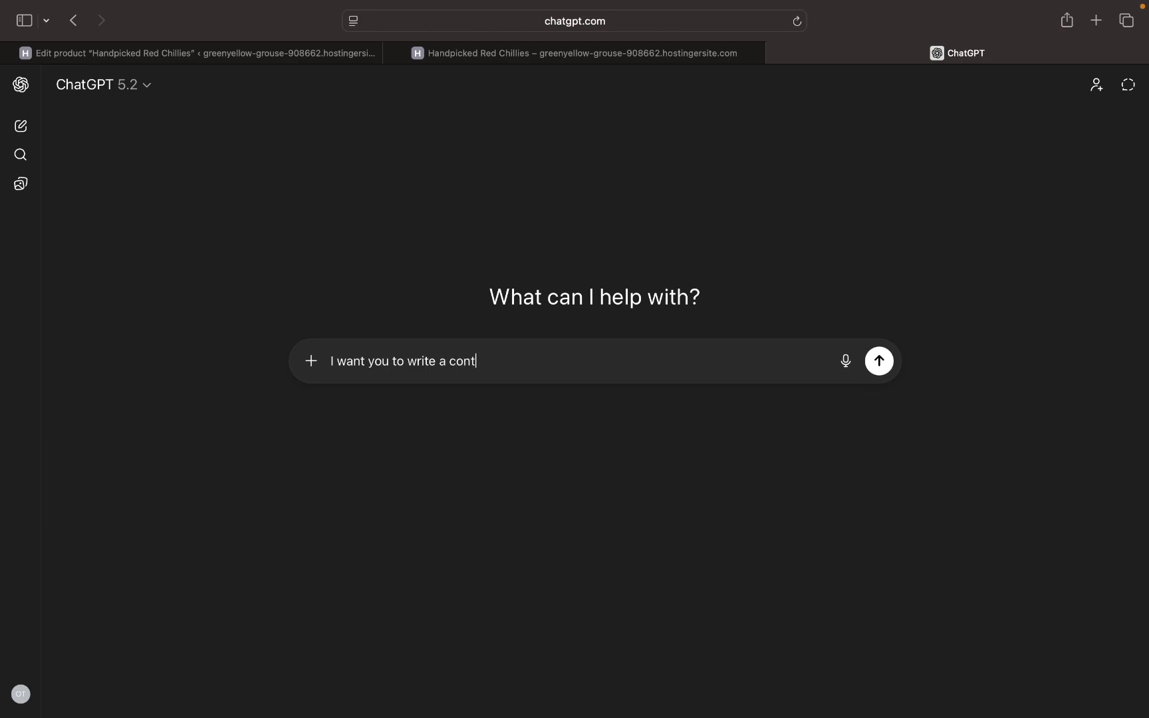
text(en)
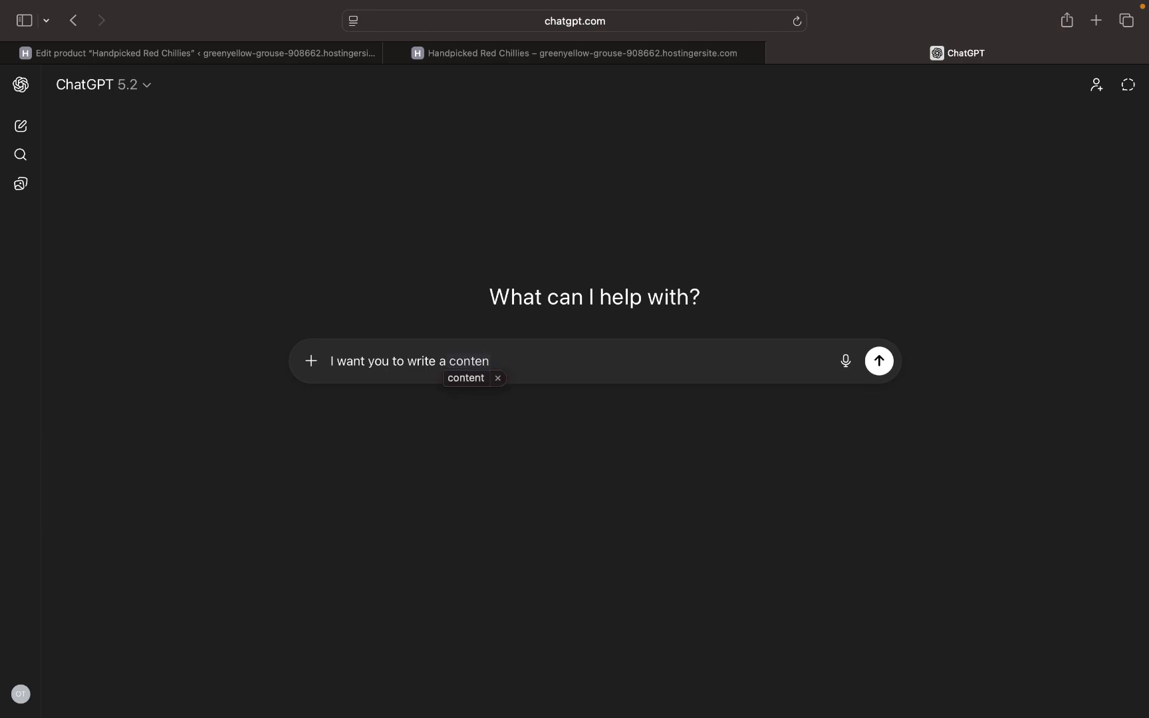
text(t)
key(BackSpace)
key(BackSpace)
key(BackSpace)
key(BackSpace)
key(BackSpace)
key(BackSpace)
key(BackSpace)
key(BackSpace)
text(a )
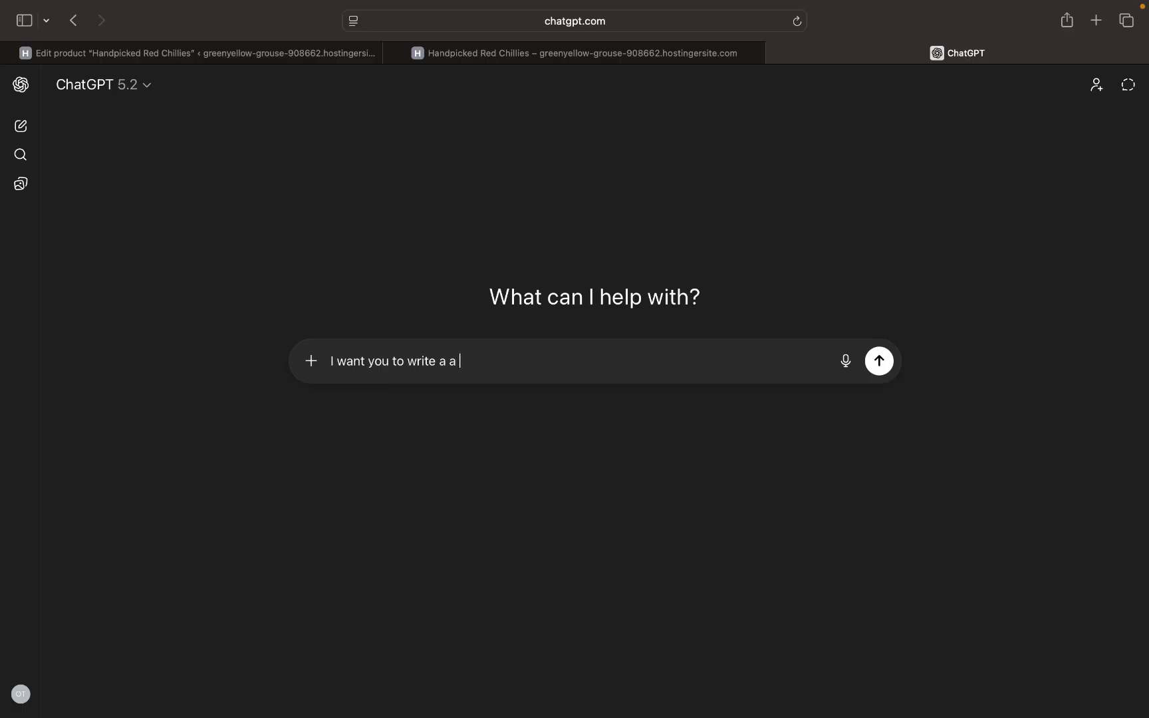
text(descr)
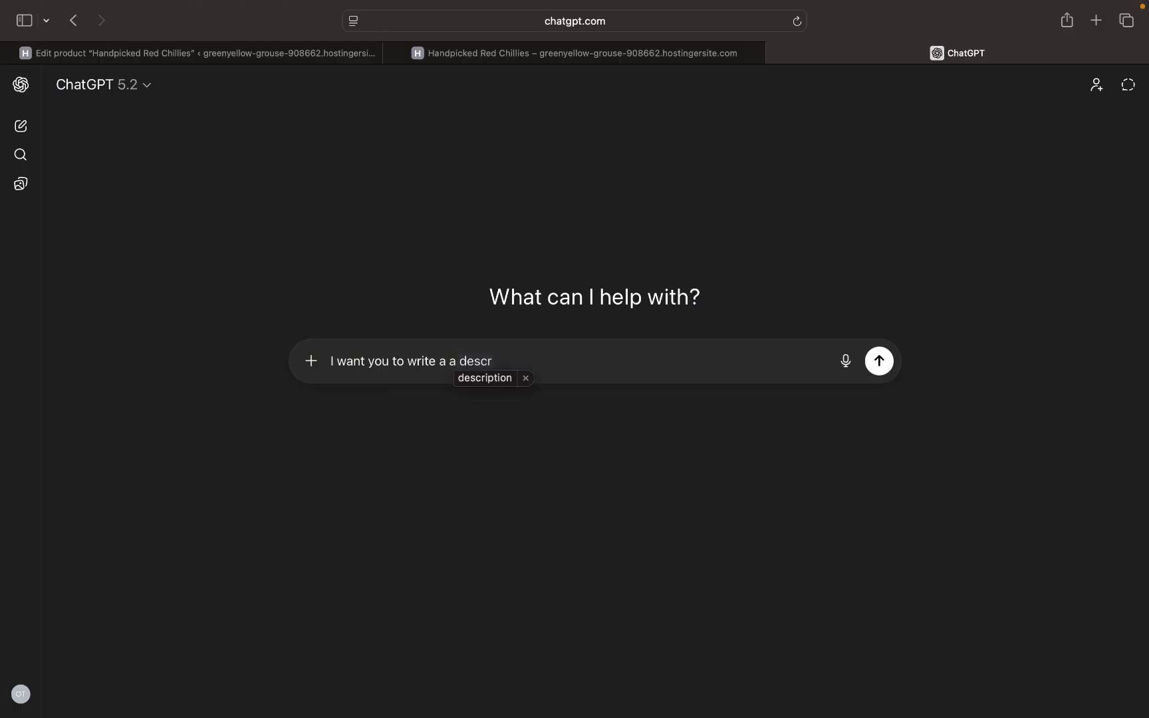
text(iption )
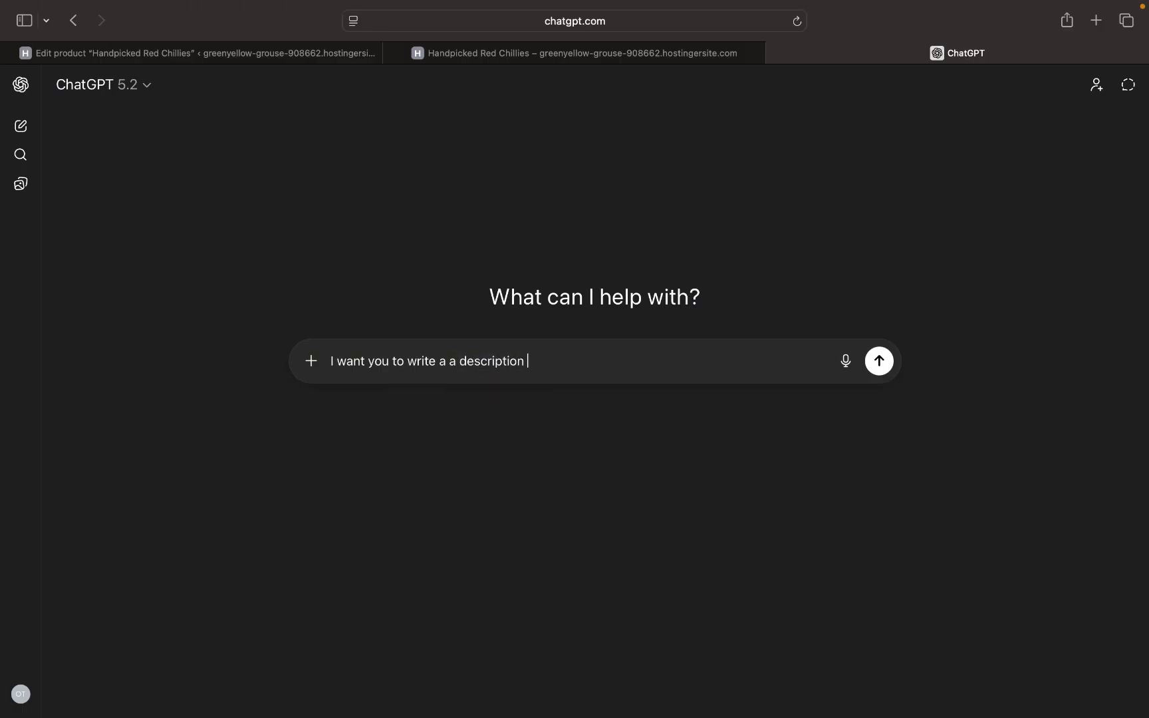
text(on my poroduct am s)
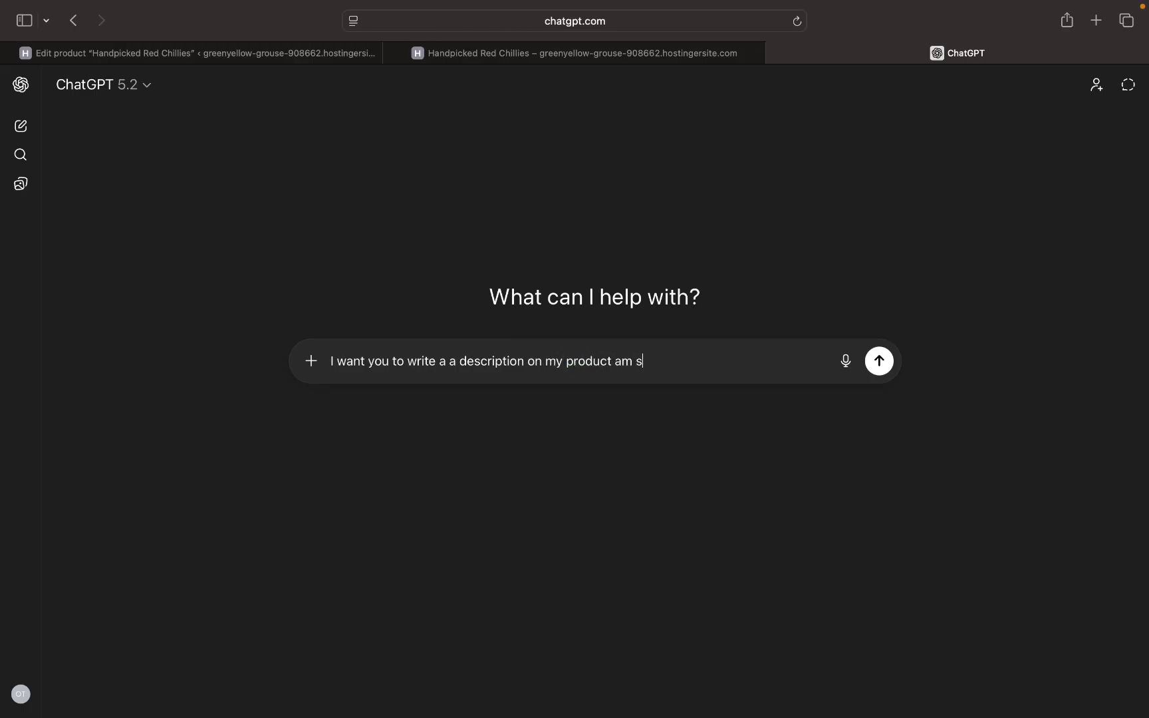
text(elling the product is)
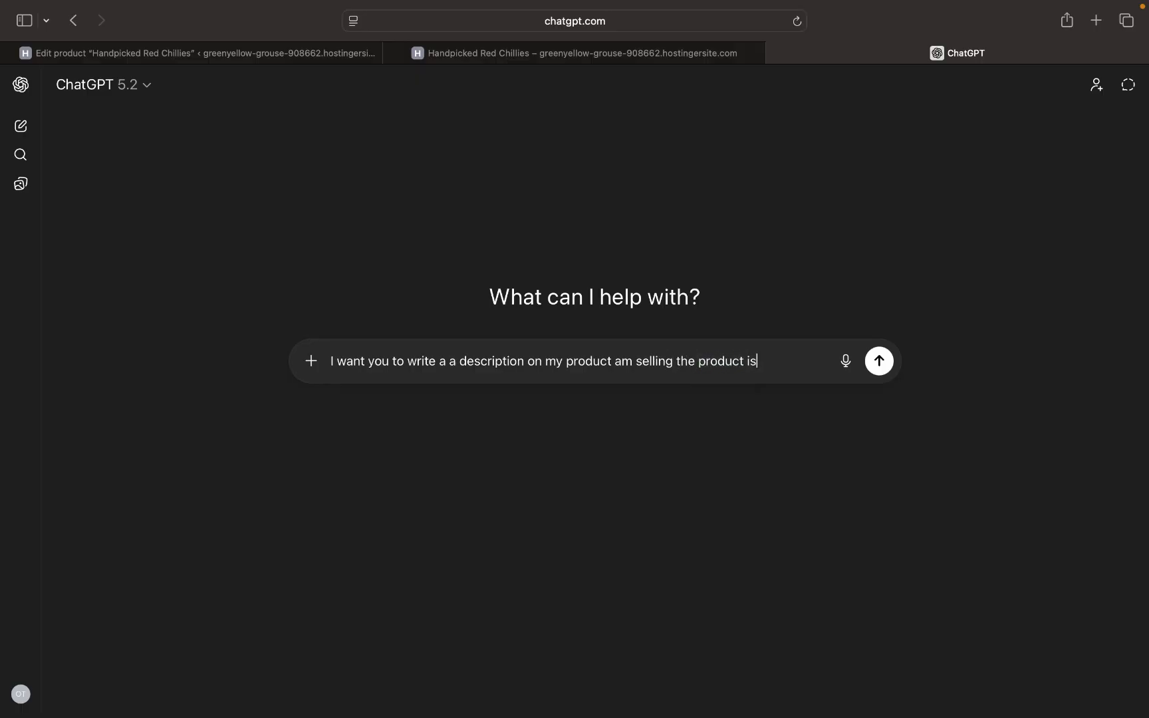
text( airfare smn)
text(aker)
key(BackSpace)
key(BackSpace)
key(BackSpace)
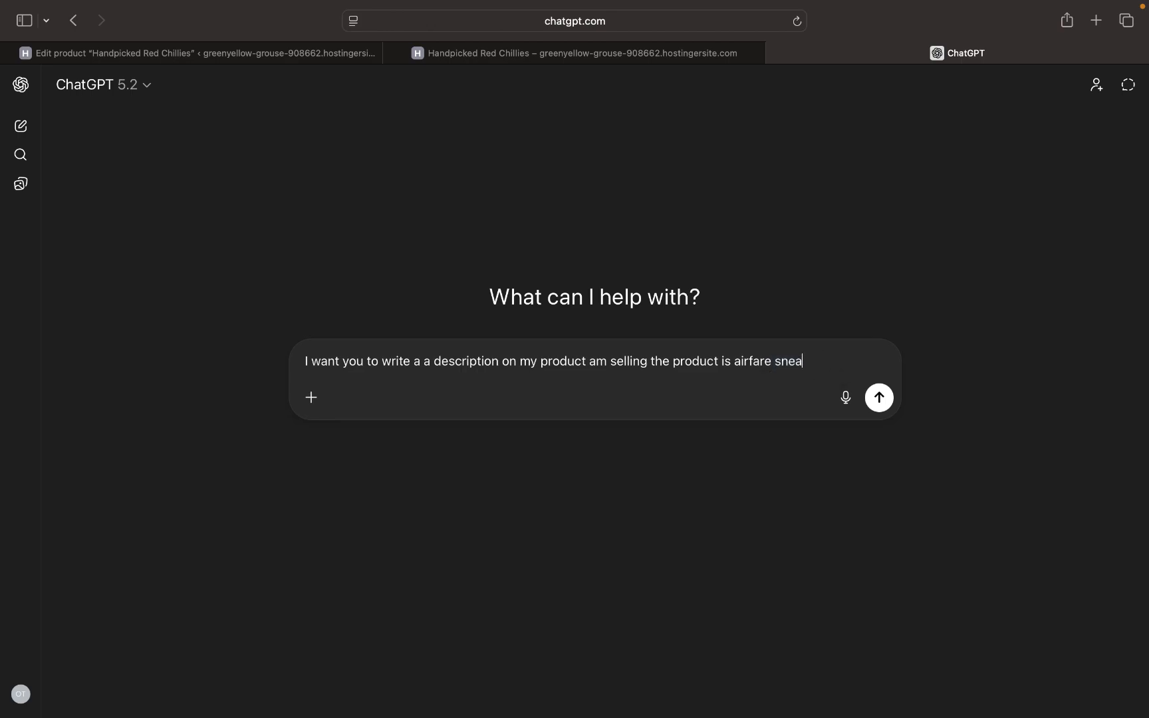
text(ker)
click(883, 401)
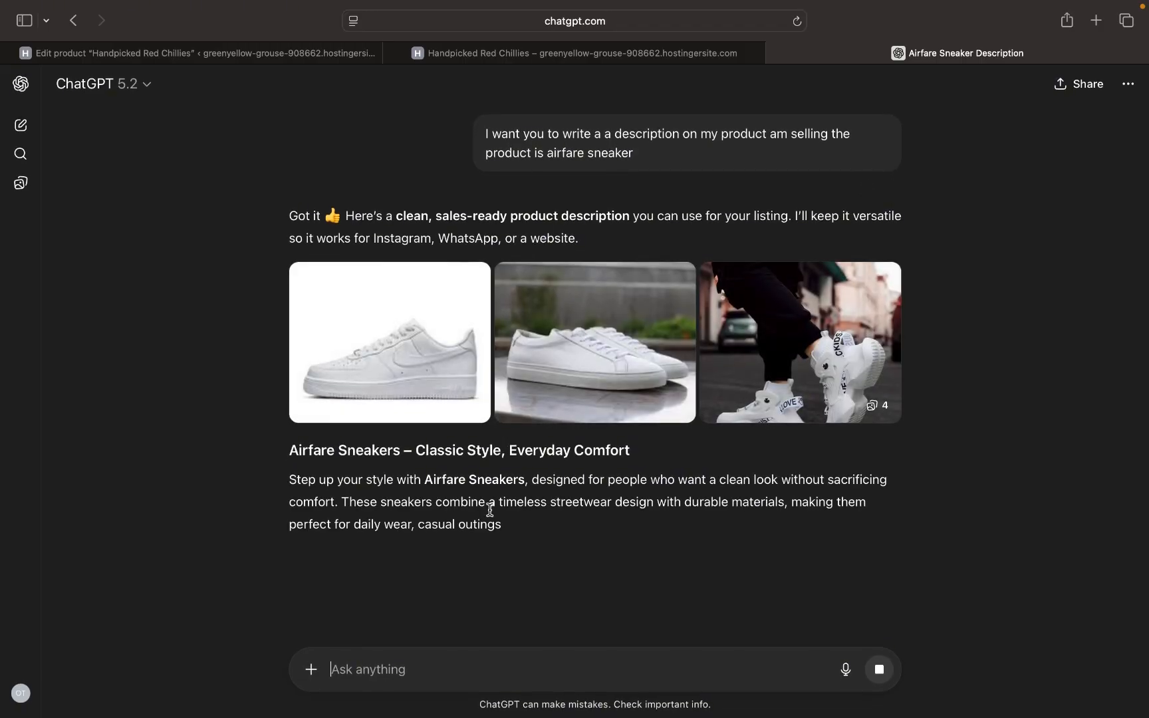
- Copy ChatGPT's Airfare Sneakers description through 'Why You'll Love Them' and go back to the product editor
scroll(488, 493, down, 2)
scroll(490, 509, down, 2)
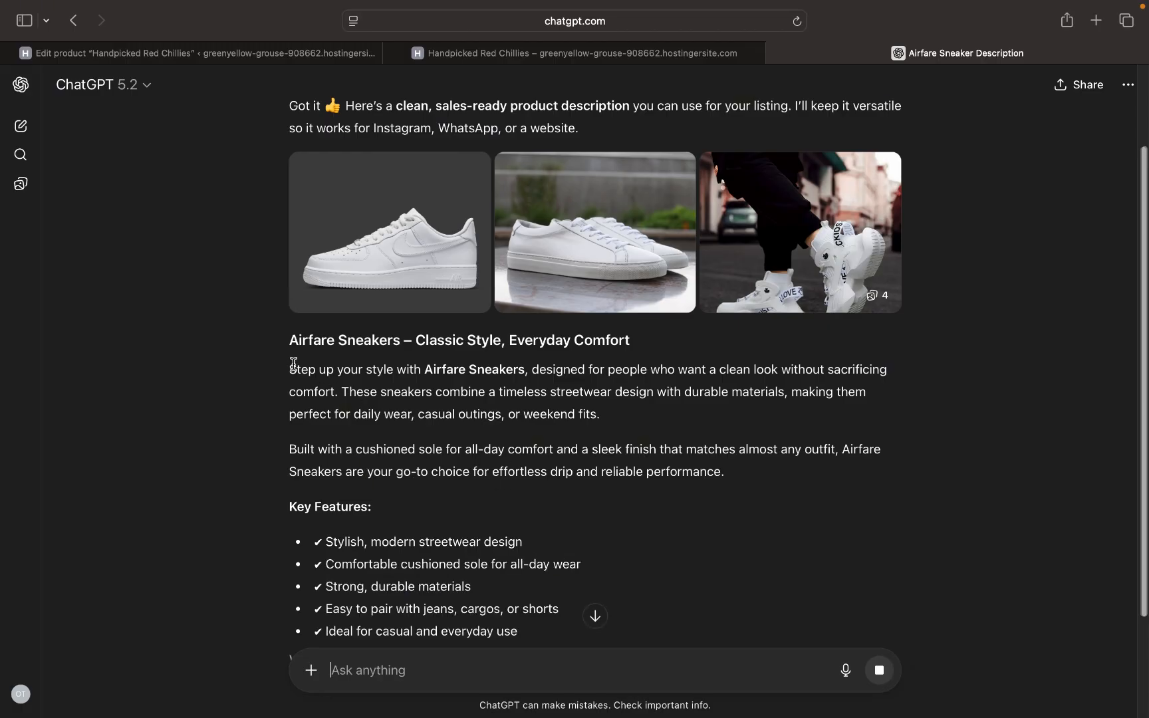
drag(290, 369, 612, 346)
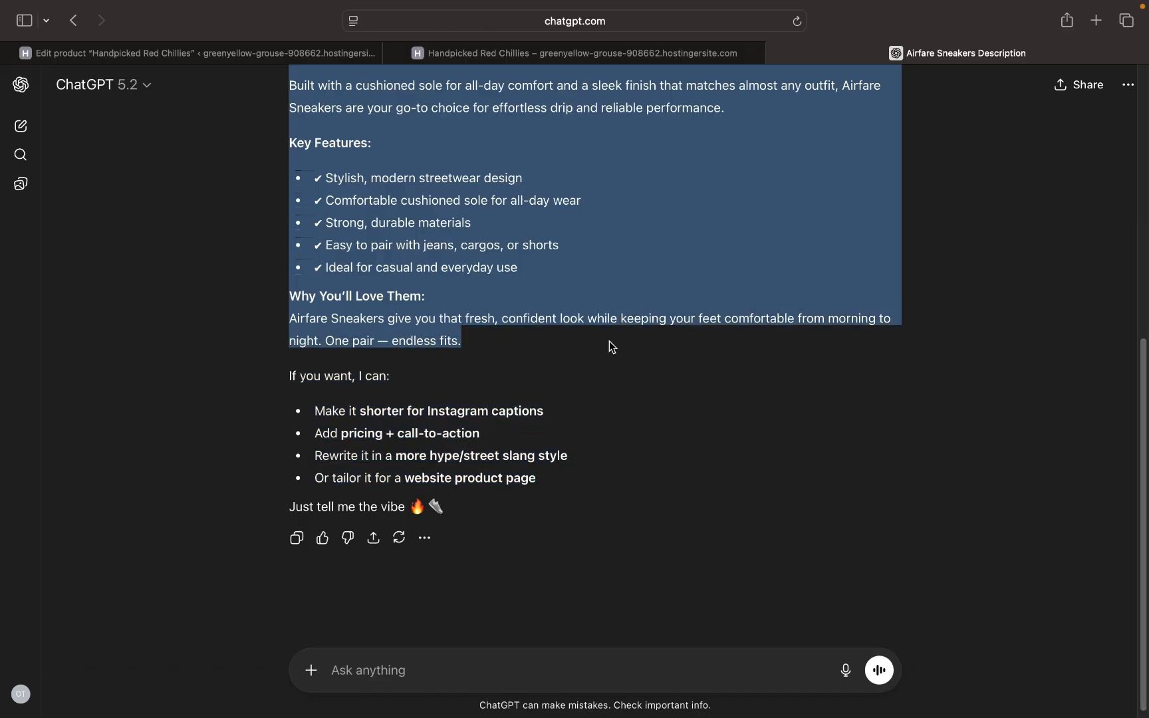
right_click(347, 126)
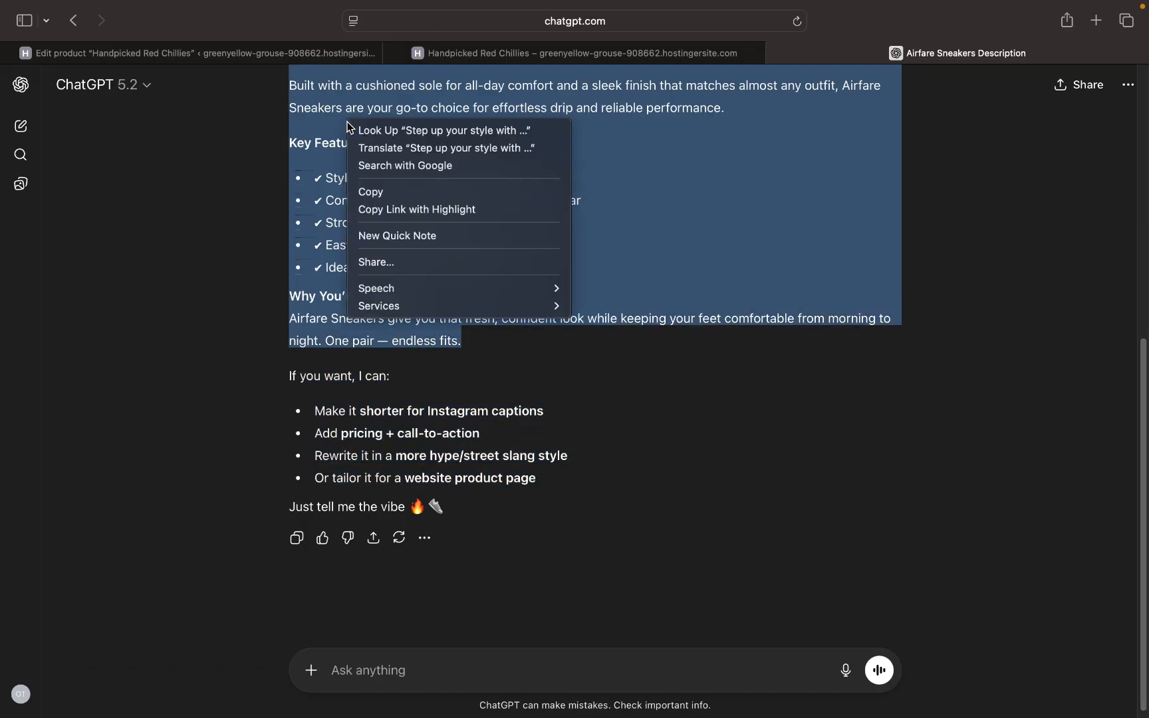
click(402, 190)
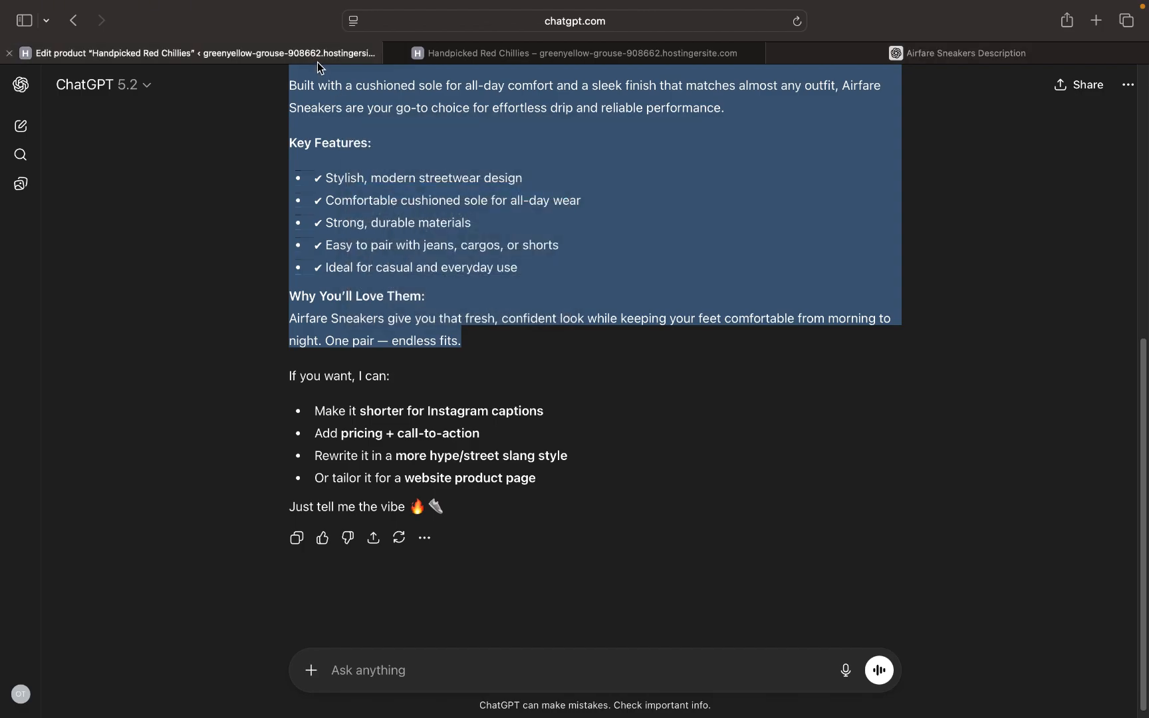
click(317, 62)
- Paste the Airfare Sneakers description into the product editor
key(super+v)
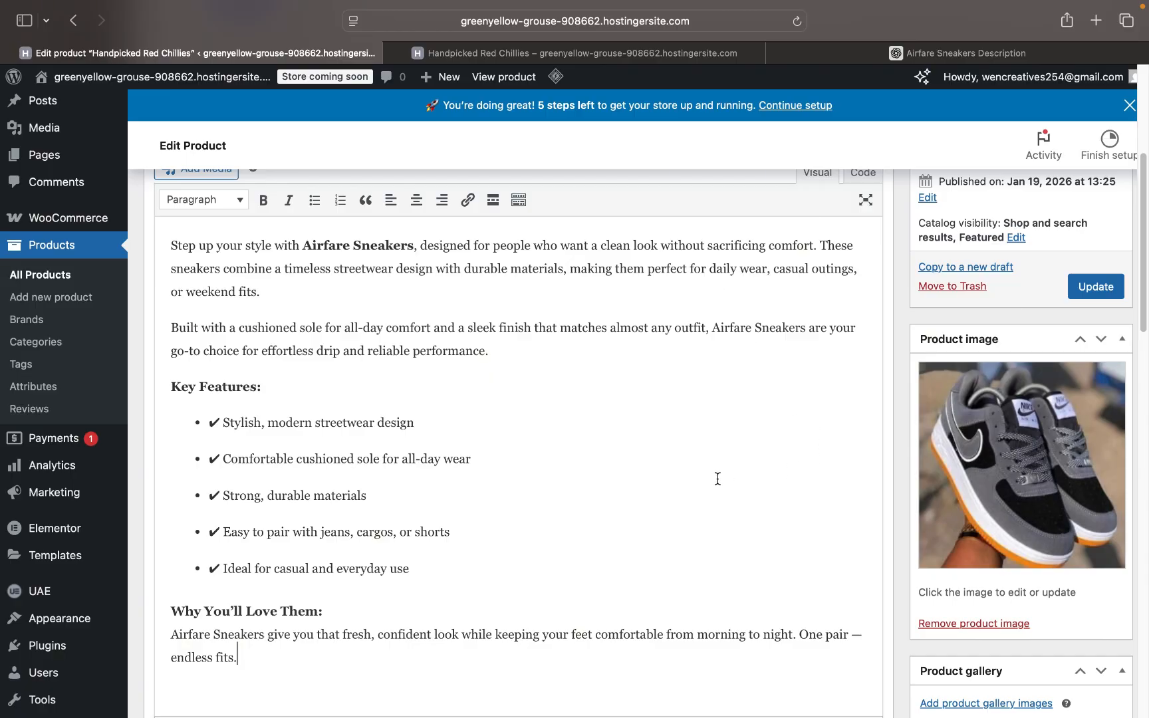
scroll(717, 479, down, 3)
scroll(717, 478, down, 4)
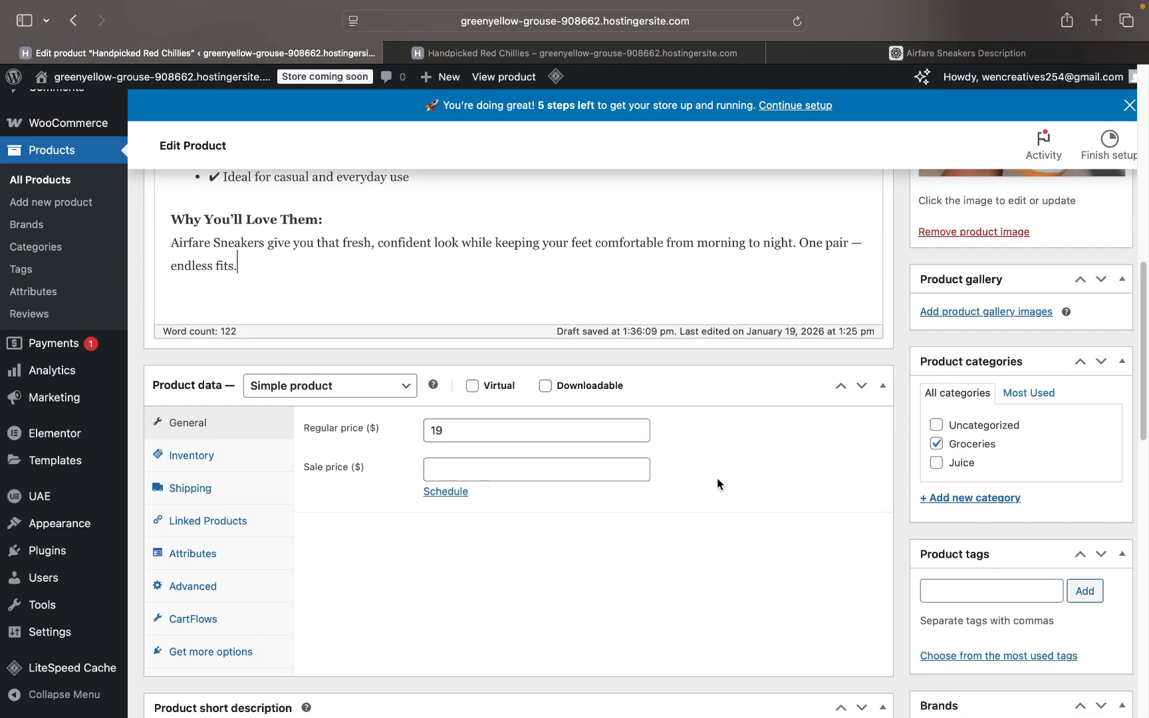
- Change the regular price from 19 to 3000 and move to the Sale price field
click(470, 435)
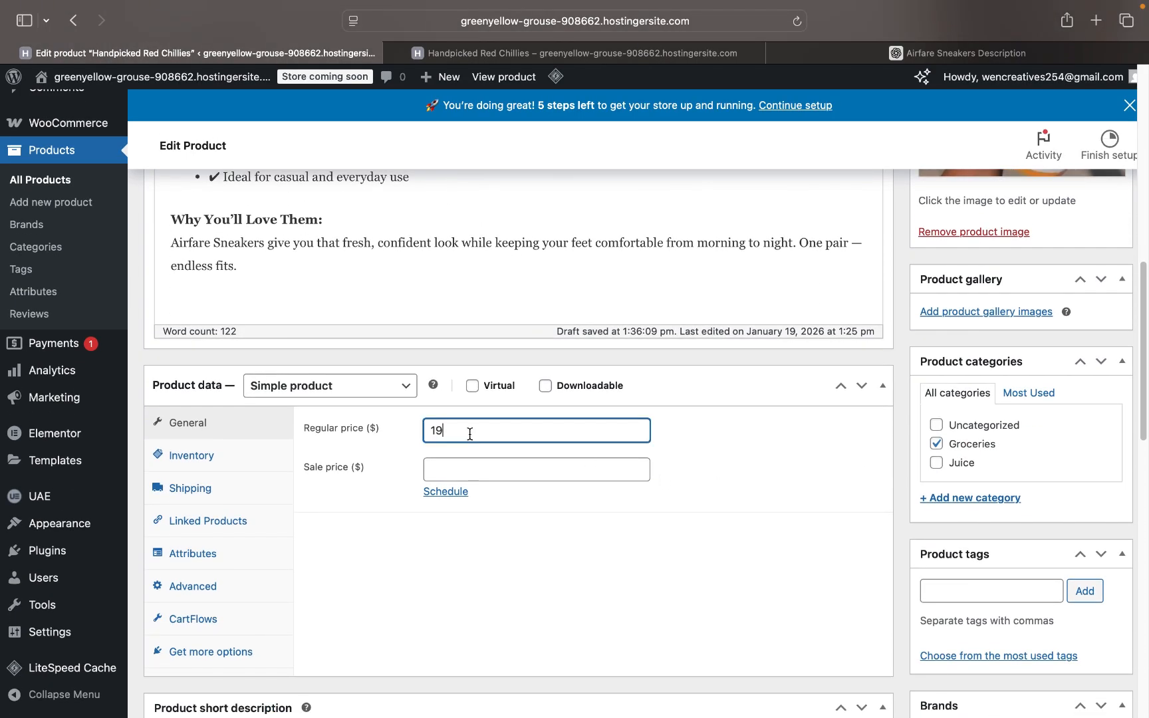
key(BackSpace)
key(BackSpace)
click(468, 466)
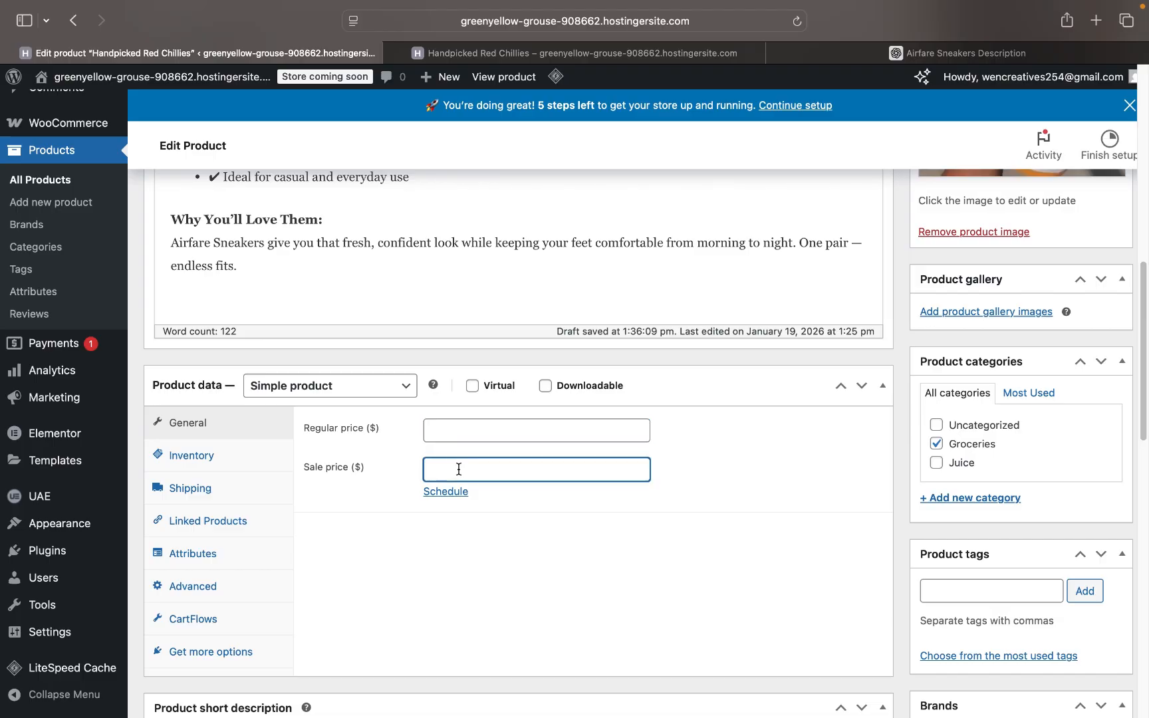
text(3000)
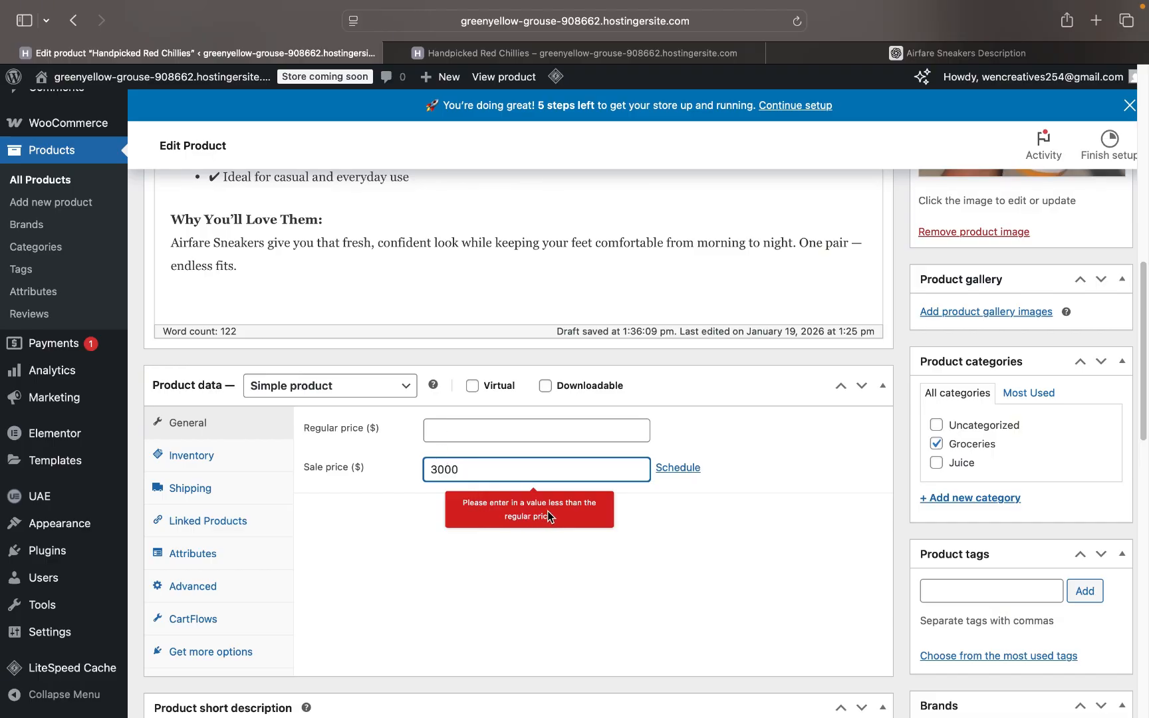
double_click(471, 469)
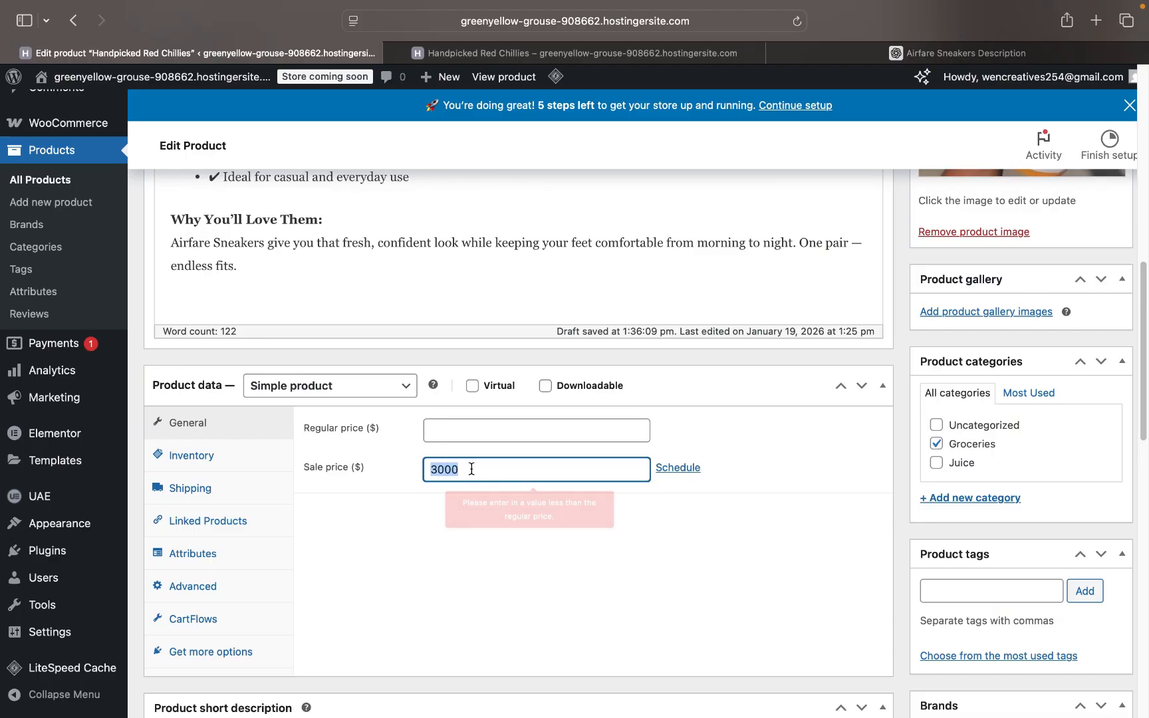
key(super+c)
key(BackSpace)
click(457, 429)
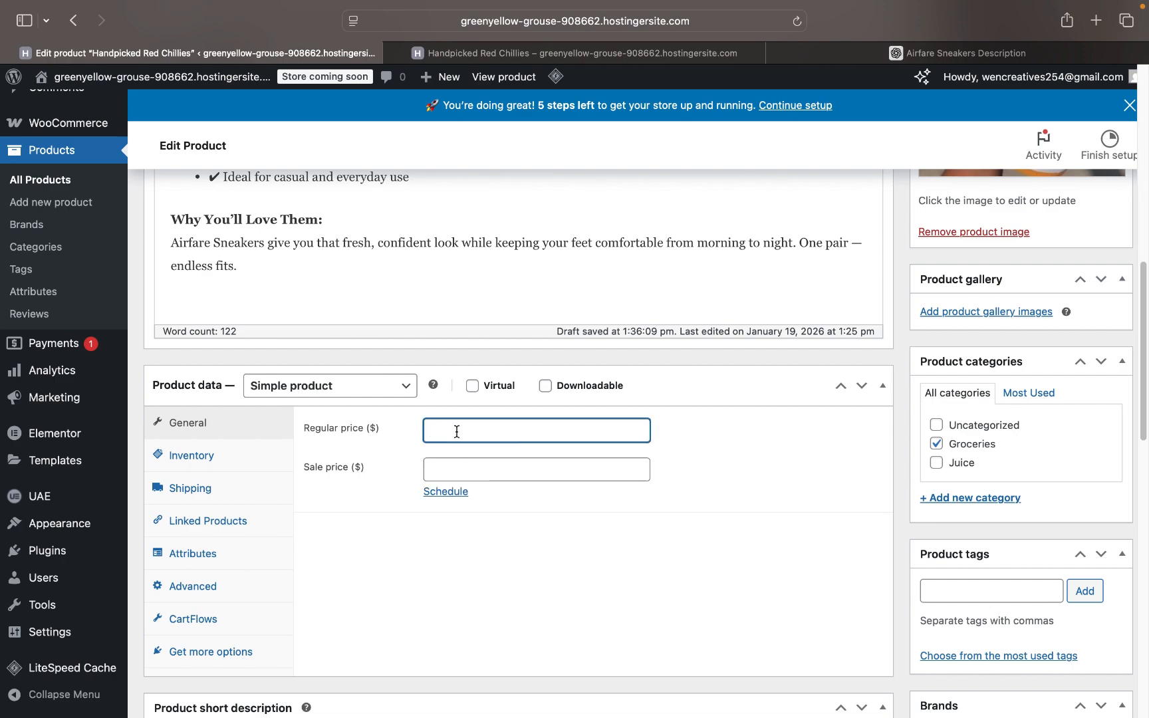
key(super+v)
click(444, 473)
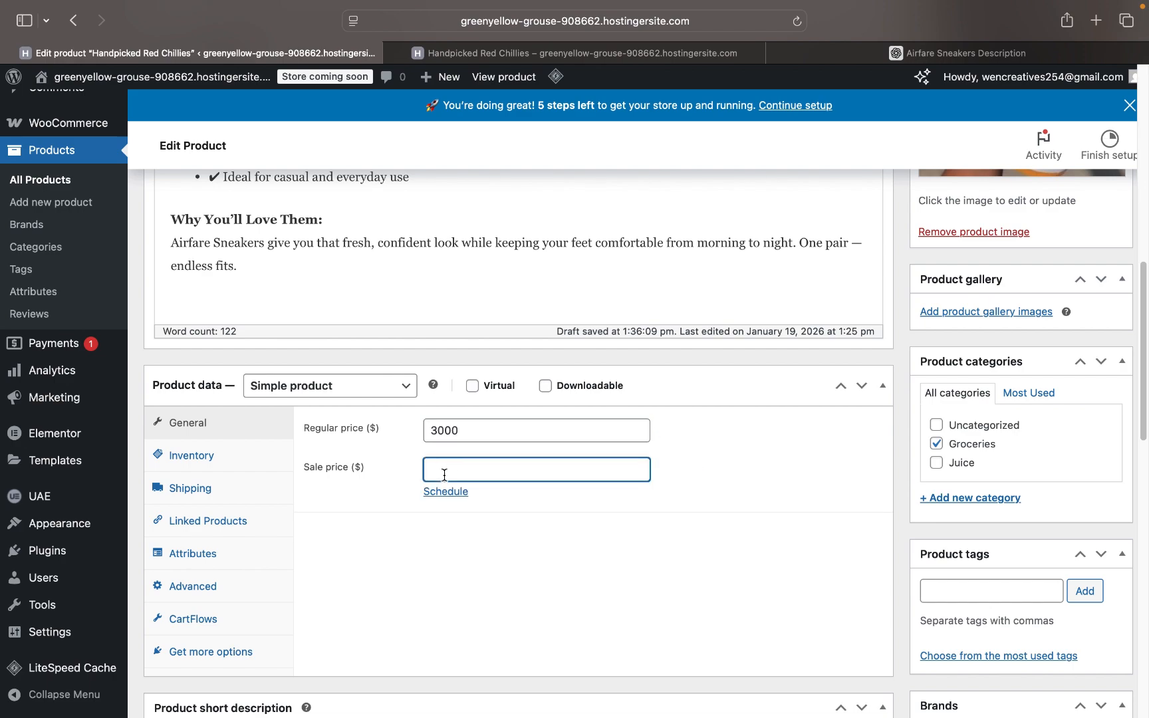
- Set the sale price to 2500
text(2500)
scroll(662, 486, down, 8)
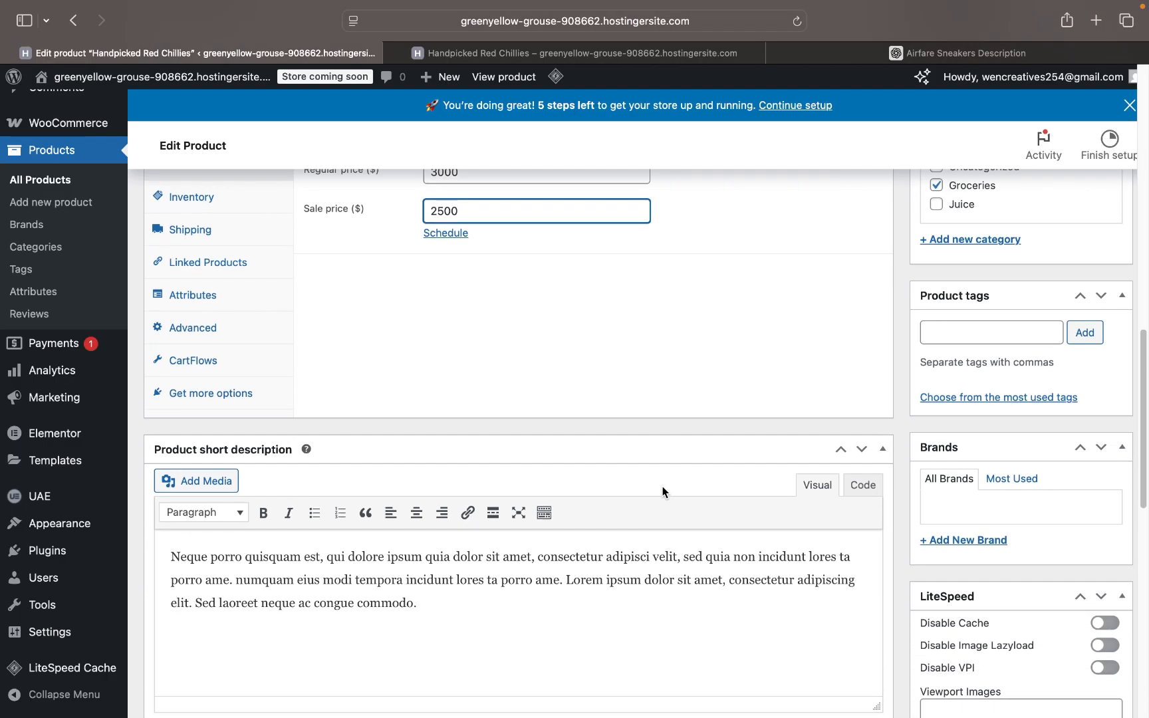
scroll(663, 485, down, 2)
scroll(662, 486, up, 10)
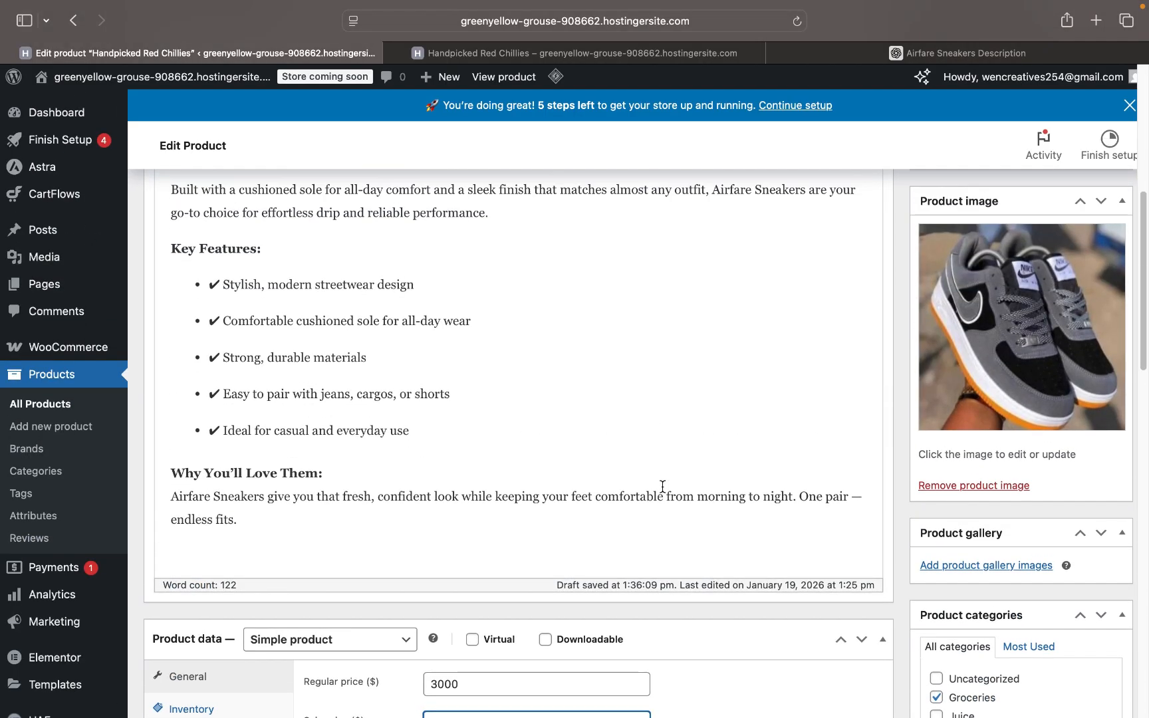
scroll(662, 486, up, 3)
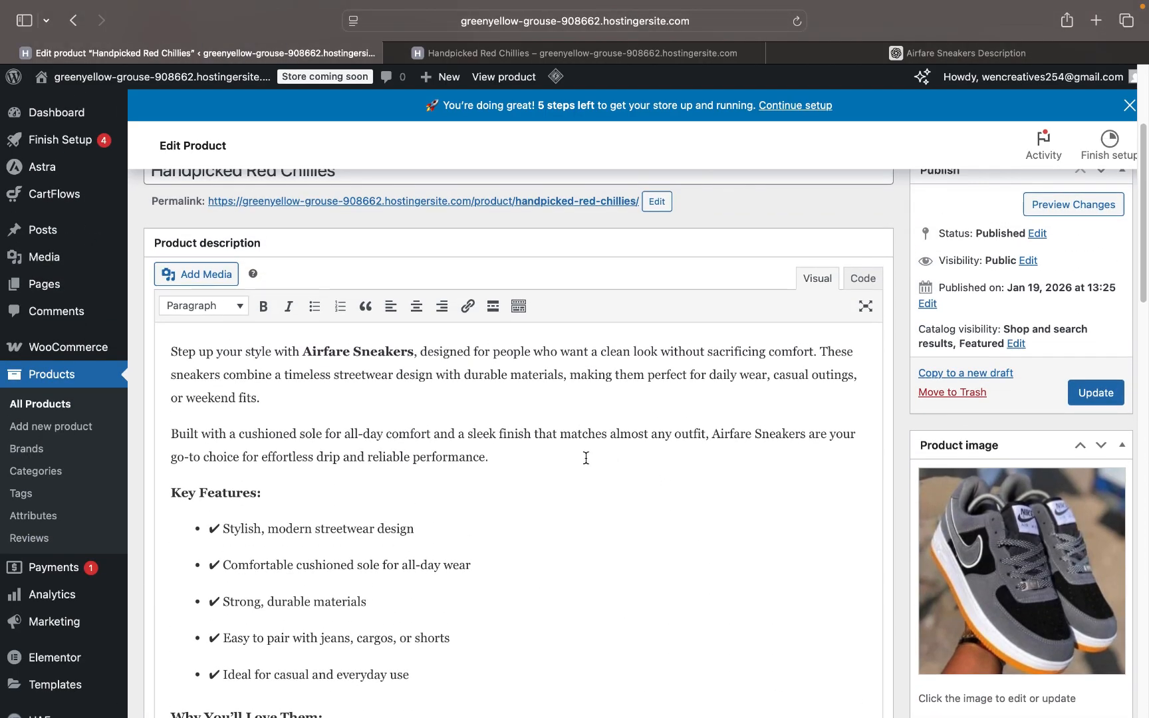
scroll(586, 457, down, 7)
- Replace the product short description with the Key Features list from the description
drag(409, 414, 166, 219)
scroll(300, 344, down, 10)
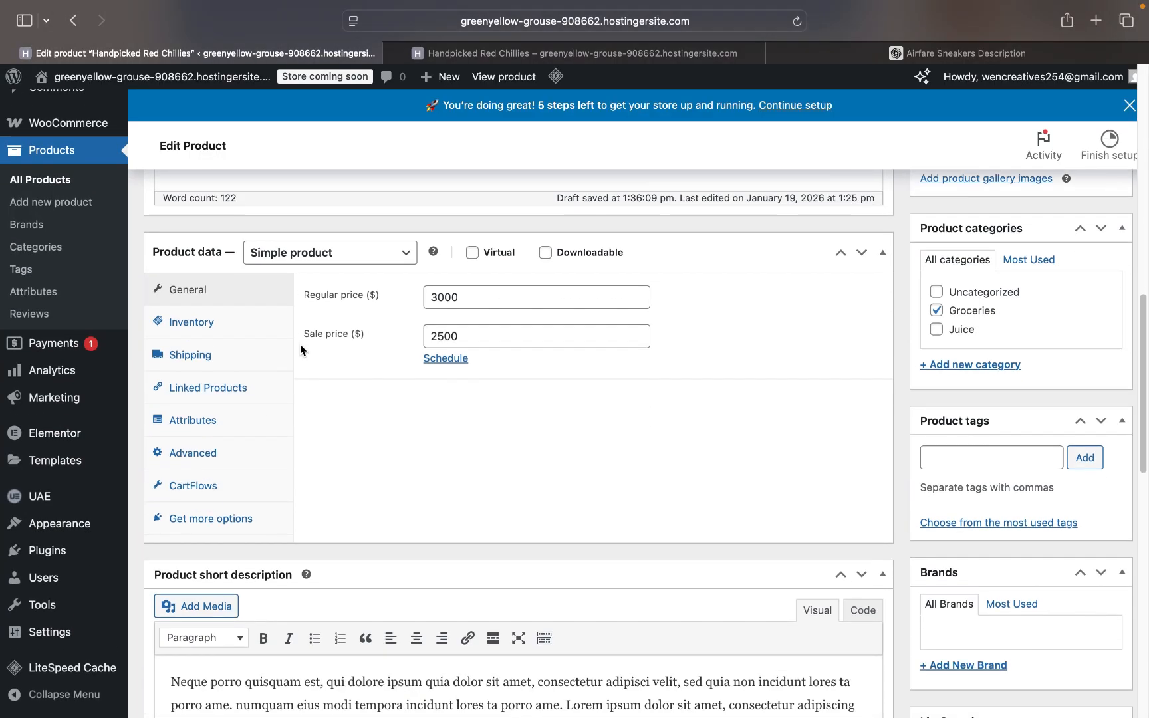
scroll(420, 540, down, 1)
click(375, 477)
key(super+a)
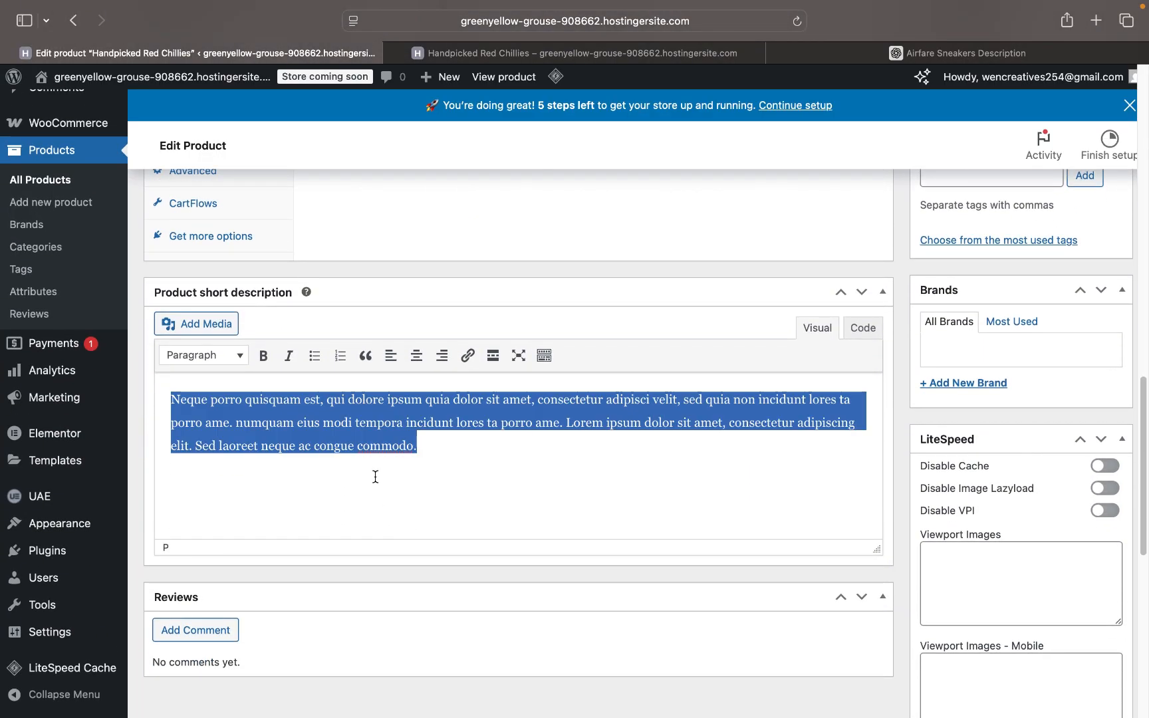
key(super+v)
- Type the product tags #sneakers, a store-name hashtag and #shoes
scroll(356, 613, down, 3)
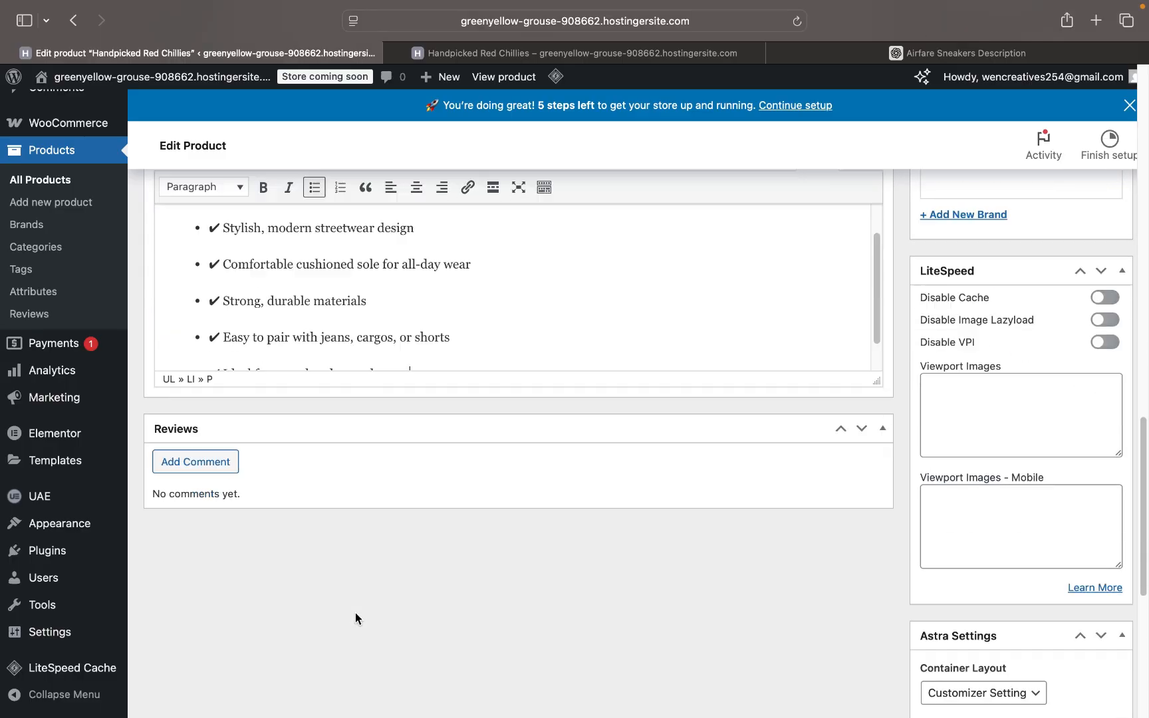
scroll(372, 618, up, 12)
scroll(374, 579, up, 5)
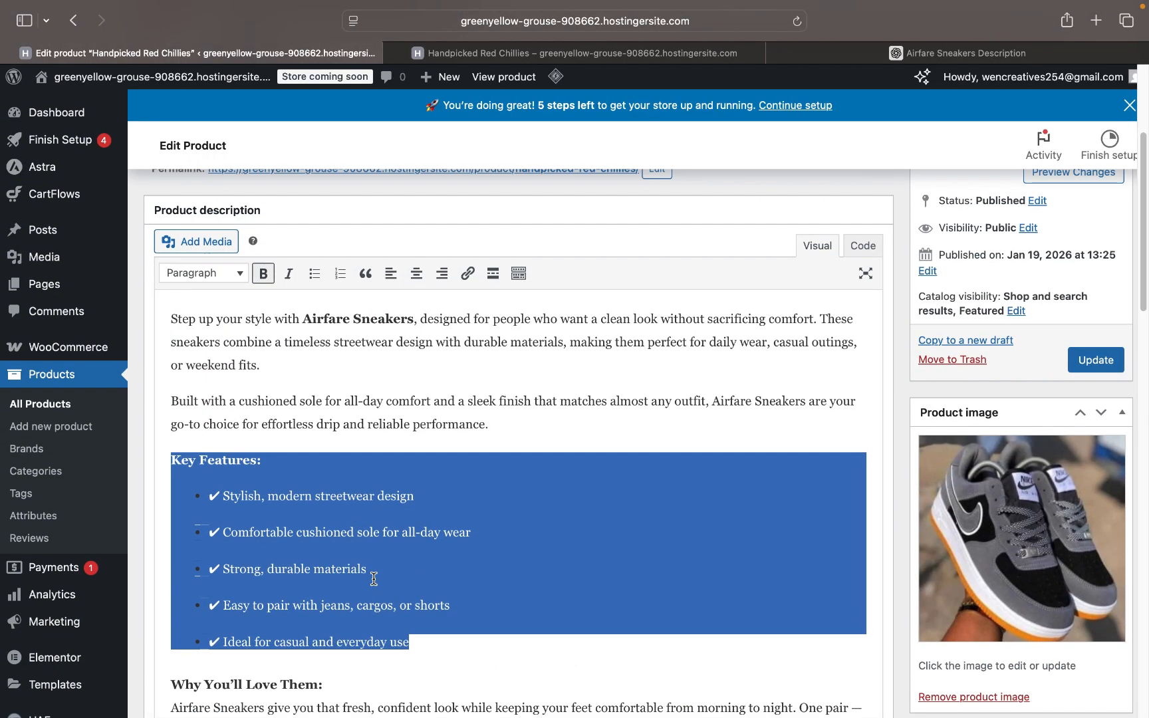
scroll(374, 579, down, 7)
scroll(1072, 586, down, 1)
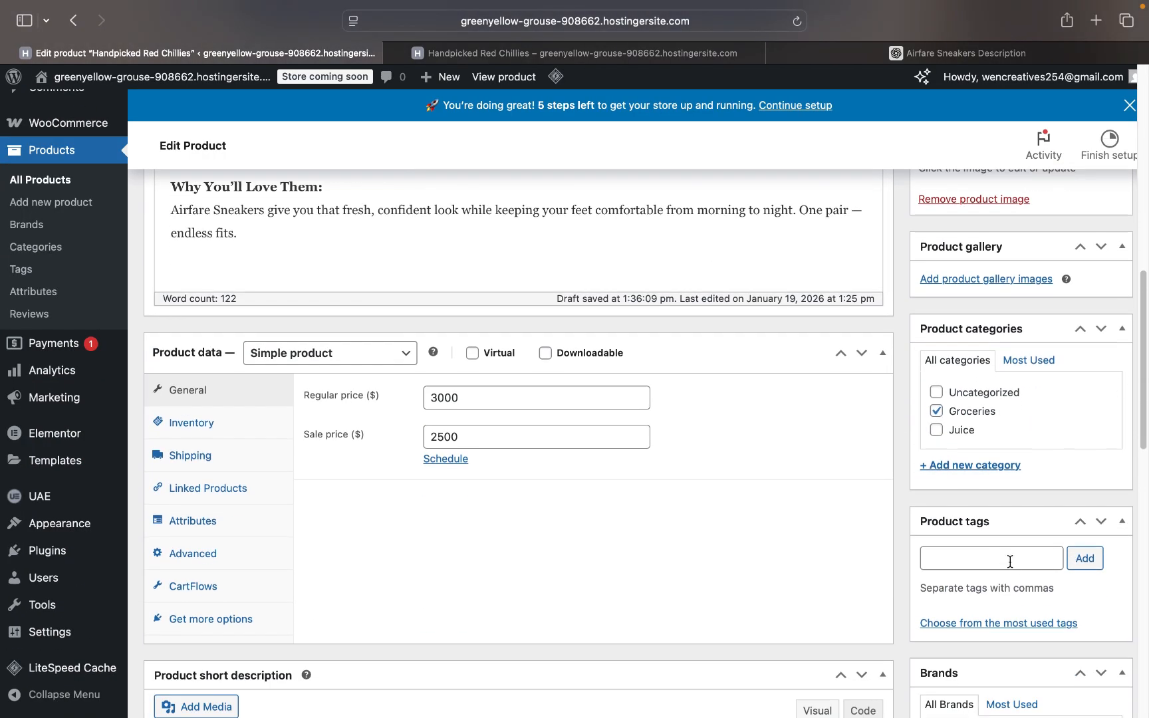
click(1009, 560)
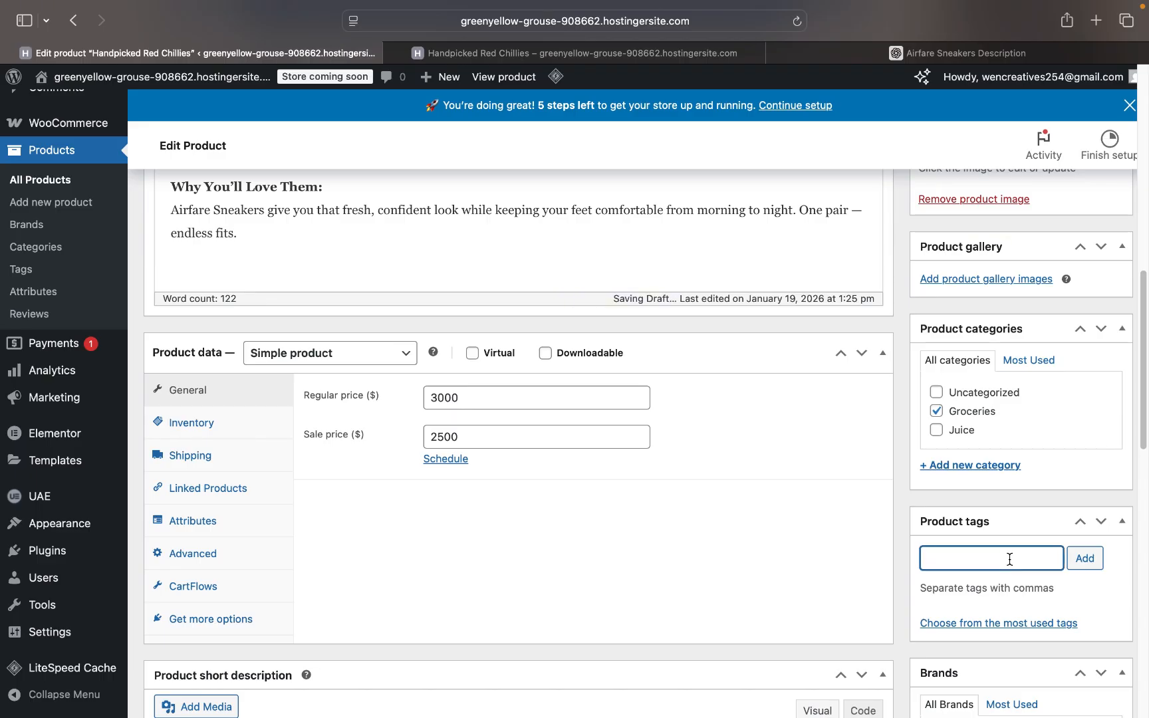
text(#)
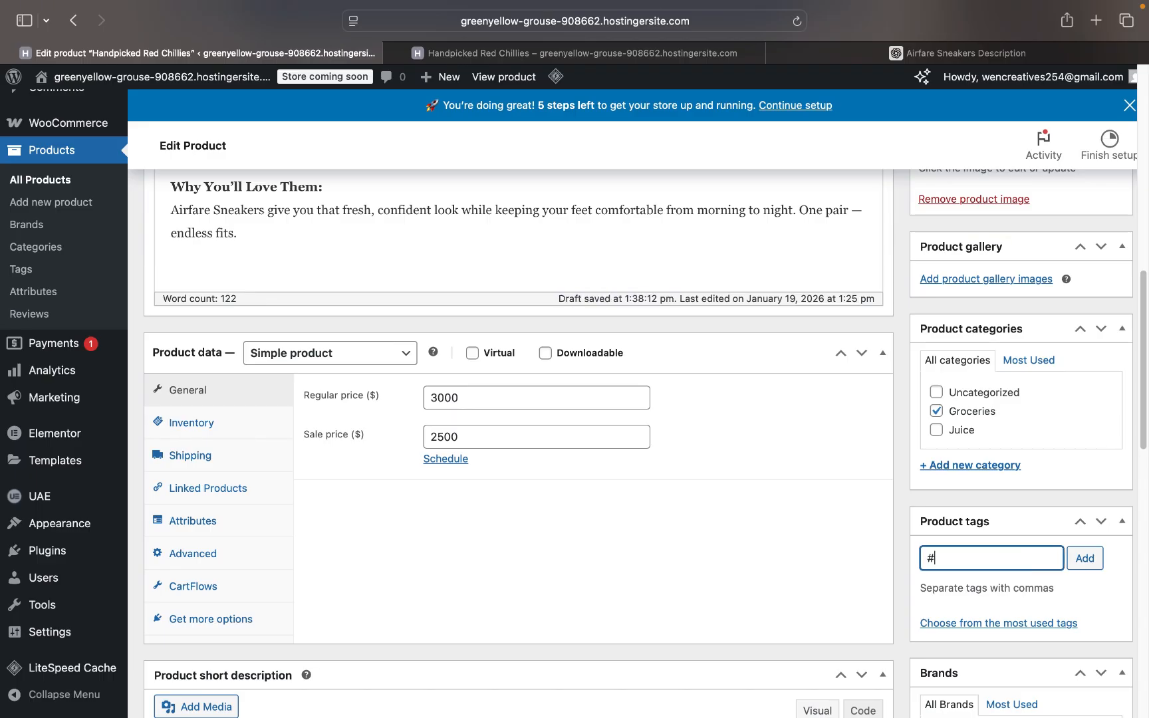
text(sneakers #)
text(wencreati)
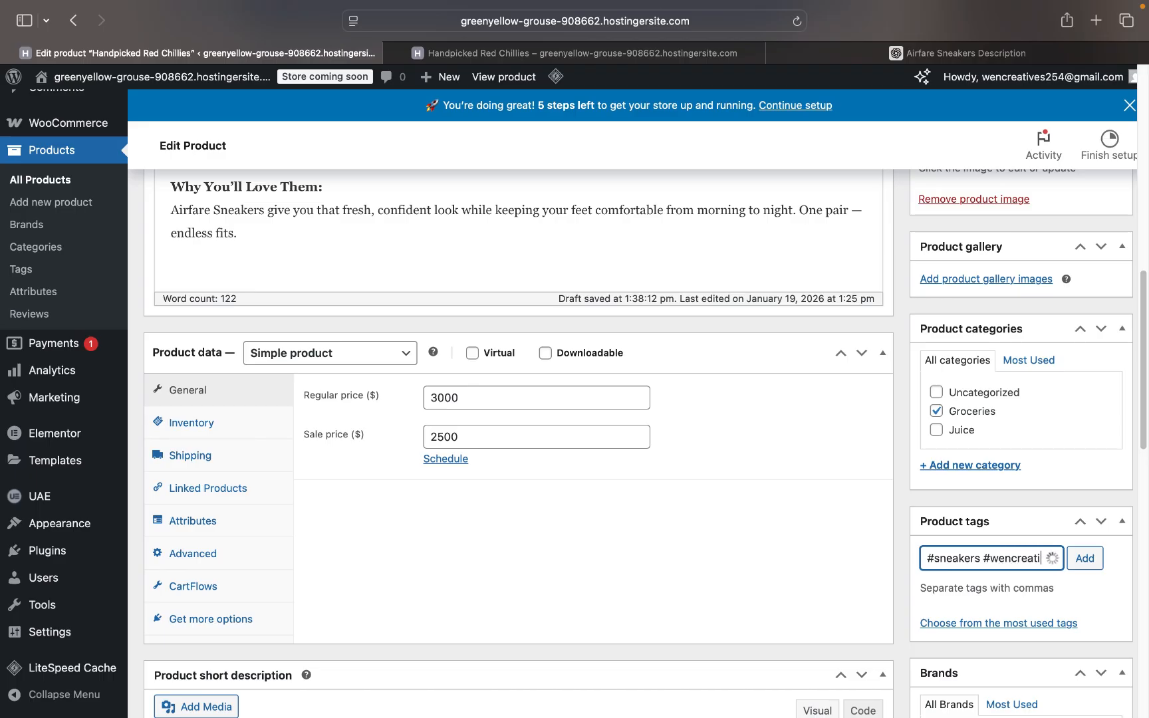
text(ves)
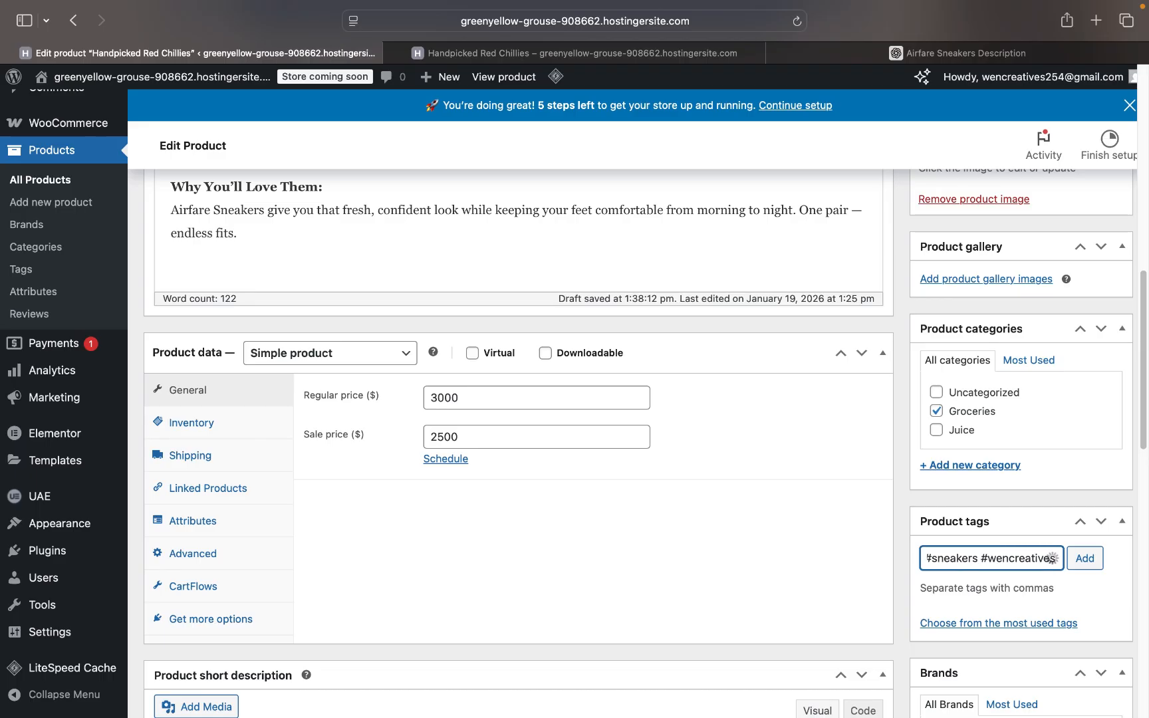
text(sneakers)
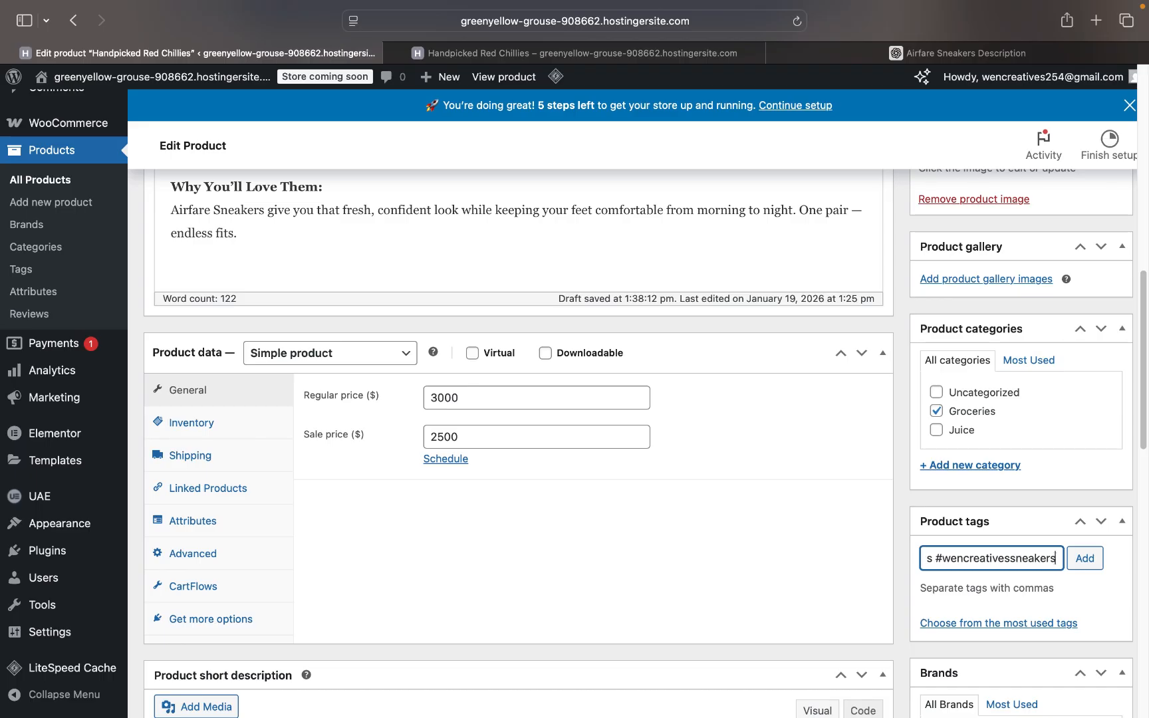
text(store)
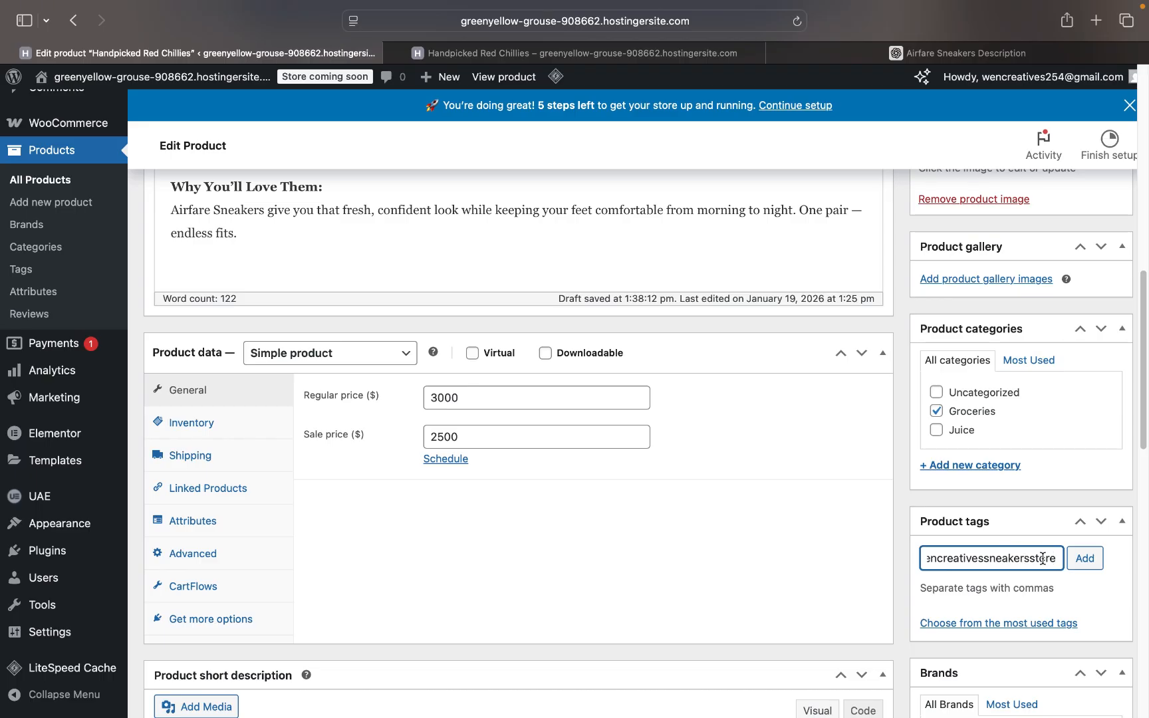
text(#)
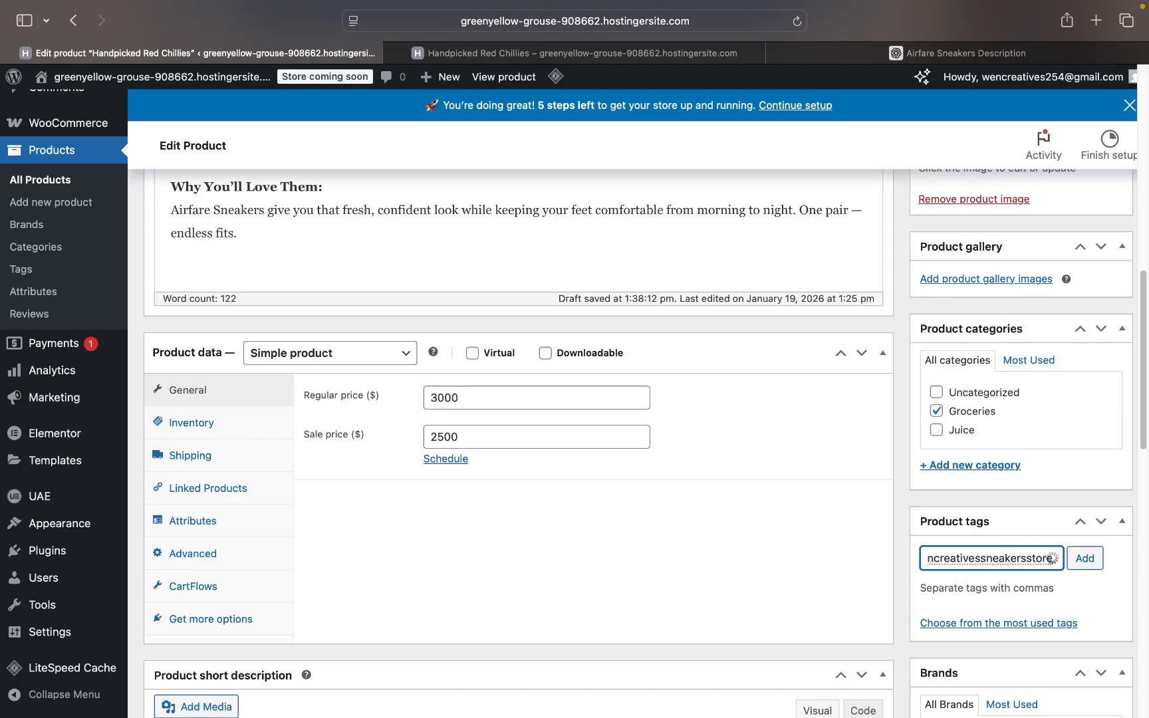
text(shoes)
- Scroll through the product editor, jump back to the top, and view the live product page
scroll(985, 608, down, 3)
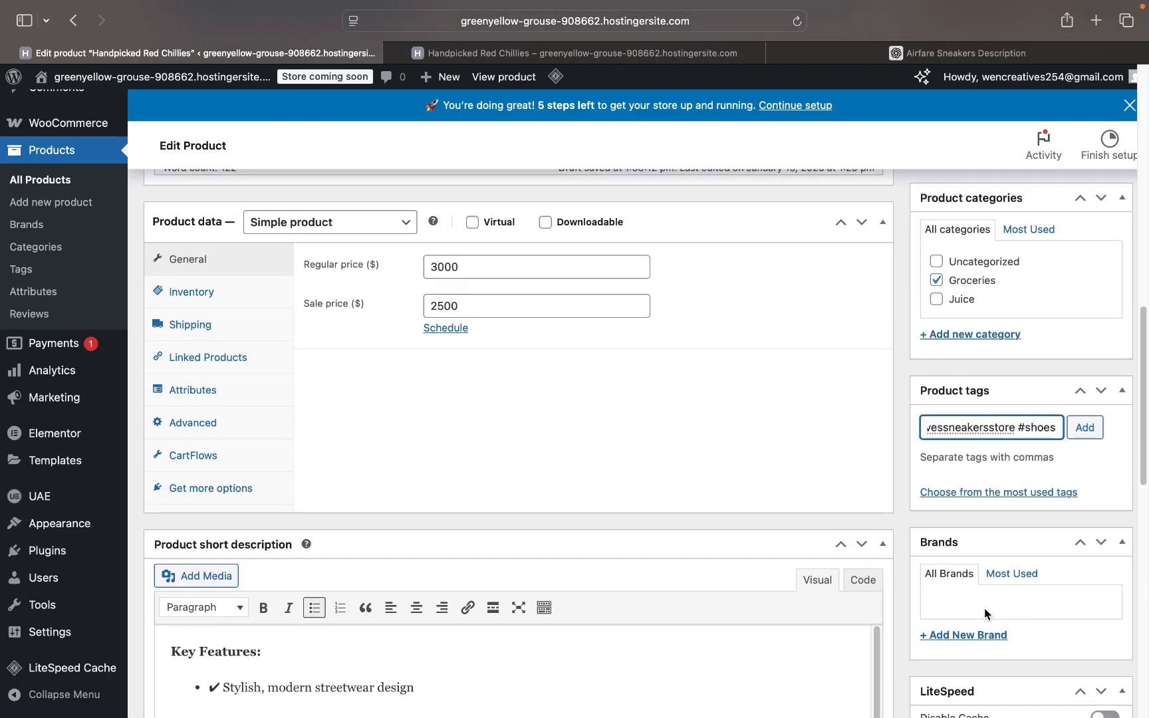
scroll(984, 608, down, 5)
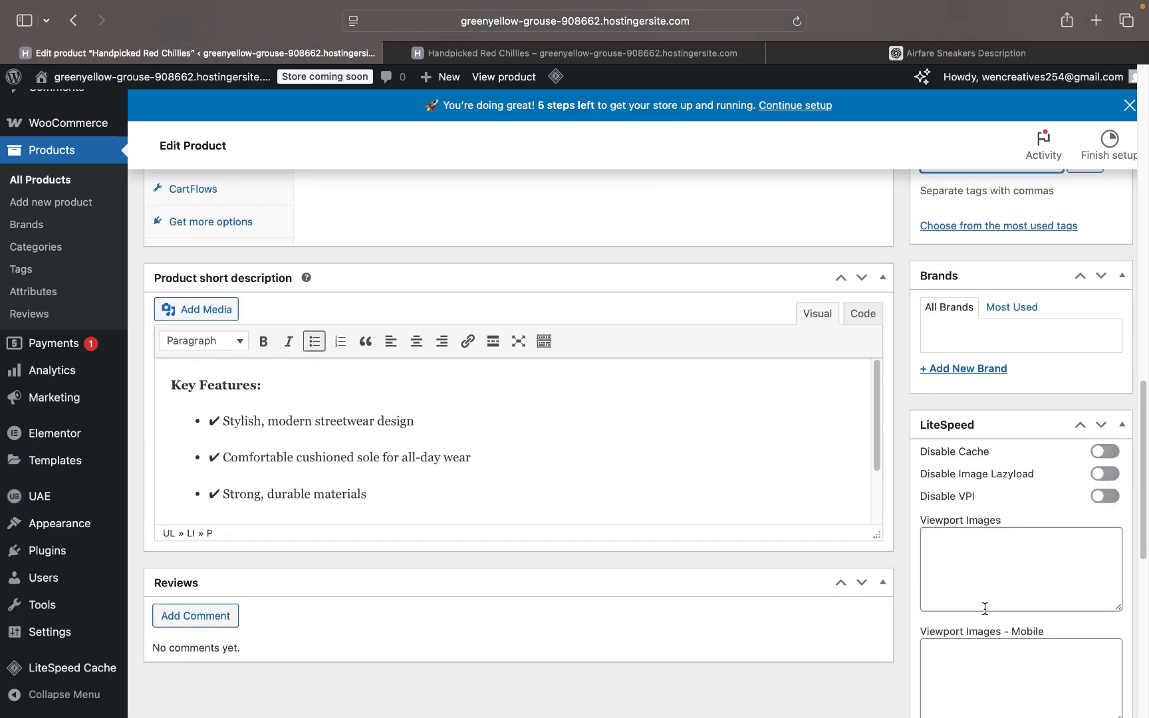
scroll(984, 428, down, 3)
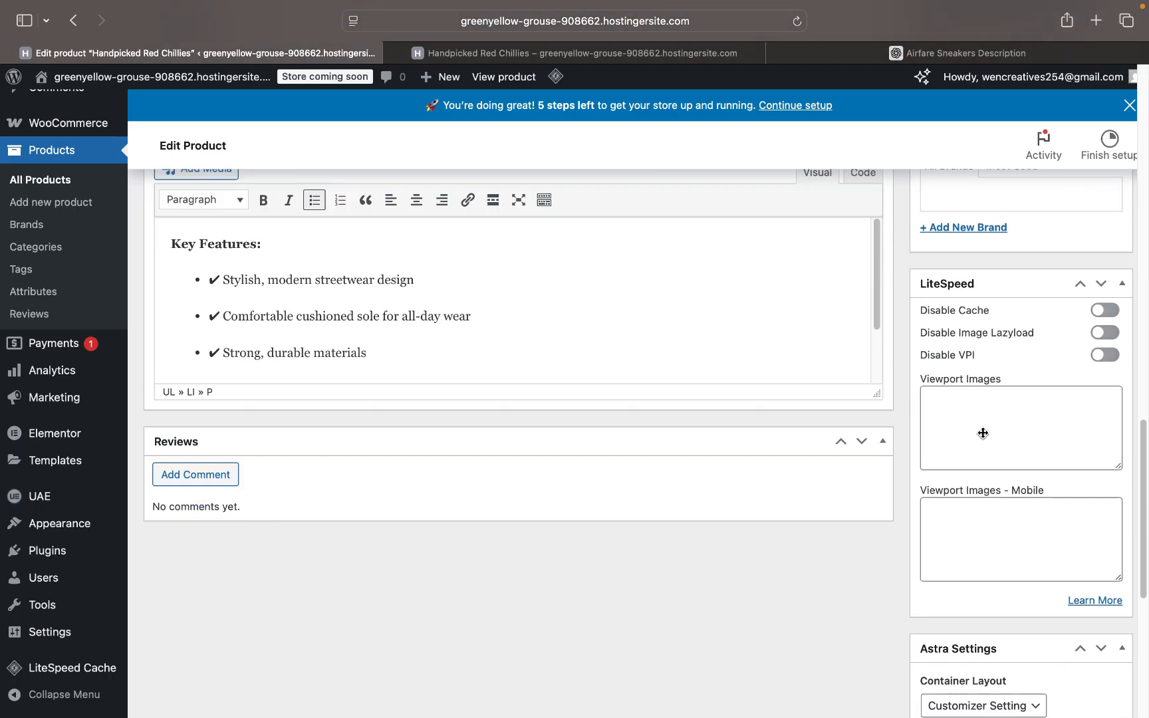
scroll(983, 432, down, 8)
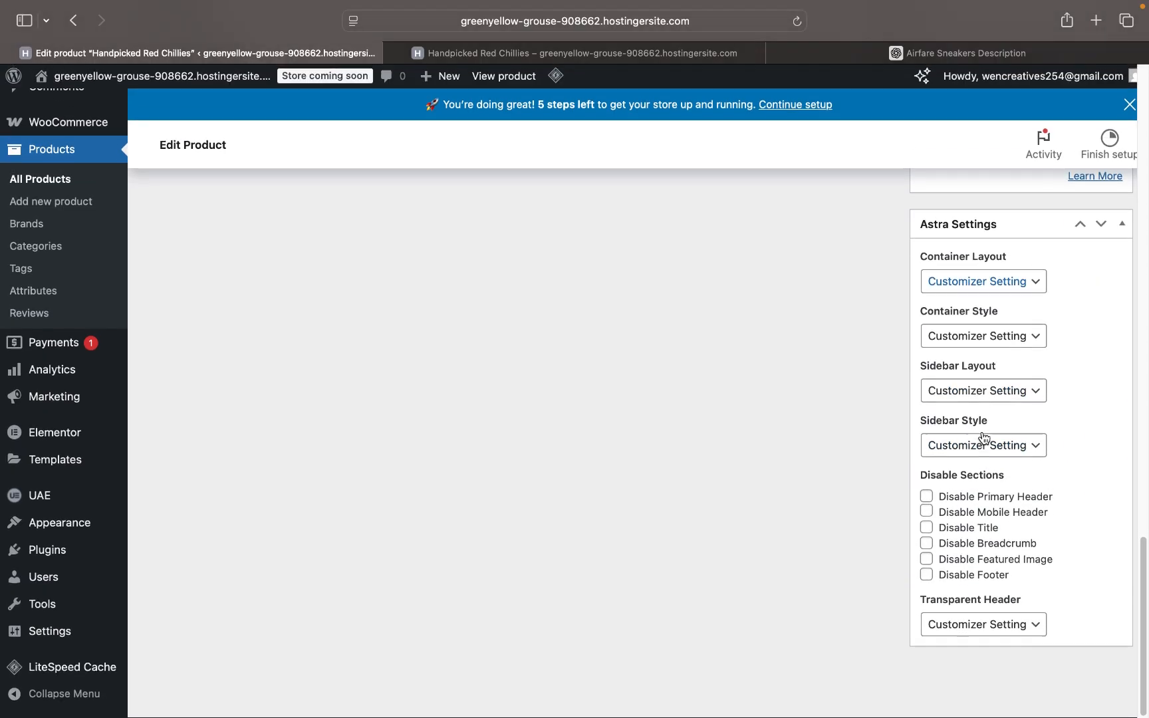
key(Home)
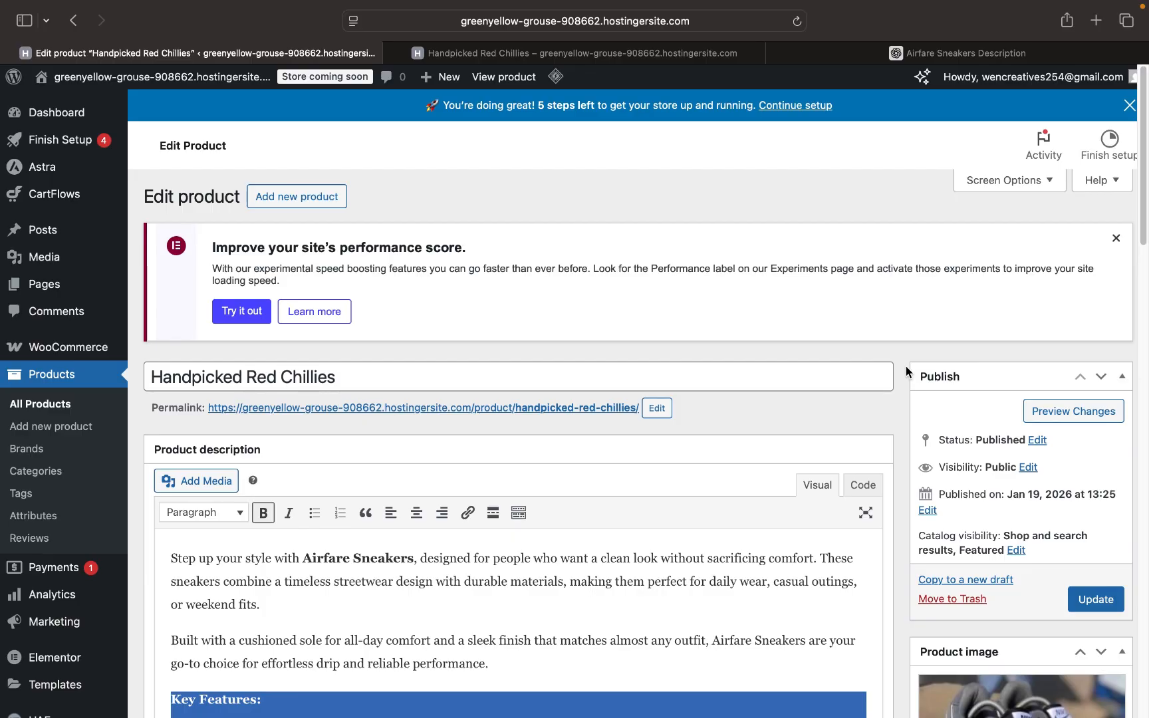
scroll(942, 462, down, 1)
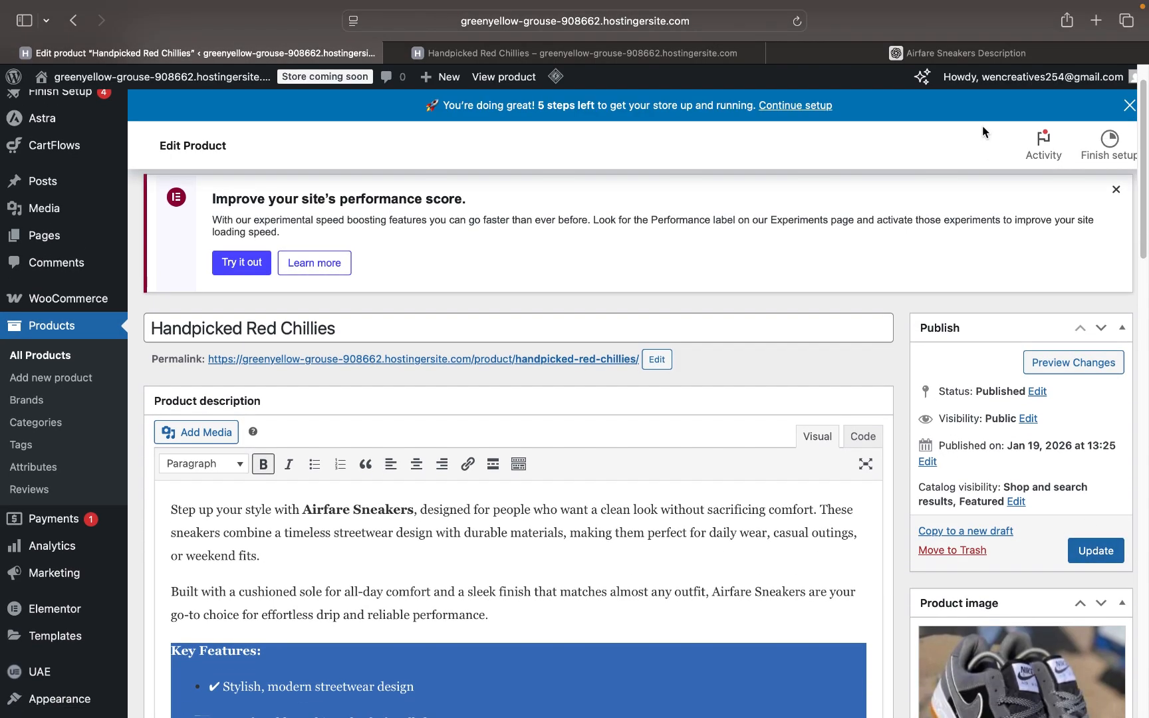
click(669, 53)
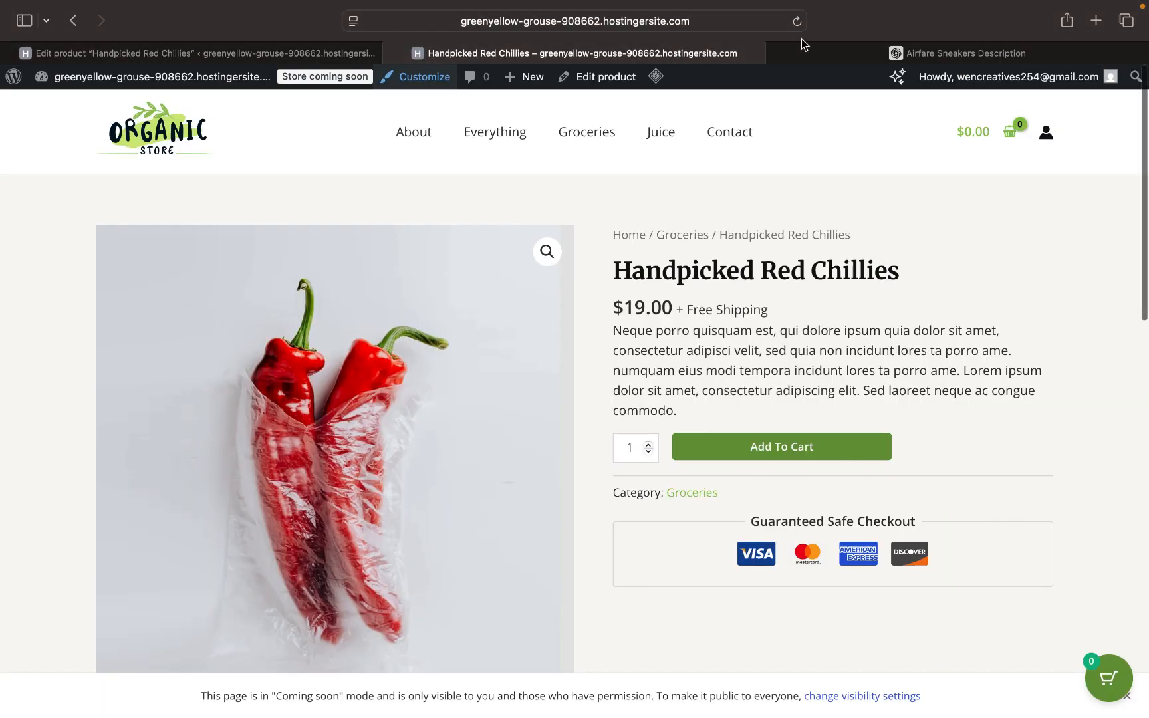
- Save the product edits with Update in the product editor
click(784, 54)
click(780, 54)
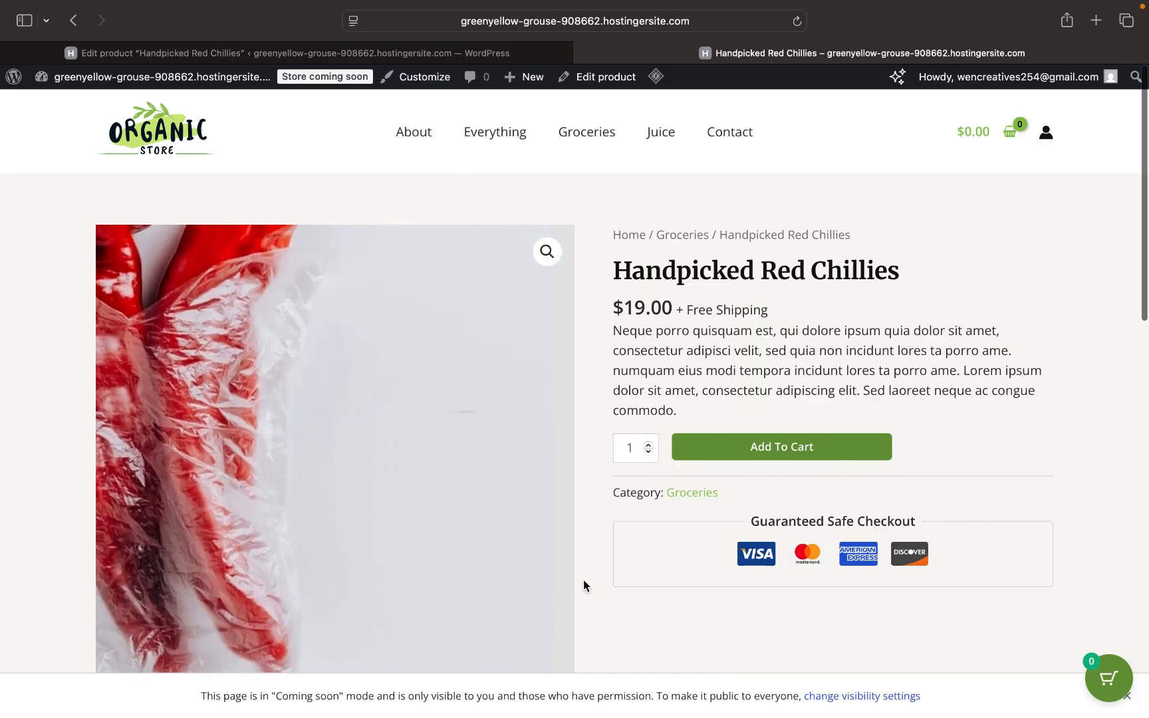
click(431, 53)
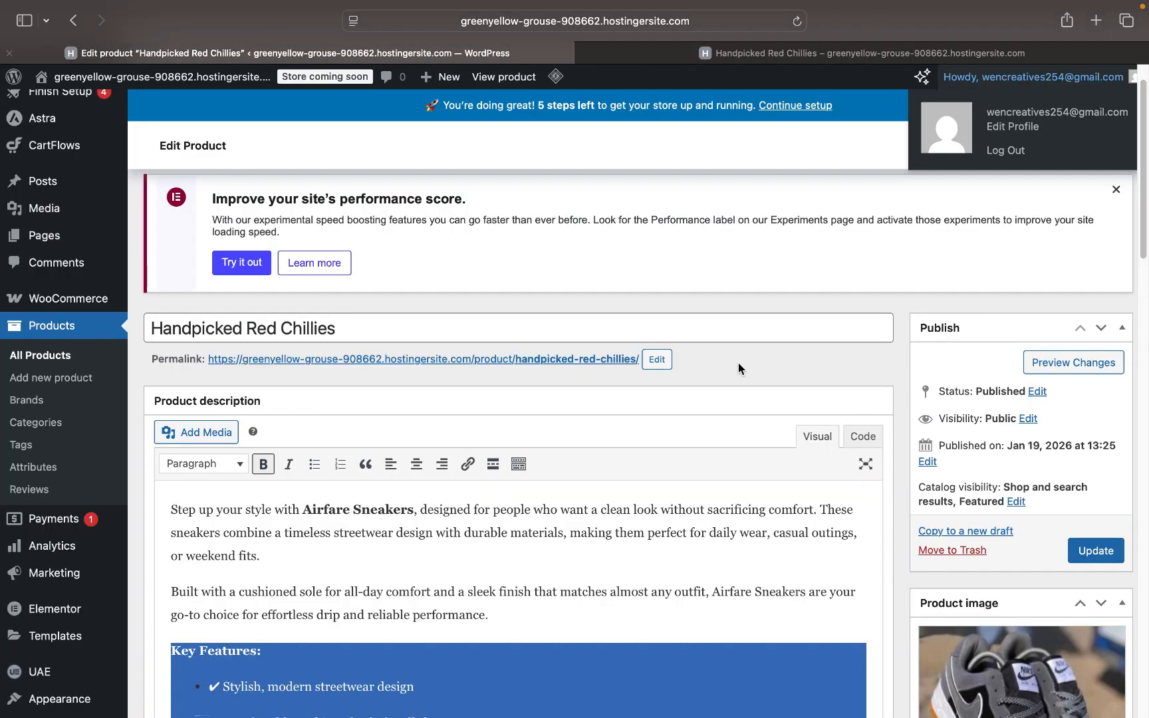
click(1099, 552)
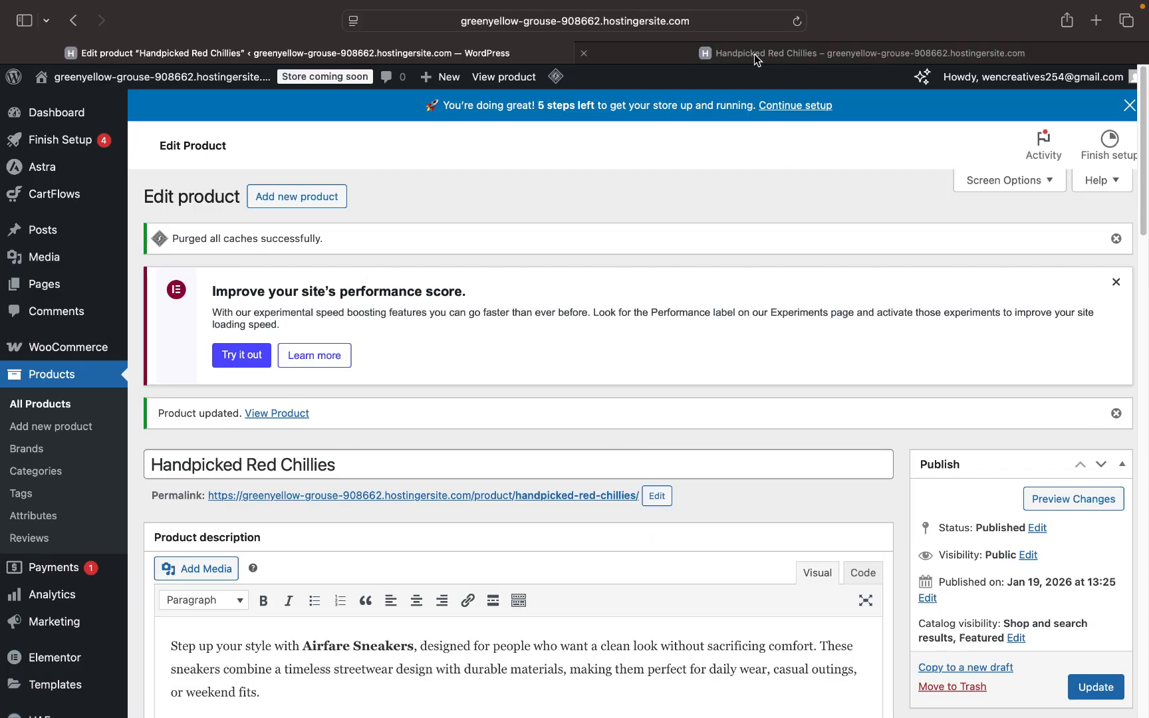
- Reload the live product page to confirm the sneaker photo, $2,500 price and Key Features
click(754, 54)
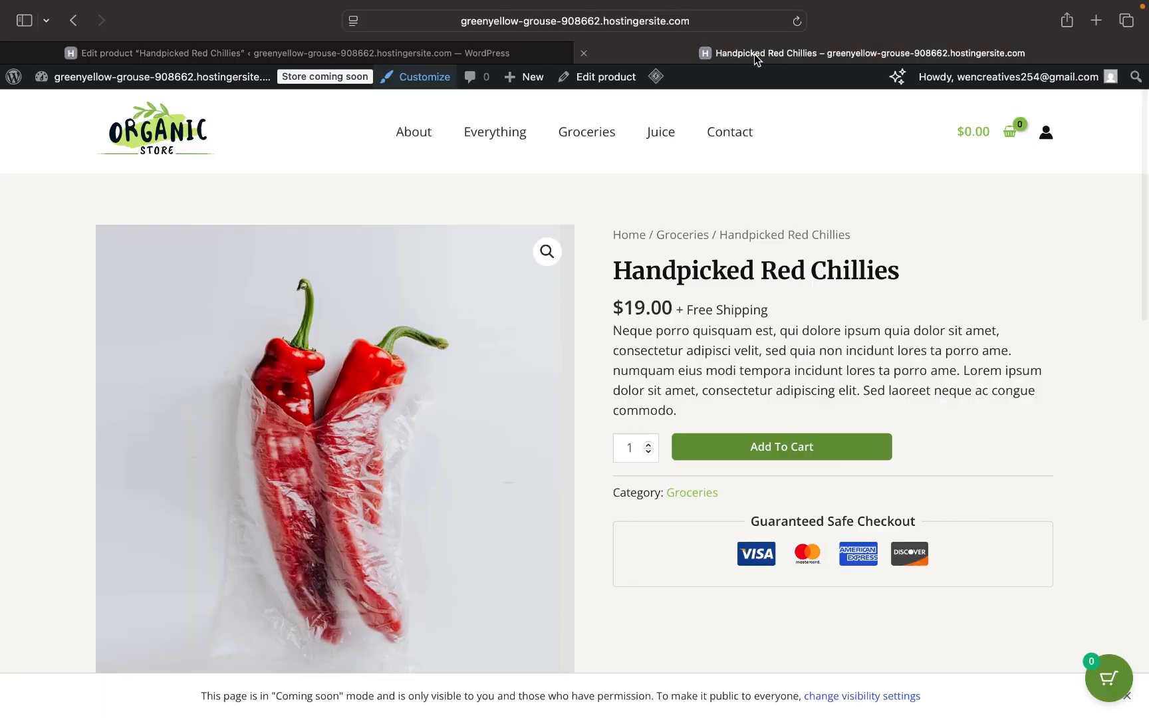
click(798, 21)
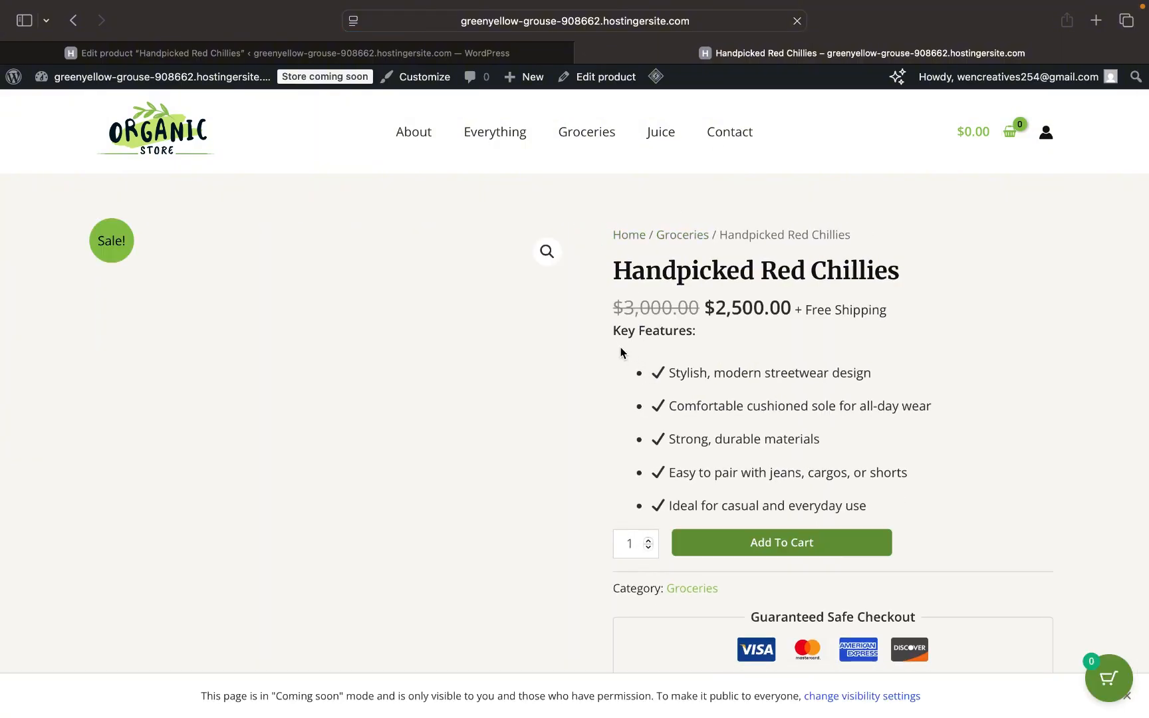
scroll(425, 495, down, 2)
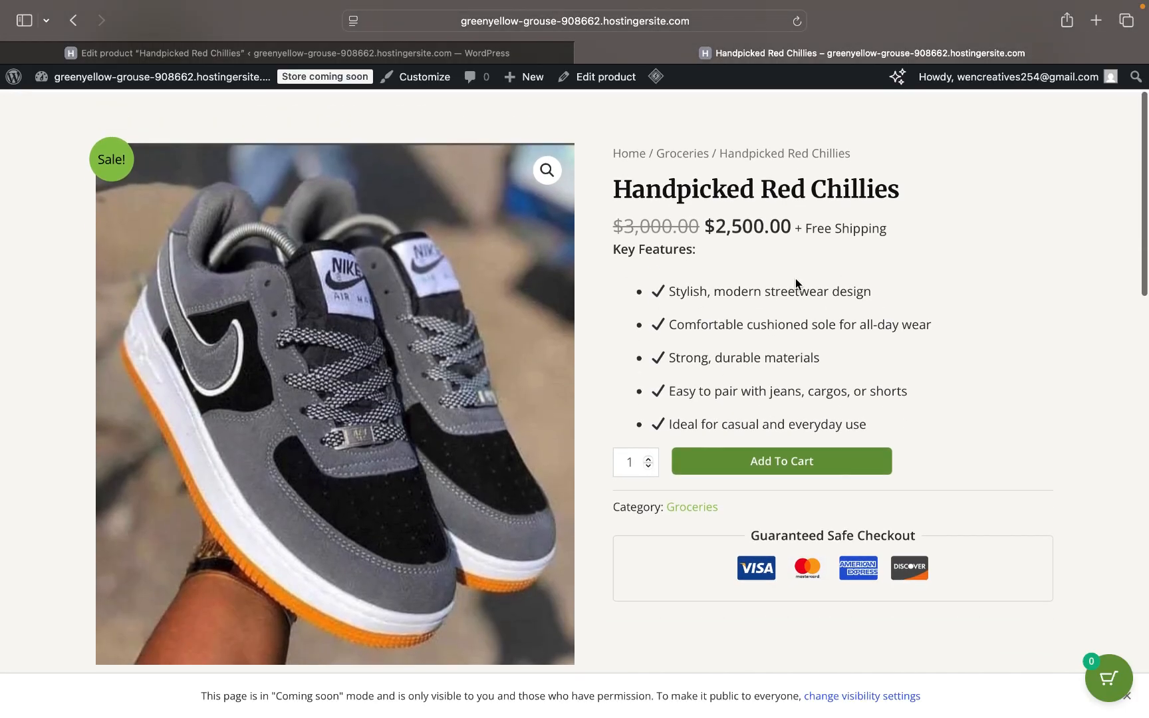
drag(903, 190, 611, 190)
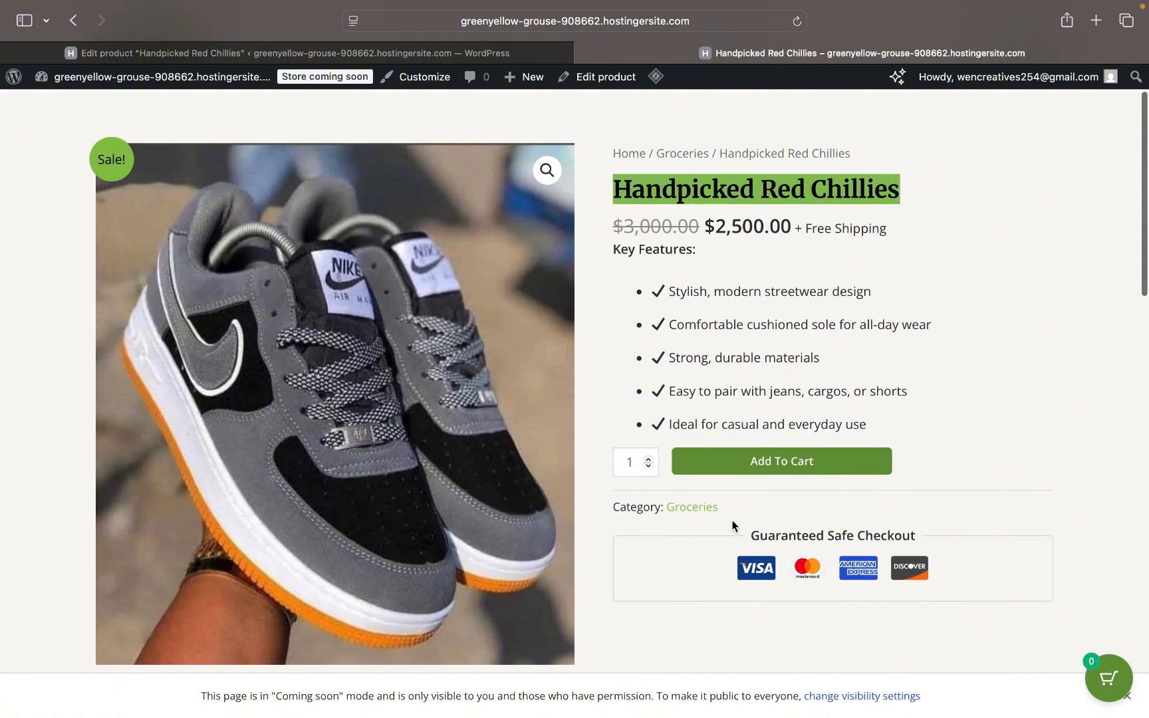
scroll(733, 520, up, 3)
click(495, 60)
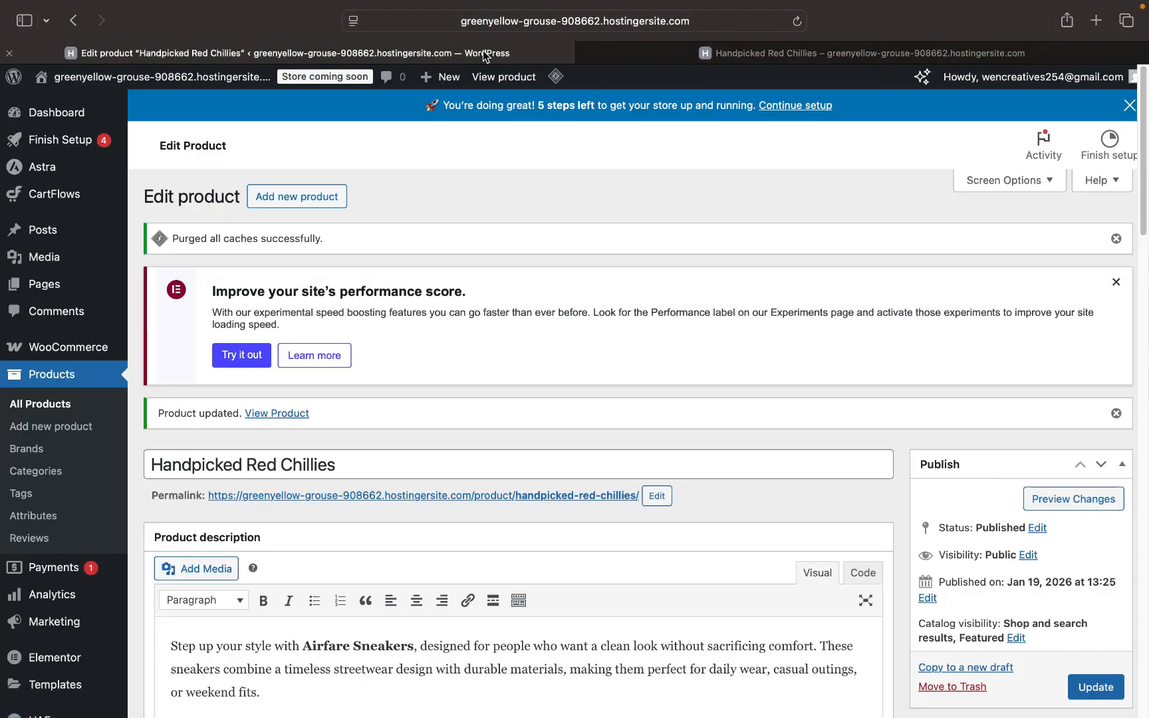
- Replace the Handpicked Red Chillies title with AIR FORCE 1
scroll(632, 460, down, 5)
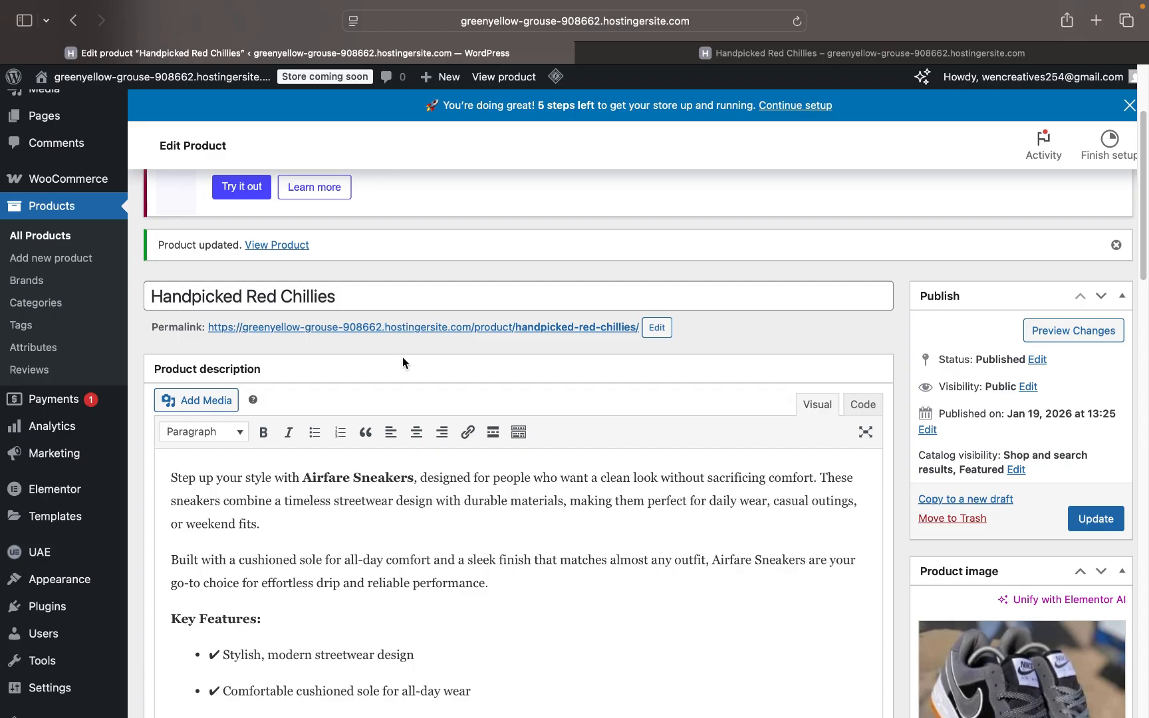
click(358, 298)
key(shift+alt+Left)
key(shift+alt+Left)
key(shift+alt+Left)
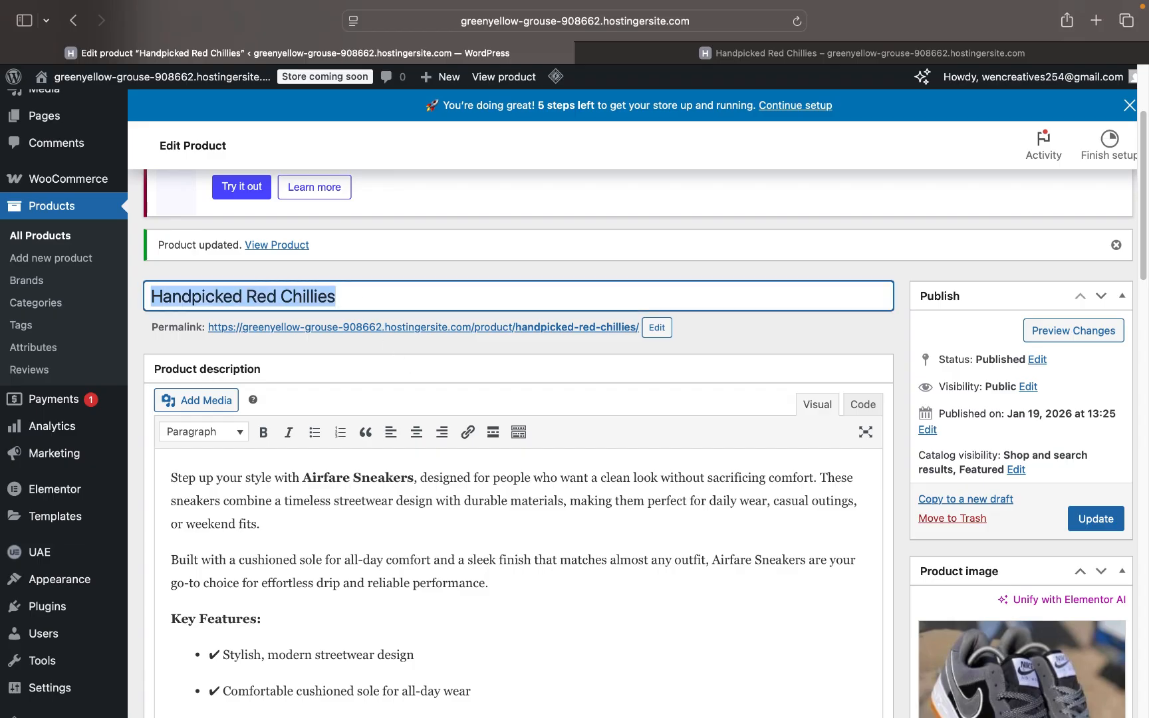
key(BackSpace)
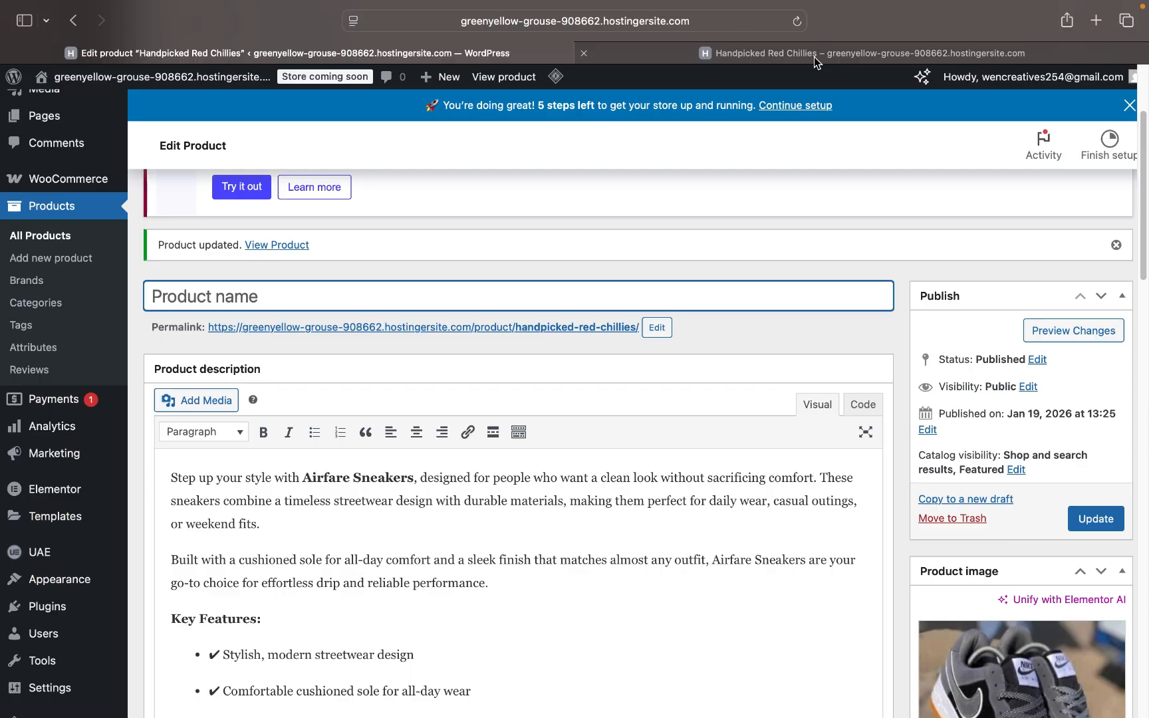
mouse_move(815, 59)
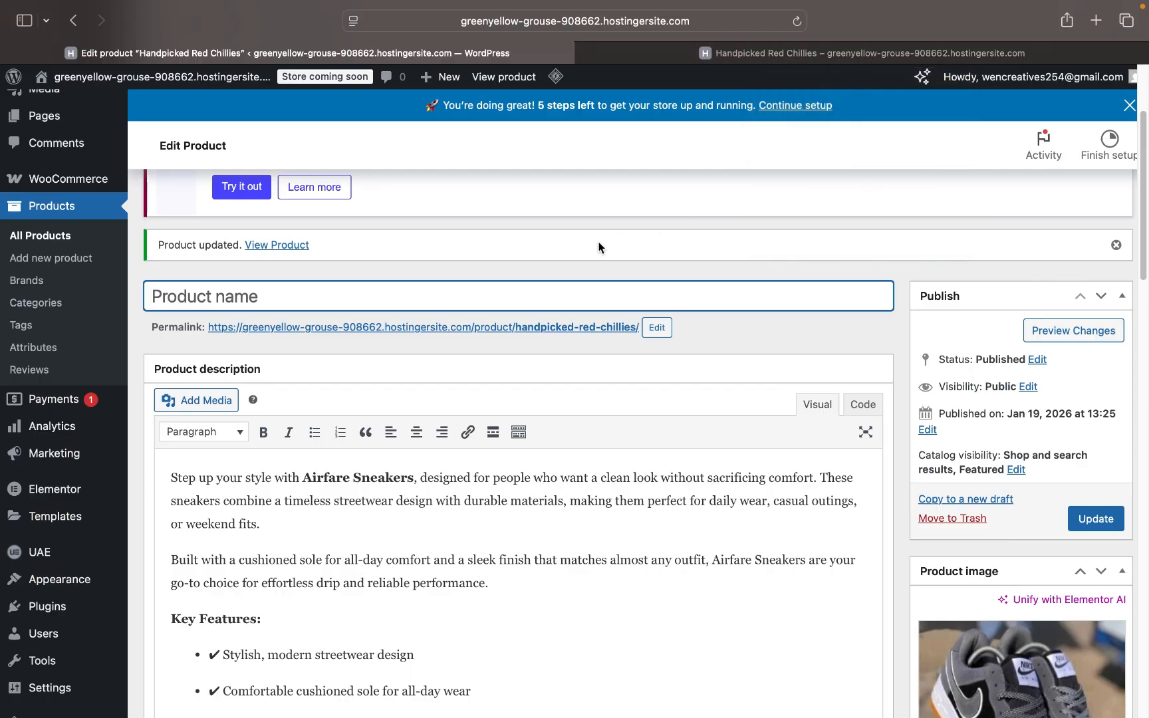
text(ARI)
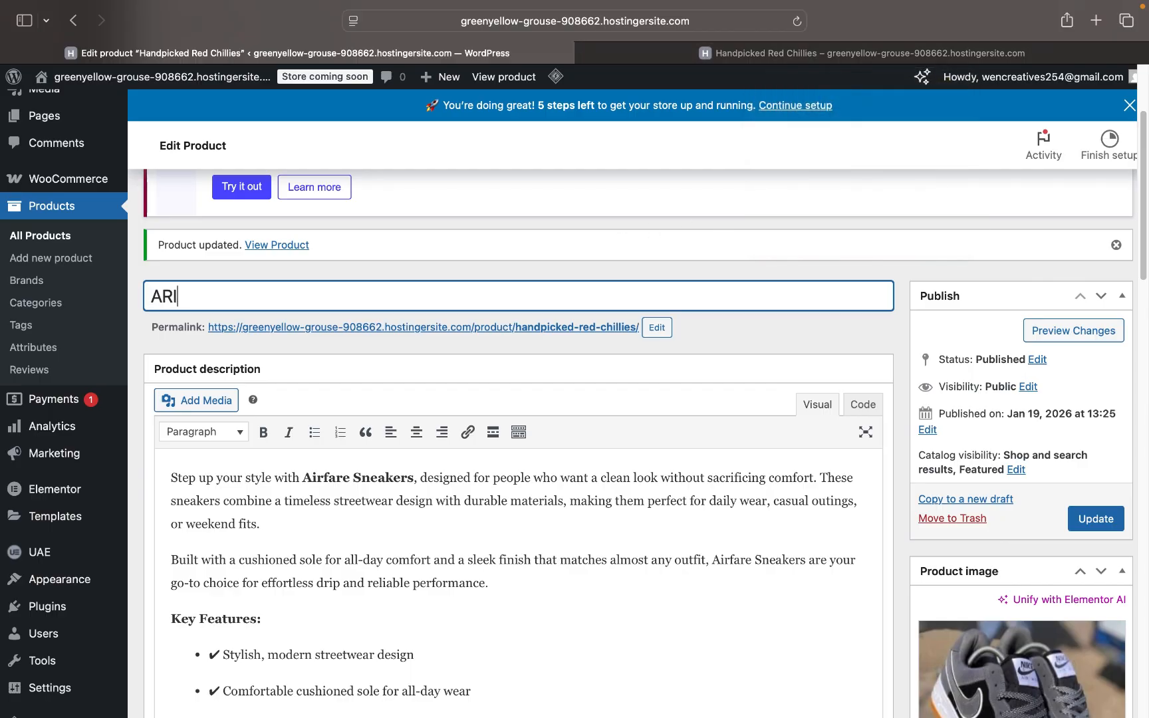
key(BackSpace)
key(BackSpace)
key(BackSpace)
text(IR )
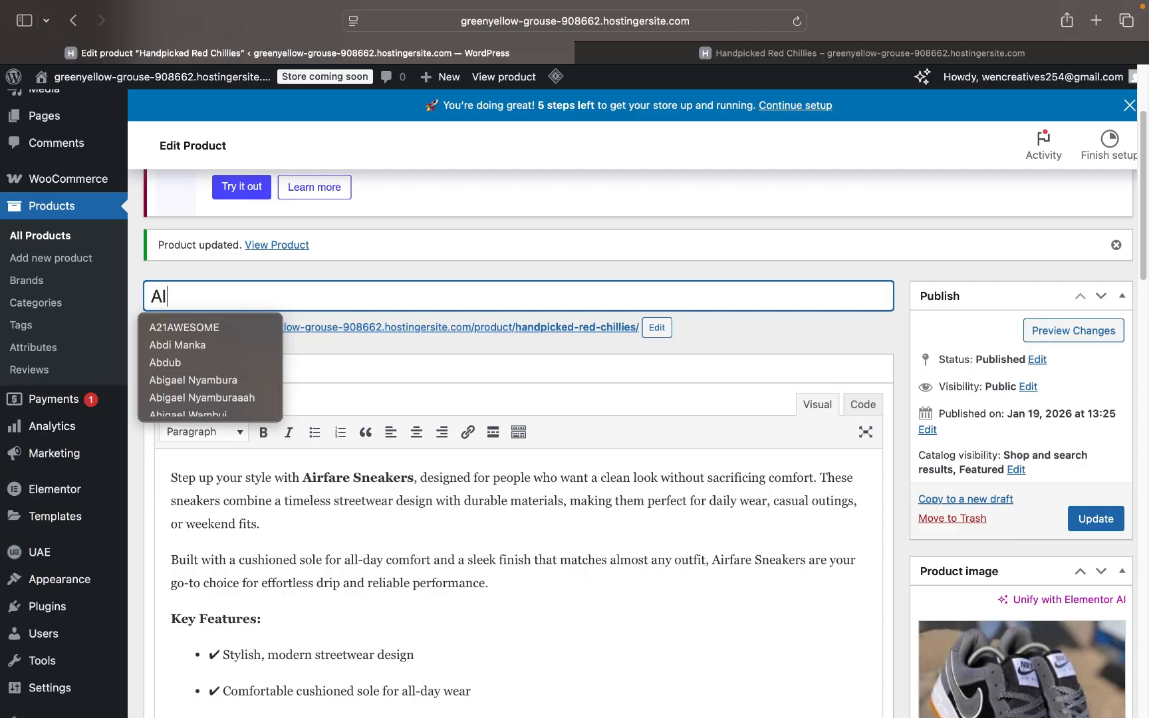
text(FORCE 1)
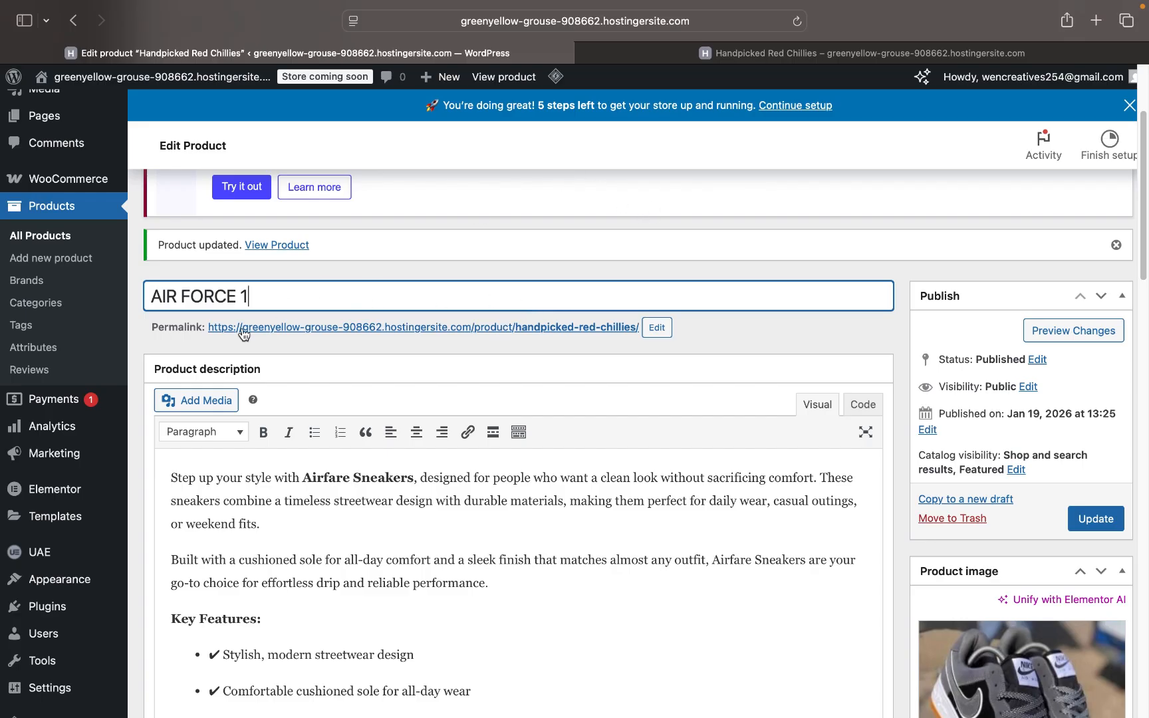
- Save the renamed product and switch to its storefront tab
scroll(665, 373, down, 2)
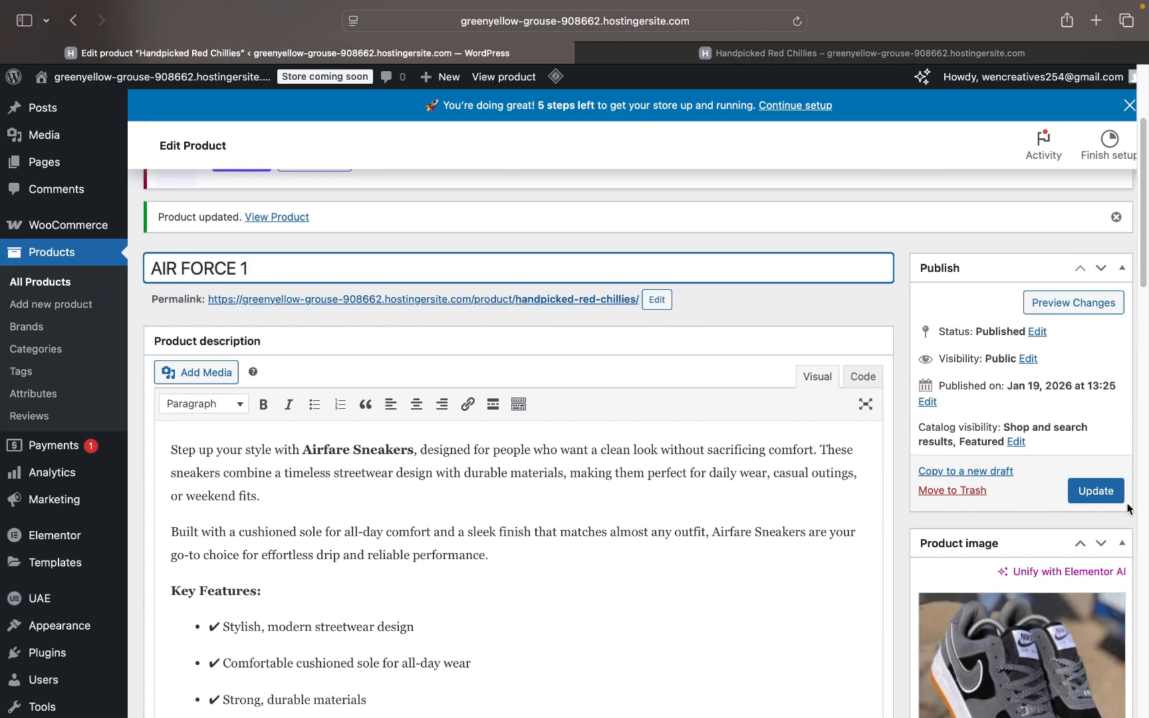
click(1097, 498)
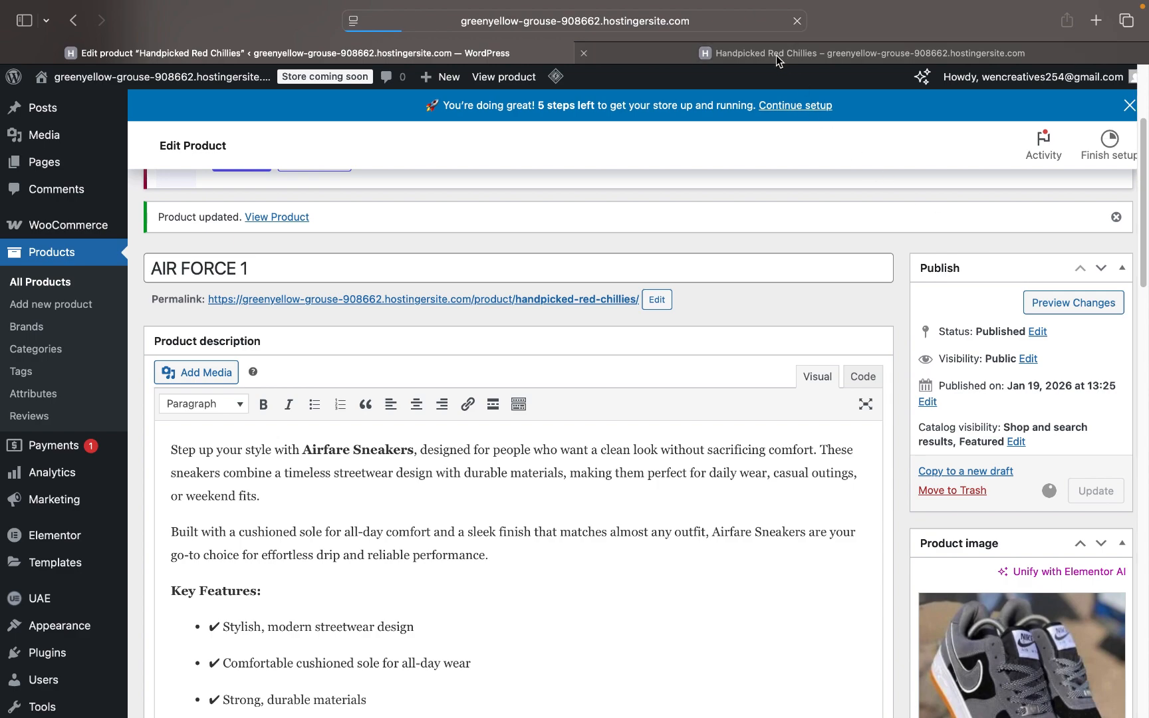
mouse_move(779, 62)
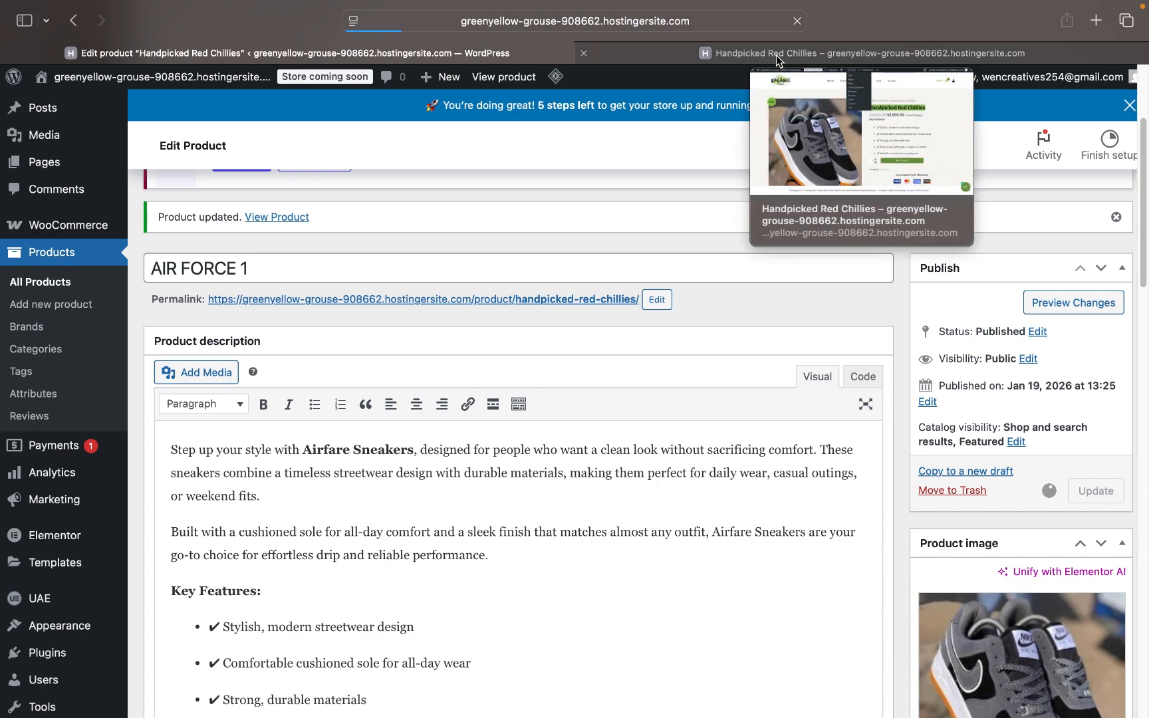
click(775, 55)
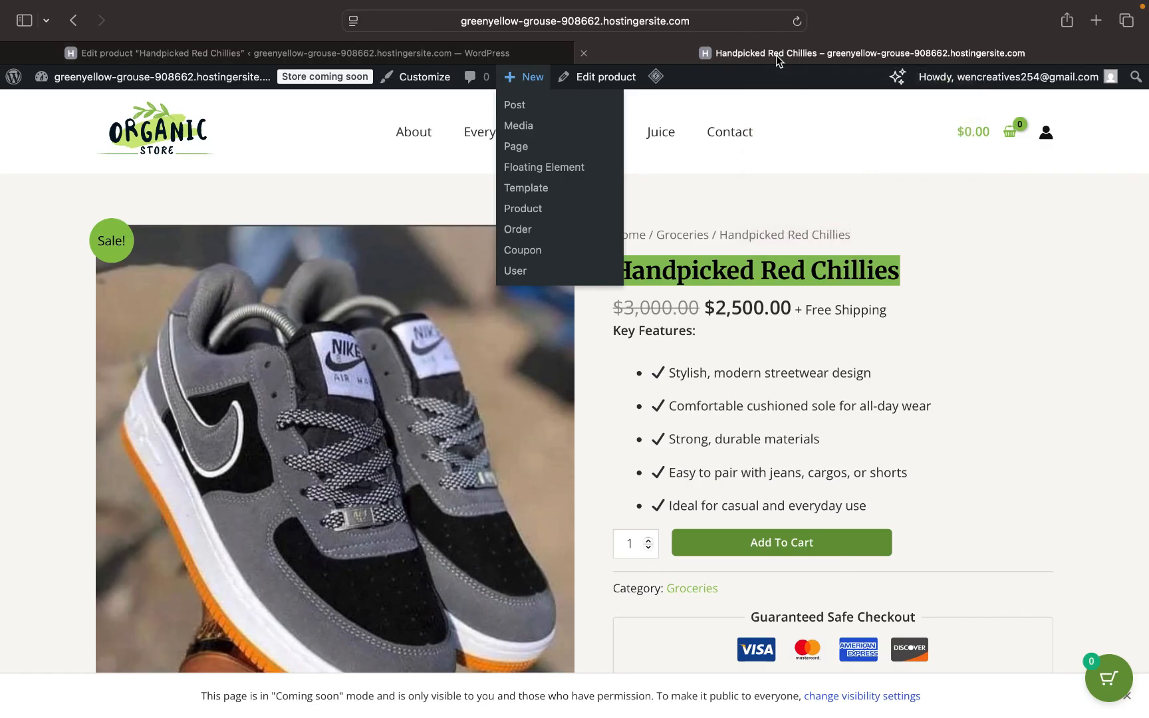
- Reload the storefront product page to pick up the AIR FORCE 1 title
click(414, 54)
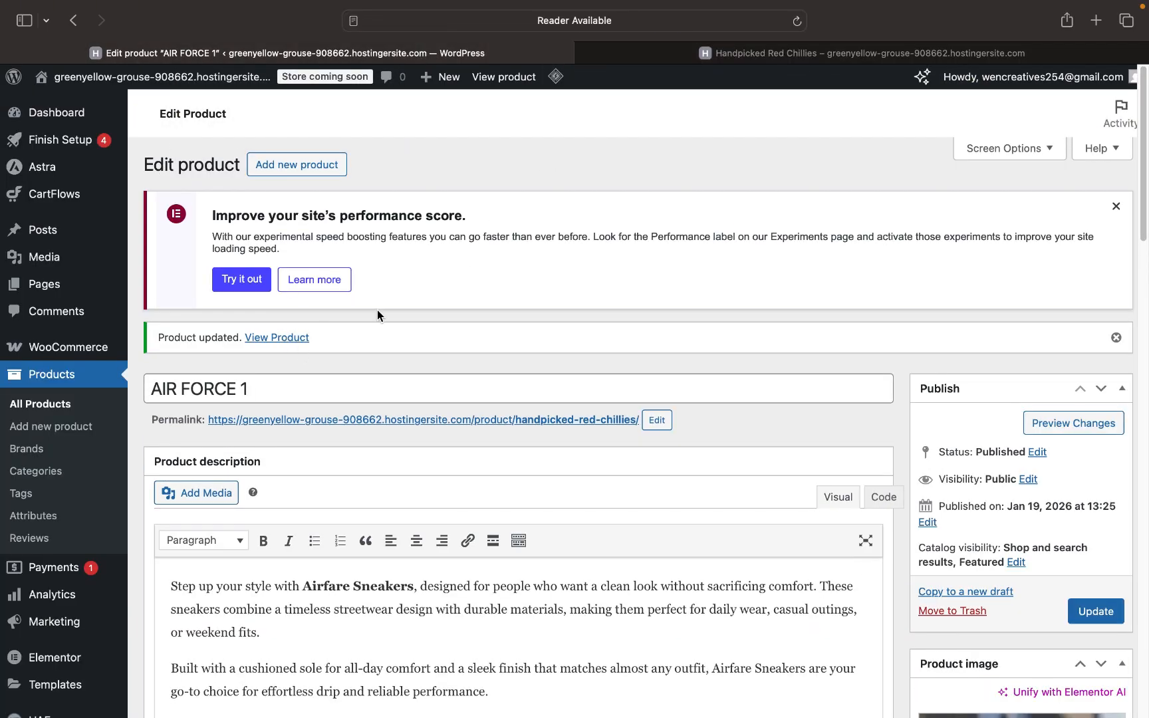
click(787, 58)
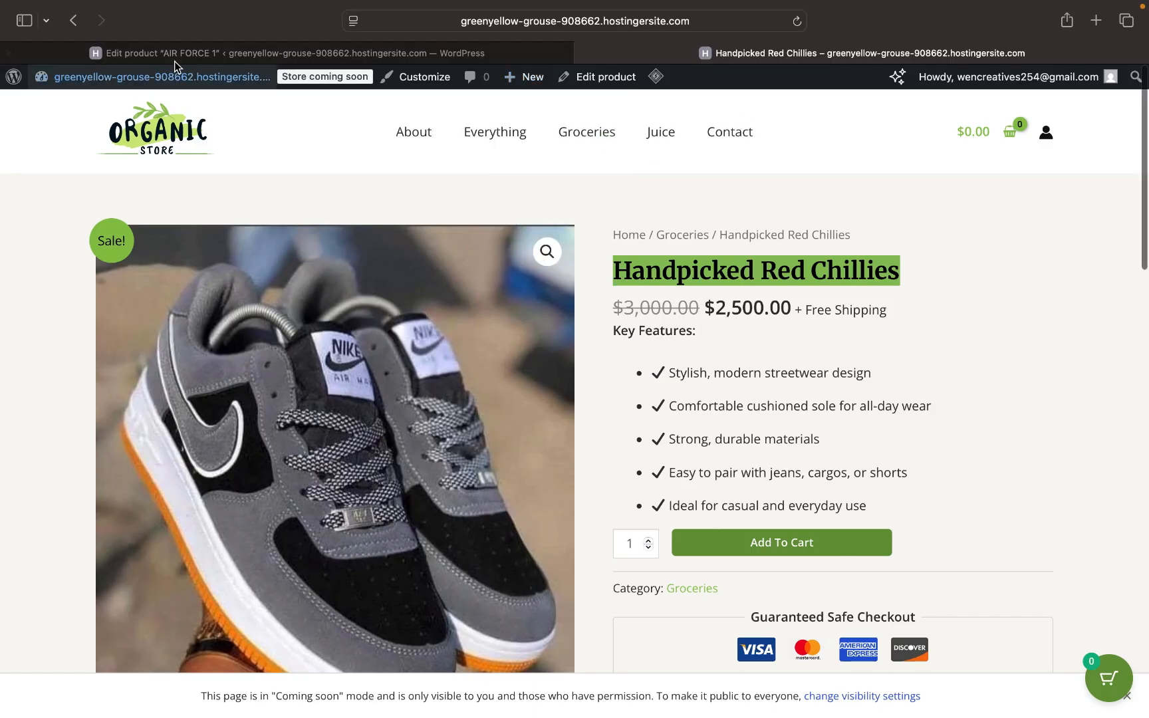
click(790, 25)
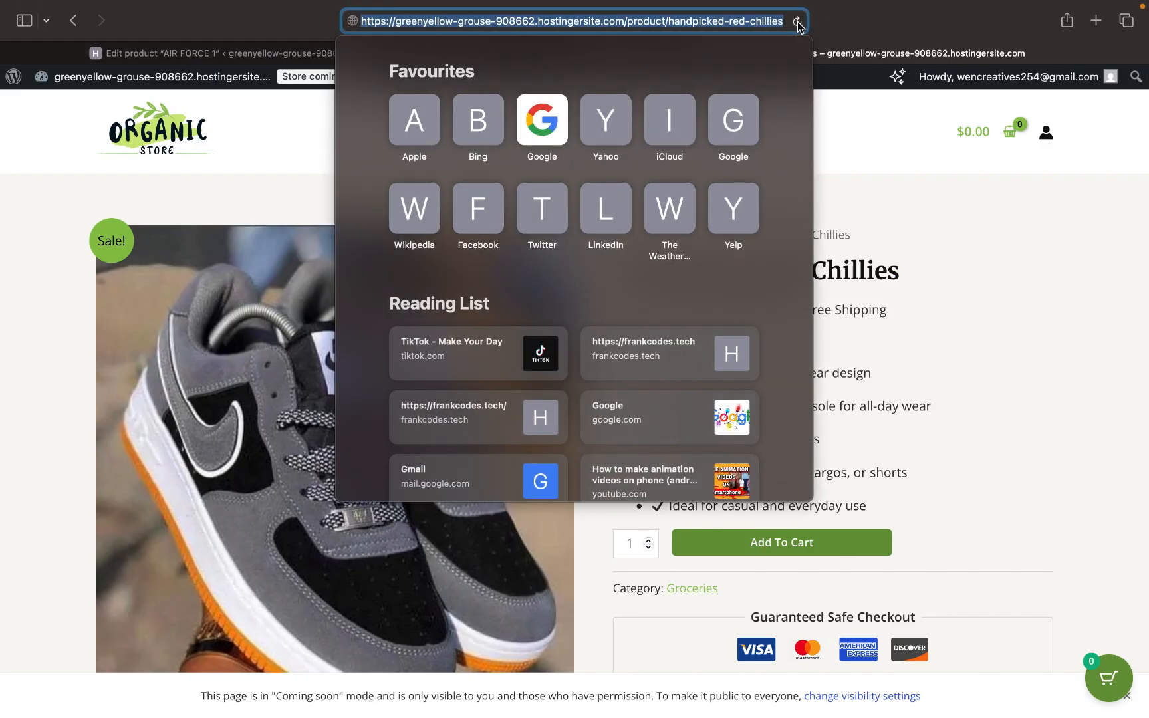
key(Return)
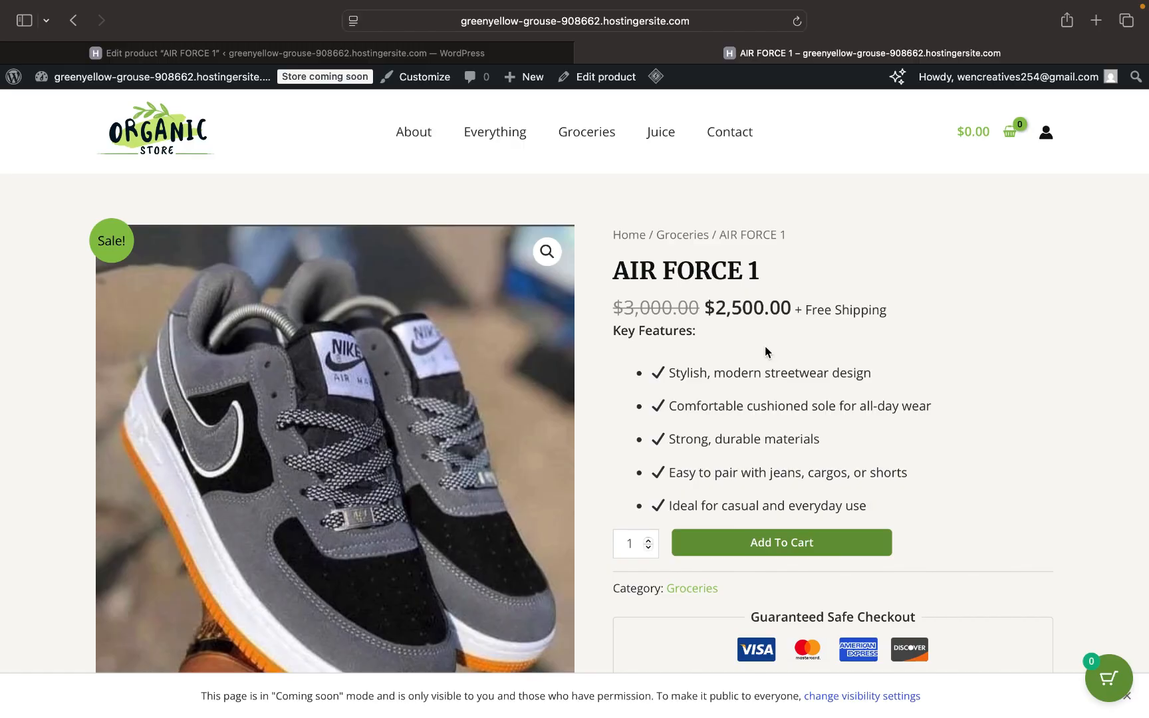
- Check AIR FORCE 1 as the product name on the page, then return to the editor
scroll(764, 351, down, 1)
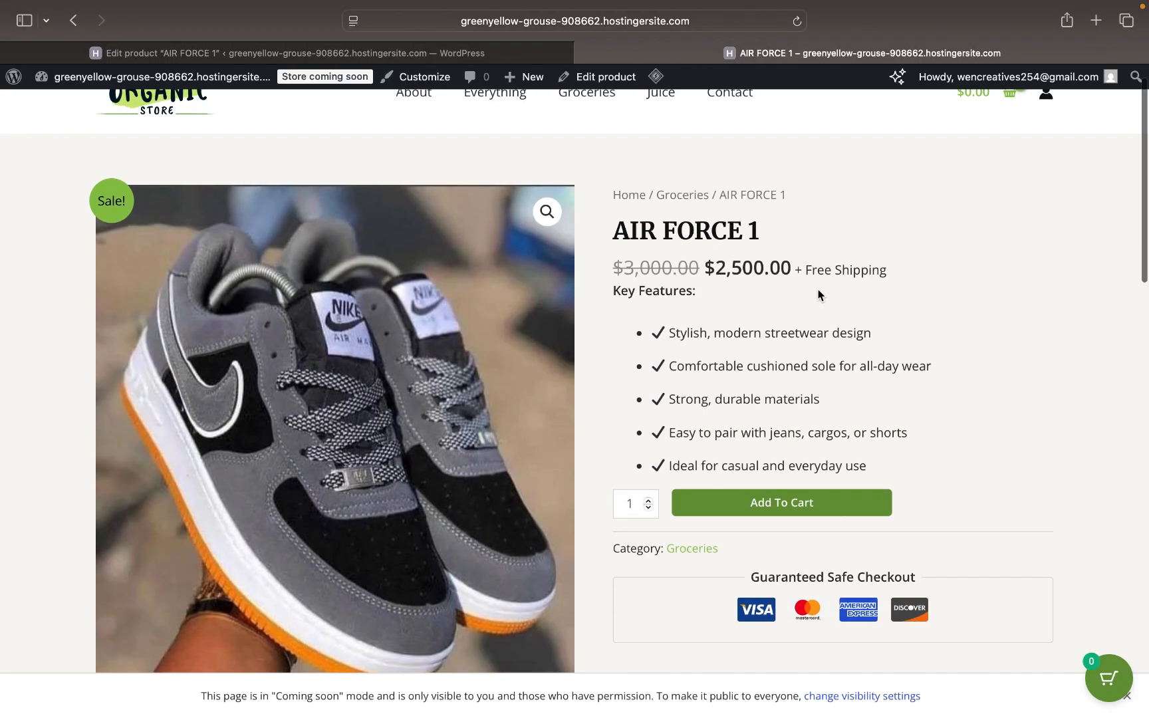
scroll(775, 356, down, 2)
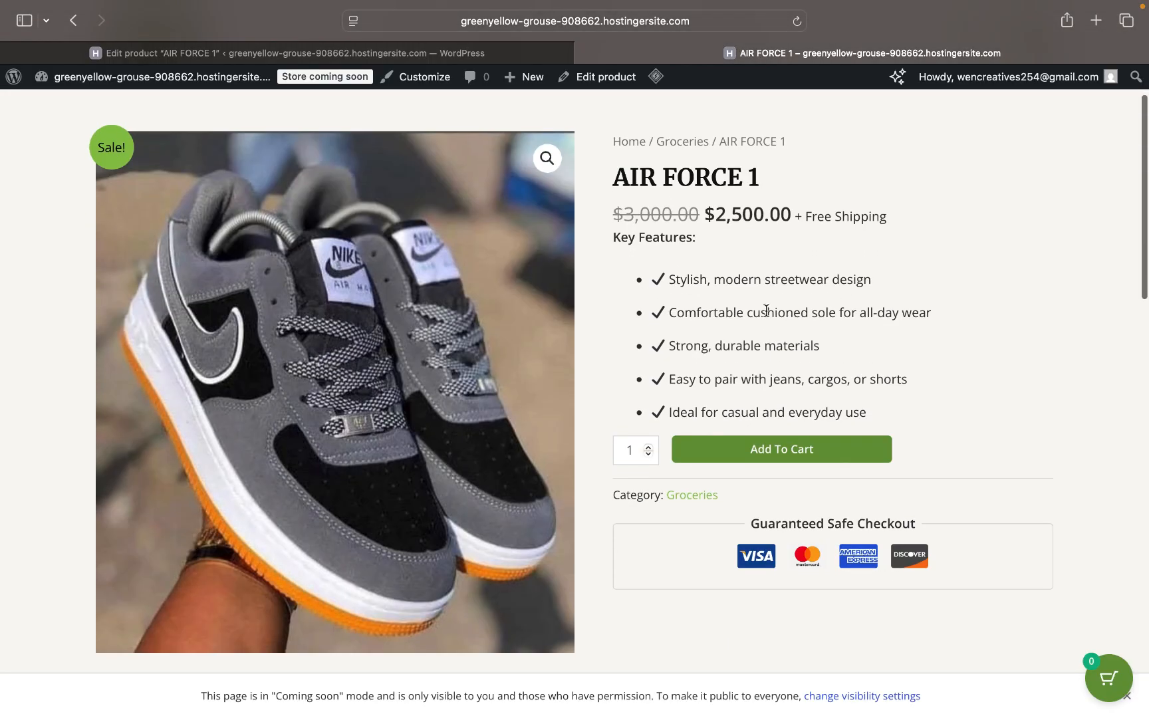
scroll(766, 310, down, 5)
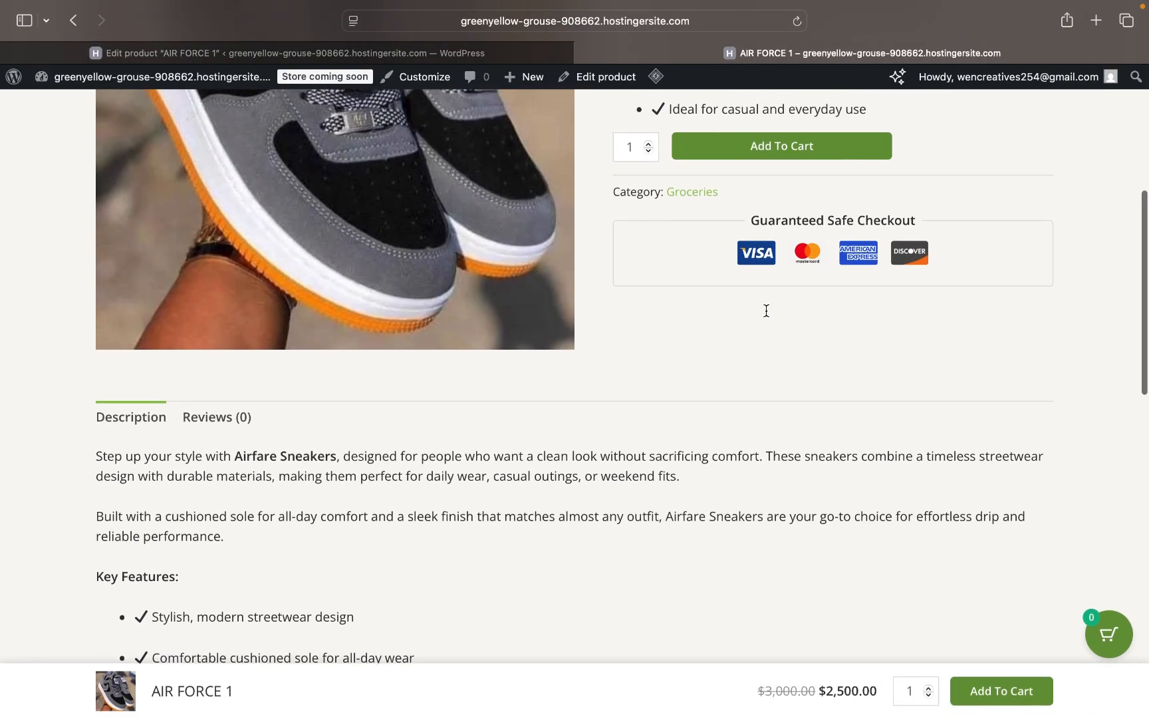
scroll(765, 311, up, 4)
scroll(764, 315, down, 7)
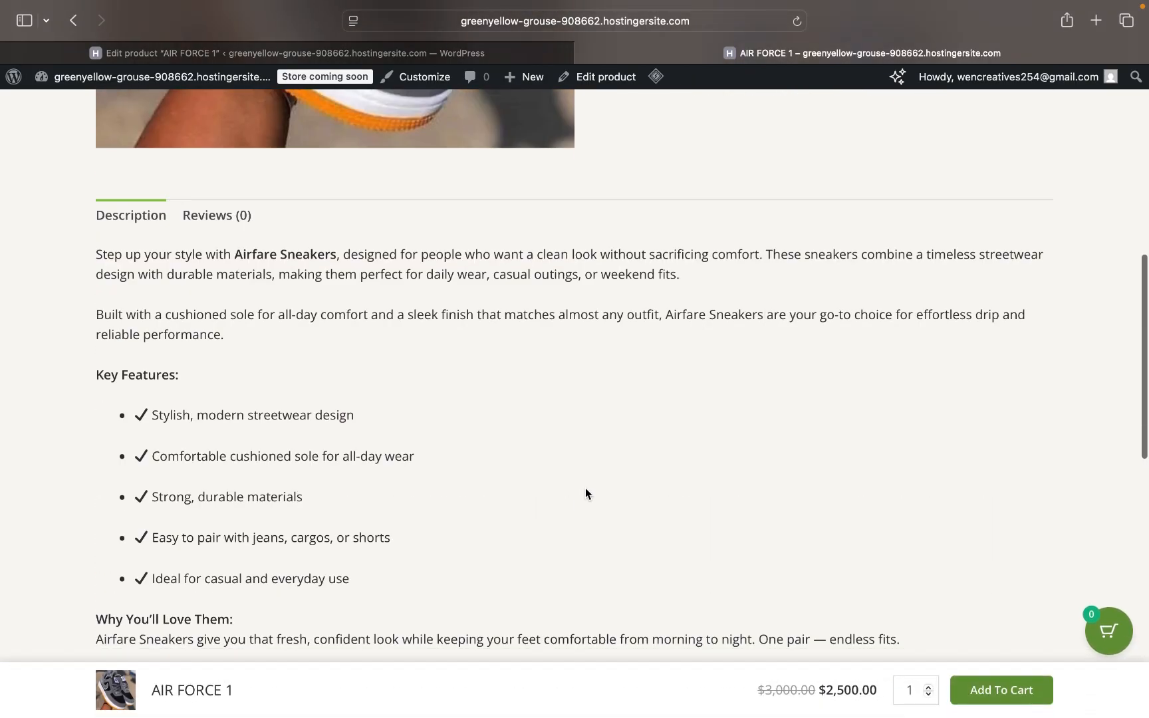
scroll(585, 494, down, 7)
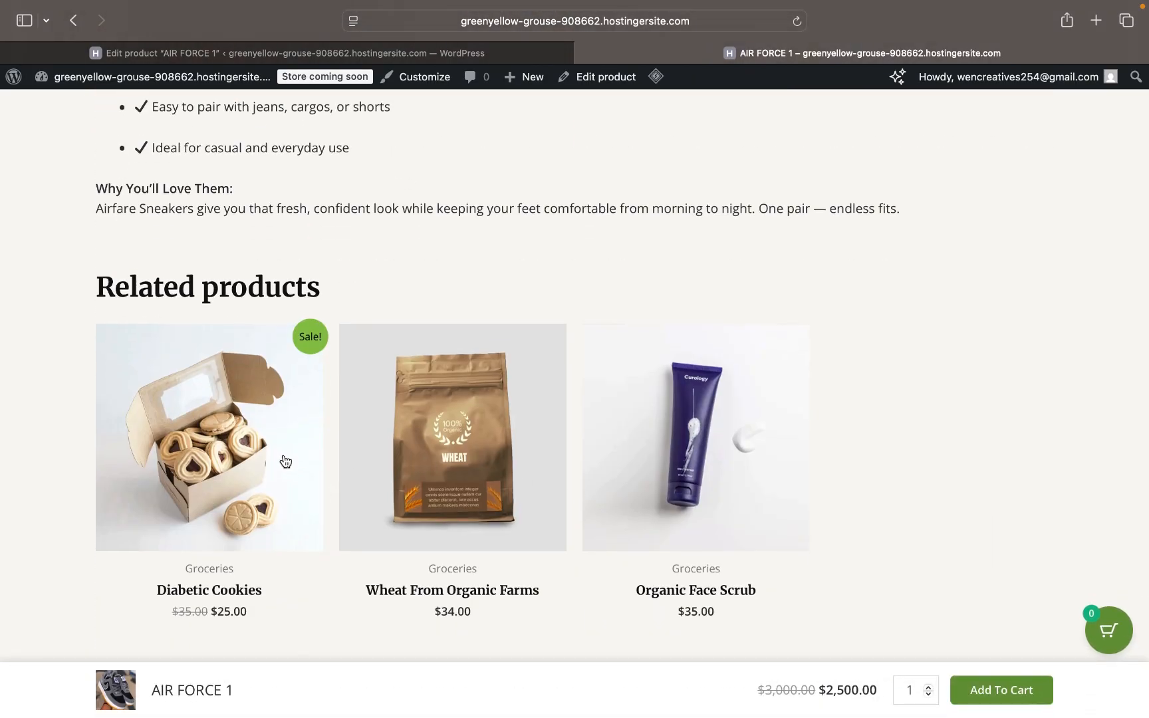
scroll(608, 486, up, 15)
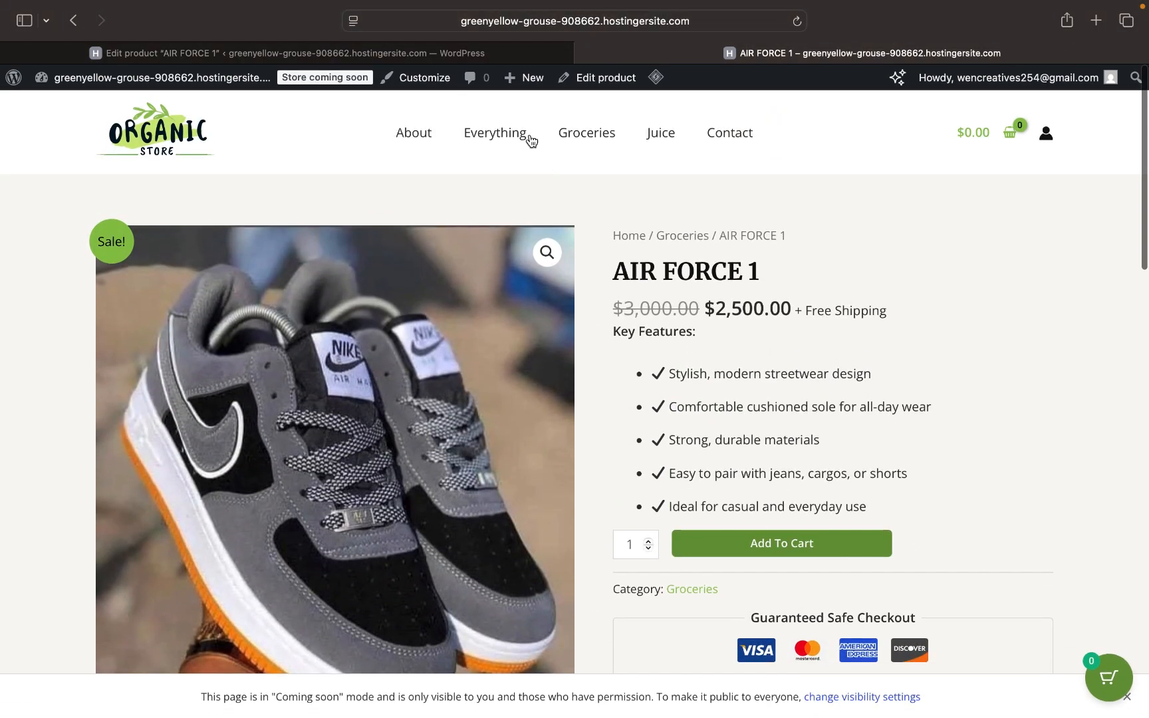
click(319, 53)
scroll(380, 389, down, 5)
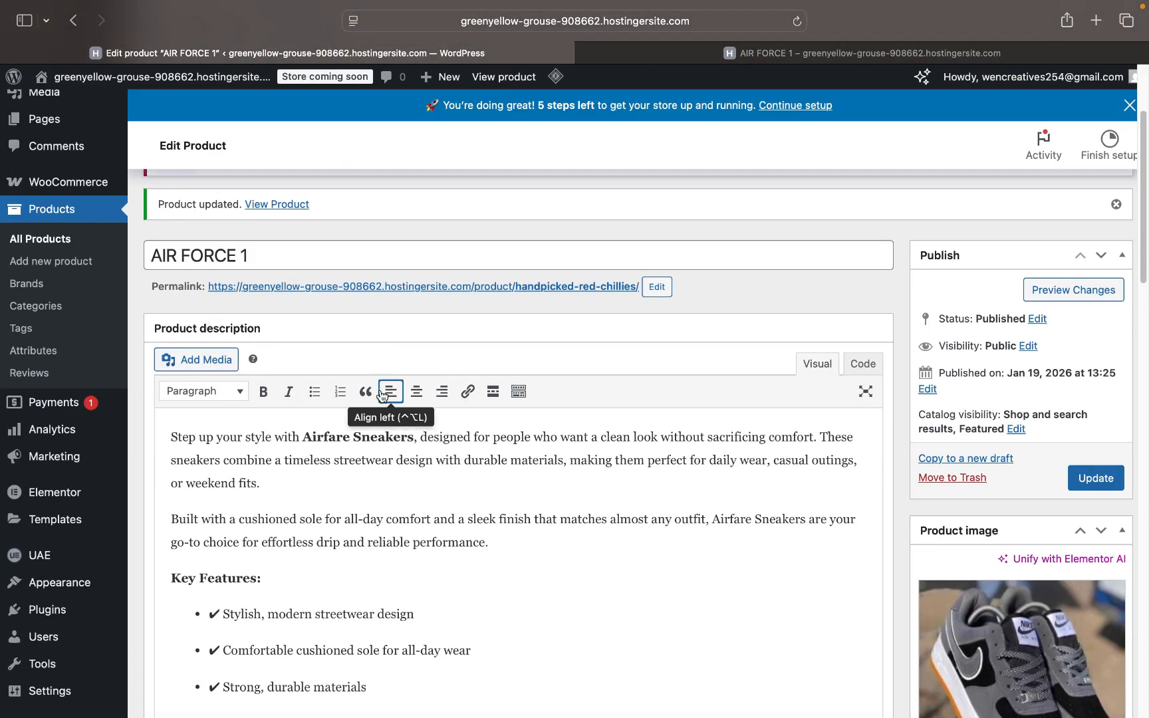
- Open All Products and scroll the 12 published items, with AIR FORCE 1 at the top
click(41, 241)
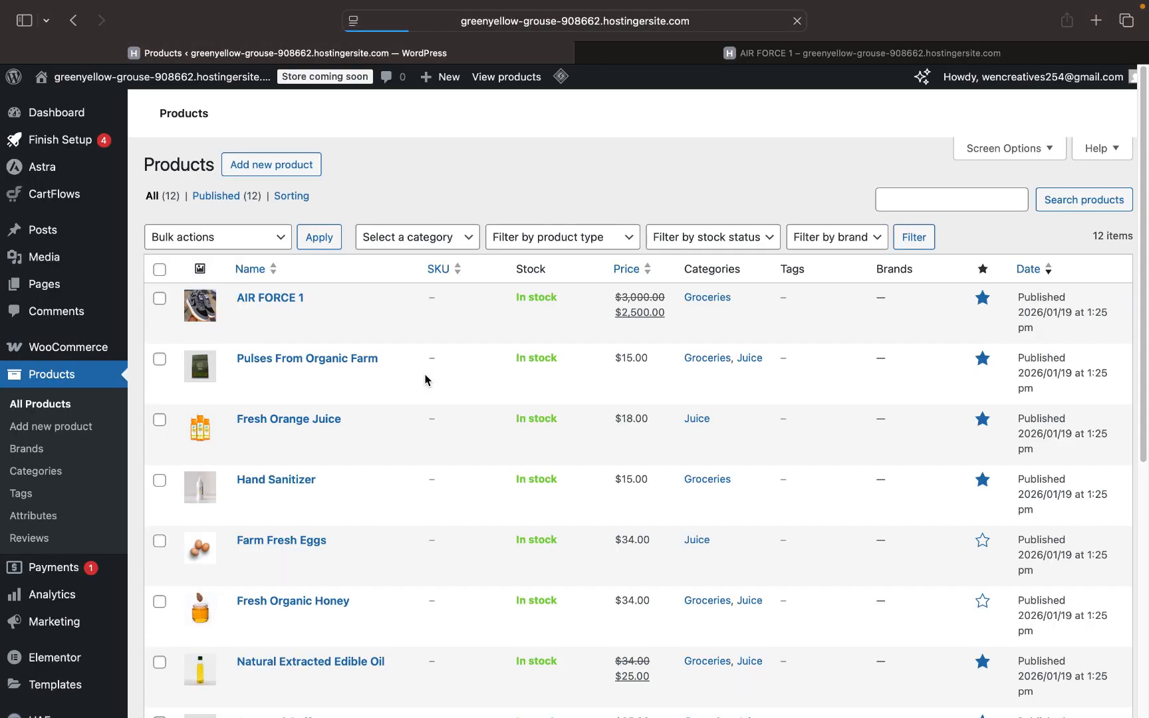
scroll(302, 506, down, 10)
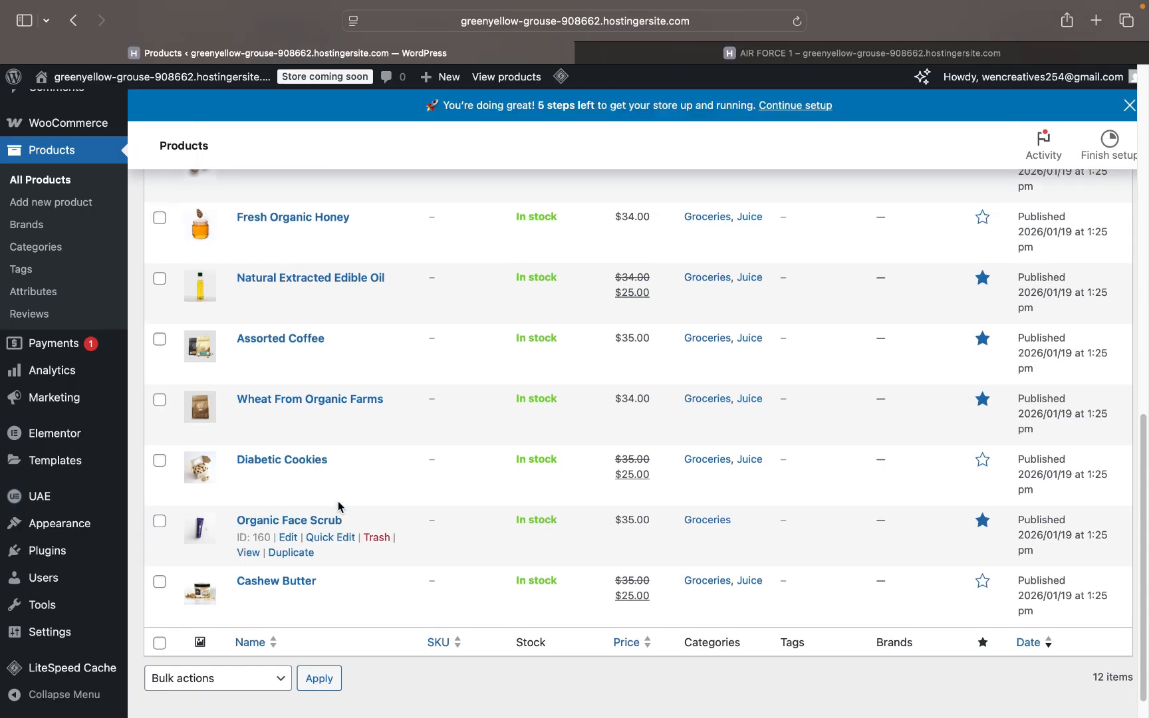
scroll(339, 507, up, 10)
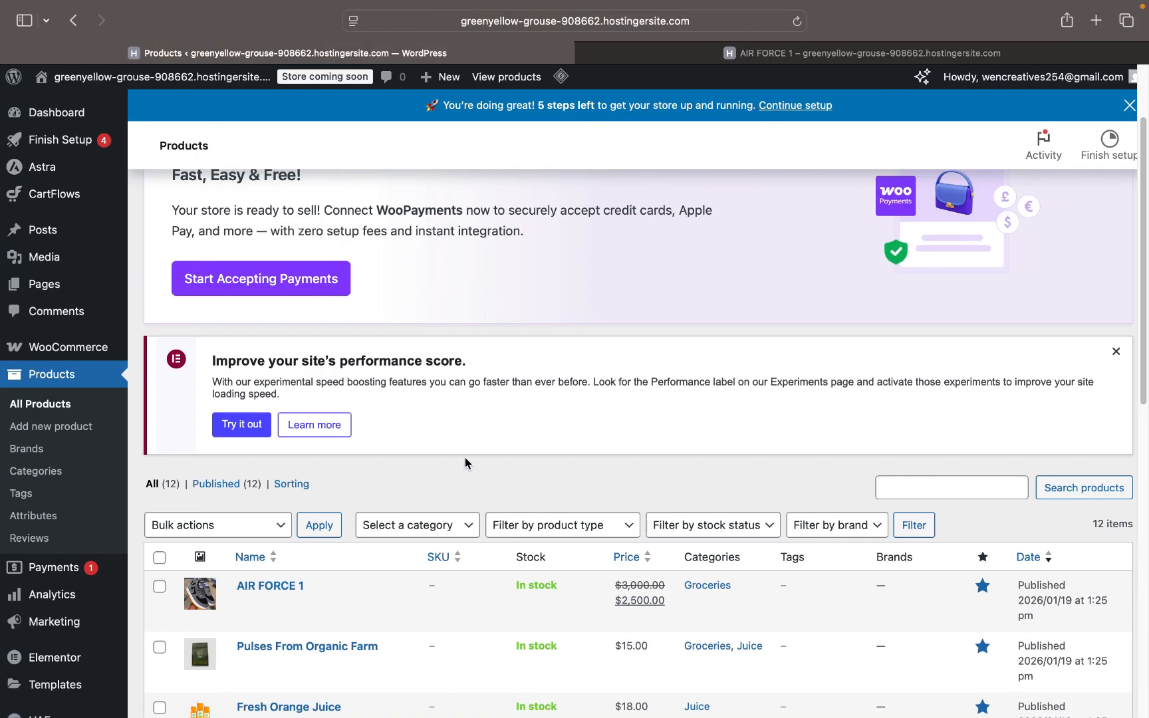
scroll(516, 481, down, 3)
scroll(517, 481, down, 4)
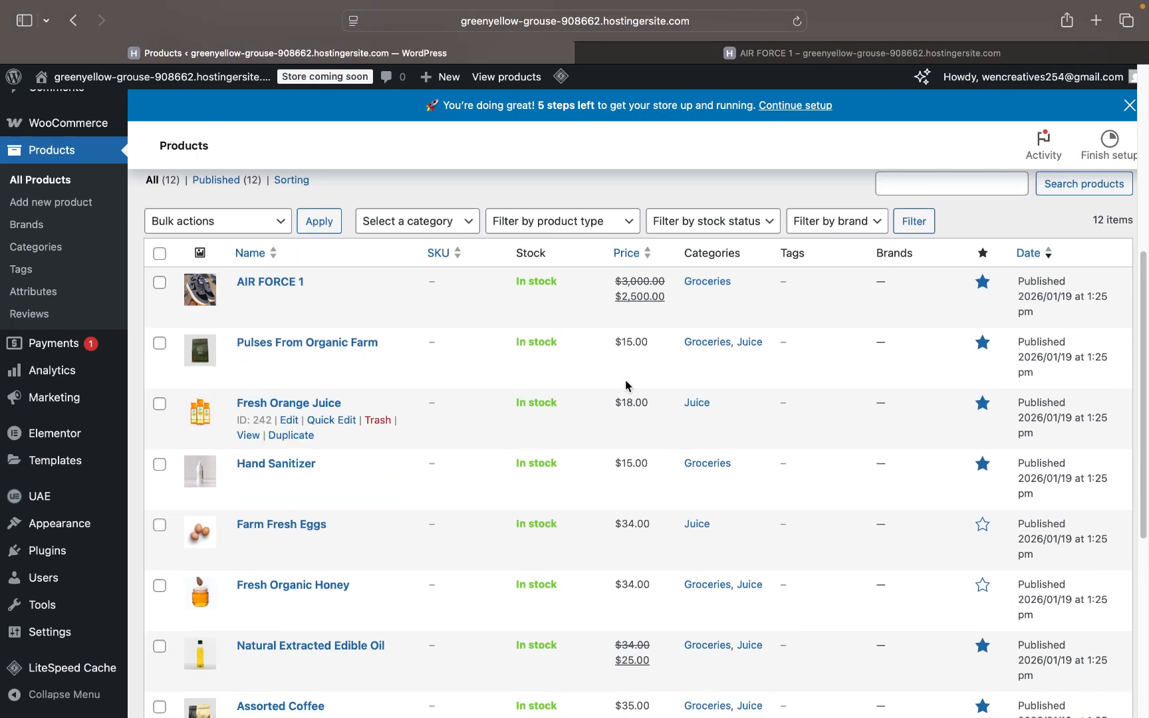
- Look over the live AIR FORCE 1 storefront product page
click(815, 54)
scroll(609, 478, down, 5)
scroll(609, 477, down, 3)
scroll(609, 478, up, 10)
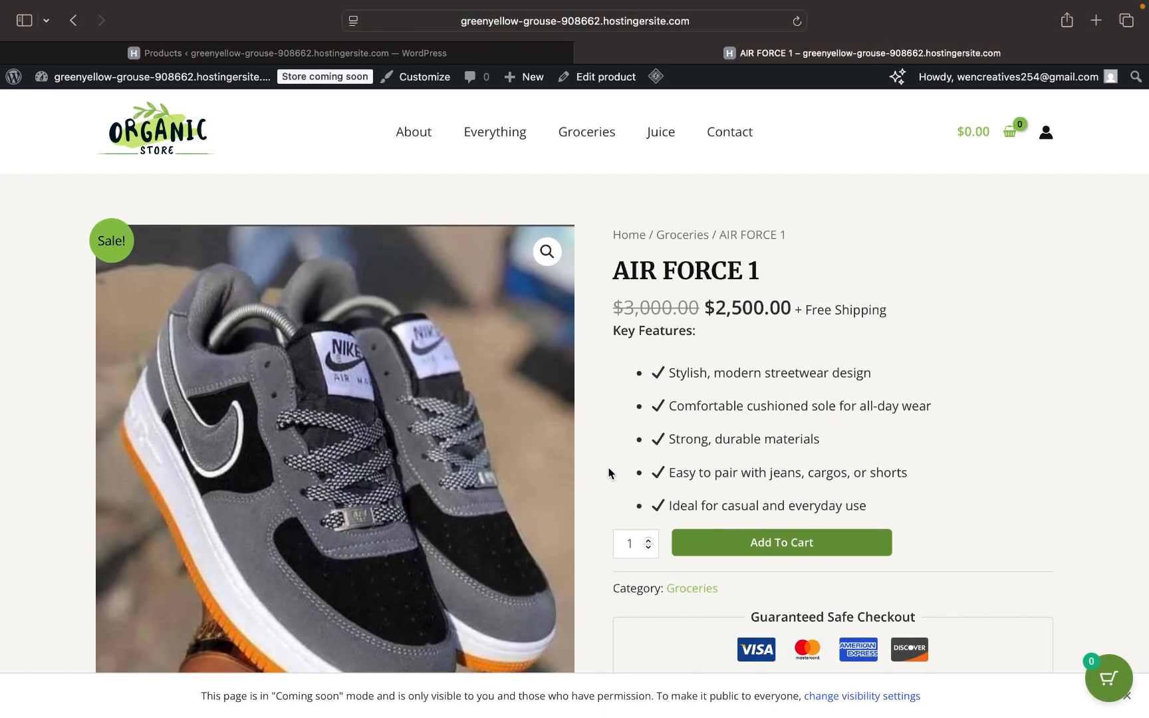
scroll(609, 476, up, 2)
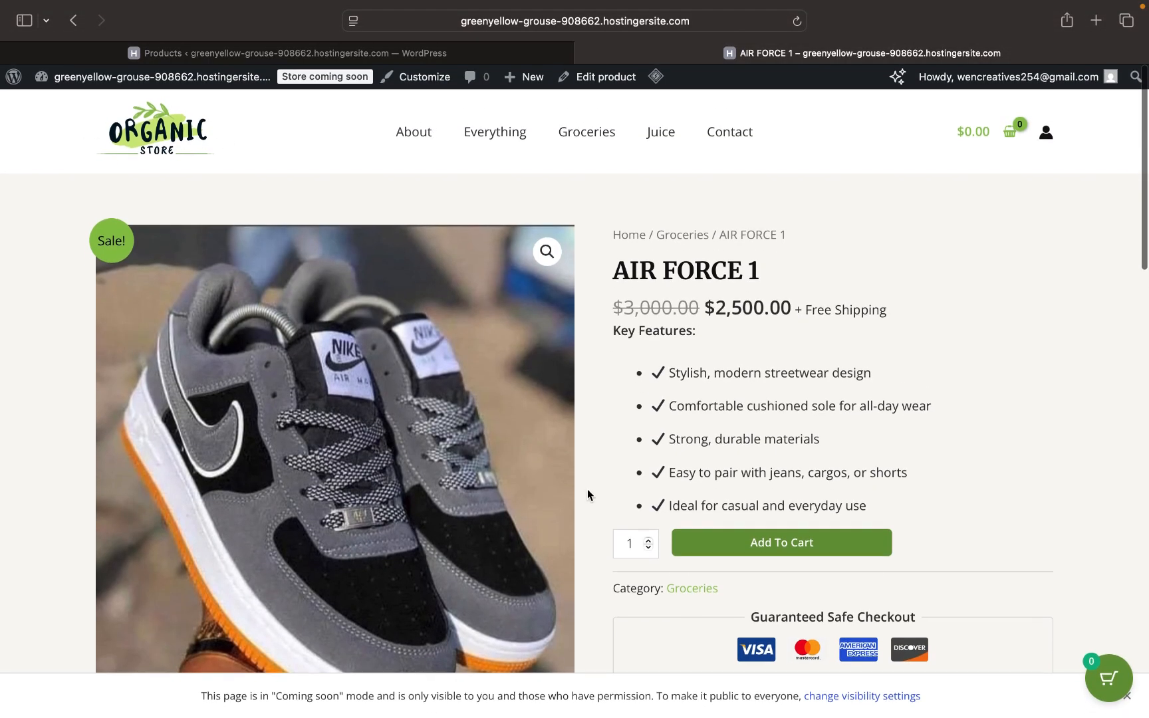
scroll(588, 493, down, 10)
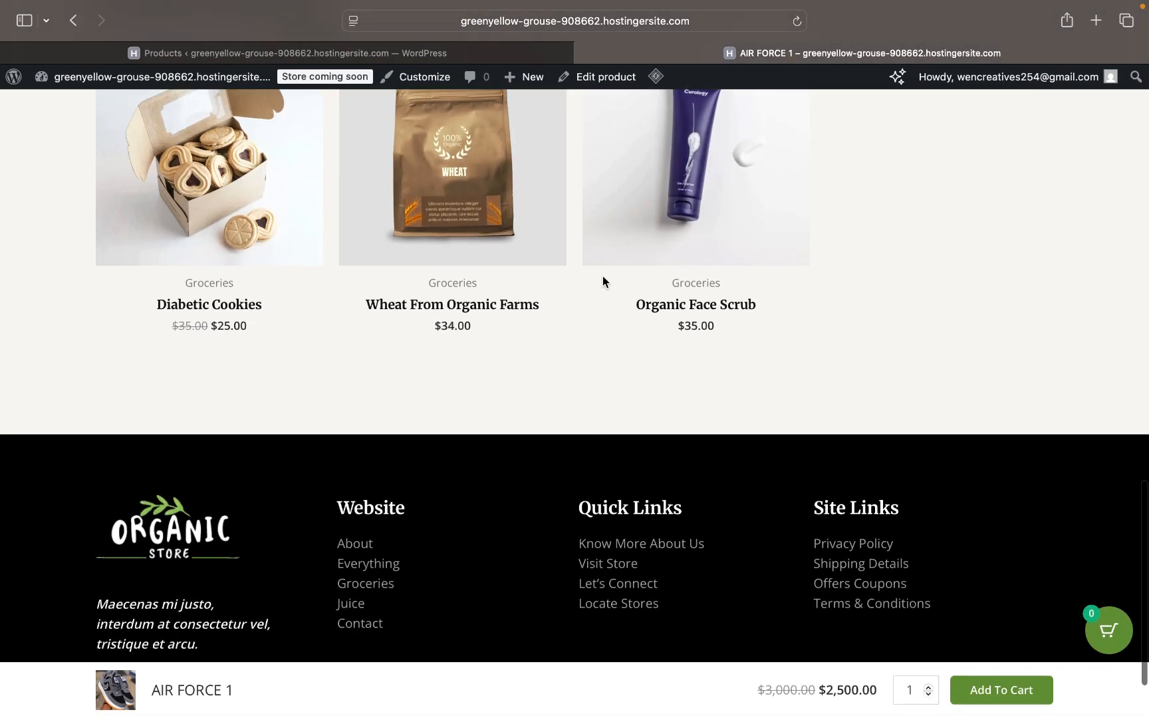
scroll(603, 276, up, 15)
- Return to the admin product list and review the items, AIR FORCE 1 at $3,000 reduced to $2,500
click(472, 48)
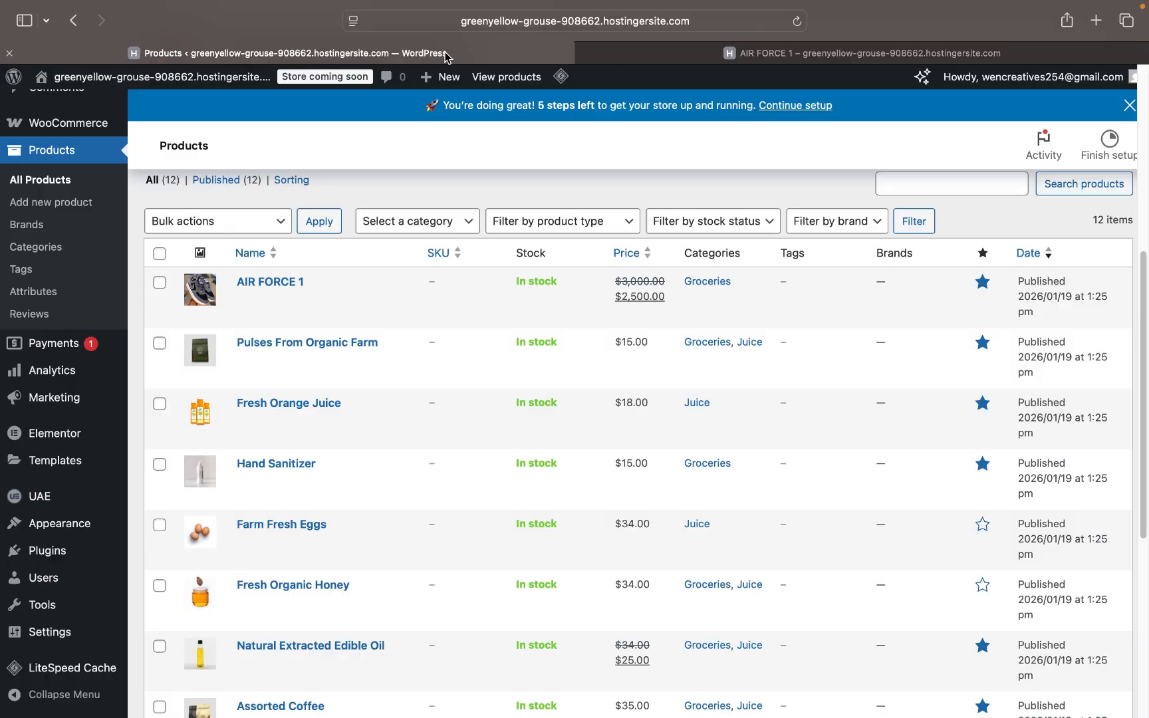
scroll(377, 510, down, 3)
scroll(377, 511, down, 3)
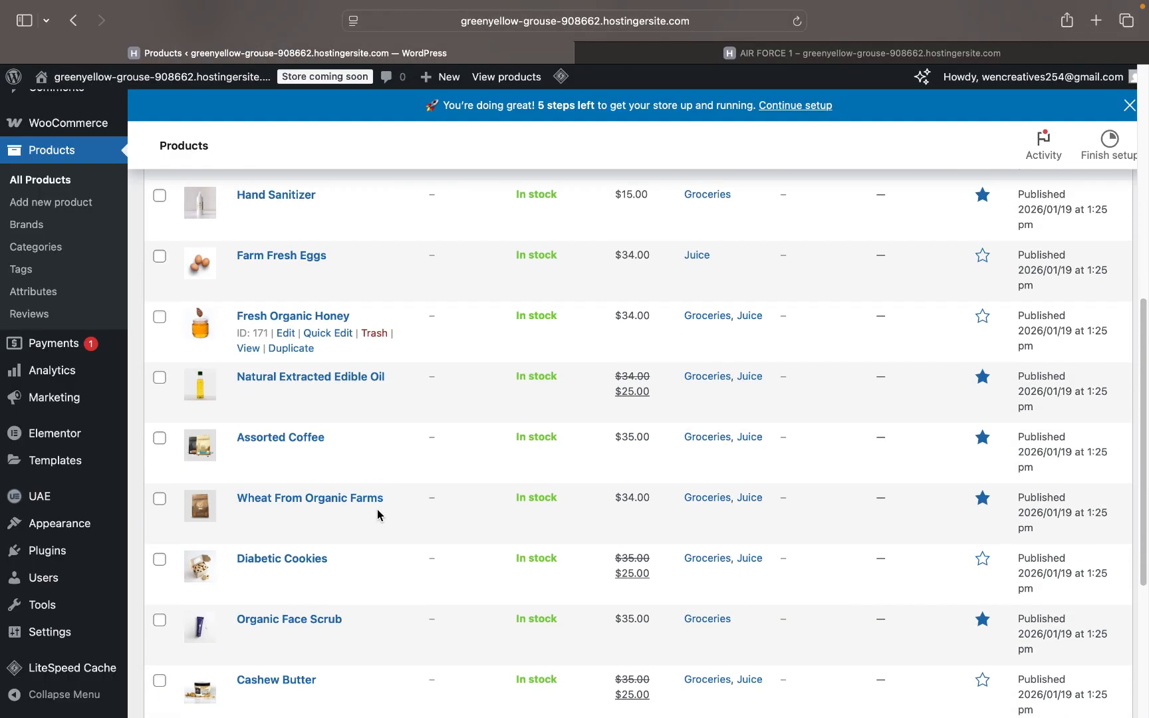
scroll(679, 491, down, 3)
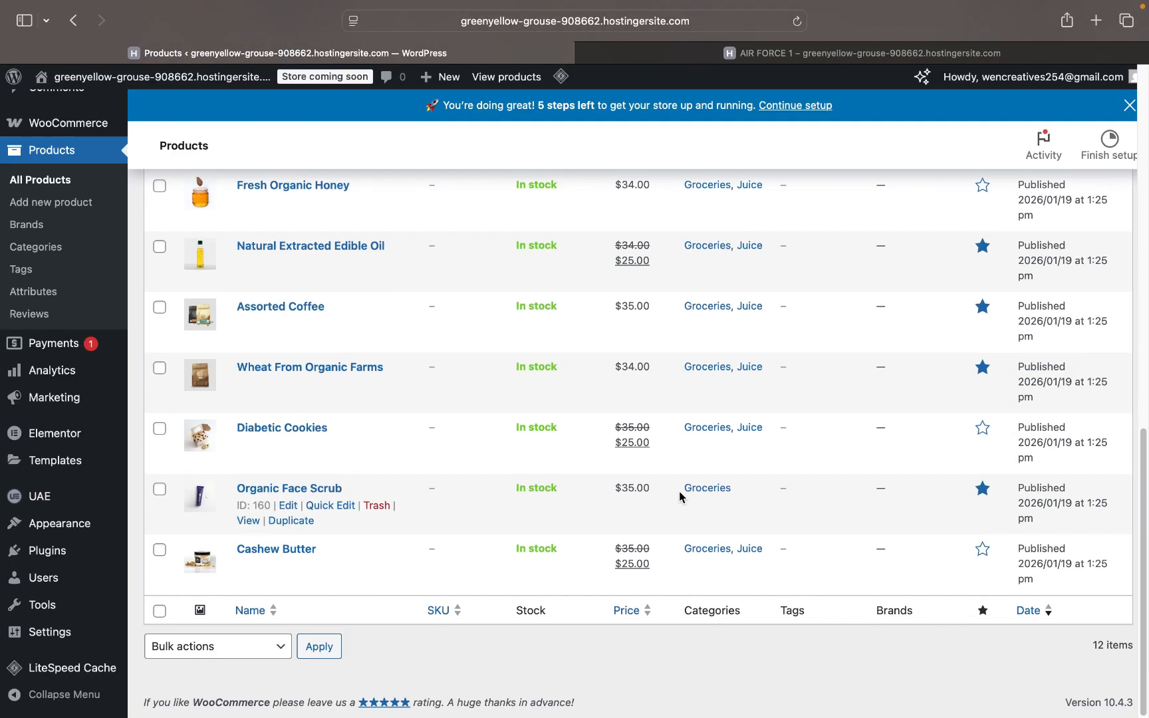
scroll(679, 491, up, 10)
scroll(679, 496, down, 3)
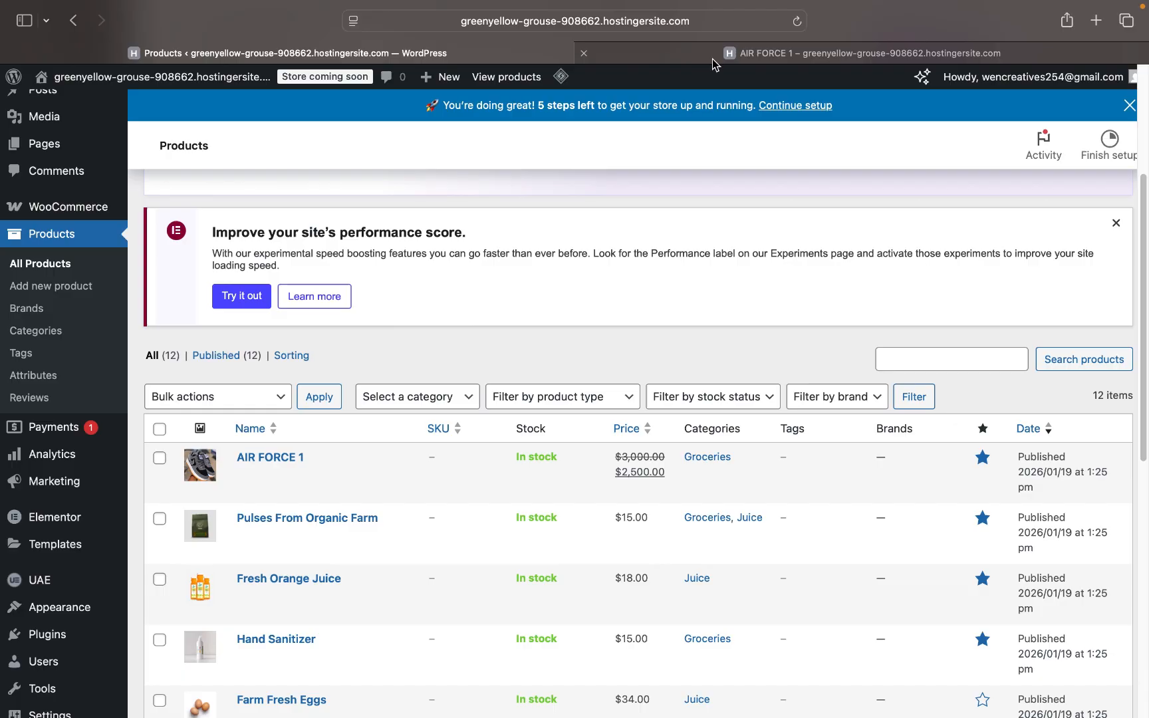
mouse_move(712, 58)
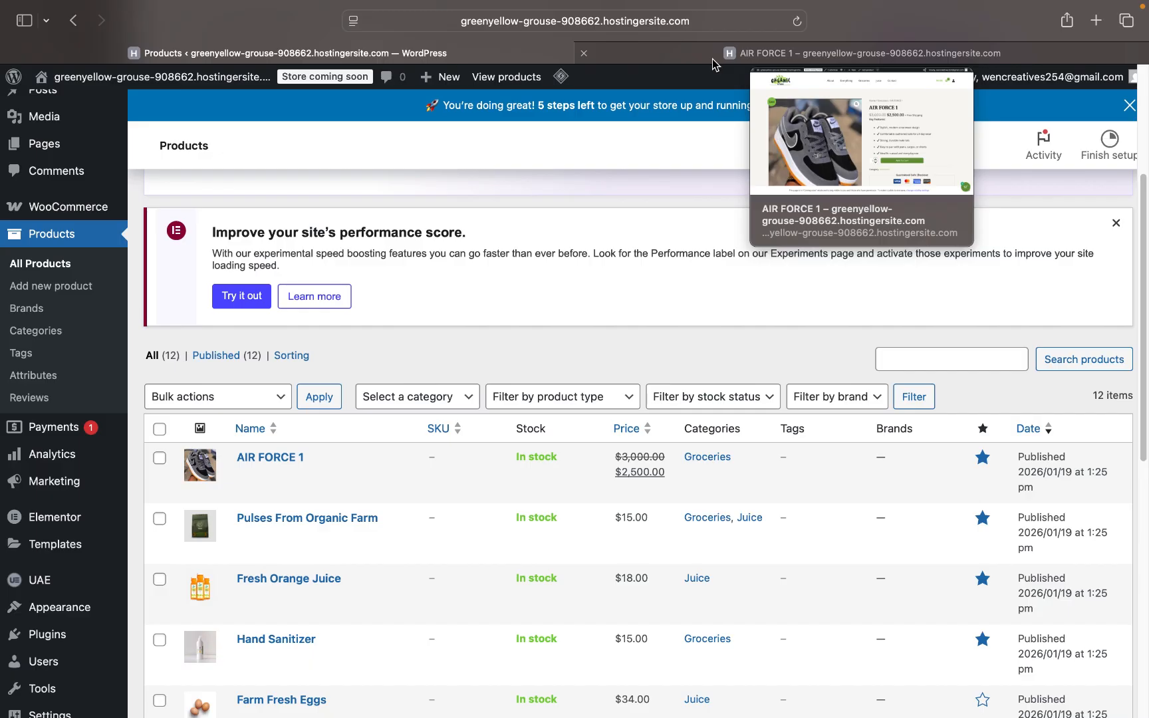
- From the dashboard, open the Astra theme Customizer through Appearance > Customize
click(712, 59)
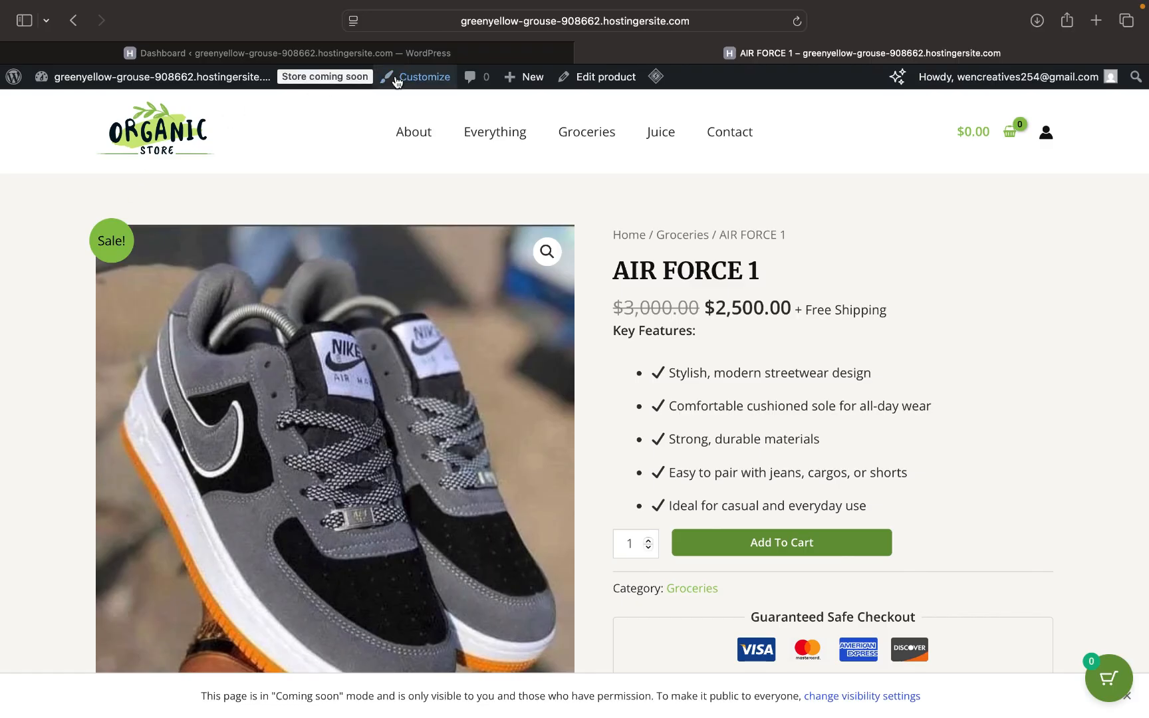
click(372, 53)
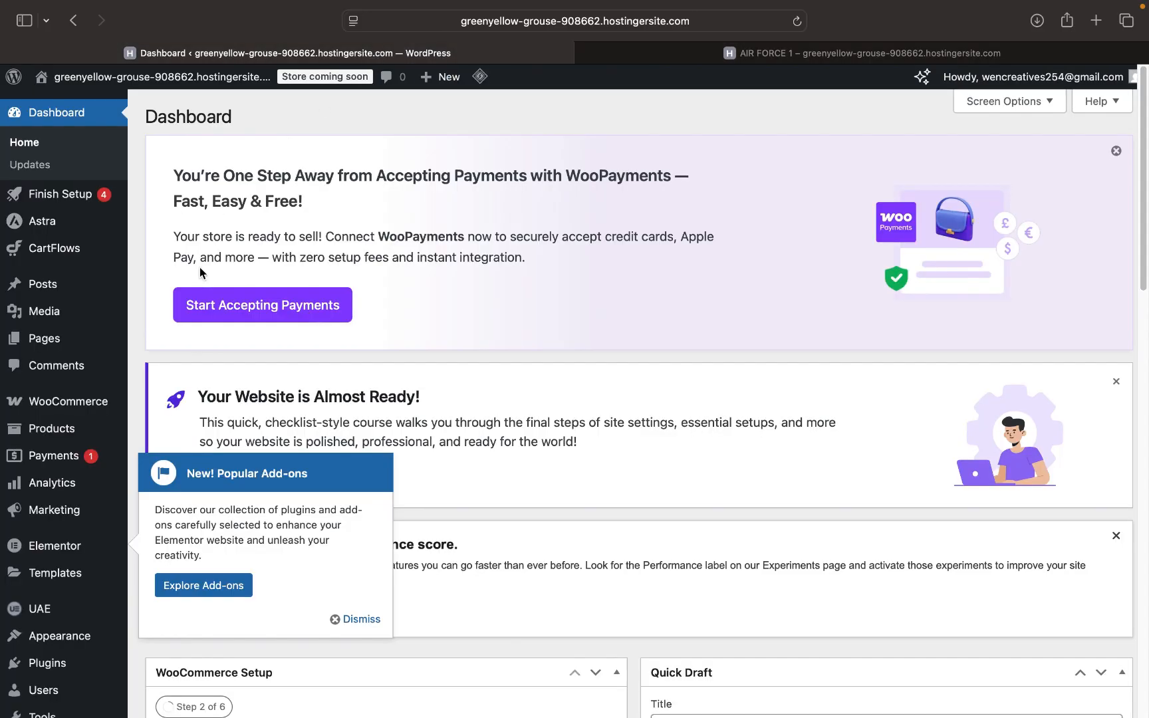
scroll(53, 452, down, 4)
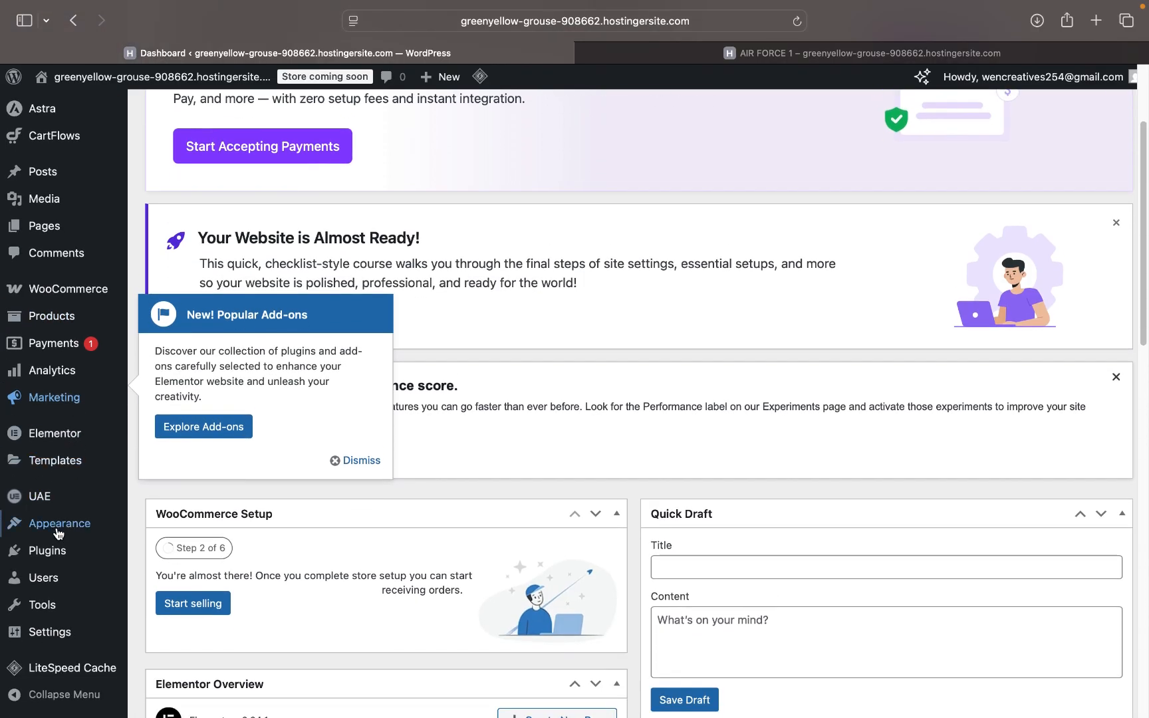
mouse_move(58, 532)
click(171, 573)
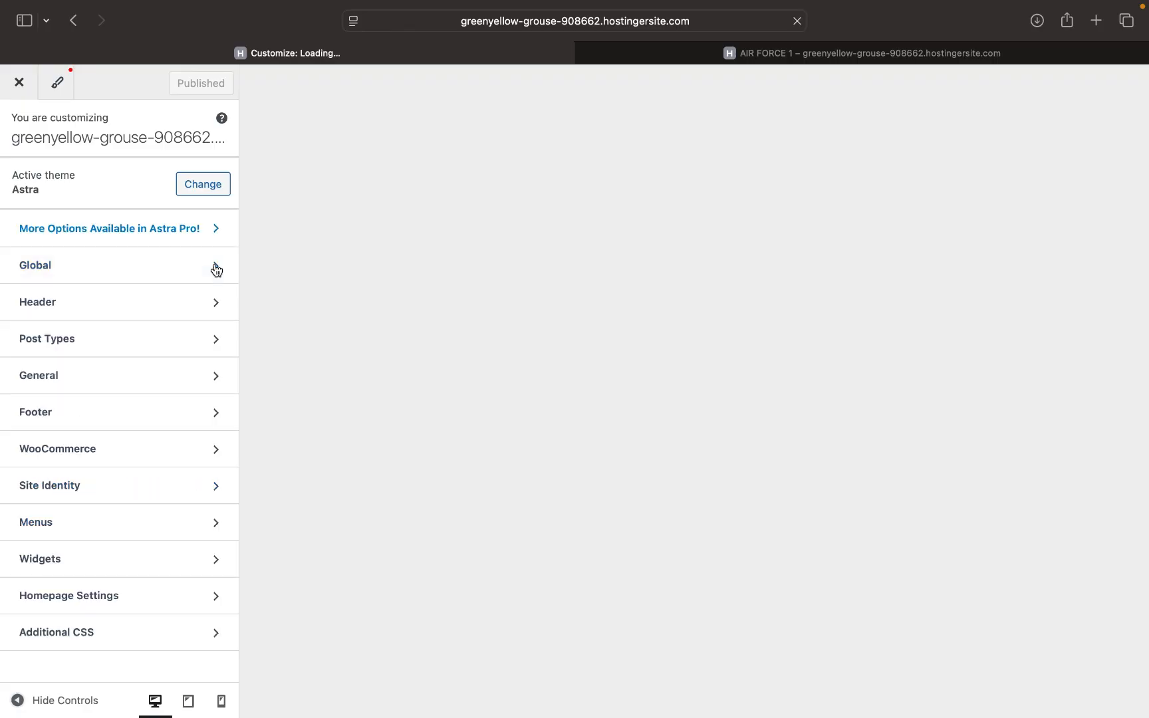
- In the Customizer, open Header > Site Title & Logo and bring up the Change Logo media picker
click(732, 49)
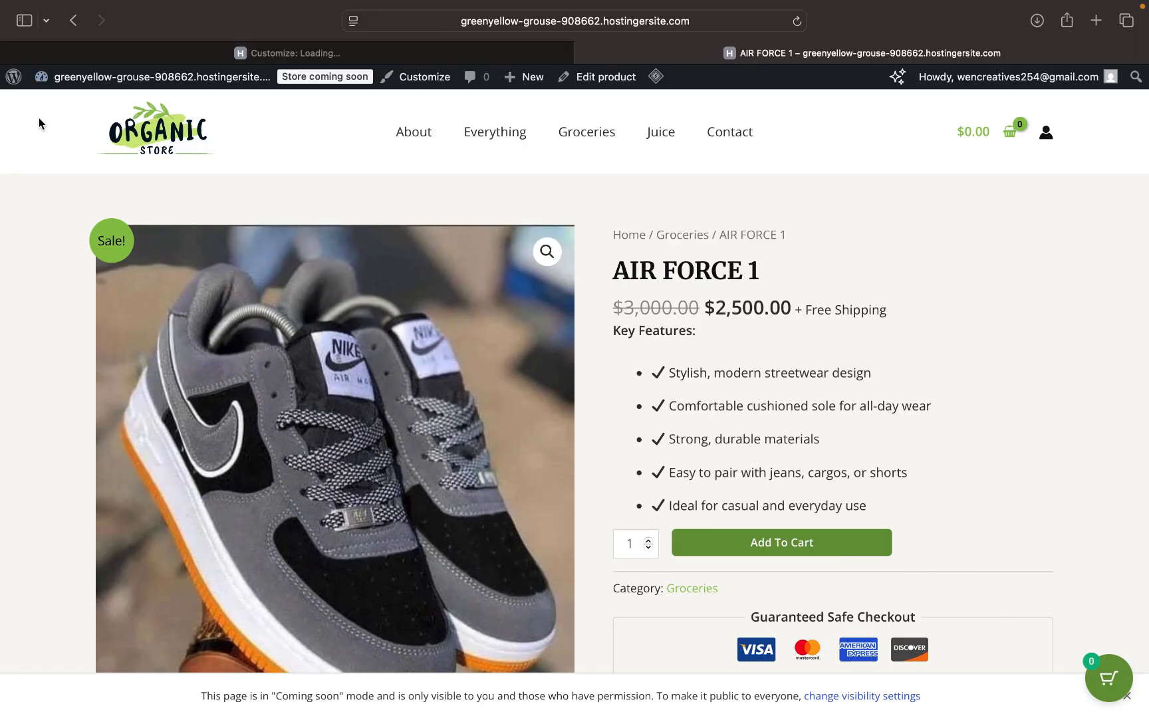
click(288, 53)
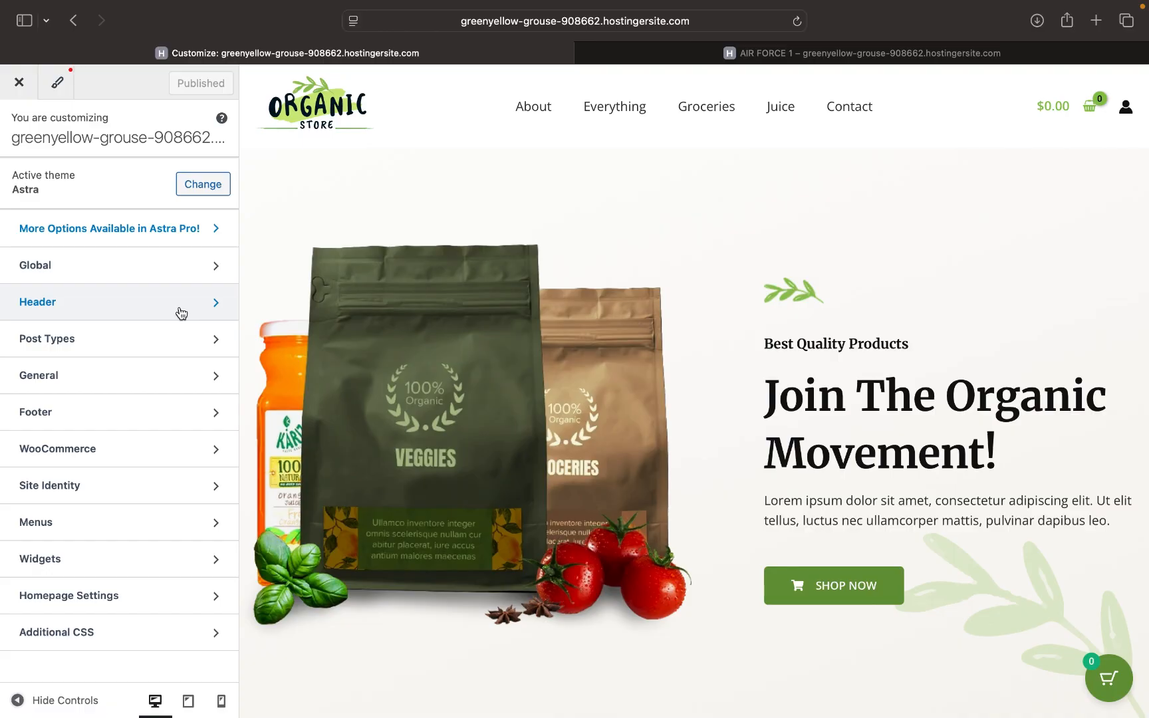
click(181, 313)
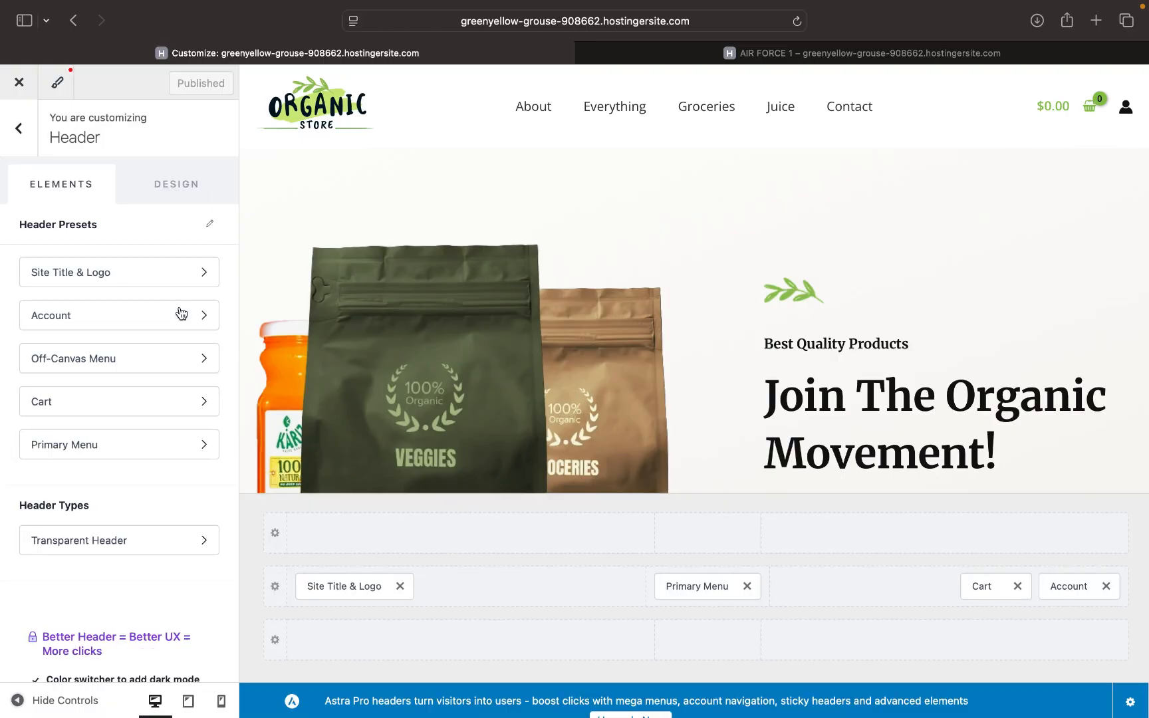
click(142, 275)
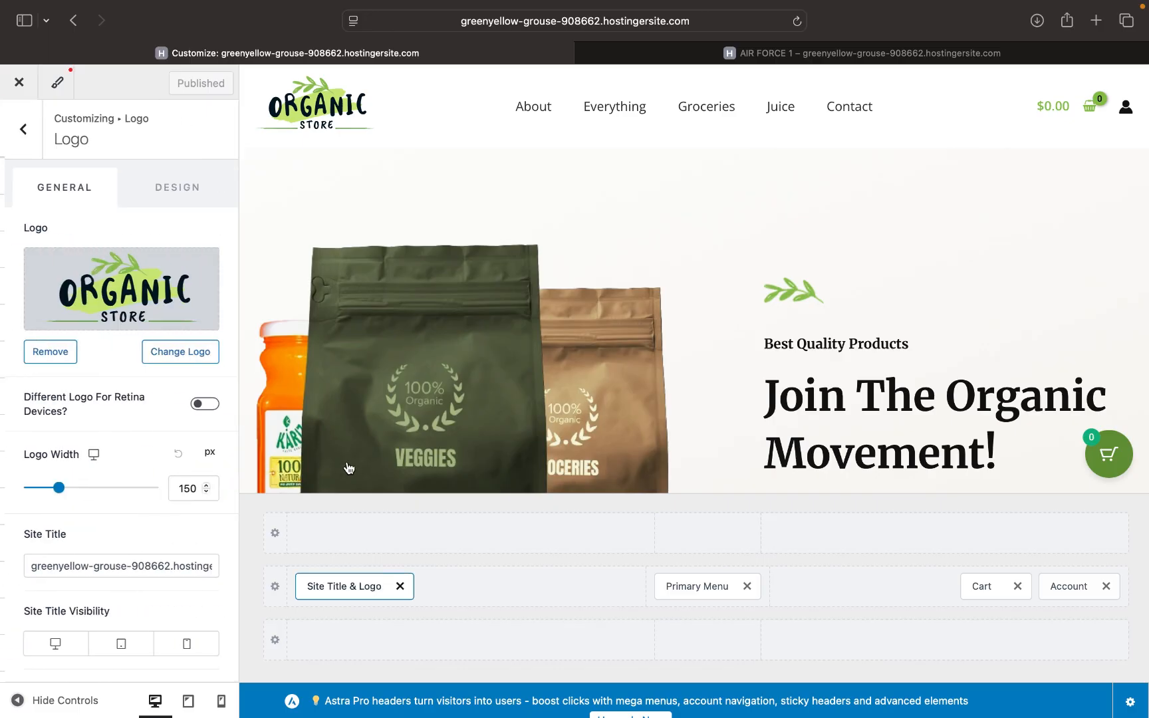
scroll(415, 439, down, 2)
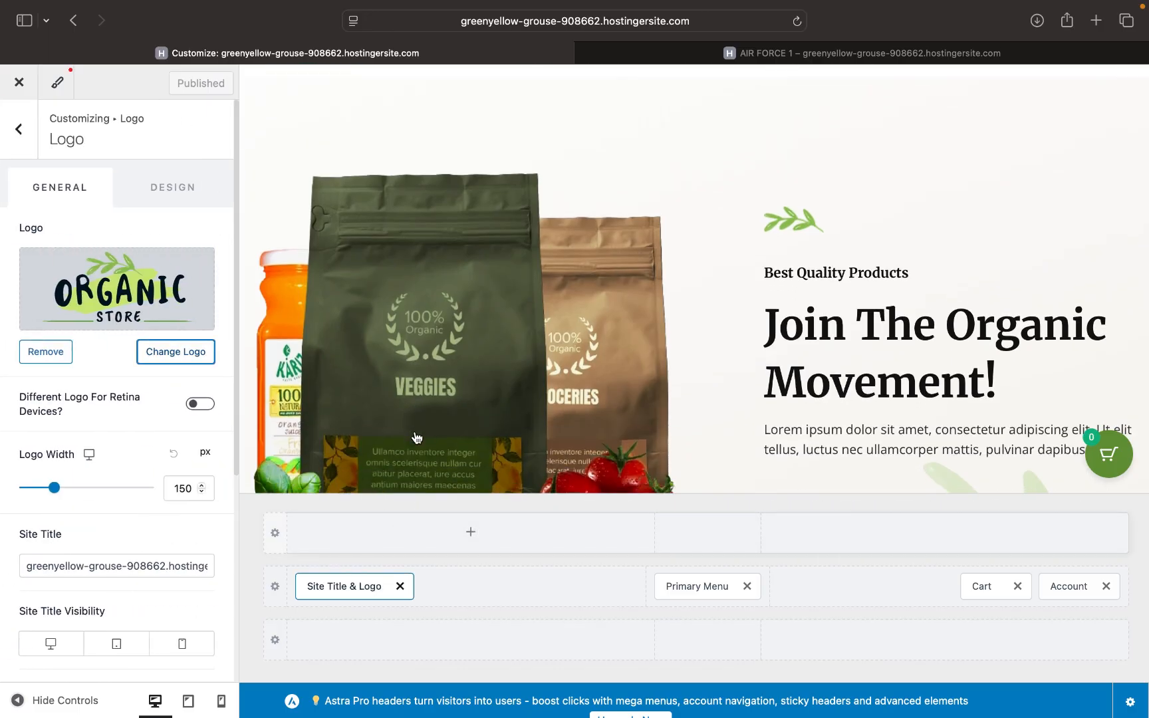
scroll(411, 444, up, 2)
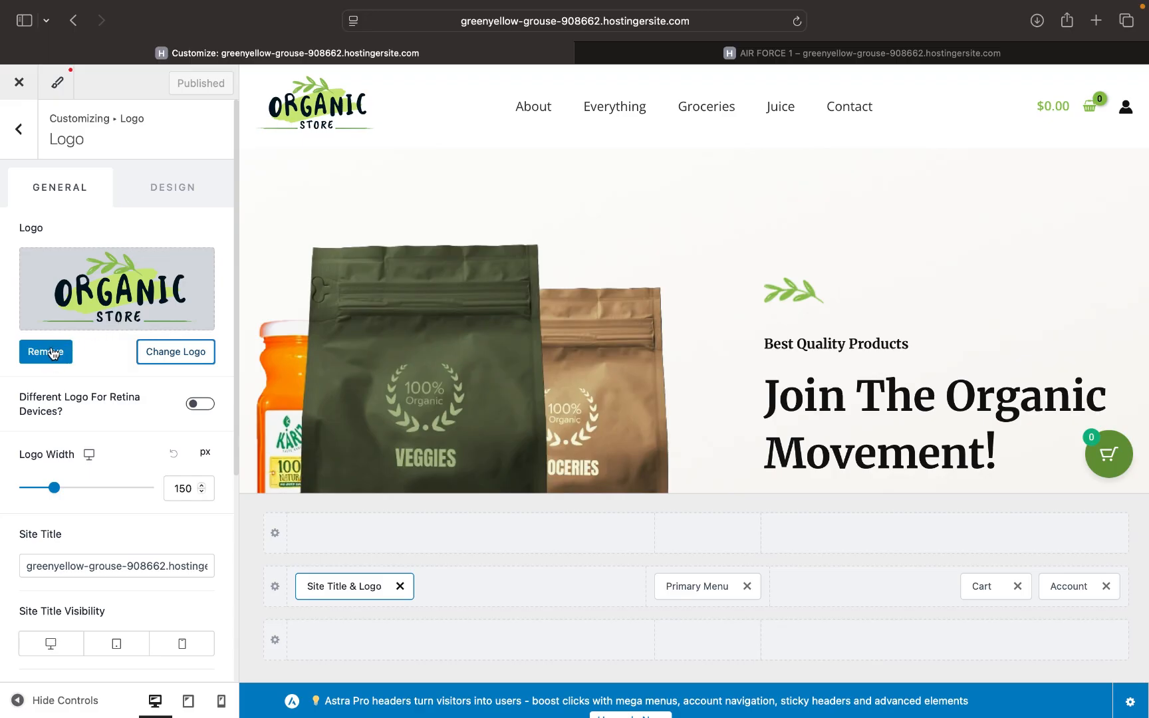
click(184, 359)
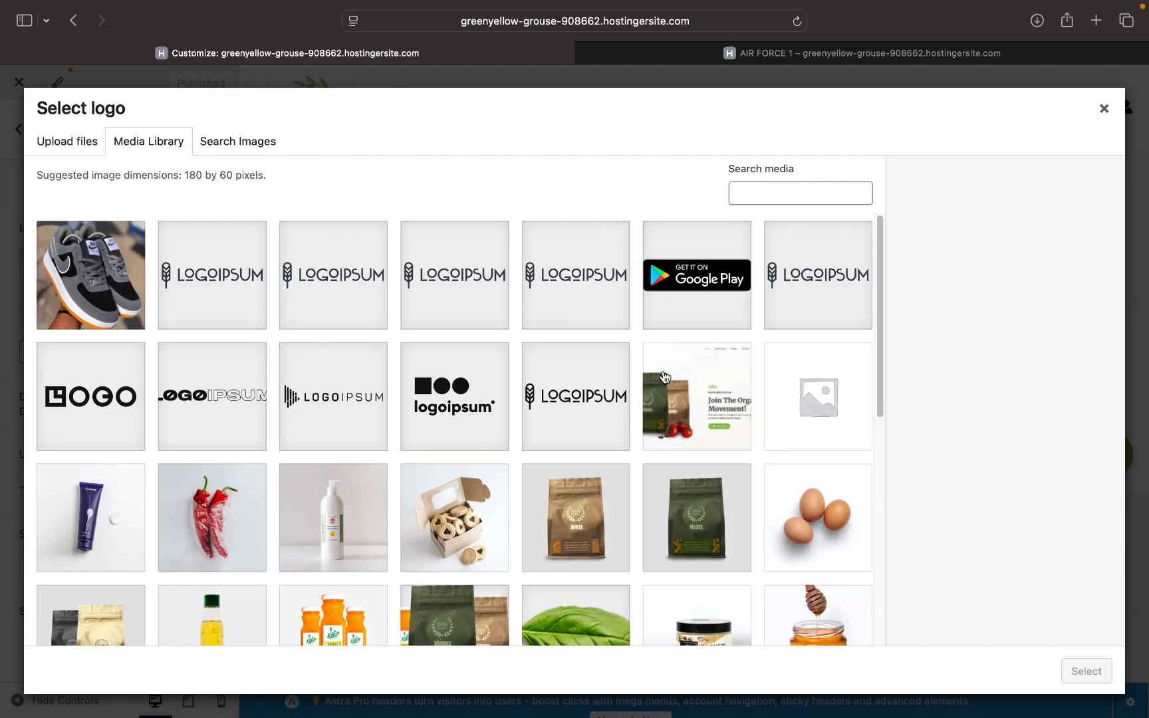
scroll(663, 376, down, 10)
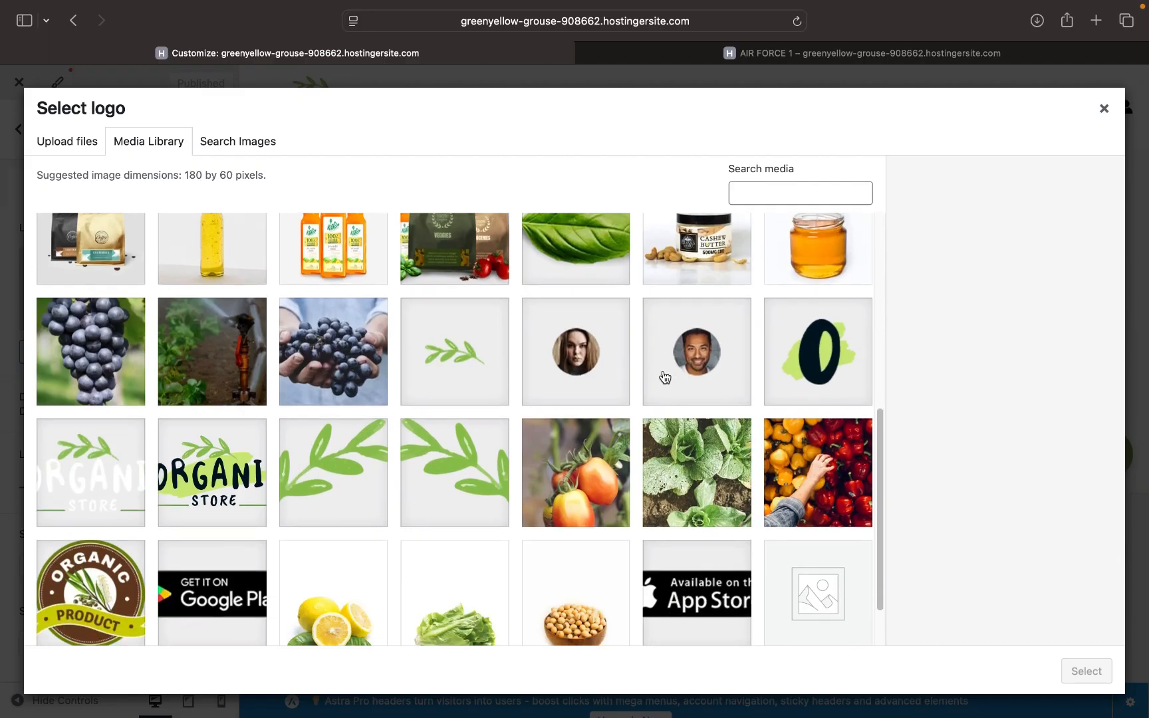
scroll(663, 376, up, 10)
scroll(664, 376, down, 10)
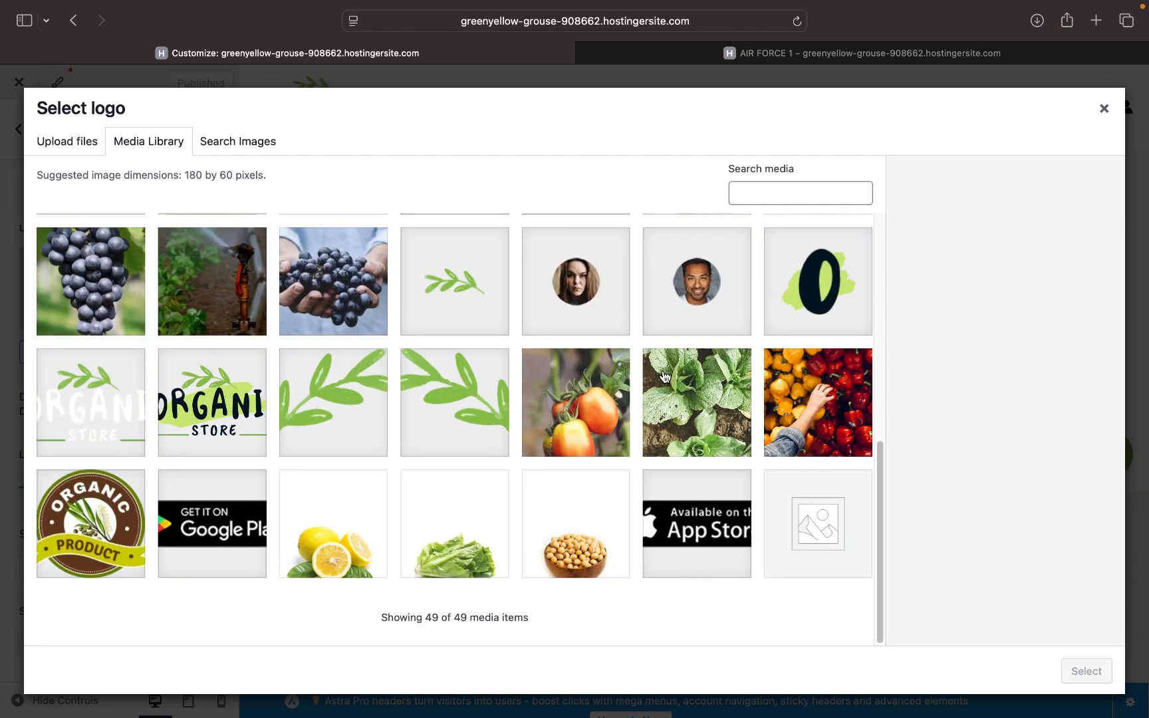
scroll(664, 376, up, 10)
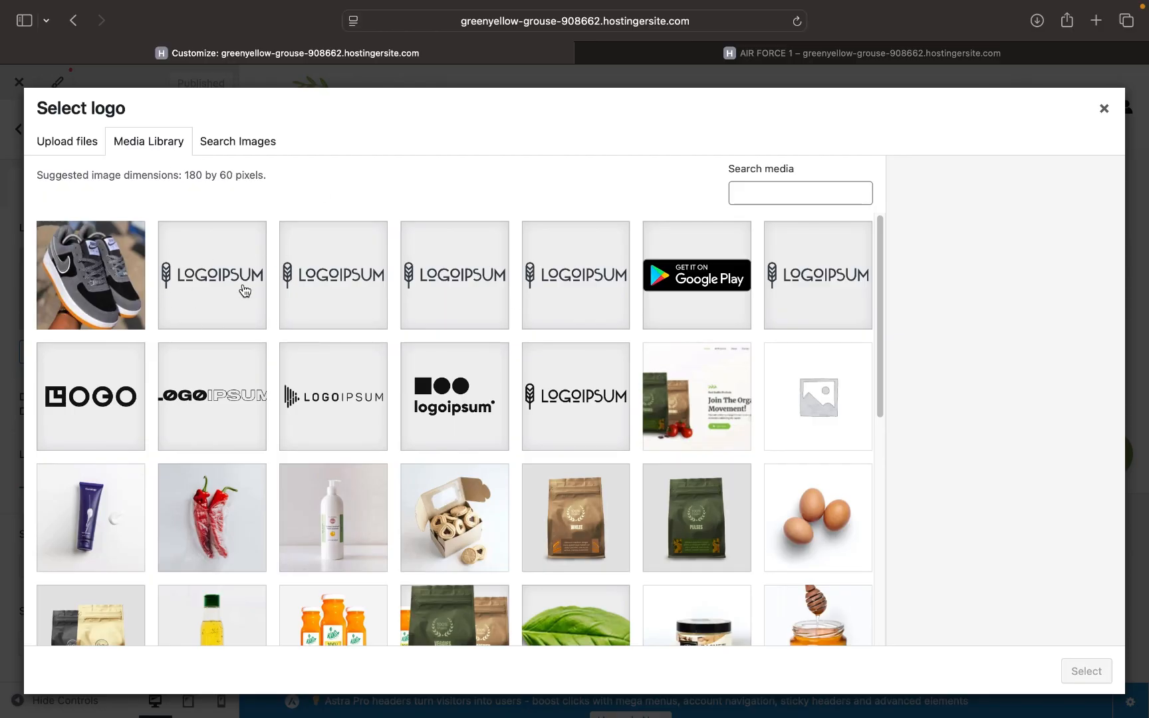
scroll(379, 419, down, 3)
scroll(381, 420, down, 2)
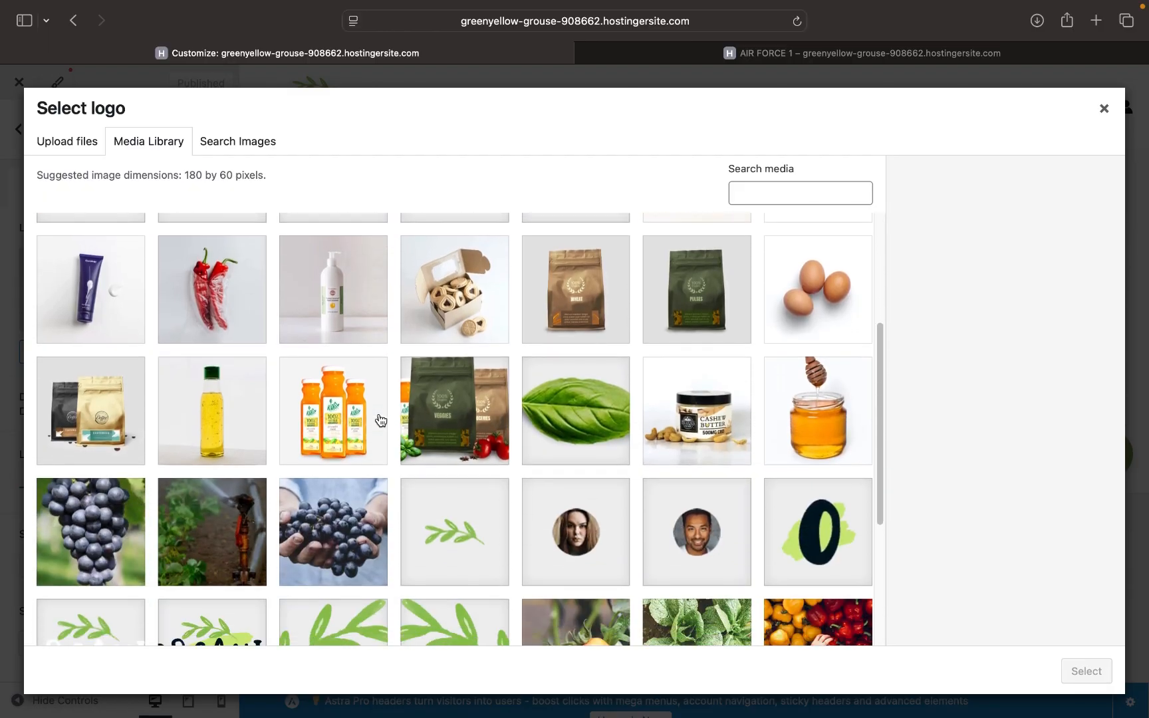
- Load canva.com in a new browser tab, look over its homepage, then return to AIR FORCE 1
click(1098, 25)
text(n)
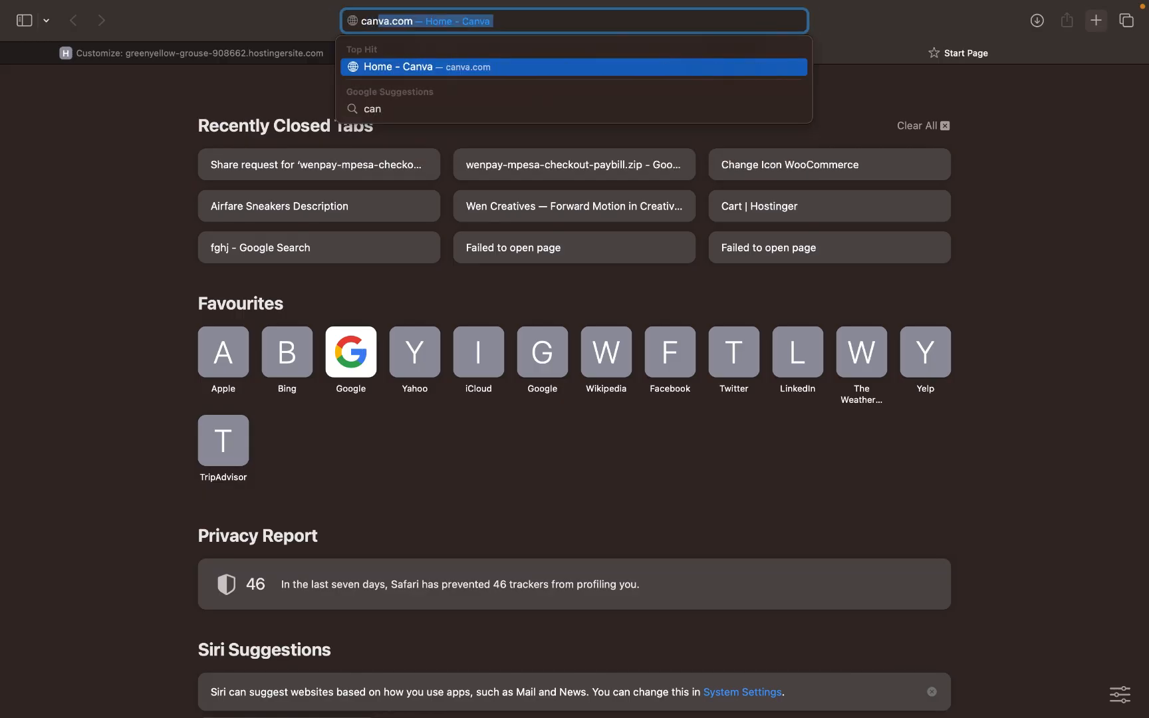
key(Return)
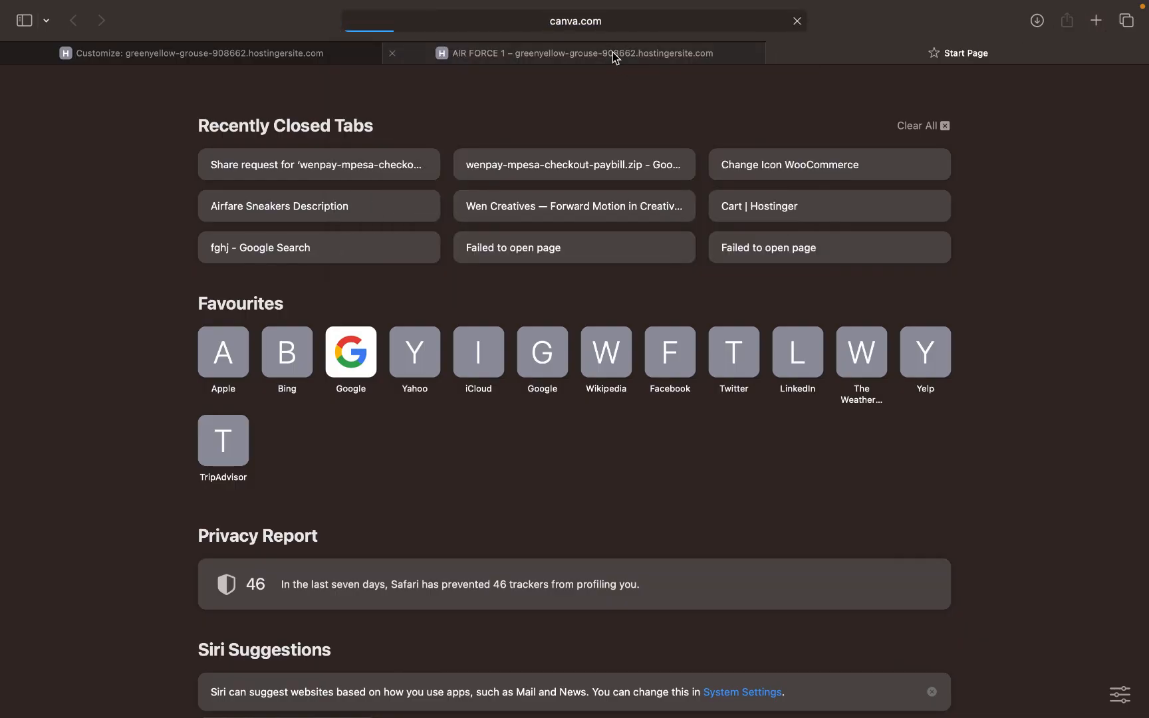
click(613, 52)
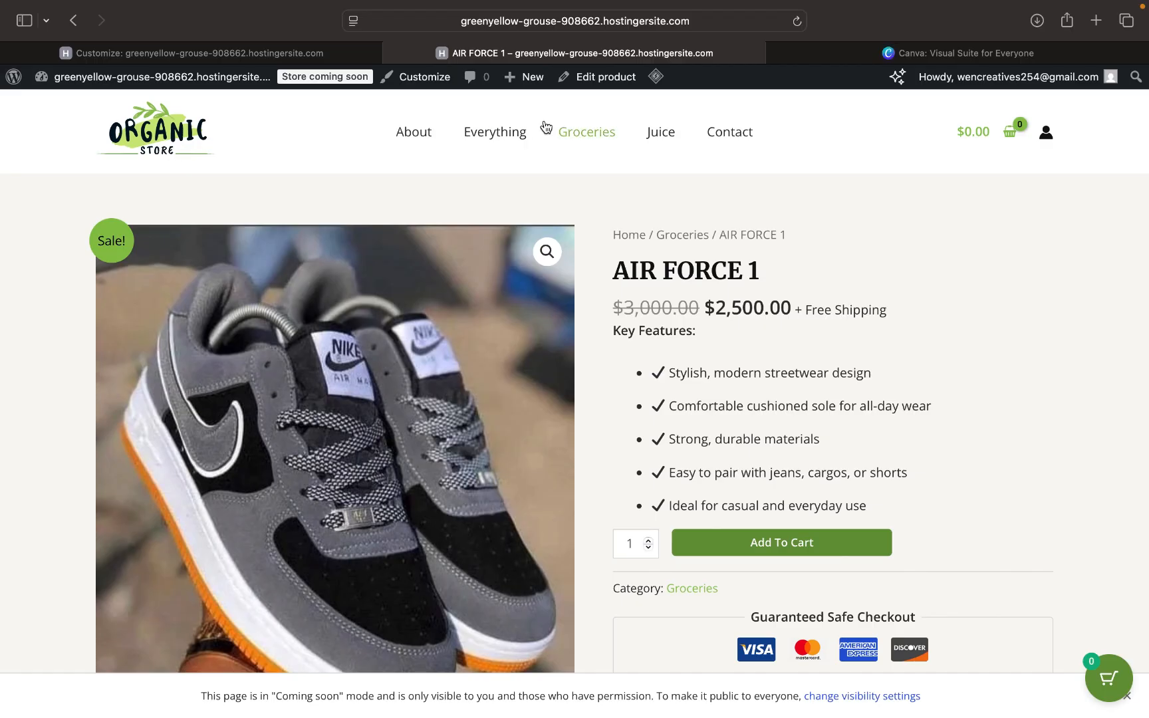
click(910, 53)
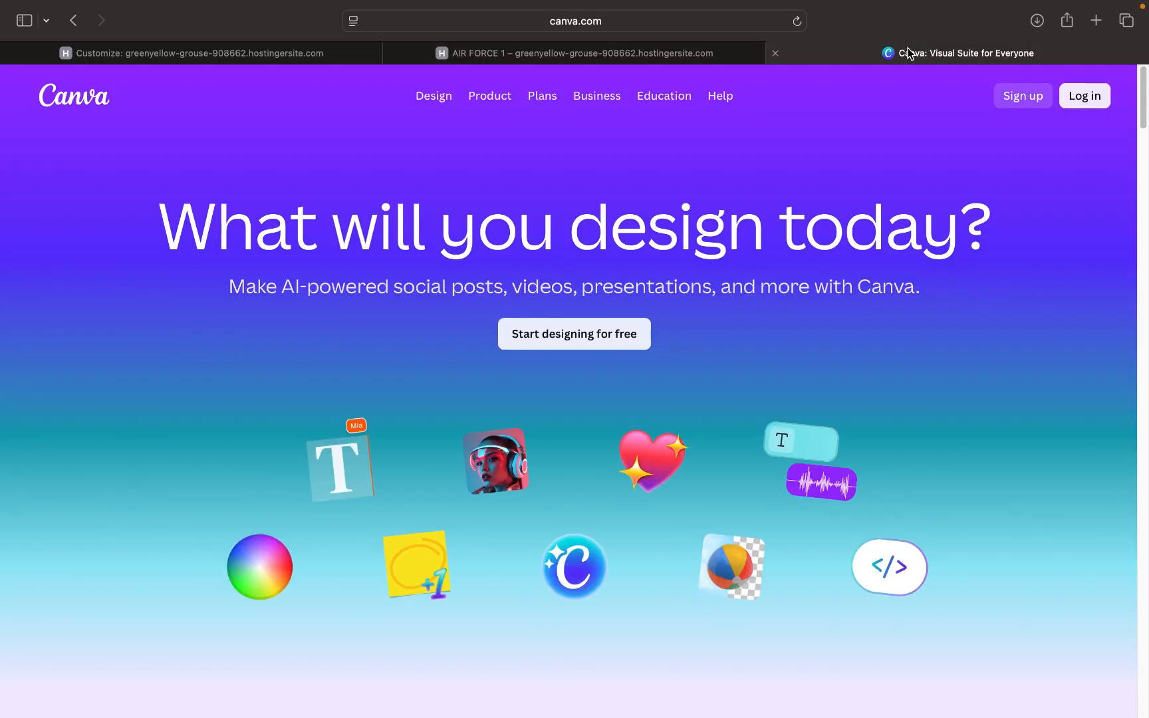
scroll(703, 466, down, 10)
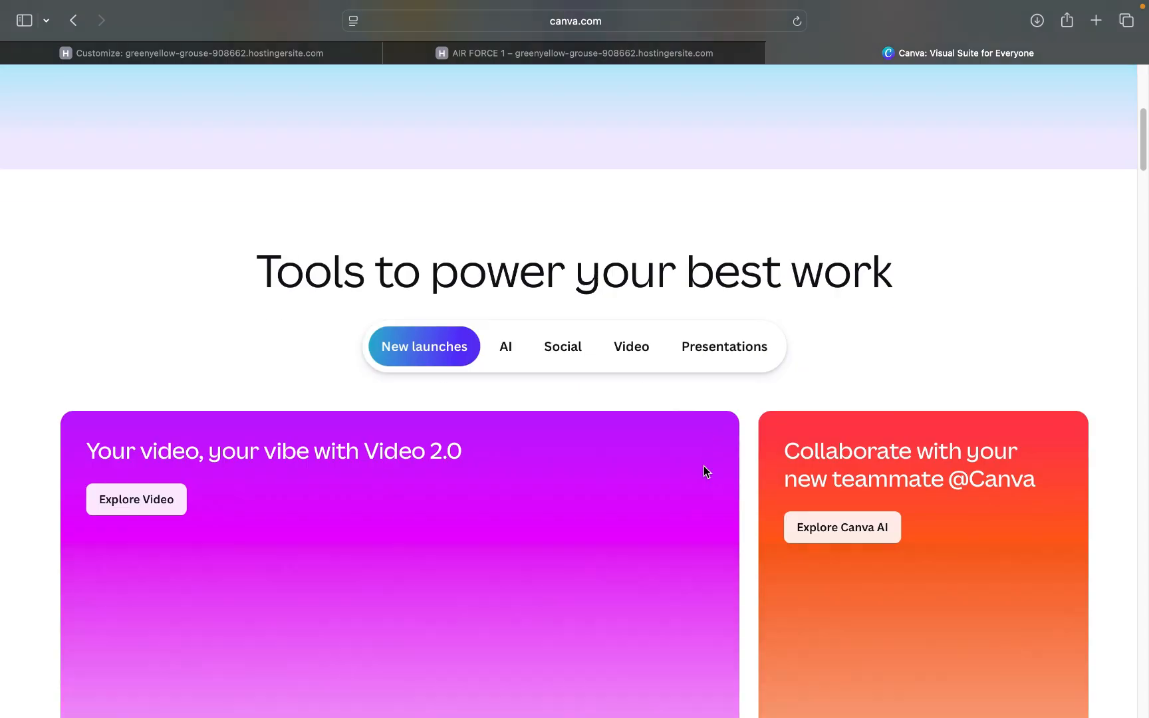
scroll(706, 473, up, 10)
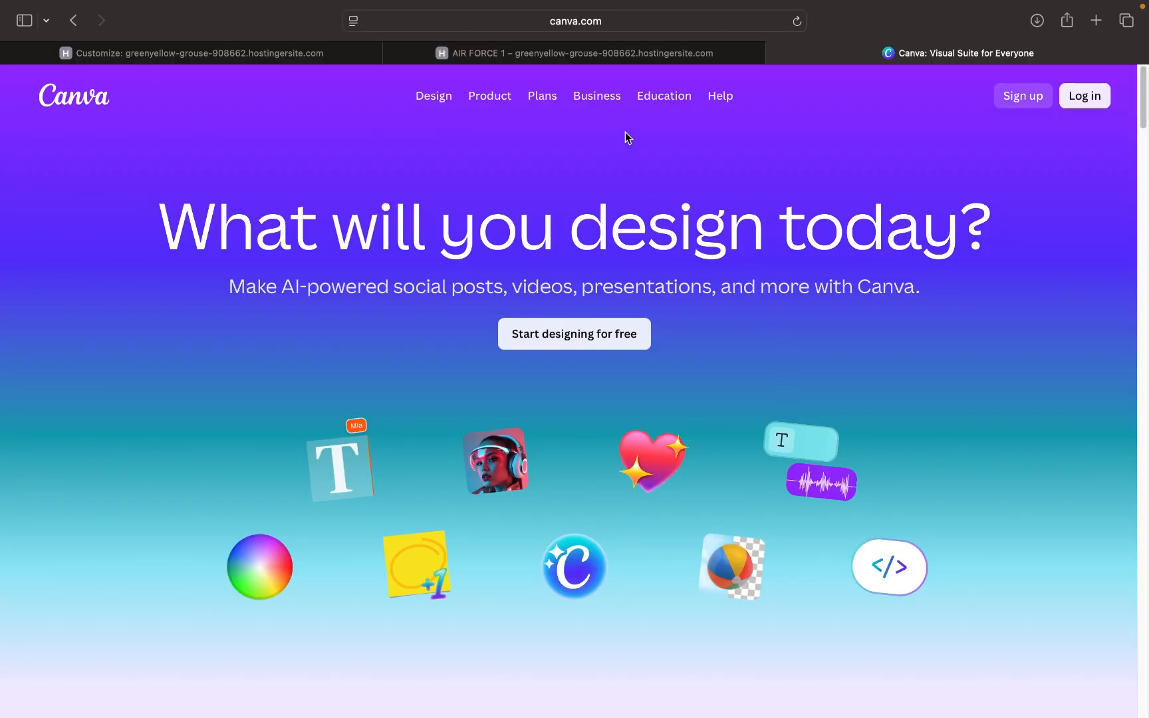
click(576, 54)
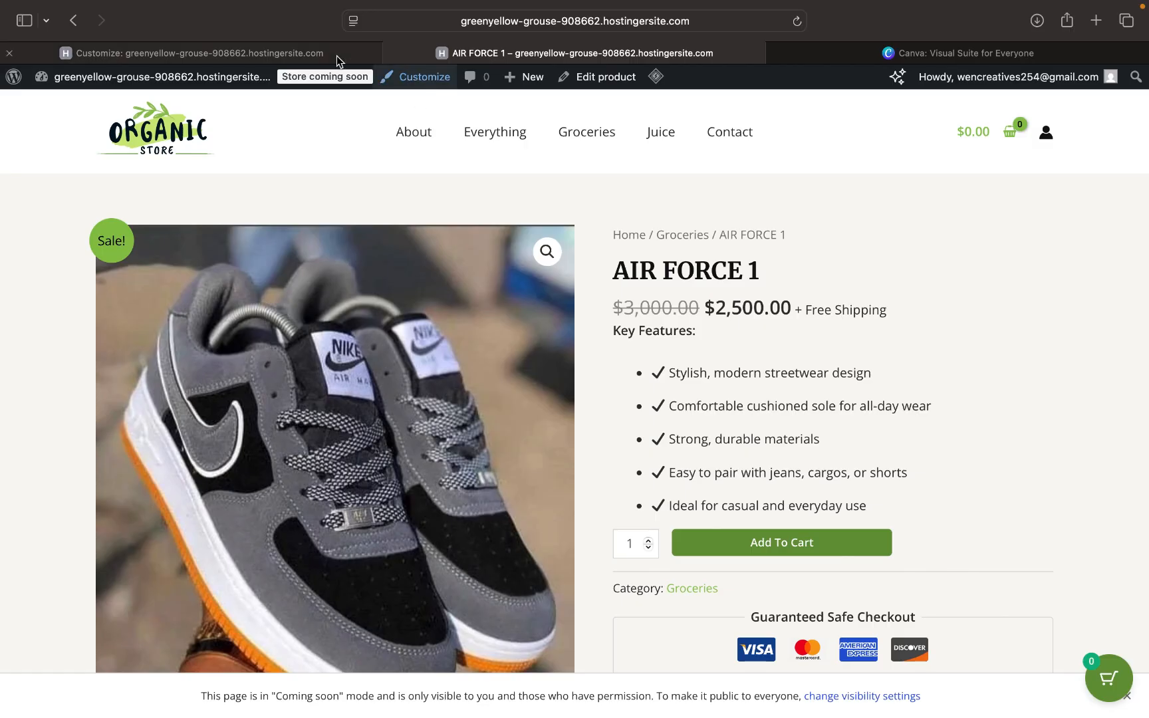
- Toggle Select logo between Upload files and Media Library, then close it without choosing an image
click(316, 56)
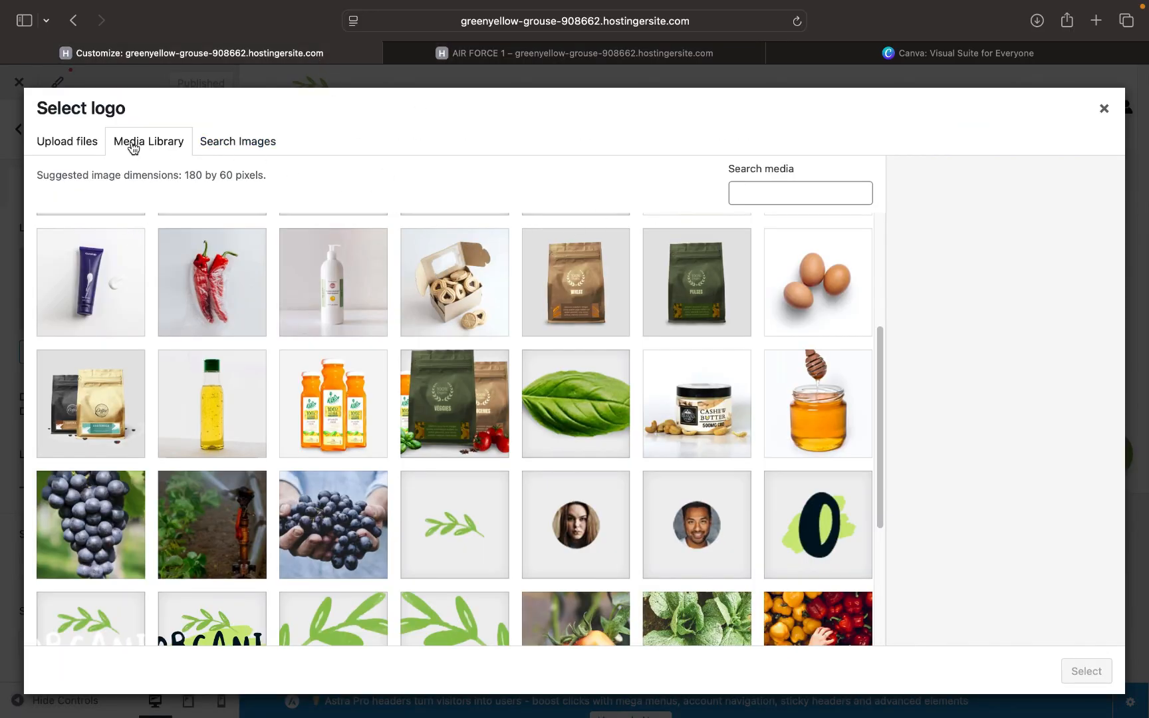
click(72, 142)
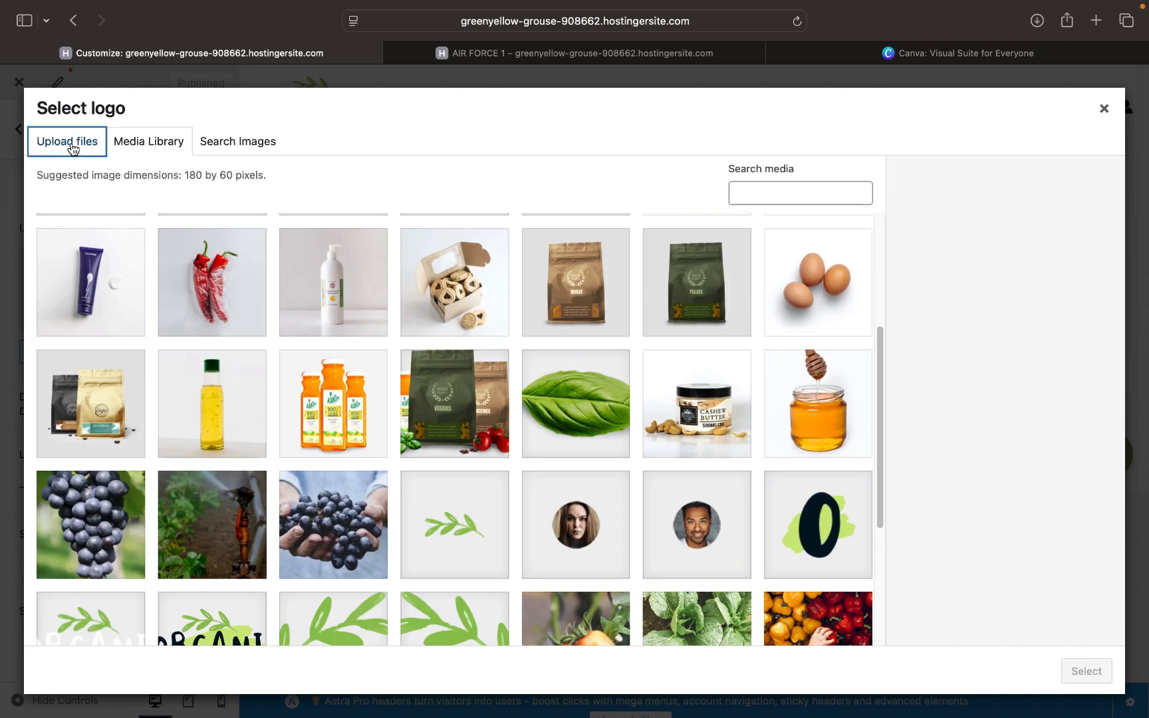
click(155, 144)
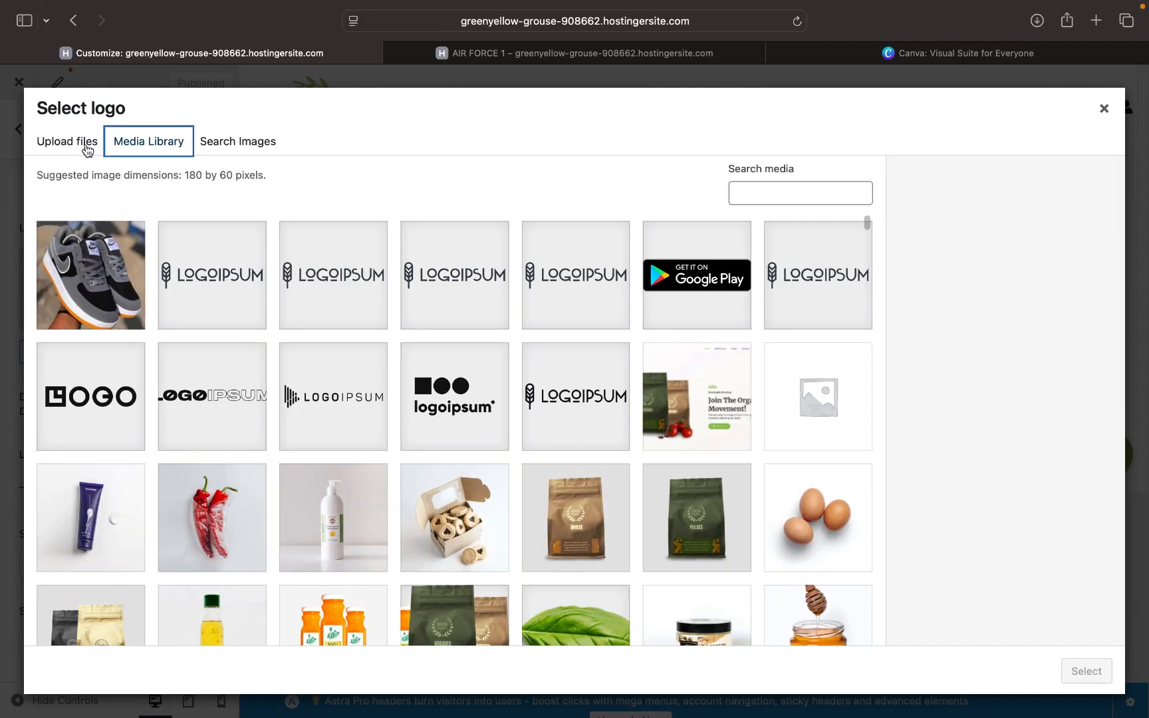
click(86, 142)
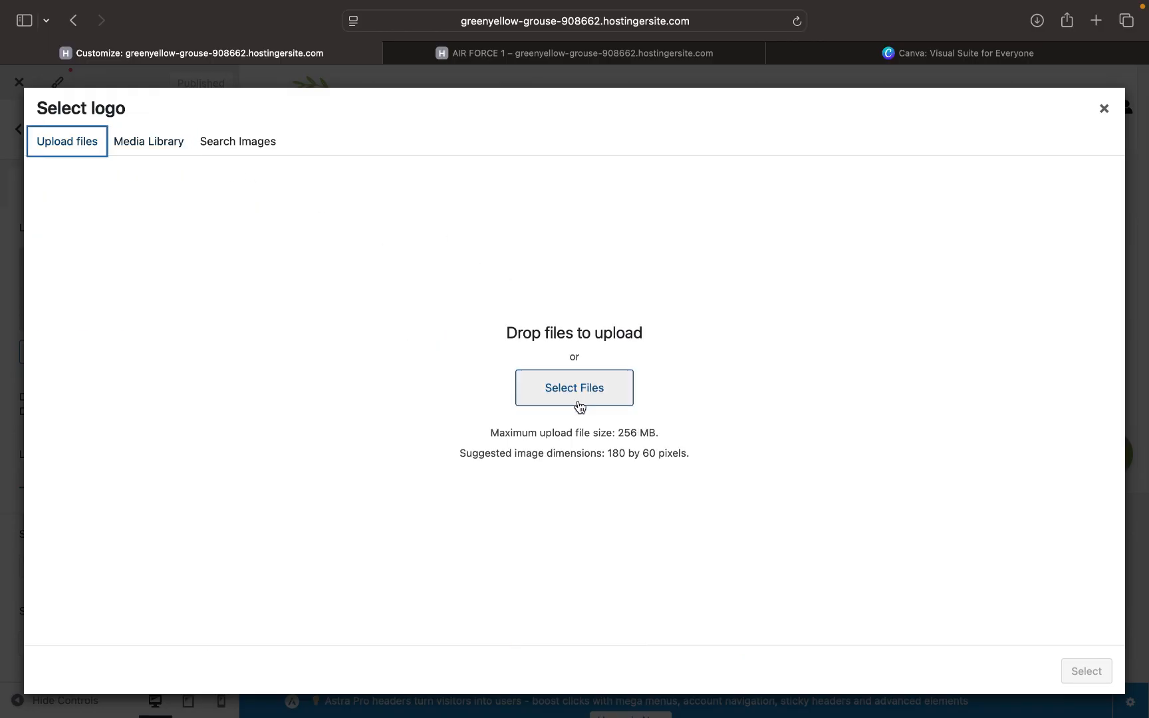
click(169, 149)
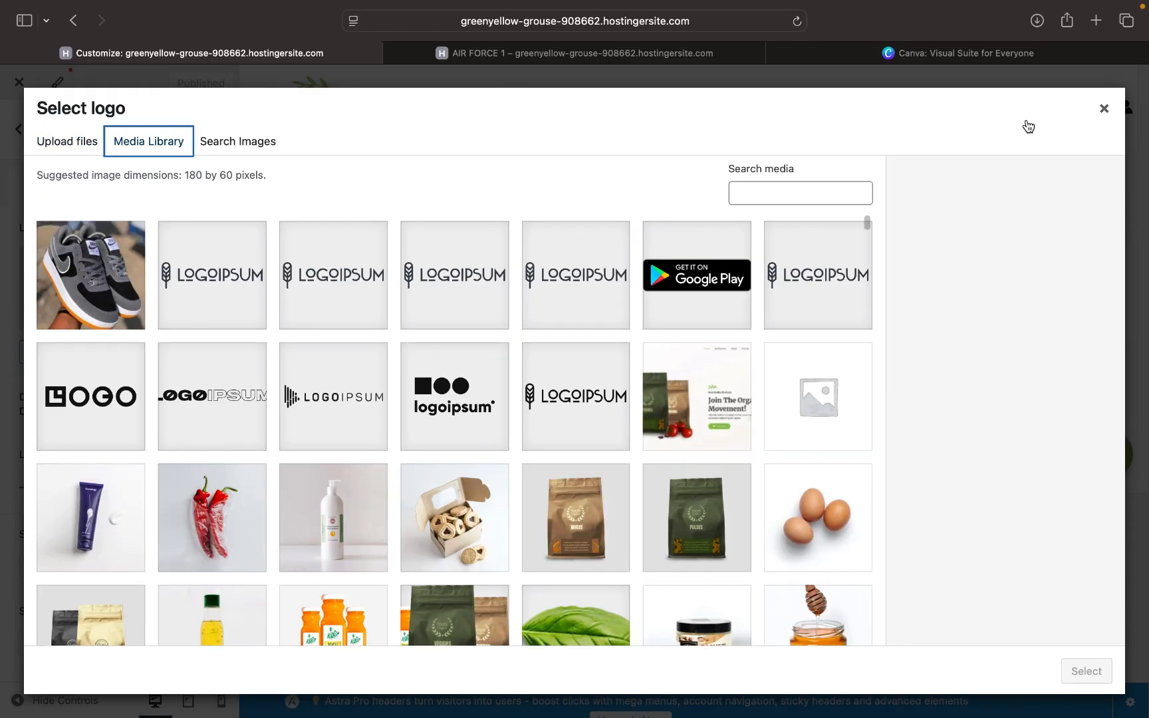
click(1105, 109)
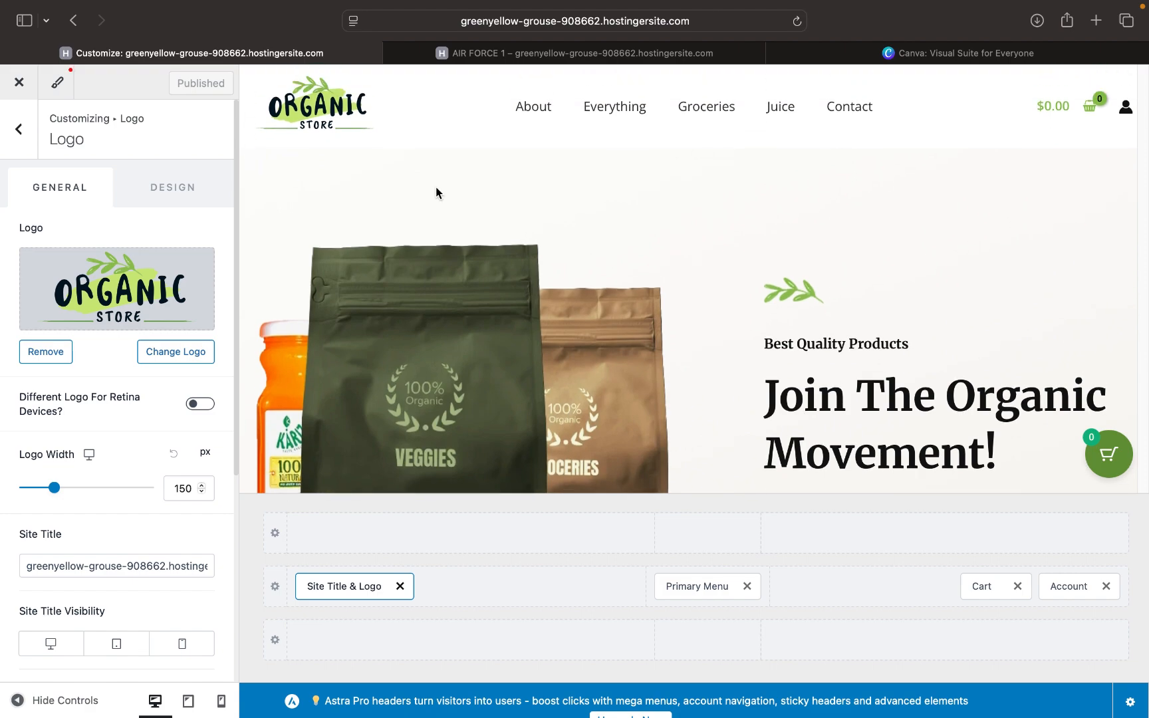
- Inspect the logo's design options and the Primary Menu header element, then switch to the AIR FORCE 1 page
scroll(147, 274, down, 5)
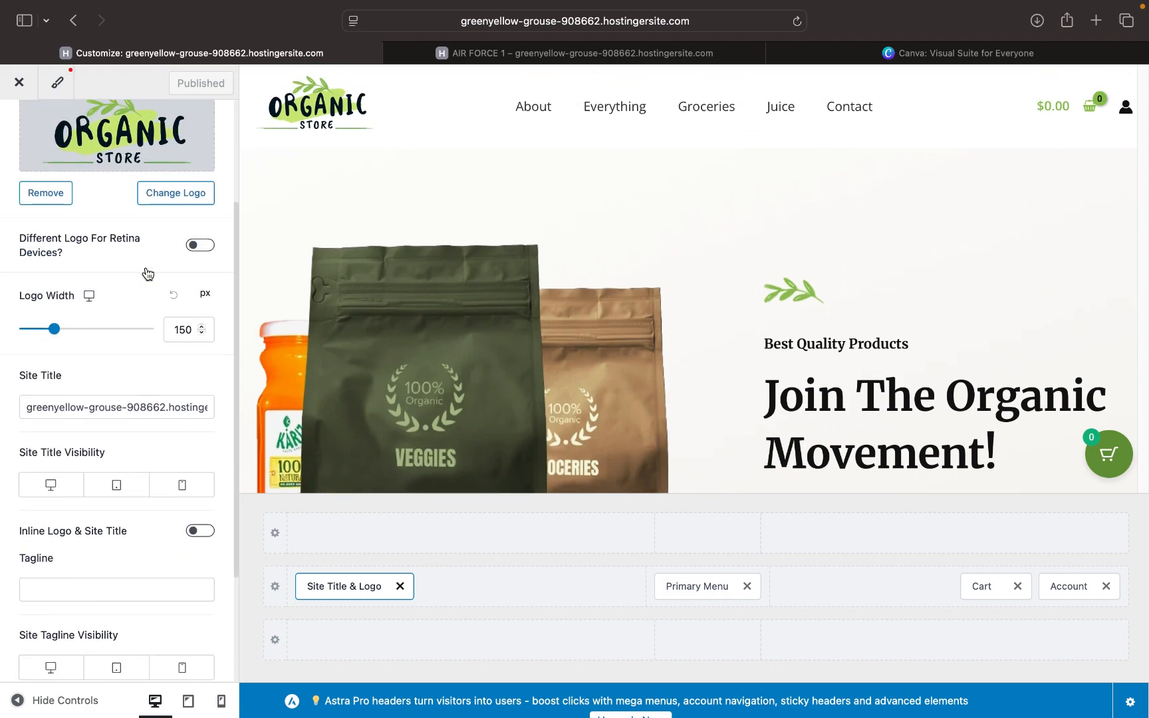
scroll(147, 274, up, 5)
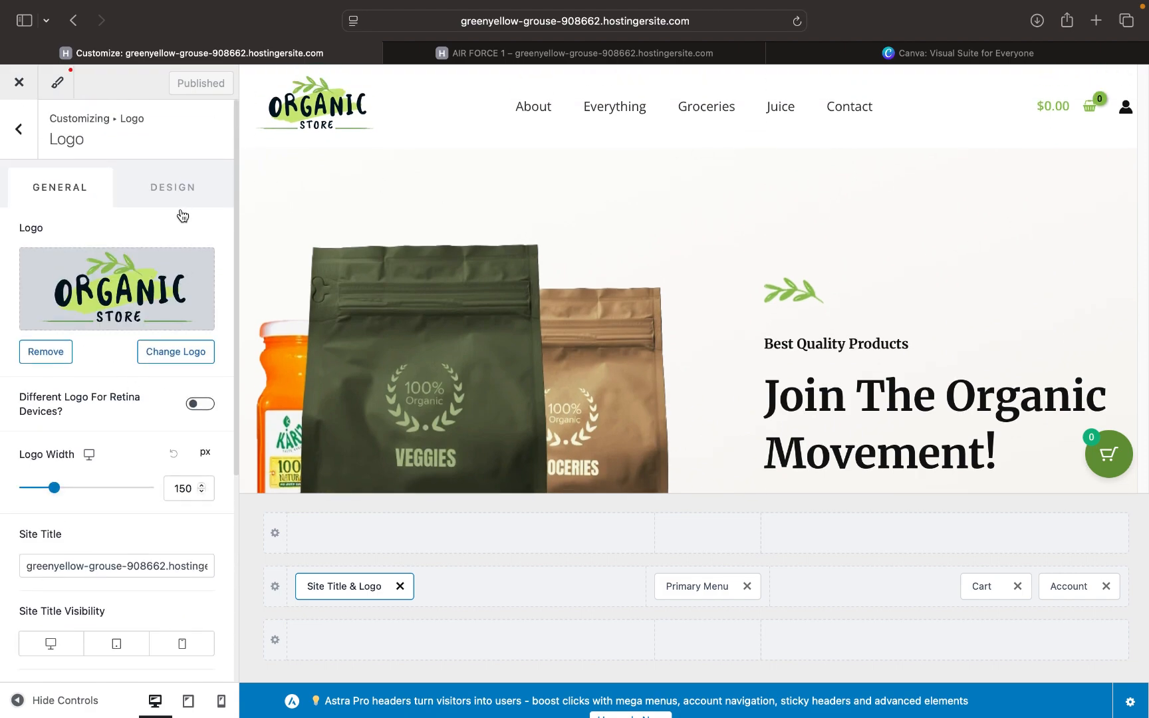
click(177, 200)
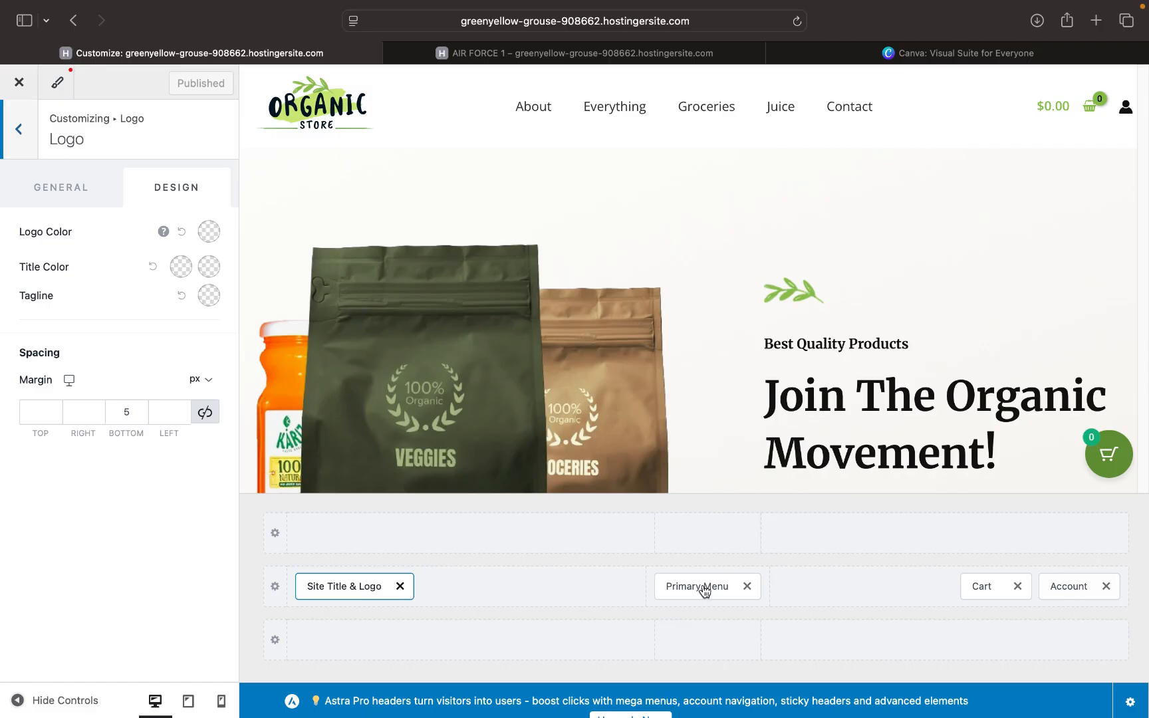
key(Escape)
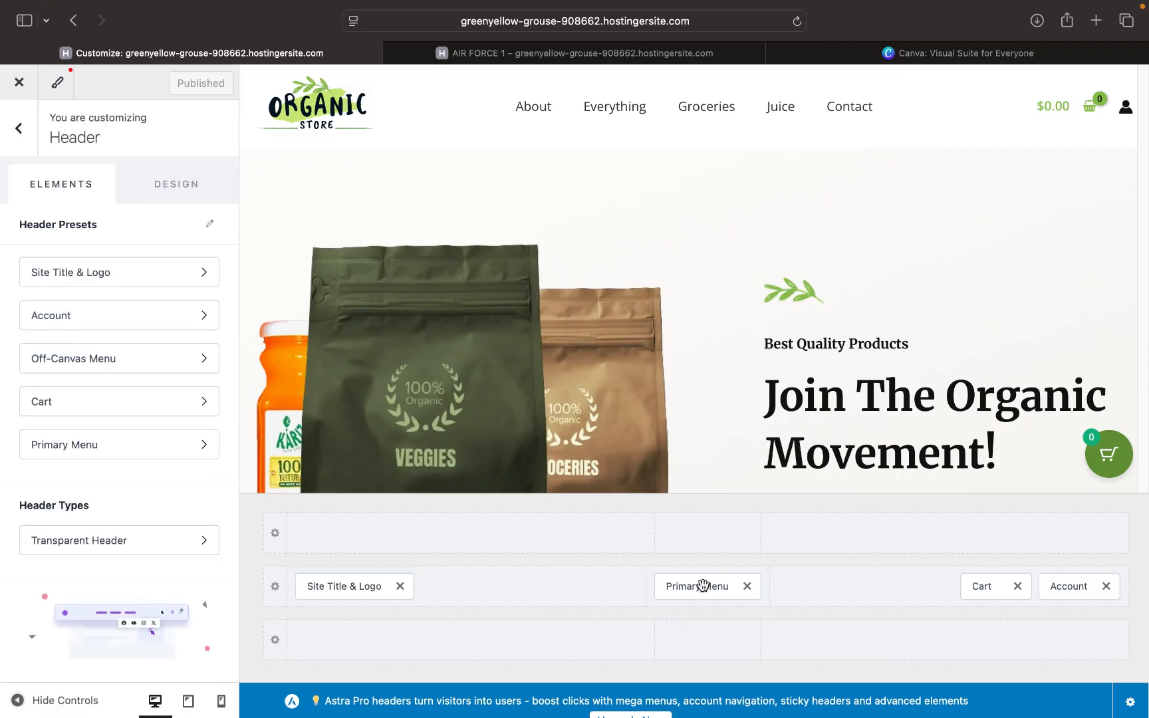
click(702, 585)
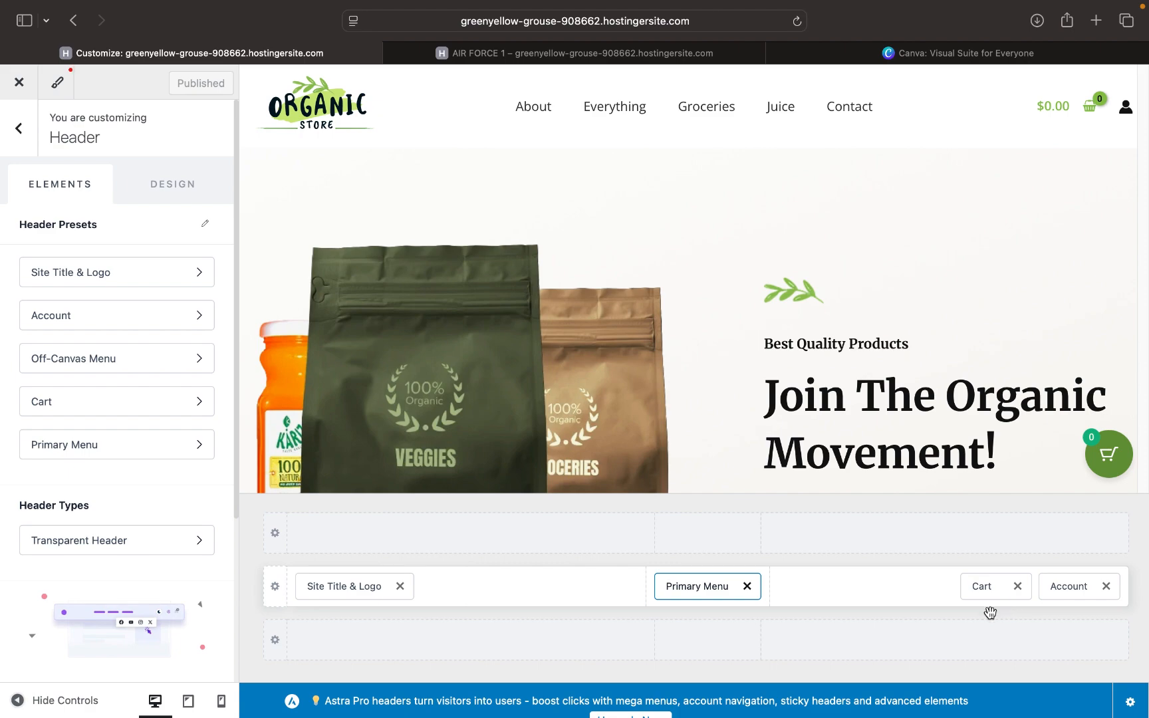
key(ctrl+Tab)
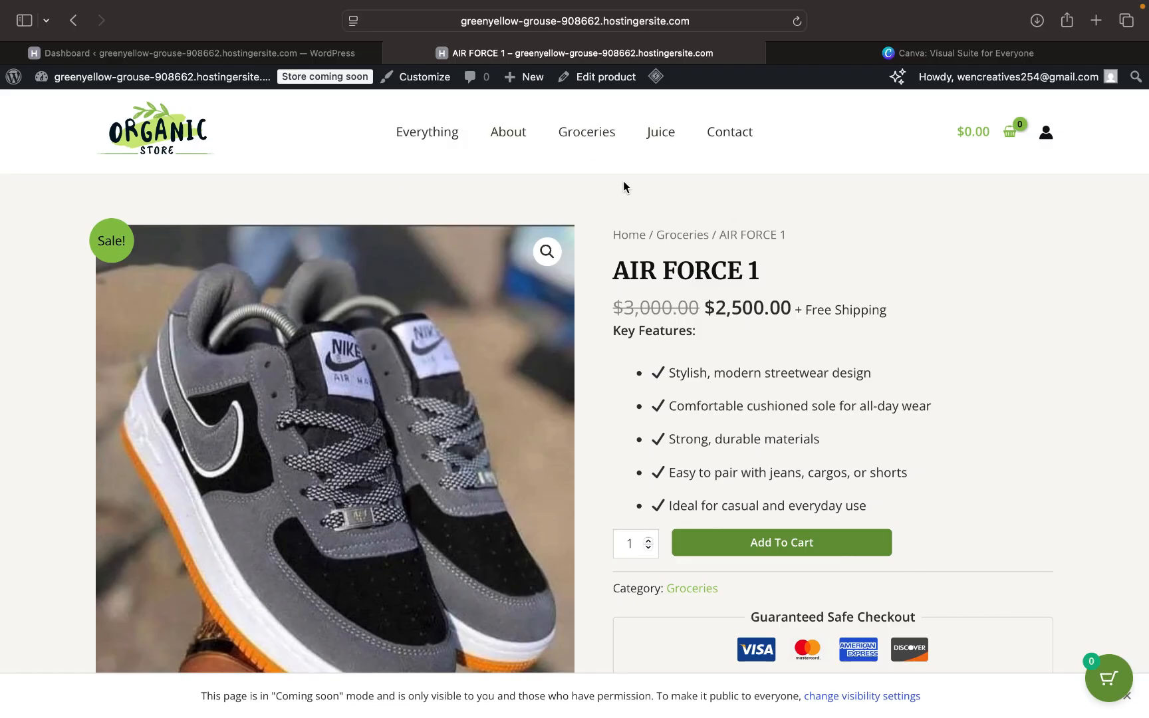
- In Appearance > Menus, drag Juice below Contact so the order is Everything, Groceries, About, Contact, Juice
click(257, 53)
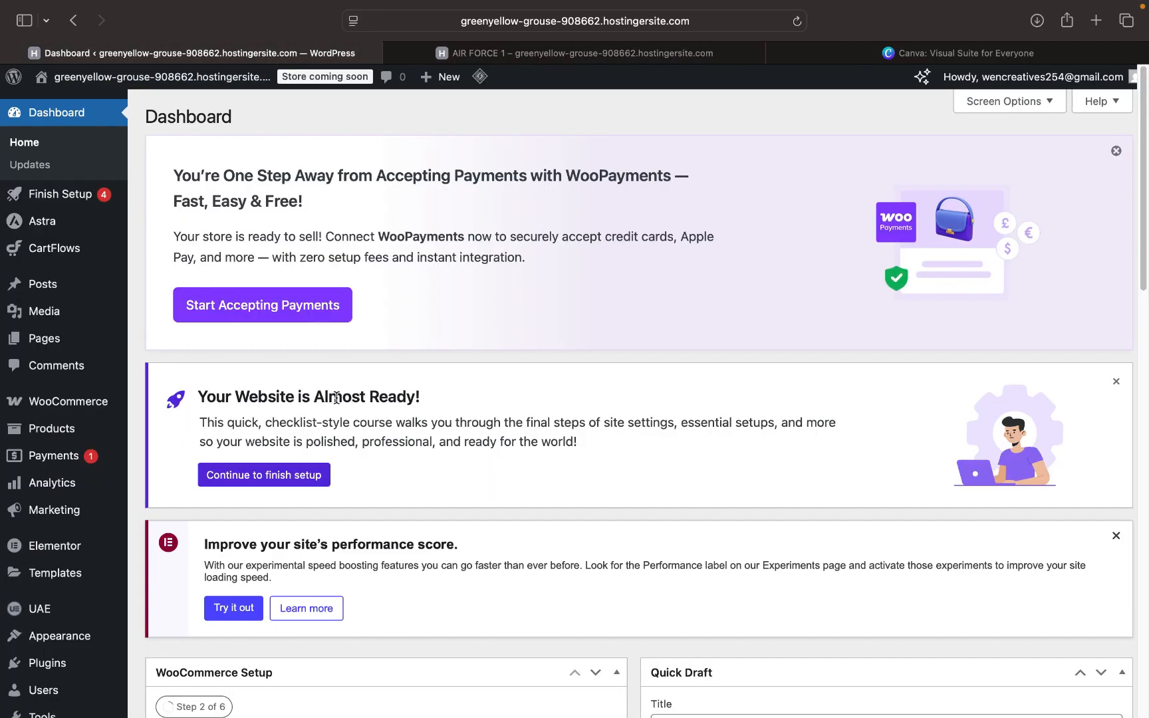
scroll(64, 662, down, 3)
mouse_move(70, 639)
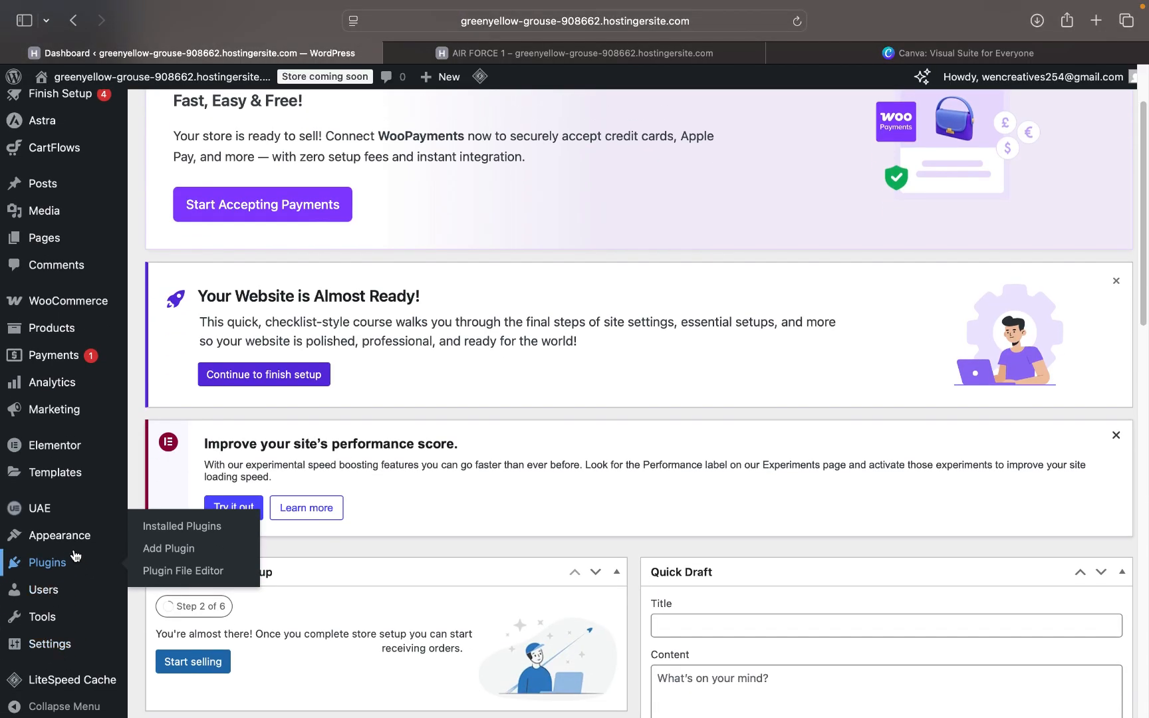
mouse_move(69, 535)
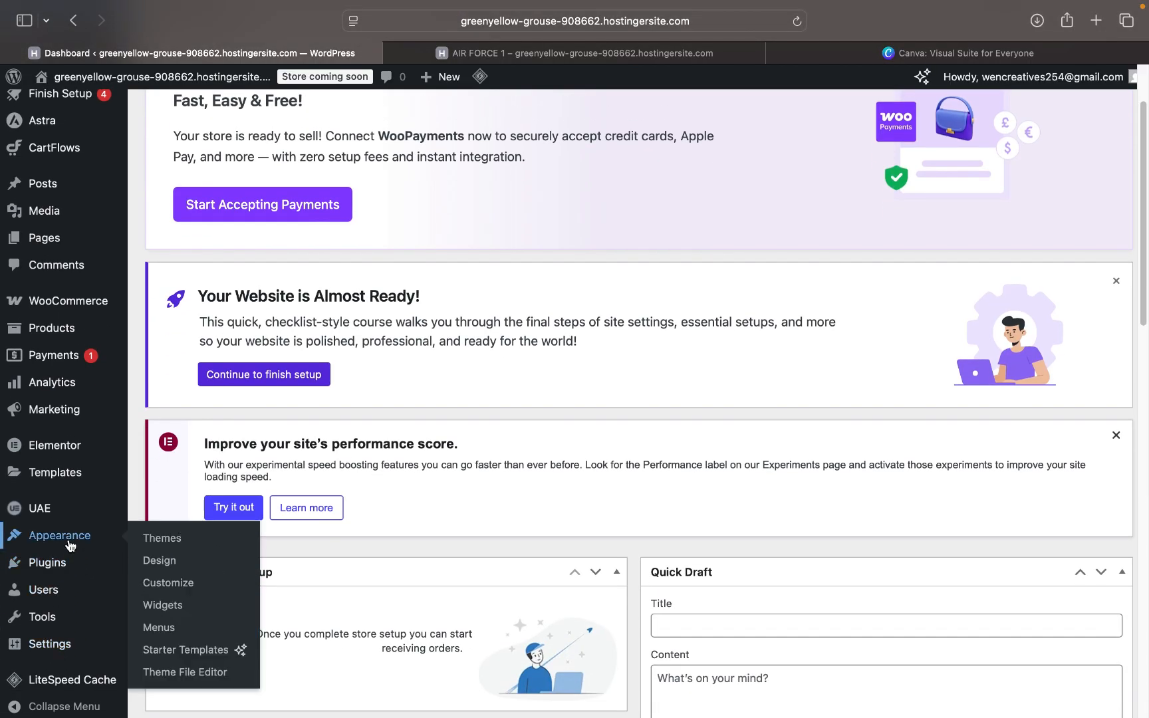
click(173, 628)
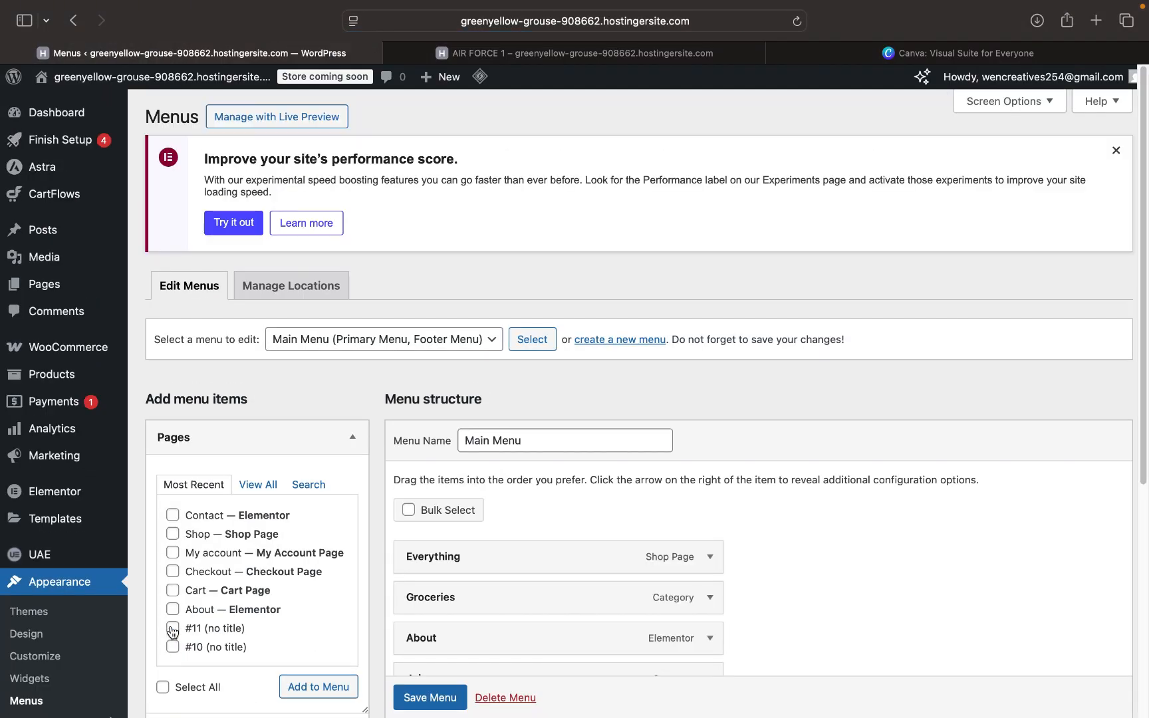
scroll(552, 565, down, 5)
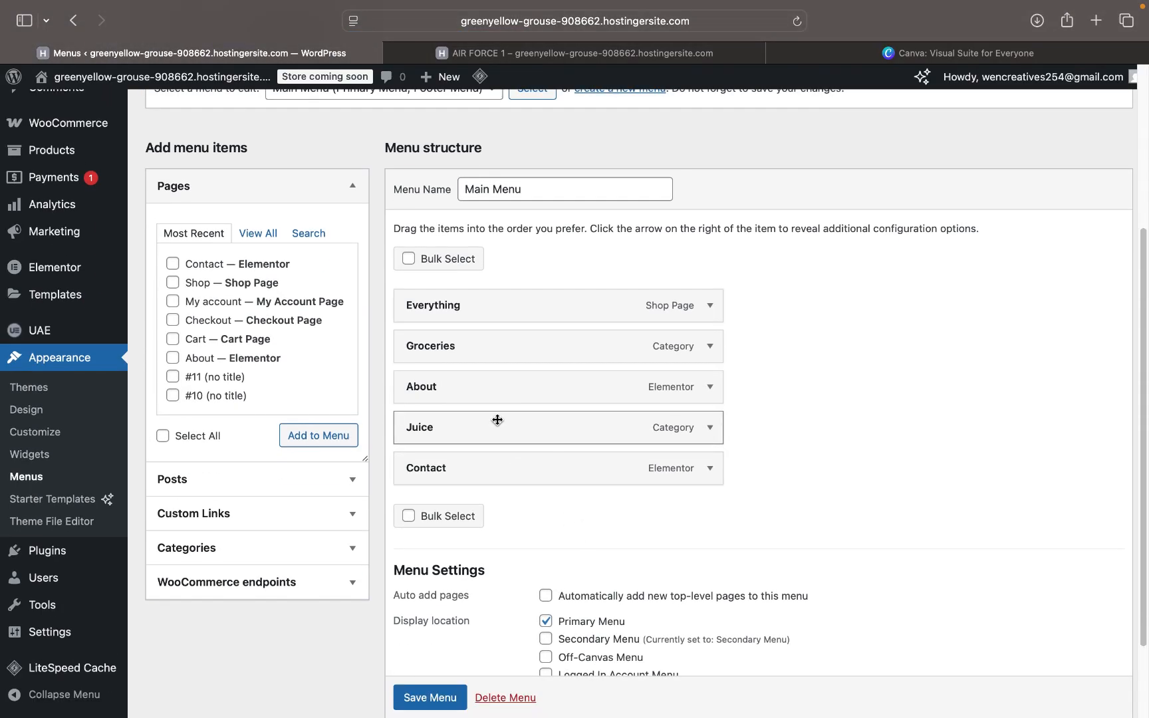
drag(497, 421, 469, 440)
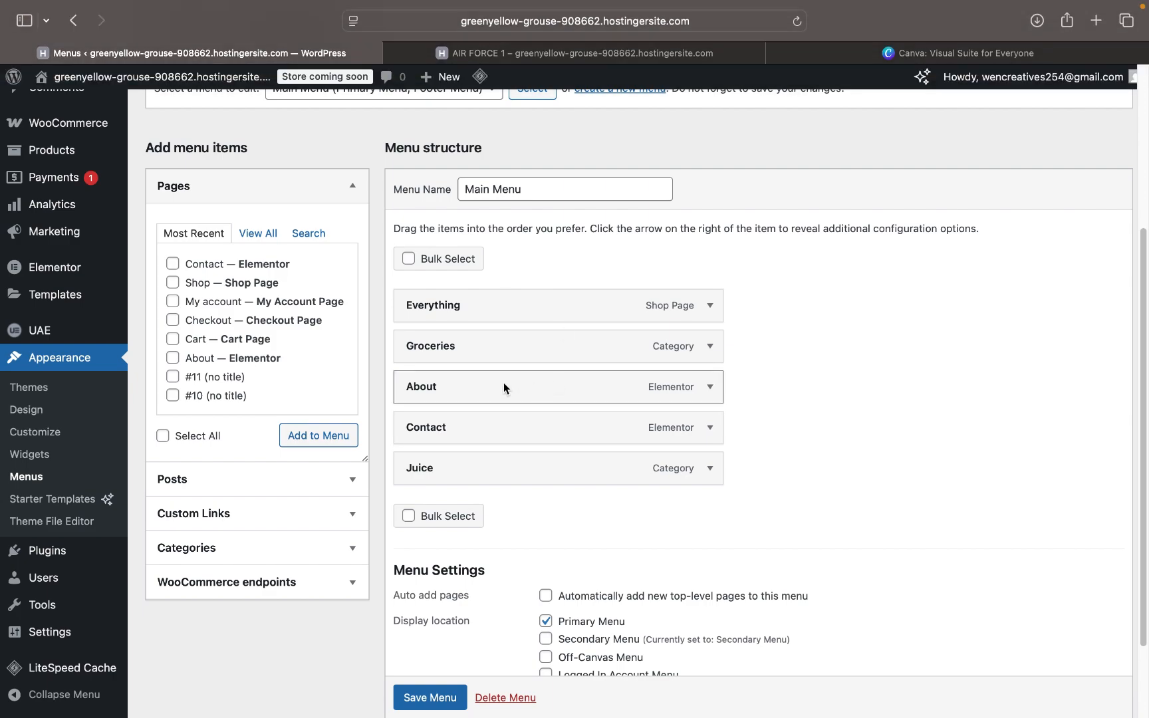
scroll(504, 388, down, 3)
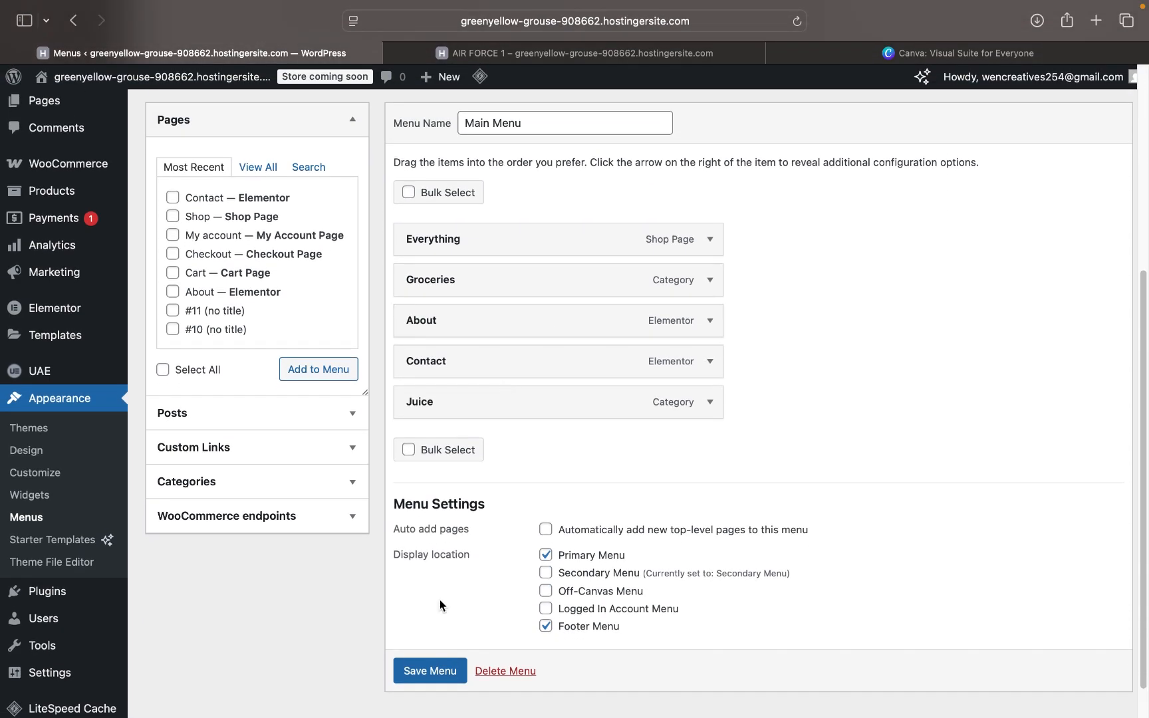
scroll(483, 575, up, 5)
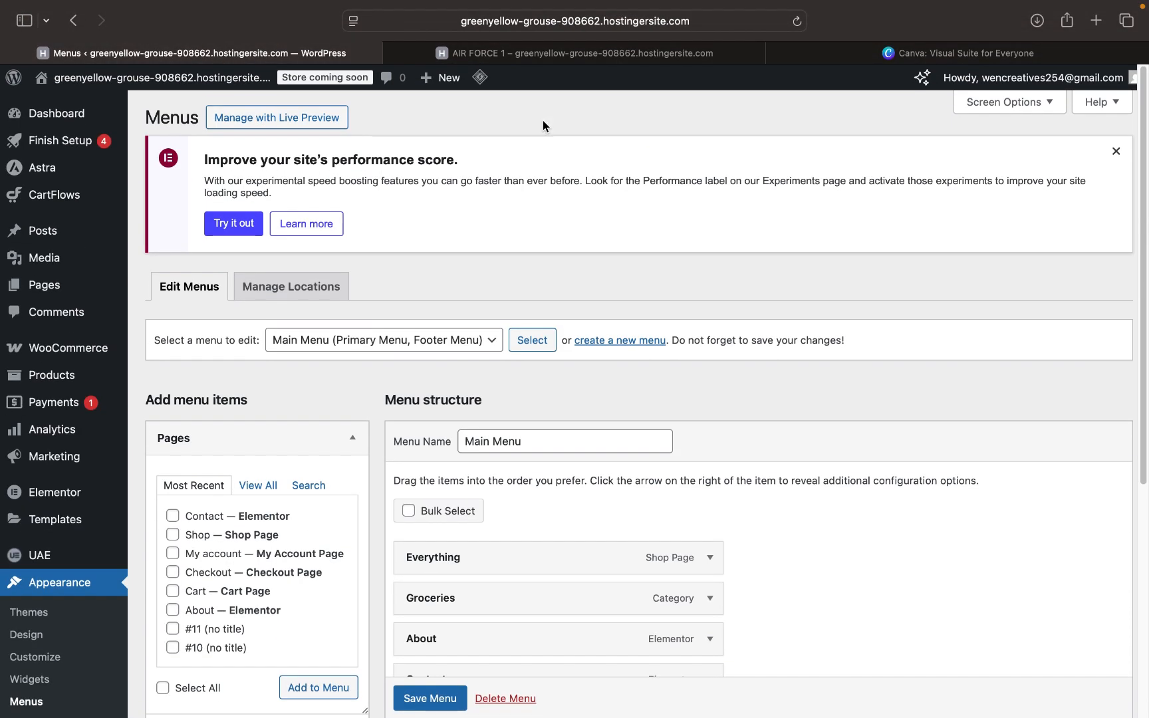
click(542, 53)
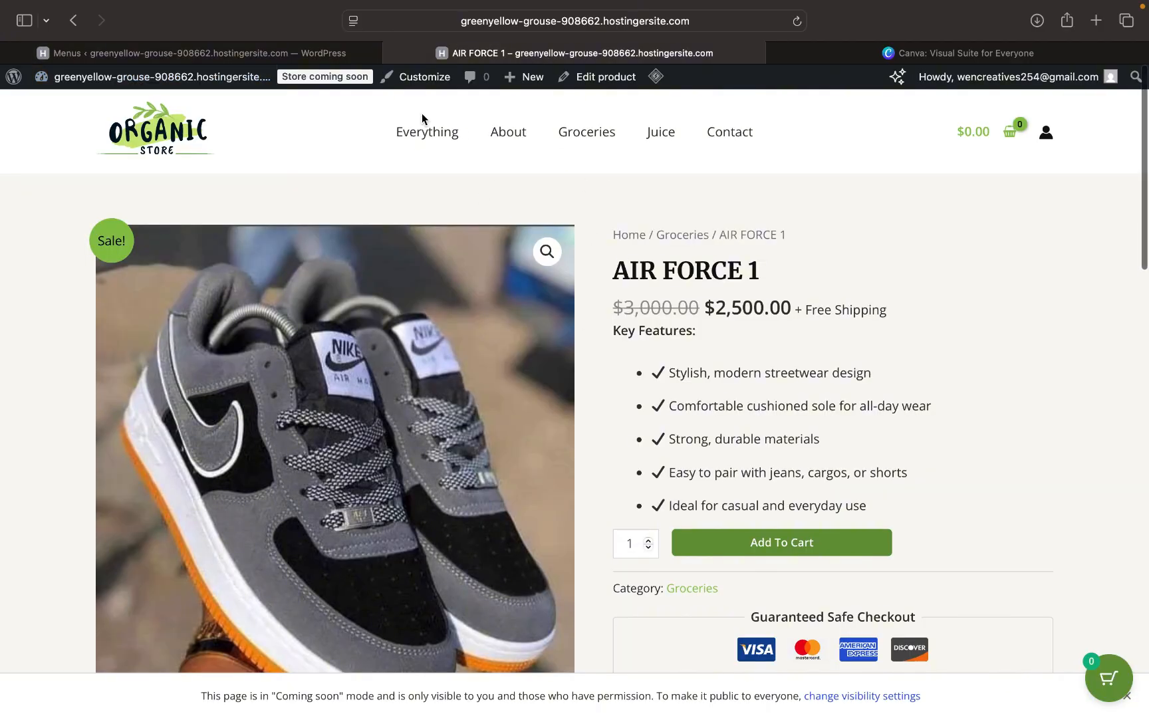
- Move between the menu editor and AIR FORCE 1 tabs, view the Organic Store homepage, then return to the dashboard
click(293, 56)
click(475, 56)
click(291, 57)
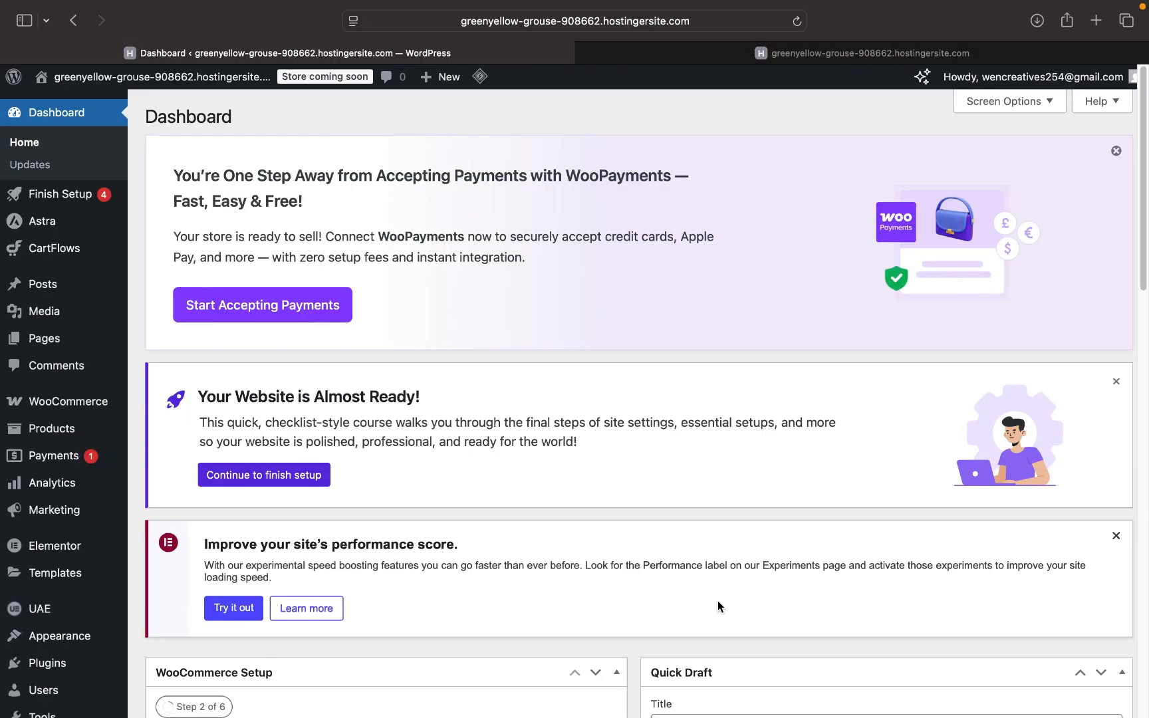
click(859, 56)
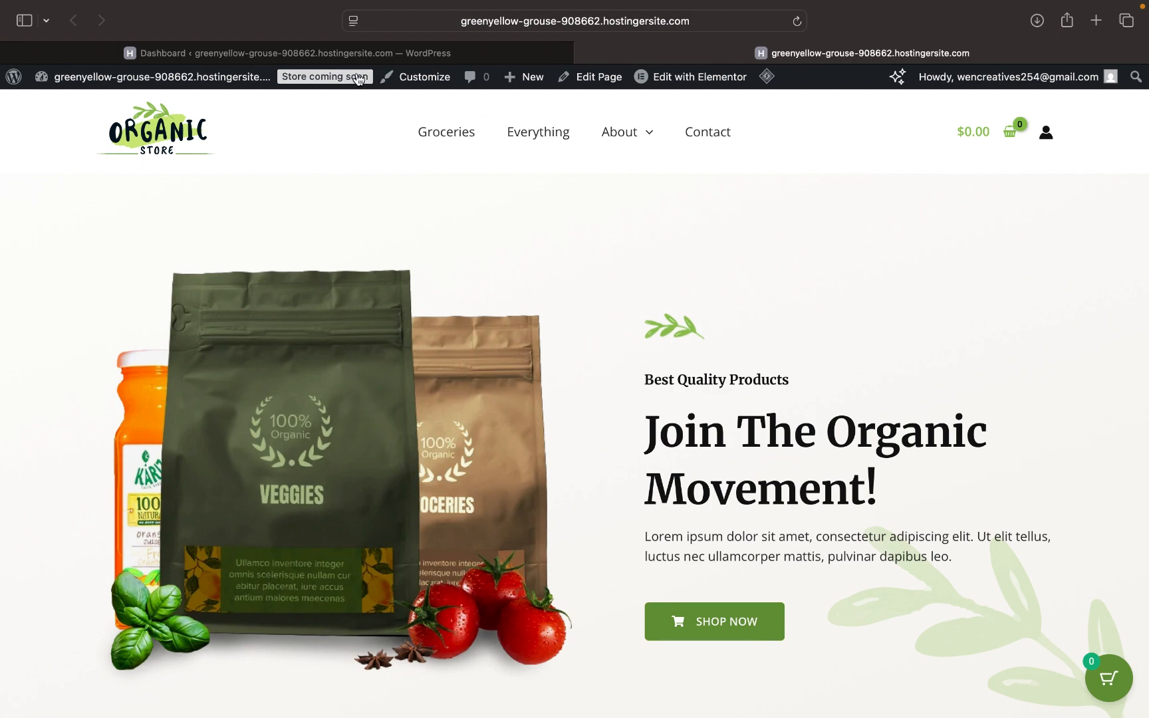
click(337, 53)
scroll(347, 491, down, 1)
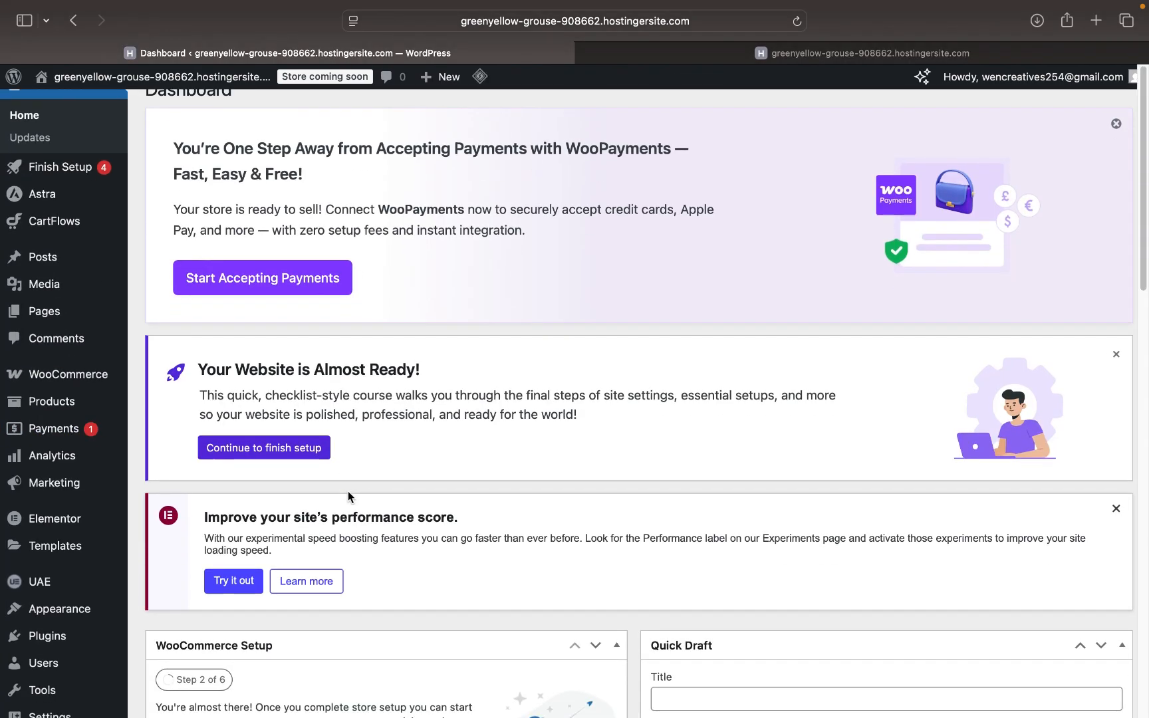
- Open Appearance > Menus, grab the Juice item nested under About, and check the live homepage navigation
mouse_move(69, 611)
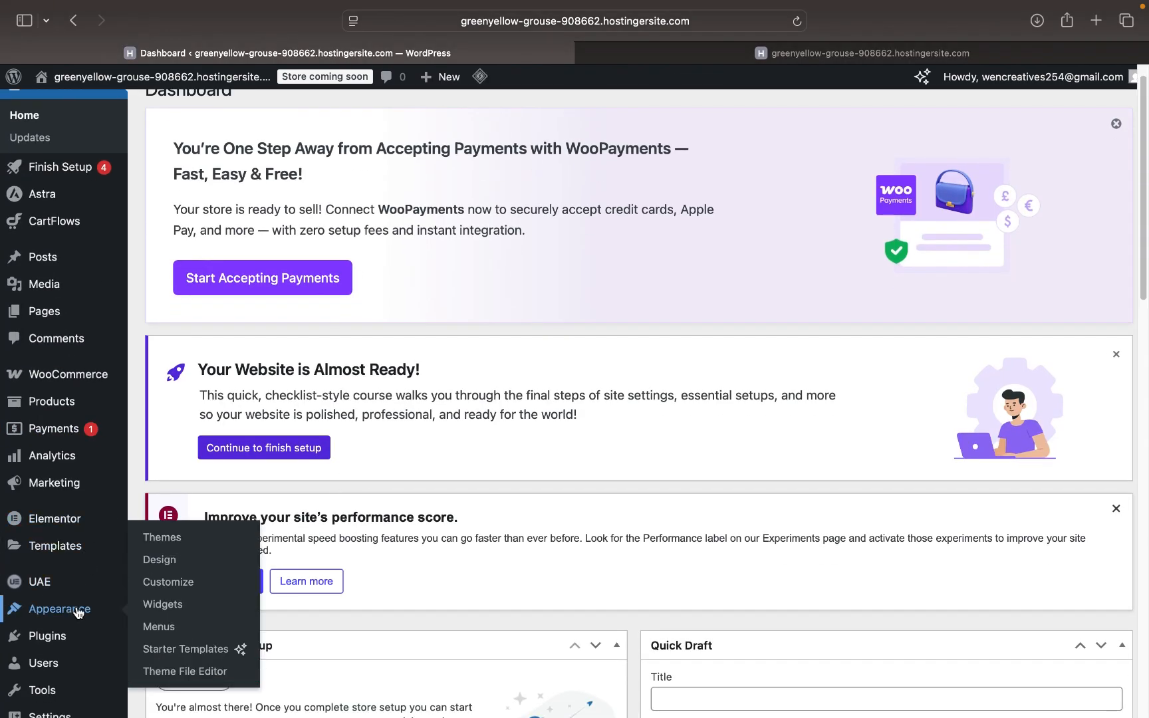
click(169, 630)
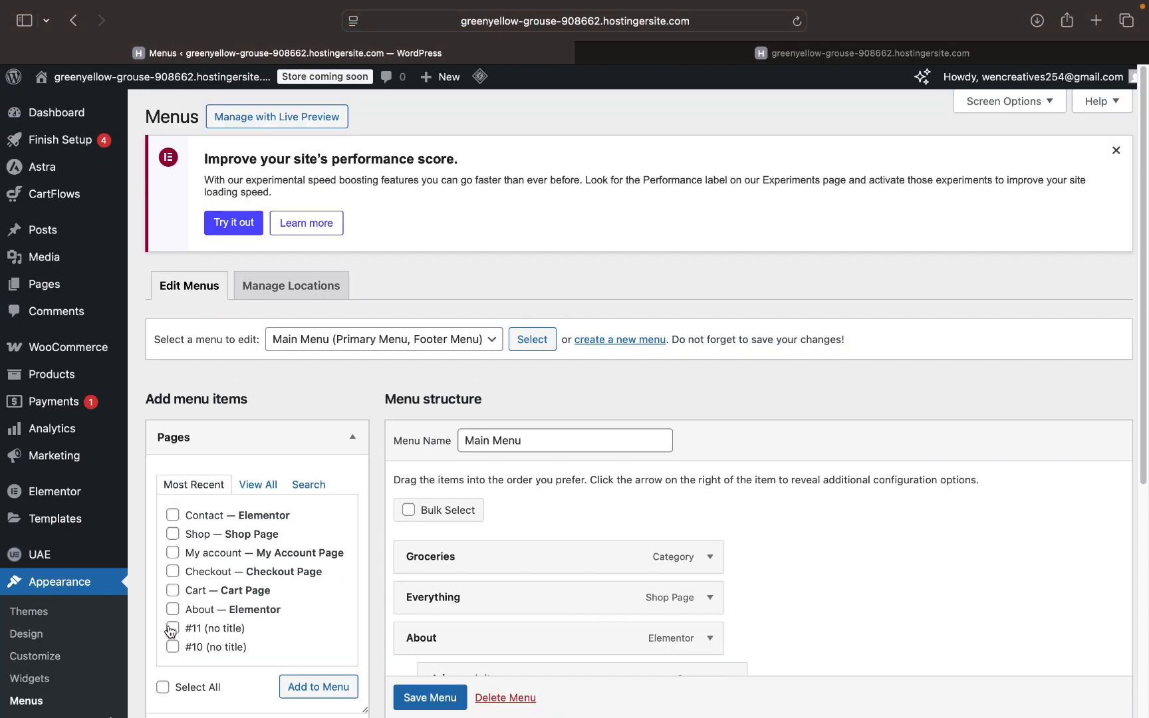
scroll(486, 598, down, 5)
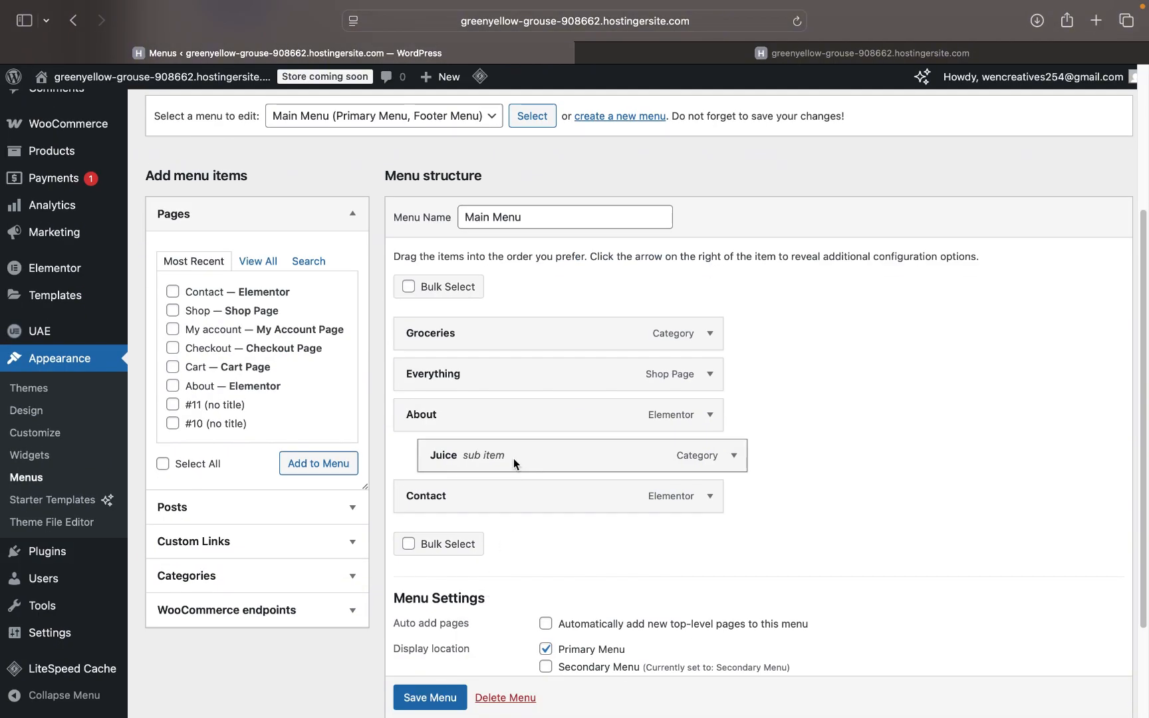
drag(514, 458, 502, 453)
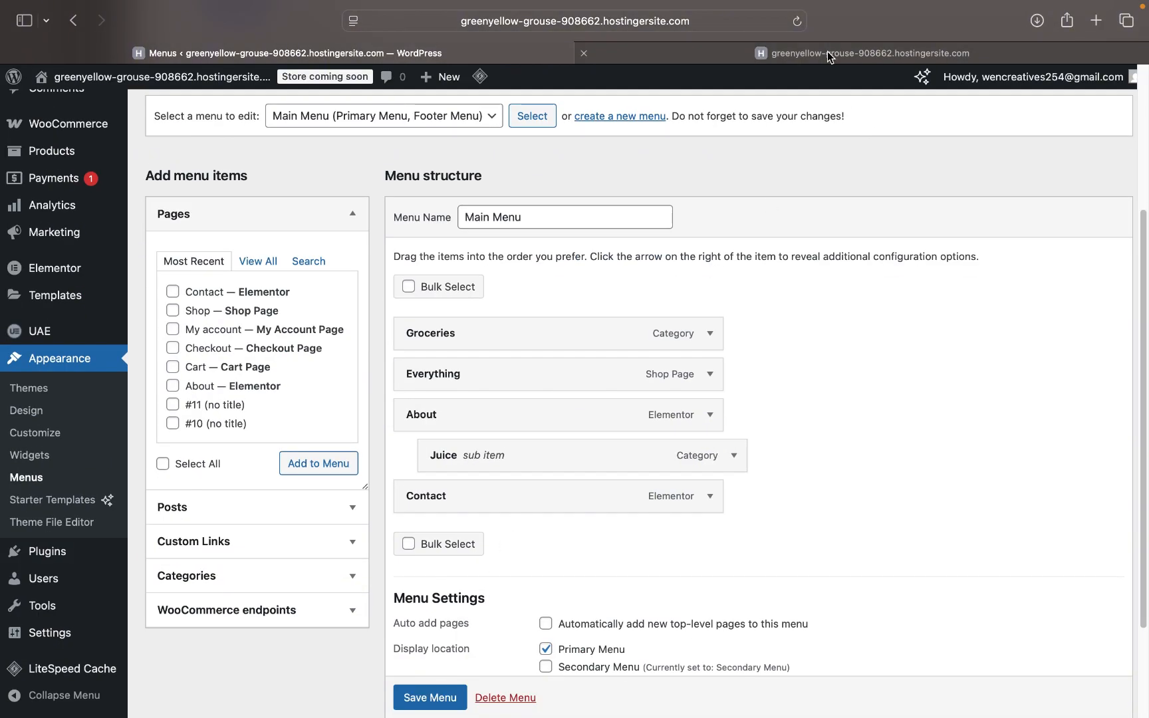
click(838, 52)
mouse_move(629, 133)
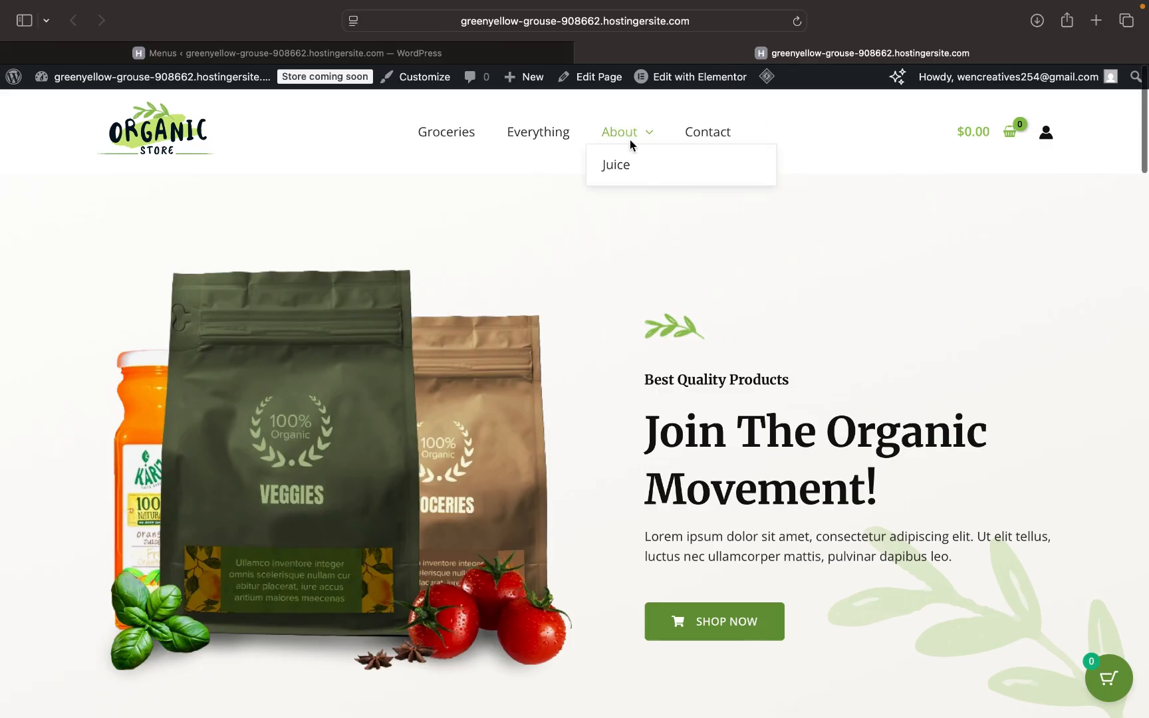
click(374, 54)
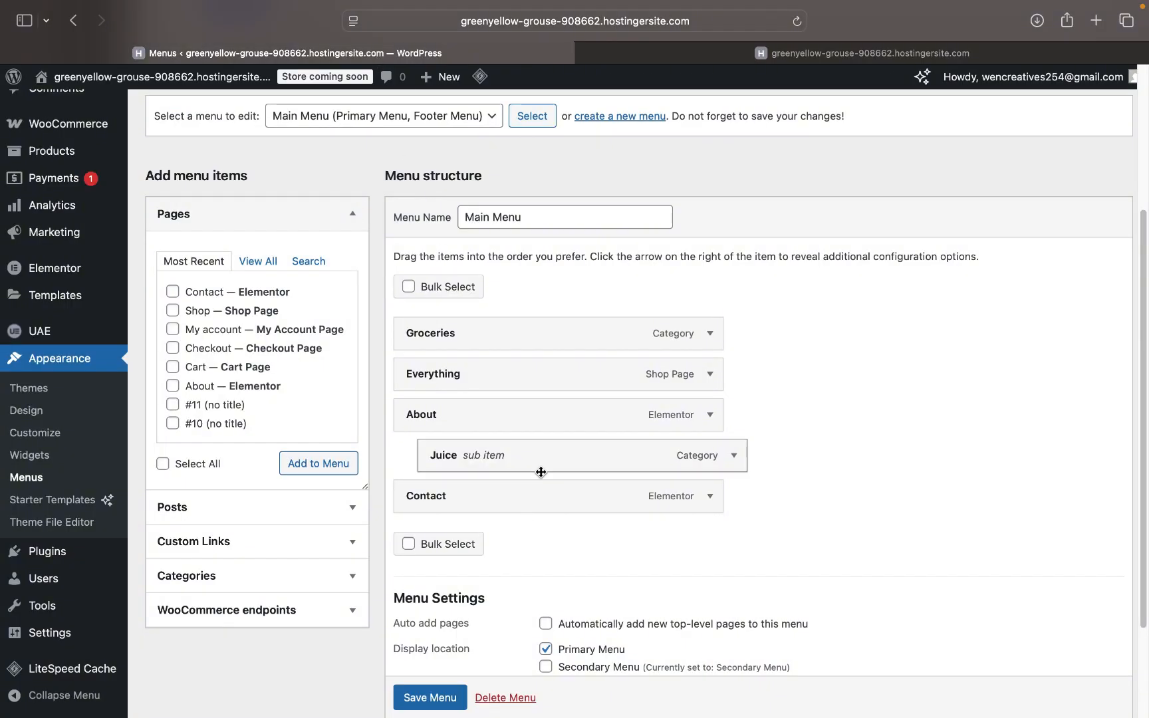
- Drag Juice out to top level between About and Contact and save the Main Menu
drag(540, 463, 520, 467)
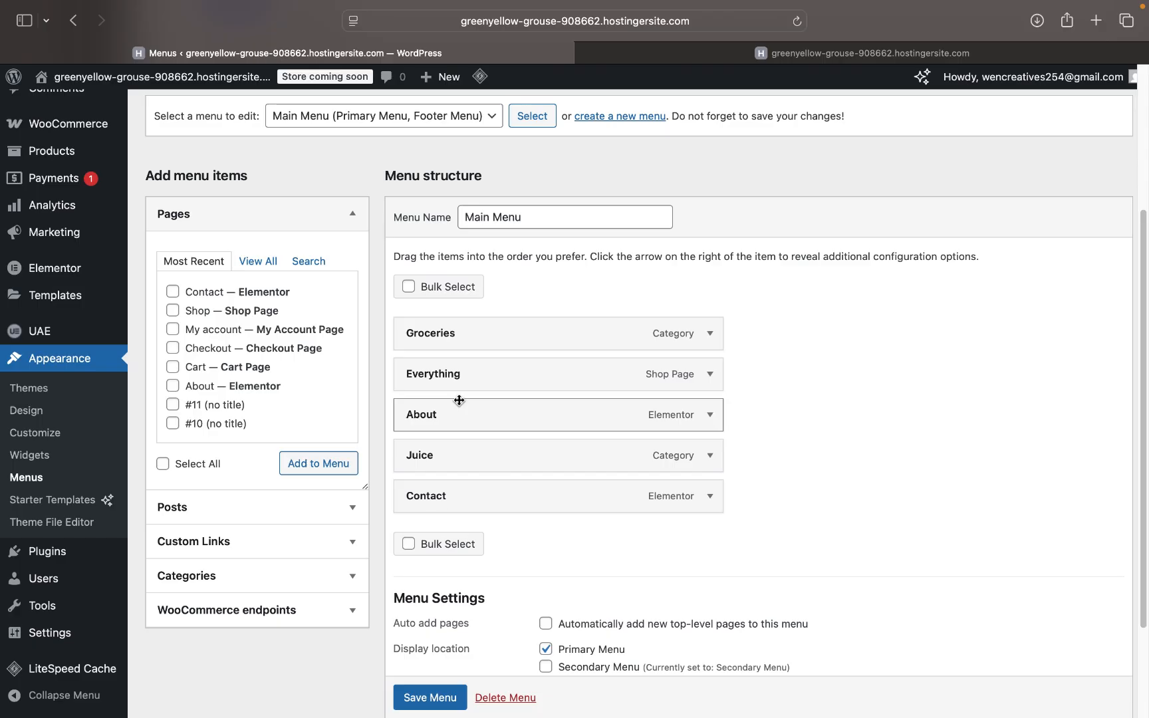
click(436, 698)
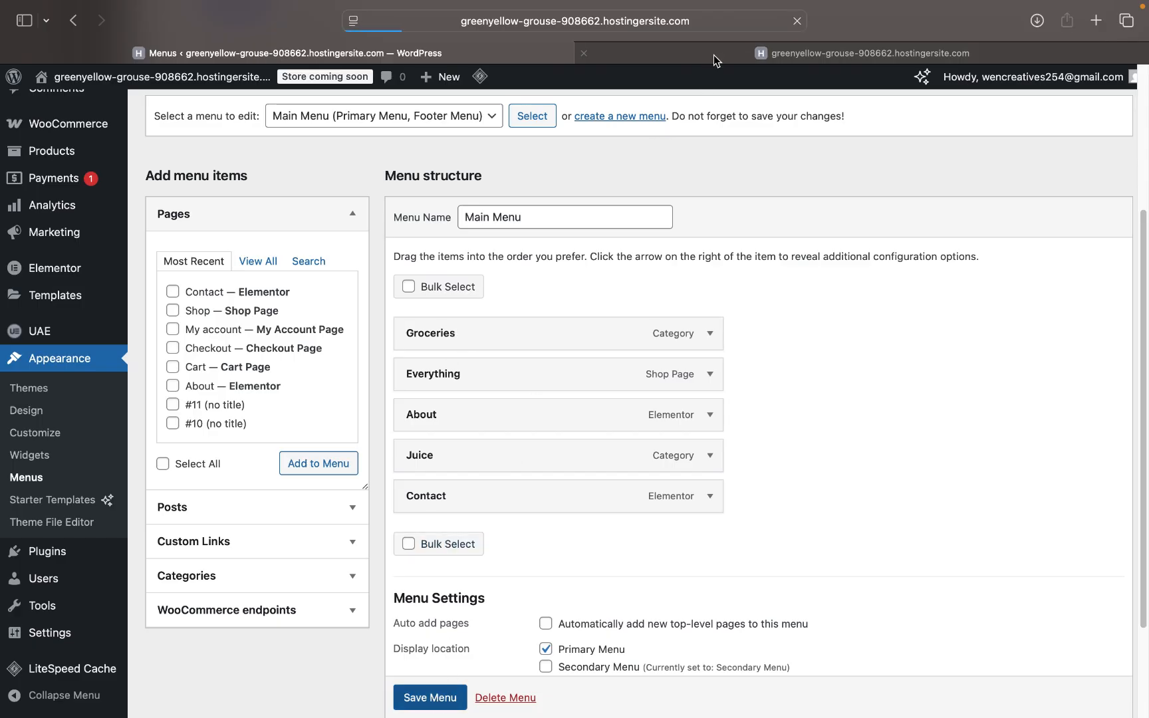
mouse_move(715, 52)
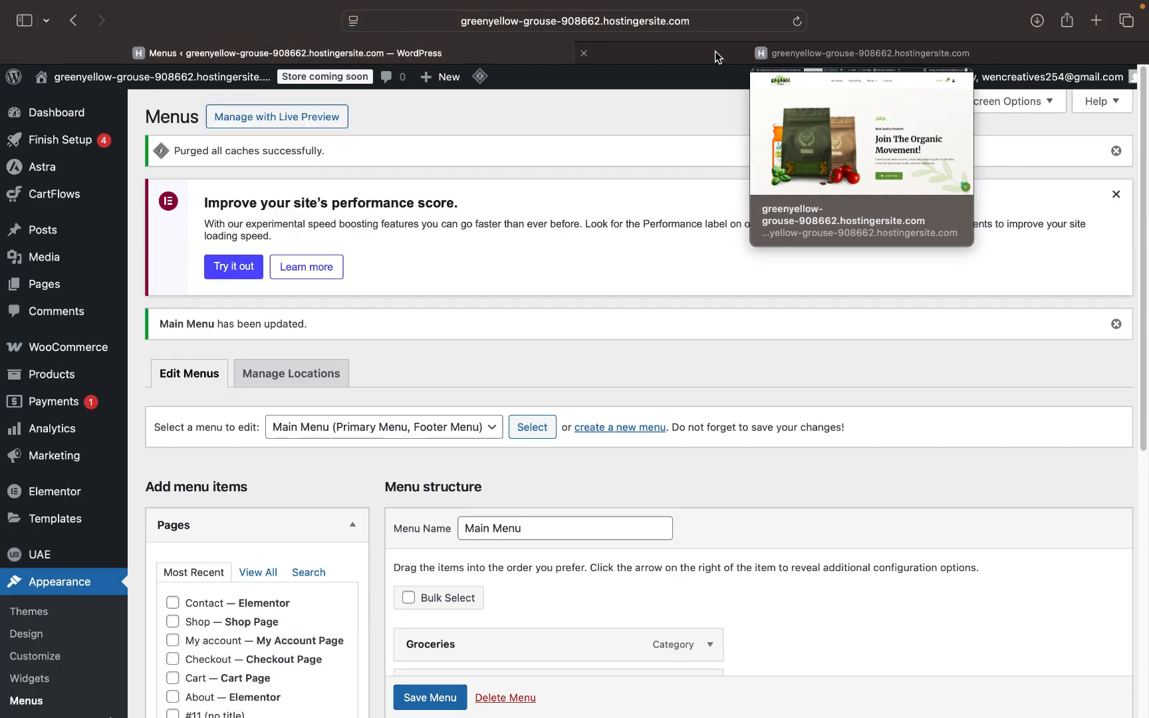
click(715, 52)
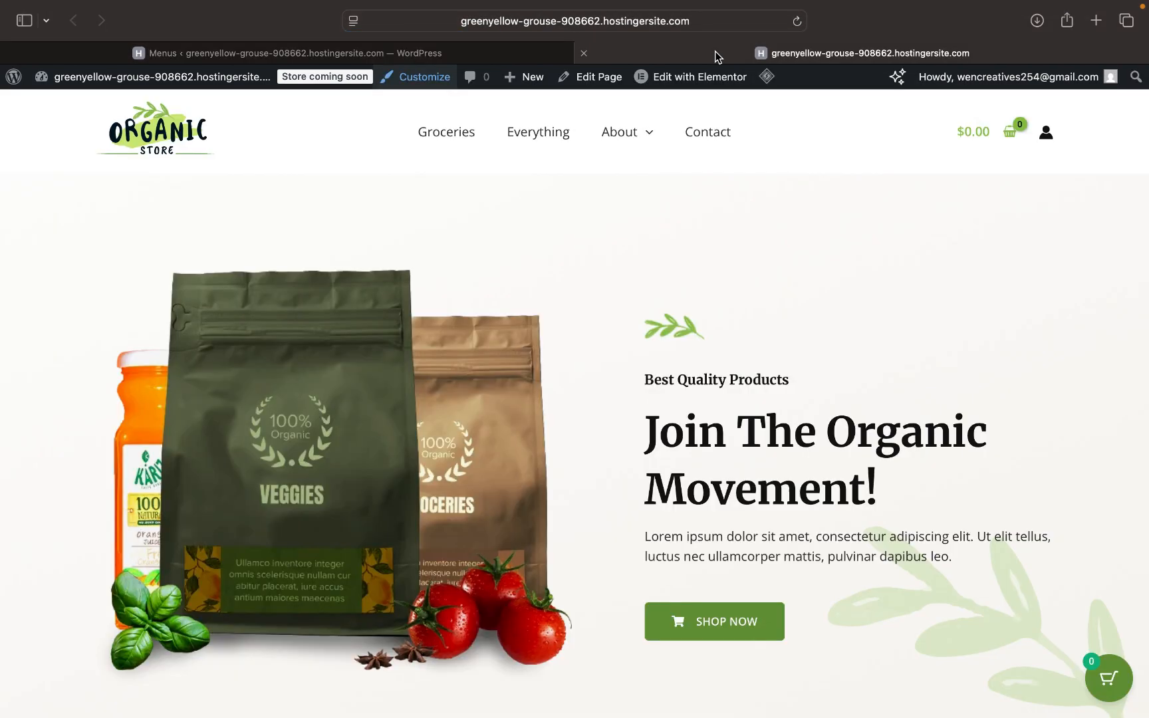
- Reload the storefront homepage to check the About dropdown, then go back to the Main Menu editor
click(797, 22)
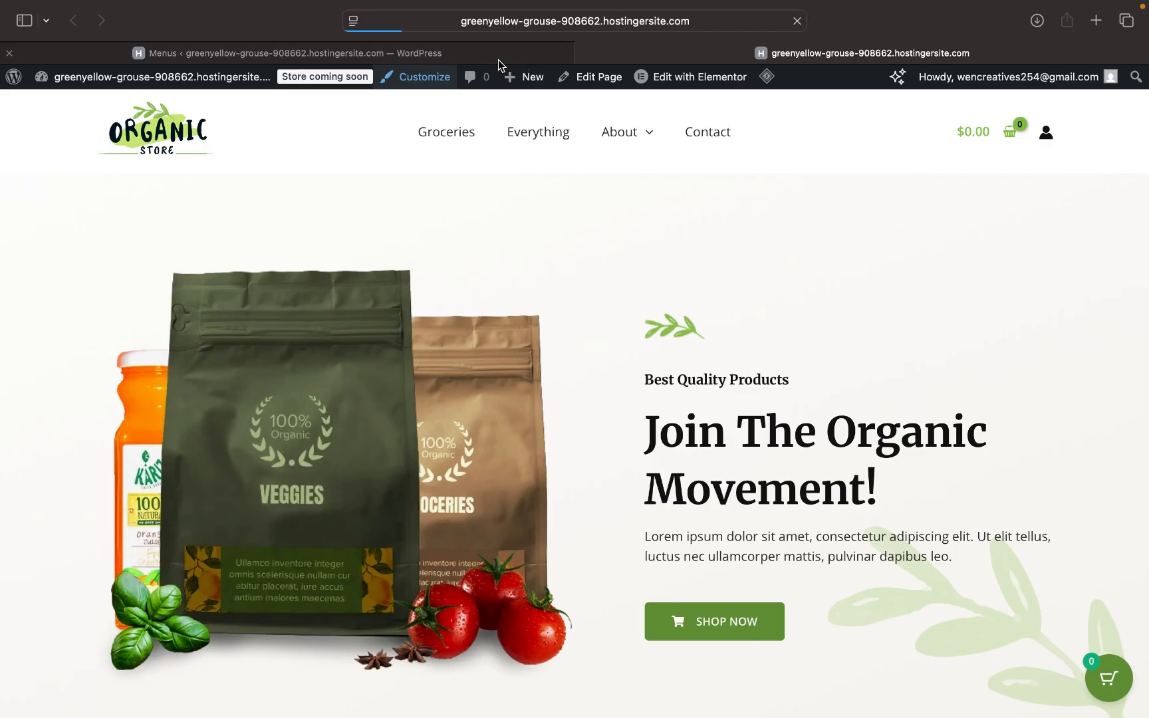
mouse_move(499, 60)
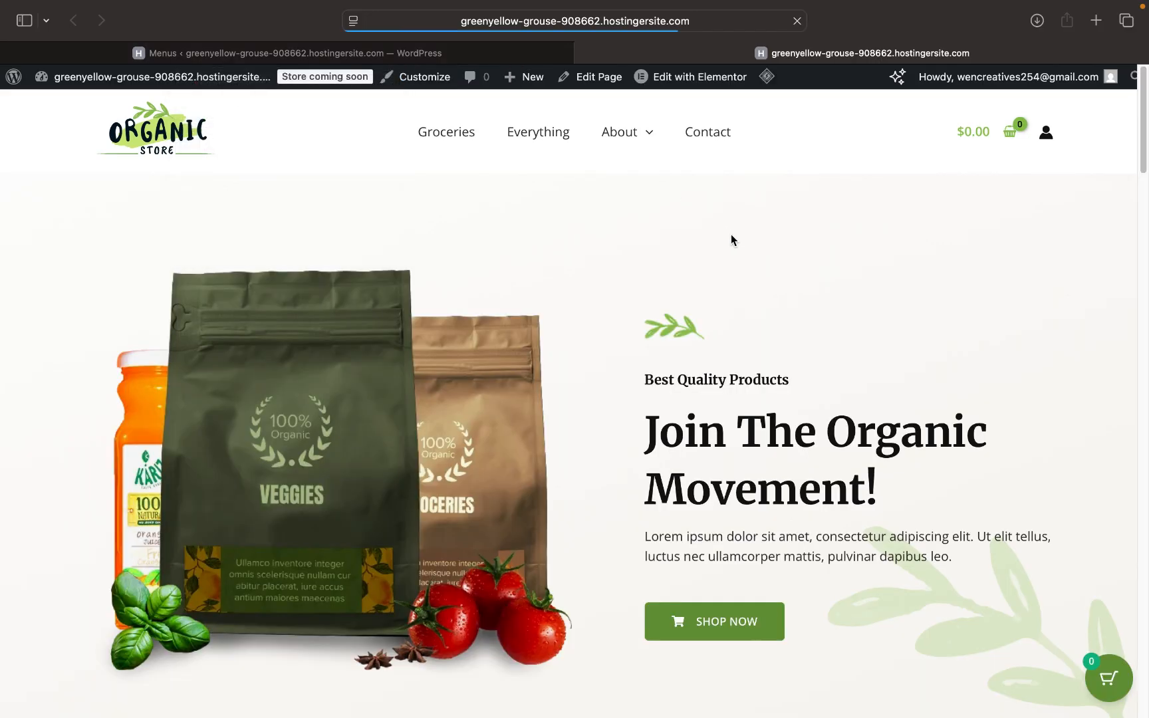
mouse_move(658, 142)
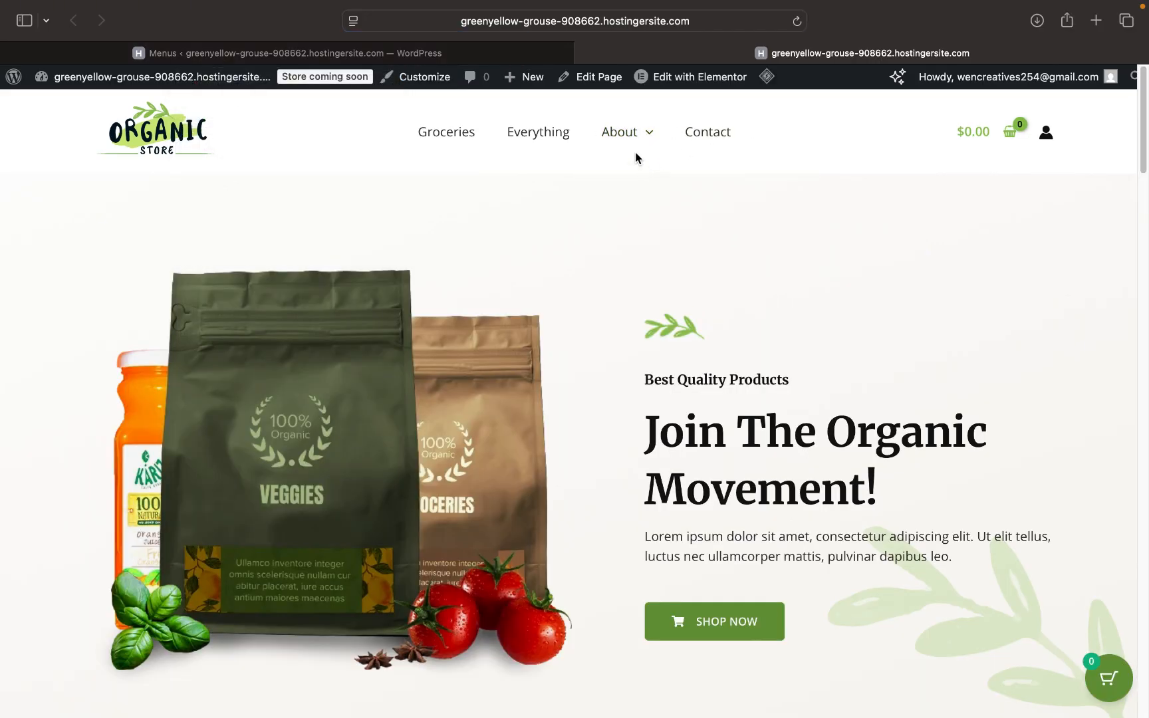
mouse_move(637, 93)
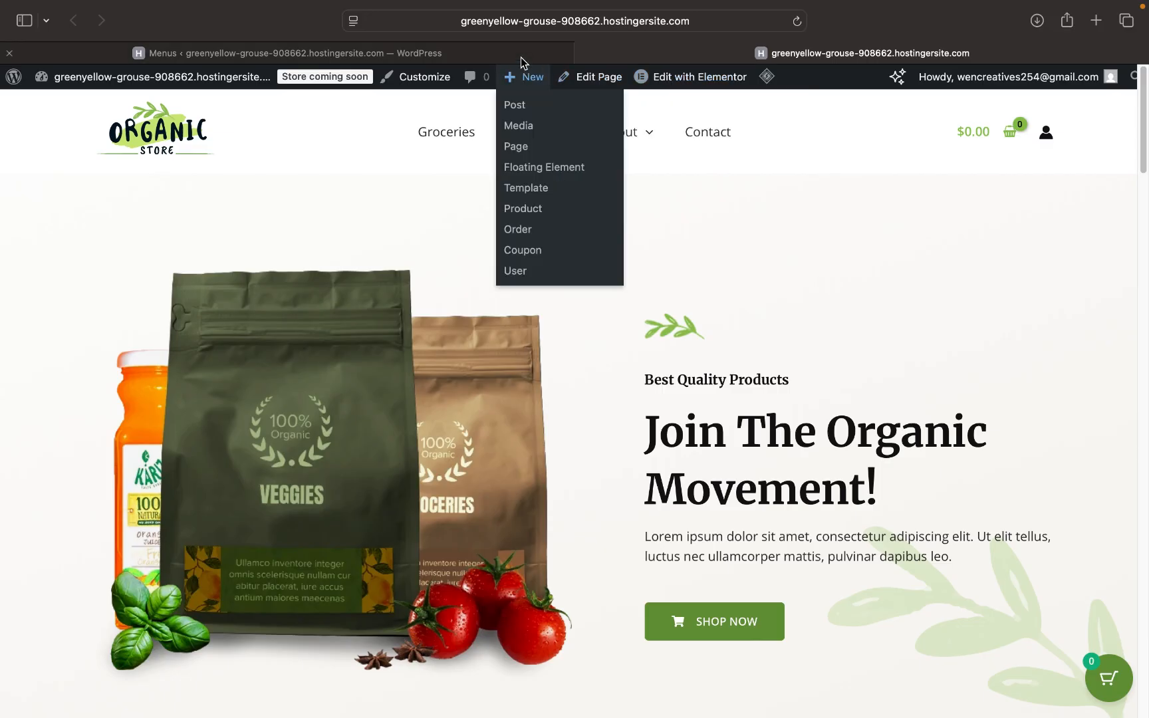
click(484, 54)
scroll(531, 606, down, 10)
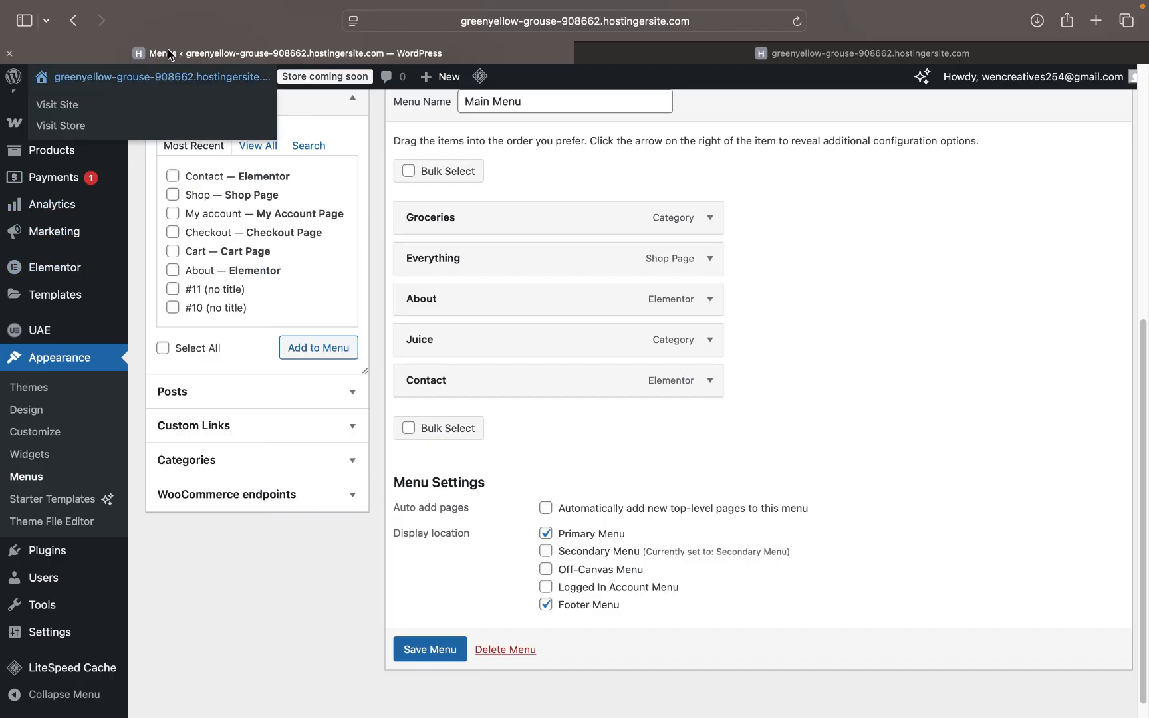
- Duplicate the menu editor browser tab and return to the original tab
scroll(97, 185, up, 4)
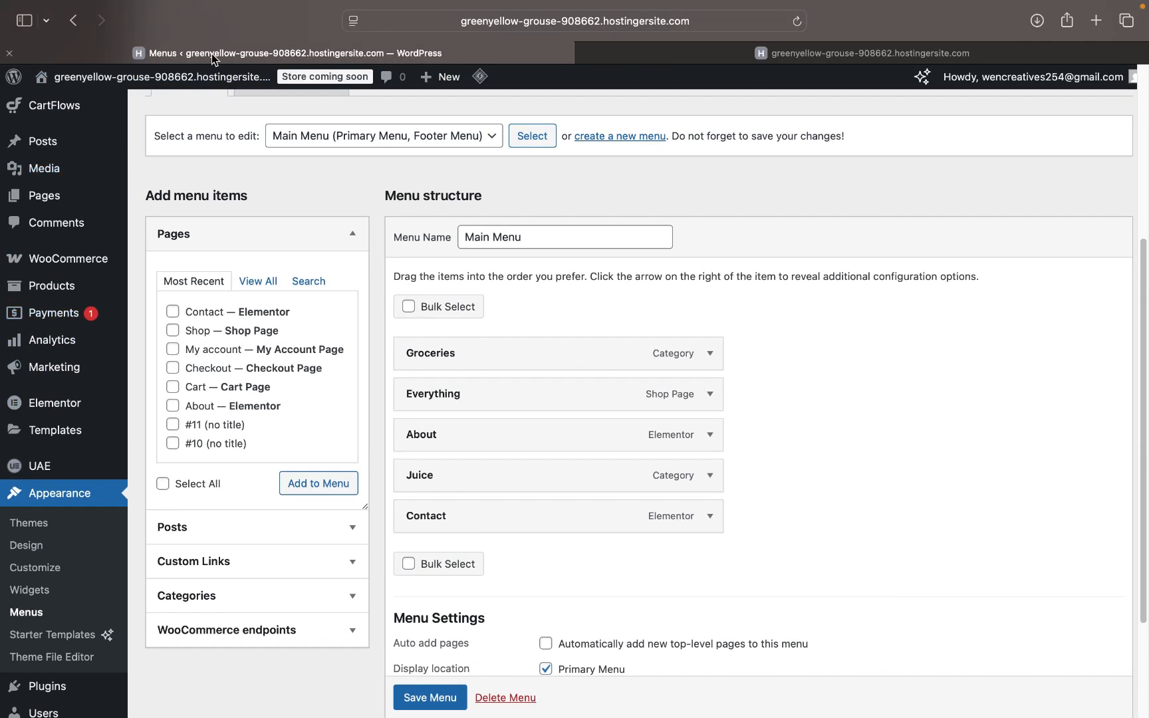
right_click(212, 54)
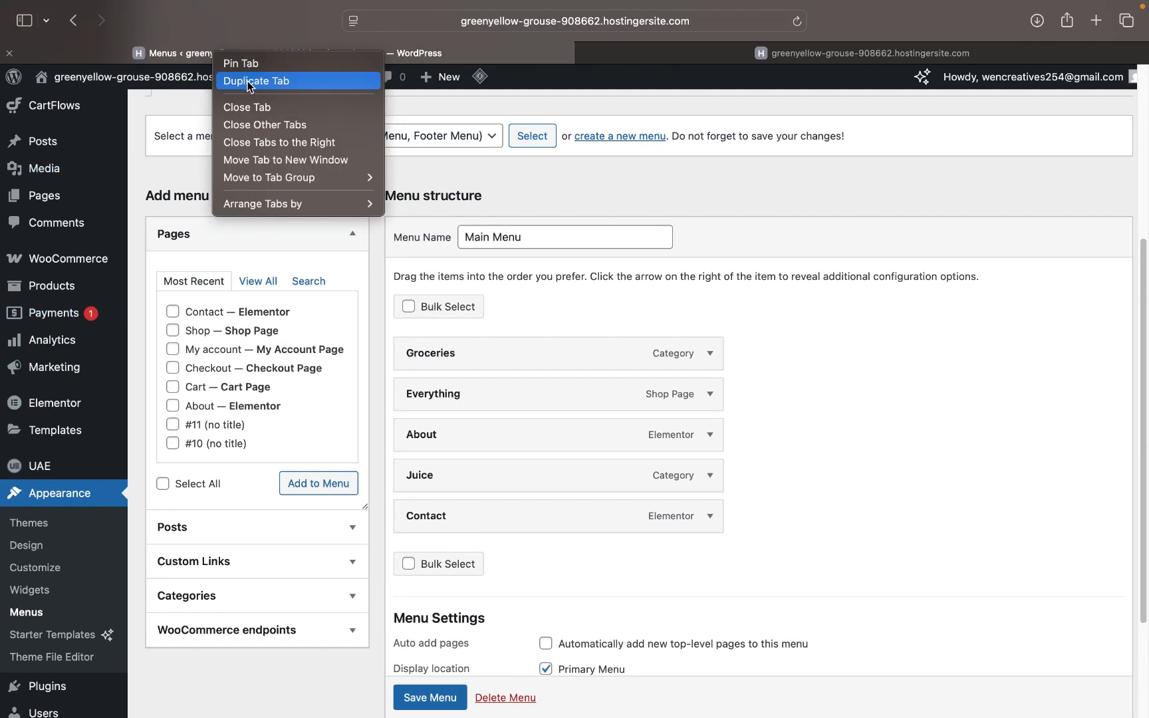
click(250, 82)
click(286, 58)
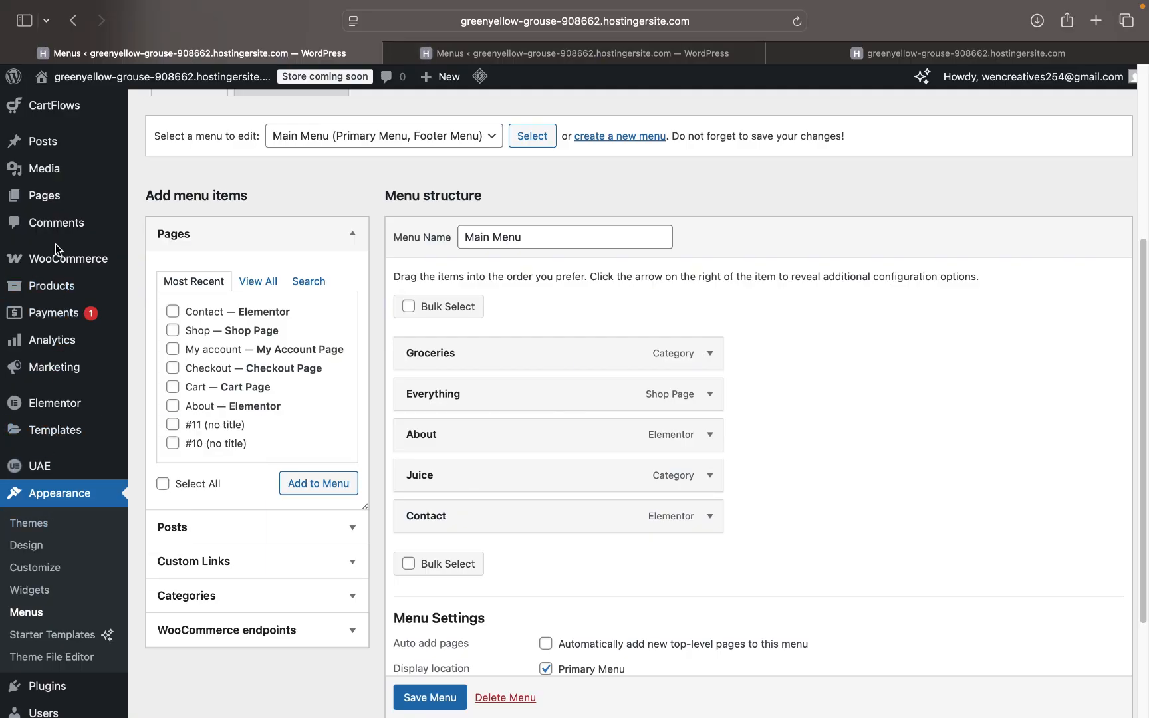
scroll(58, 250, up, 2)
scroll(57, 250, up, 1)
- From the Pages list, start a new blank page in the block editor
click(47, 291)
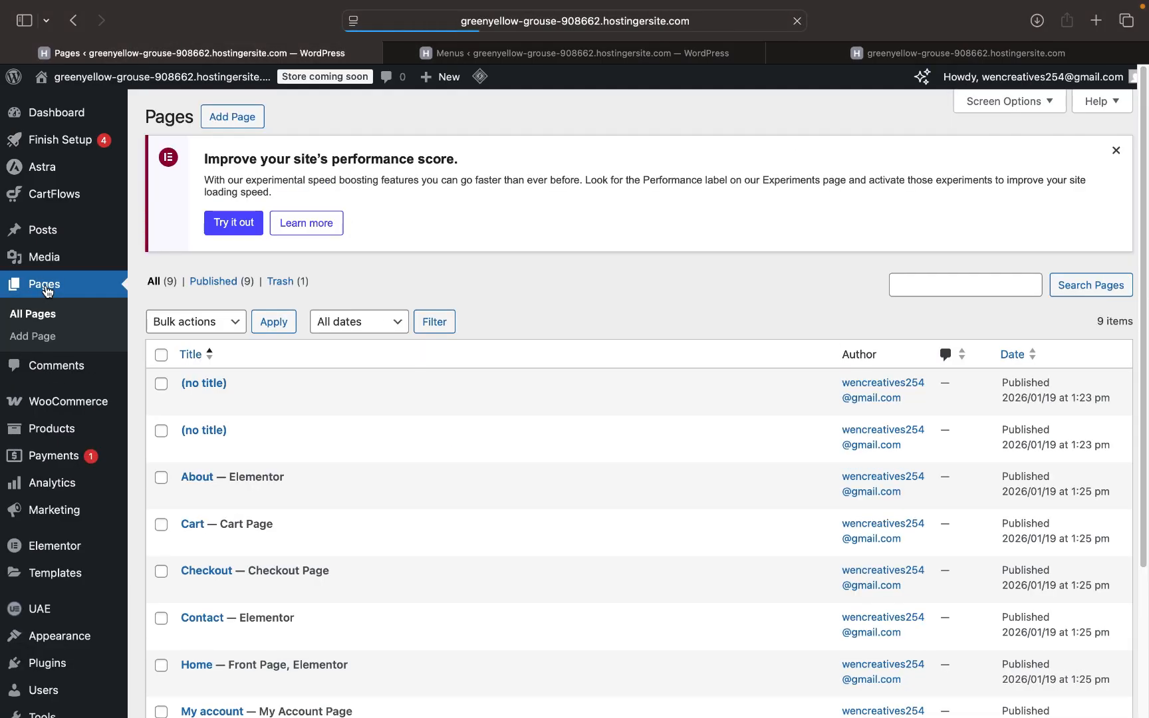
click(241, 119)
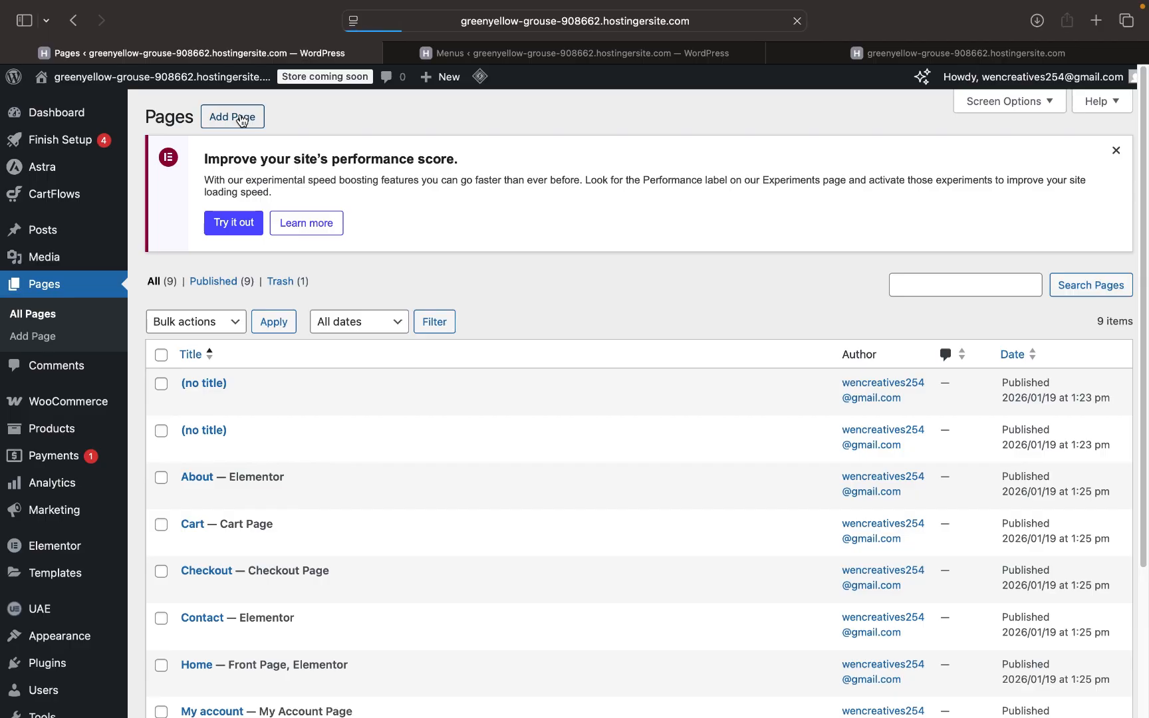
click(842, 46)
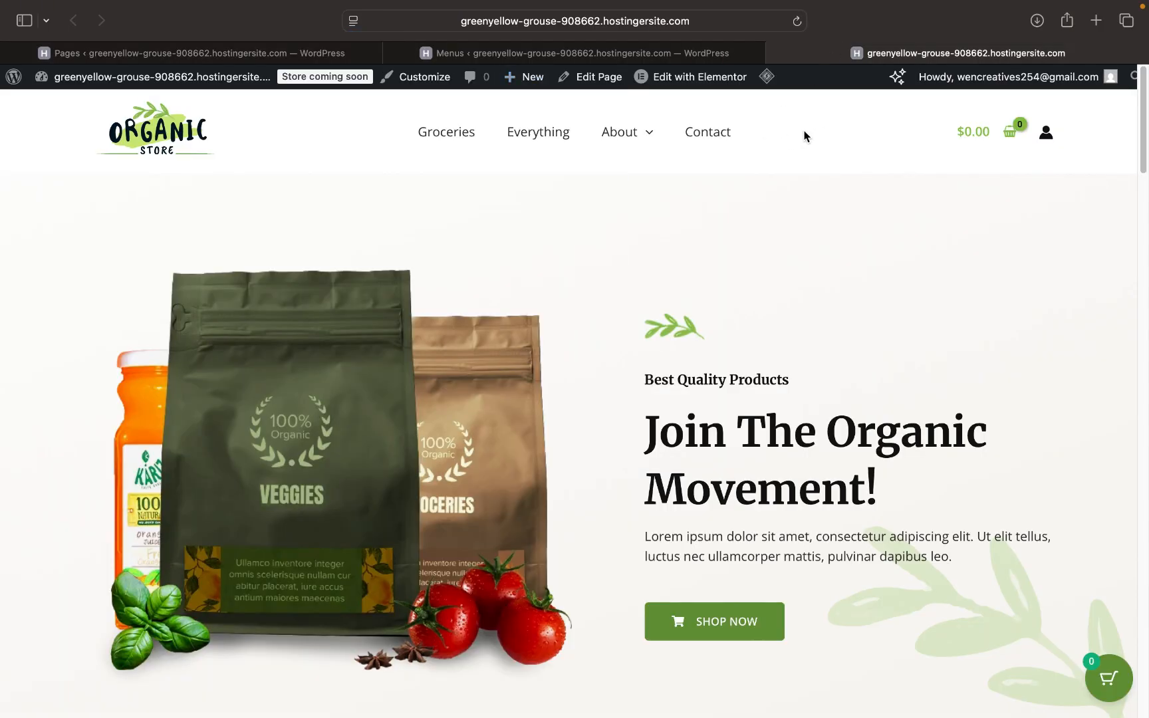
click(256, 52)
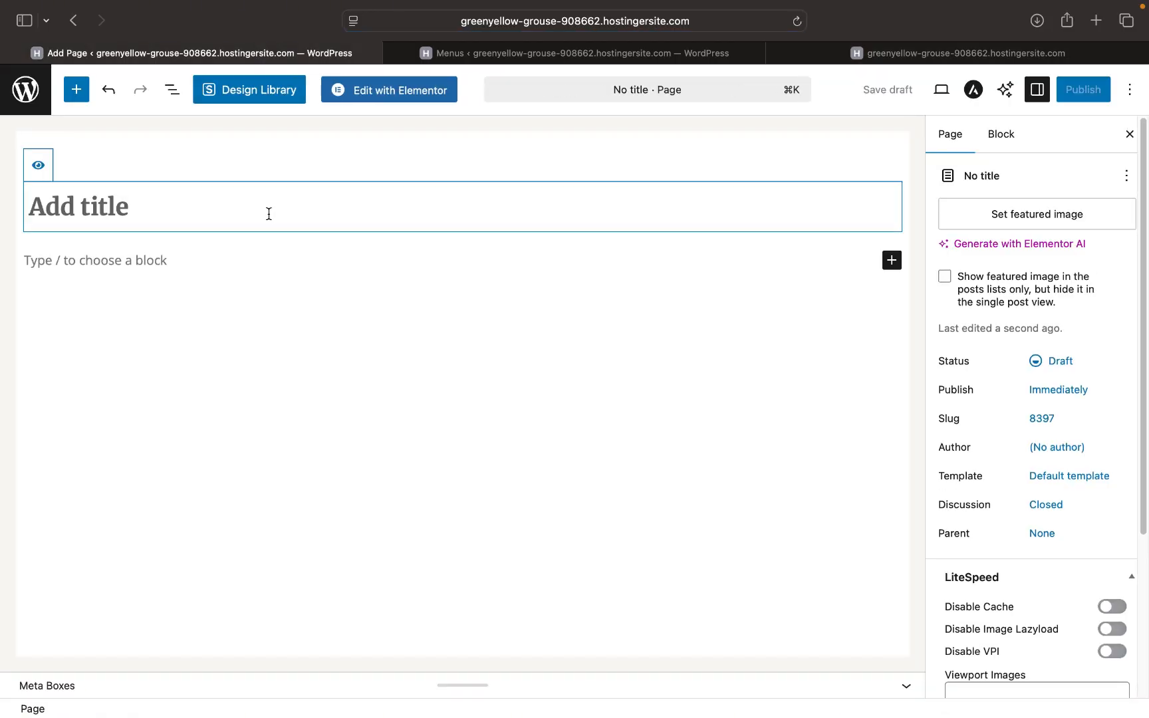
- Title the new page 'Location', correcting the typo, and publish it
text(Locxation)
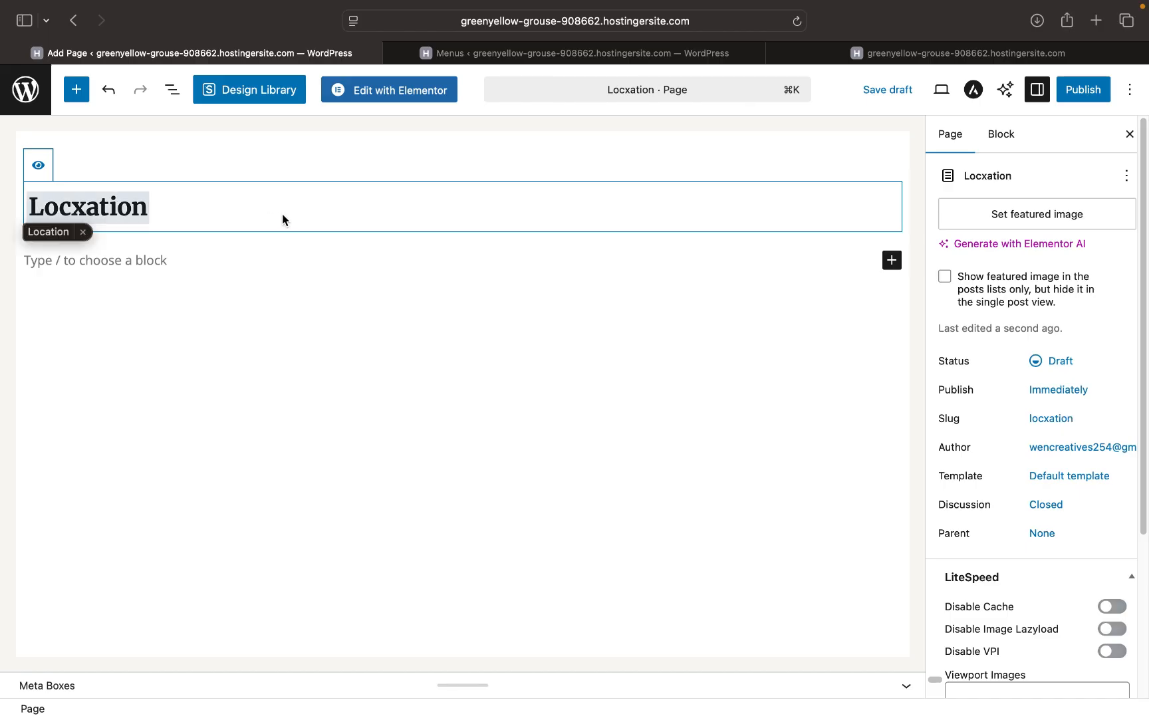
key(Tab)
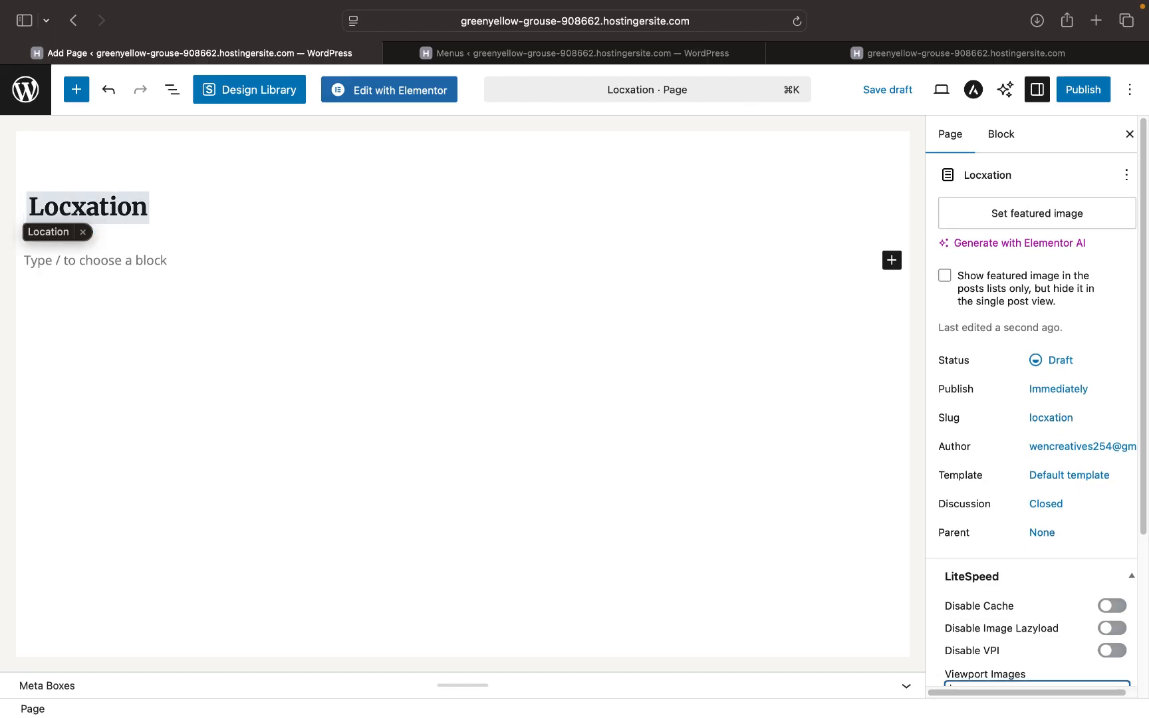
click(73, 209)
key(Delete)
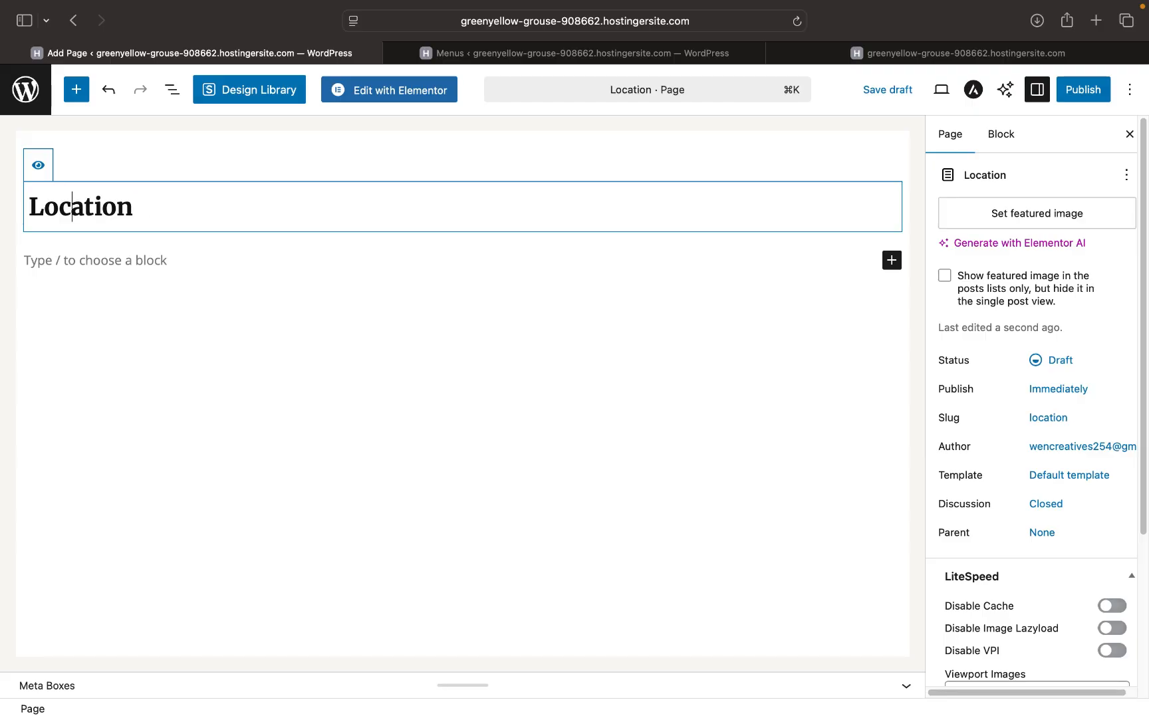
click(1084, 90)
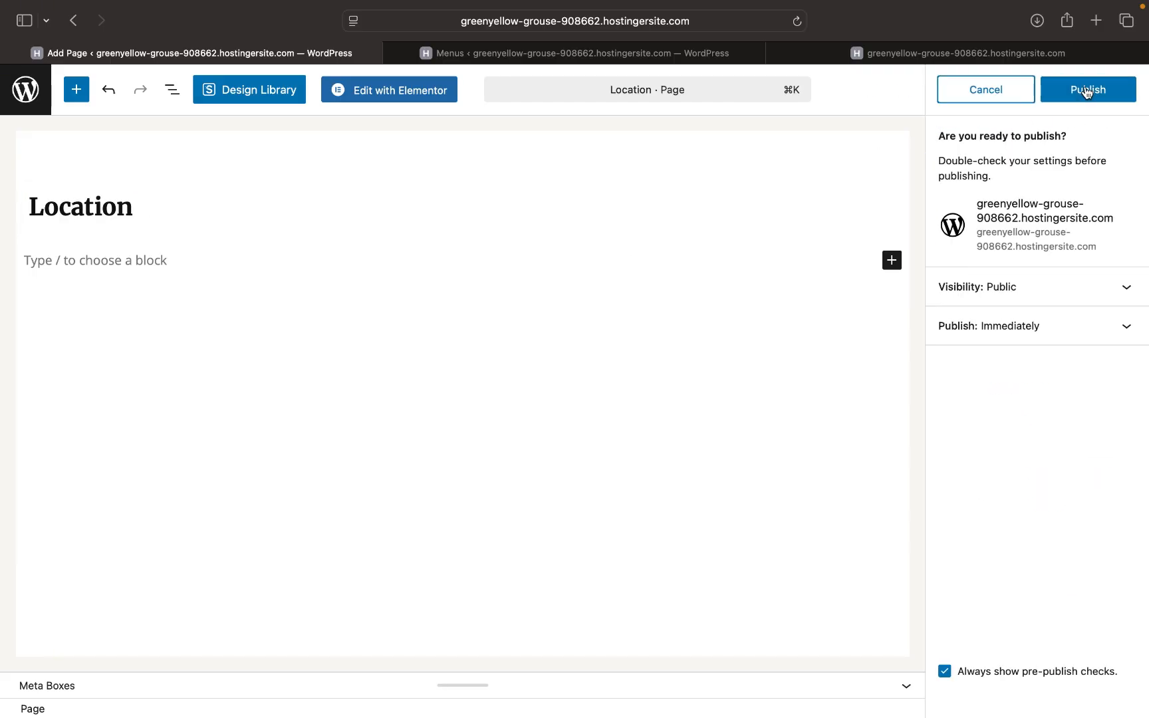
click(1088, 91)
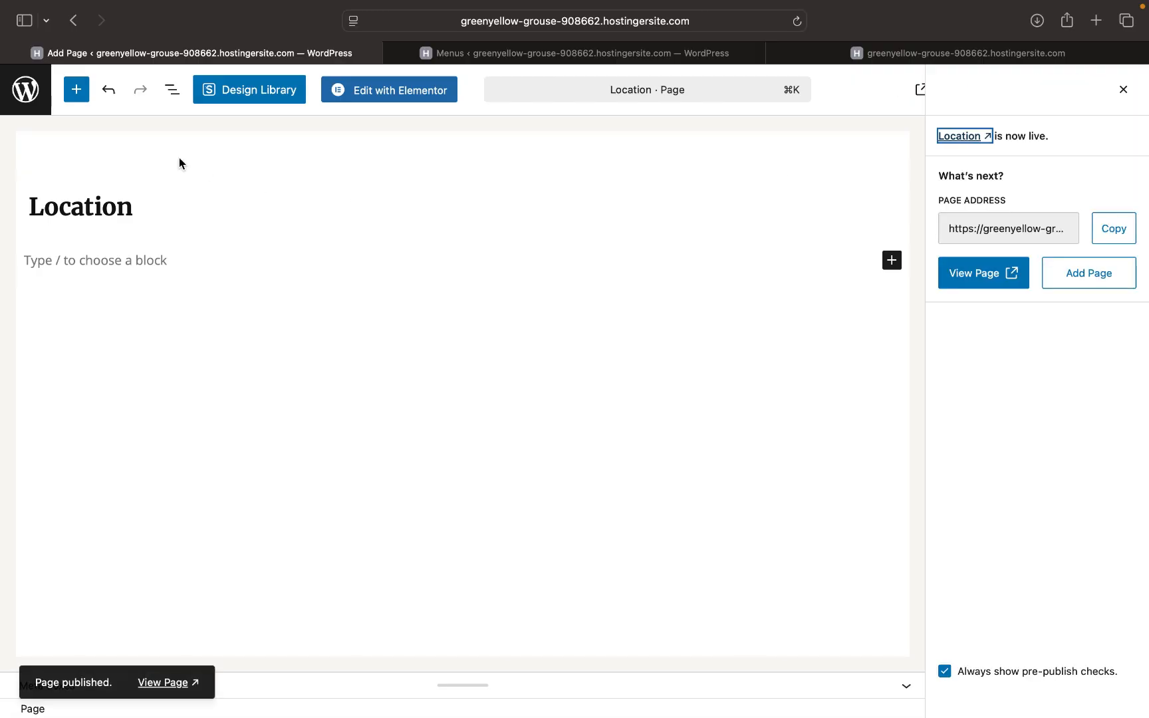
- Check the Pages list, now showing 10 pages, then go back to the menu editor tab
click(527, 46)
key(ctrl+shift+Tab)
scroll(286, 178, left, 10)
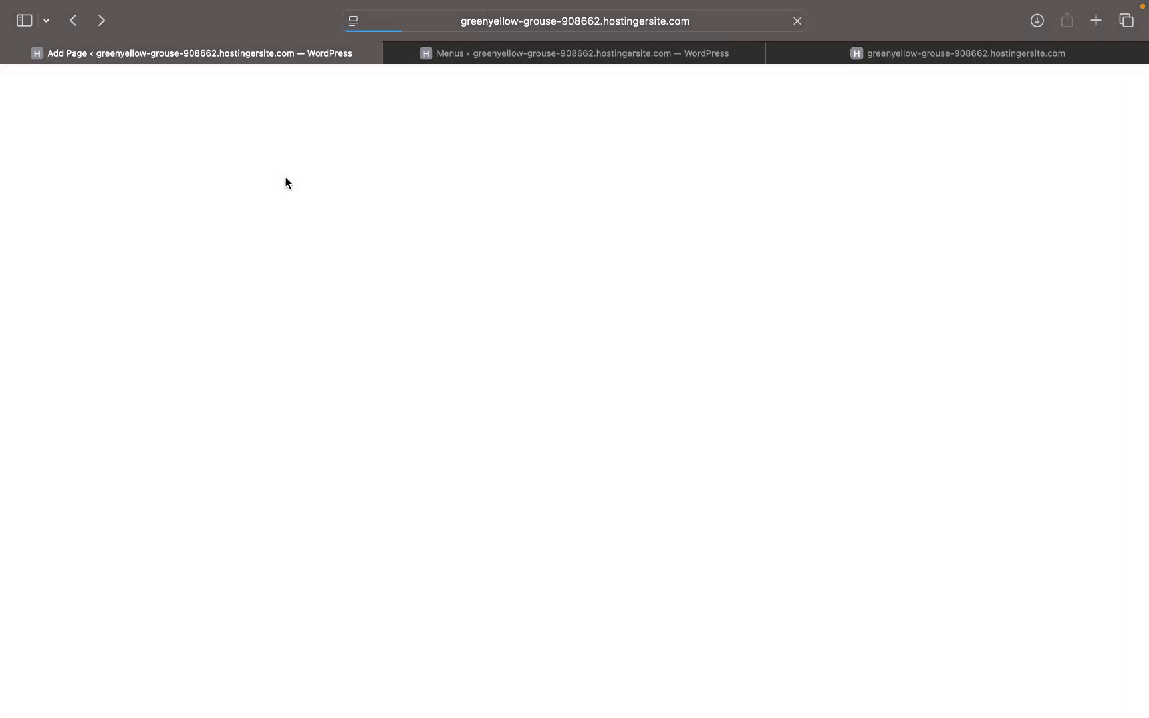
scroll(318, 336, down, 5)
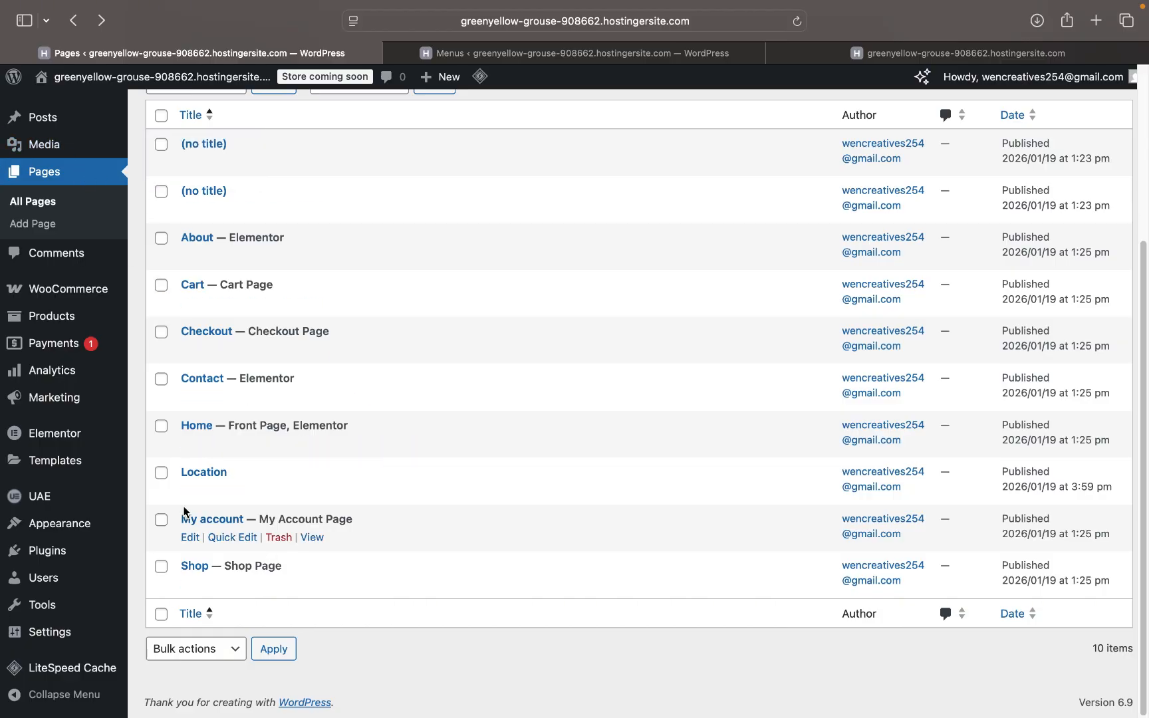
click(553, 59)
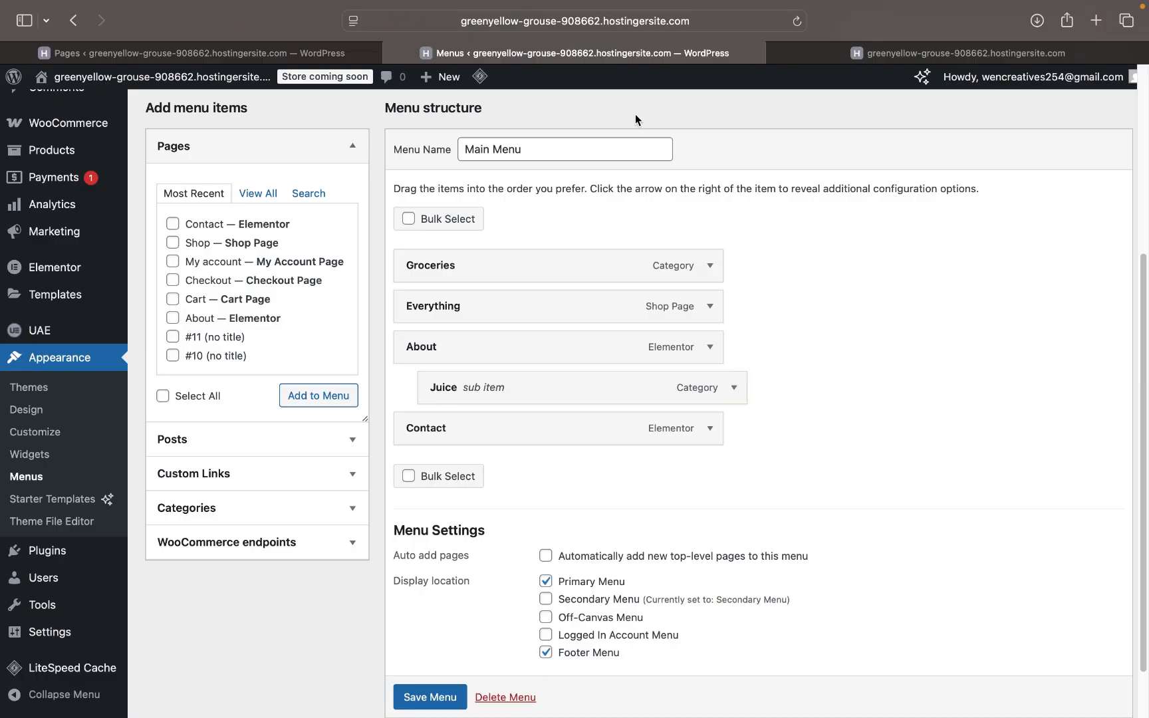
- Reload the Menus screen so the new Location page is listed
click(797, 22)
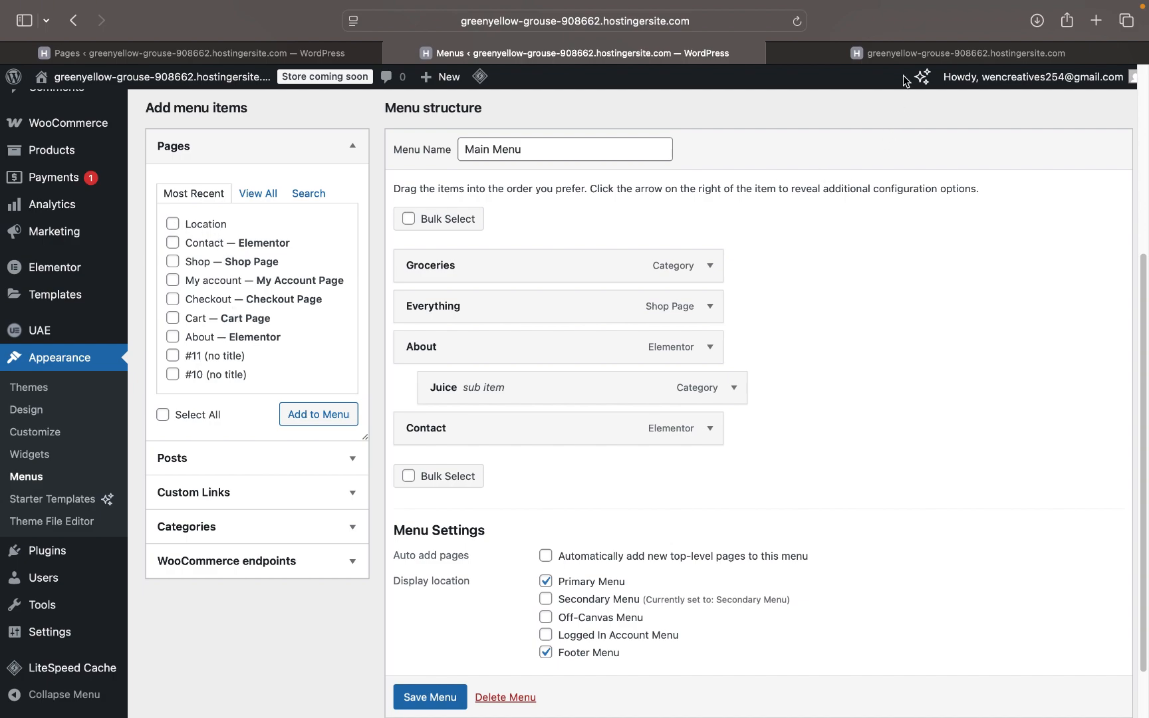
click(911, 51)
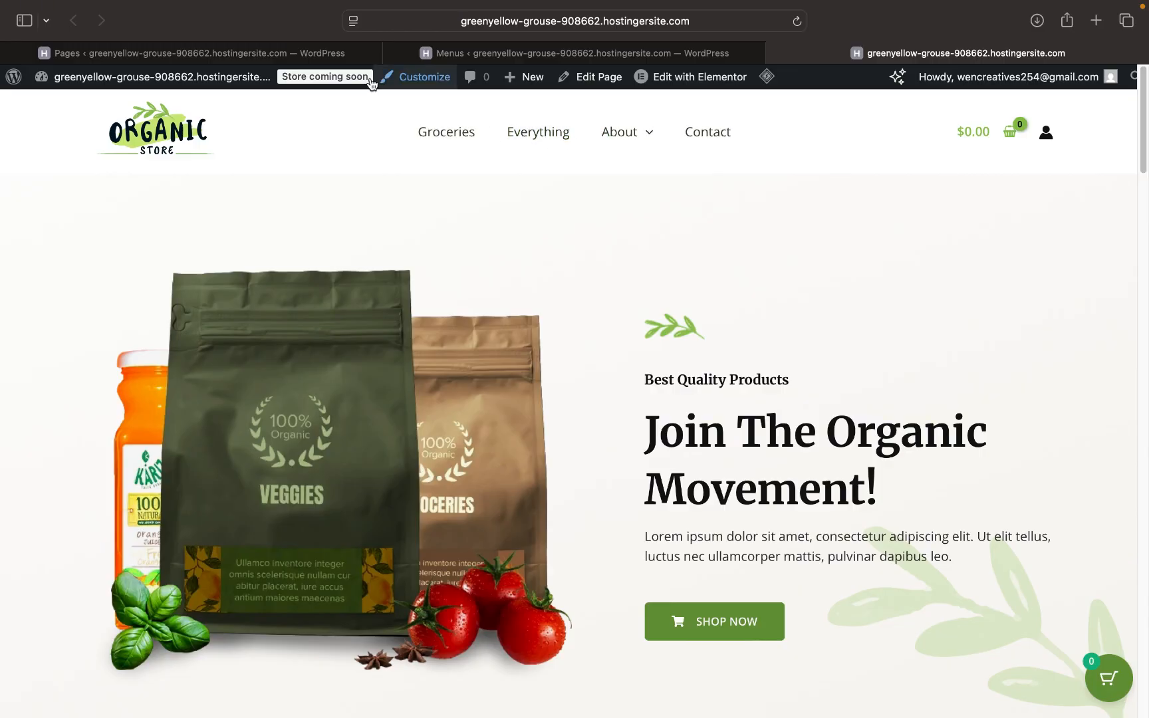
click(318, 53)
click(504, 57)
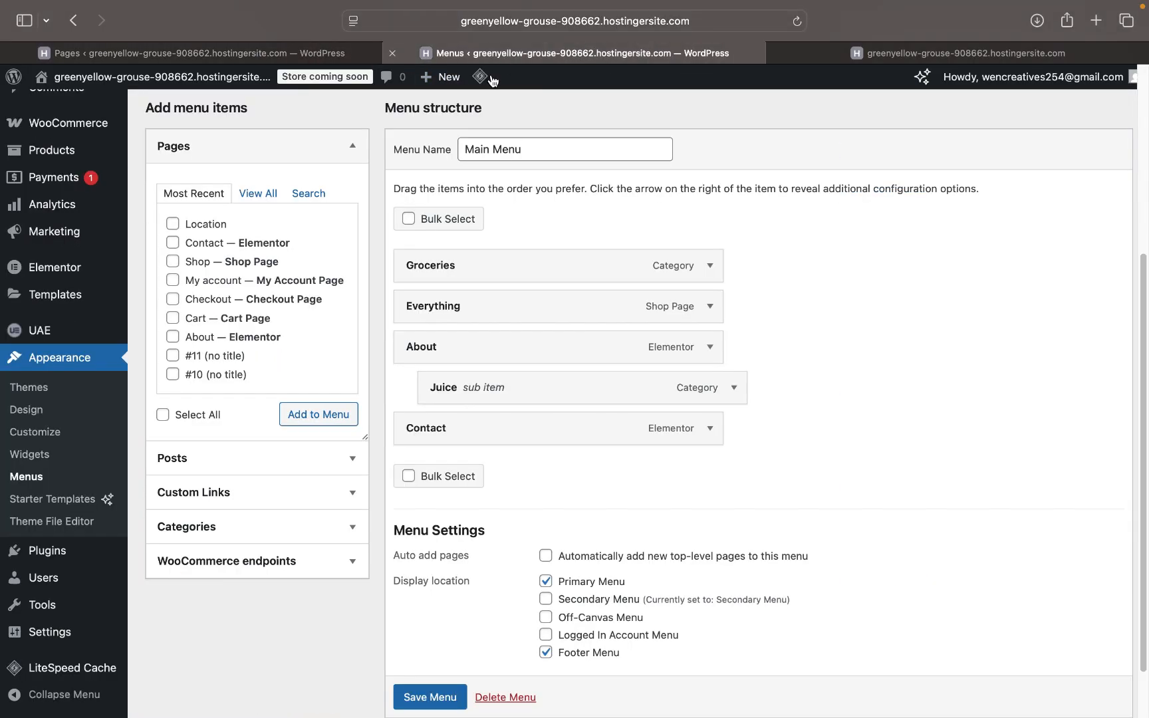
- Add the Location page to the Main Menu, save it, and reload the storefront
click(173, 225)
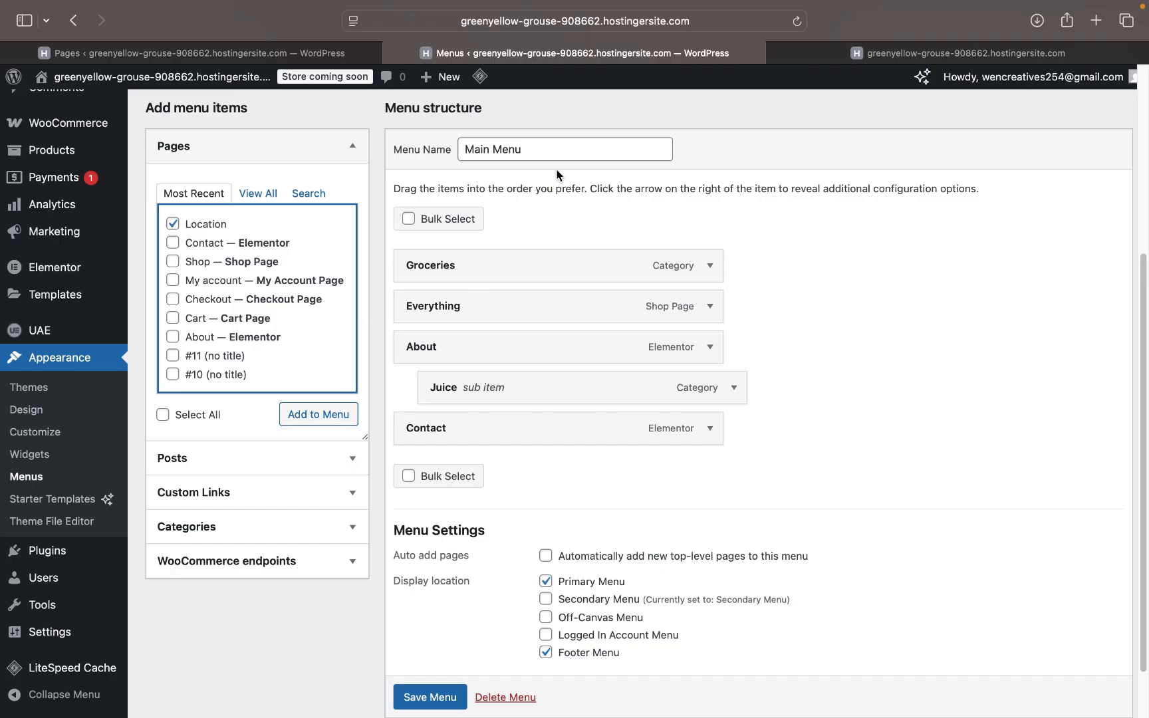
click(320, 416)
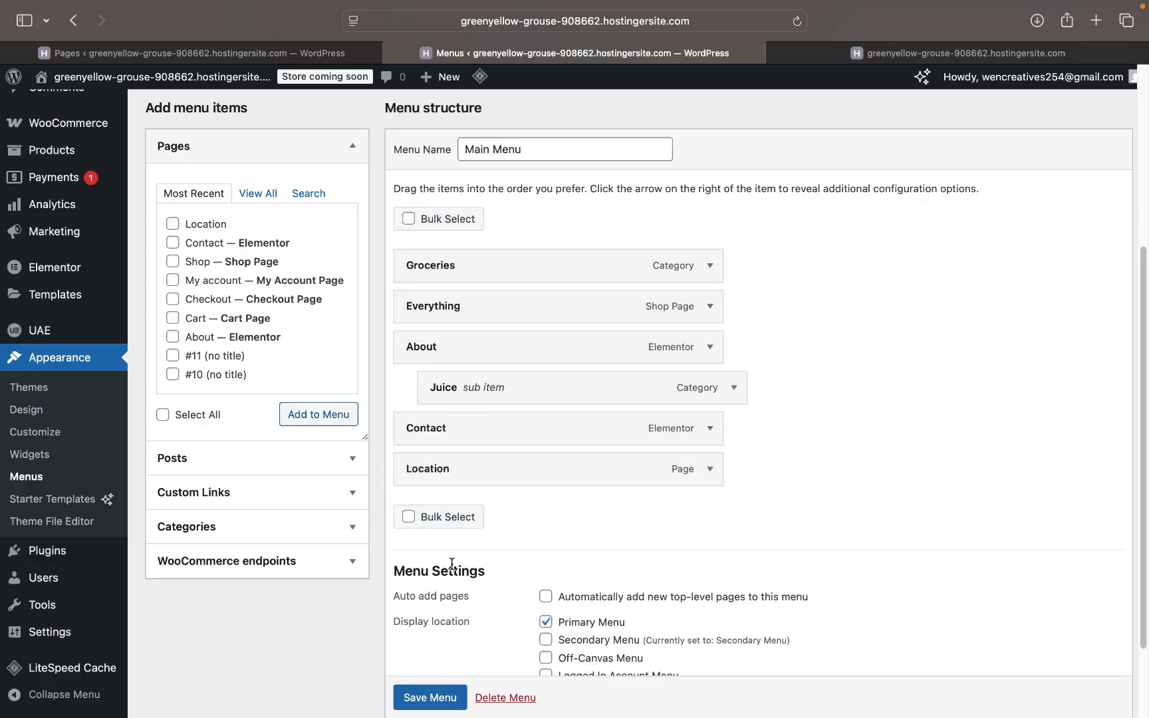
click(441, 698)
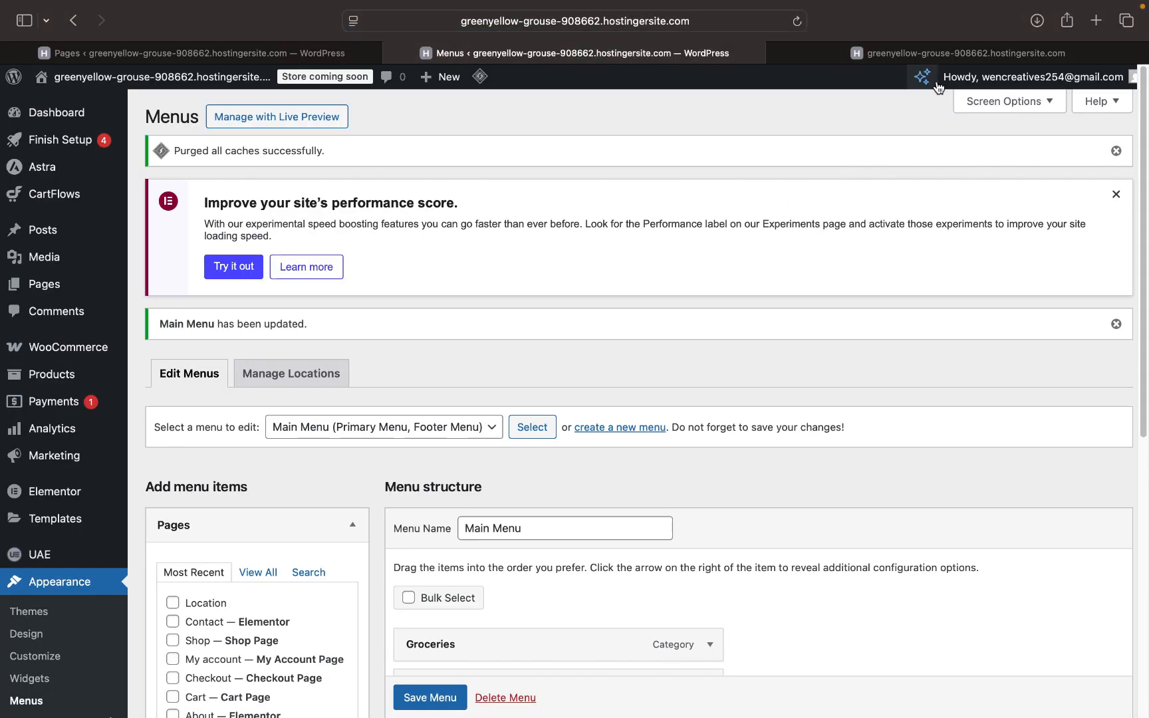
click(936, 47)
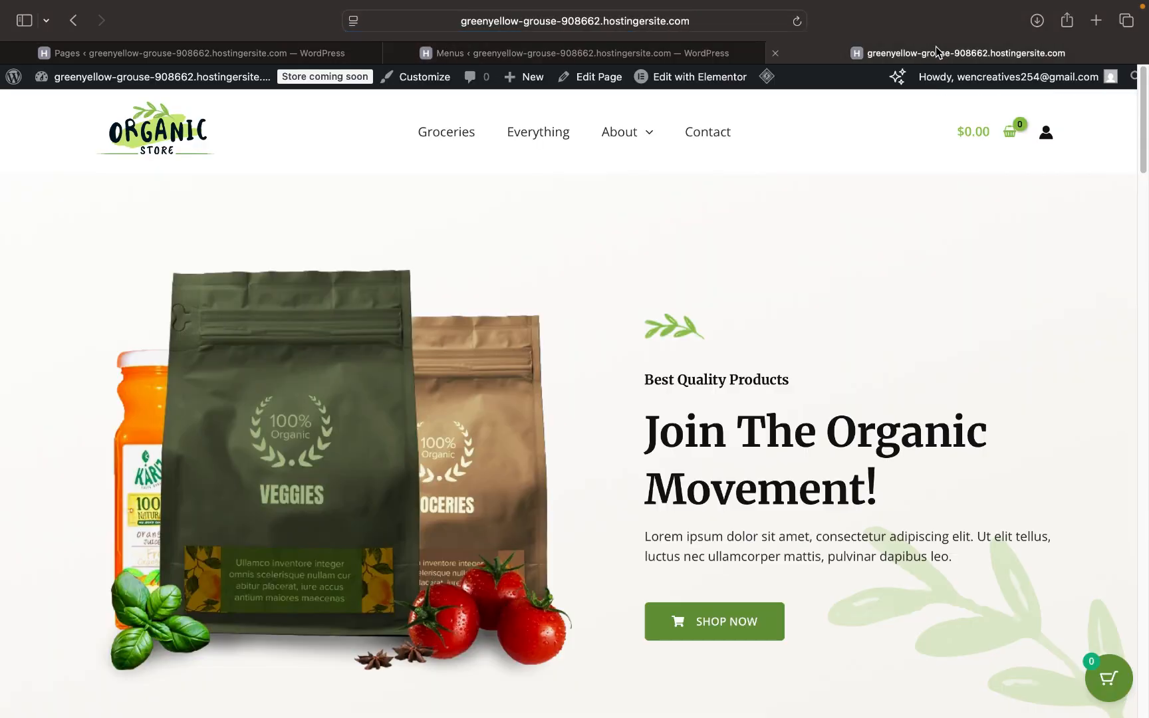
click(796, 22)
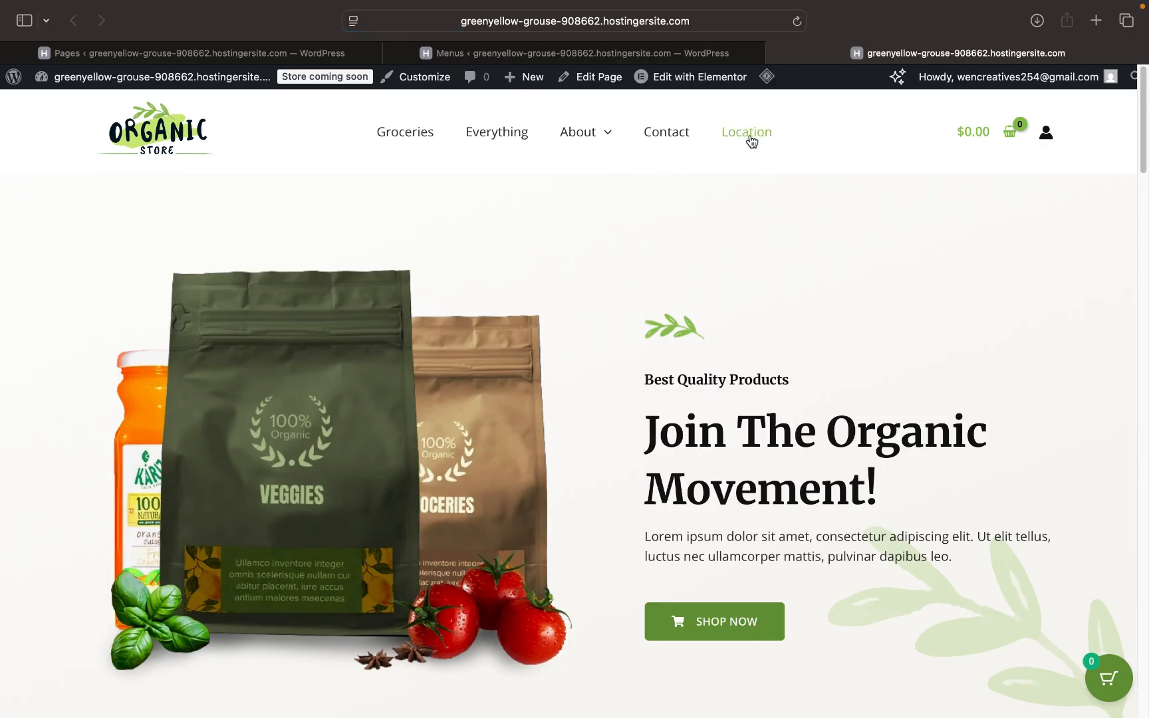
- Follow the Location link in the storefront's navigation bar to the empty Location page
click(757, 135)
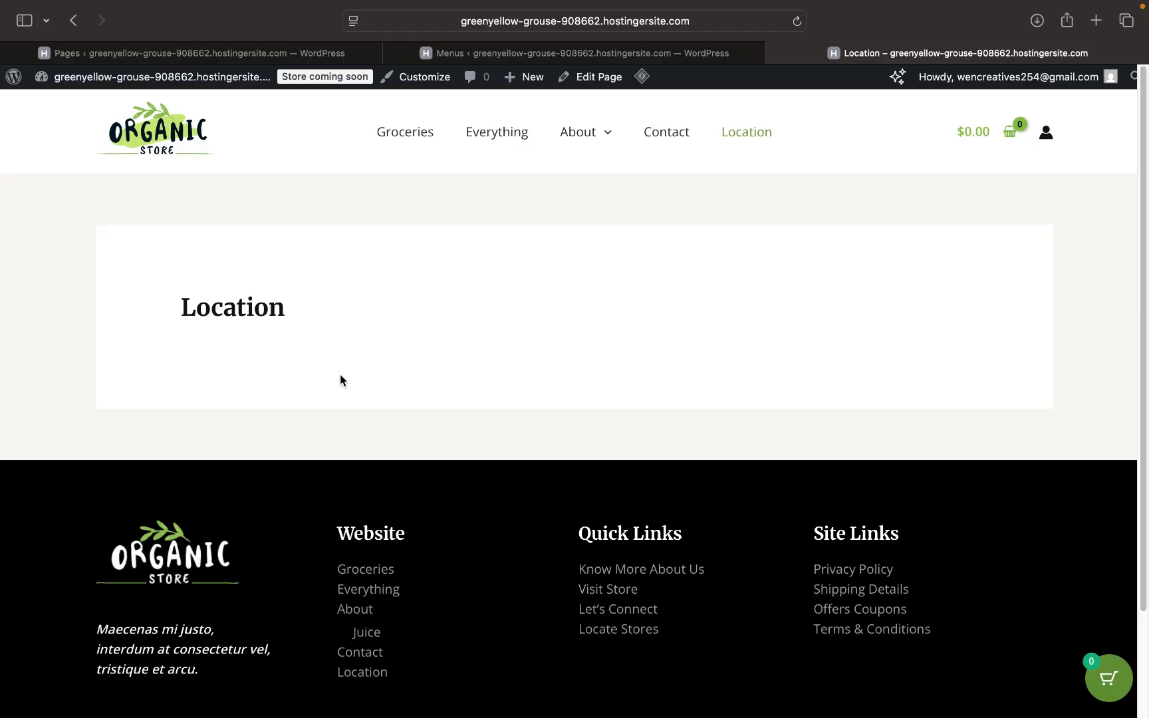
- Open the Location page from the admin Pages list and edit it with Elementor
click(282, 55)
scroll(228, 442, up, 1)
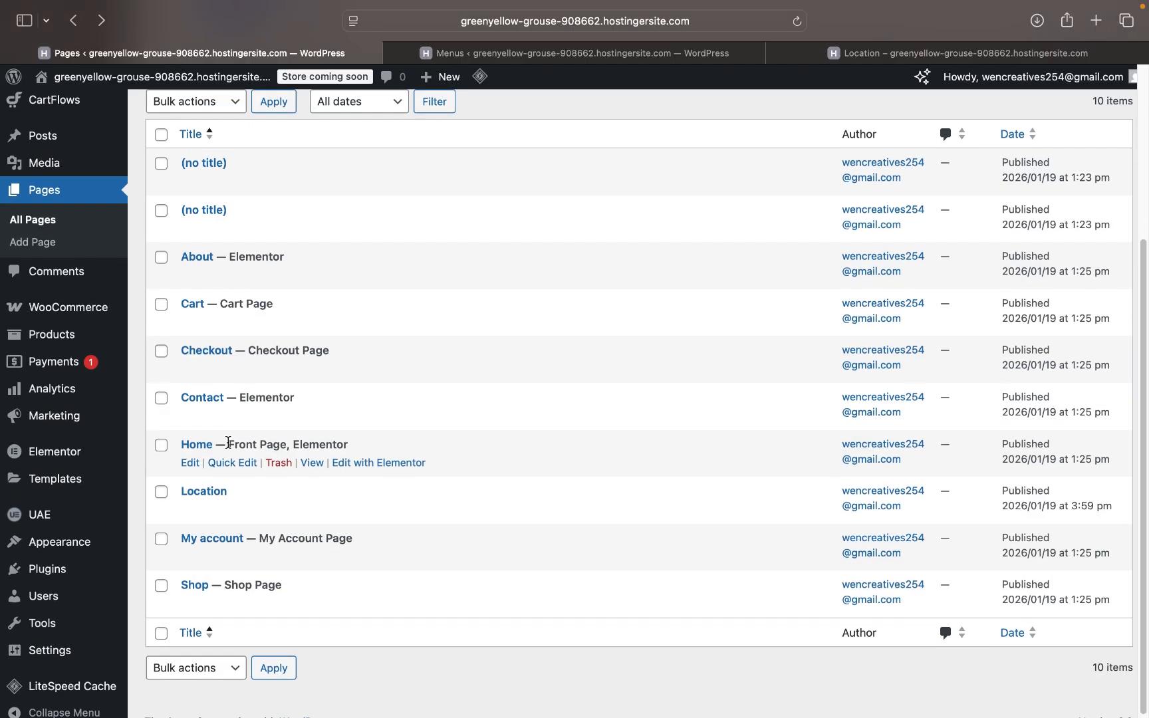
click(190, 511)
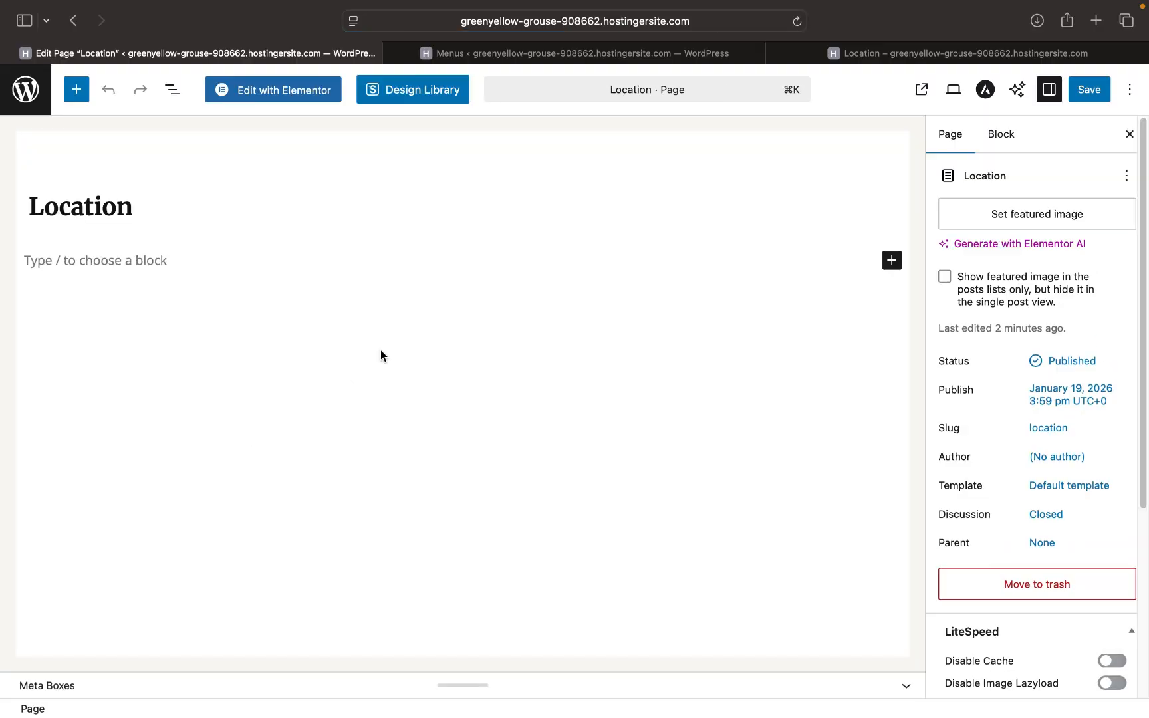
click(280, 95)
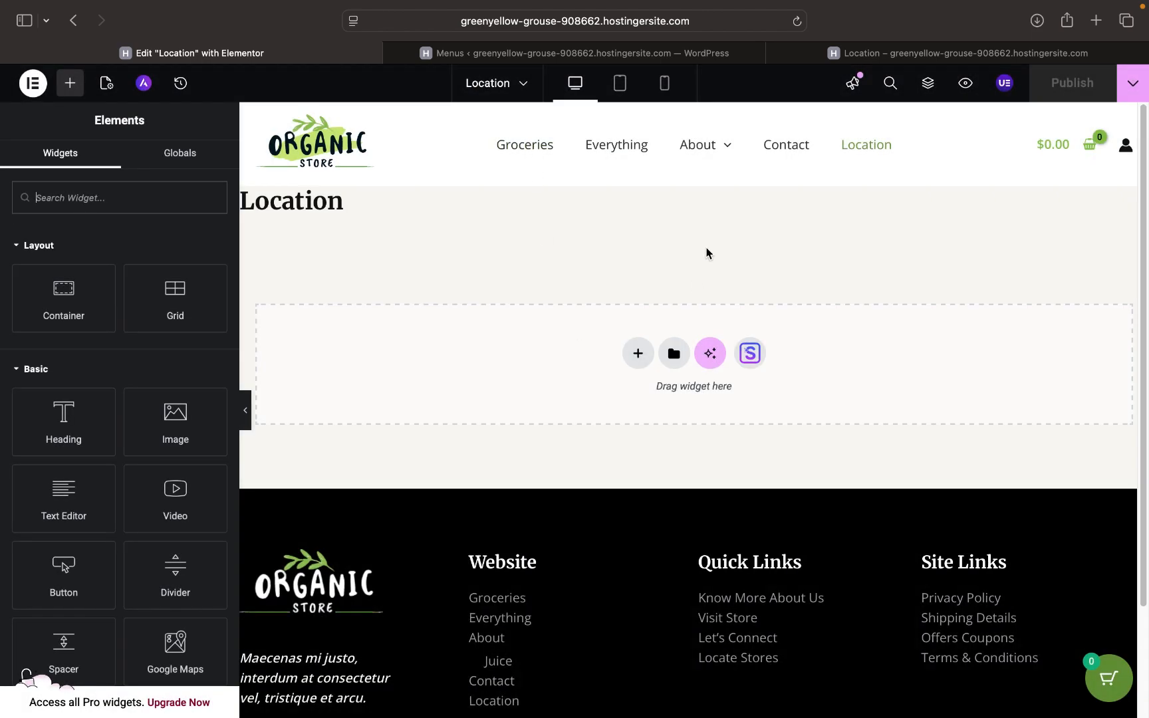
- Add a two-column Grid container under the Location title and bring up the widget list
click(892, 54)
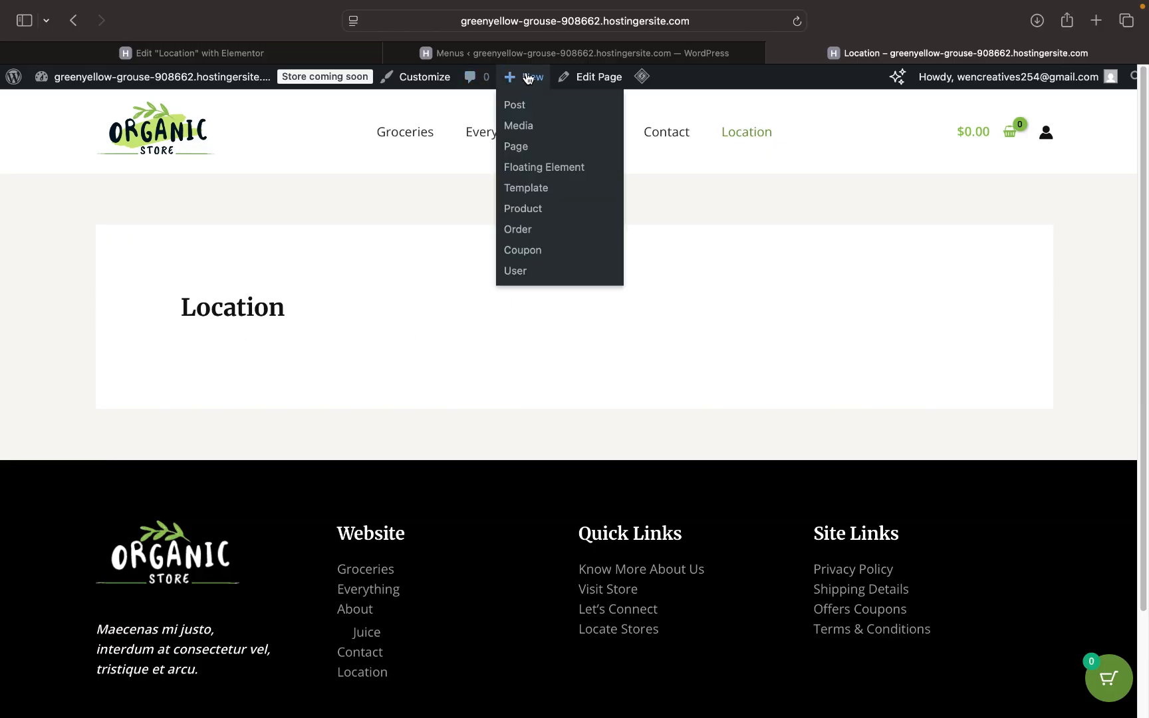
click(296, 55)
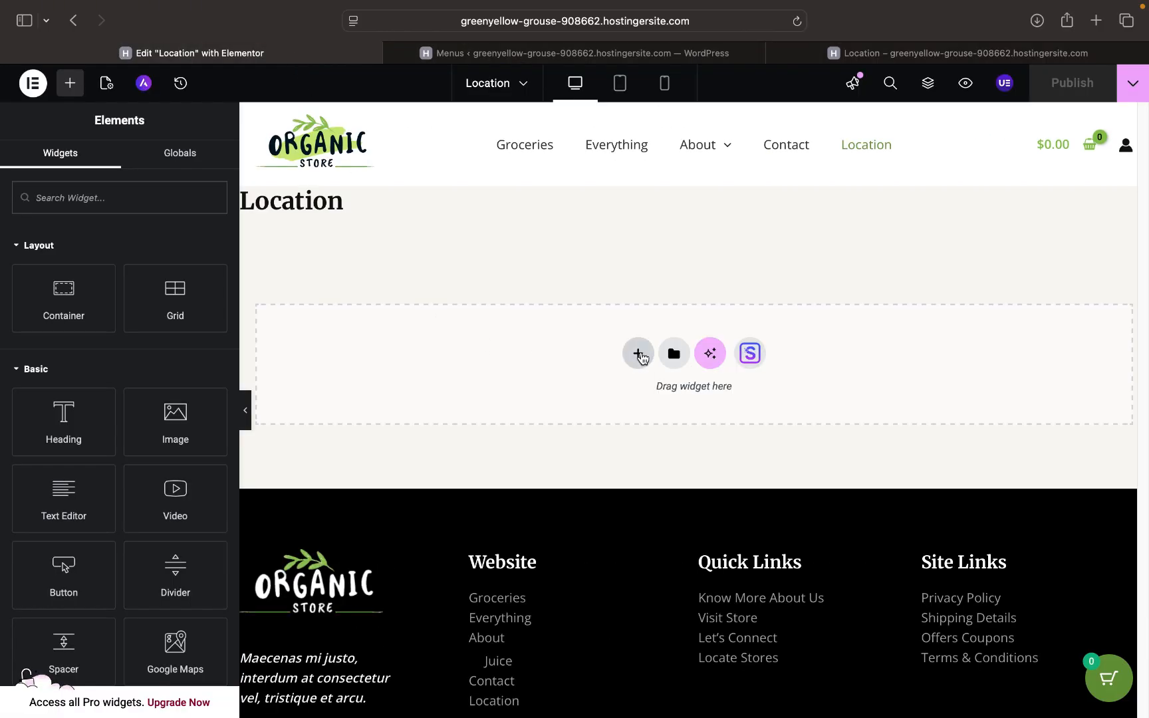
click(638, 353)
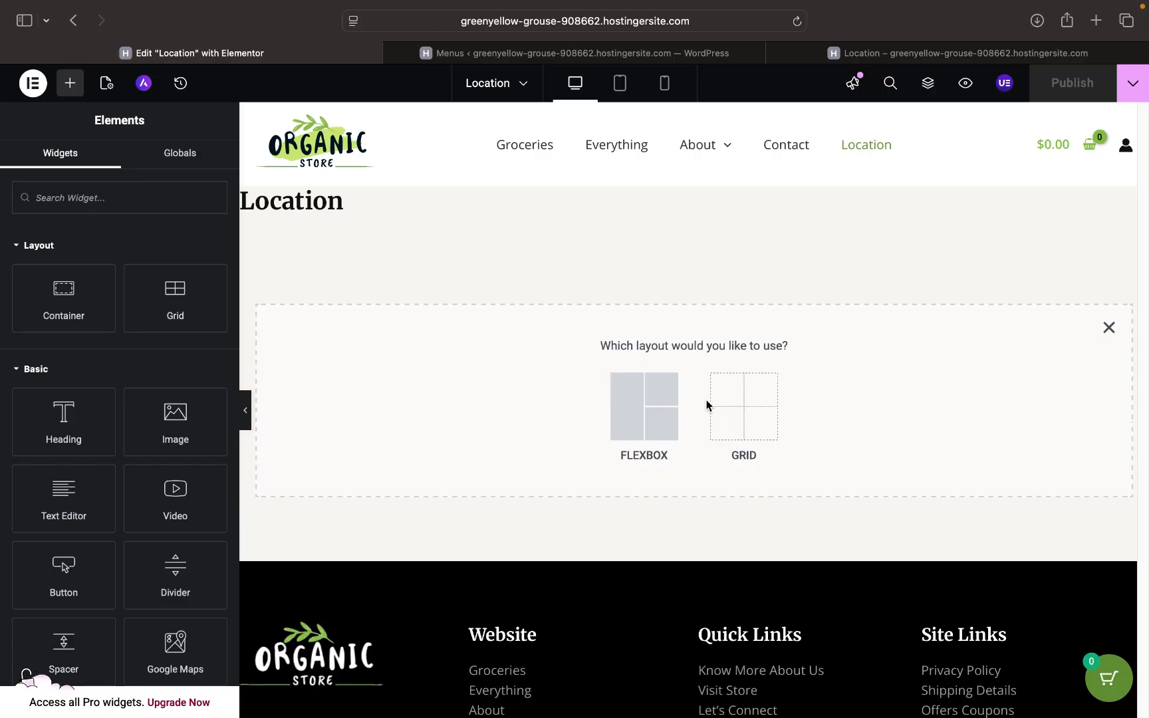
click(727, 423)
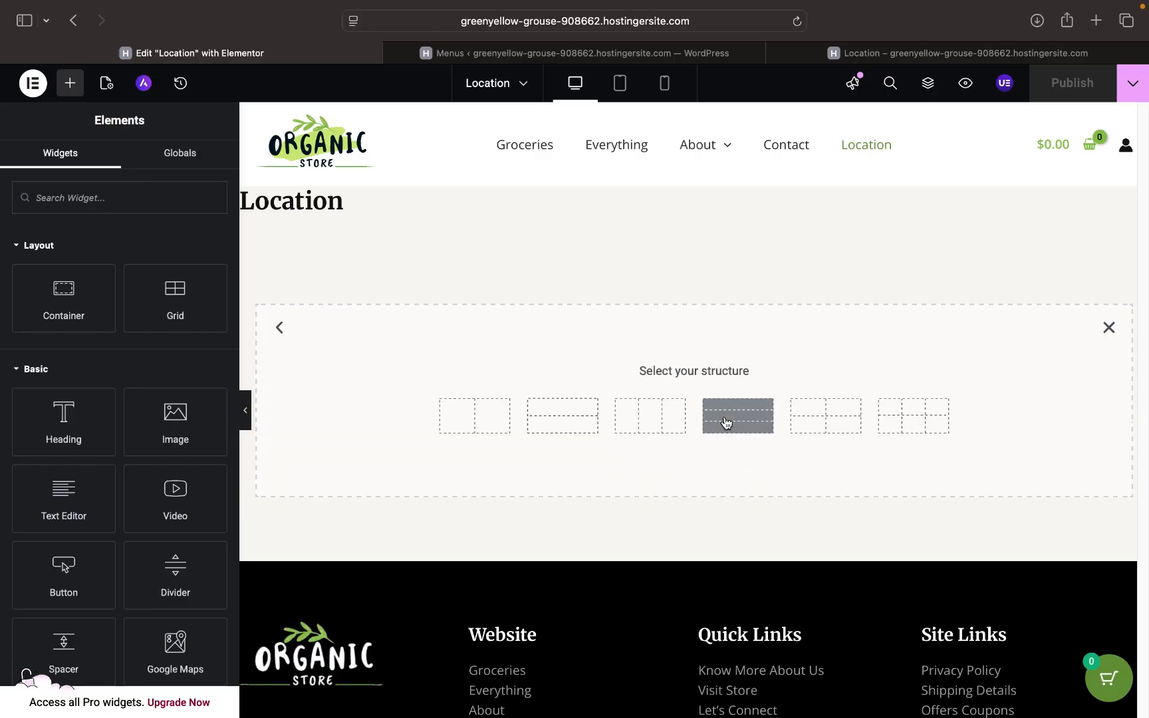
click(489, 423)
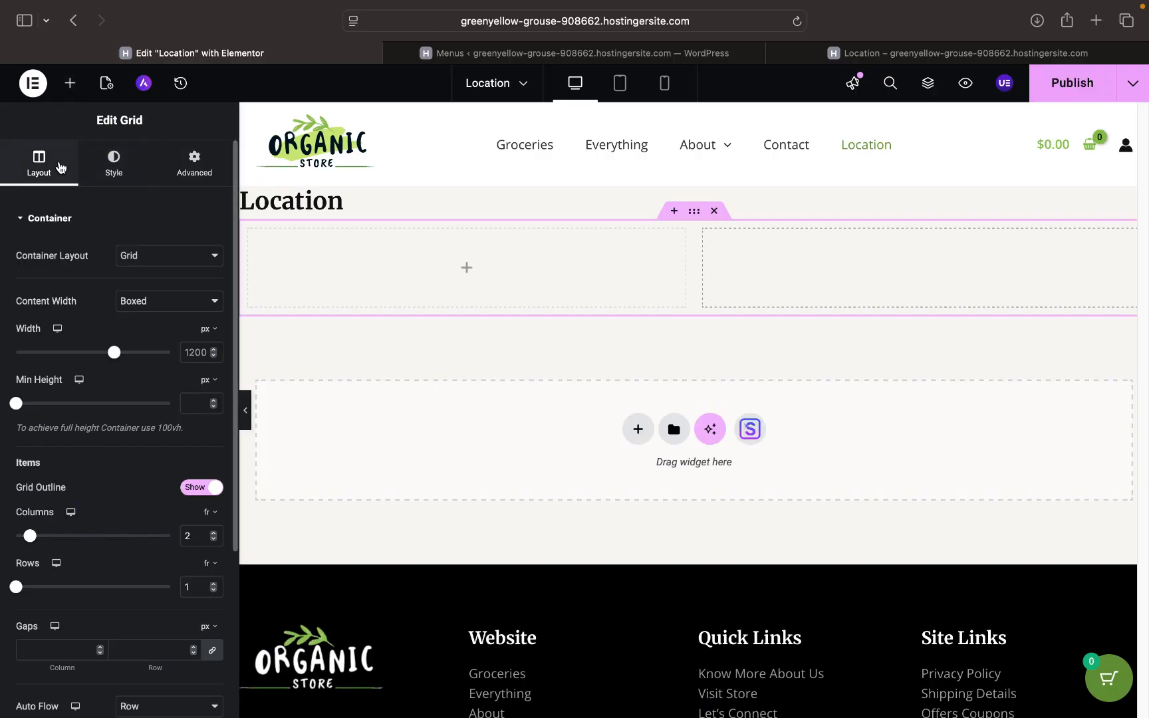
click(69, 93)
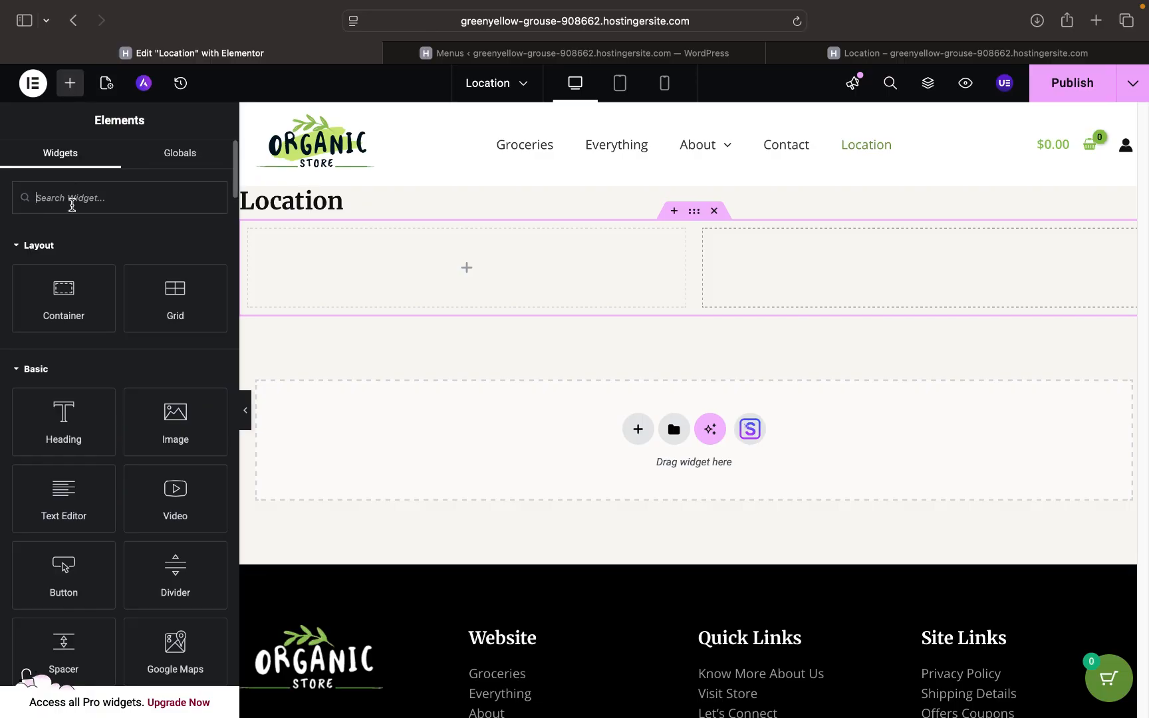
- Search widgets for 'map' and drag a Google Maps widget into the left and right grid cells
text(mapp)
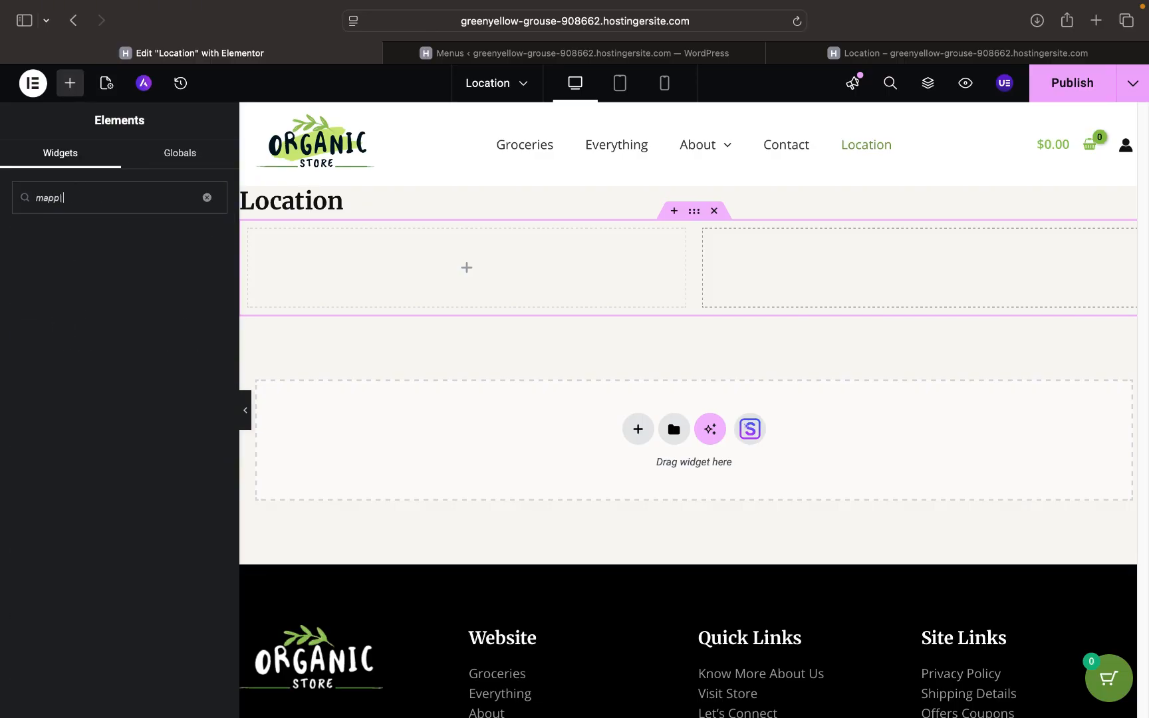
key(BackSpace)
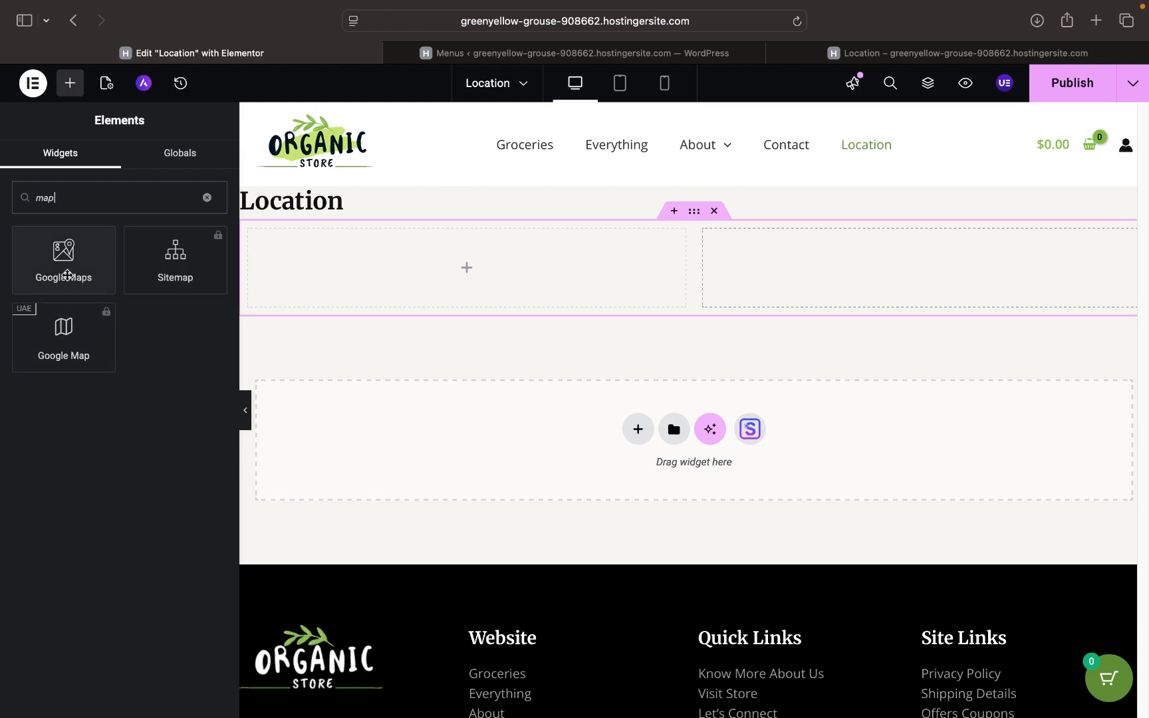
drag(69, 275, 439, 276)
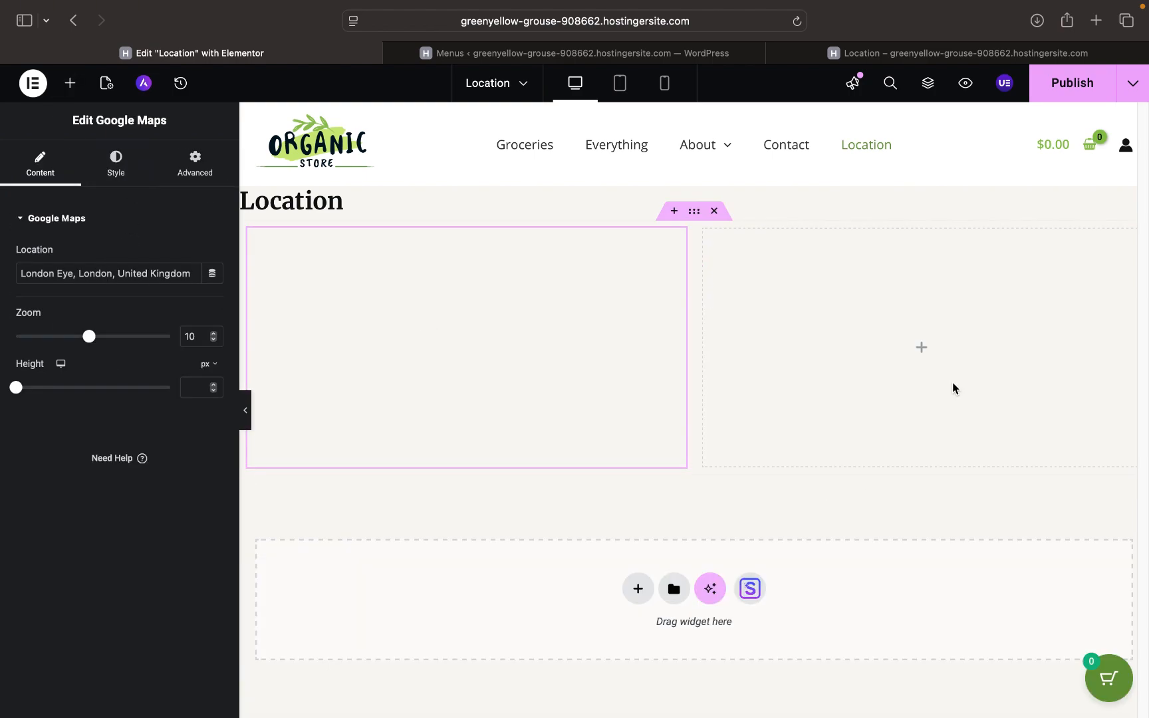
click(924, 347)
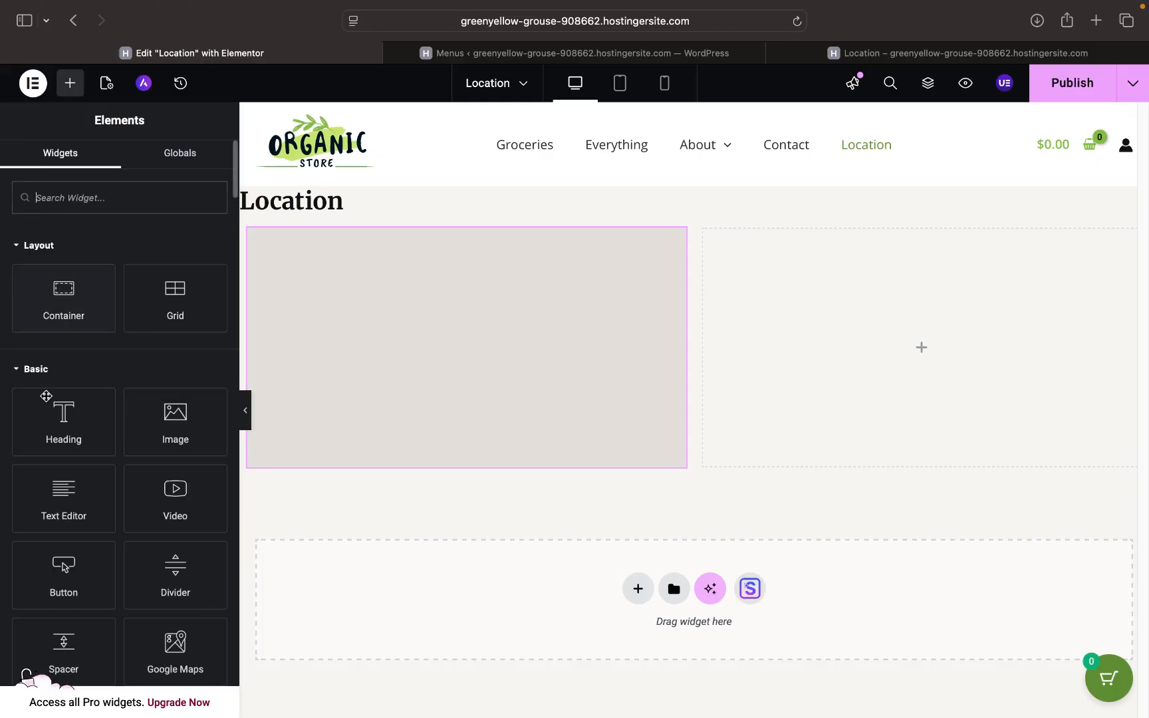
scroll(76, 468, down, 3)
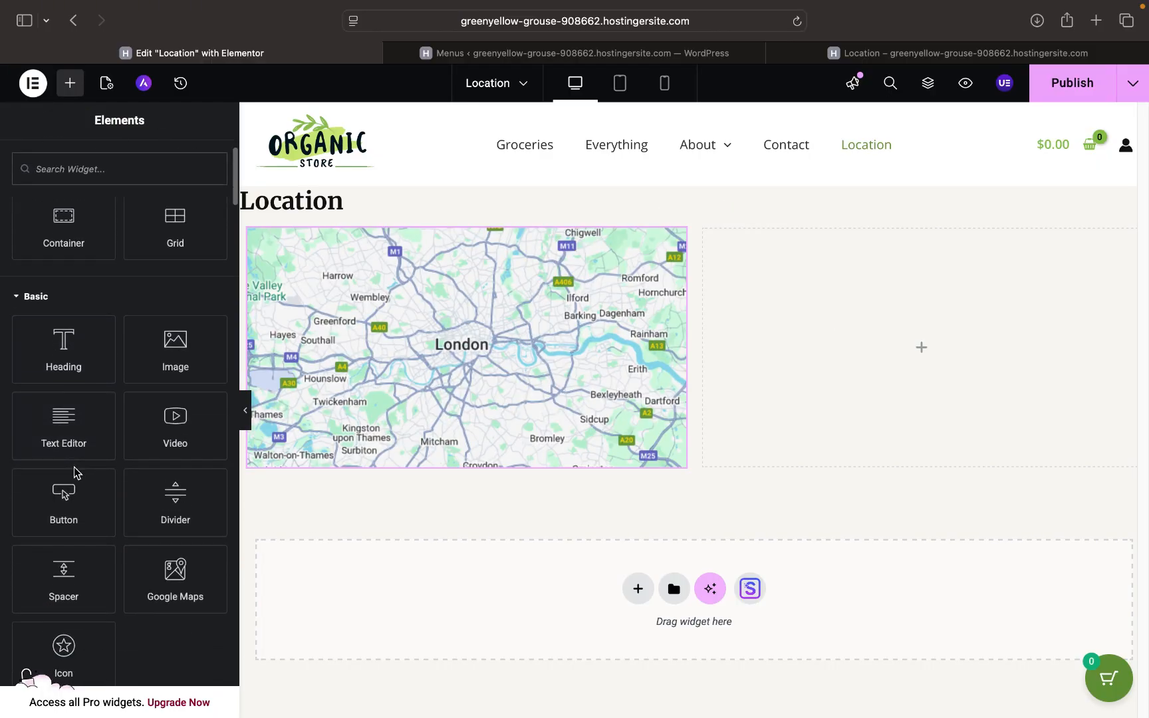
scroll(75, 472, up, 3)
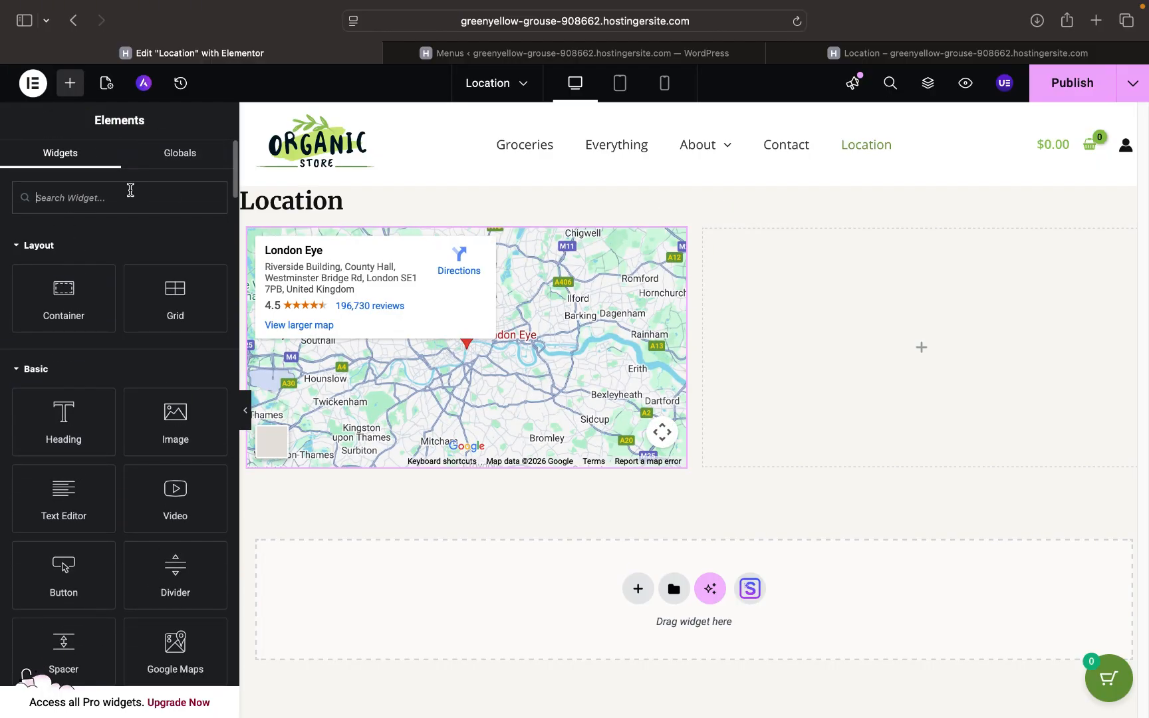
text(map)
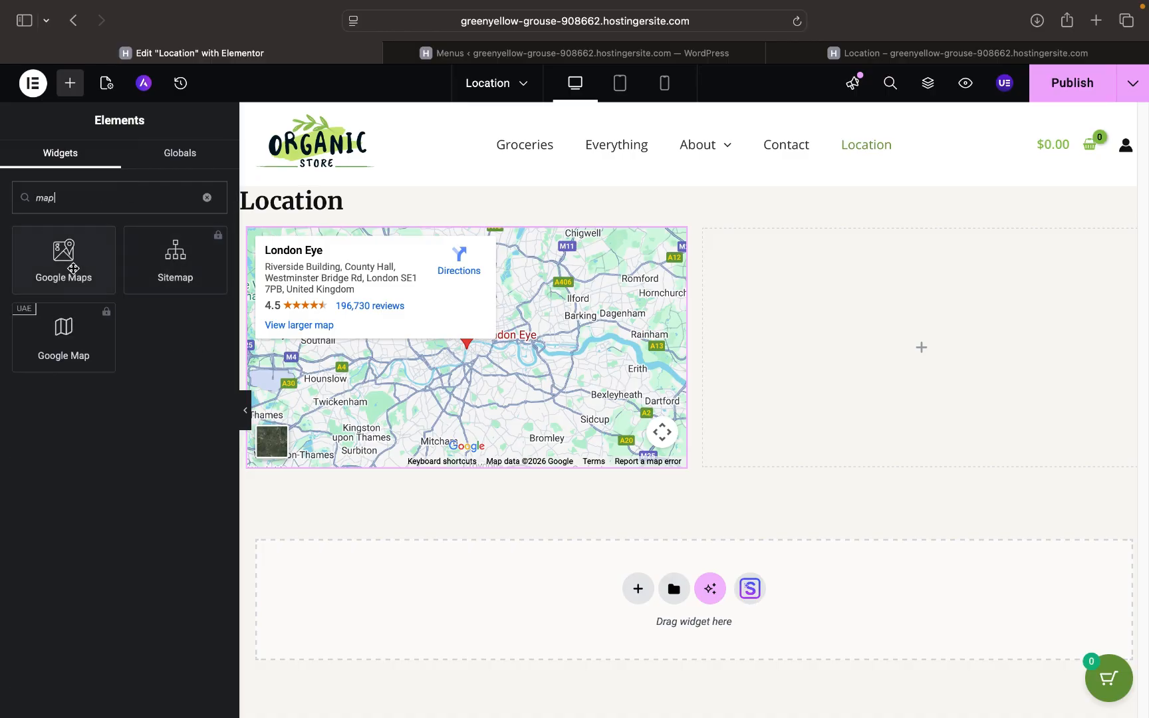
drag(69, 264, 898, 361)
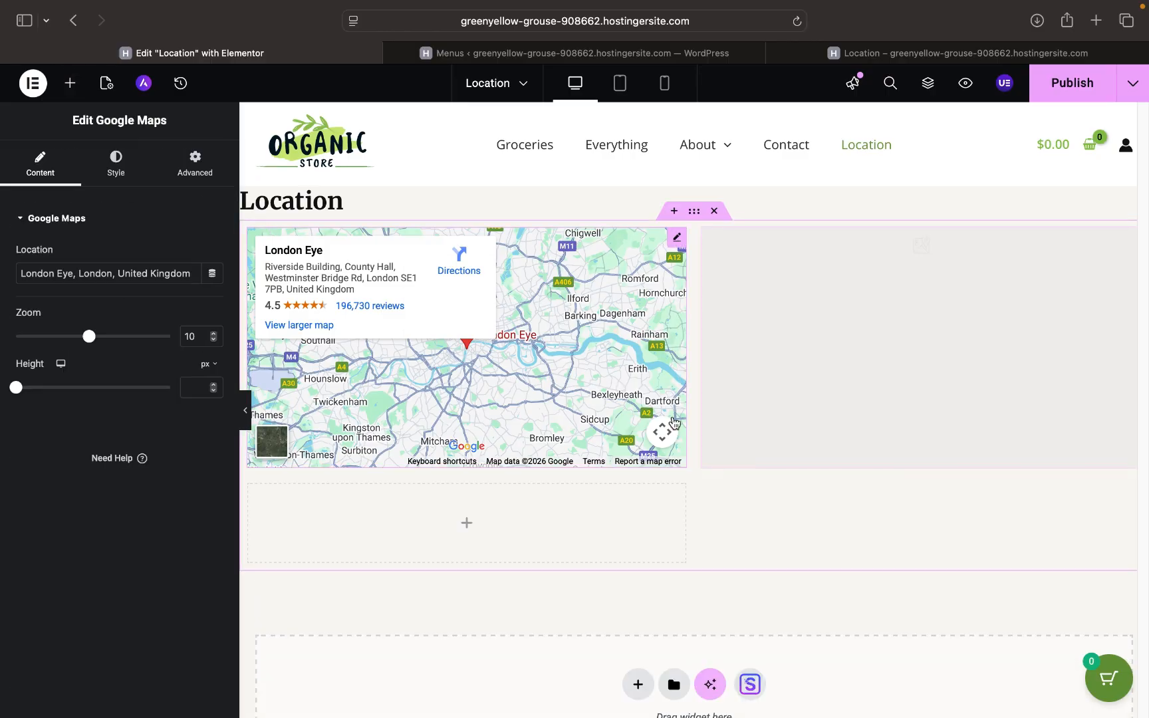
- Set the right map's location to 'Nairobi Kileleshwa'
triple_click(141, 273)
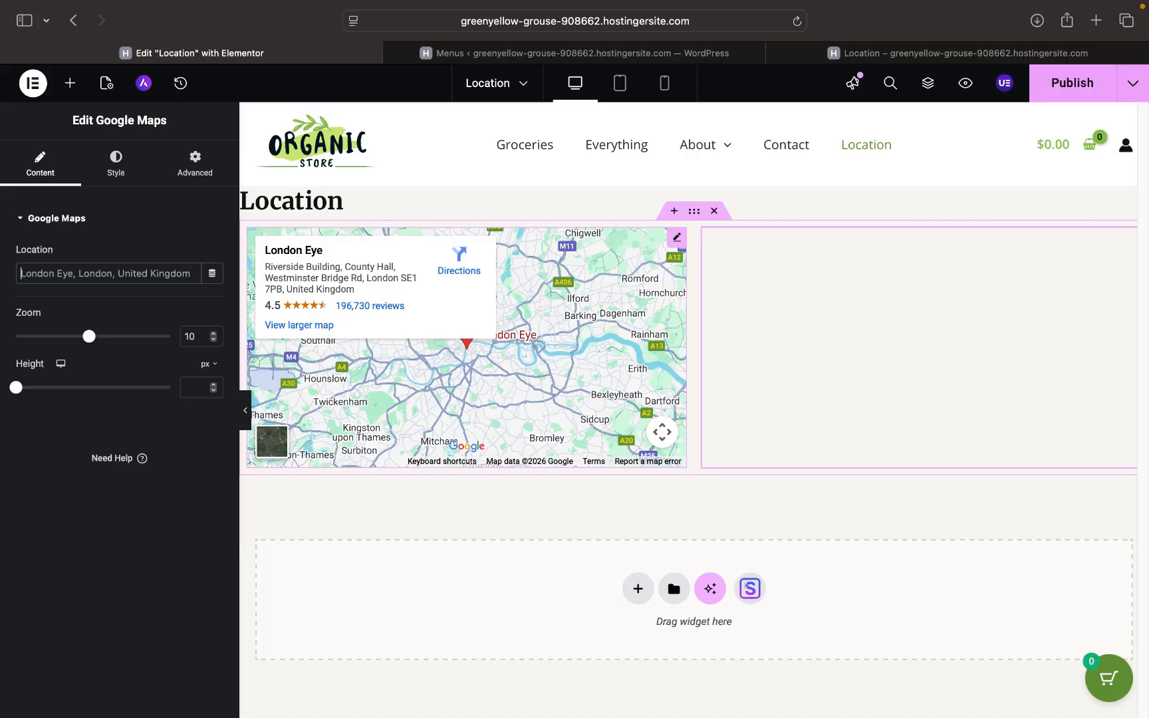
key(super+a)
text(Nairobi)
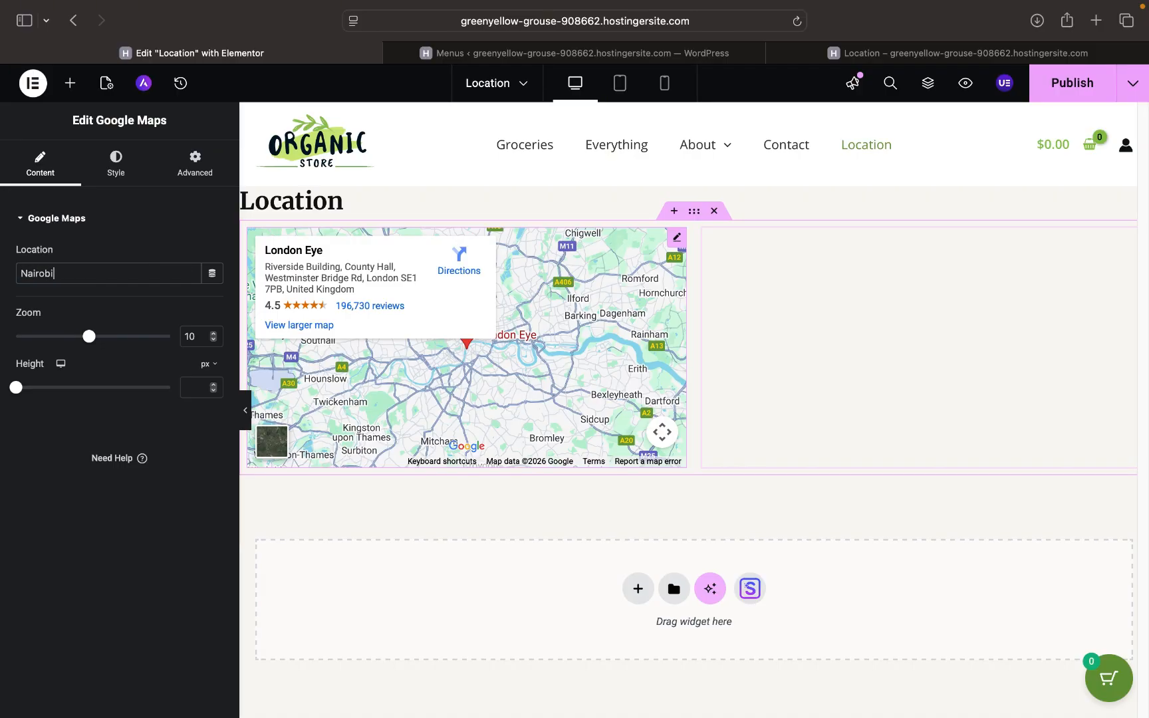
text( Kilelesha)
key(BackSpace)
text(wa)
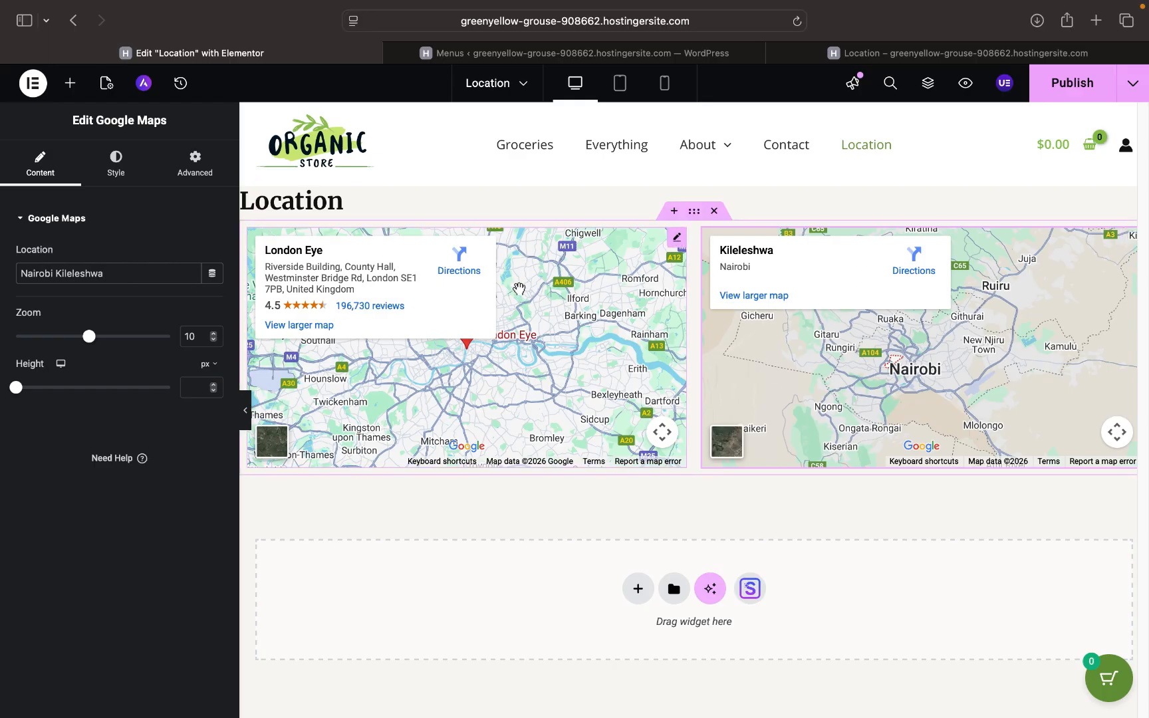
- Set the left map's location to 'Nairobi Karen' and publish the page
click(497, 352)
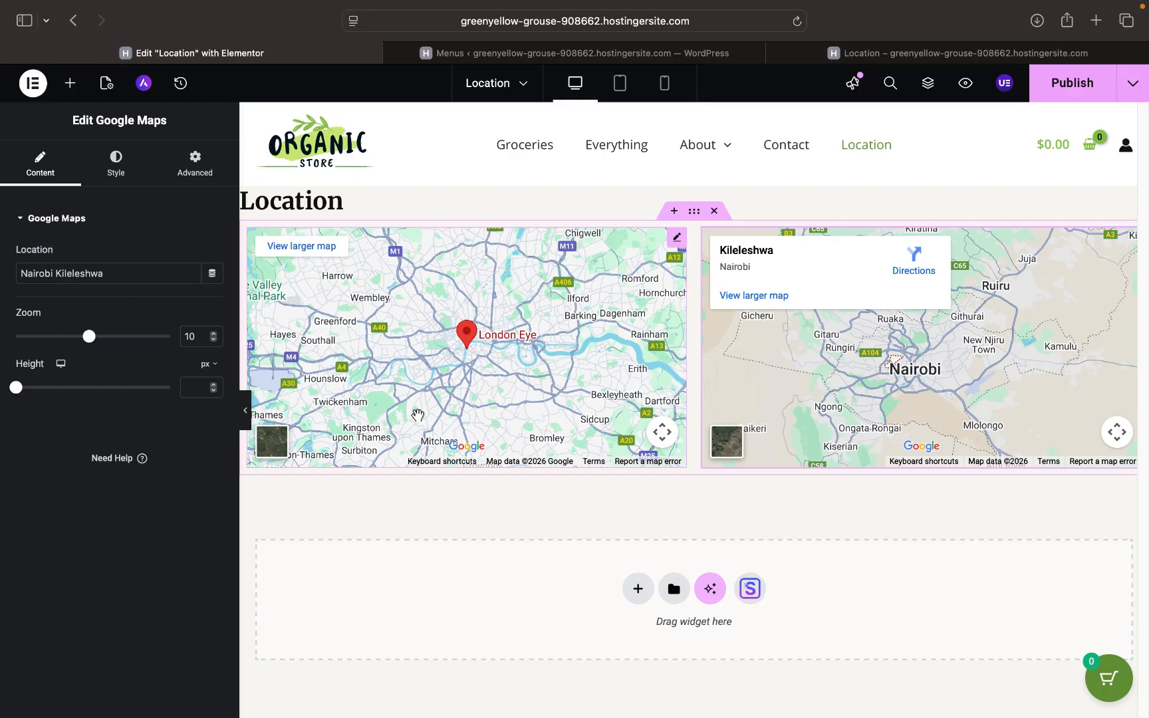
click(677, 238)
double_click(106, 265)
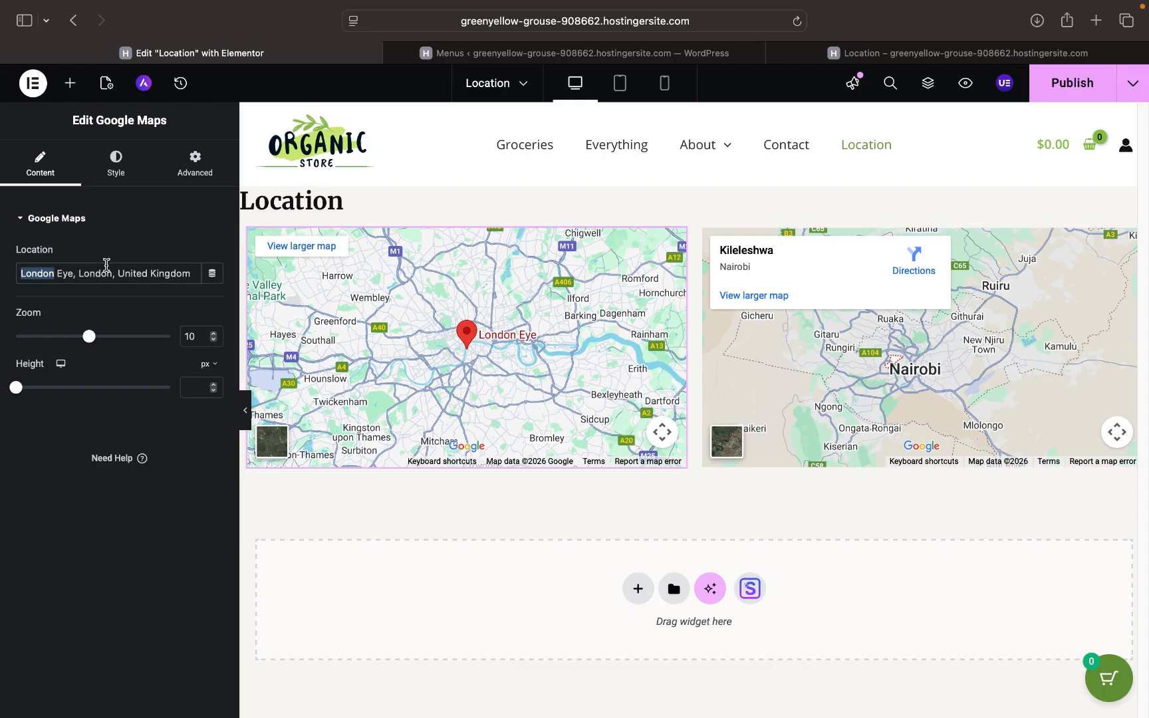
key(super+a)
key(BackSpace)
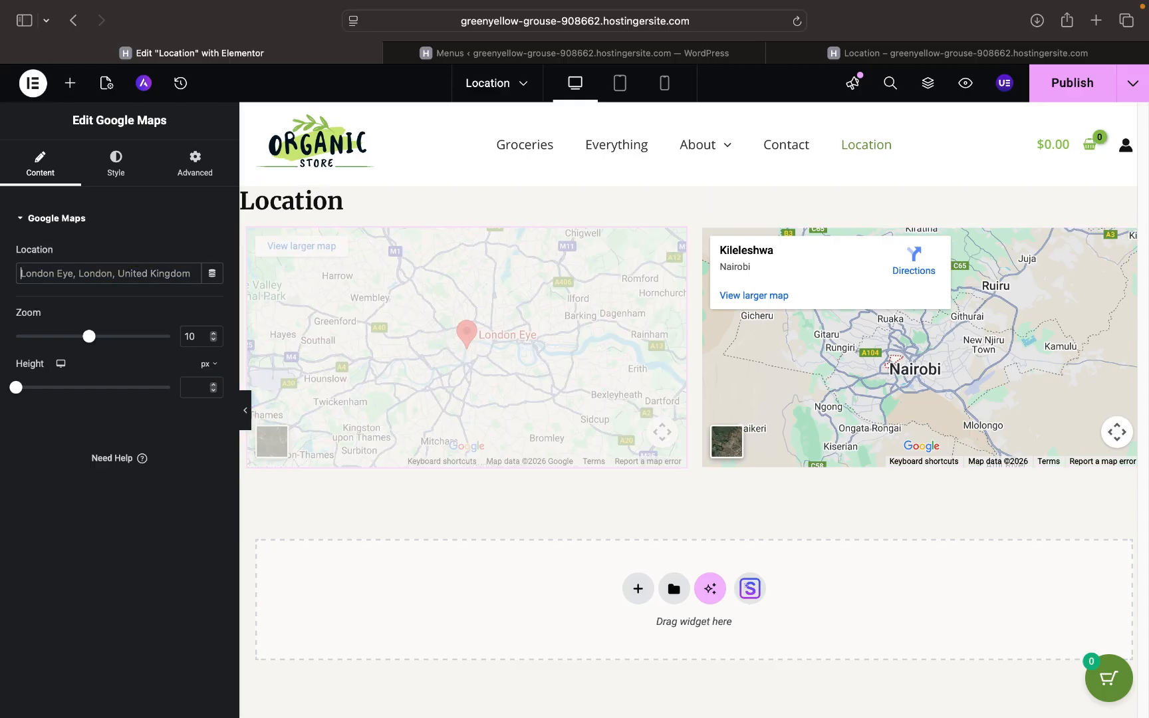
text(Nairobi )
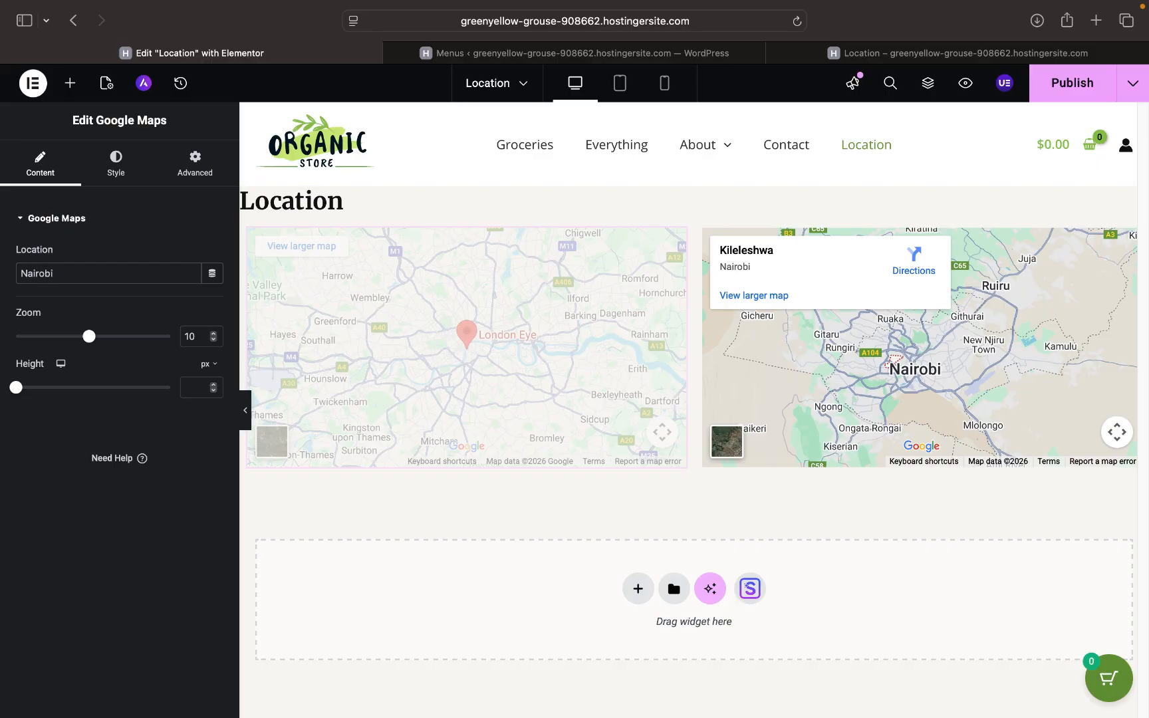
text(Karen)
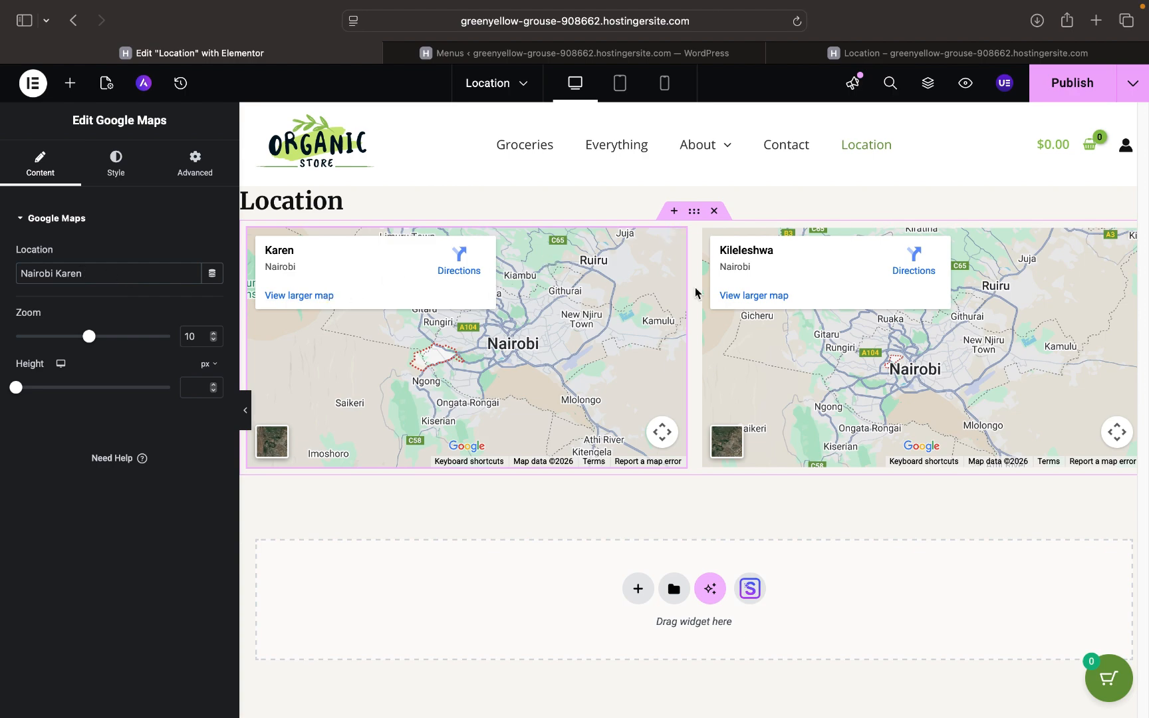
click(1079, 84)
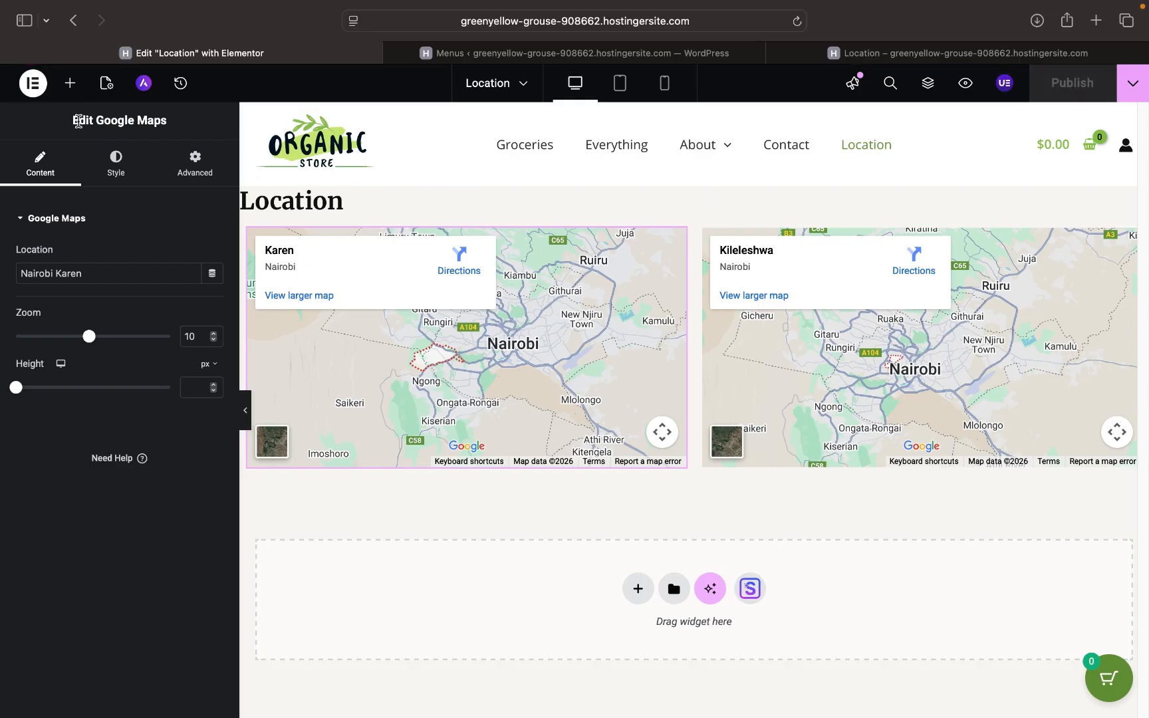
click(68, 86)
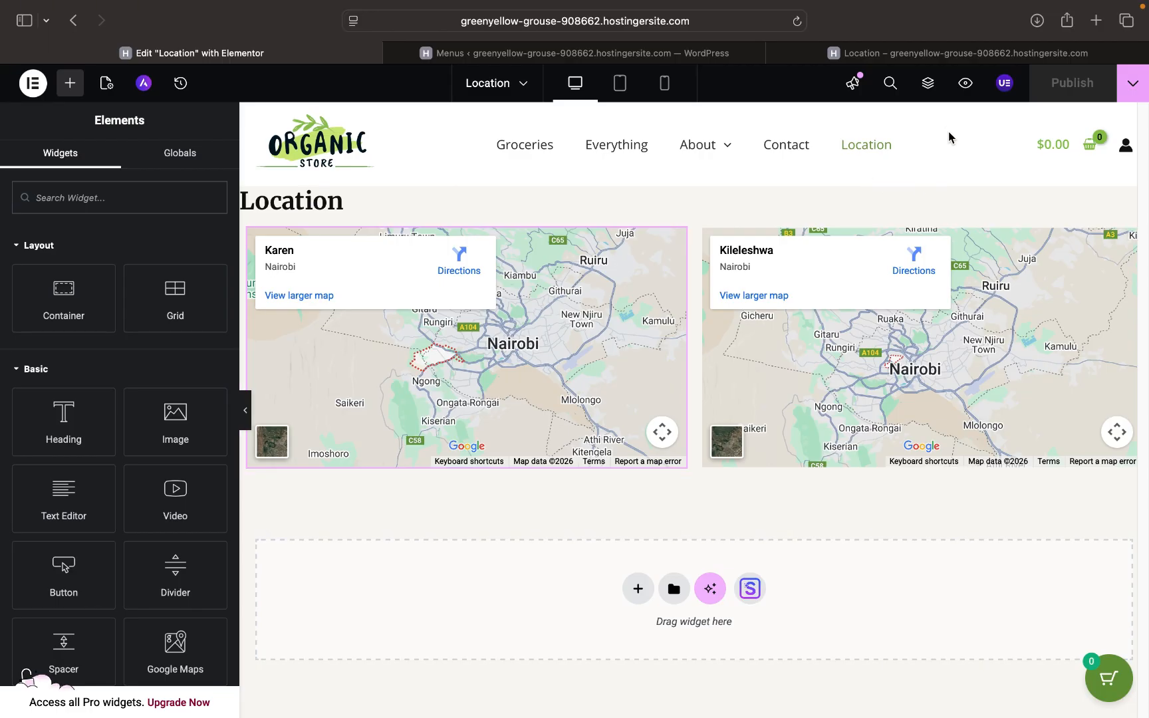
- Switch to the browser tab showing the live Location page
mouse_move(842, 63)
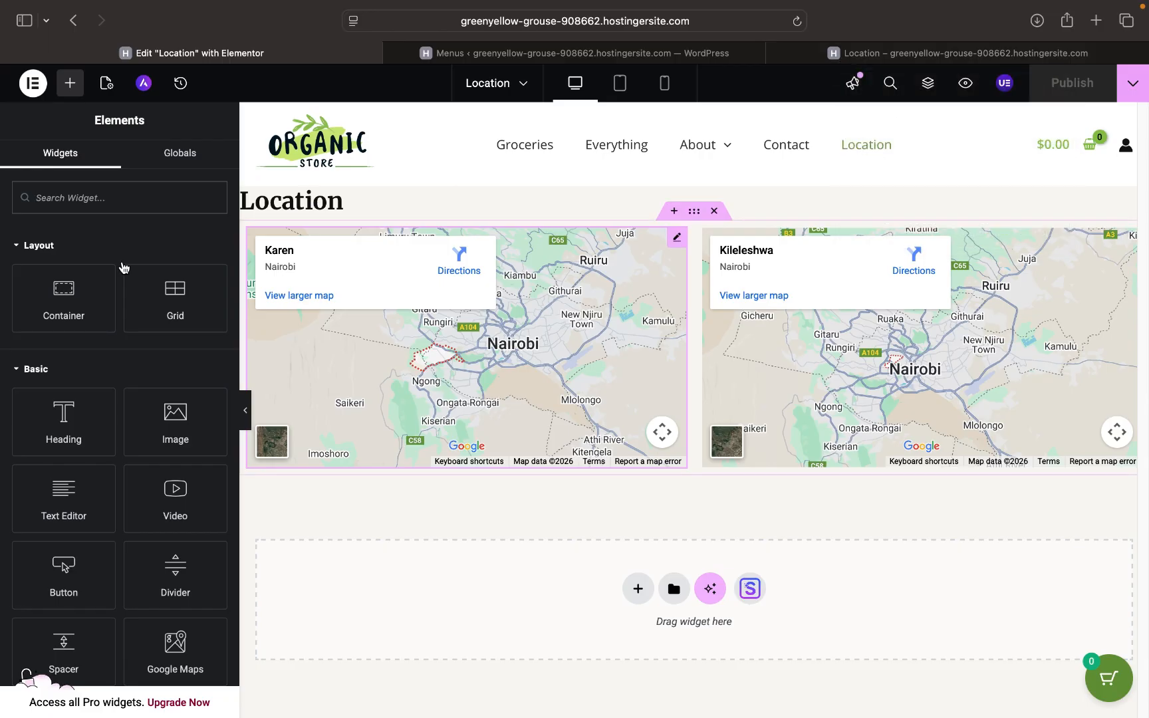
scroll(129, 518, down, 8)
scroll(130, 518, up, 10)
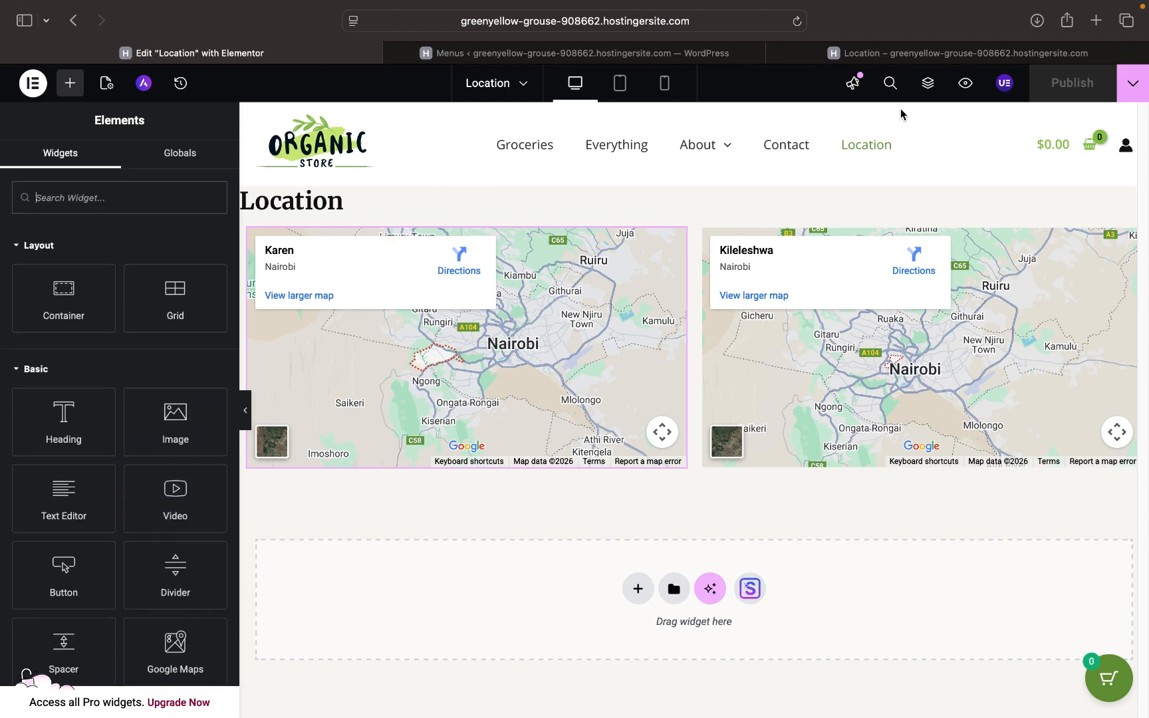
click(919, 56)
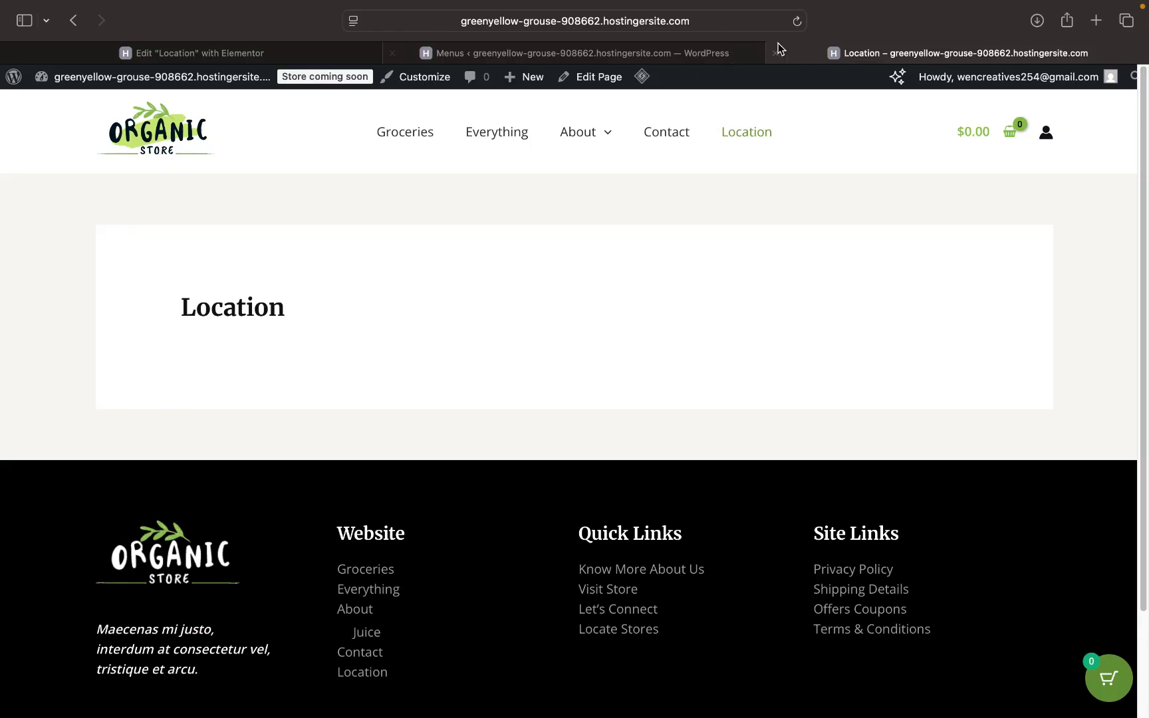
- Reload the live Location page to confirm the Karen and Kileleshwa maps, then return to Elementor
click(798, 24)
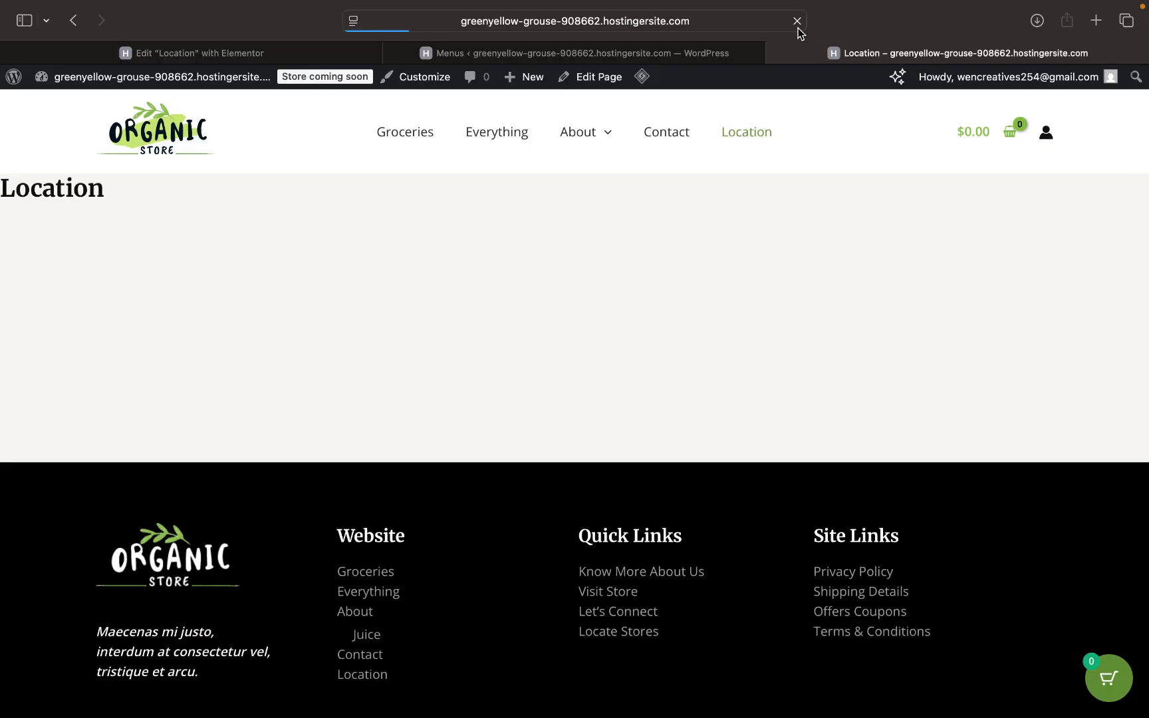
scroll(530, 266, down, 2)
scroll(530, 267, up, 2)
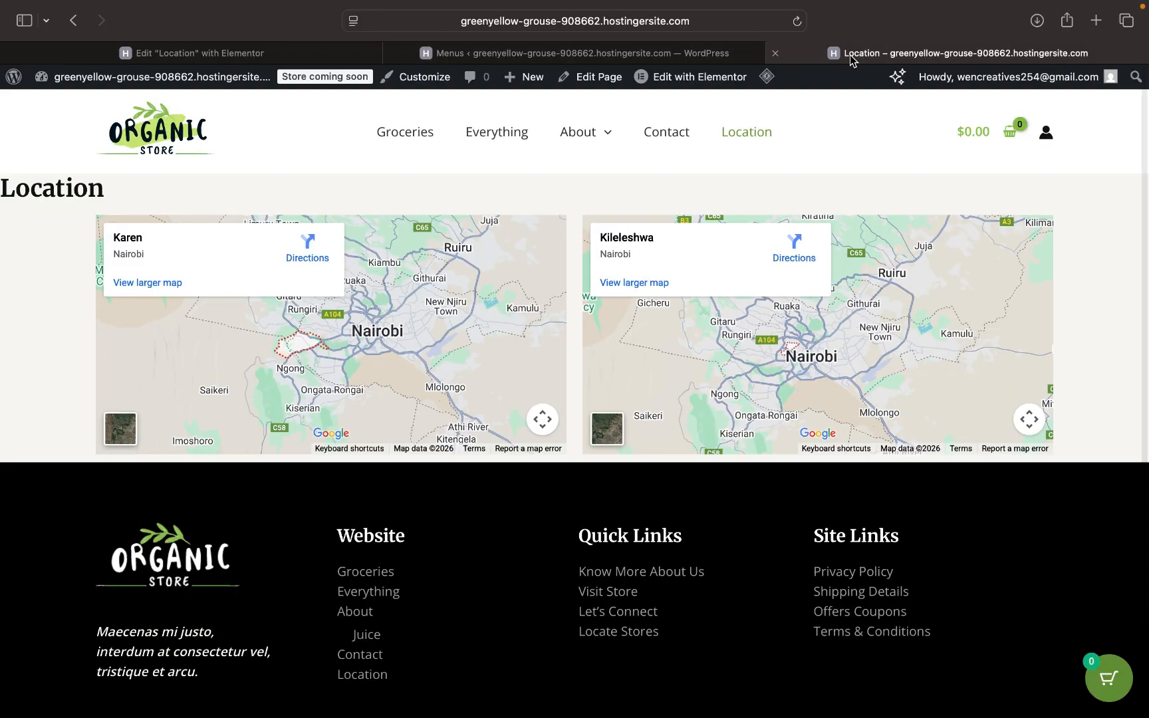
click(244, 60)
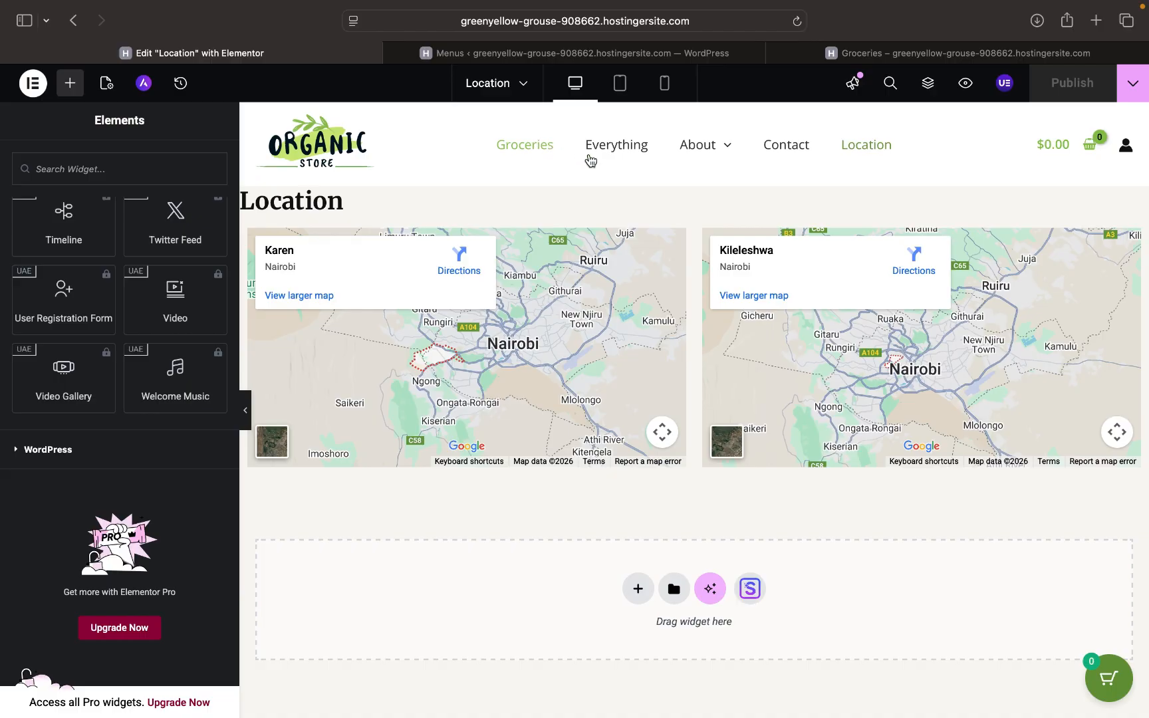
click(623, 83)
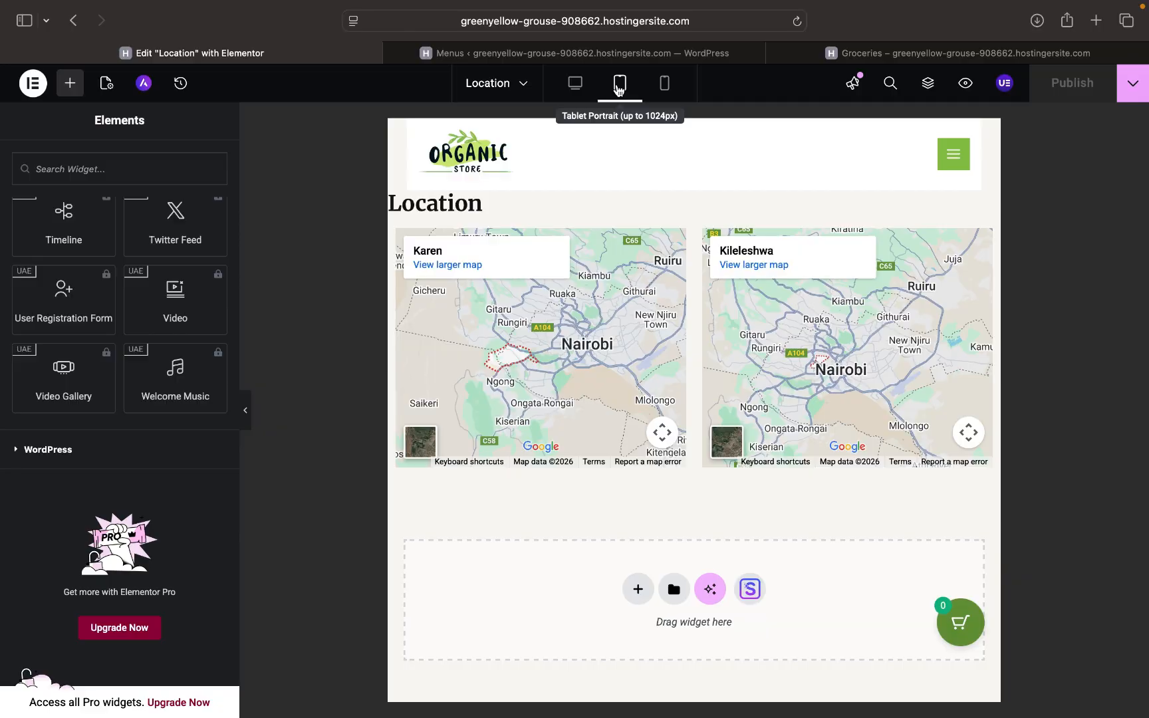
click(662, 87)
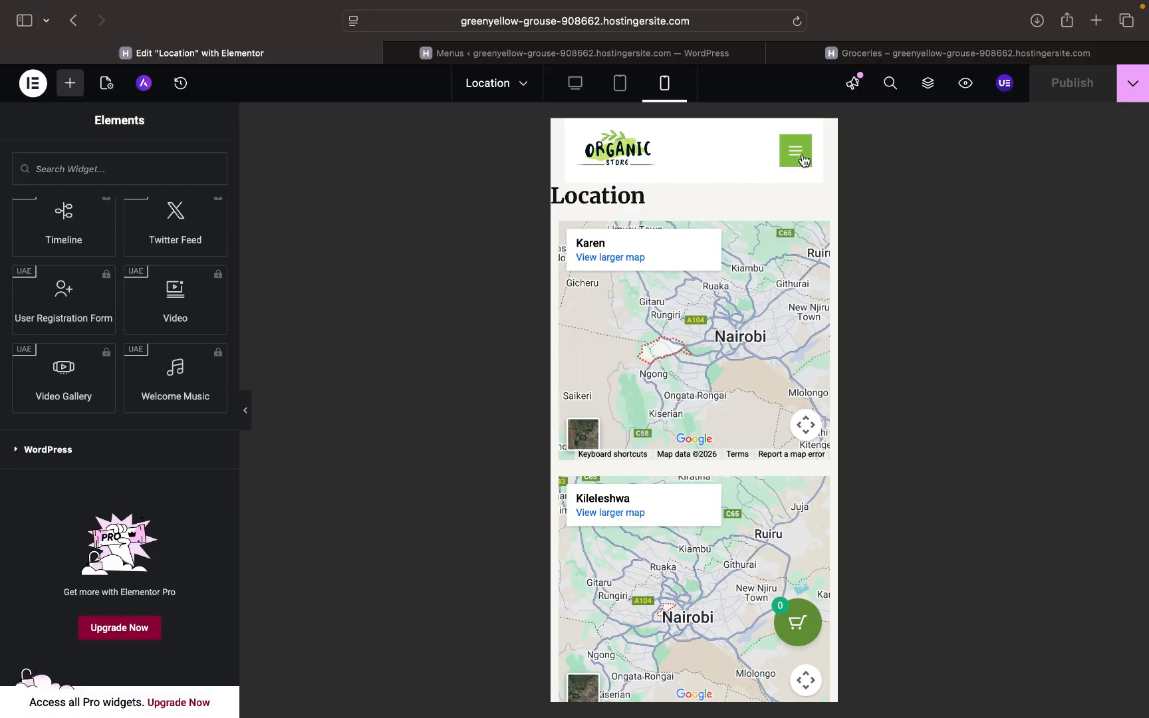
click(803, 161)
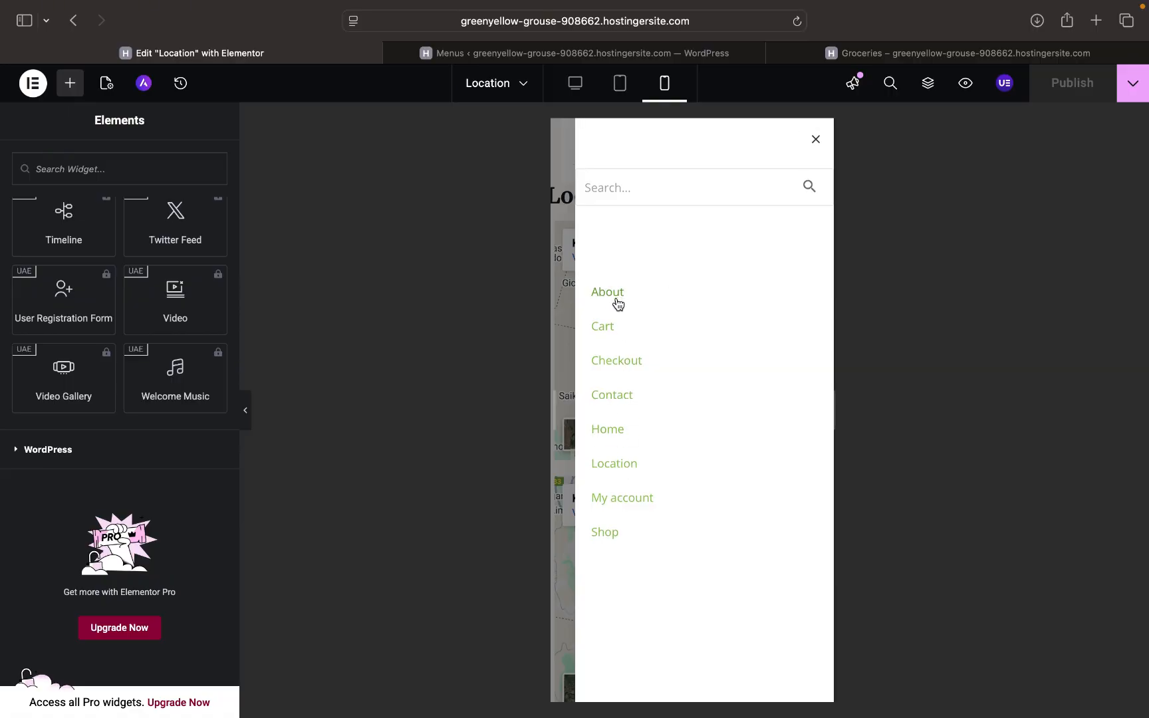
click(817, 141)
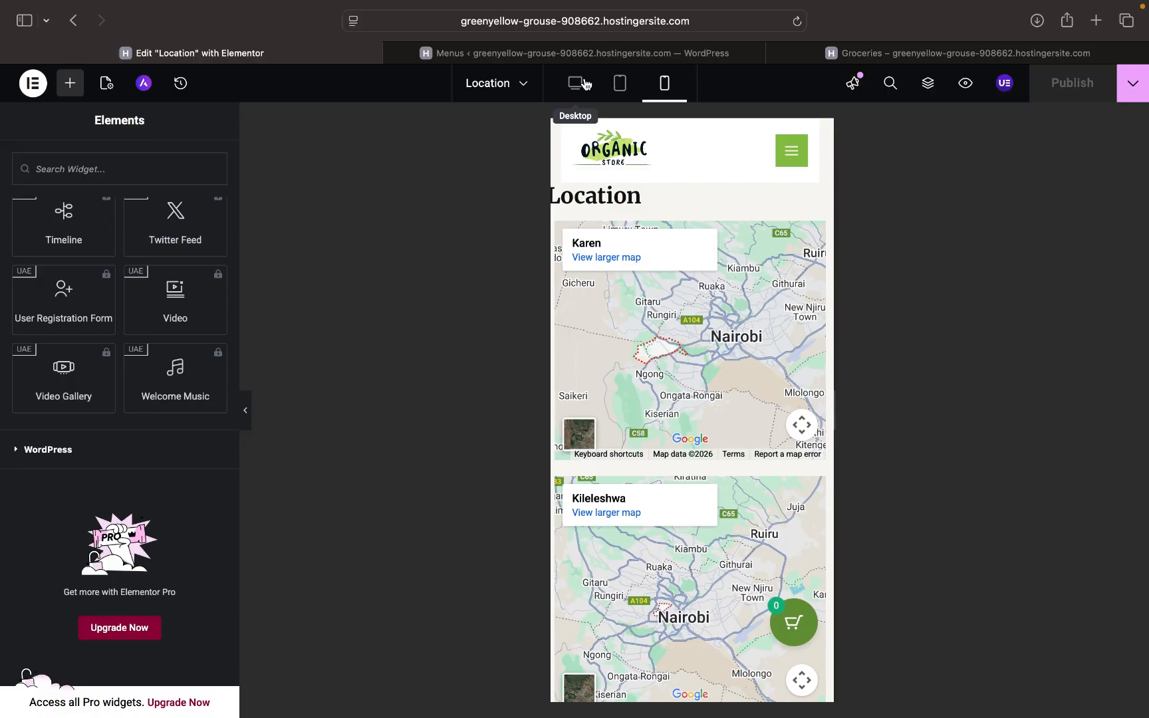
scroll(718, 309, down, 7)
scroll(718, 309, down, 8)
scroll(719, 309, up, 14)
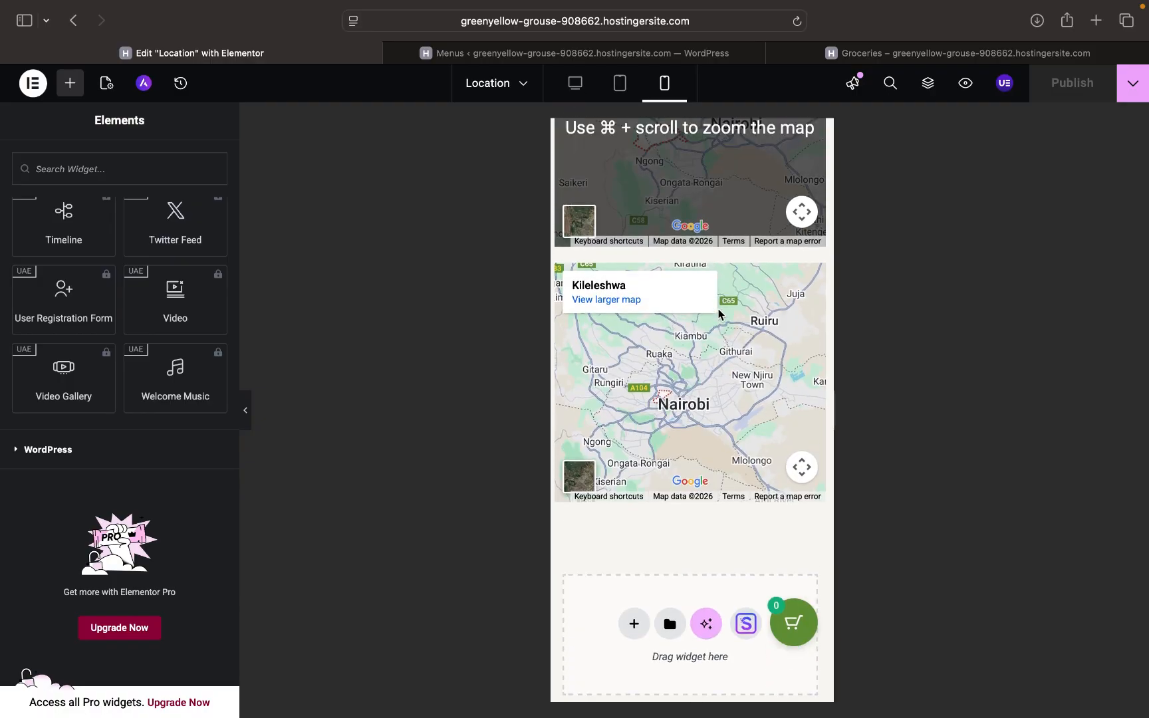
scroll(719, 309, up, 3)
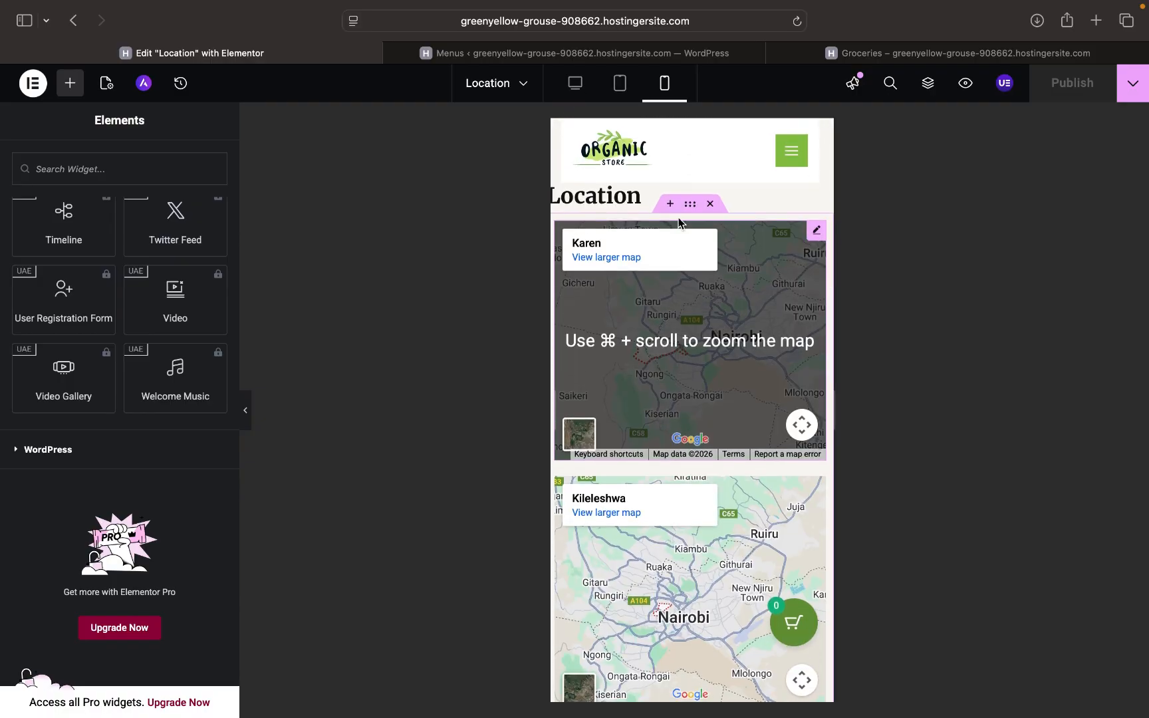
click(616, 92)
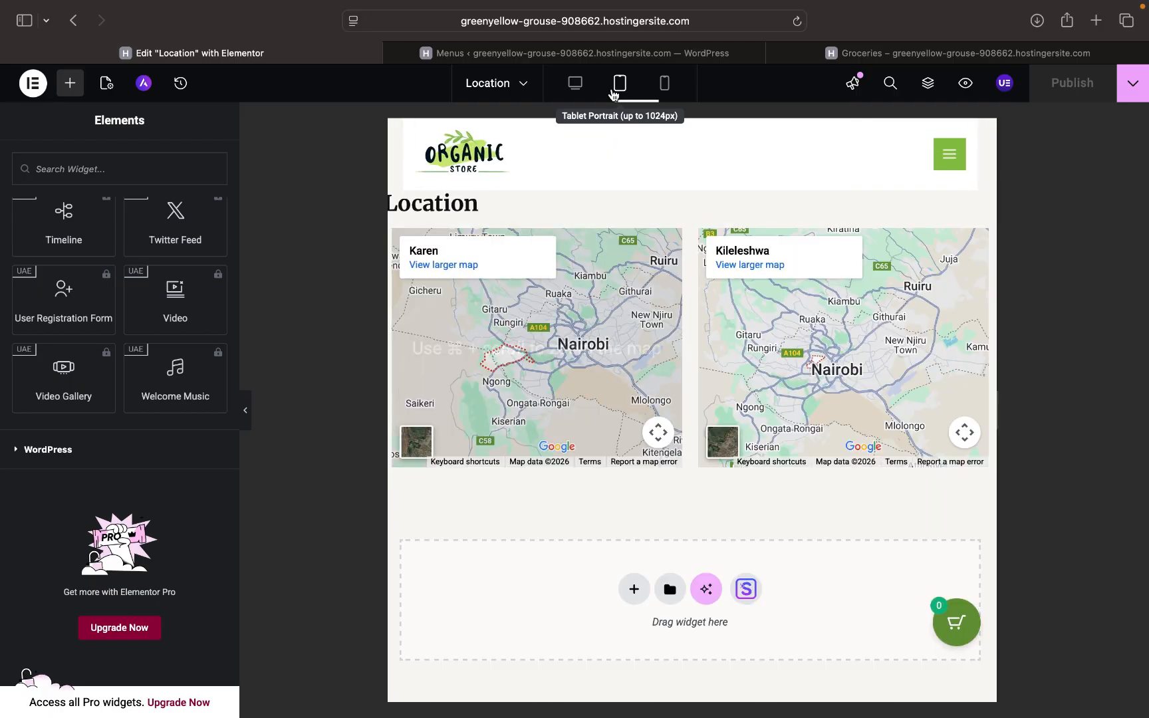
click(564, 82)
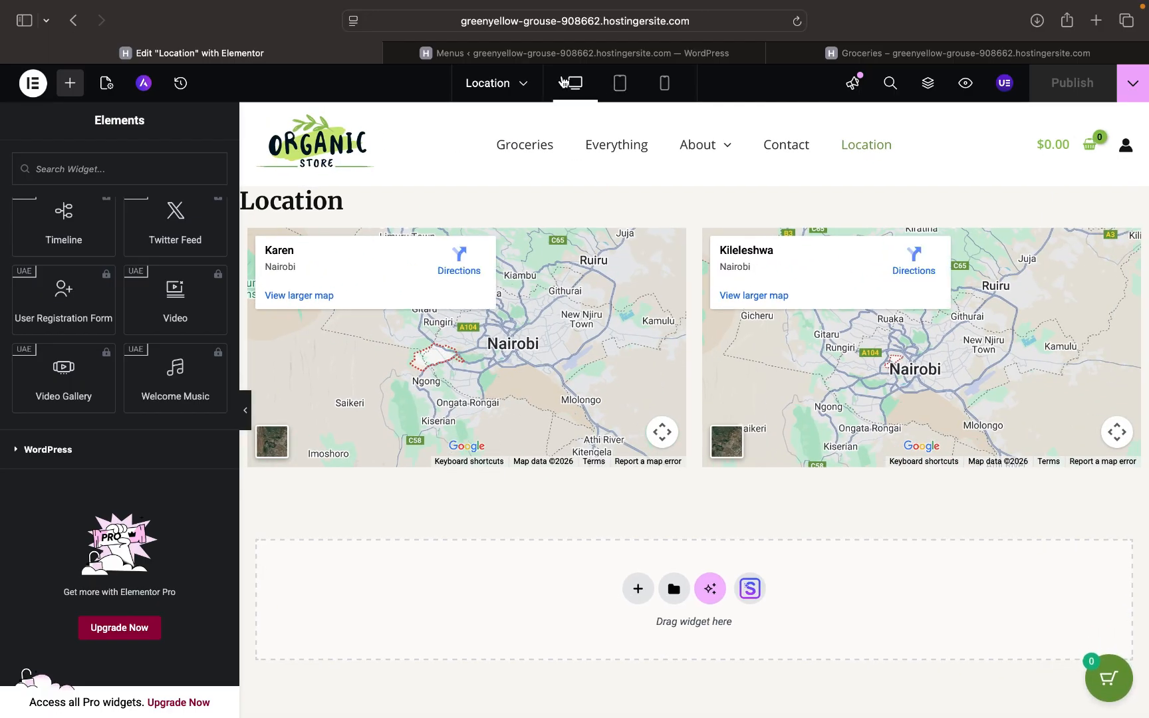
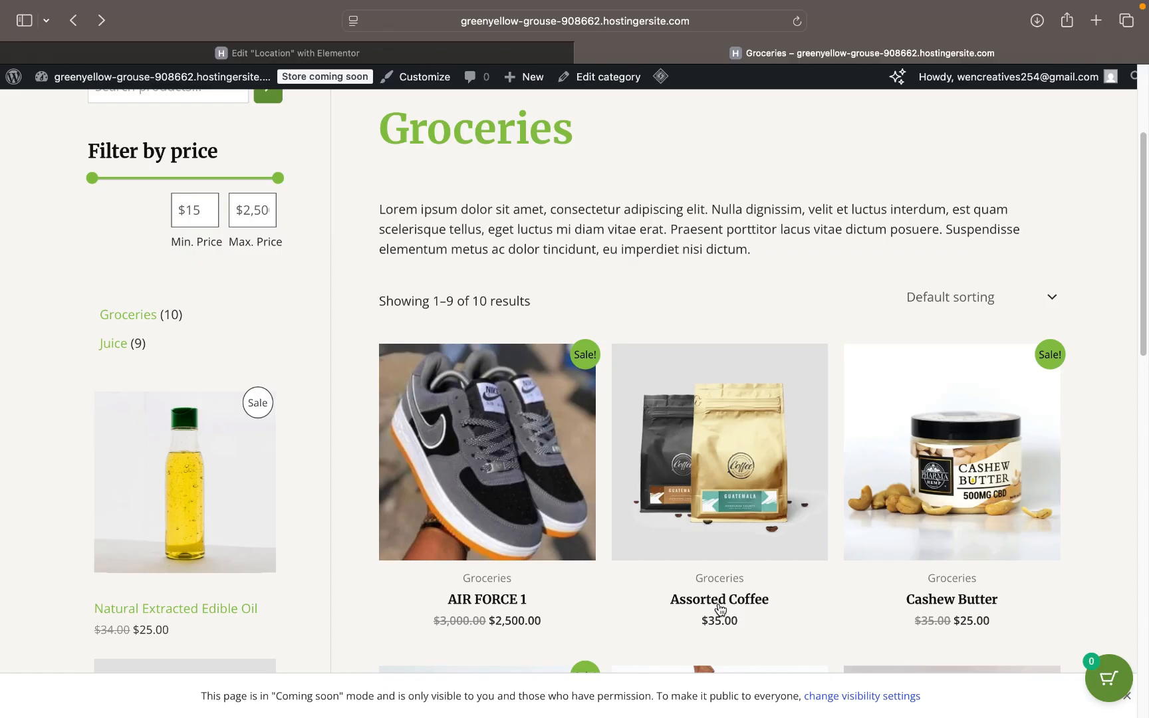
- Browse the shop and open the AIR FORCE 1 product page
scroll(719, 608, up, 5)
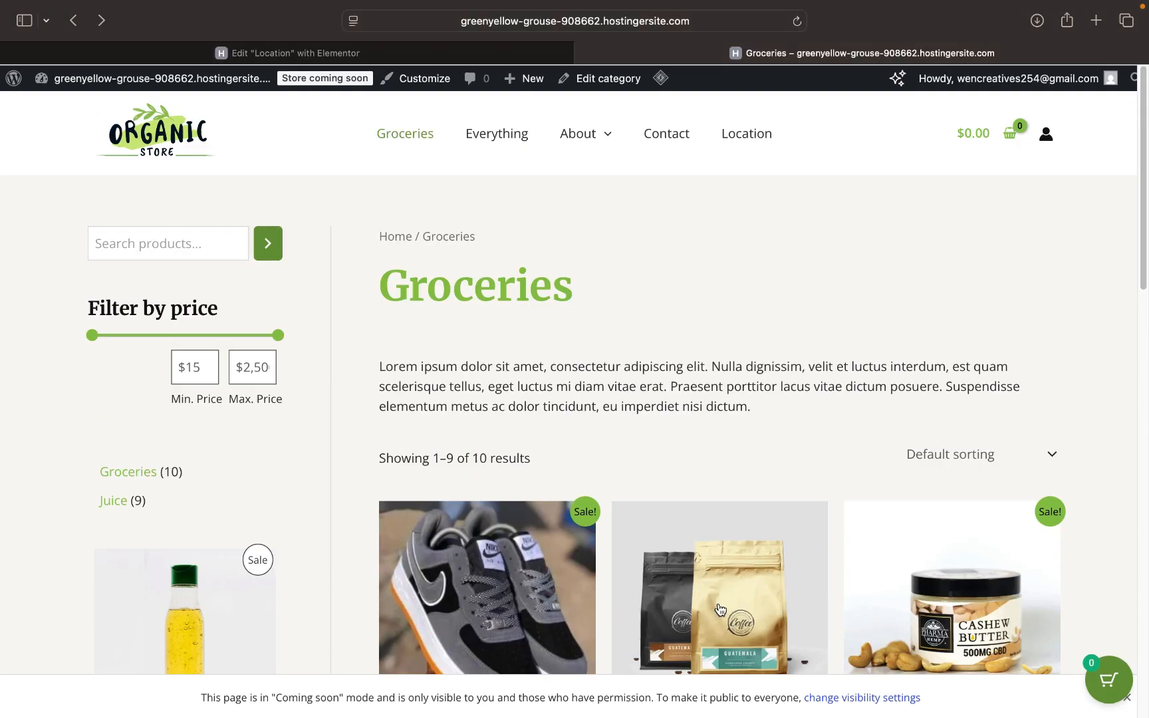
scroll(719, 609, down, 5)
mouse_move(571, 716)
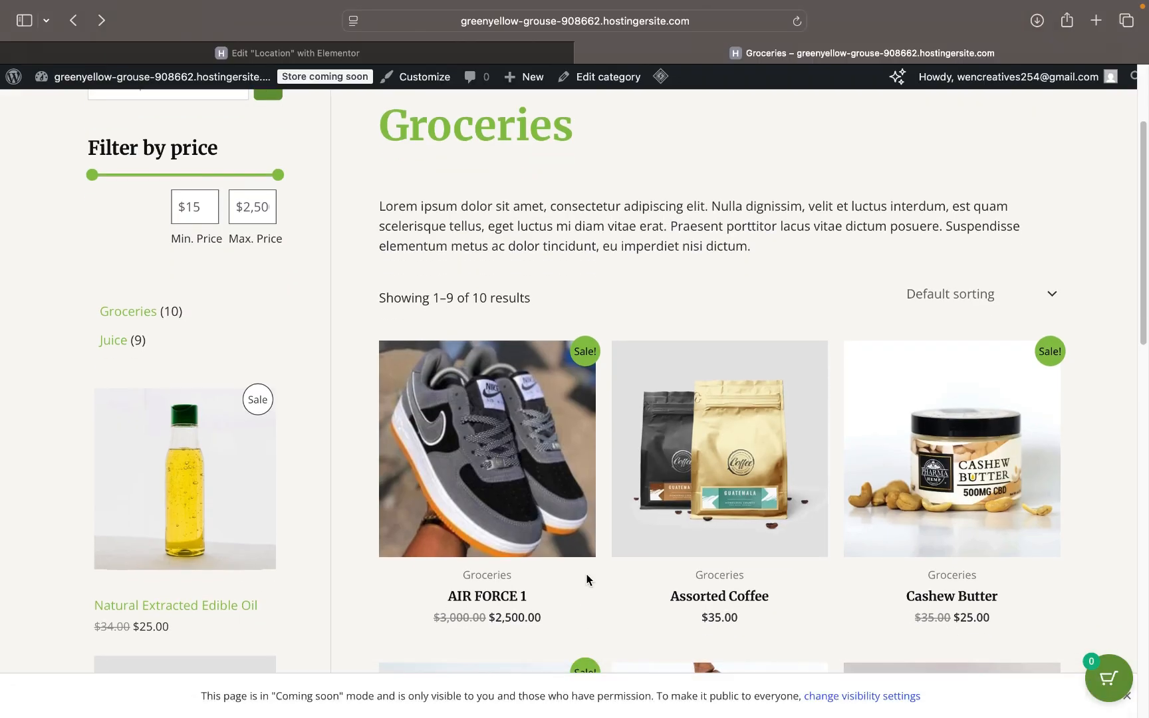
scroll(587, 576, down, 2)
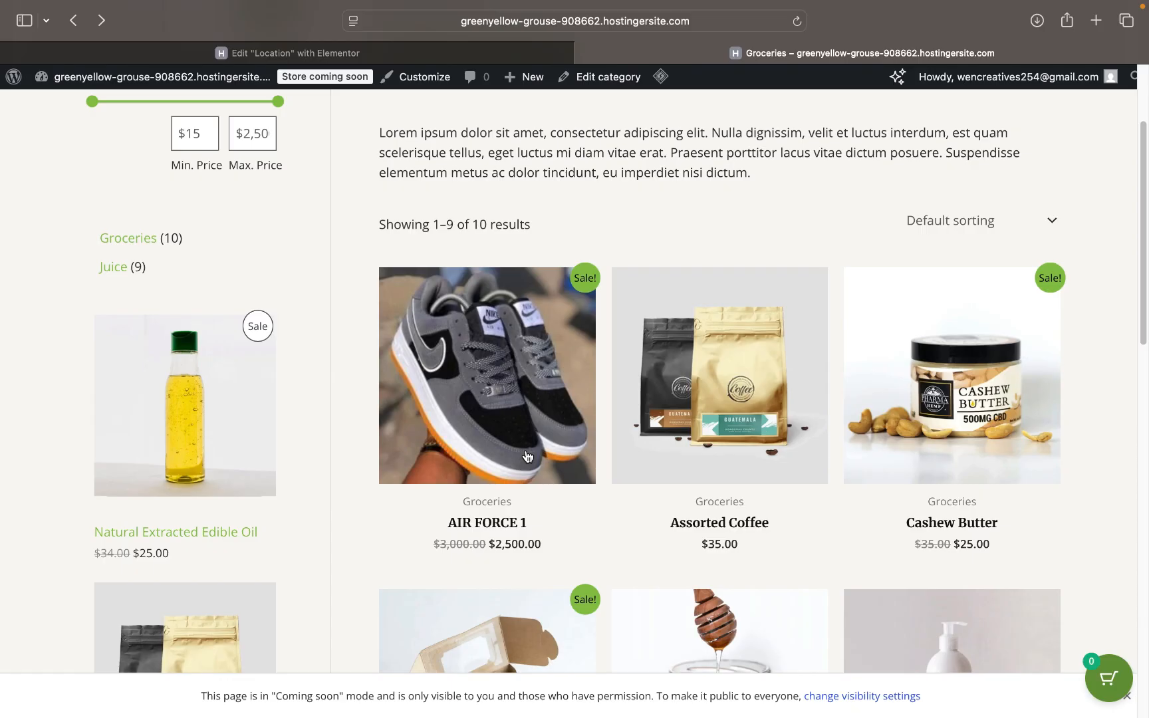
scroll(527, 456, down, 5)
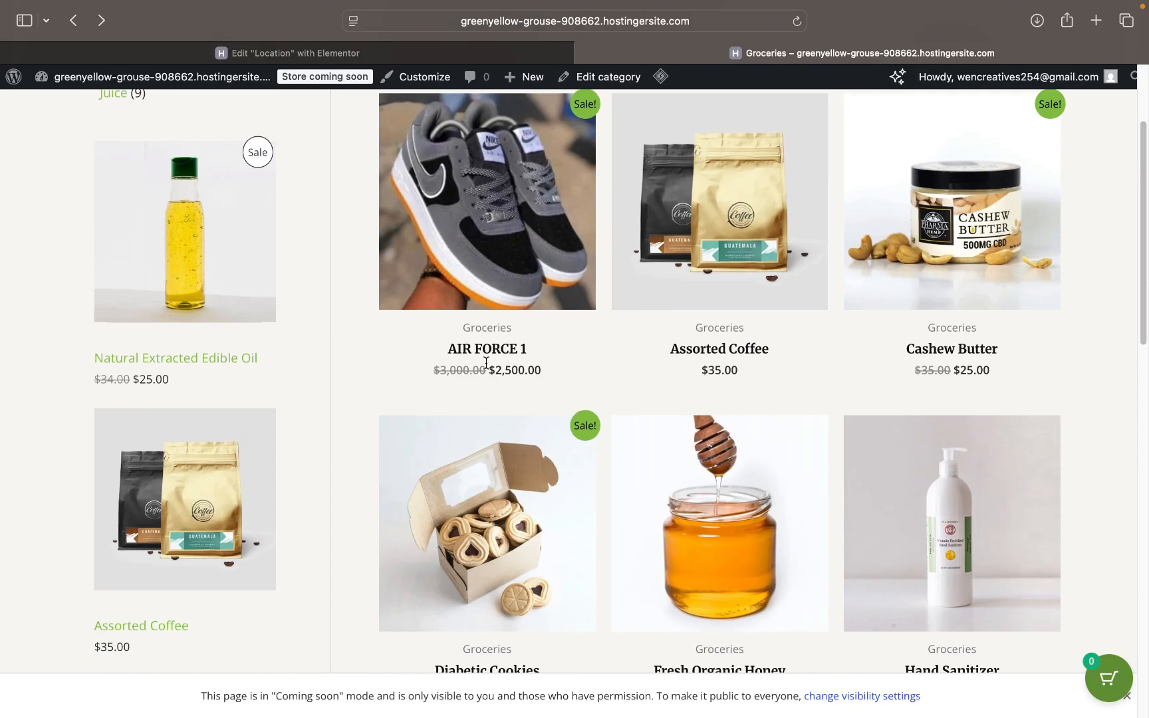
scroll(486, 363, up, 3)
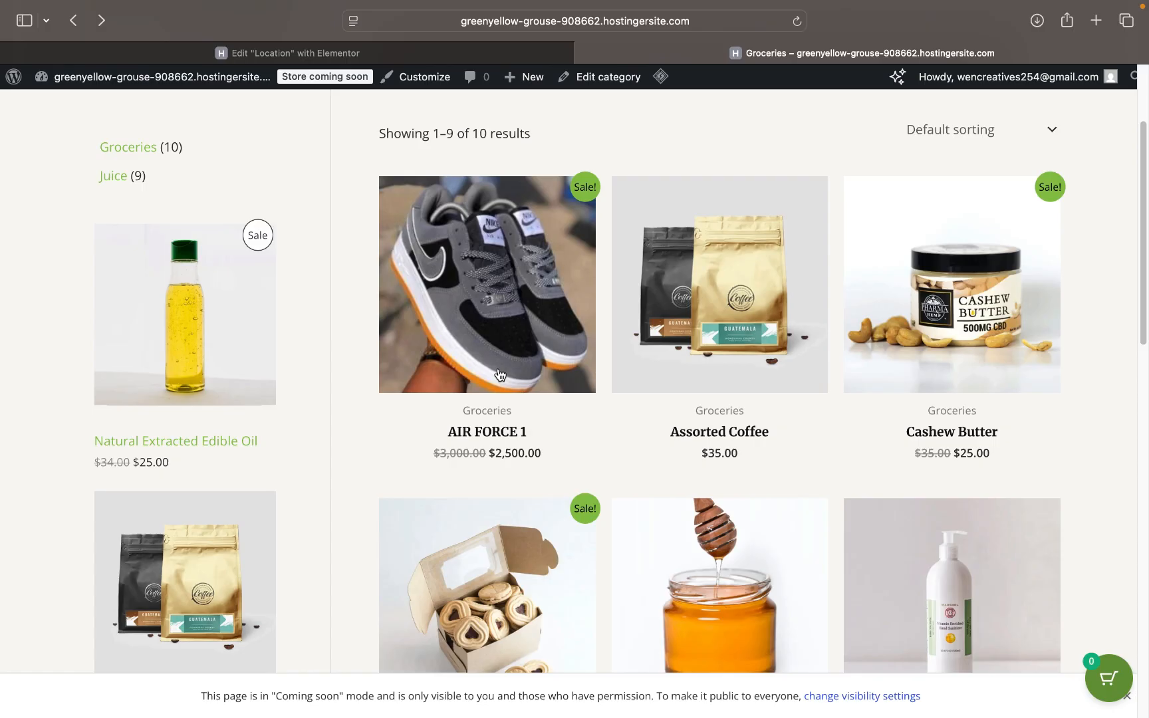
click(499, 374)
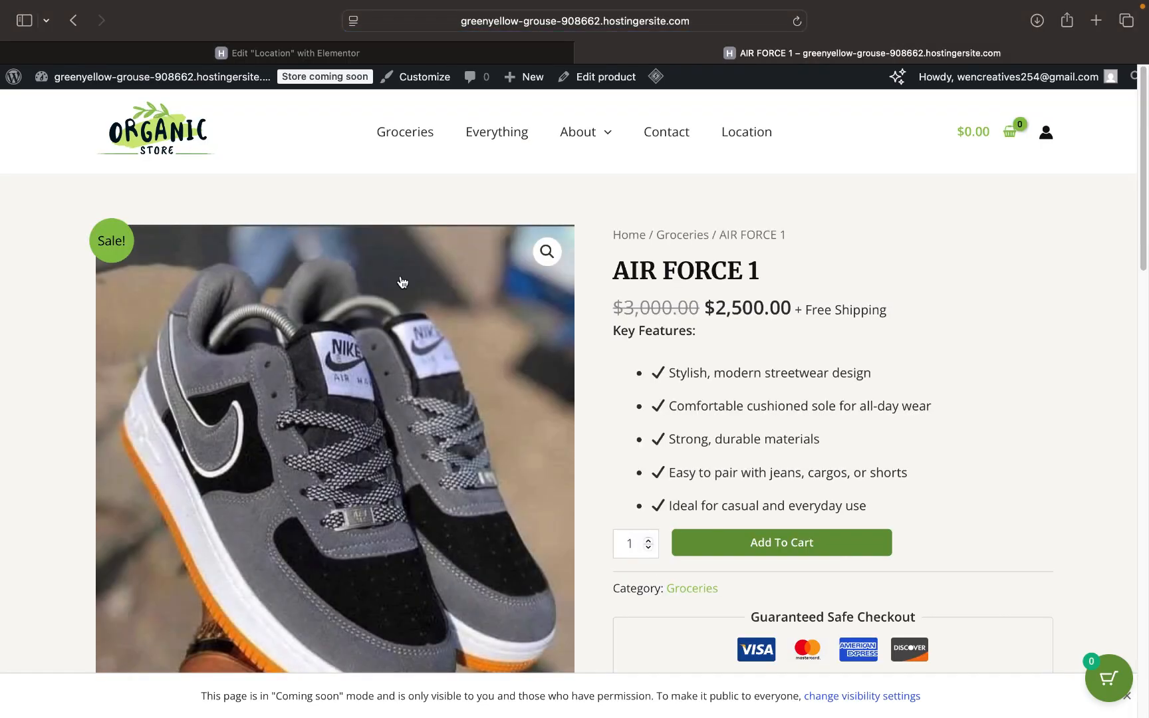
- Add one pair of AIR FORCE 1 to the cart and proceed to checkout at $2,500.00
scroll(409, 386, down, 3)
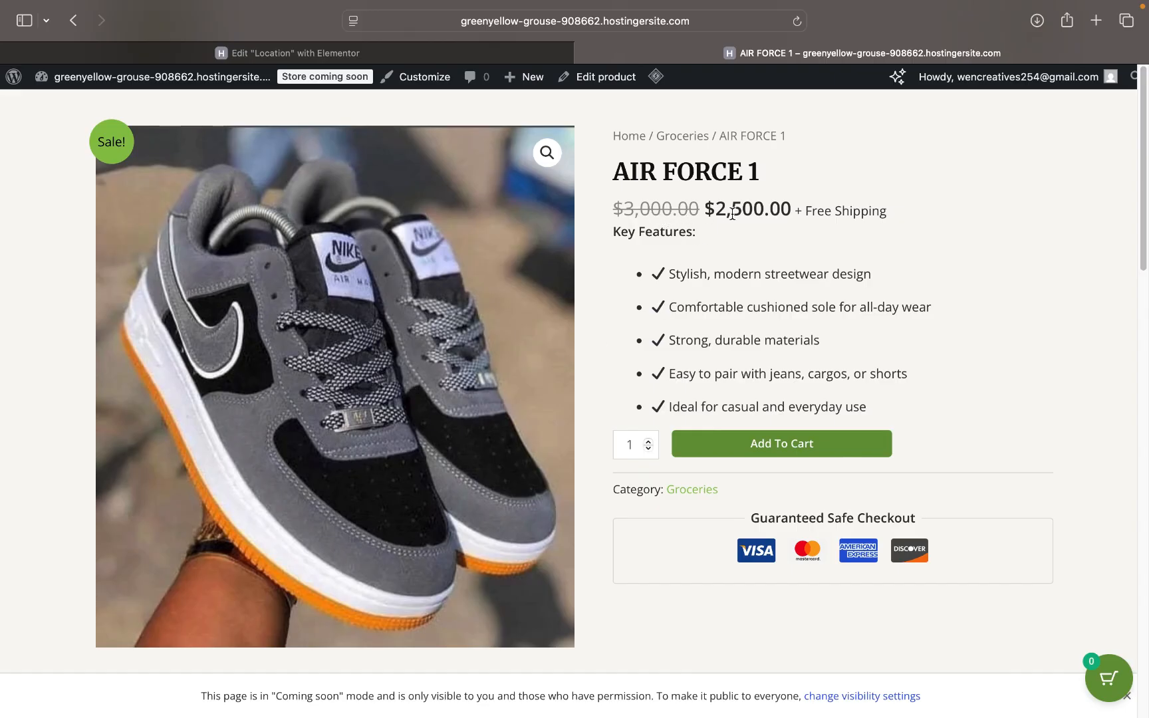
scroll(768, 261, down, 1)
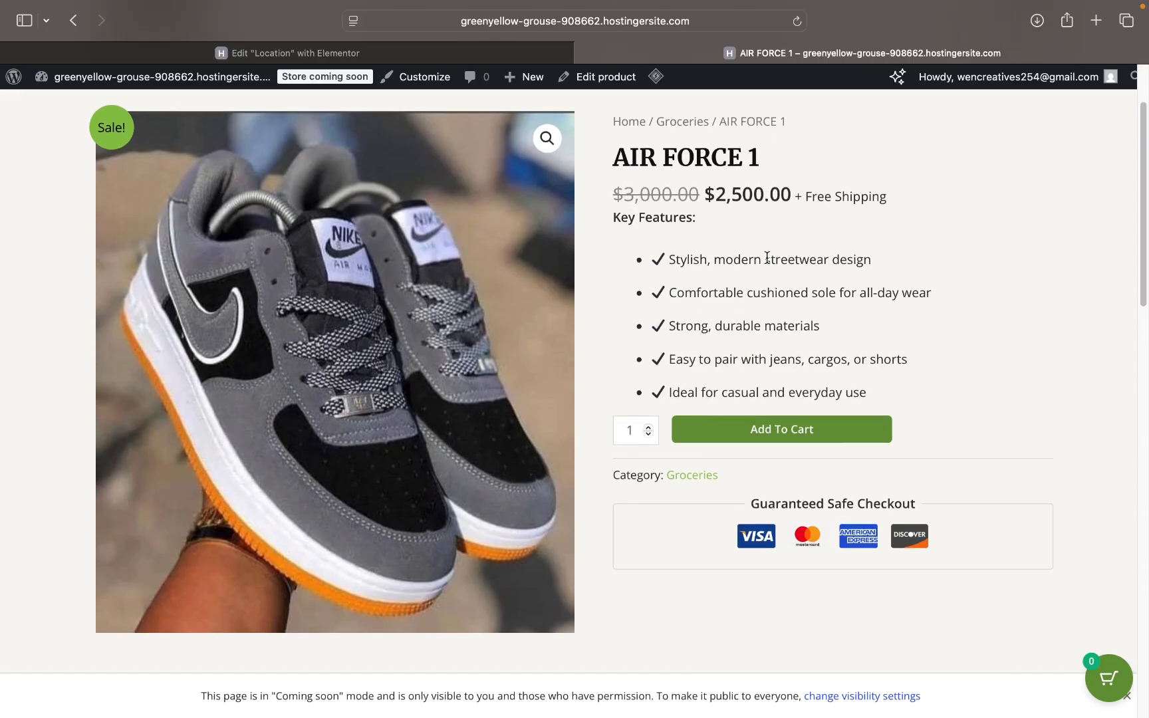
click(747, 431)
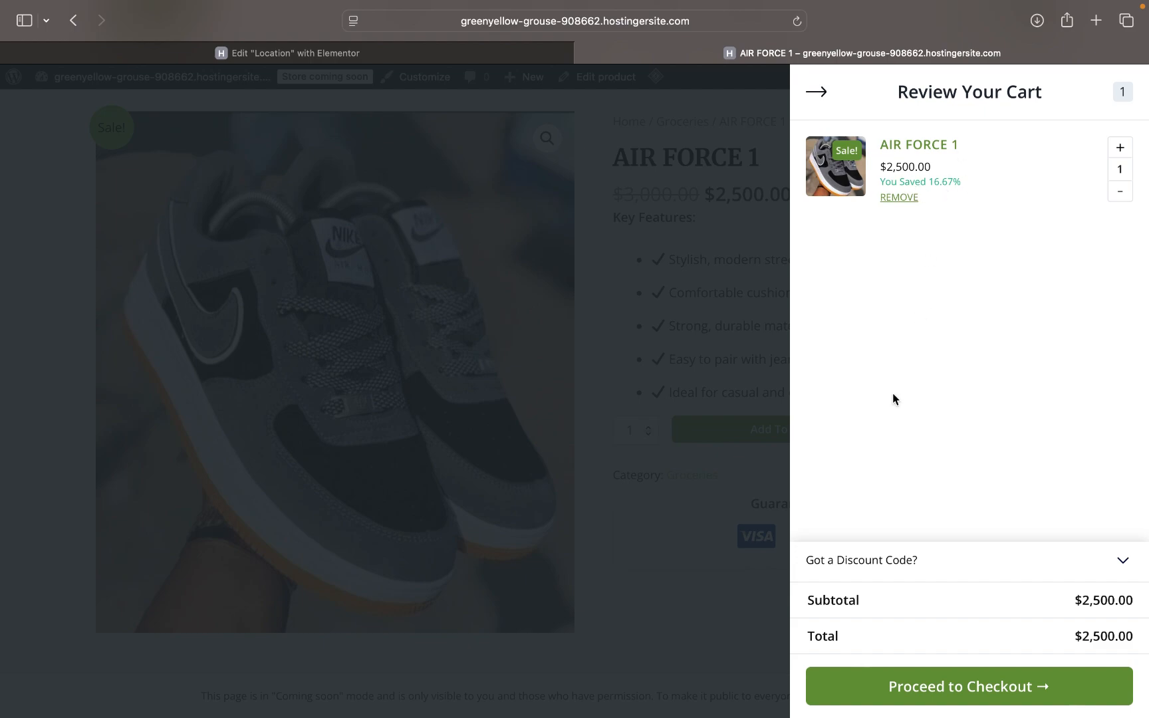
click(945, 693)
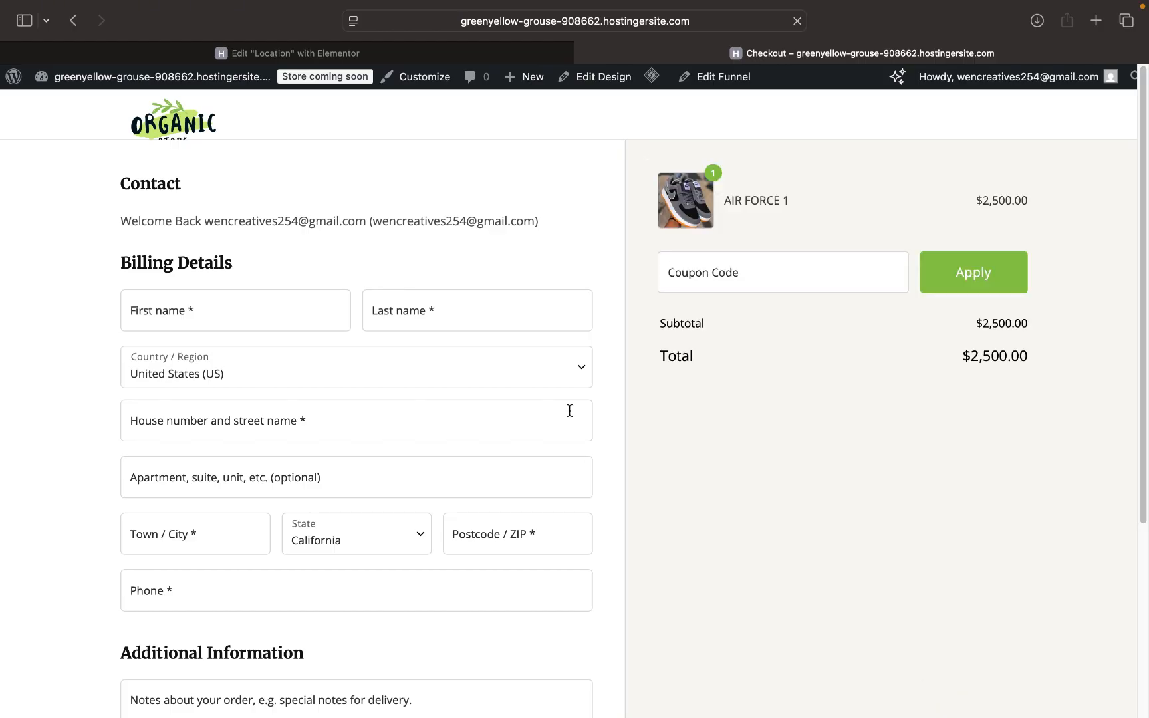
- Scroll the checkout to the Payment section, which shows no available payment methods
scroll(488, 395, down, 5)
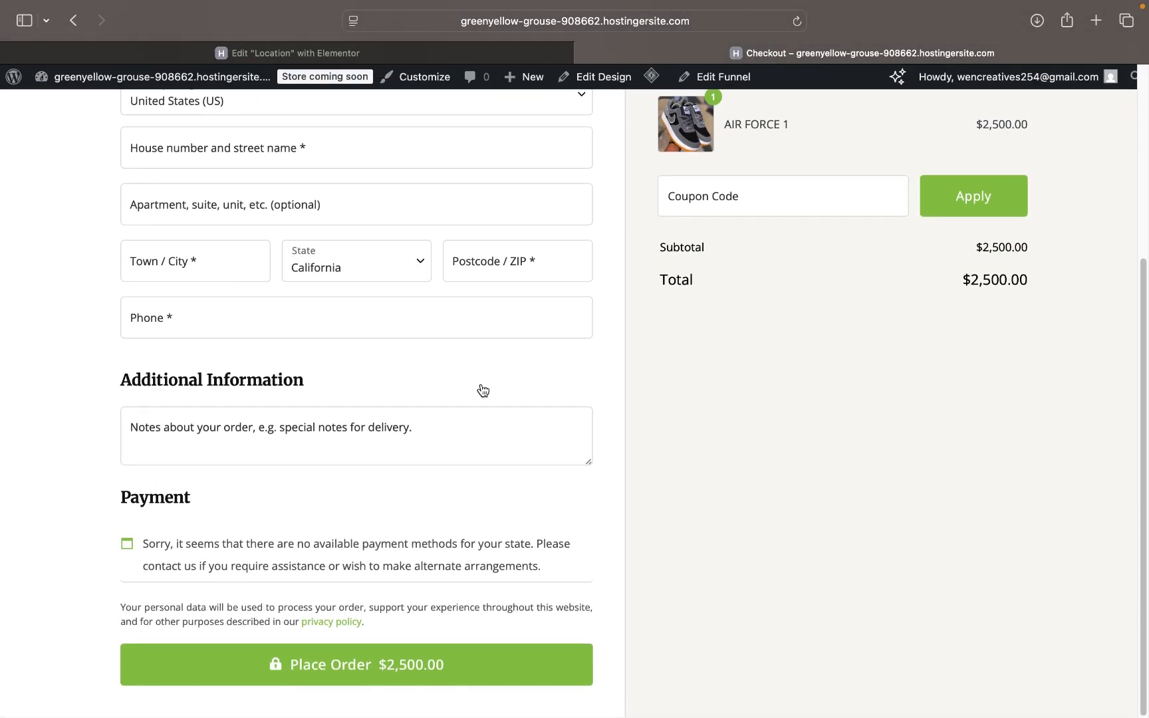
scroll(483, 391, up, 5)
- Enter the customer's first and last name on the billing form
click(271, 301)
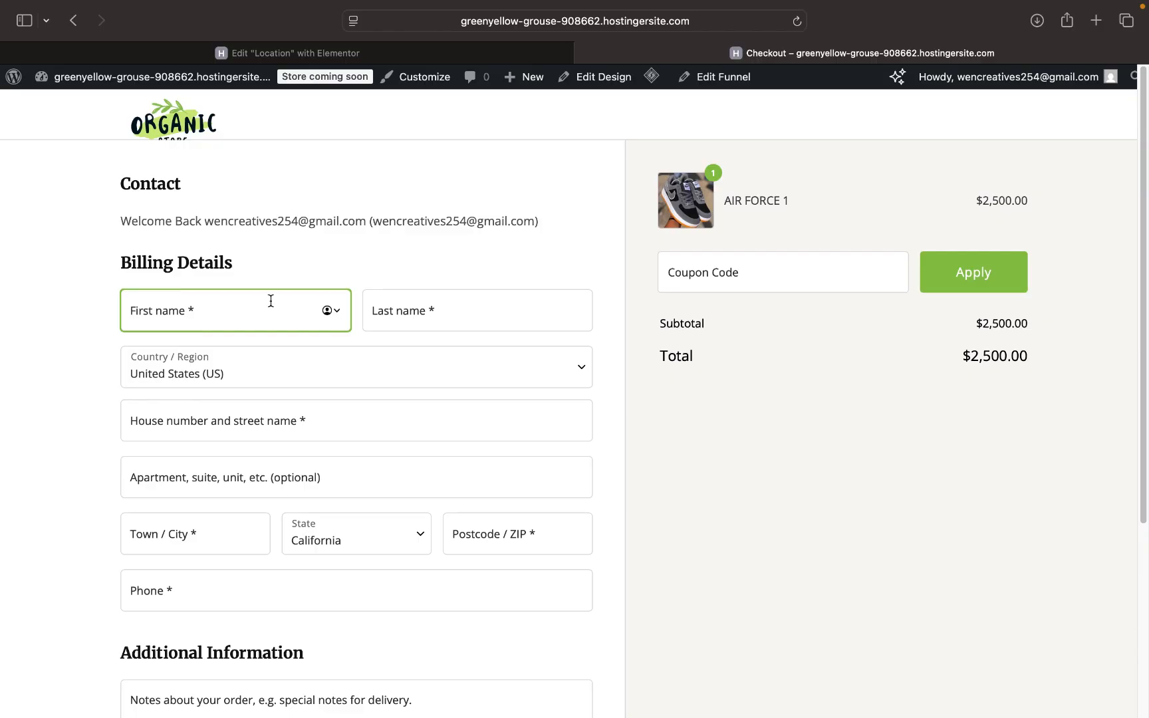
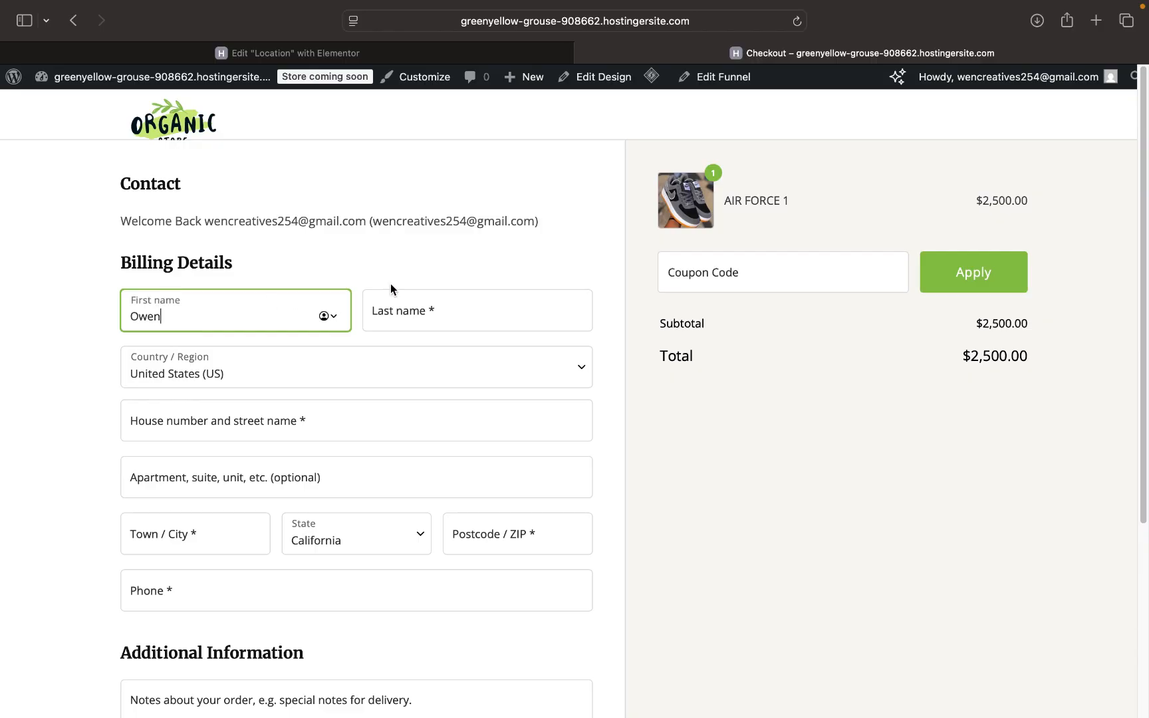
click(413, 316)
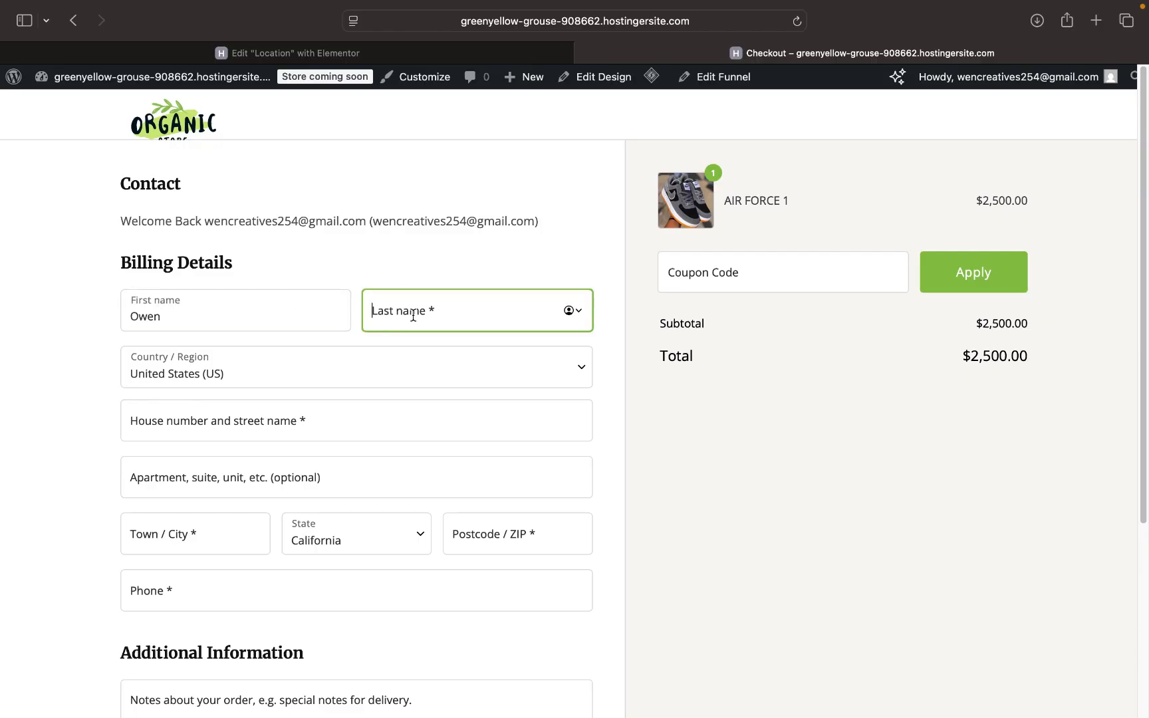
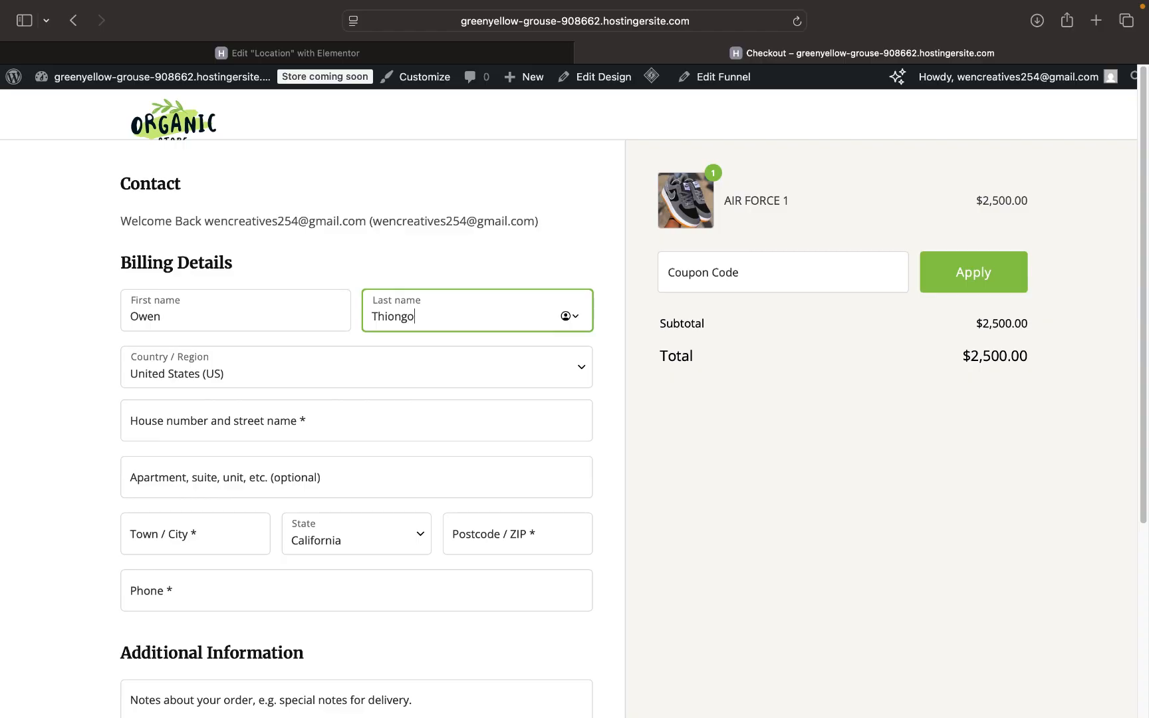
- Set both the street address and the Town / City to Nakuru
scroll(302, 389, down, 3)
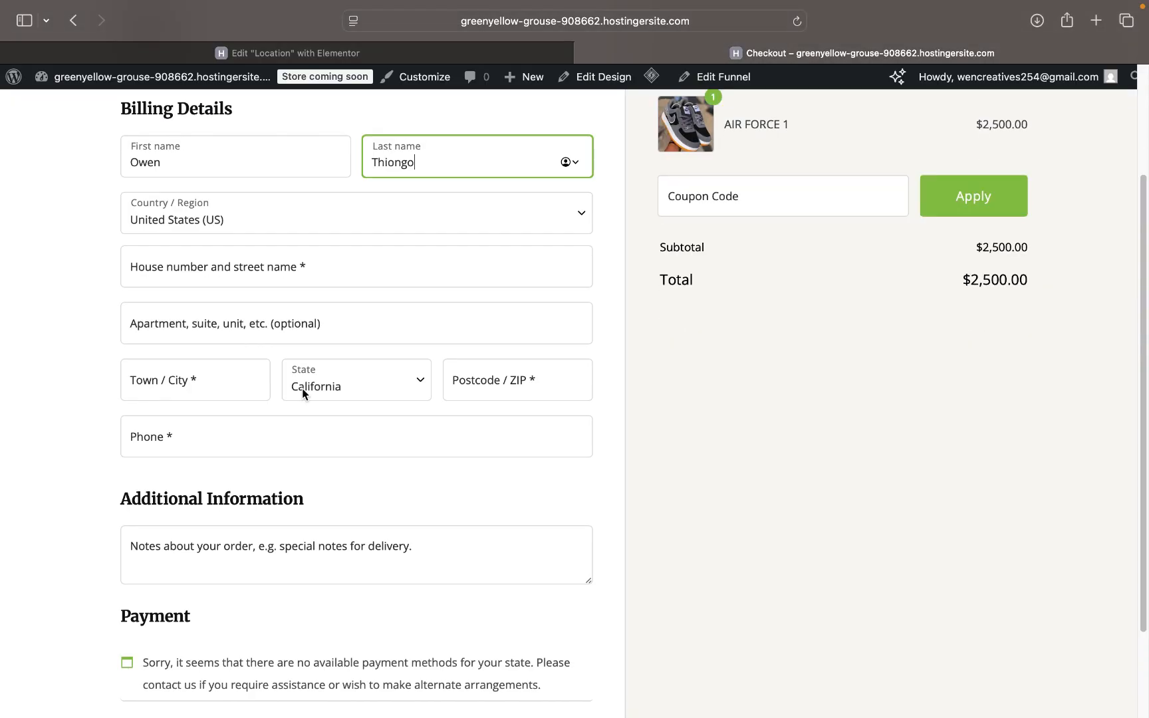
click(297, 271)
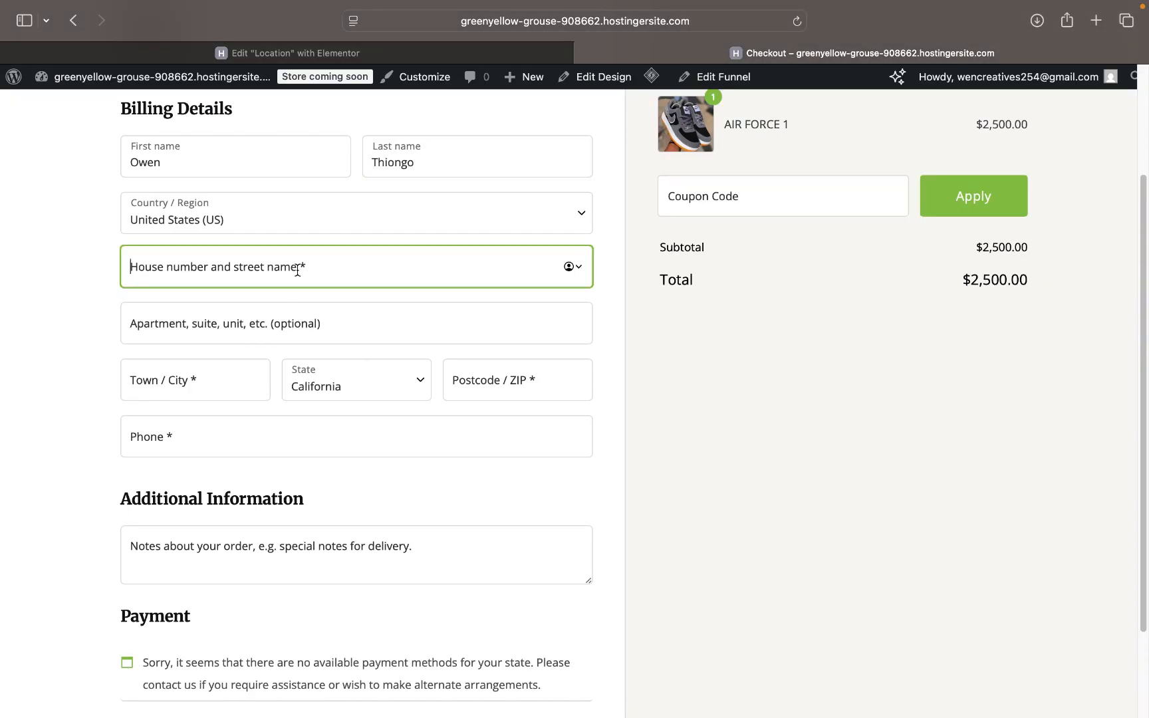
scroll(301, 279, down, 1)
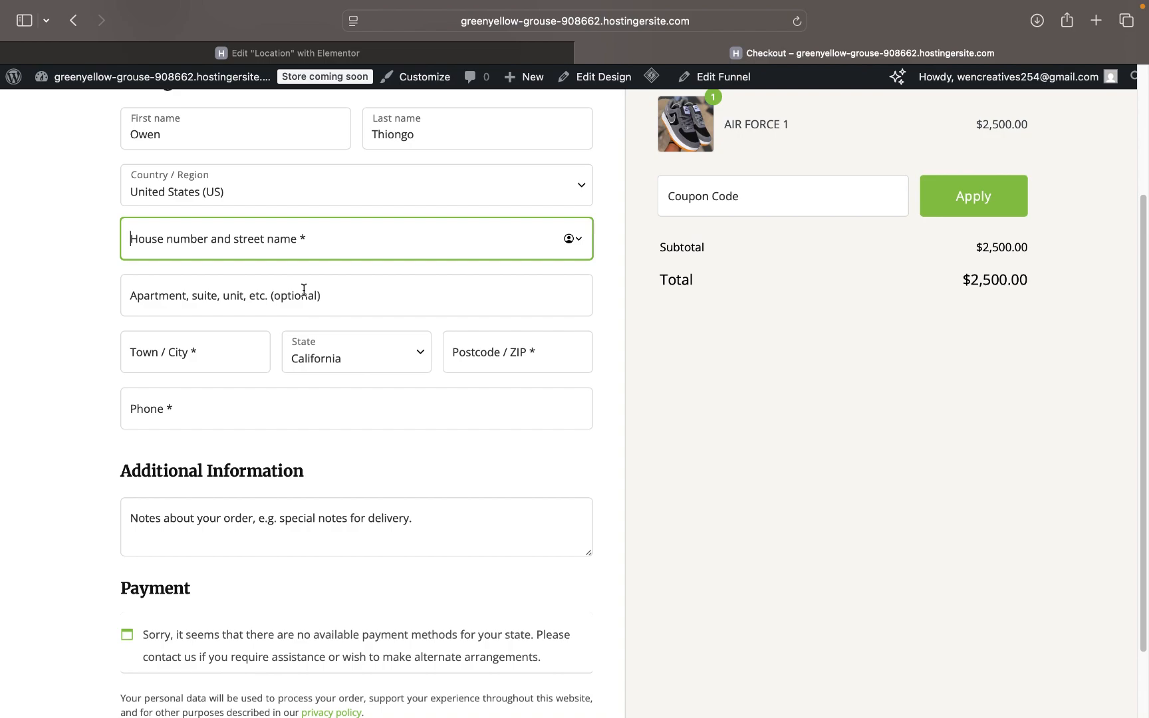
text(1)
key(BackSpace)
text(N)
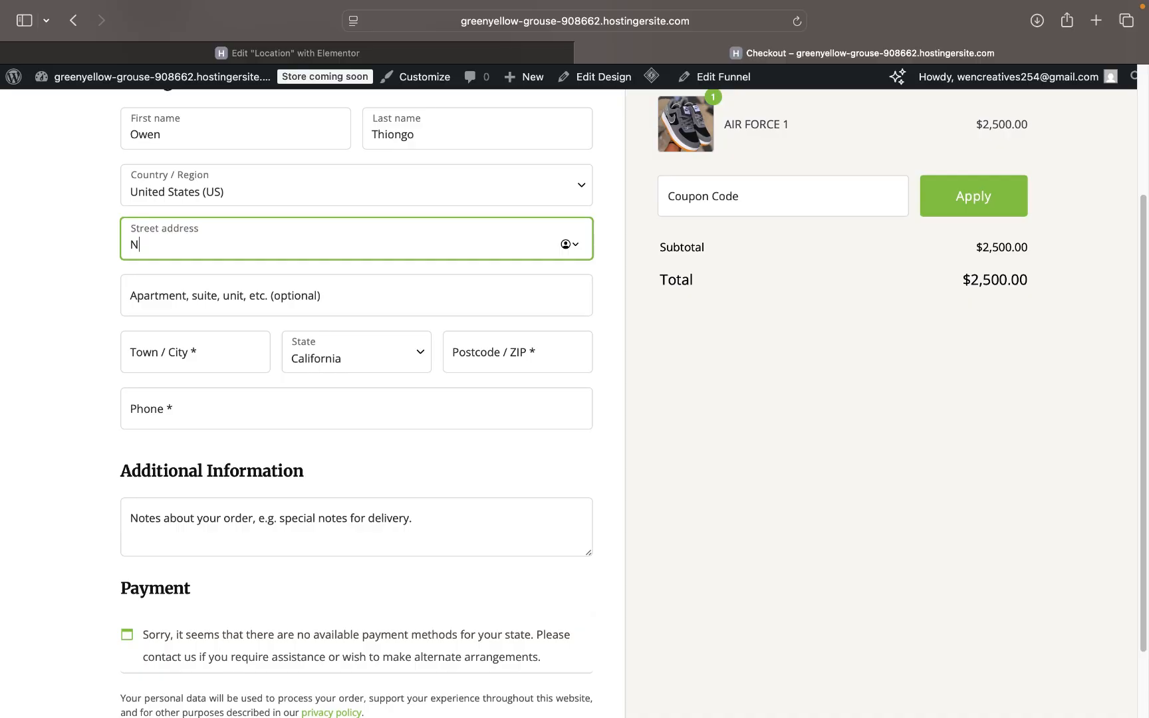
text(akuru)
click(224, 303)
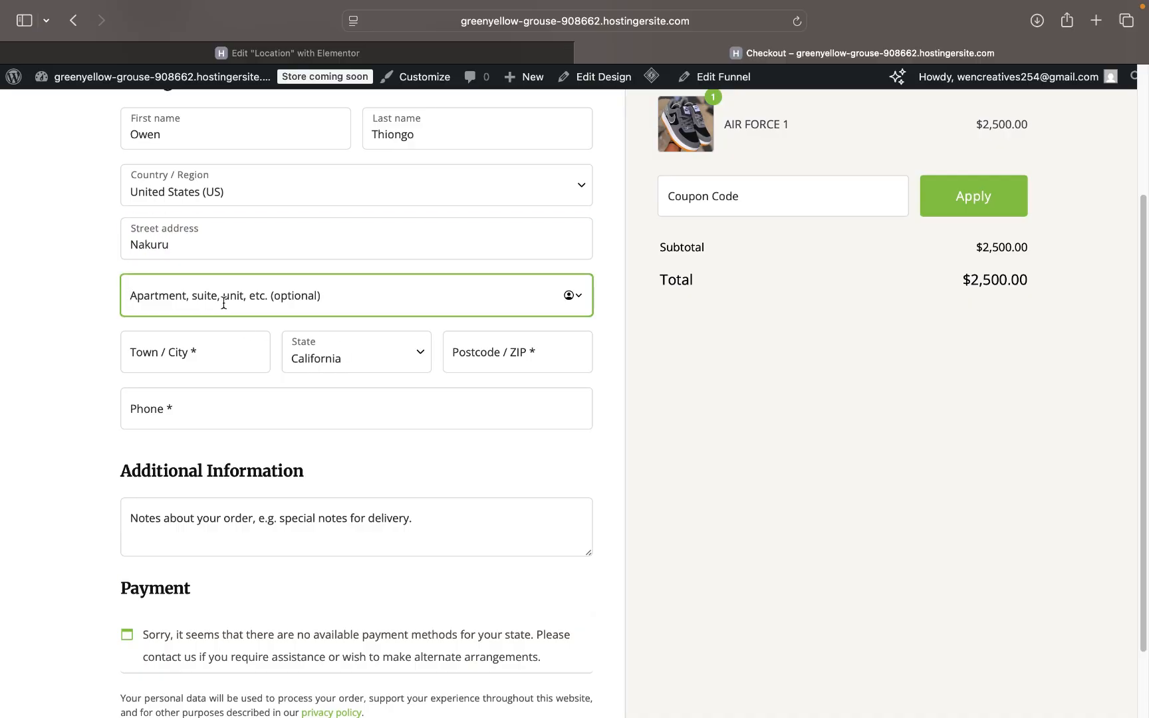
scroll(223, 303, up, 2)
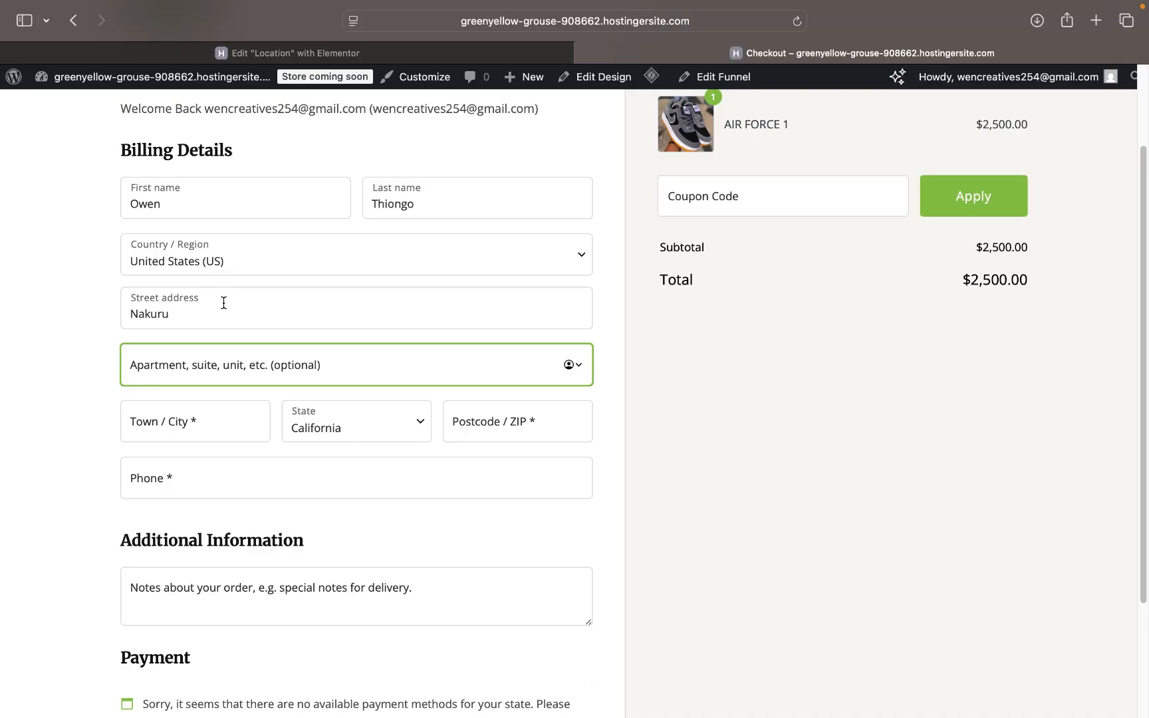
scroll(223, 305, down, 1)
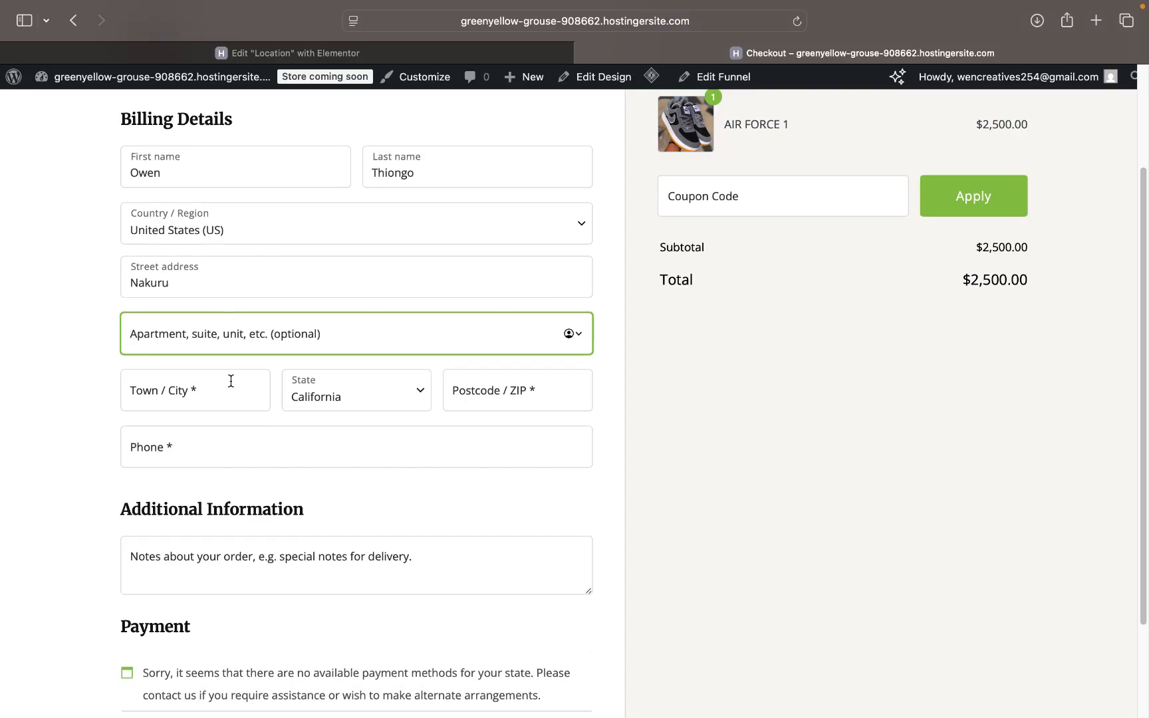
click(206, 392)
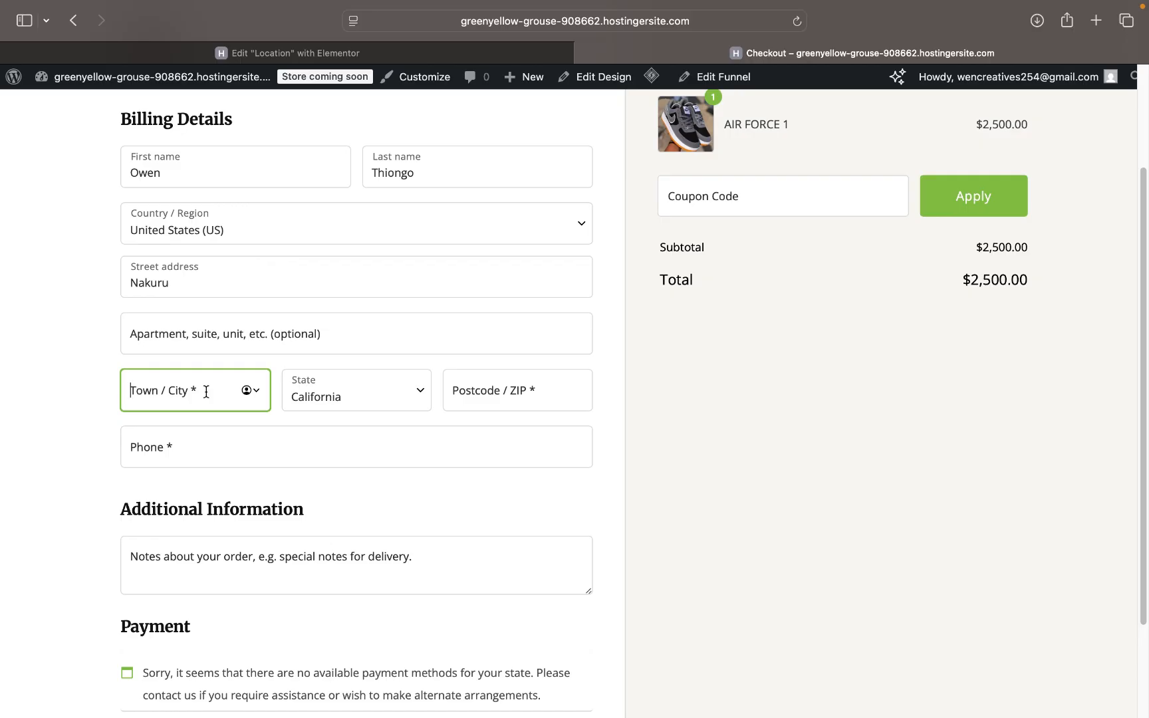
text(Nak)
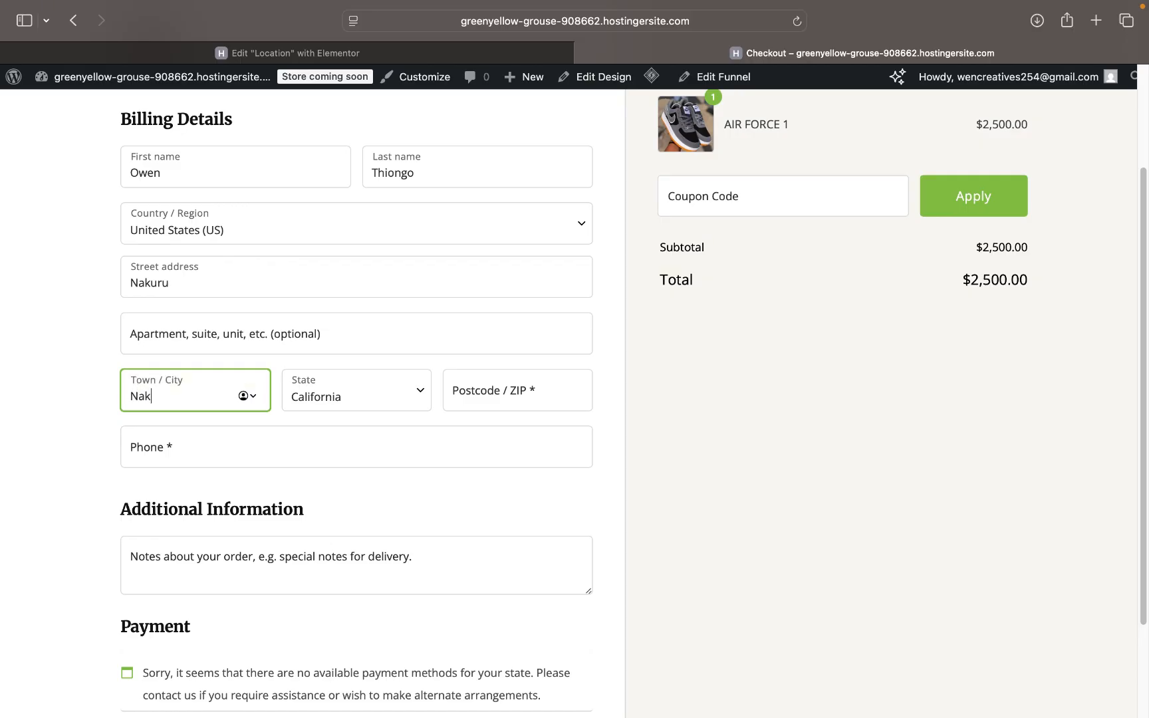
text(uru)
- Search the State dropdown for 'na'
click(369, 404)
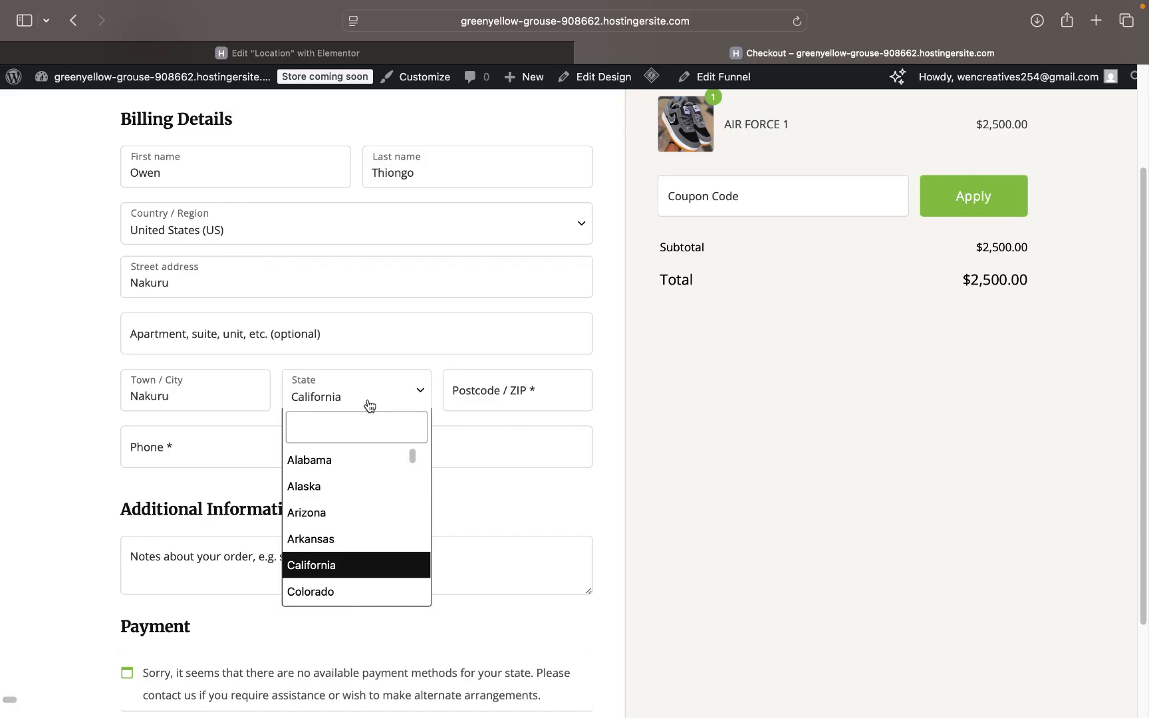
click(360, 431)
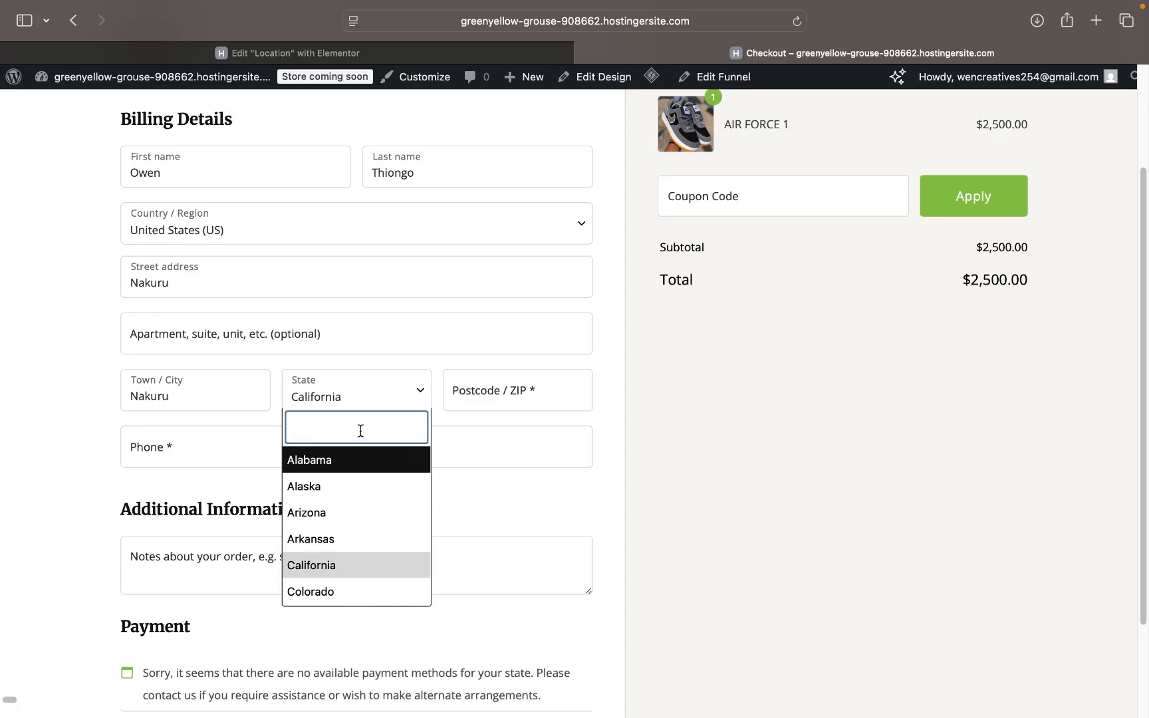
text(na)
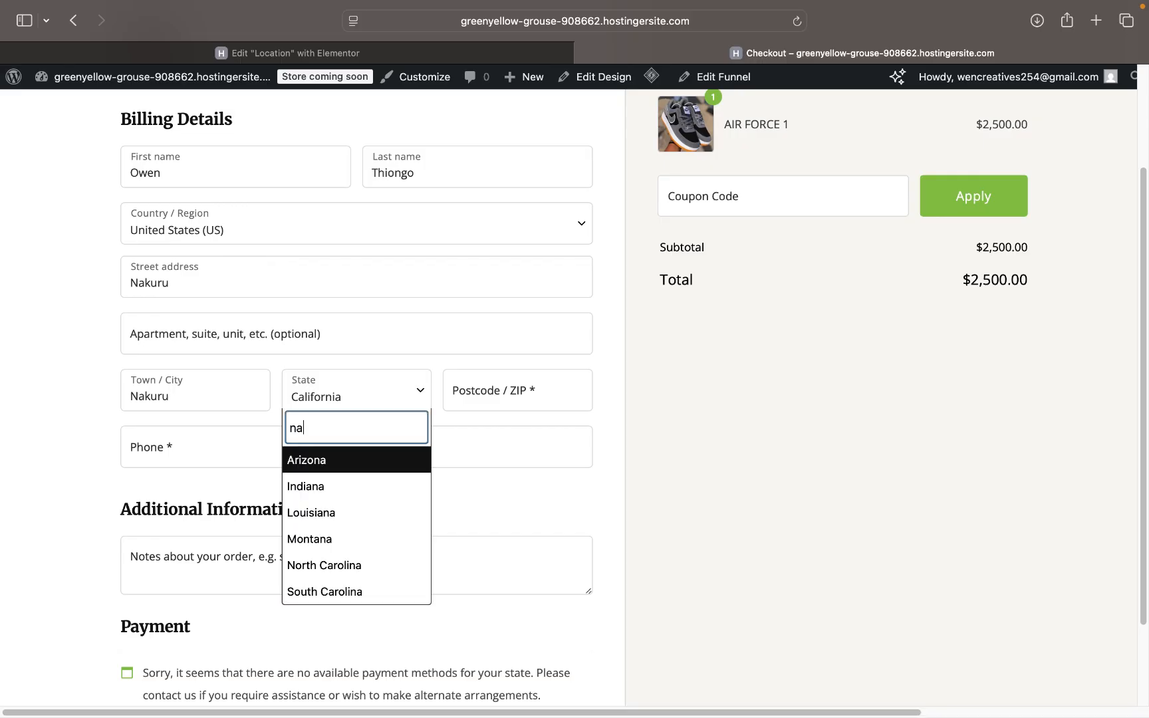
key(BackSpace)
- Set the billing Country/Region to Kenya
text(aki)
click(352, 232)
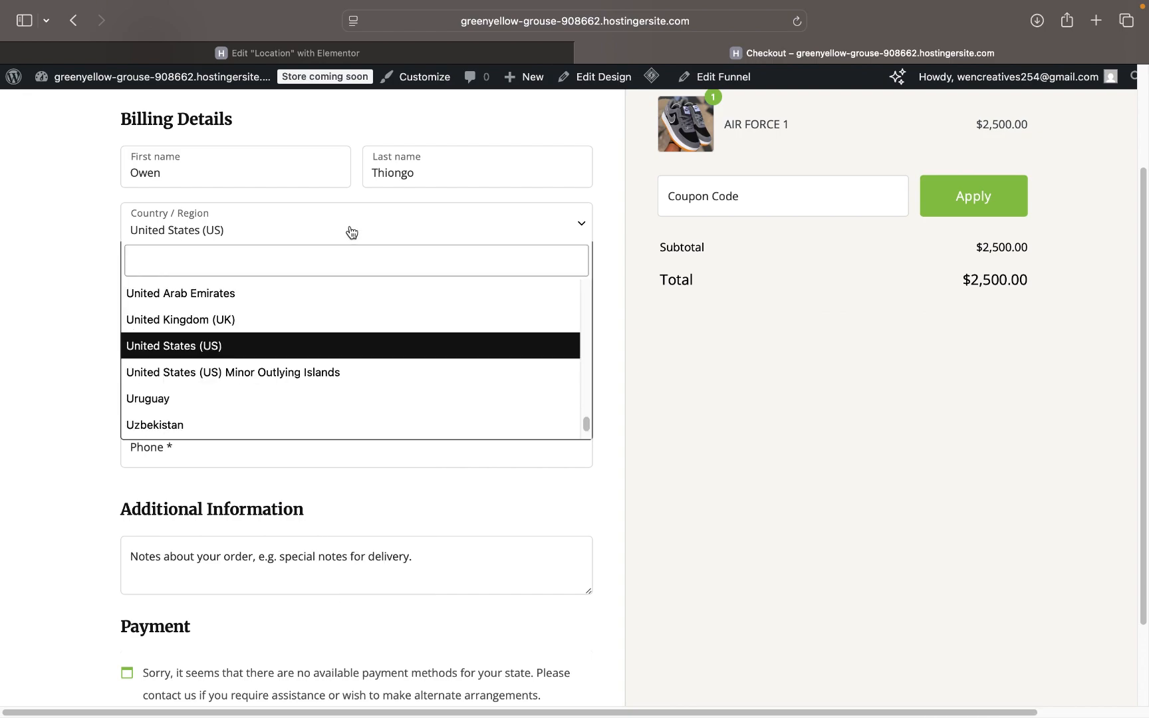
click(310, 259)
text(kenya)
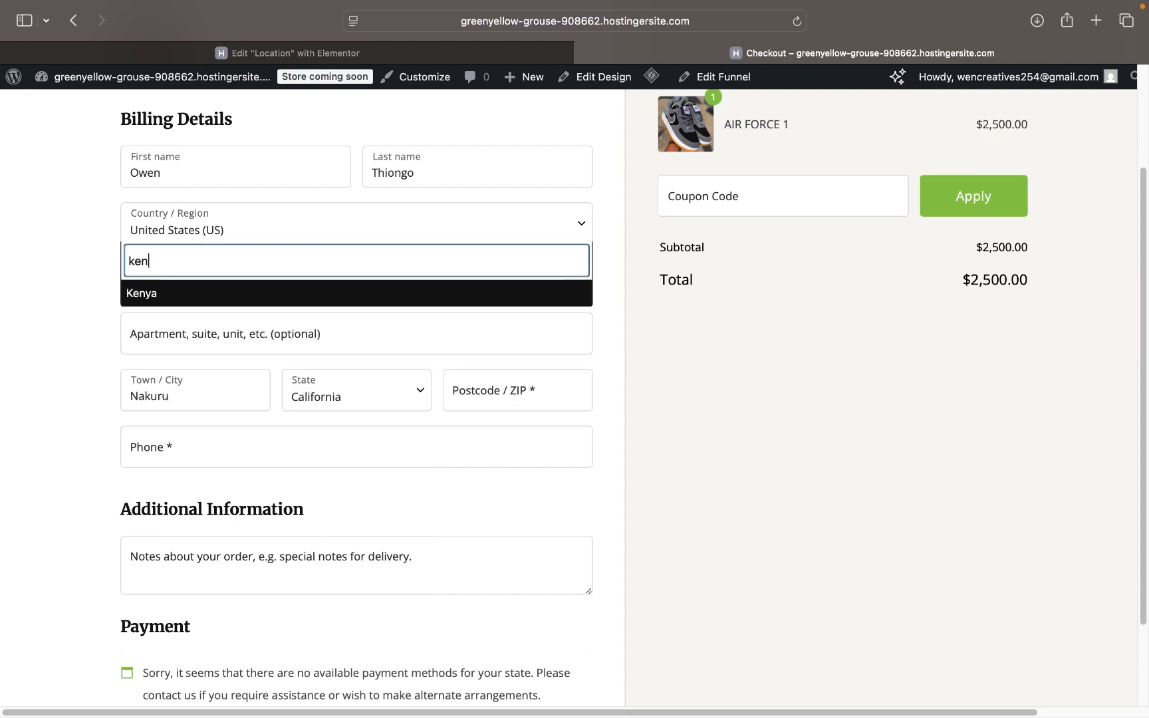
click(219, 300)
- Choose Nakuru as the county and enter postcode 20100
click(399, 397)
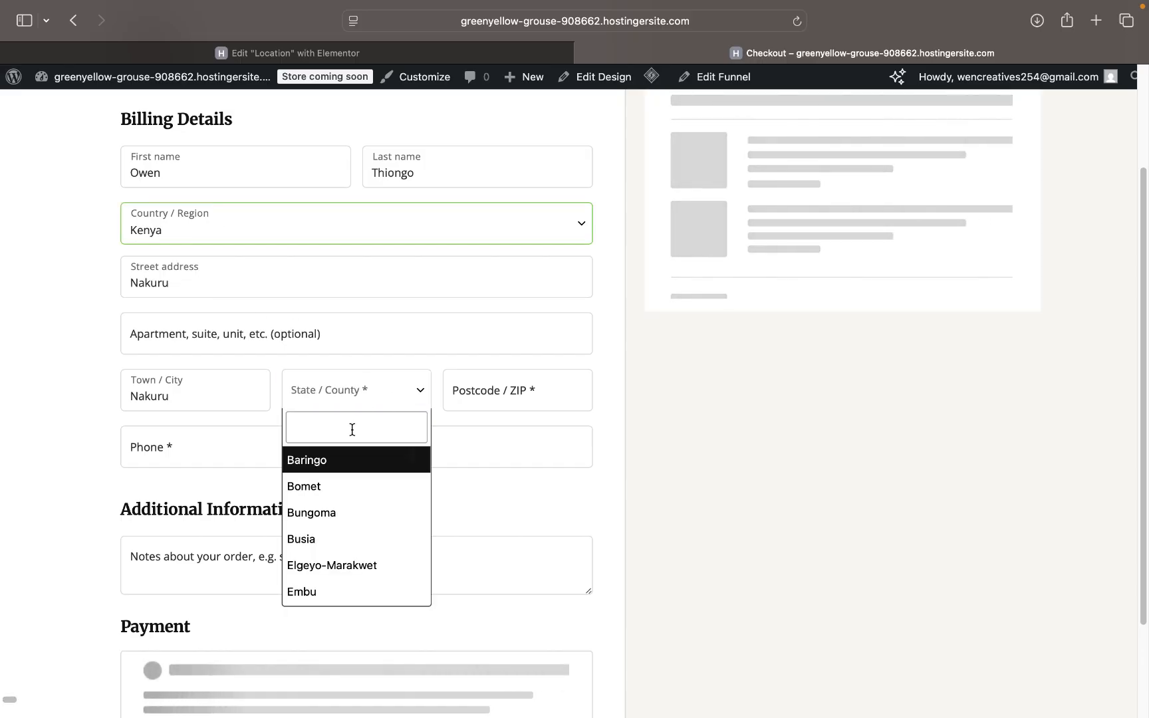
text(nakuru)
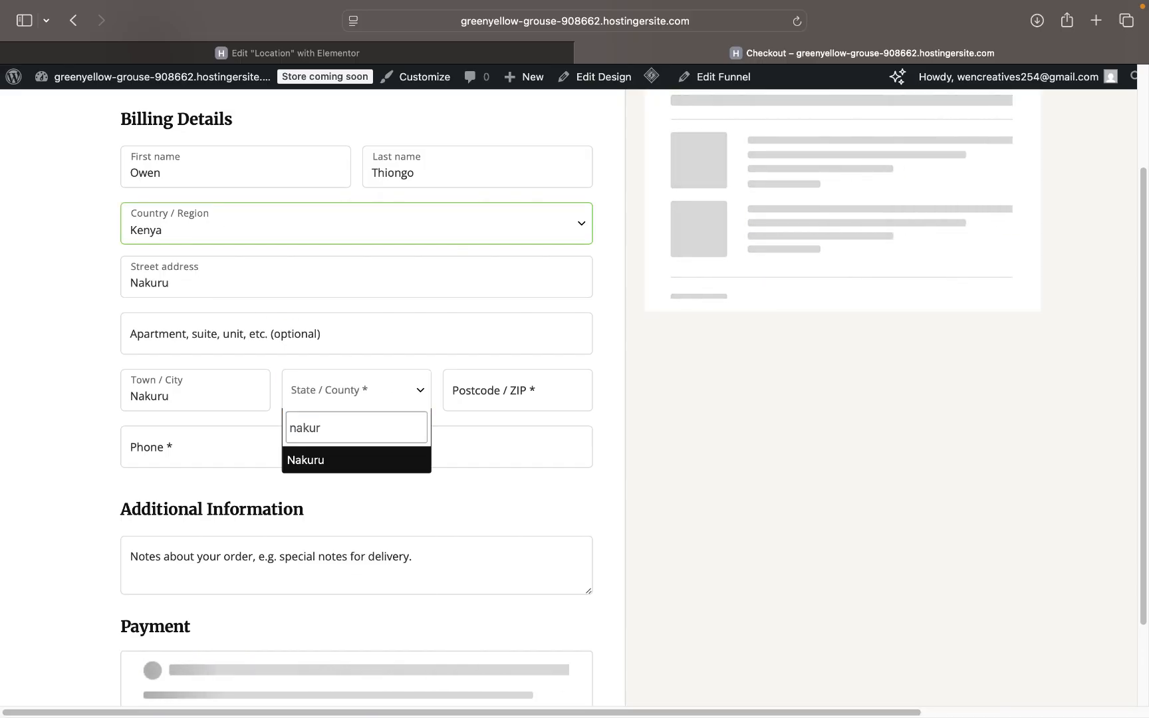
click(376, 460)
click(509, 403)
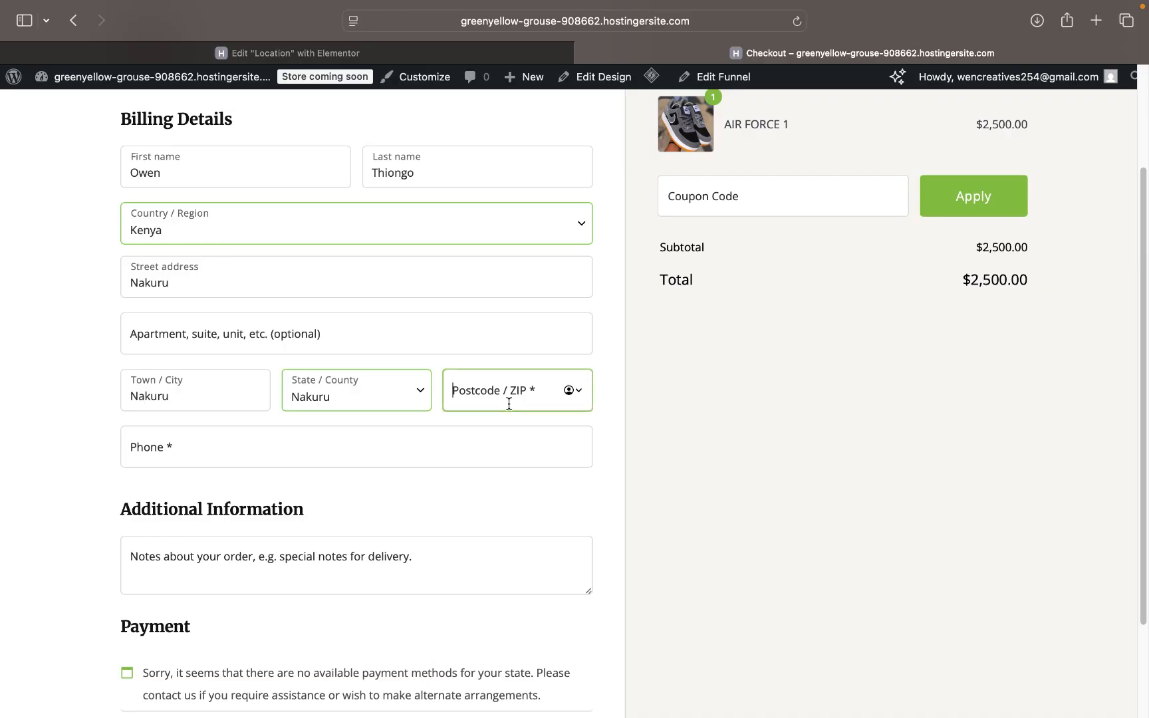
text(20101)
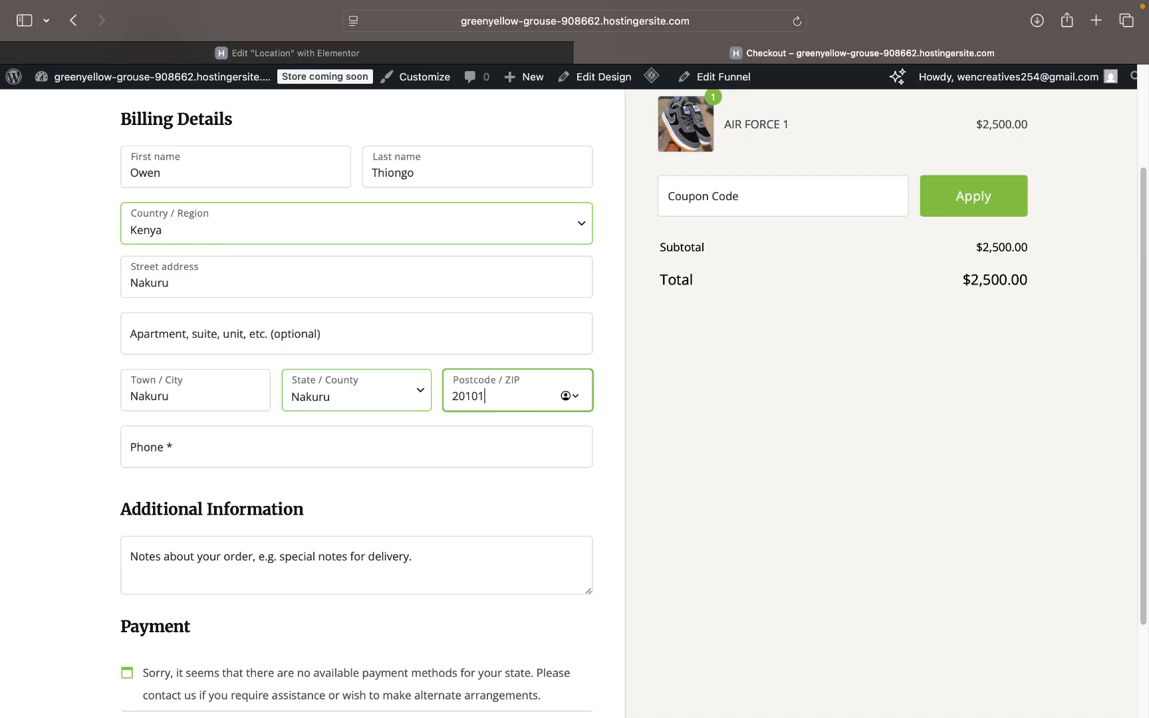
key(BackSpace)
text(00)
- Review the checkout form, glance at the Location page's Elementor editor, then return to checkout
scroll(502, 454, down, 3)
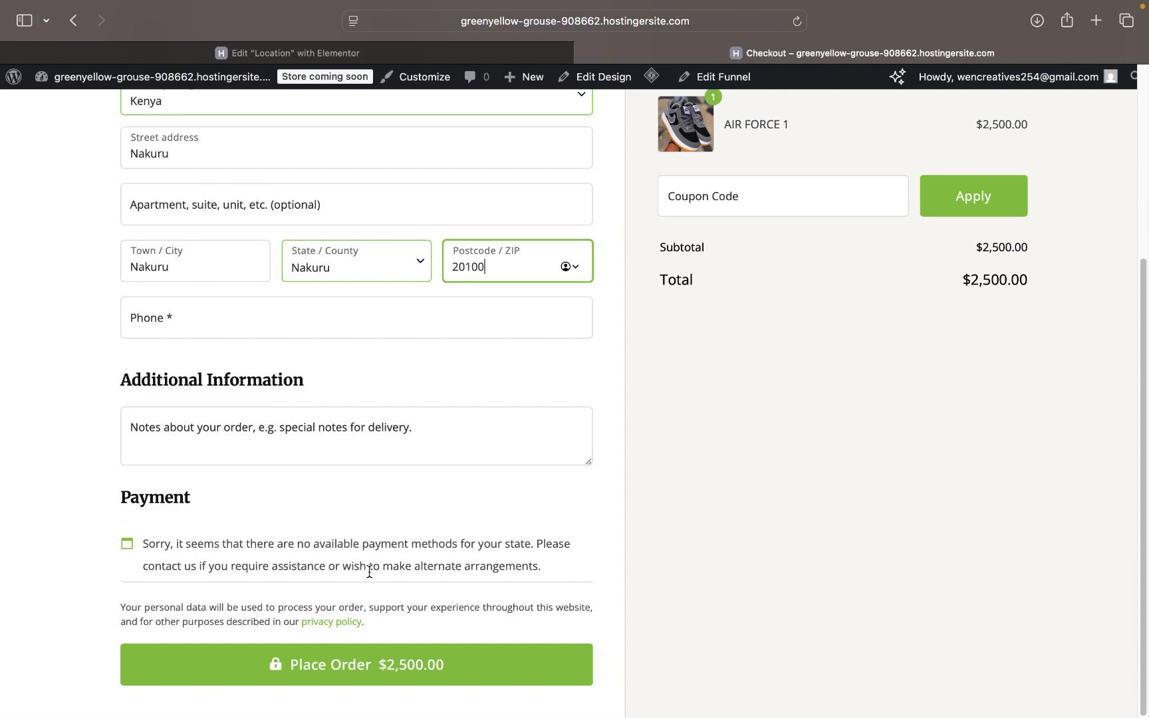
scroll(362, 571, up, 1)
scroll(370, 572, down, 1)
scroll(266, 383, up, 5)
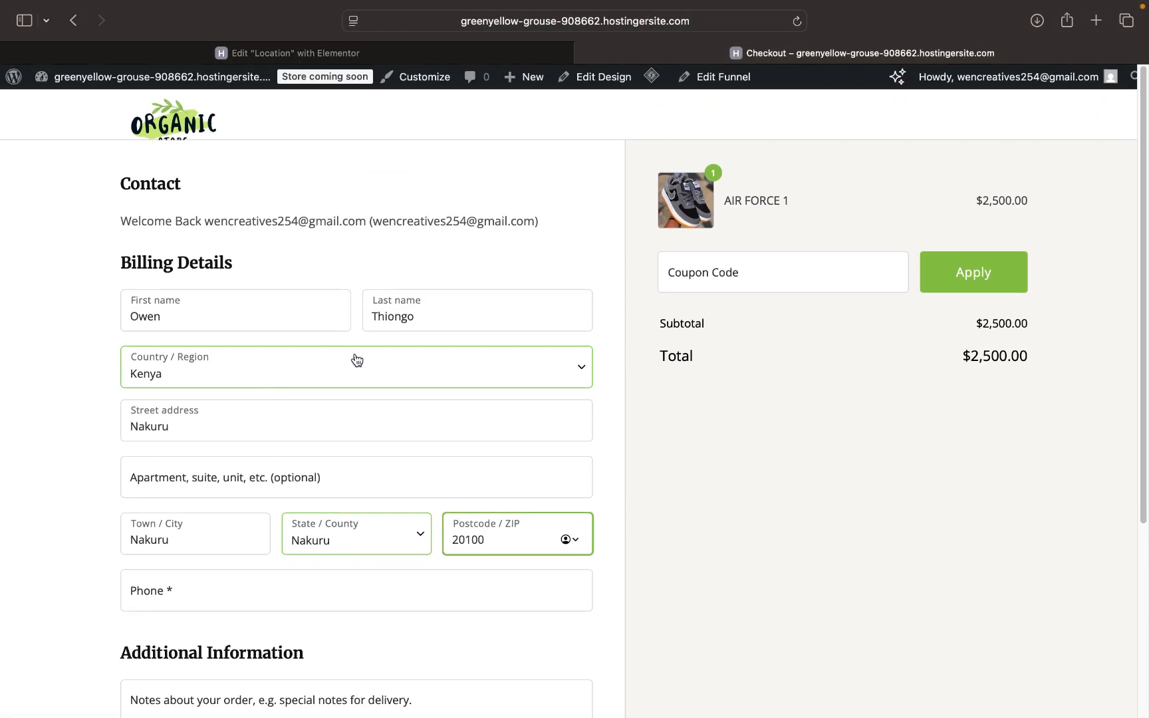
scroll(602, 364, down, 2)
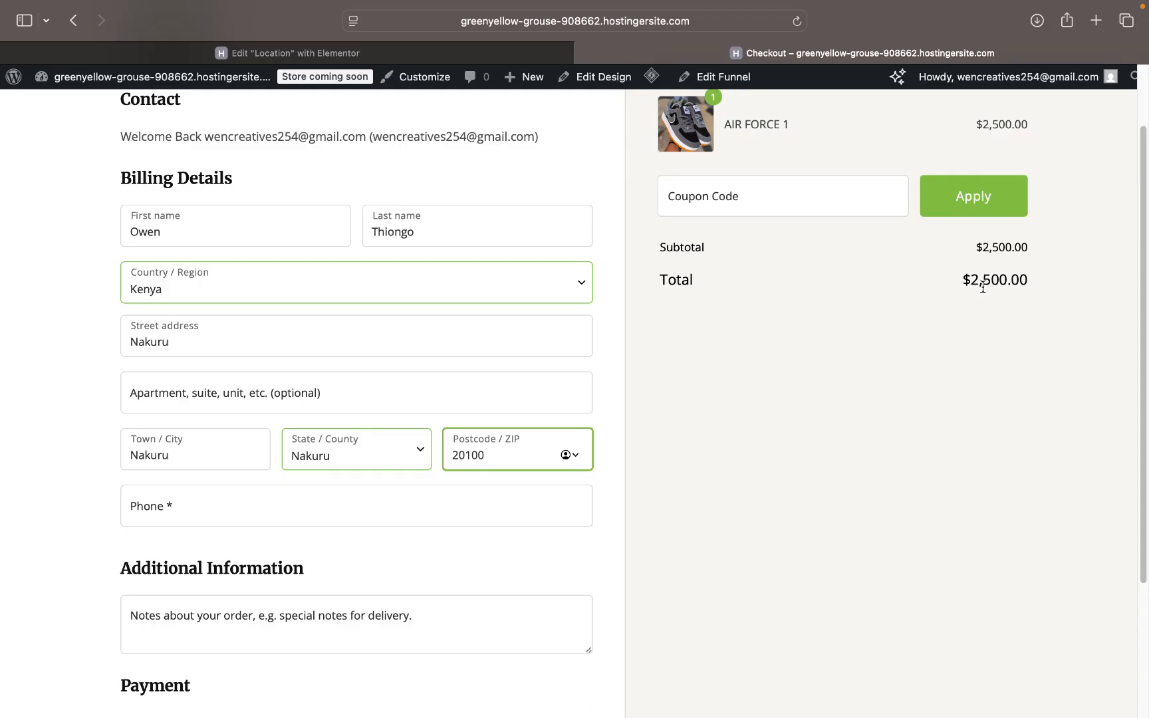
scroll(861, 333, up, 2)
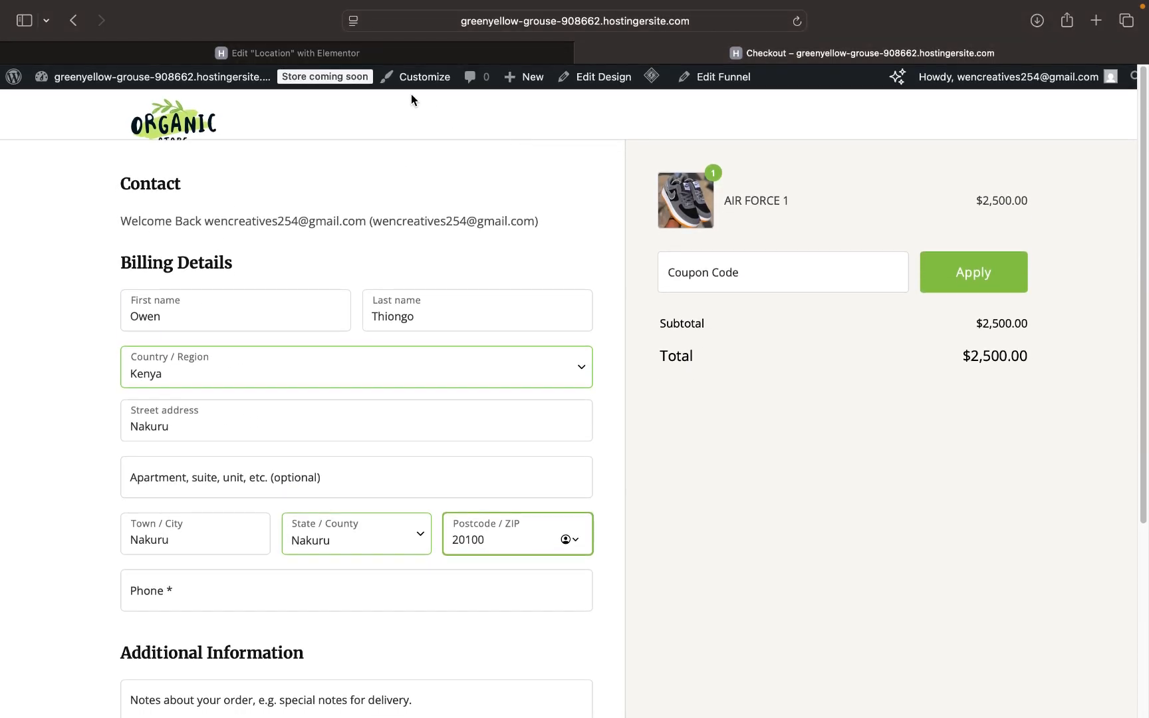
click(347, 55)
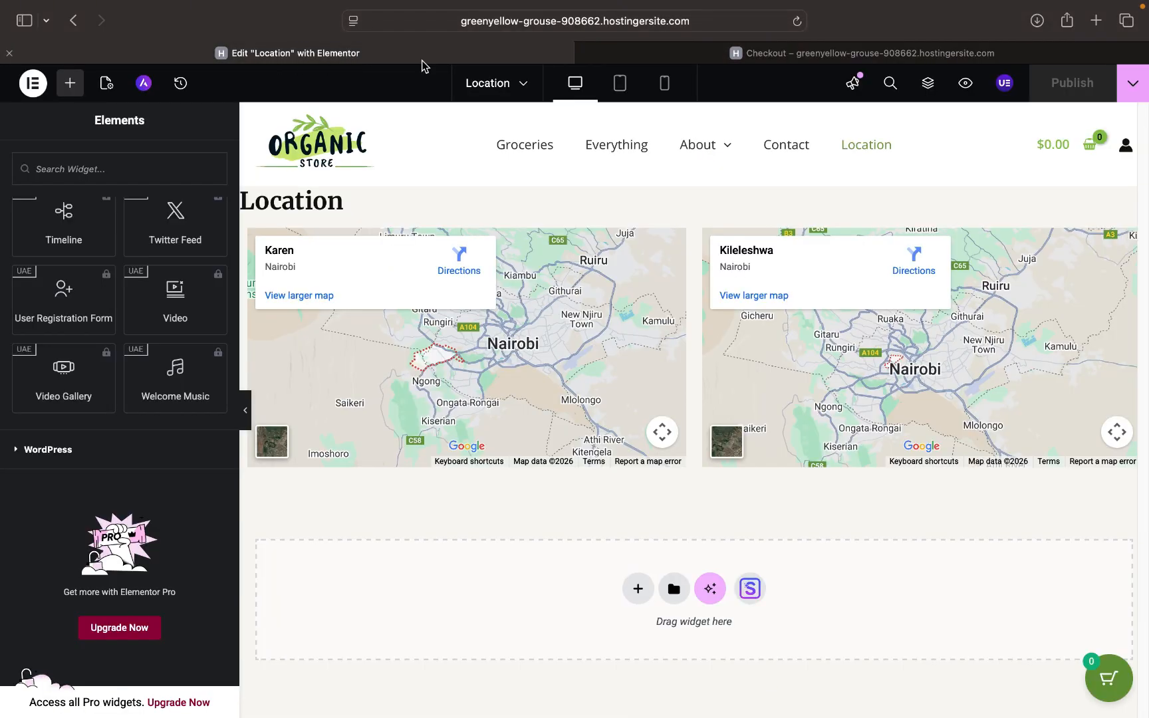
click(724, 54)
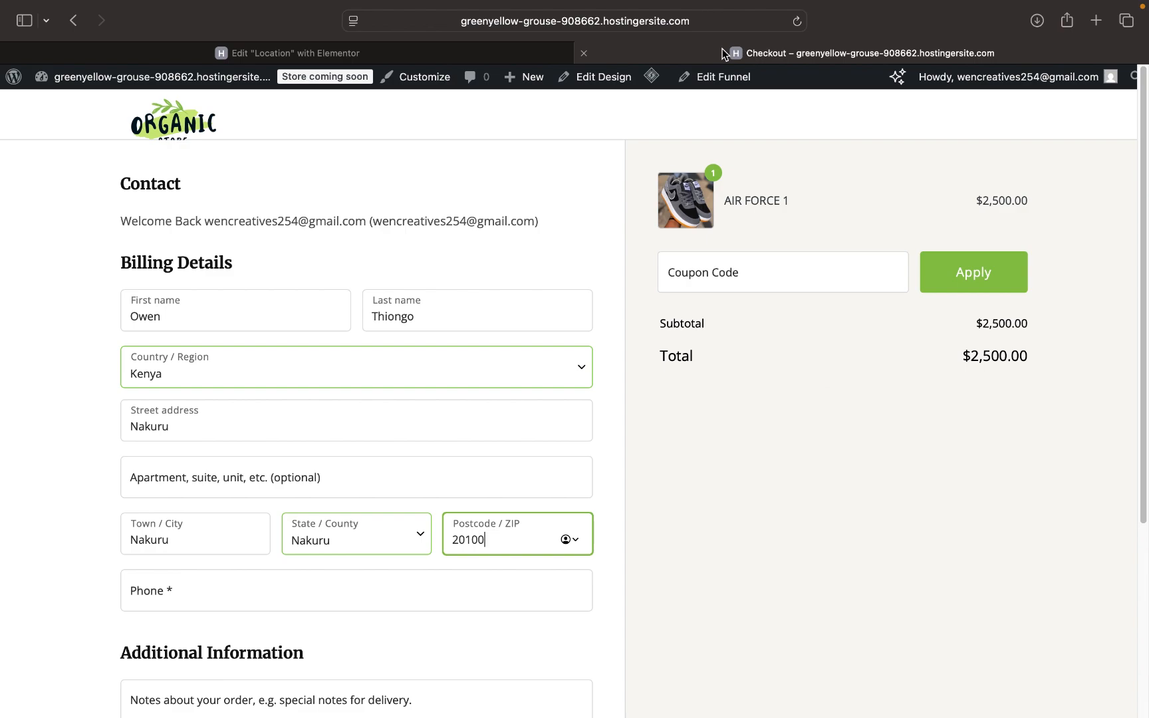
- Duplicate the checkout tab, move the copy to the end, and return to the original
right_click(723, 50)
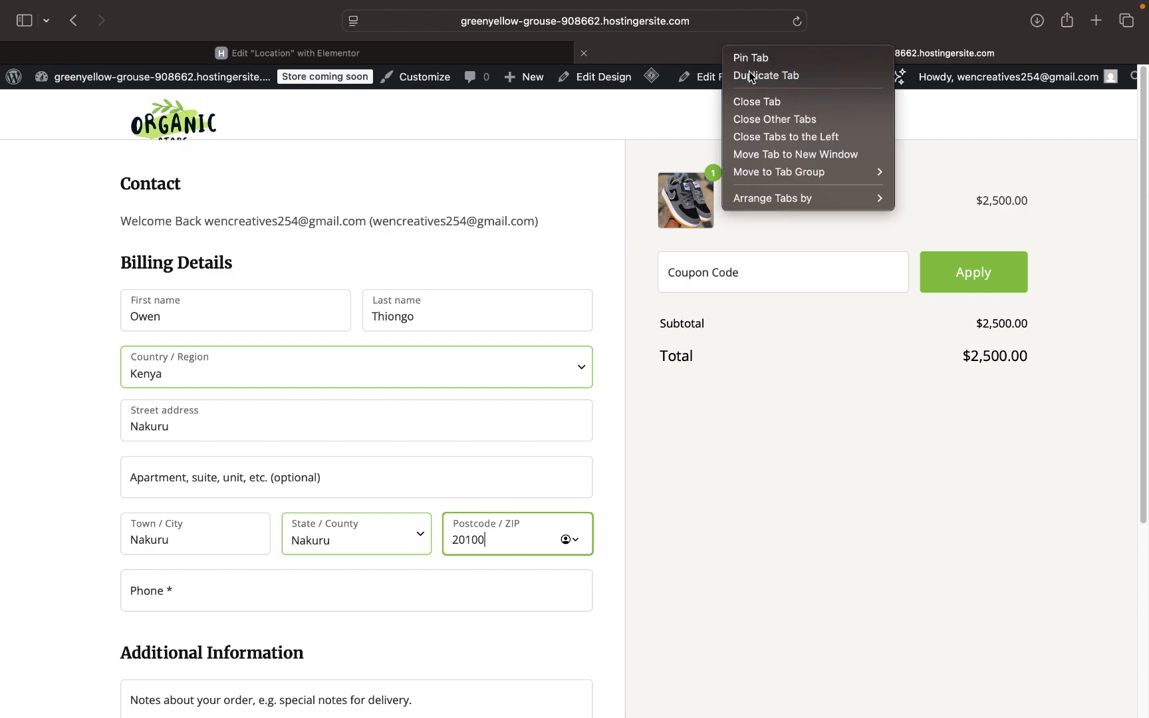
click(750, 75)
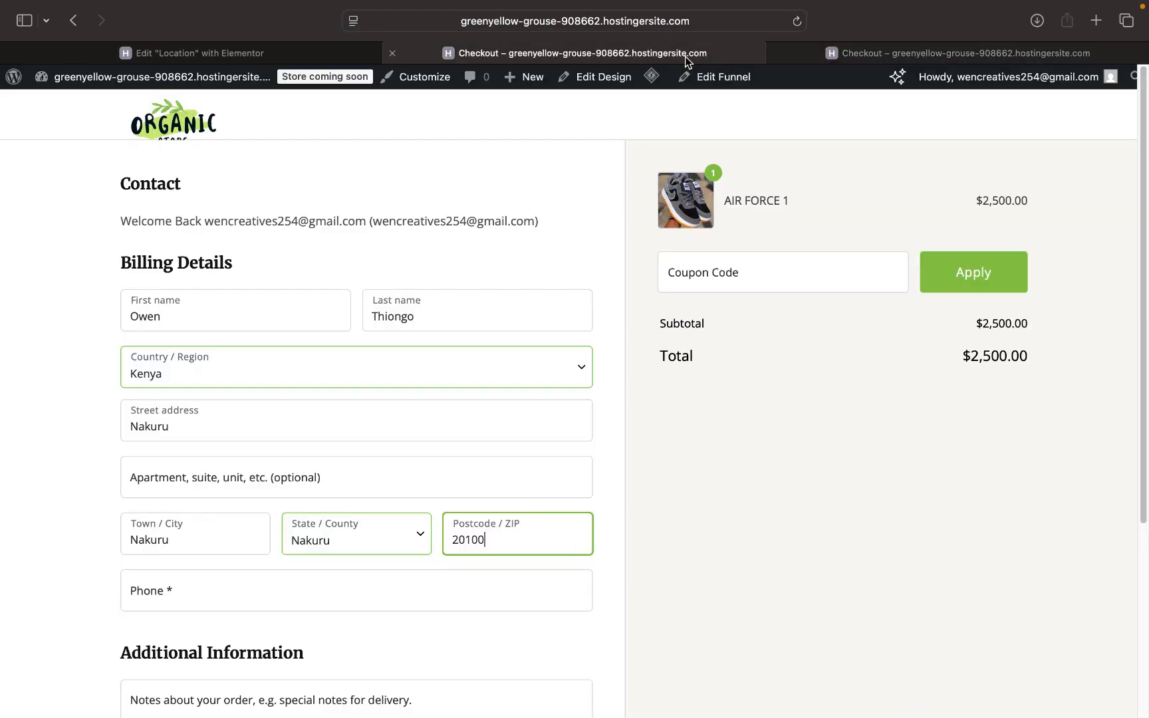
drag(685, 59, 983, 60)
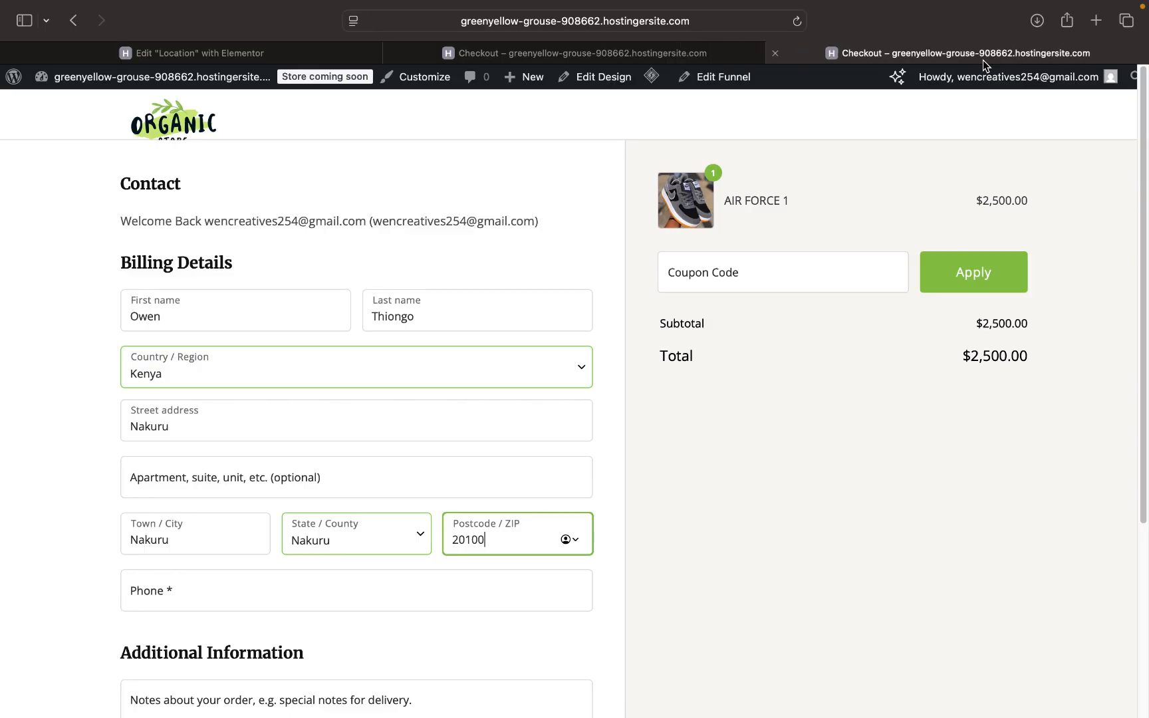
scroll(438, 595, down, 5)
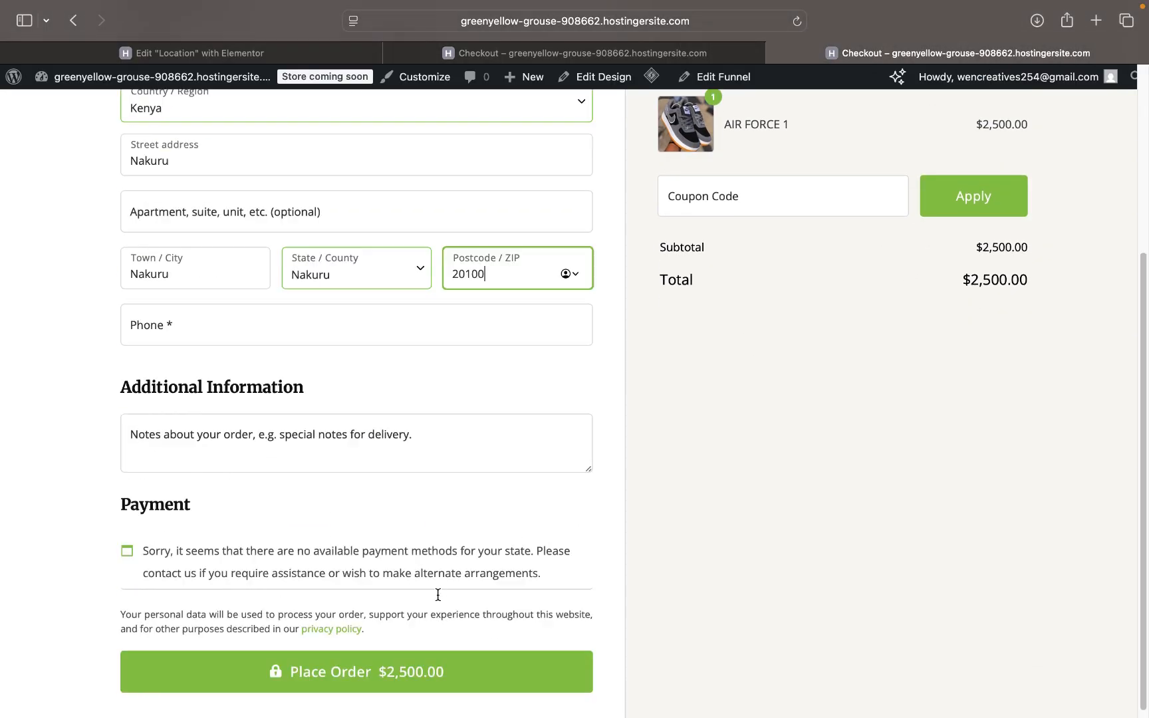
scroll(449, 464, up, 5)
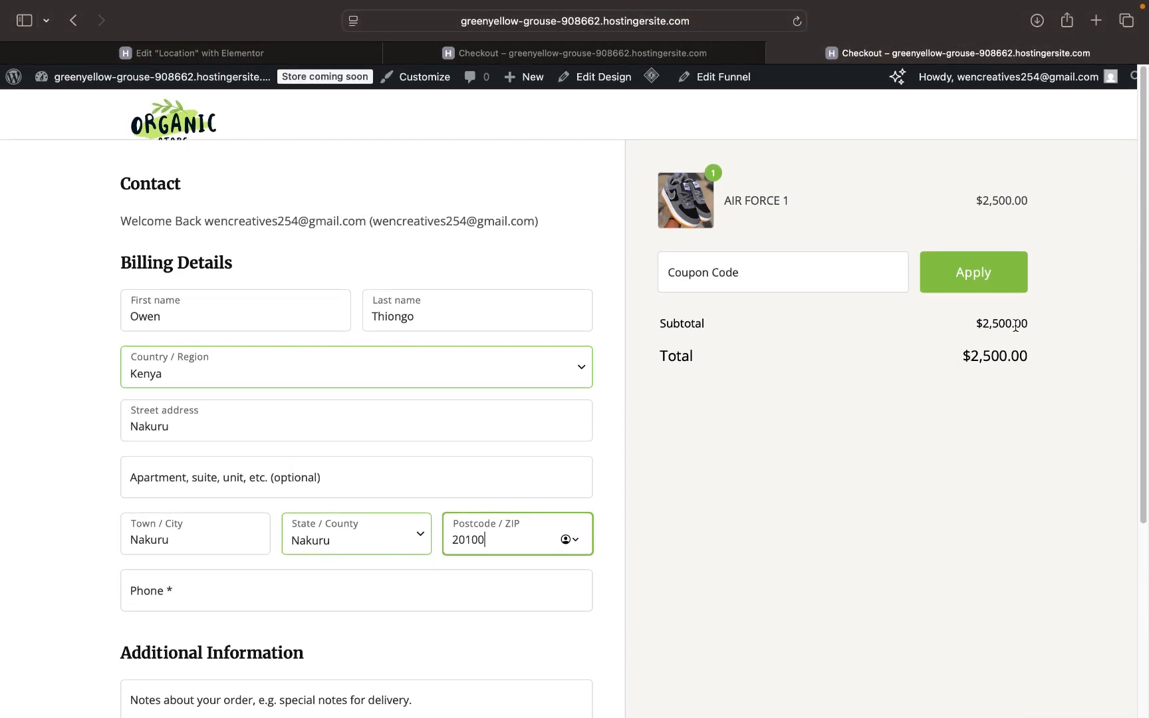
click(595, 57)
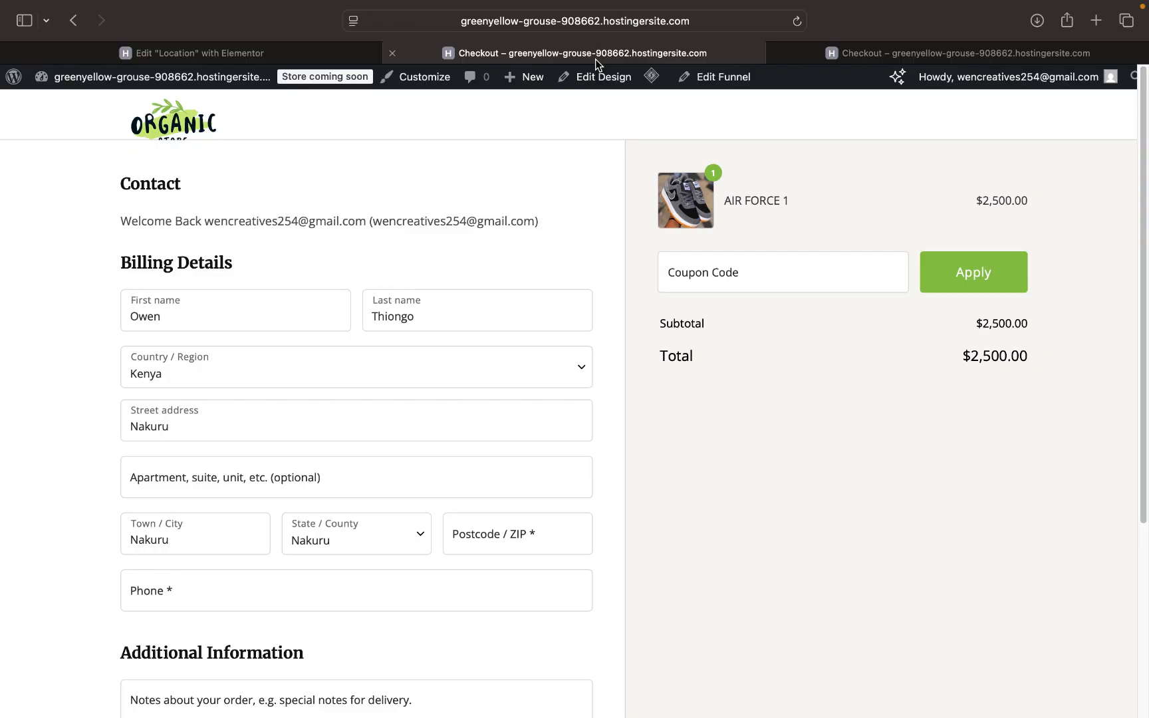
- Go from the dashboard to WooCommerce general settings
mouse_move(159, 80)
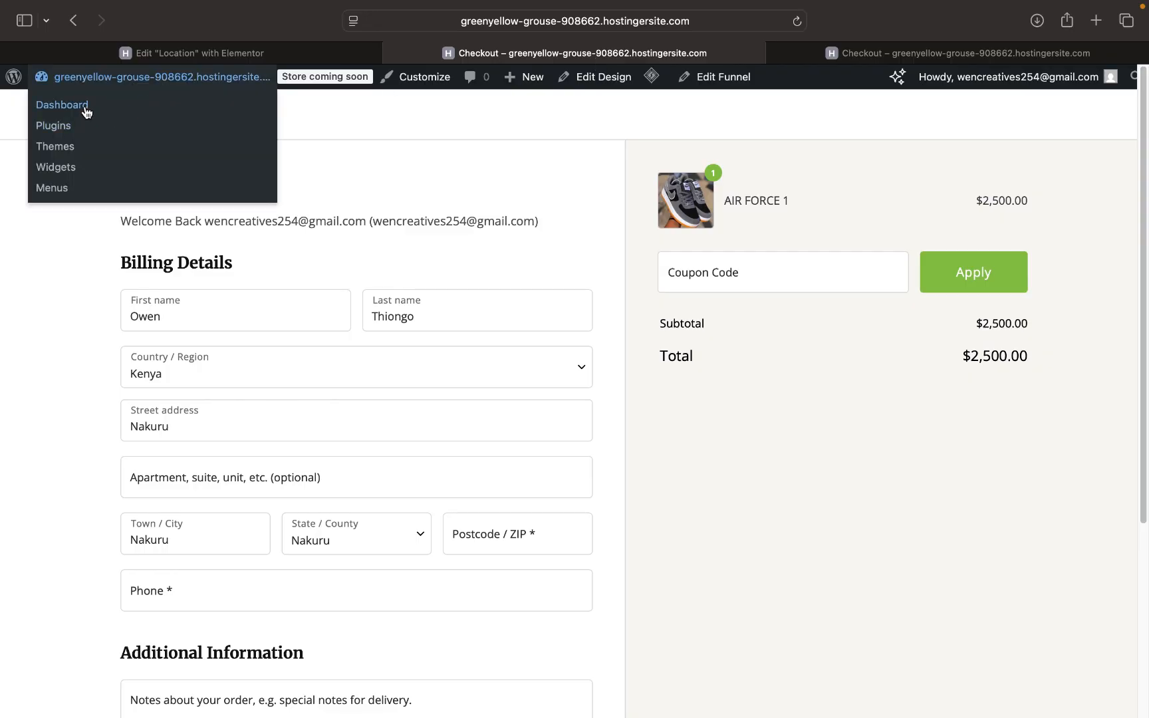
click(61, 105)
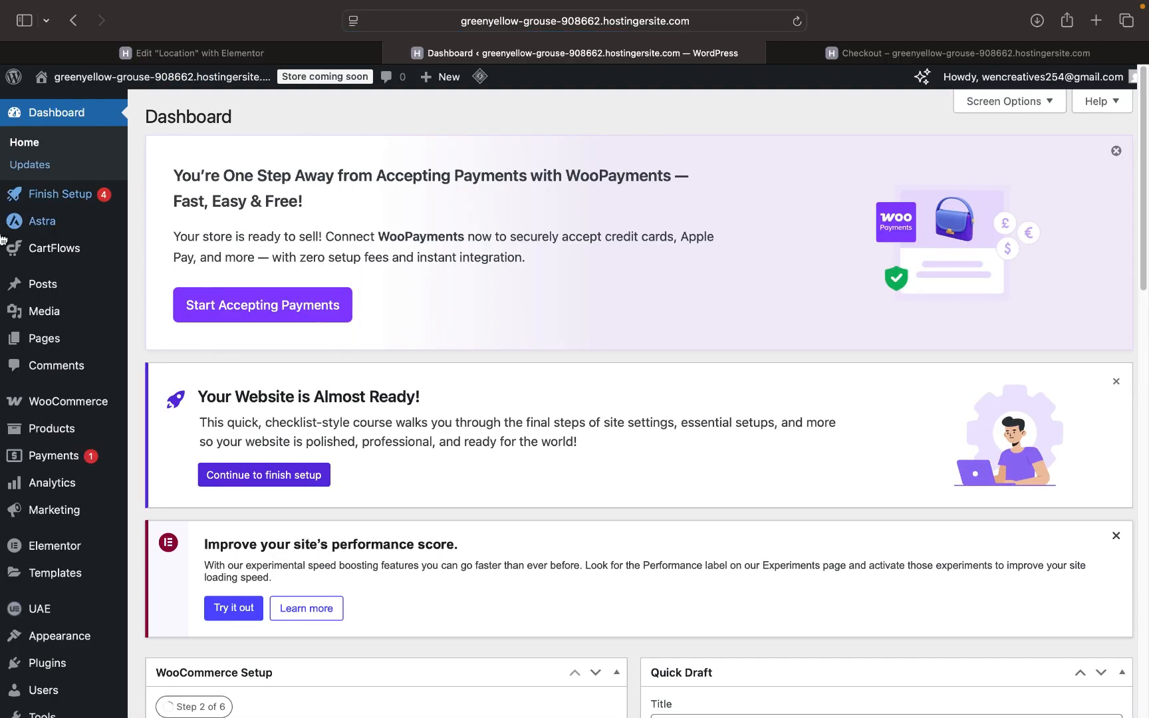
mouse_move(90, 403)
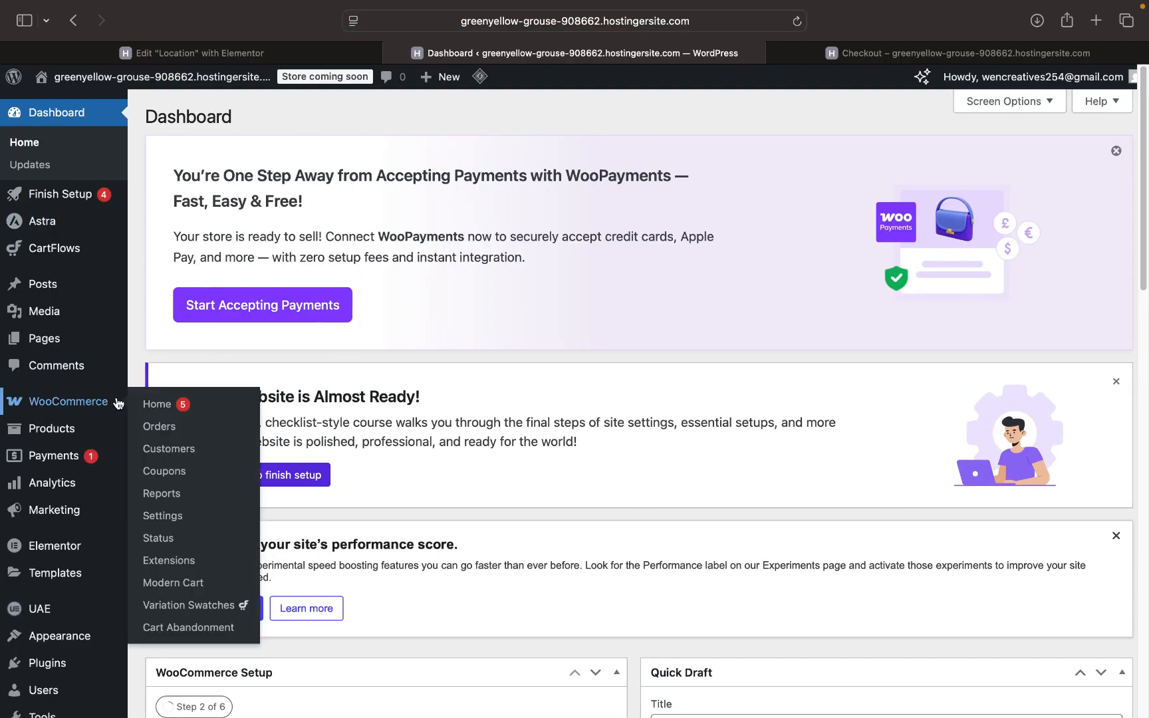
click(163, 516)
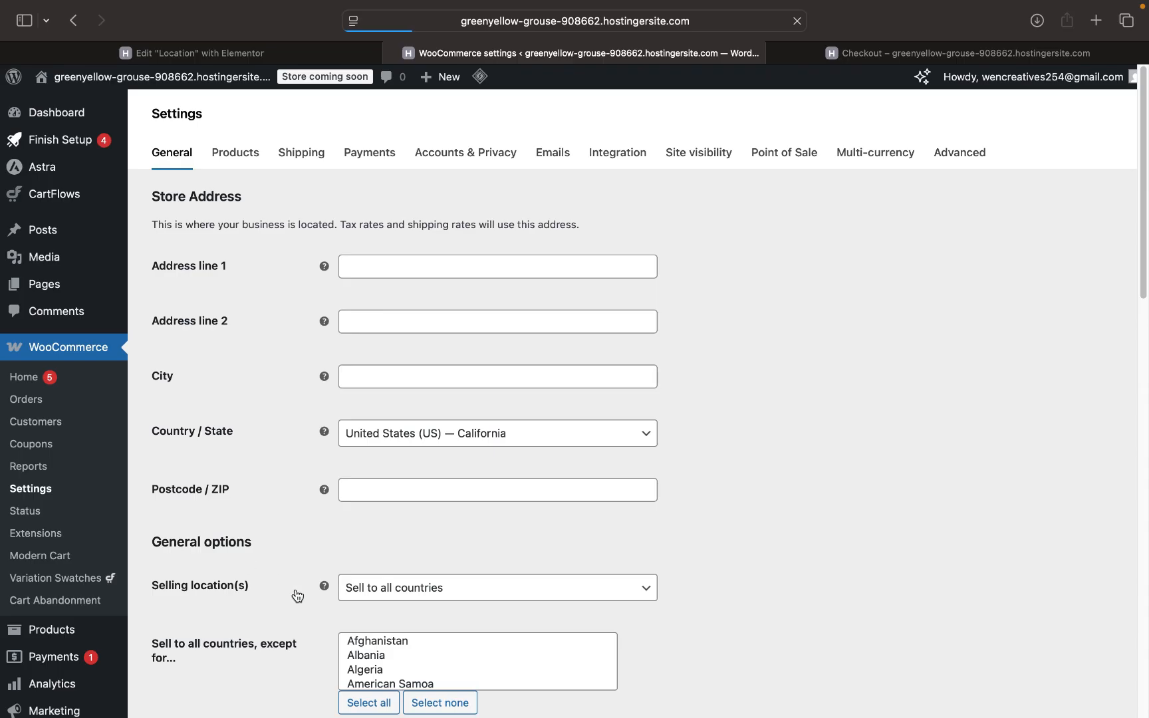
scroll(397, 435, down, 6)
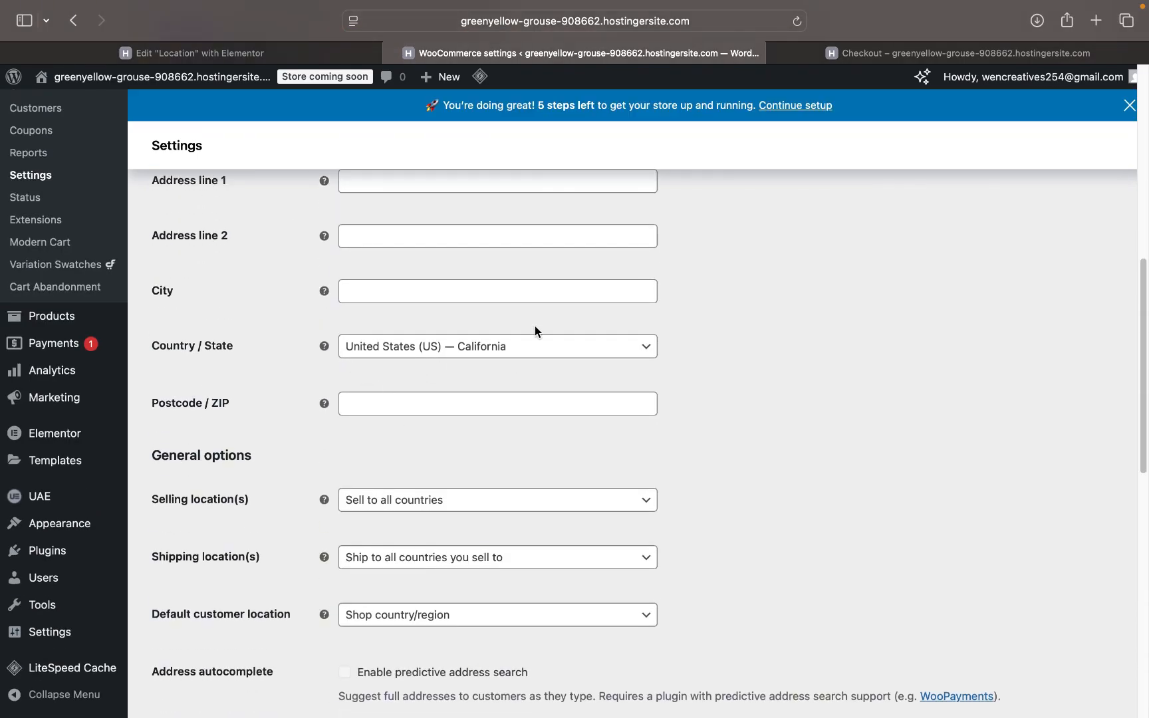
- Set the store Country / State to Kenya — Nairobi County
click(513, 351)
click(478, 370)
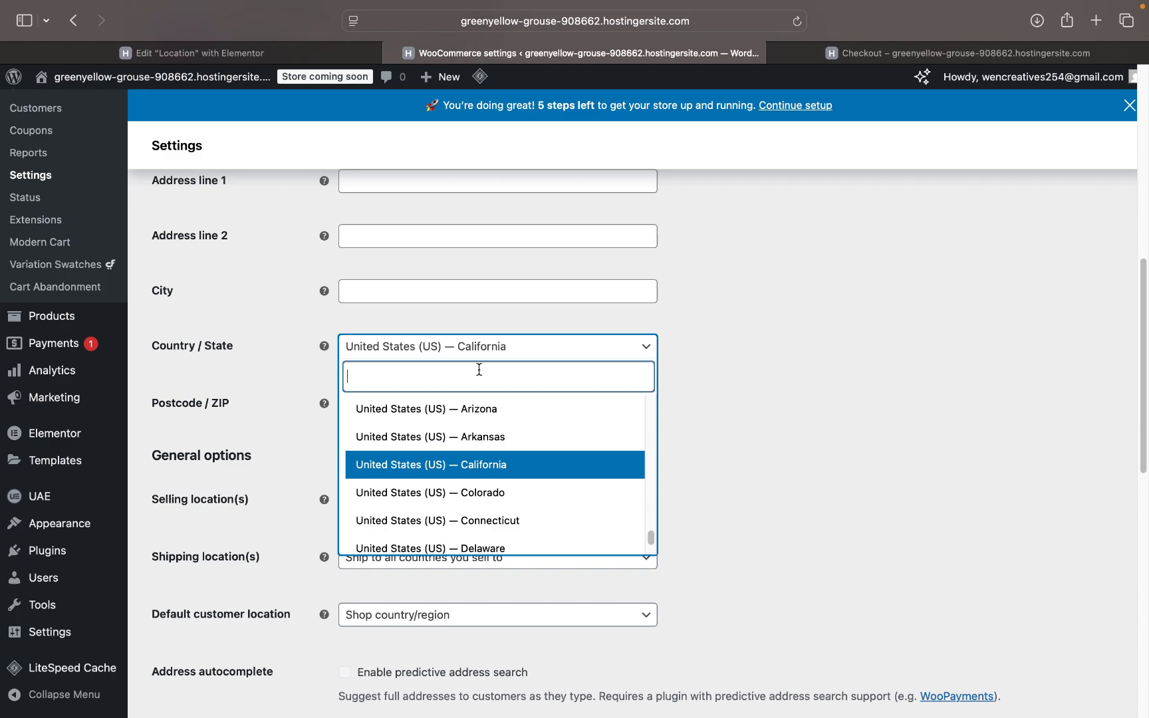
text(kenya)
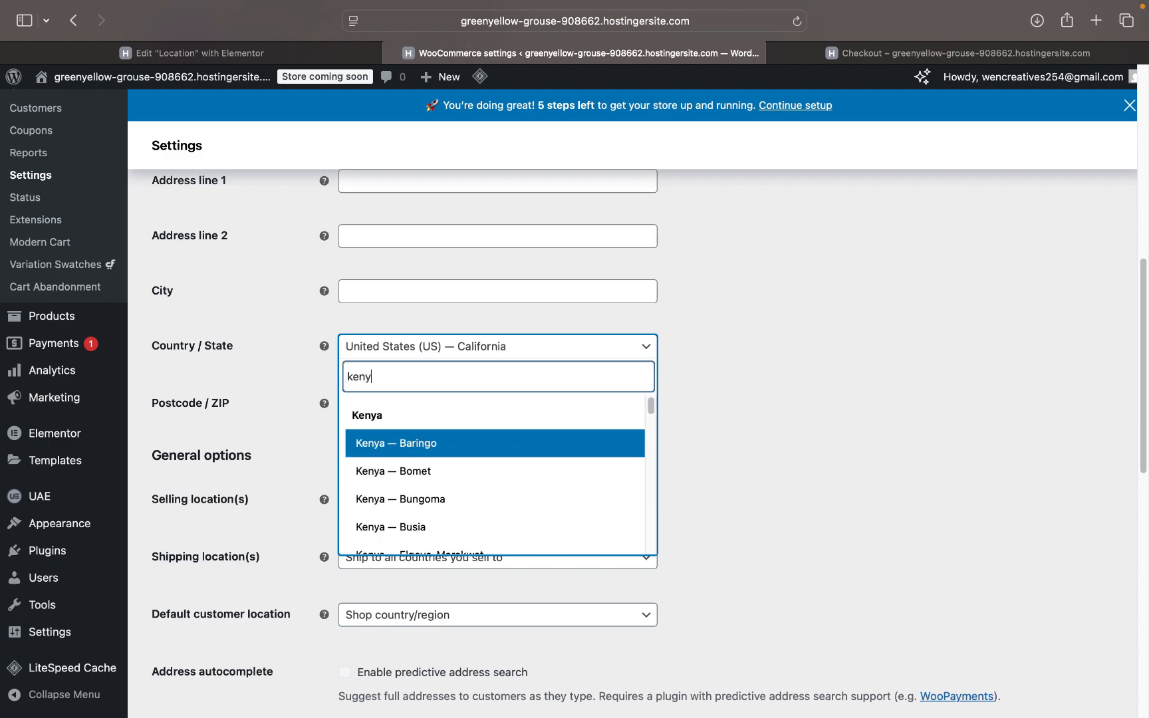
click(425, 375)
text(Na)
key(BackSpace)
key(BackSpace)
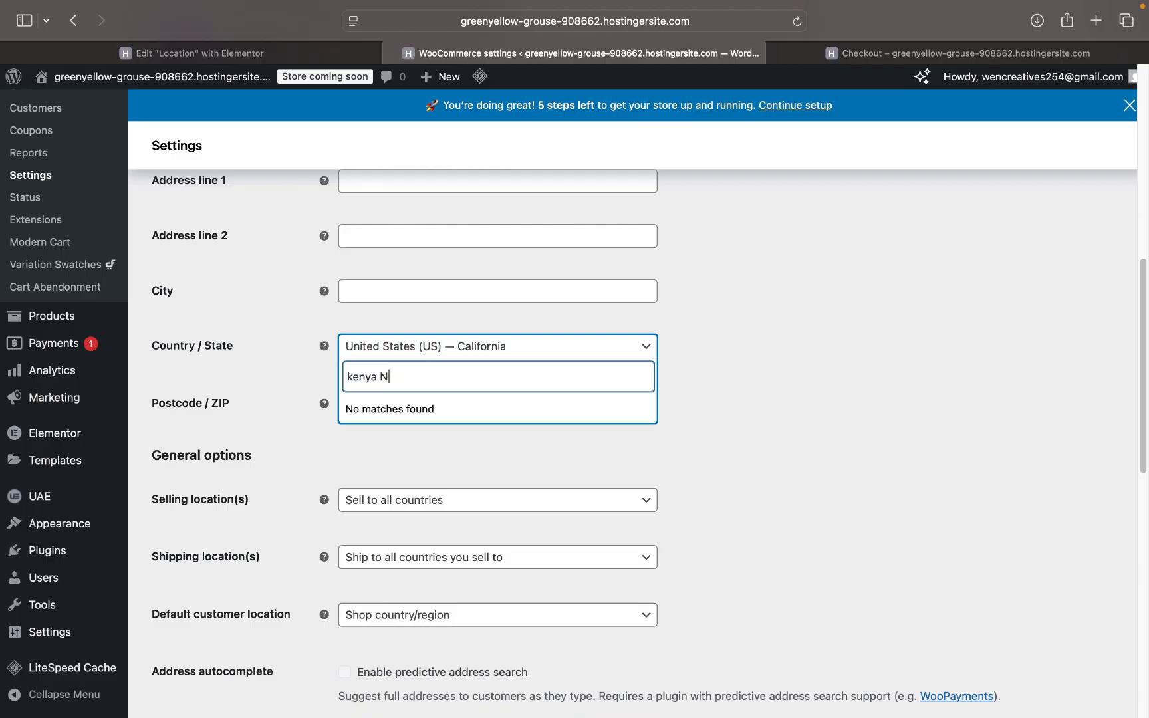
scroll(419, 468, down, 5)
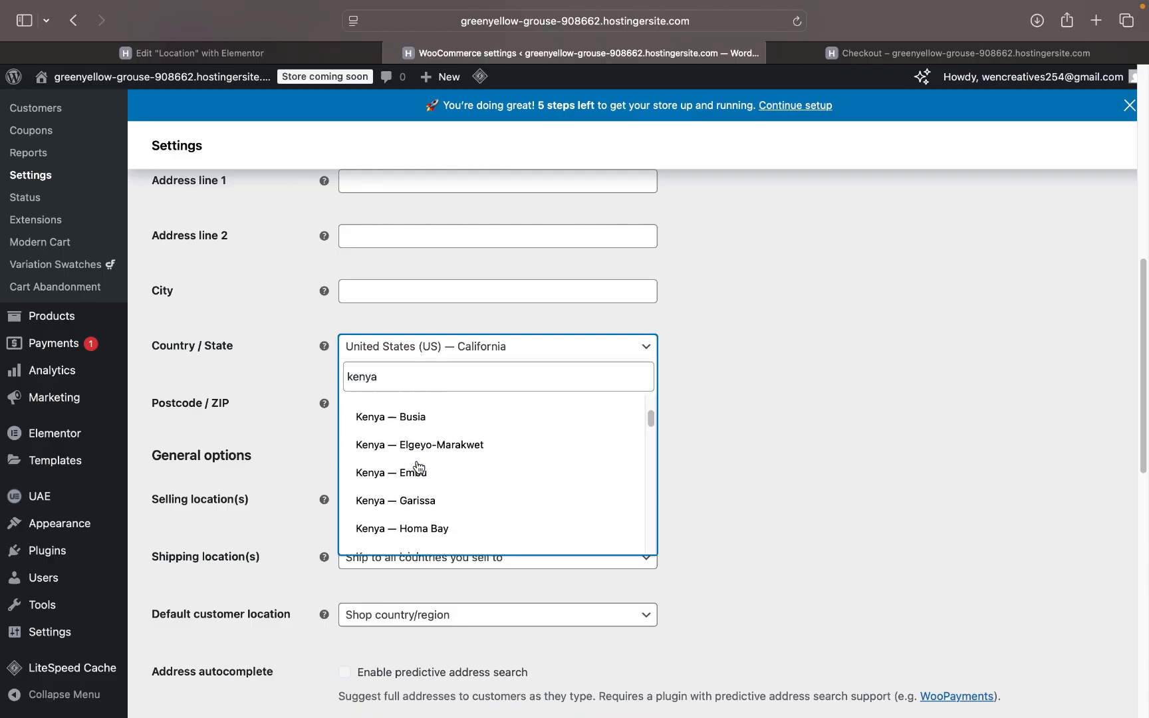
scroll(418, 468, down, 10)
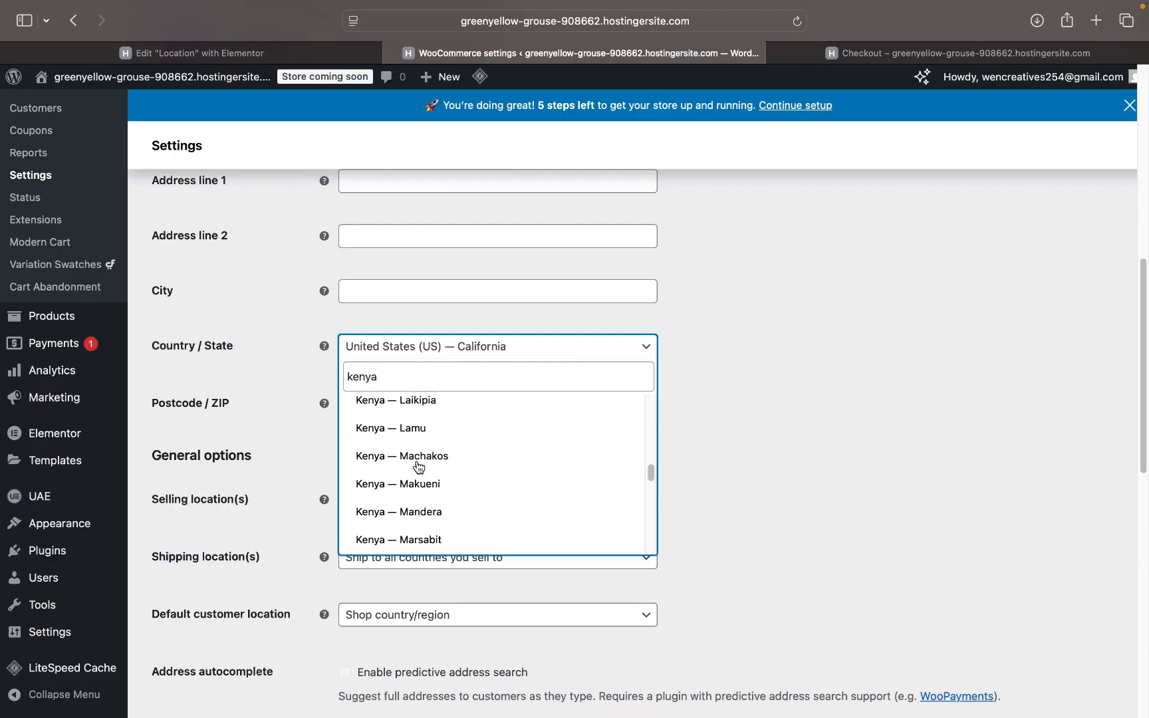
scroll(417, 467, down, 6)
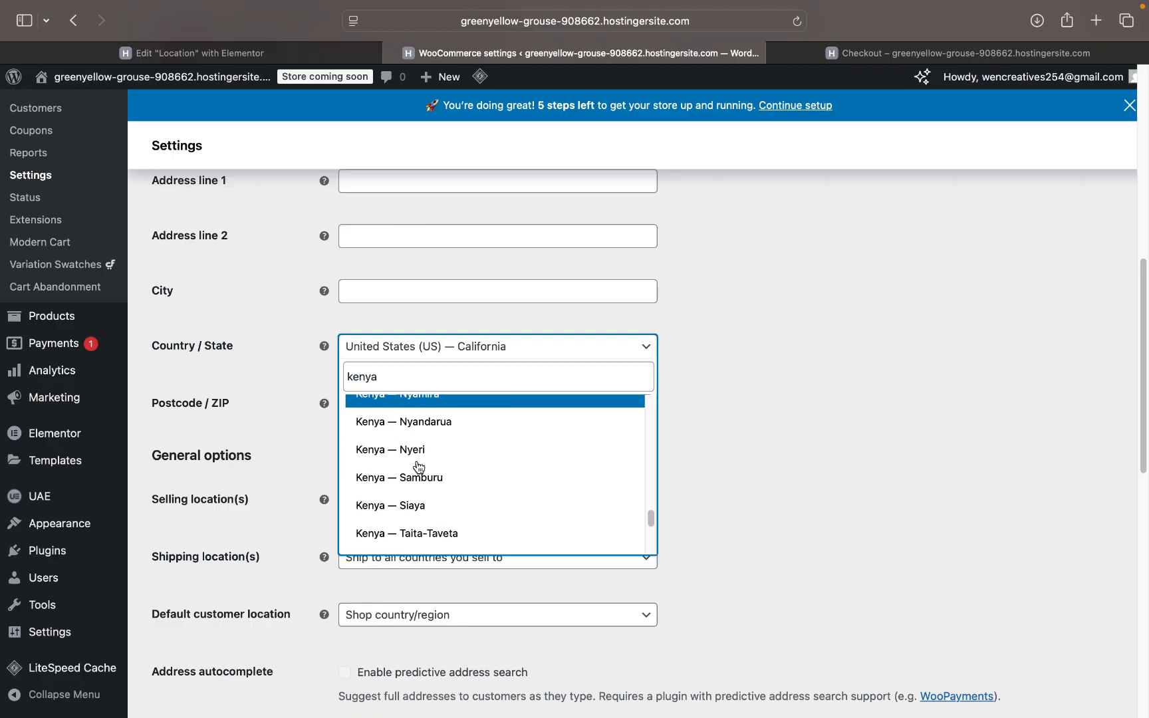
scroll(418, 468, down, 1)
scroll(418, 467, up, 5)
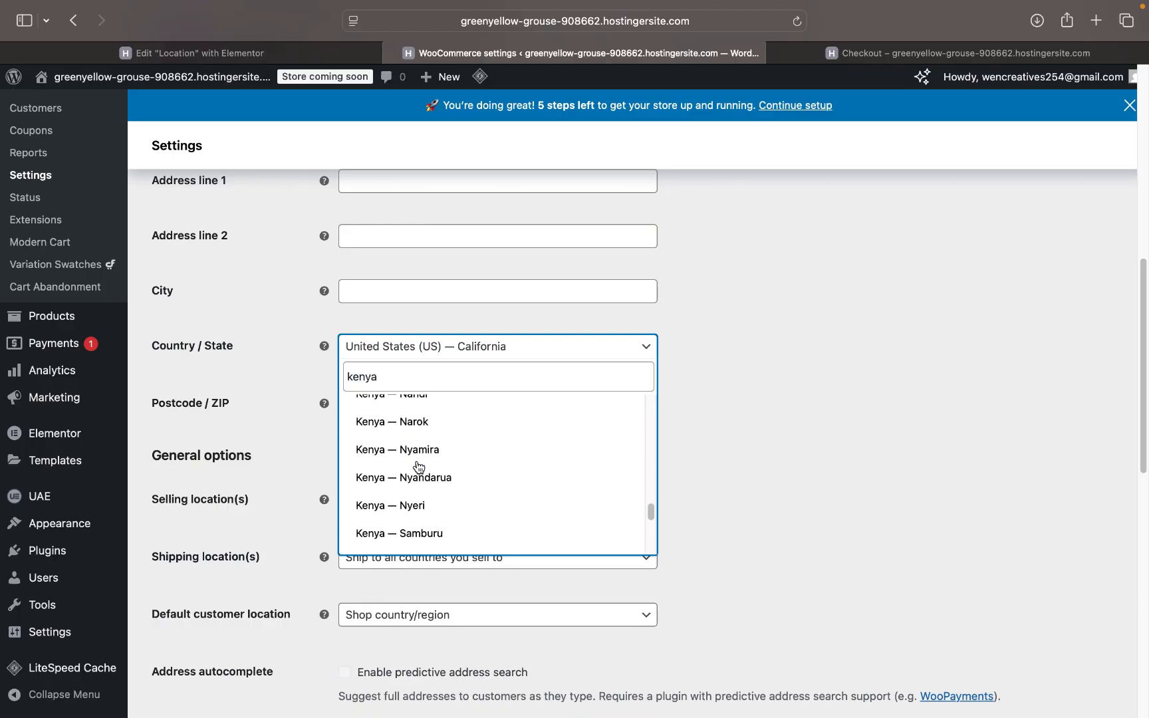
scroll(417, 467, up, 3)
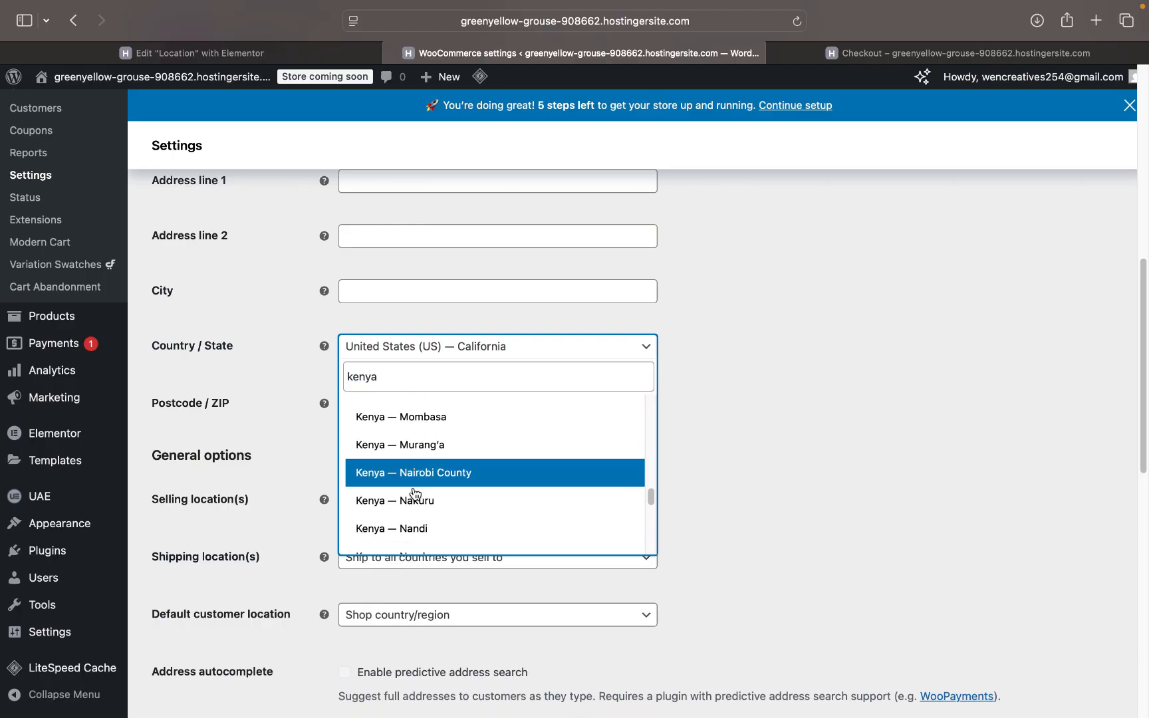
click(431, 473)
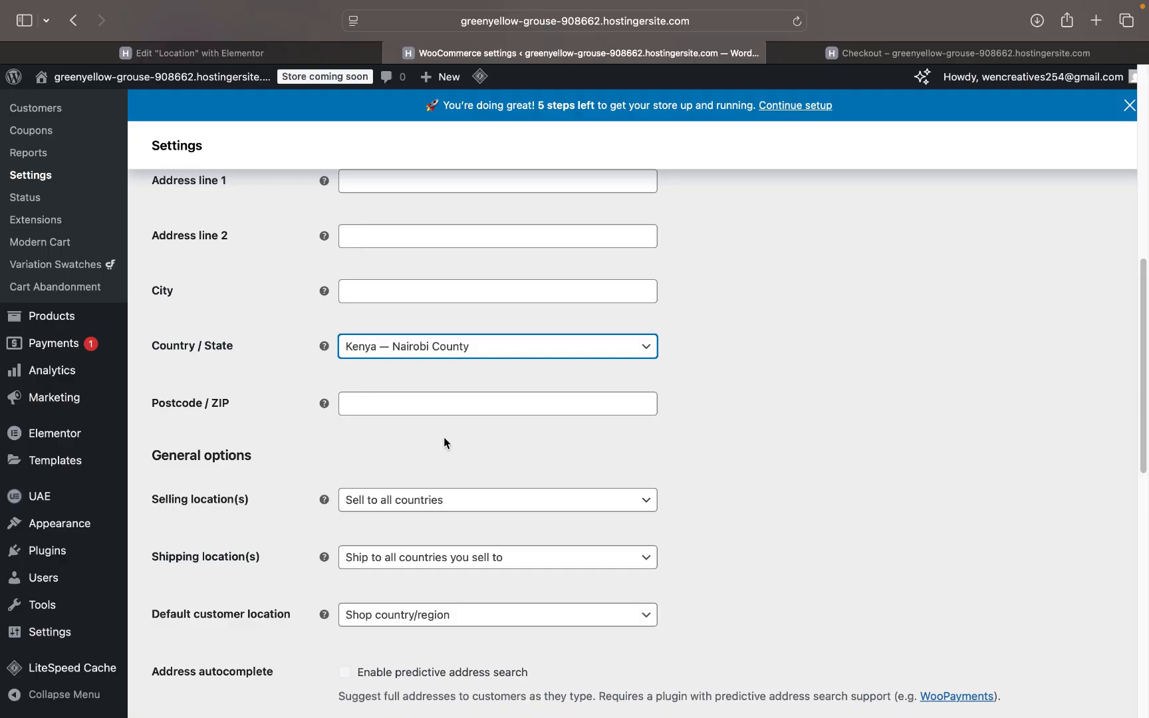
scroll(444, 437, down, 4)
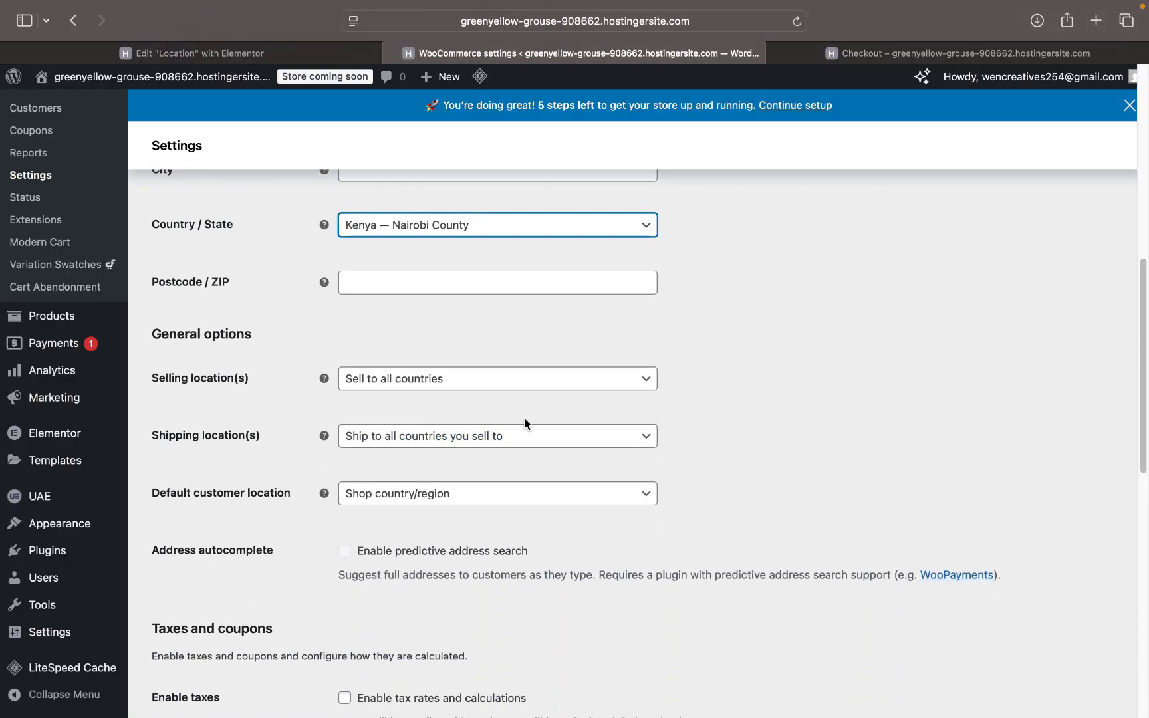
- Check the checkout and Location editor tabs, then return to WooCommerce settings
scroll(525, 421, down, 7)
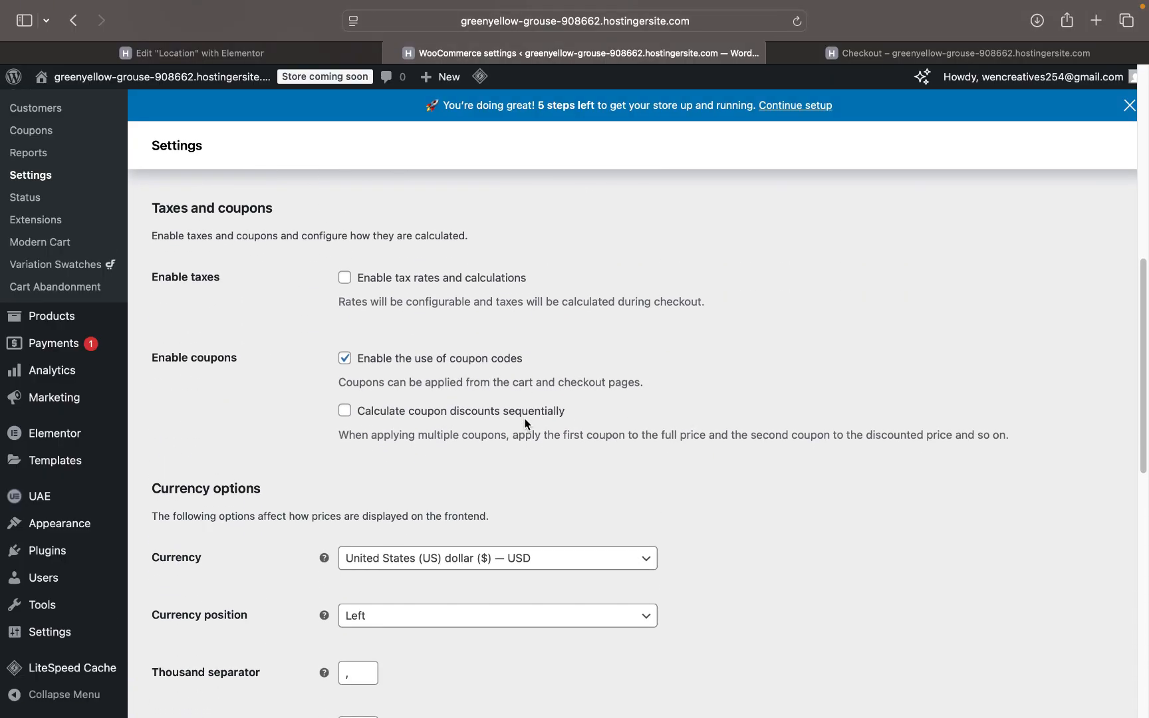
scroll(524, 424, down, 3)
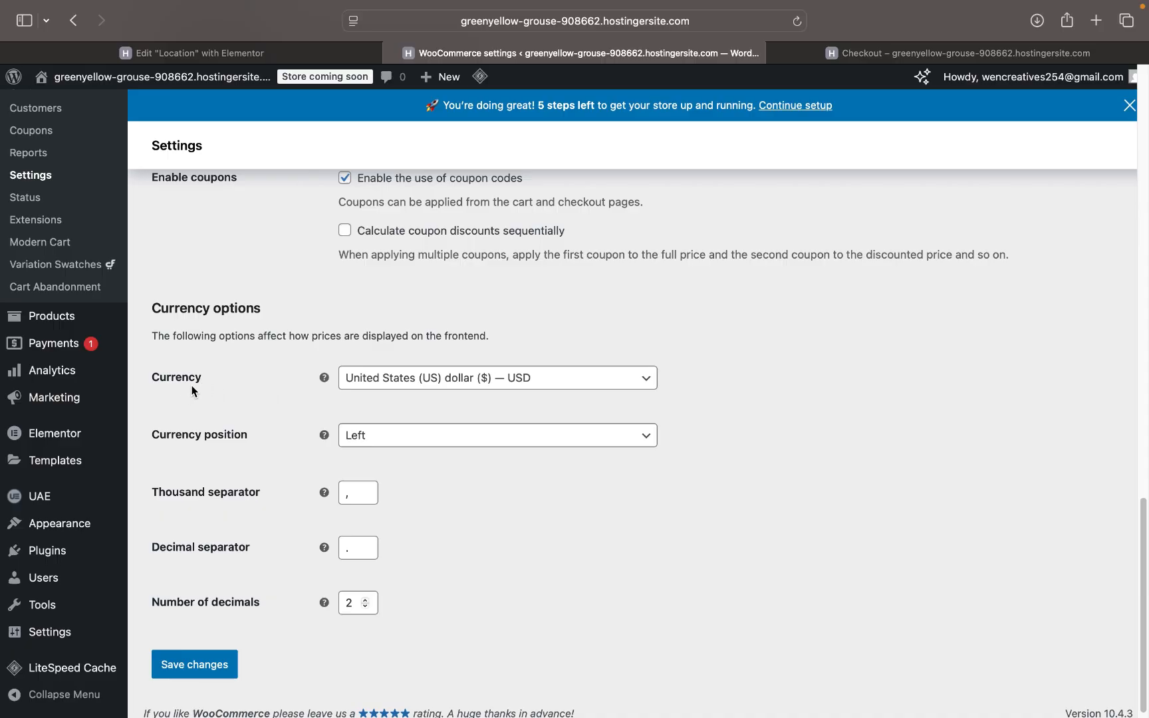
click(867, 56)
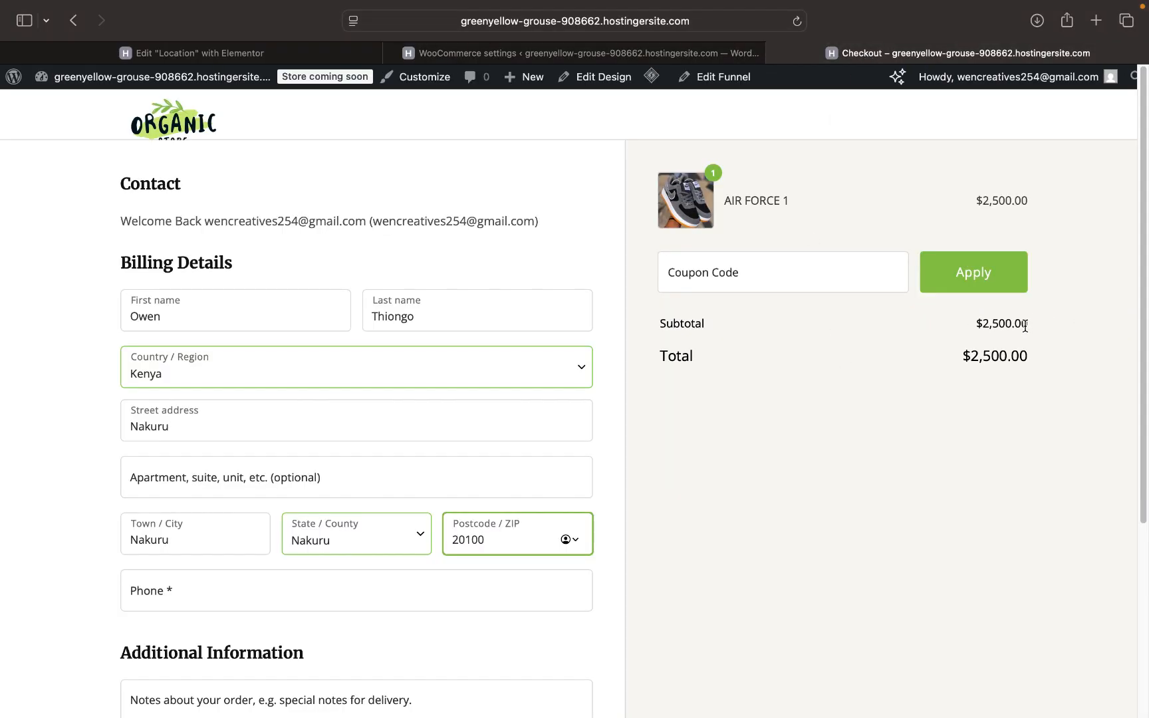
mouse_move(510, 80)
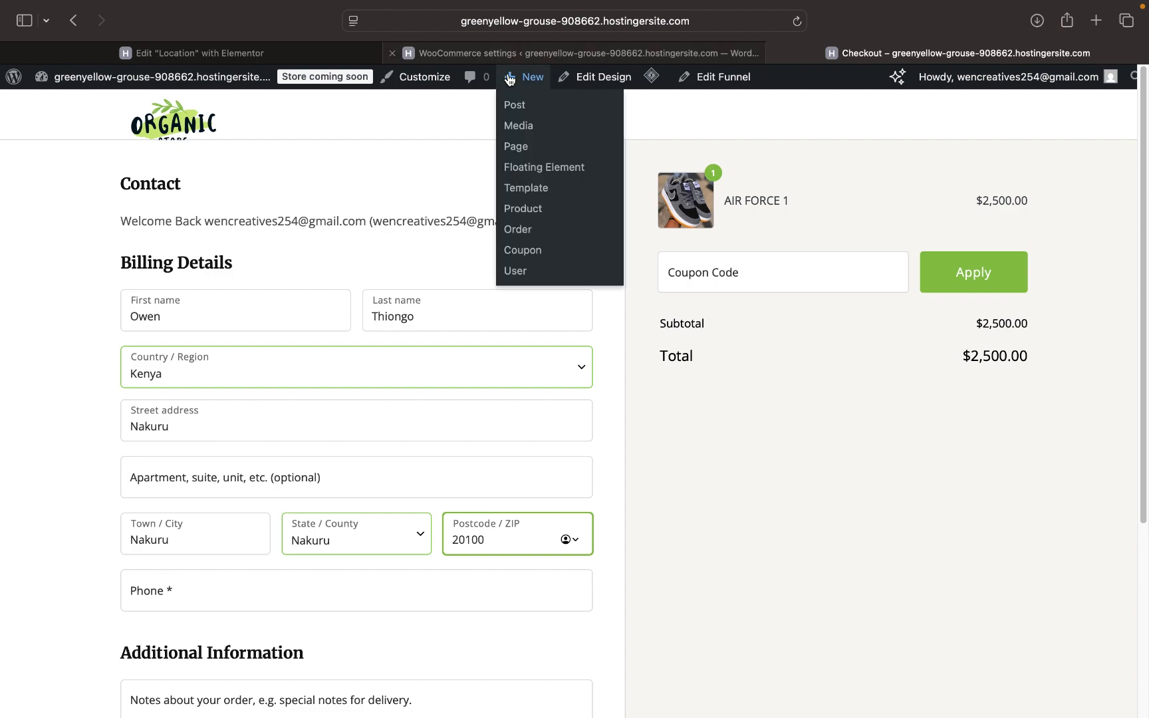
click(239, 53)
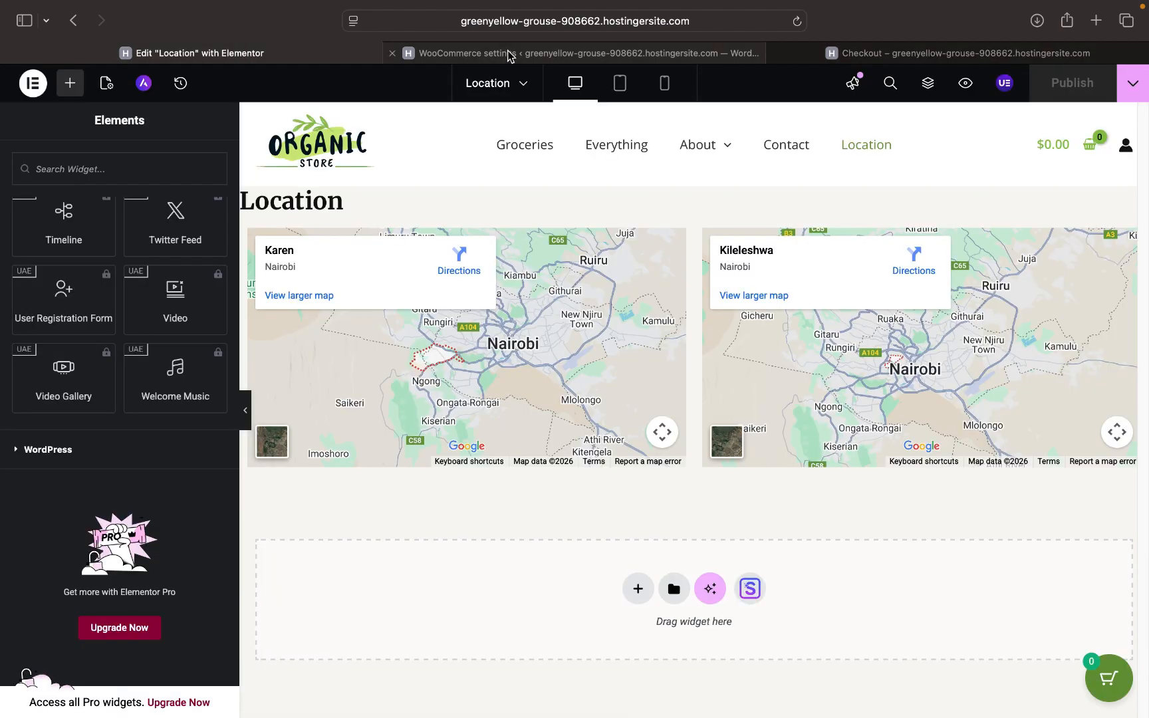
click(510, 55)
- Set the currency to Kenyan shilling (KSh) — KES and save the settings
click(578, 379)
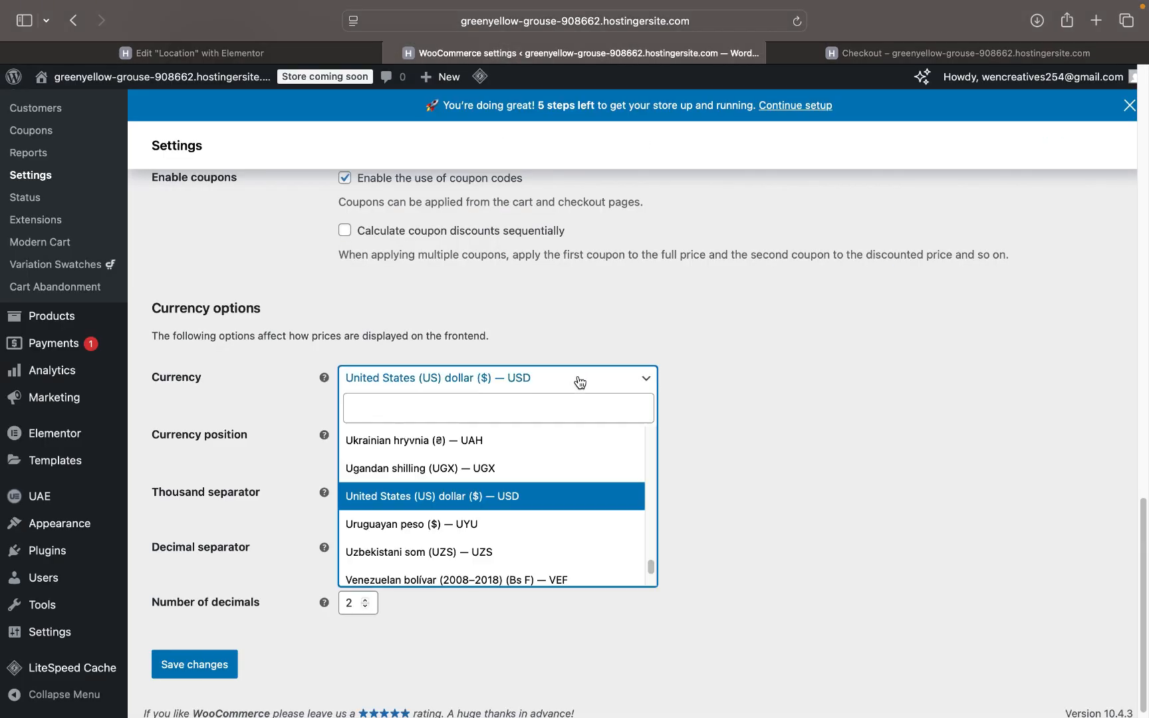
click(473, 411)
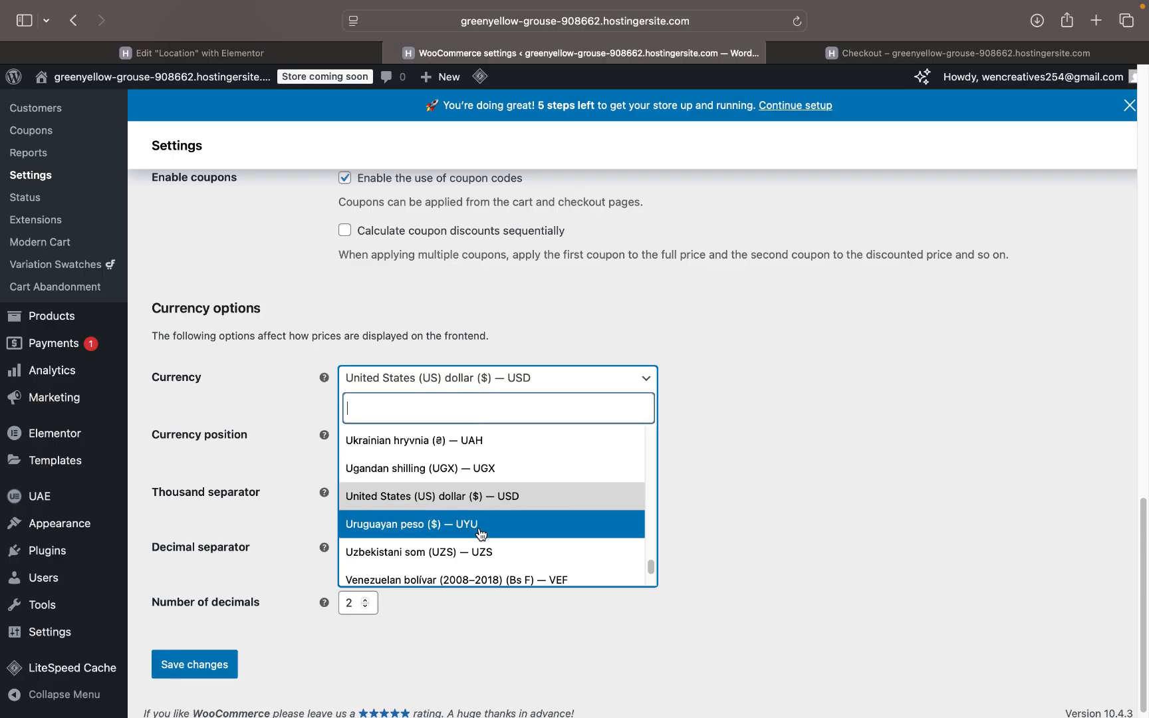
scroll(479, 532, down, 2)
scroll(481, 534, up, 2)
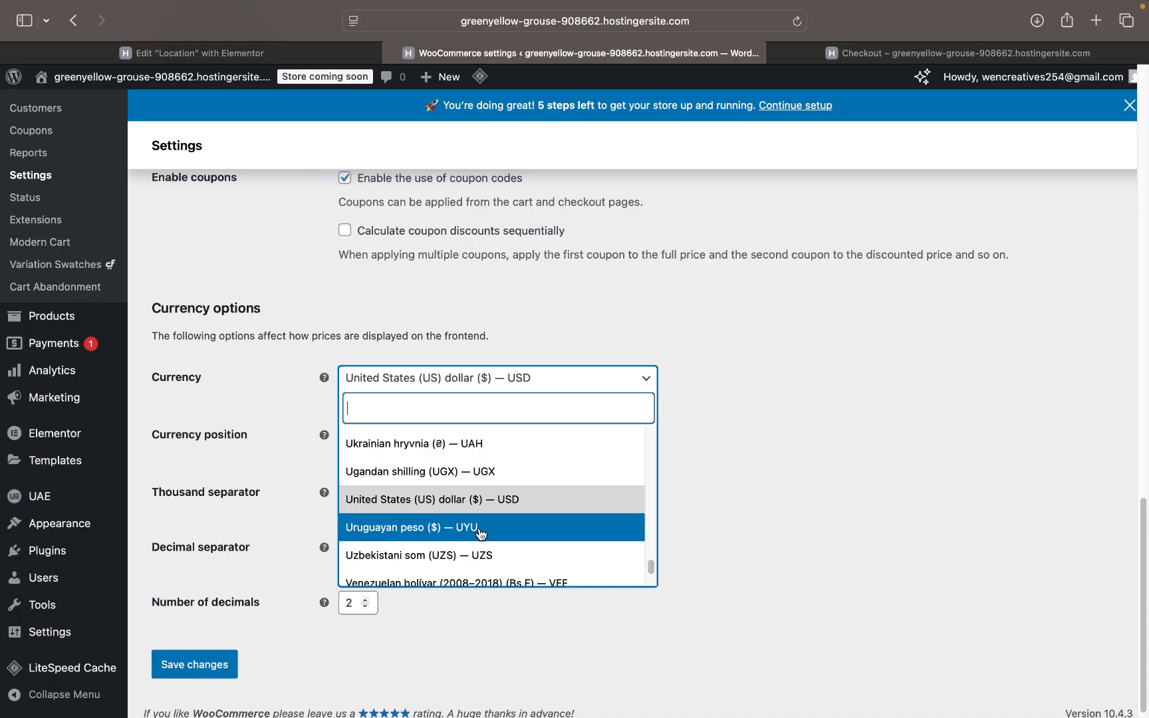
text(ke)
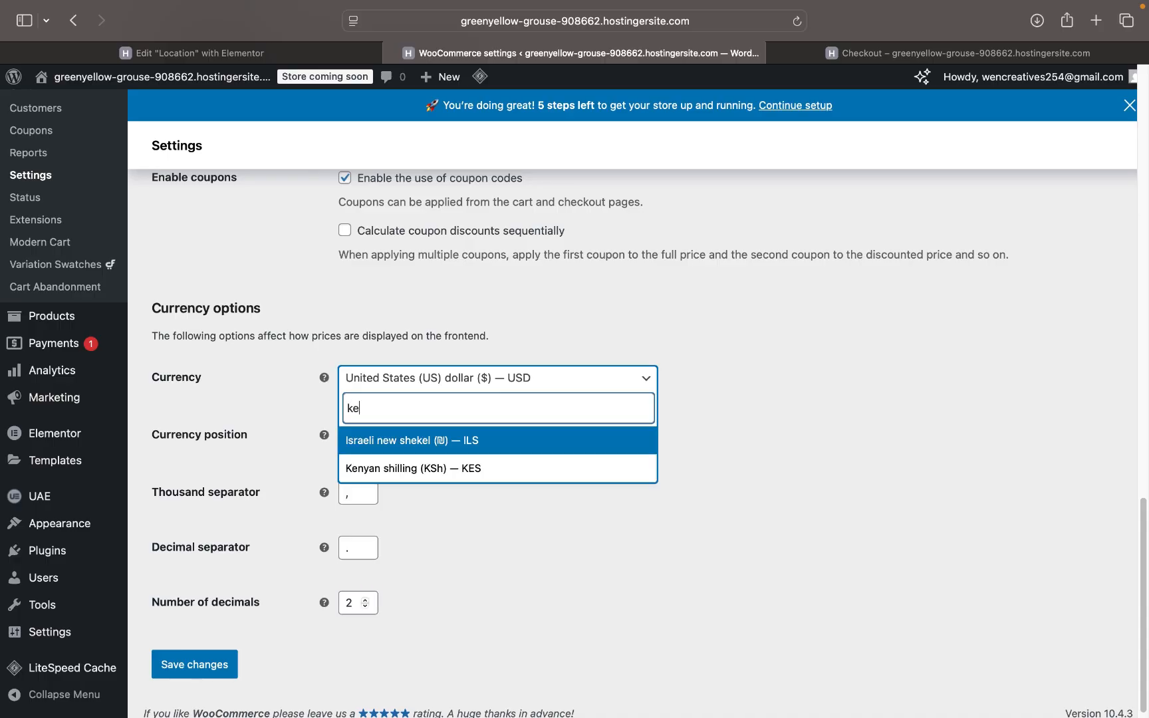
click(448, 476)
scroll(421, 493, down, 1)
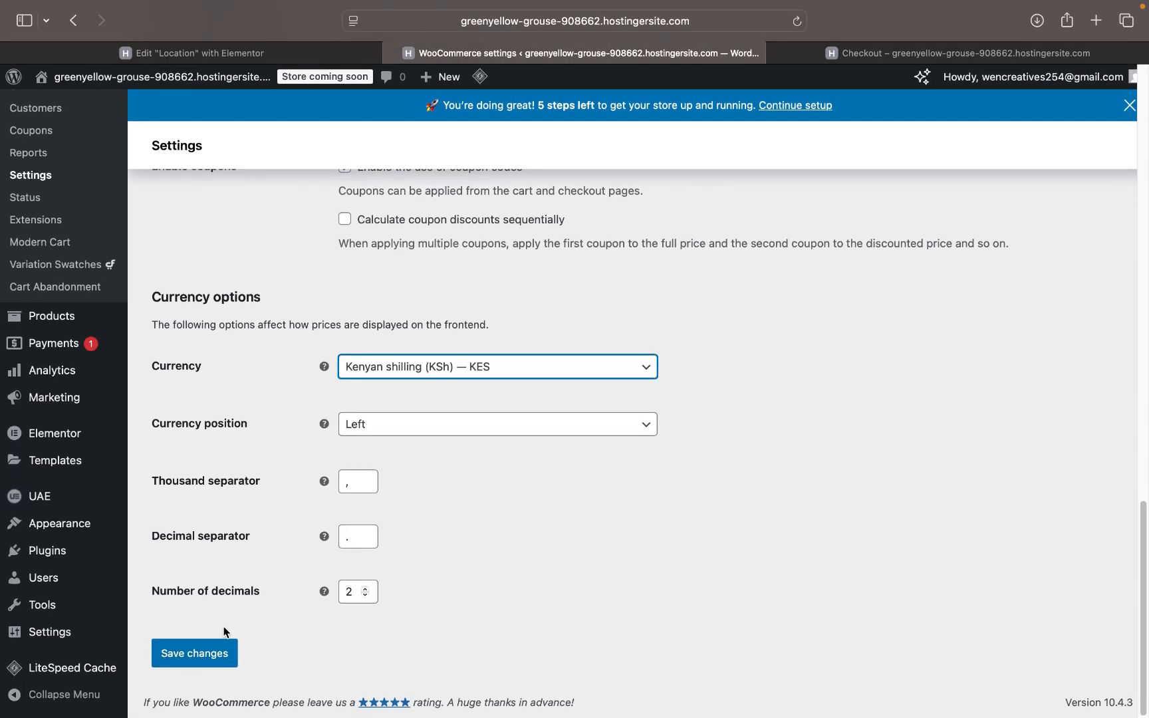
click(206, 660)
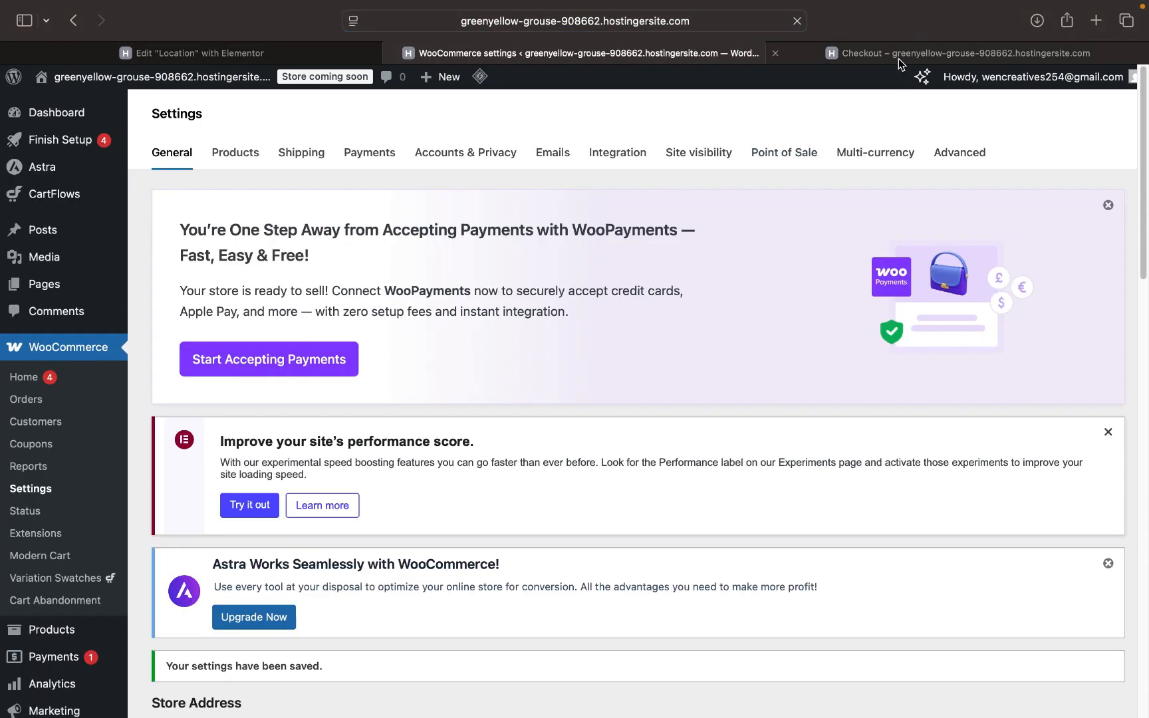
- Reload the checkout to show the KSh2,500.00 total and duplicate its tab
click(899, 54)
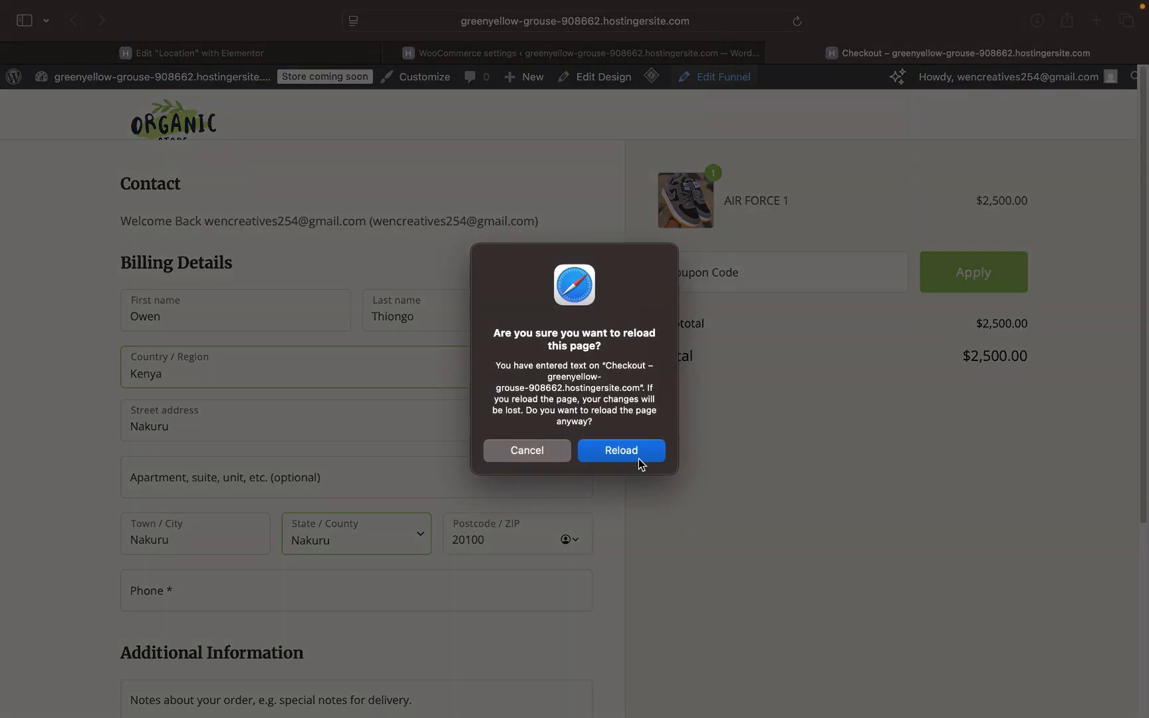
click(621, 451)
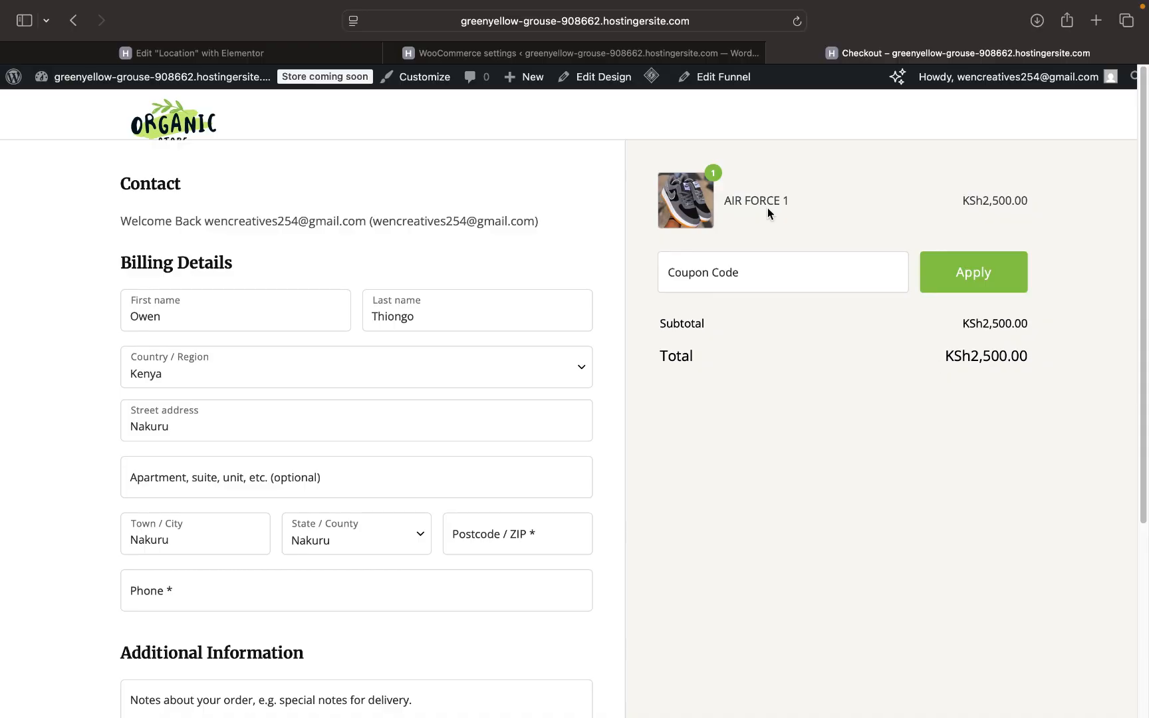
right_click(887, 54)
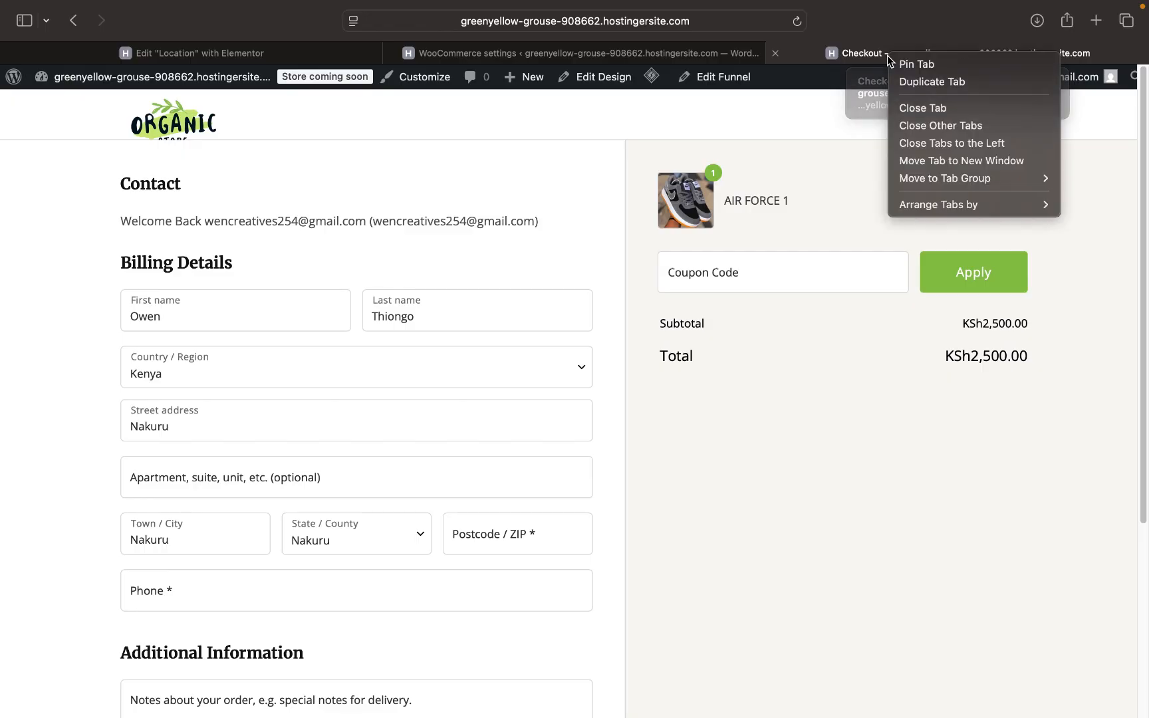
click(928, 82)
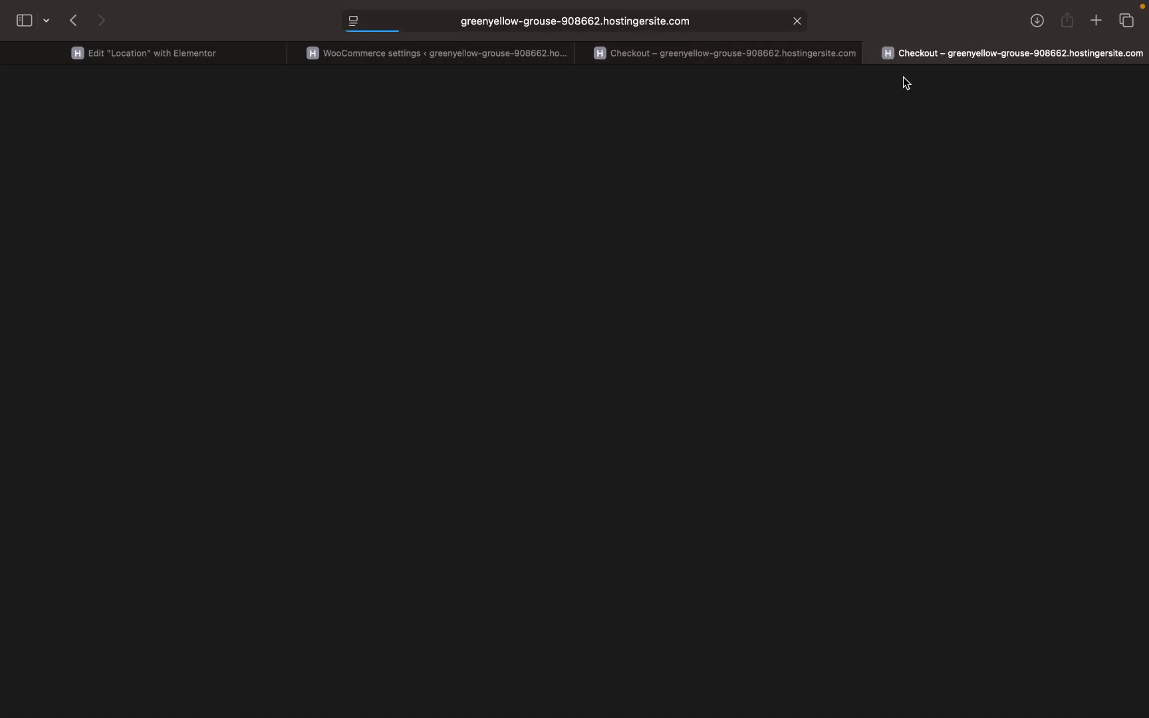
click(816, 57)
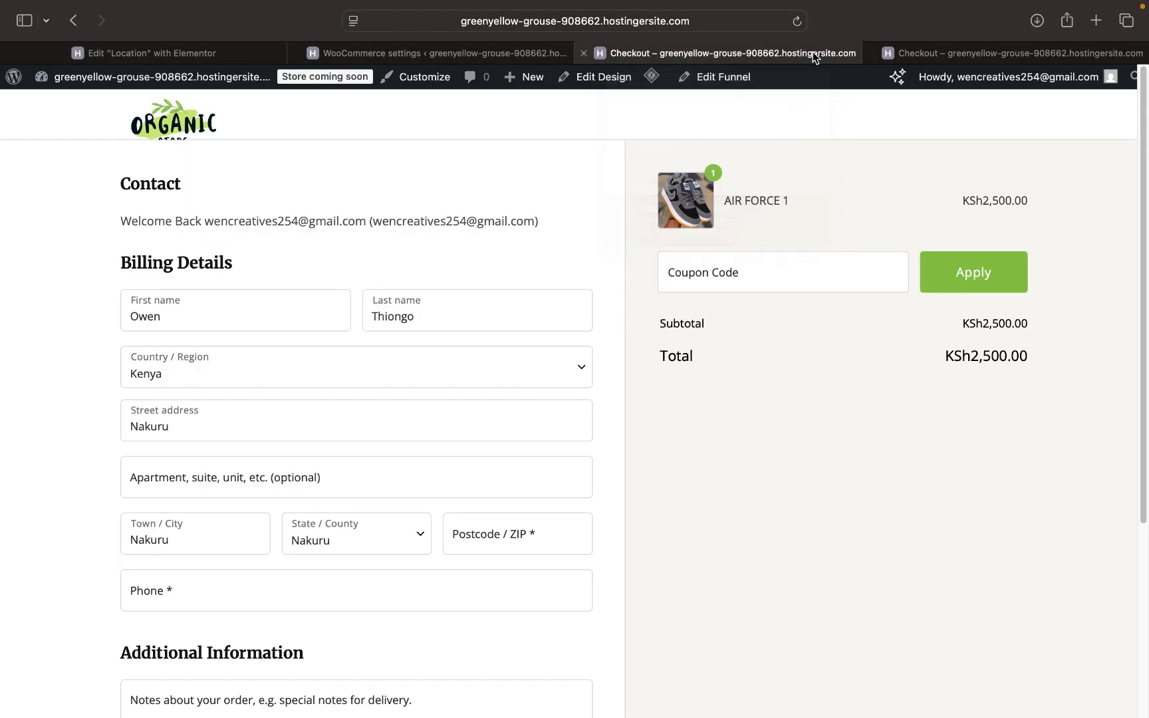
click(949, 53)
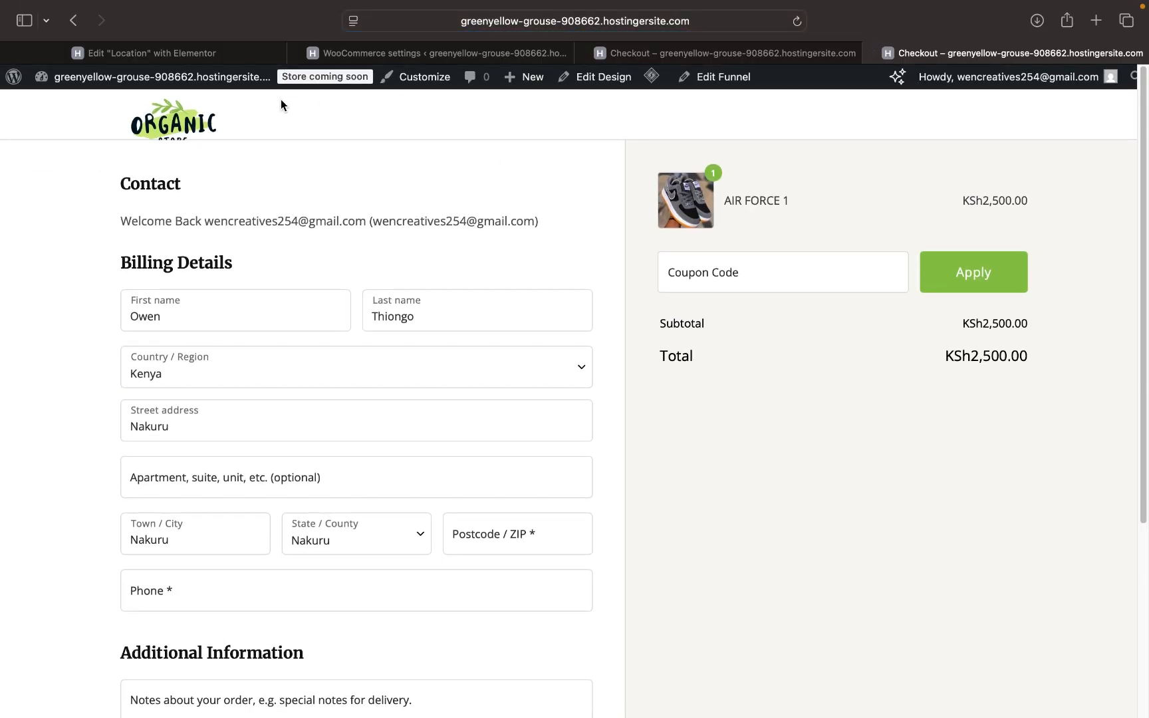
- Browse back to the Groceries page, reload it with KSh prices, and return to checkout
scroll(752, 330, left, 5)
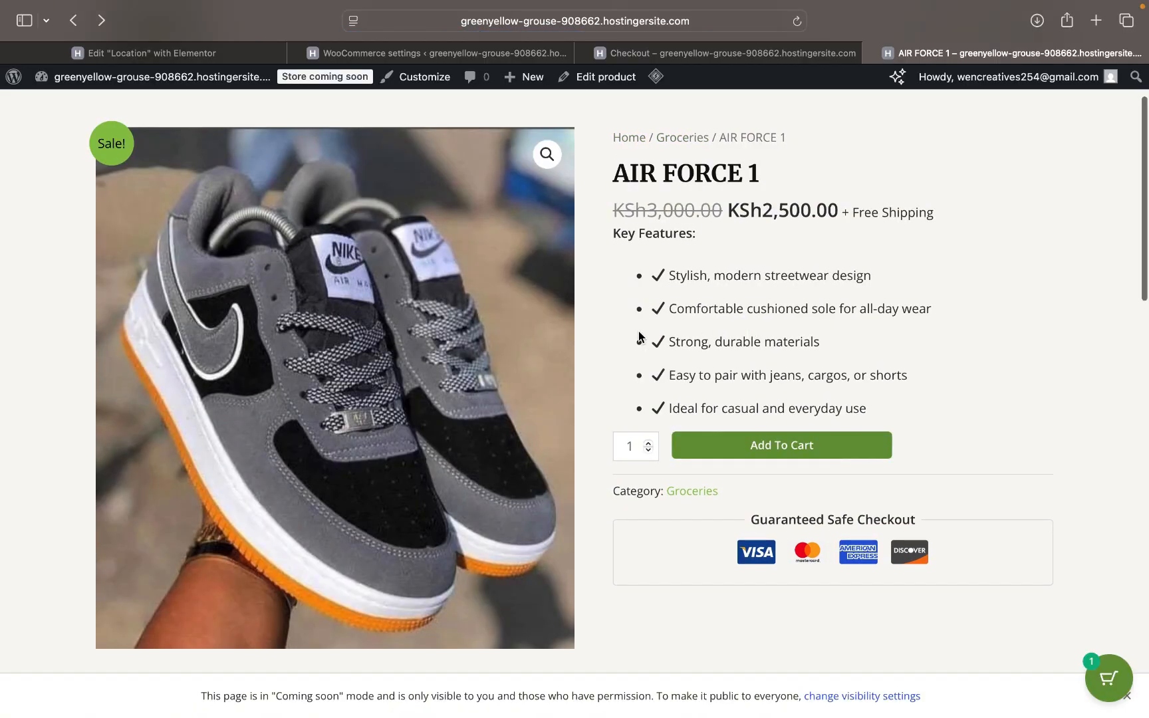
scroll(638, 333, left, 5)
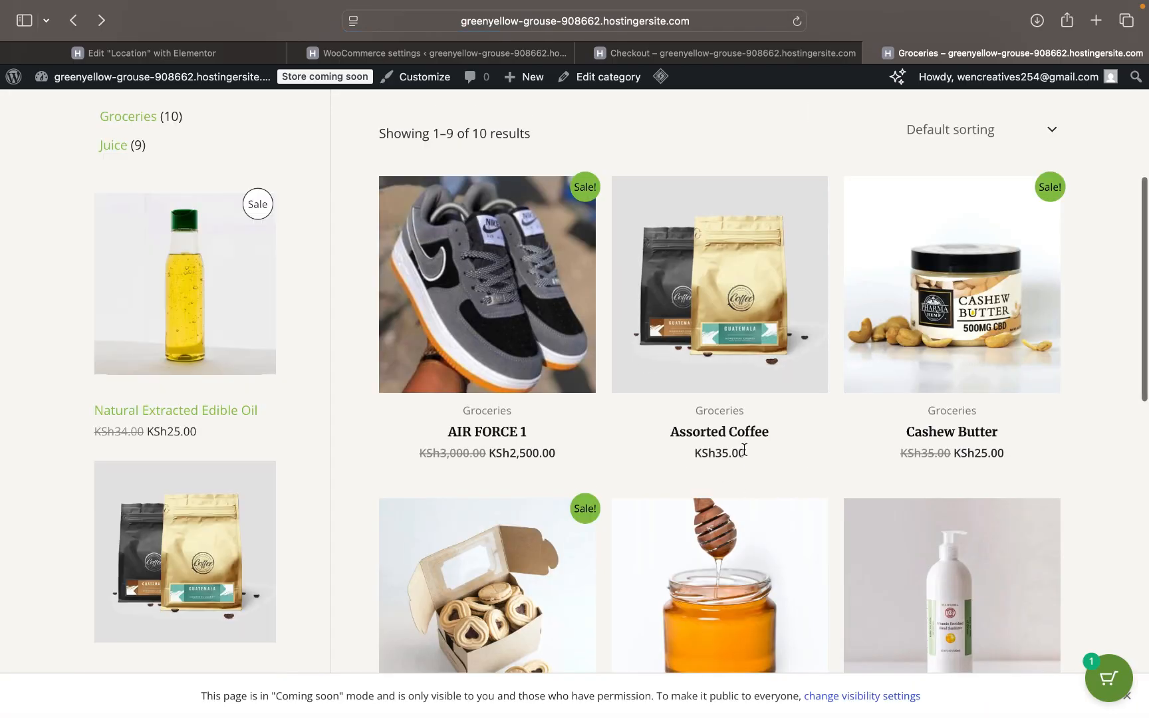
scroll(750, 442, down, 8)
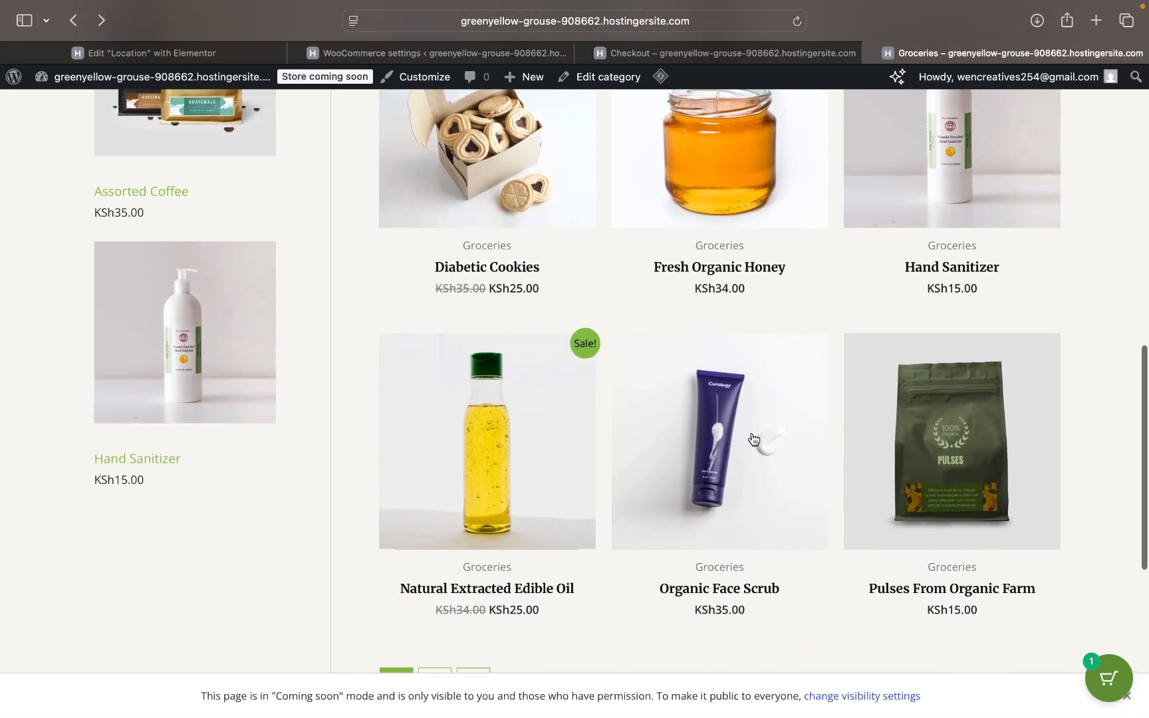
scroll(758, 465, down, 3)
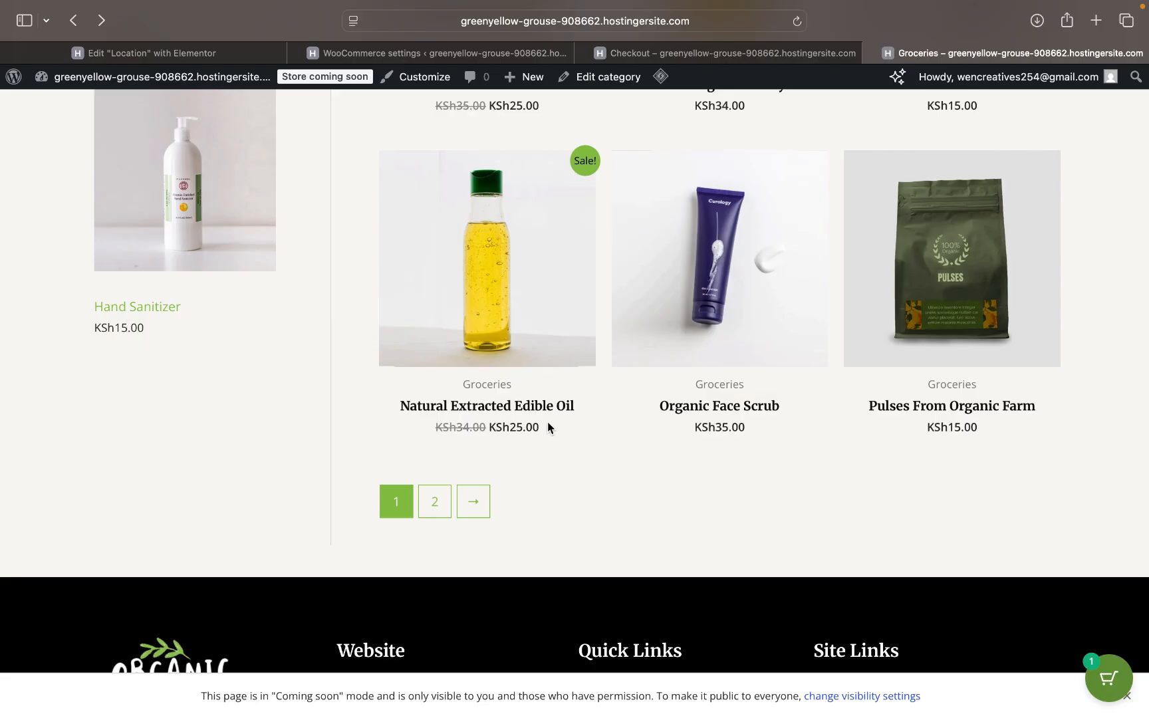
key(super+r)
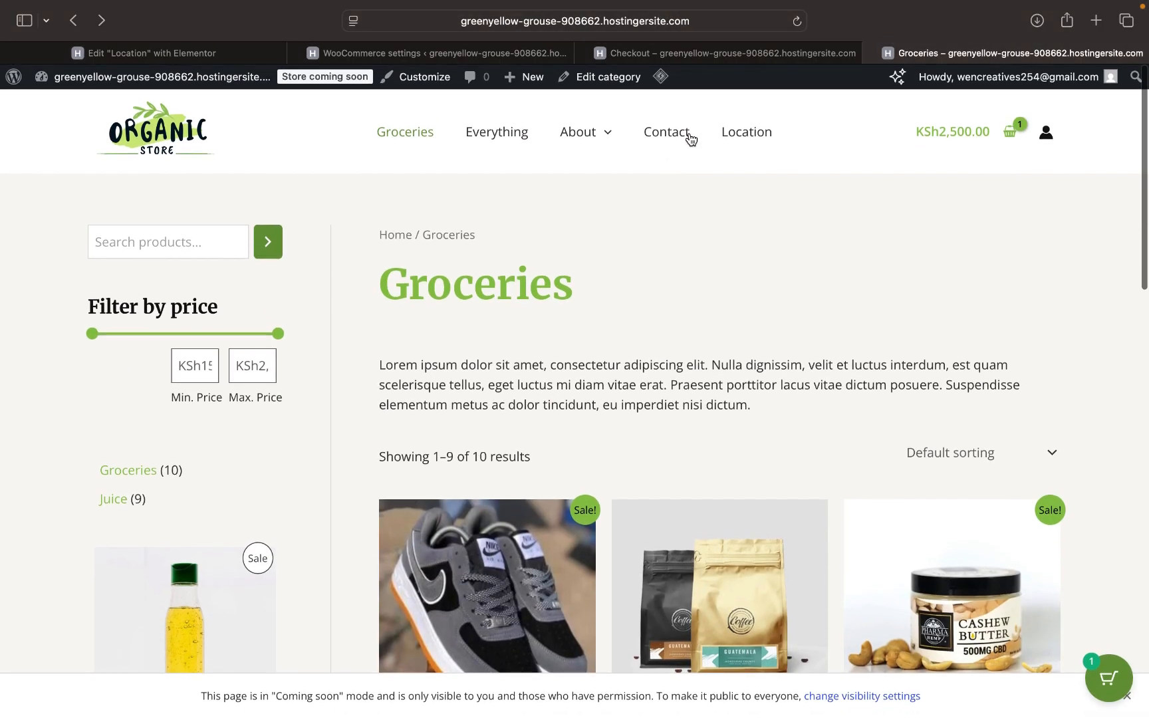
click(748, 53)
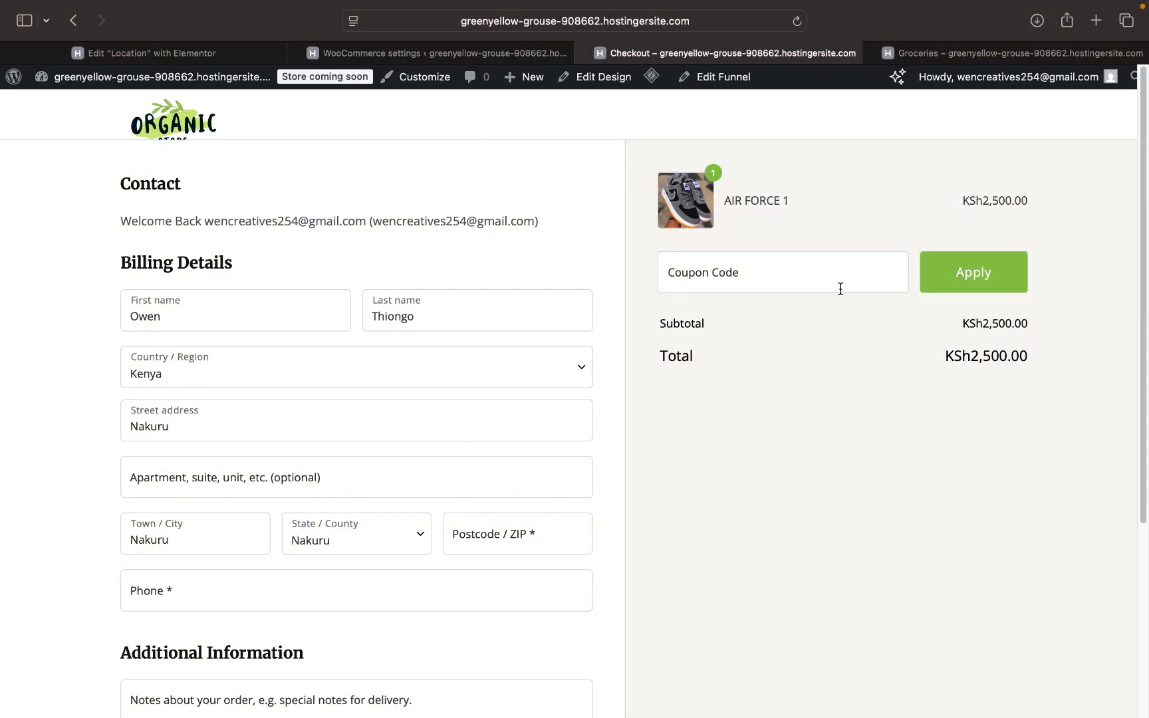
- Scroll to the checkout's empty Payment section, then return to WooCommerce settings
scroll(667, 421, down, 5)
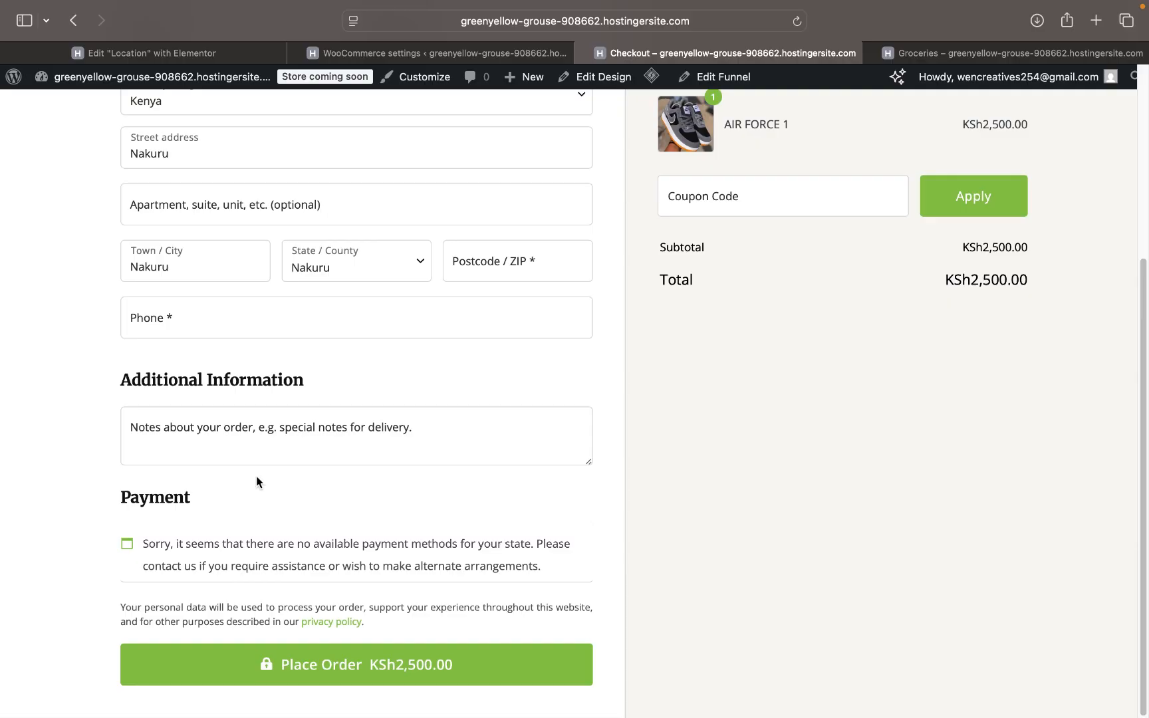
click(396, 53)
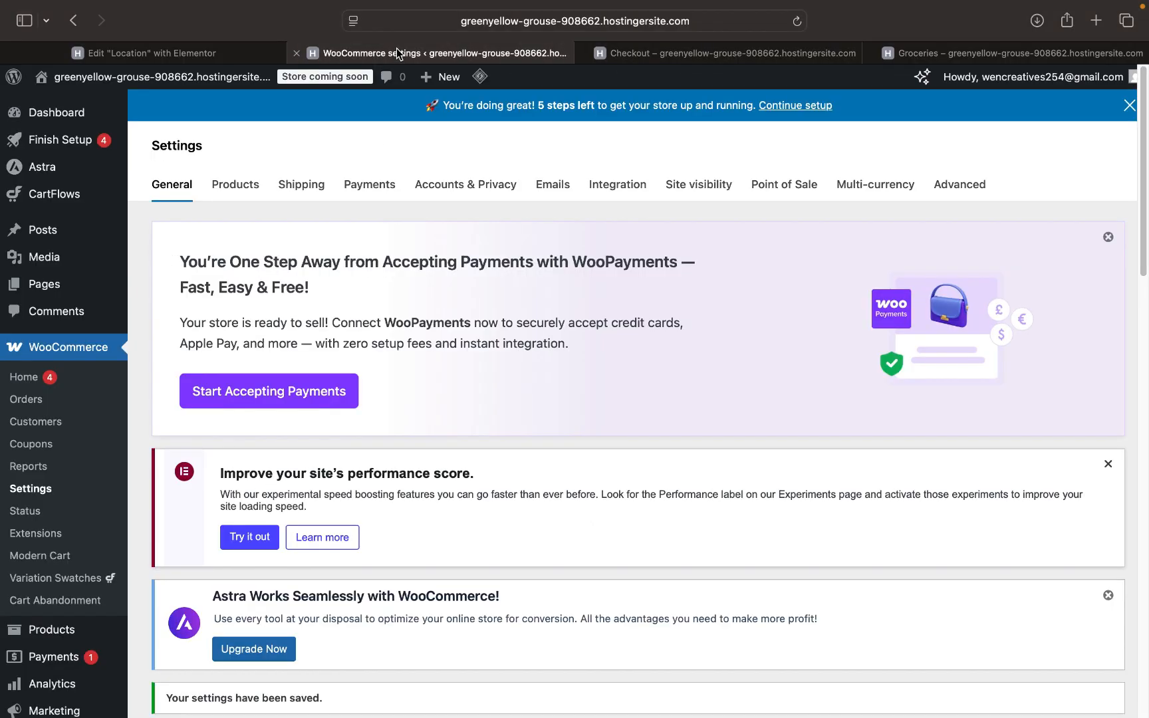
- Review the WooCommerce payment providers, then go to the Add Plugins page
scroll(314, 296, down, 3)
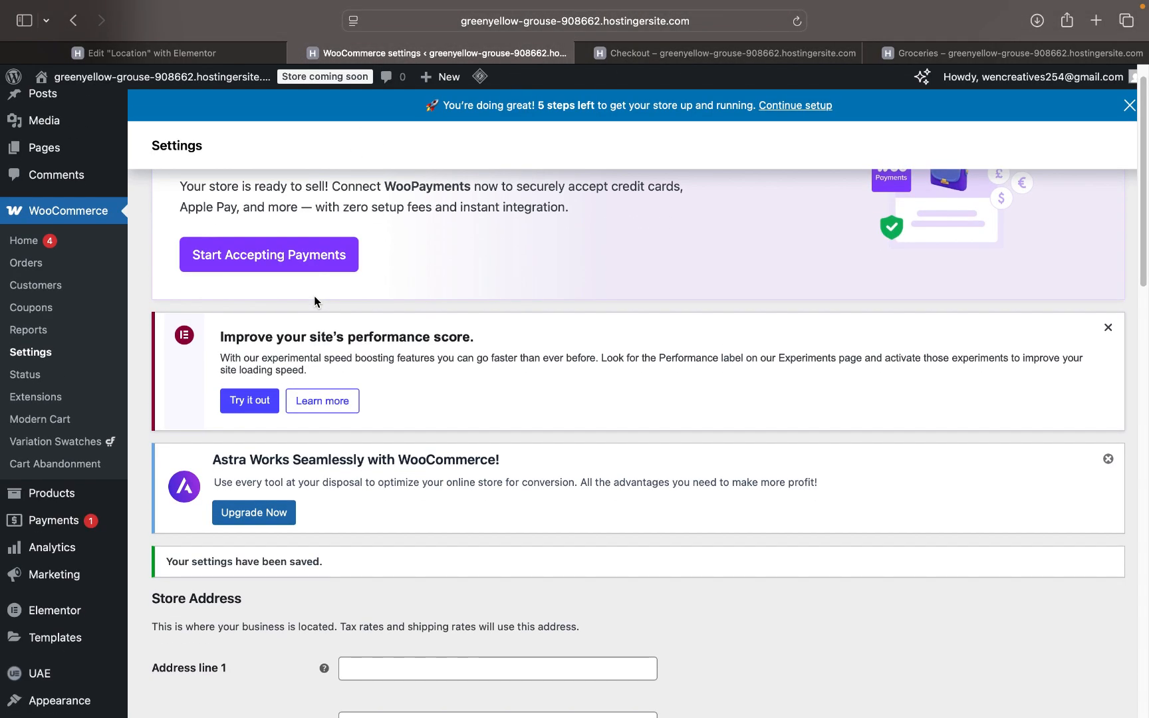
scroll(315, 296, up, 3)
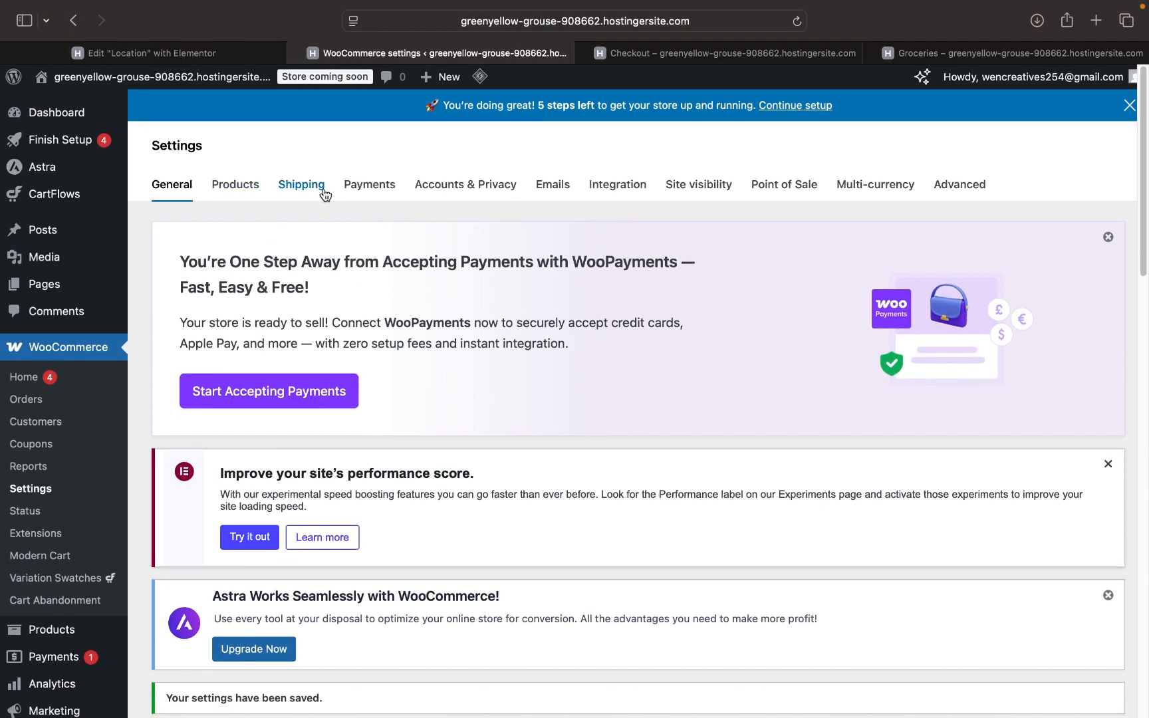
click(370, 186)
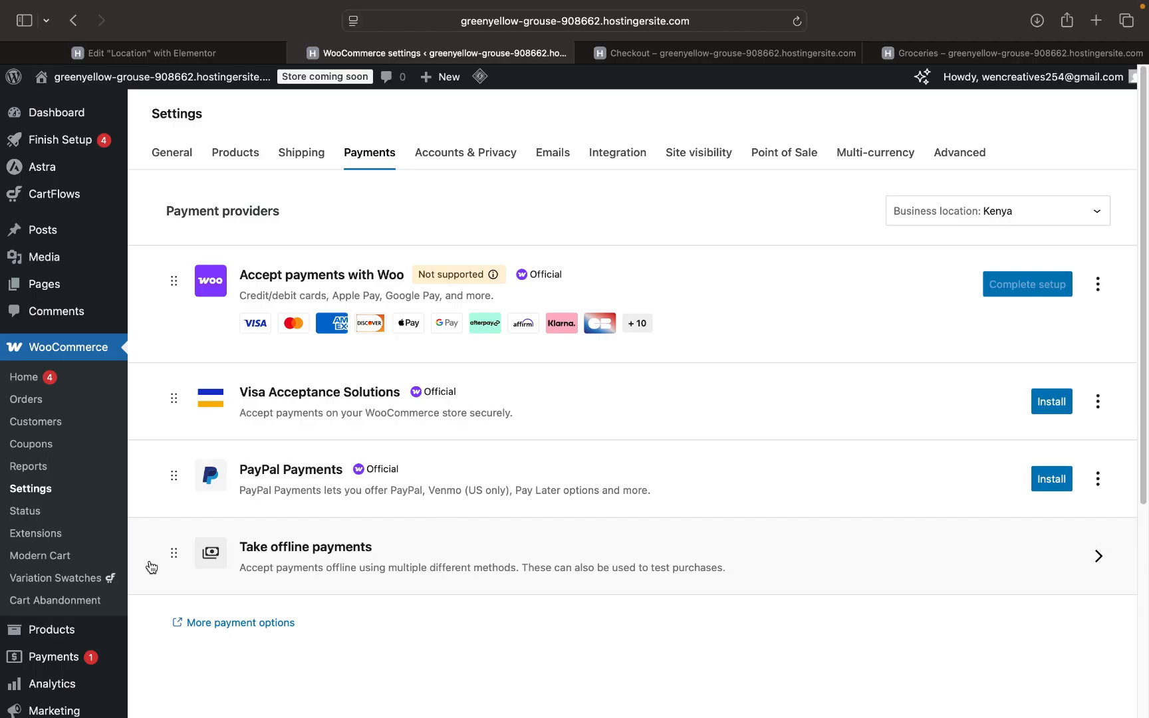
scroll(78, 617, down, 4)
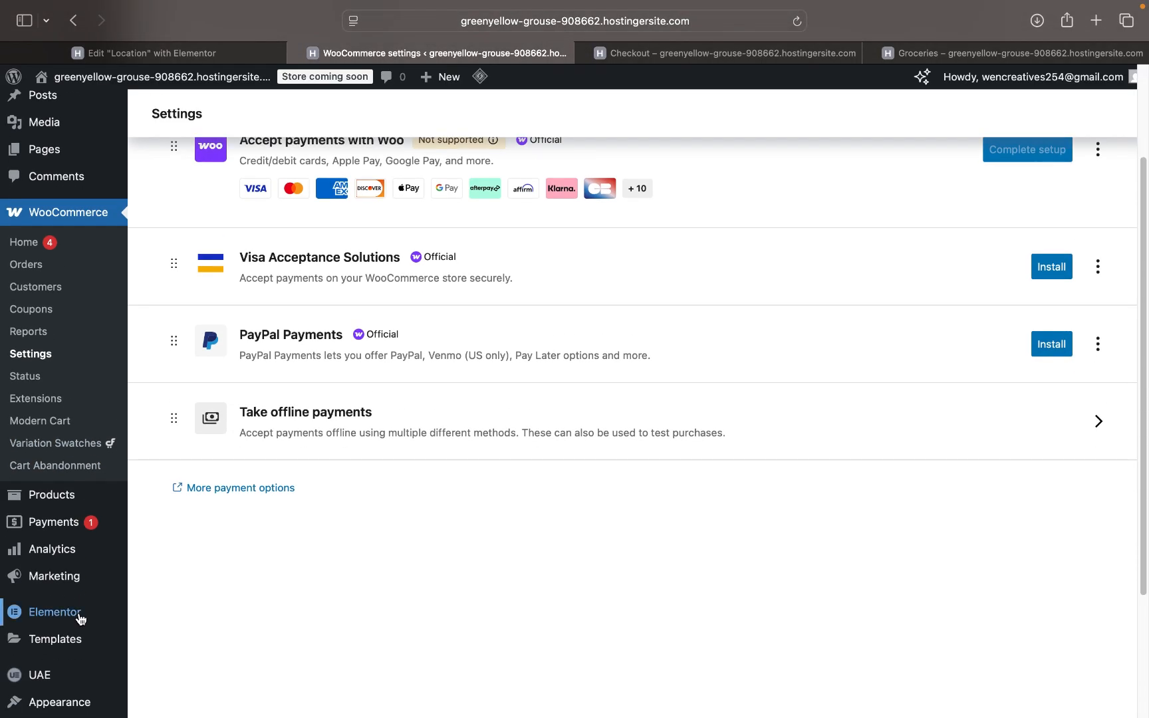
scroll(79, 618, down, 5)
click(59, 552)
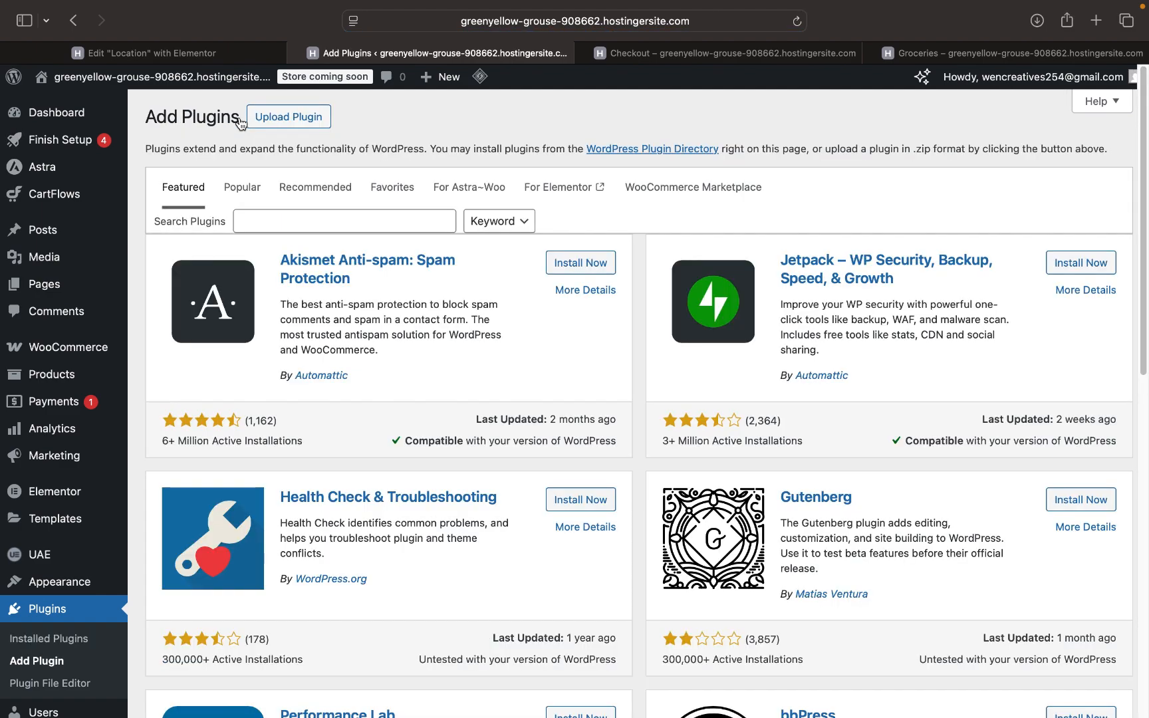
- Load wencreatives.com in a new browser tab
click(1101, 24)
text(wencreatives.com)
key(Return)
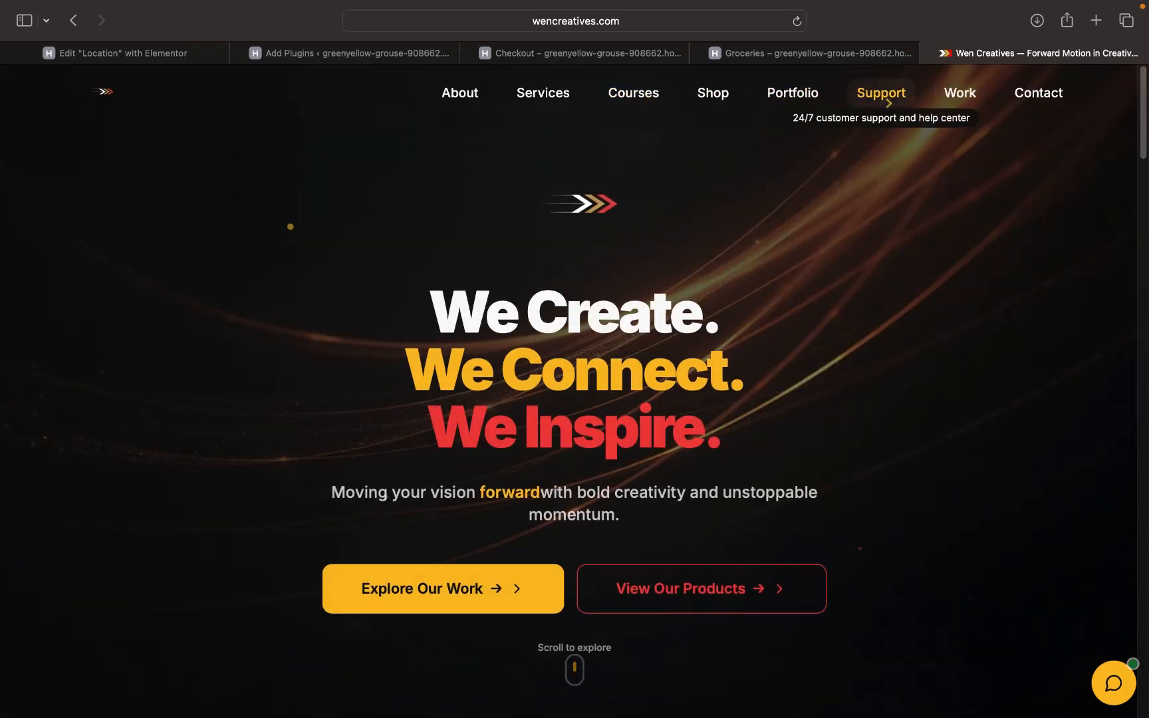
- Browse the Shop's Software, WordPress Plugins and All Products filters, then return to Groceries
click(720, 105)
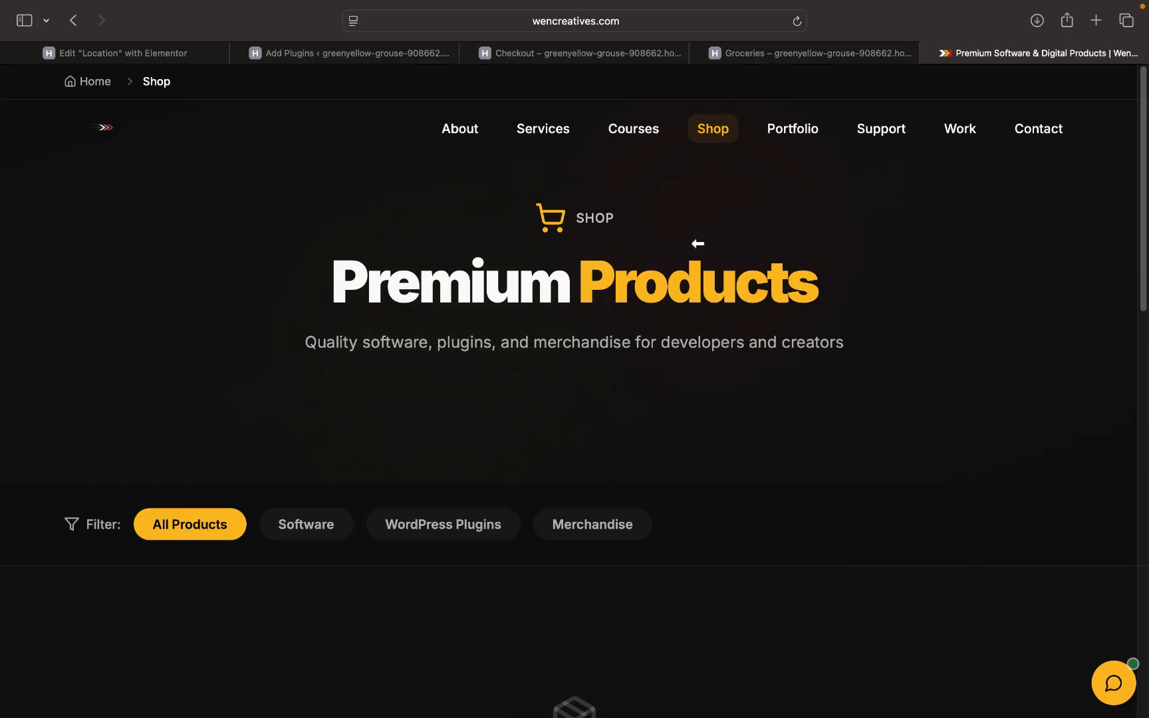
scroll(695, 264, down, 6)
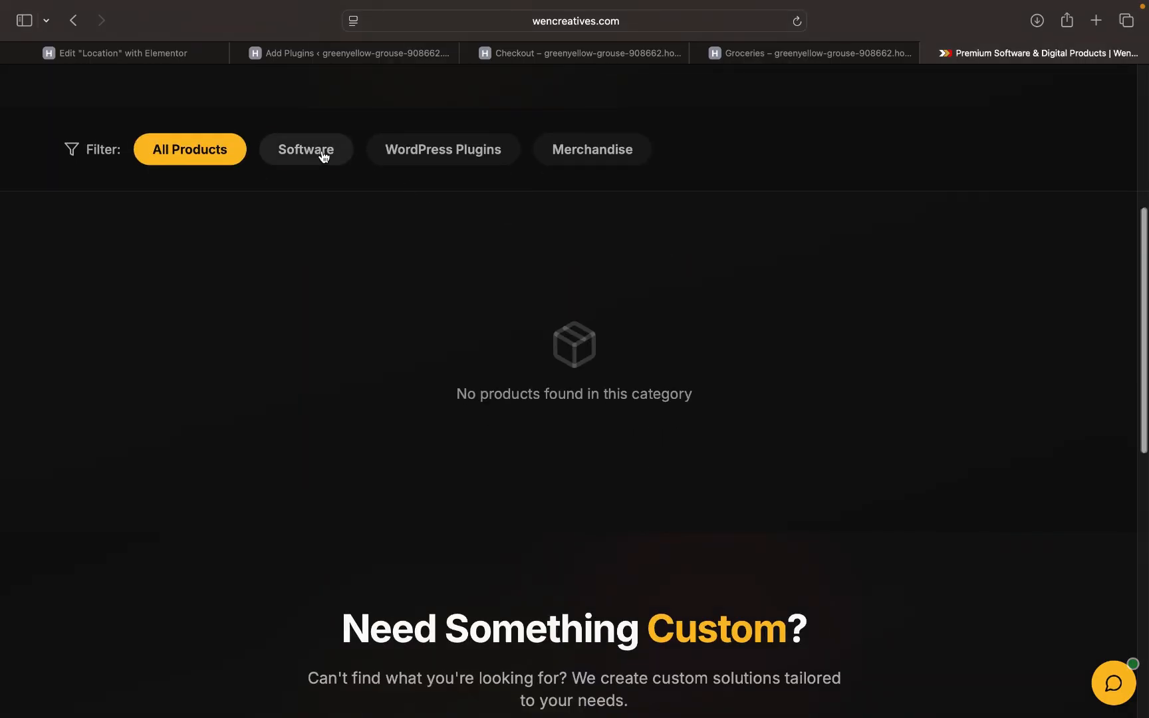
click(320, 154)
click(452, 155)
click(192, 152)
scroll(201, 154, up, 6)
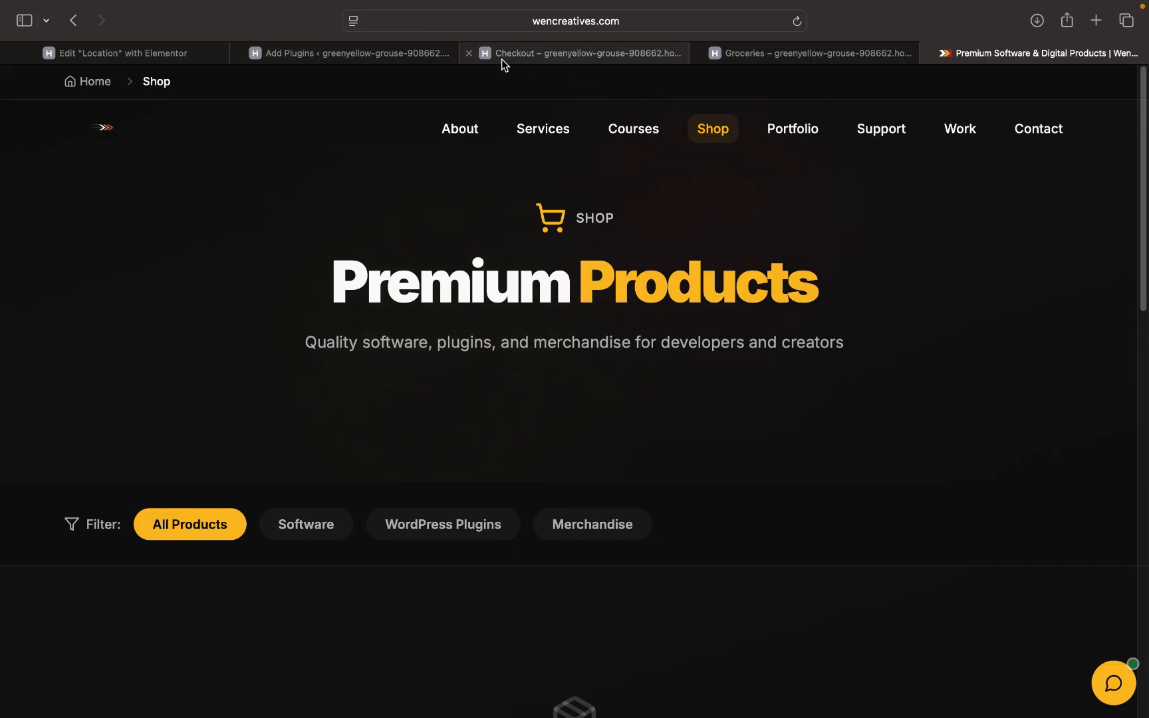
click(850, 59)
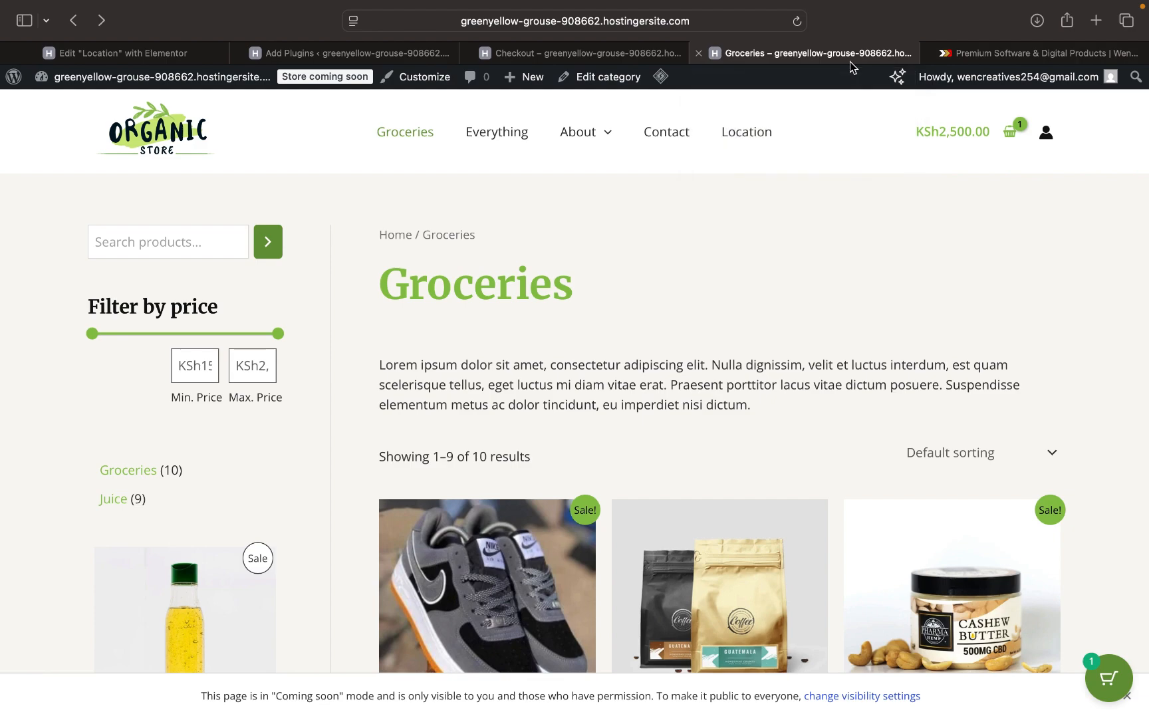
- Confirm the checkout page offers no payment methods, then go back to Add Plugins
click(376, 54)
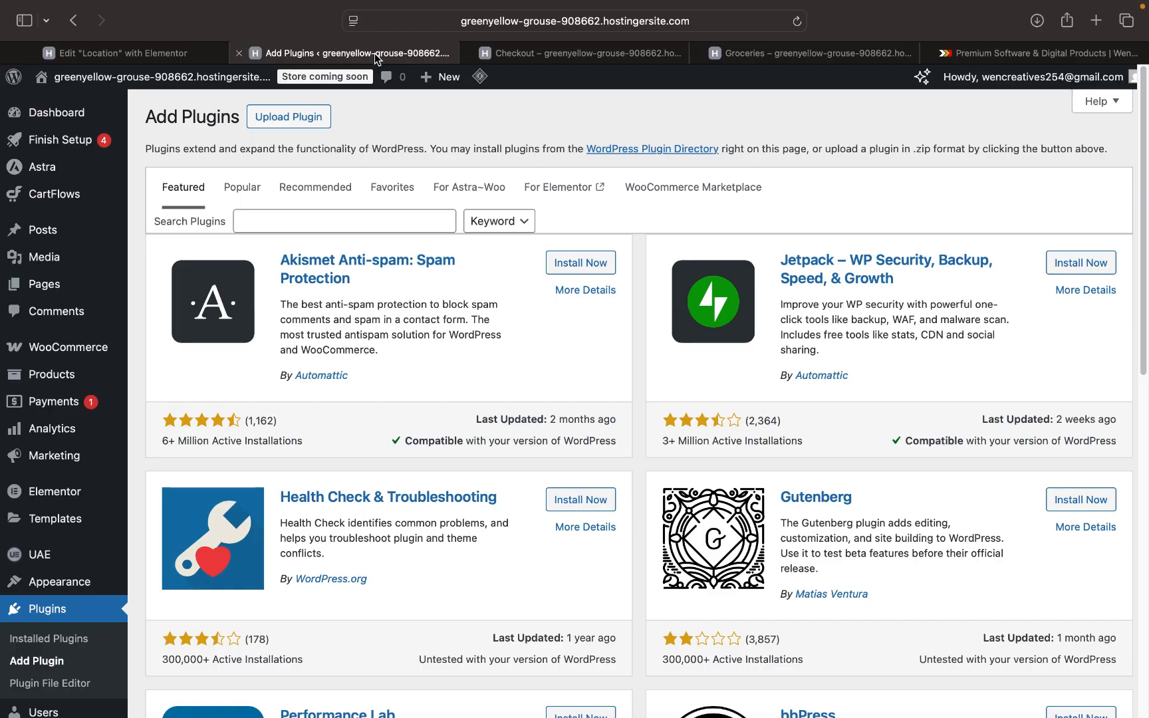
click(843, 48)
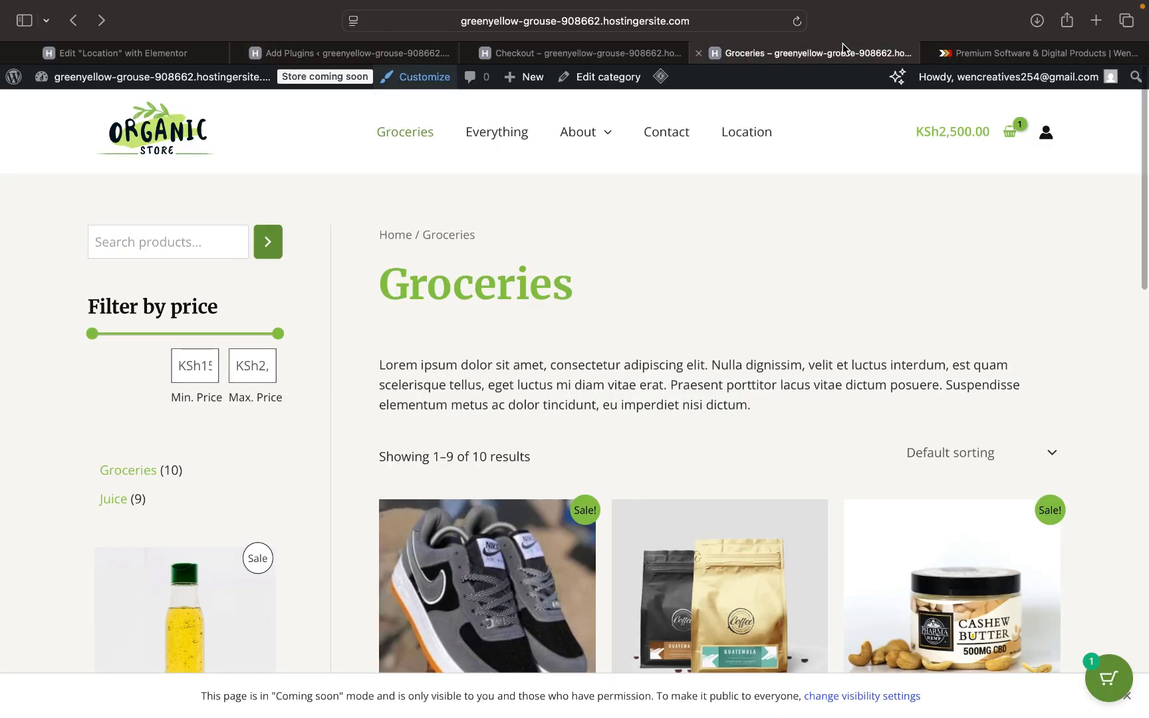
scroll(601, 346, down, 3)
scroll(602, 346, up, 3)
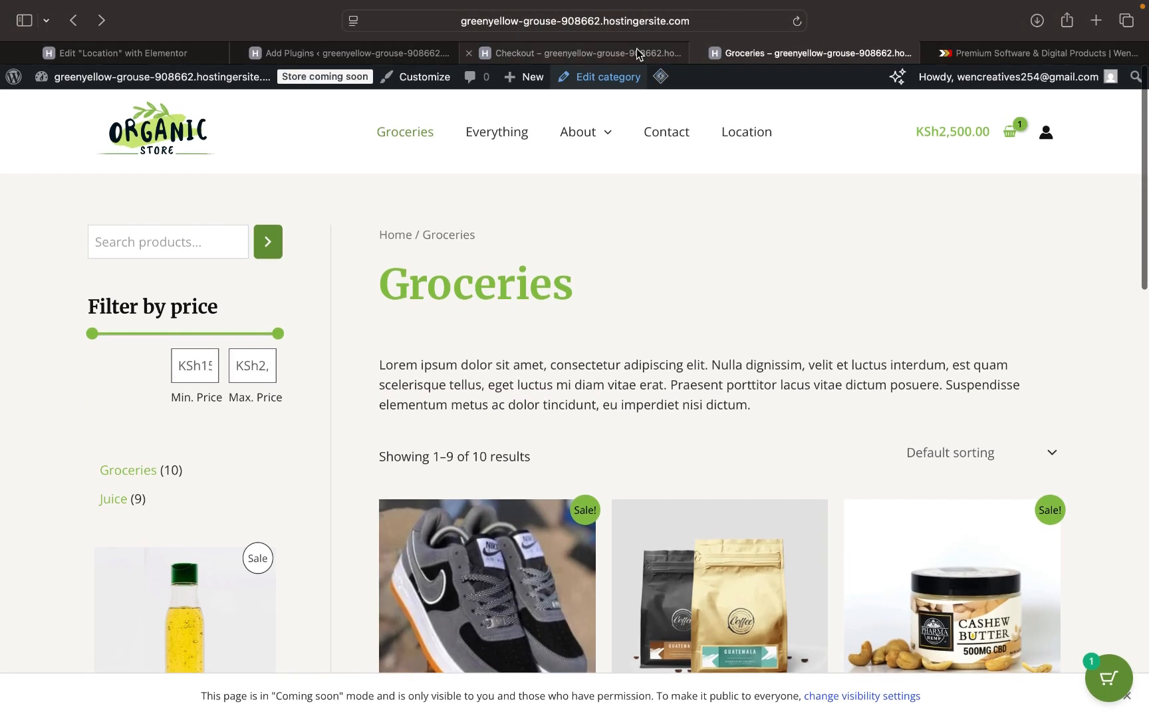
click(636, 51)
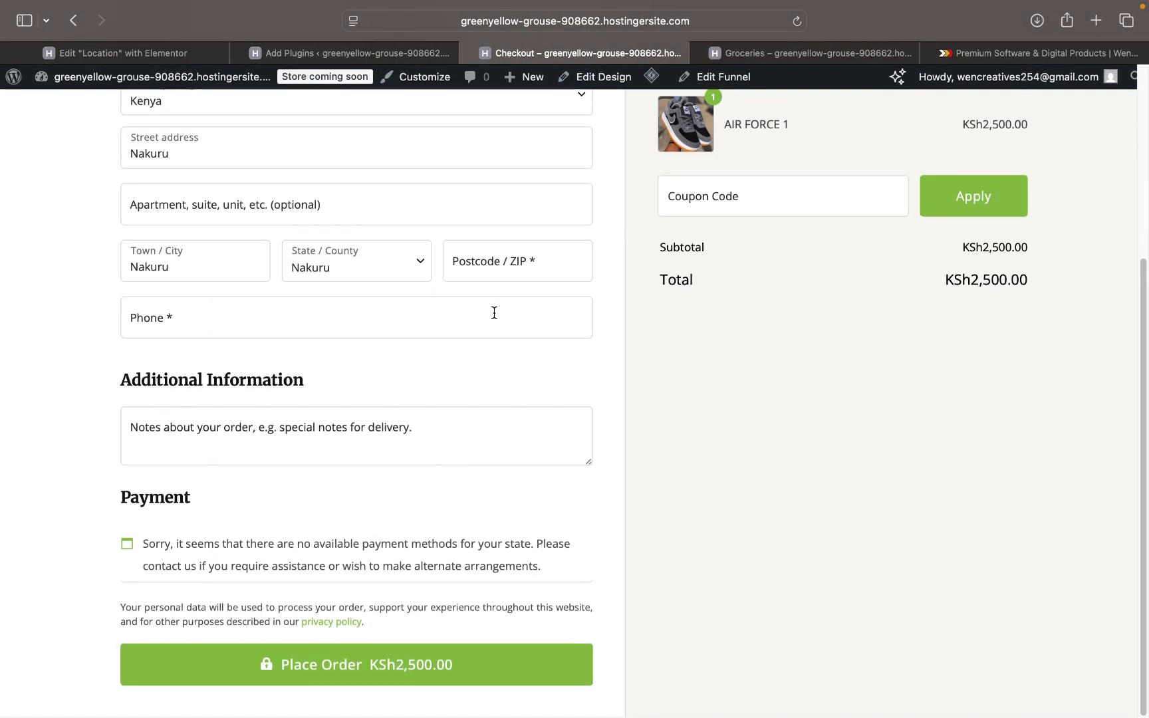
click(362, 53)
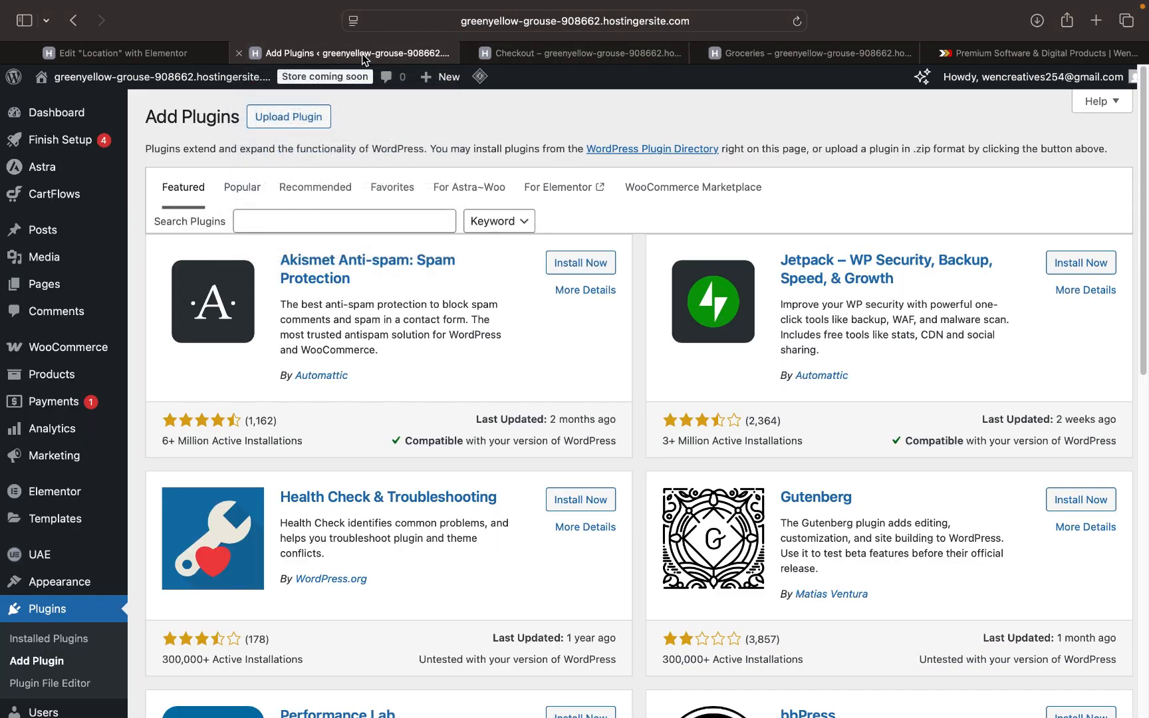
- Try choosing Downloads > WenPay.zip in the Upload Plugin form, then cancel and close it
click(300, 126)
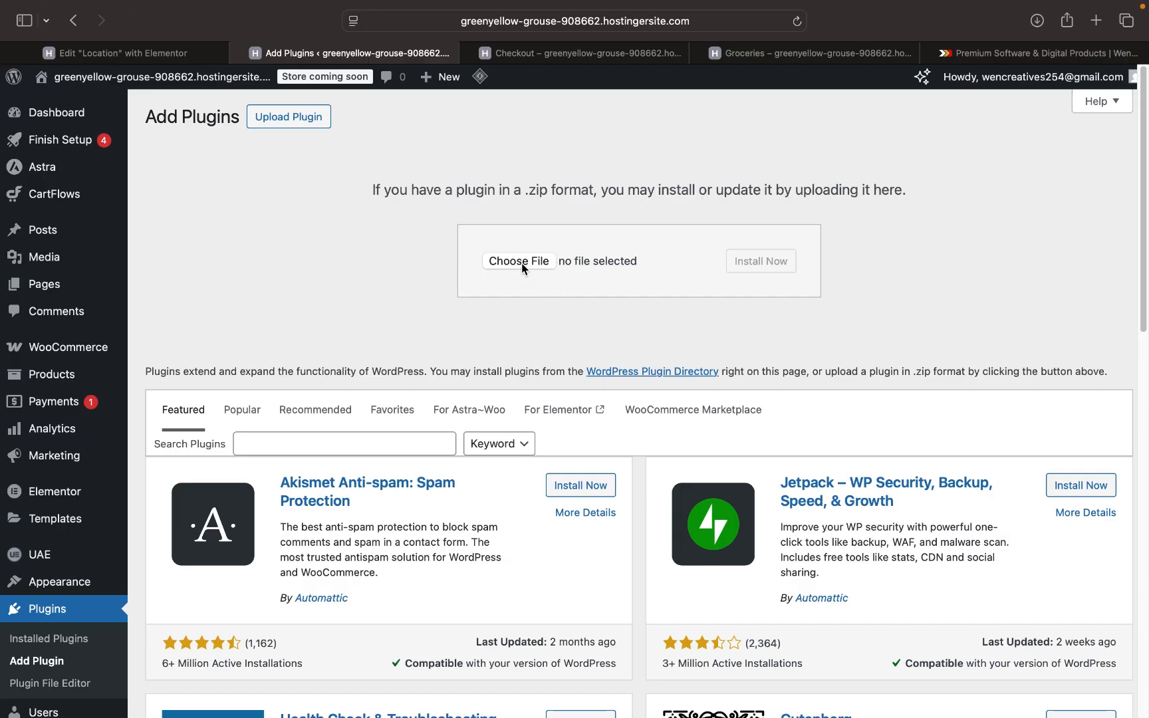
click(523, 267)
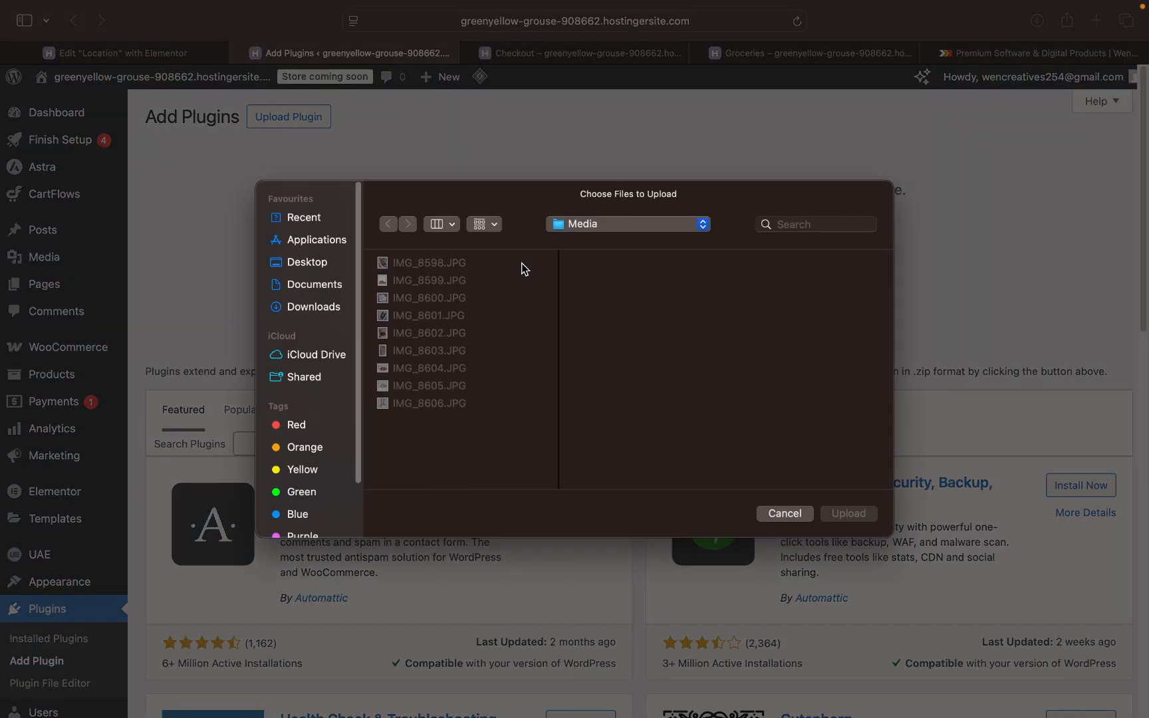
click(330, 306)
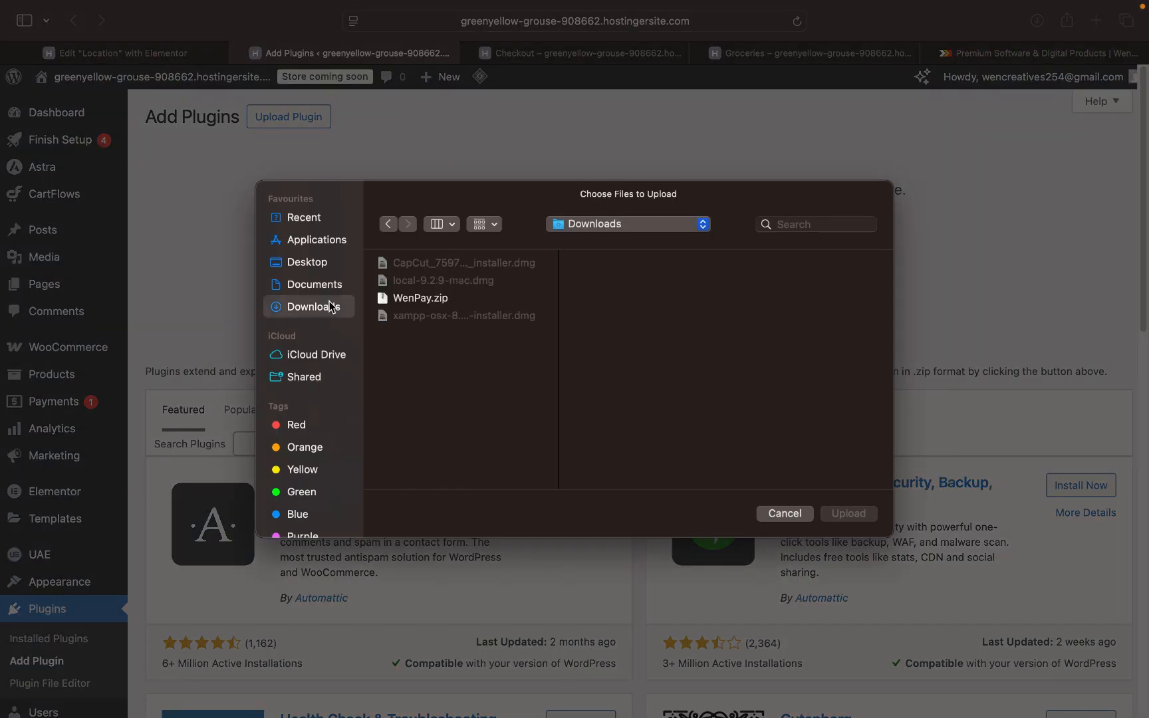
click(408, 300)
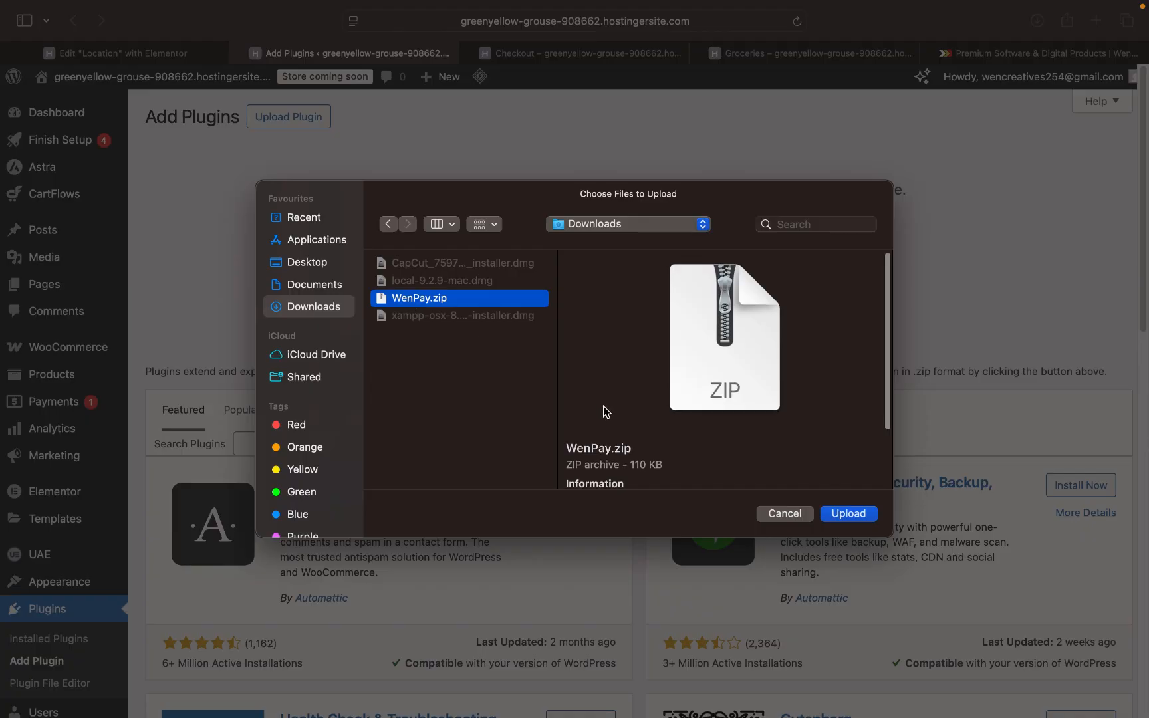
scroll(603, 405, down, 3)
scroll(603, 405, up, 3)
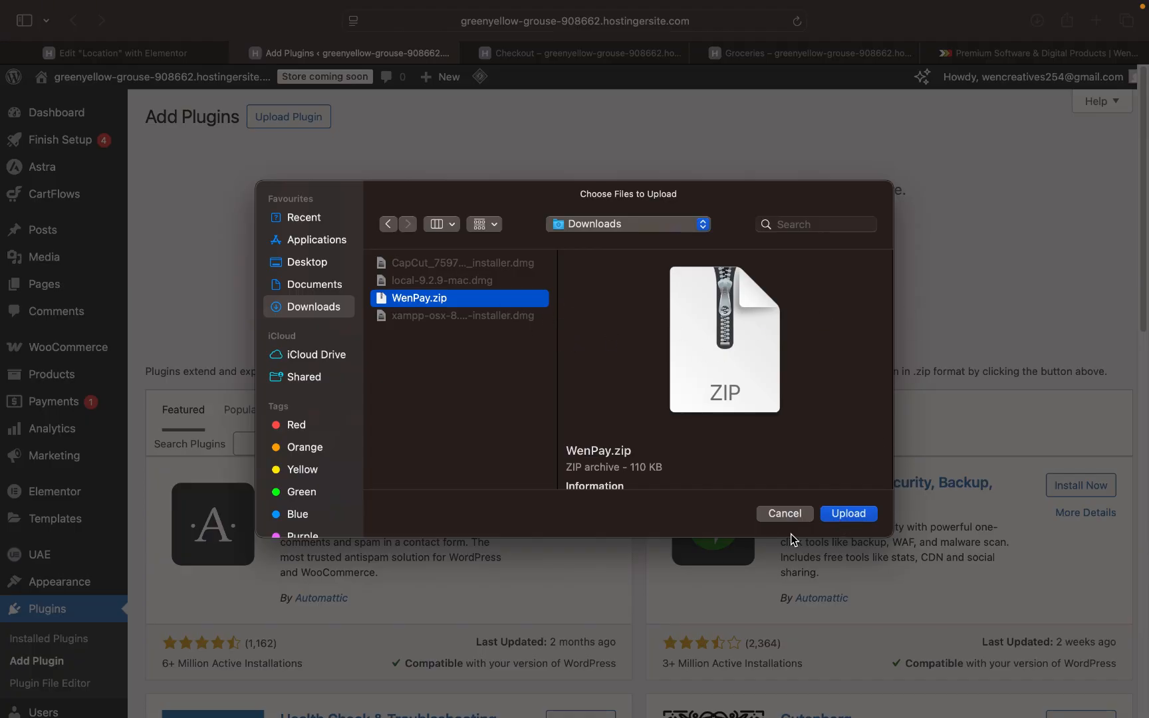
click(785, 515)
click(299, 119)
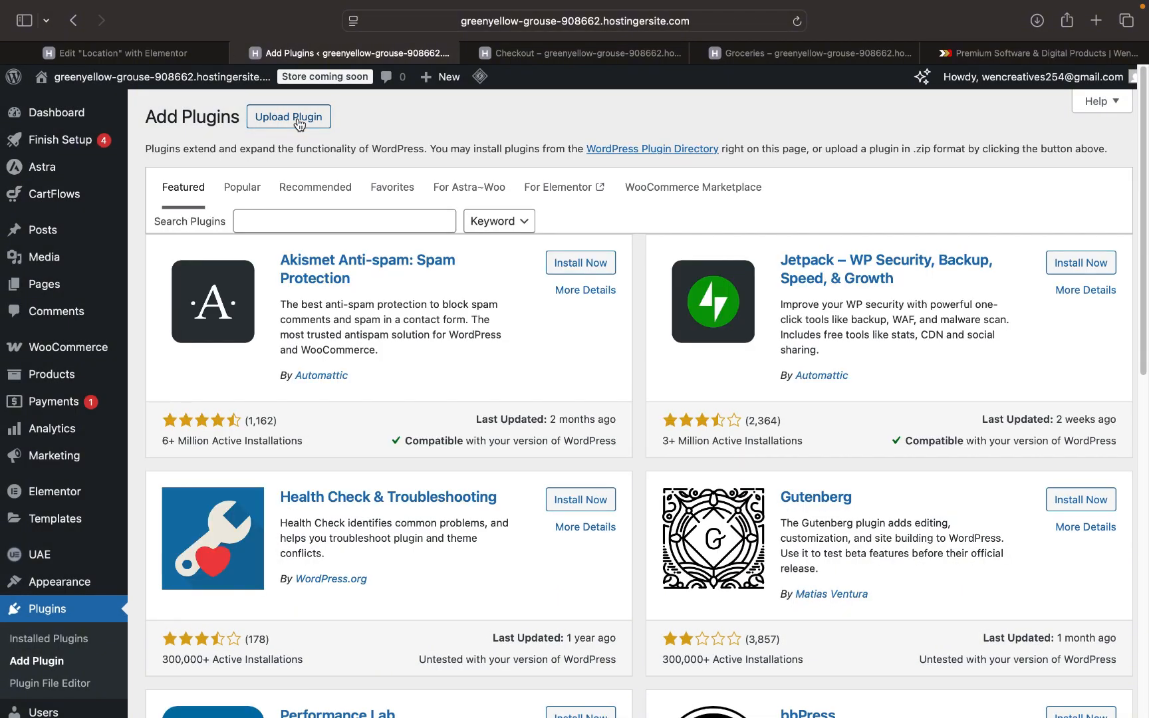
- Reopen Upload Plugin and confirm WenPay.zip as the file to upload
click(299, 119)
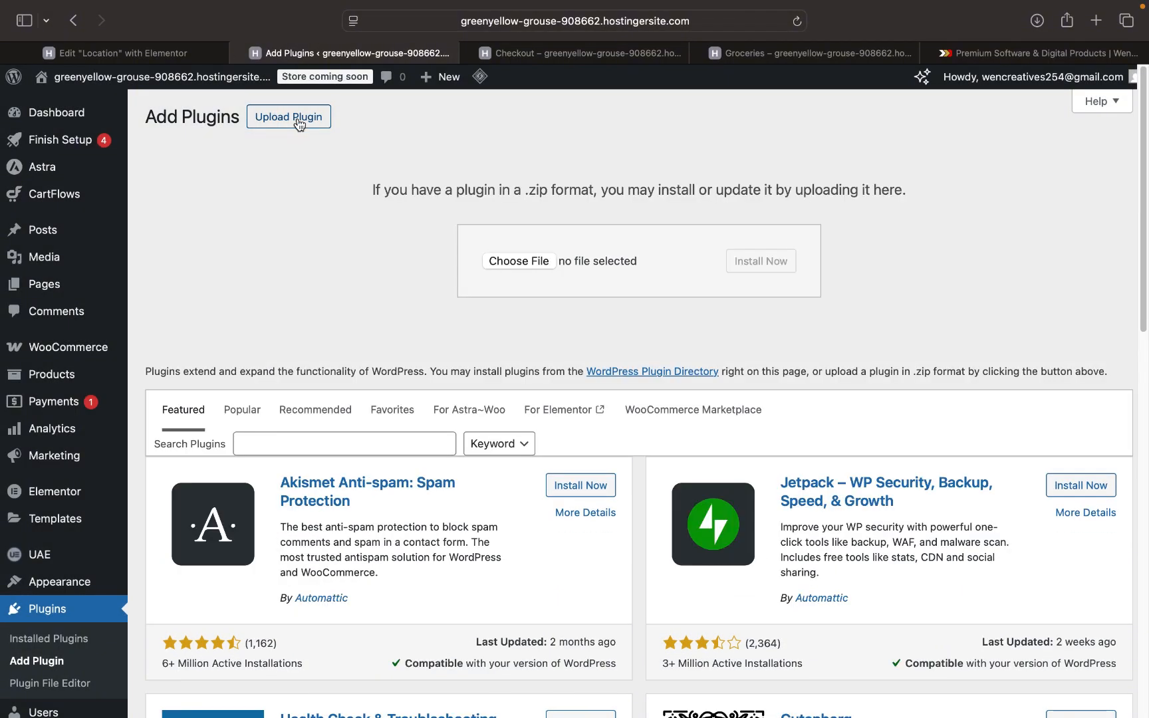
click(533, 262)
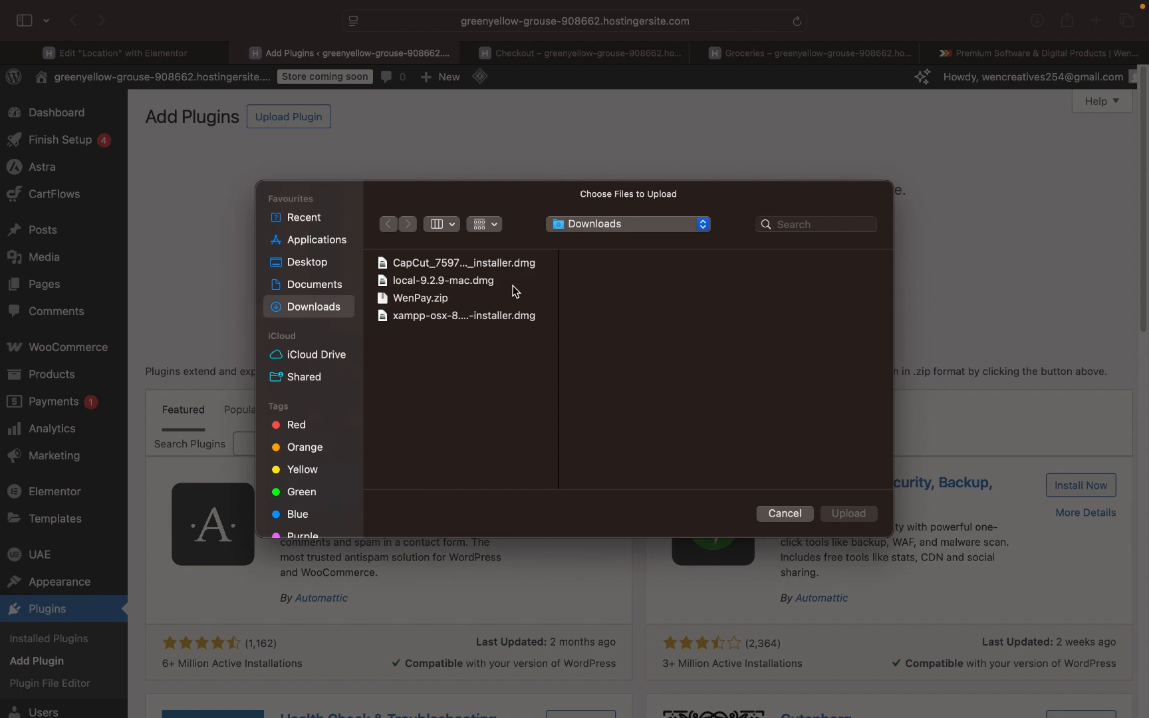
click(442, 301)
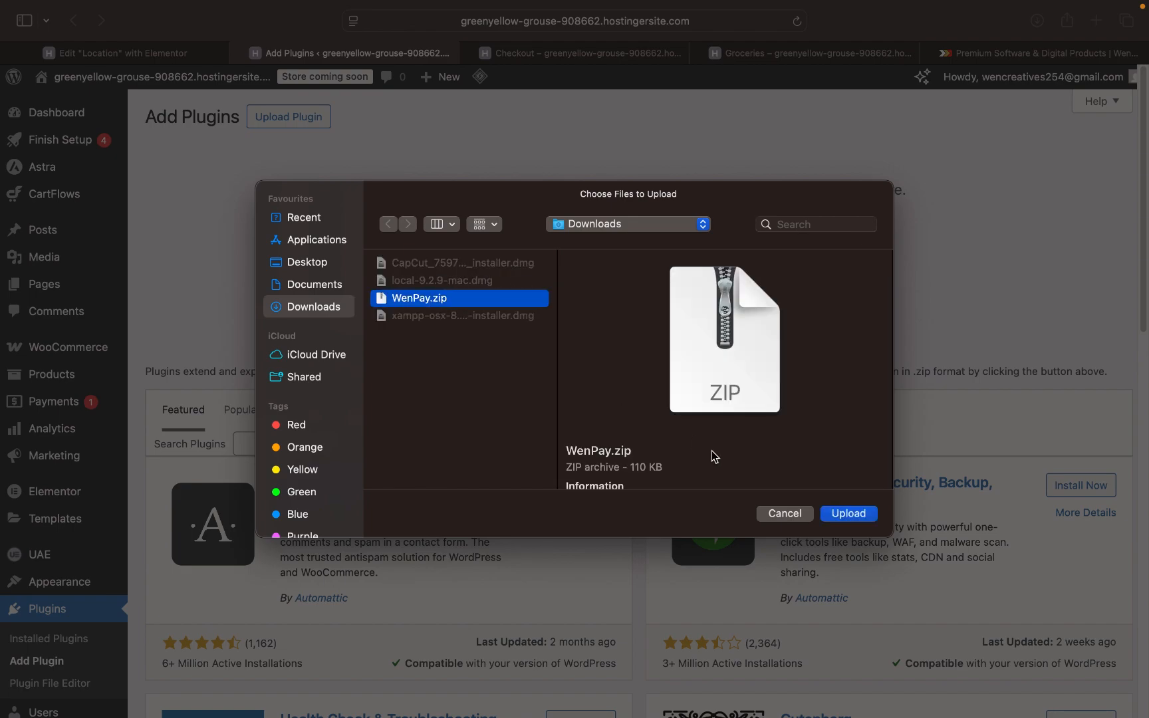
click(849, 517)
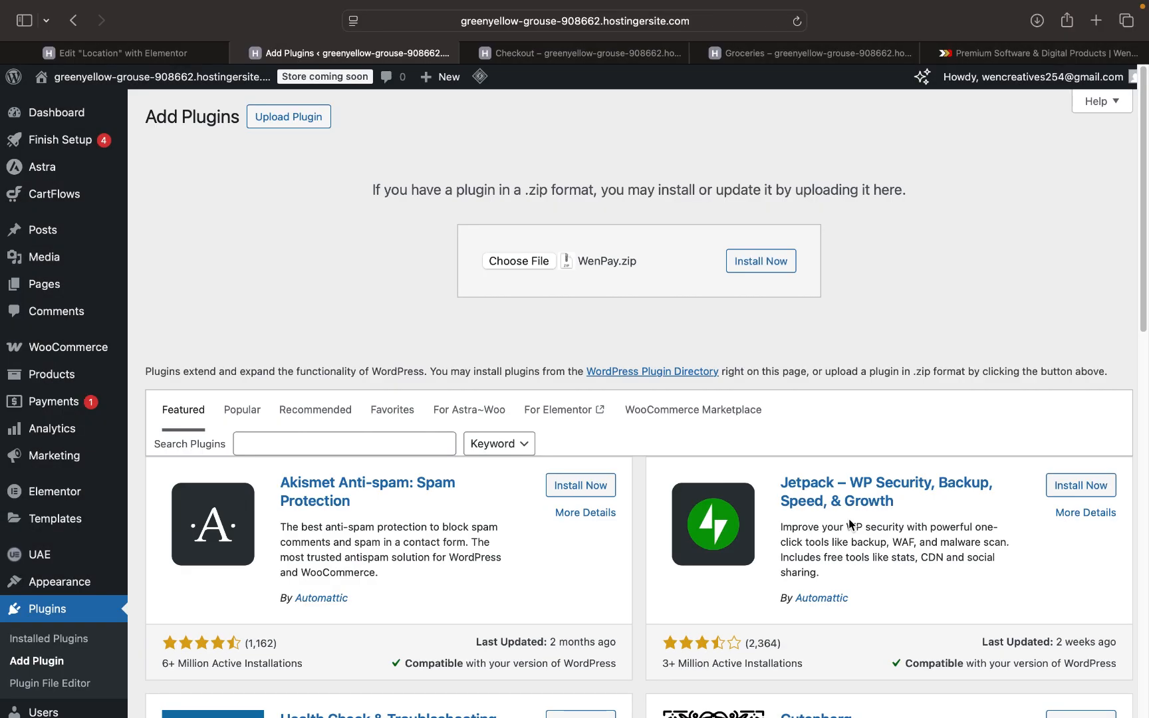
- Install WenPay.zip until 'Plugin installed successfully.' appears
click(776, 263)
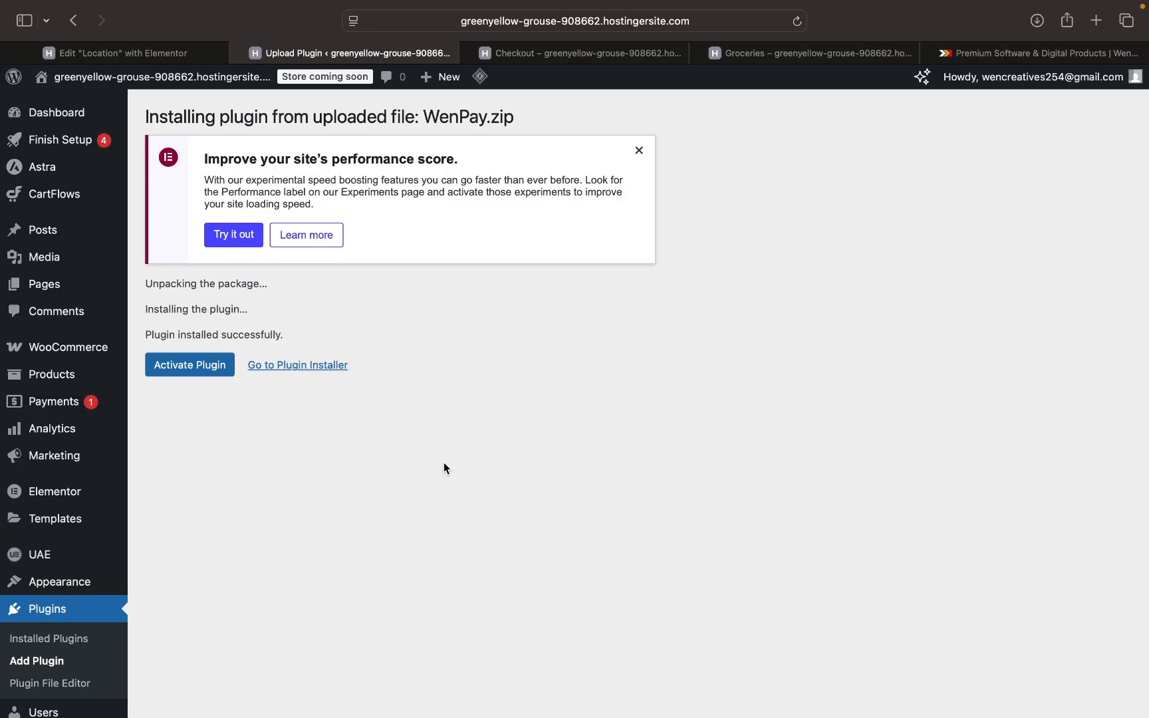
click(206, 367)
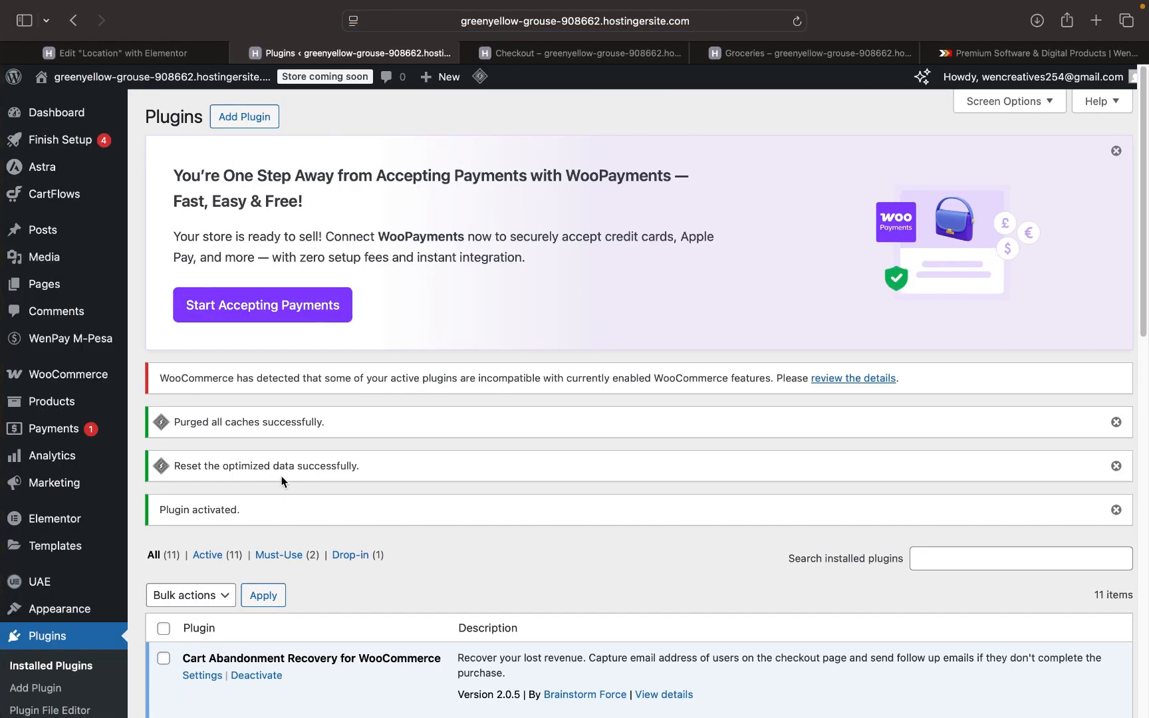
scroll(310, 444, down, 2)
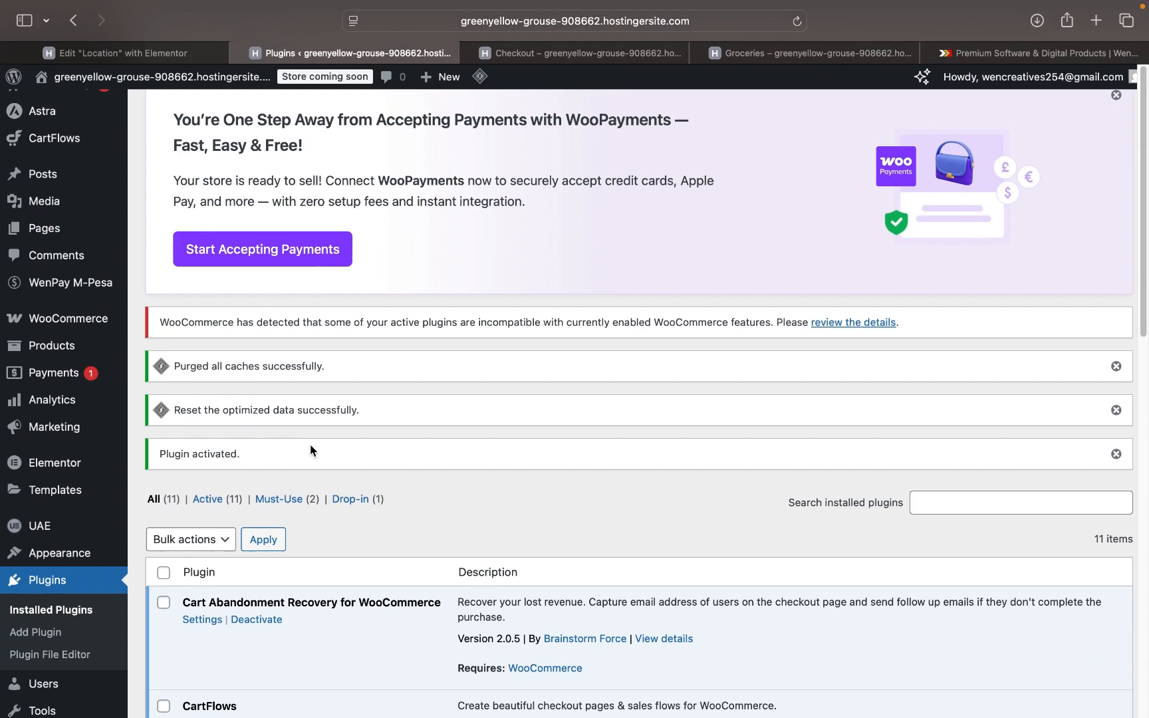
scroll(326, 408, down, 3)
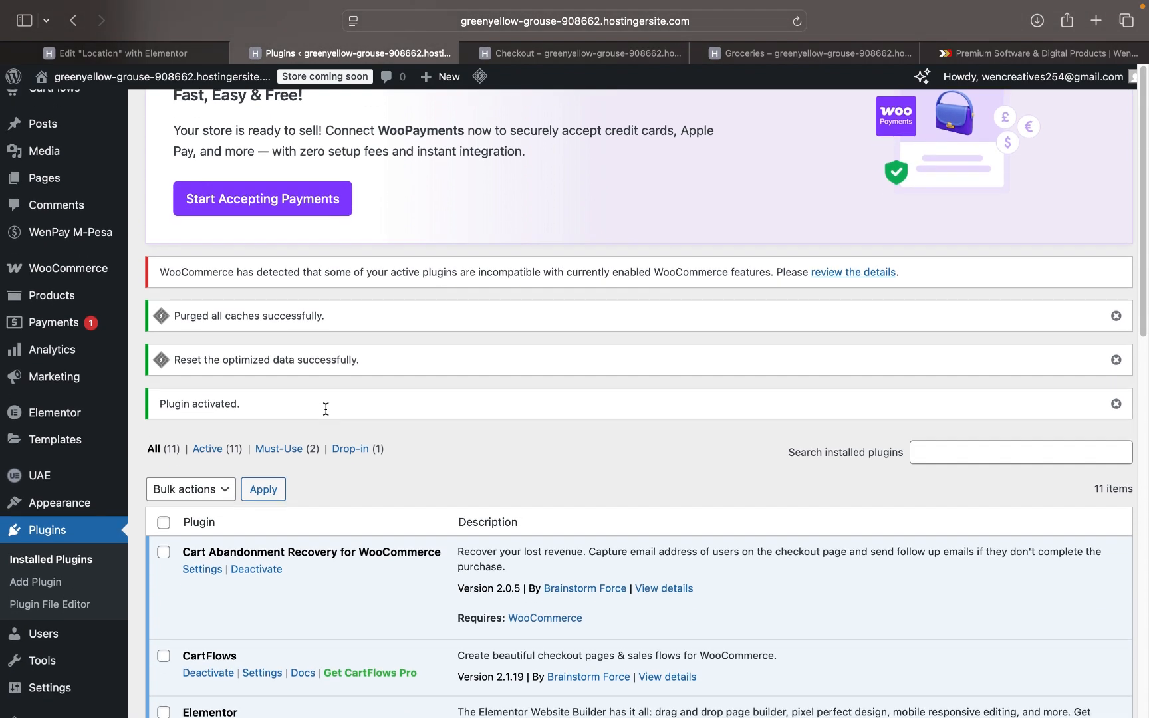
scroll(326, 414, down, 2)
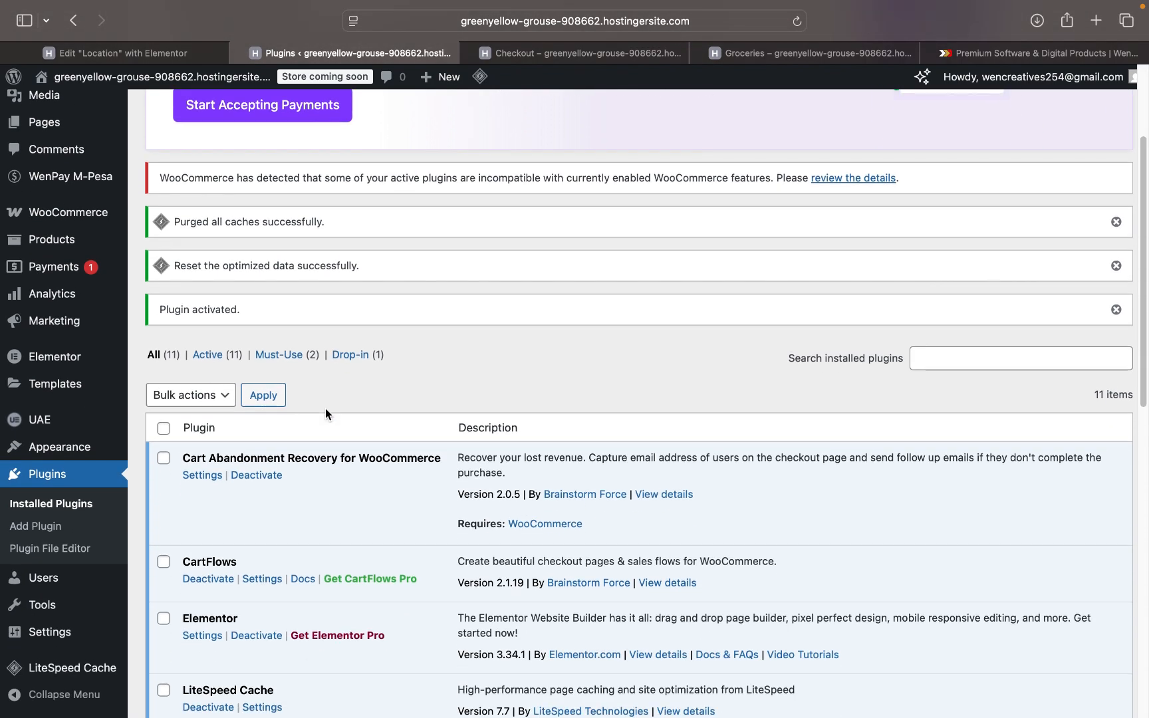
mouse_move(78, 185)
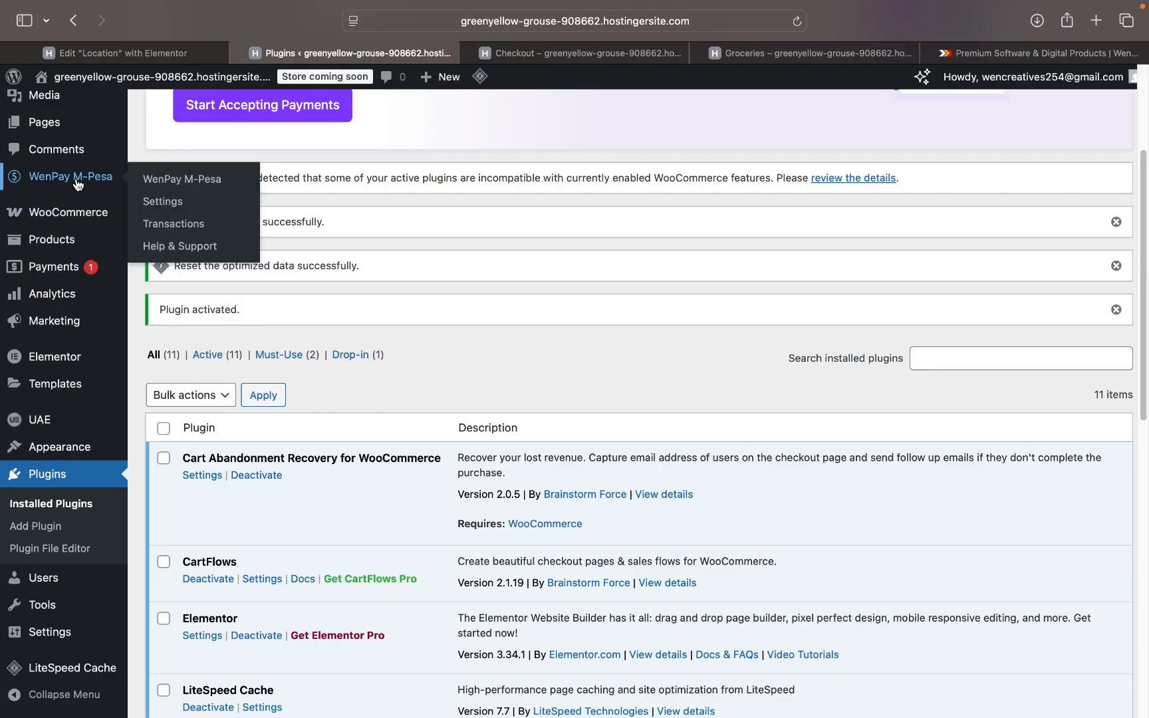
scroll(360, 539, down, 15)
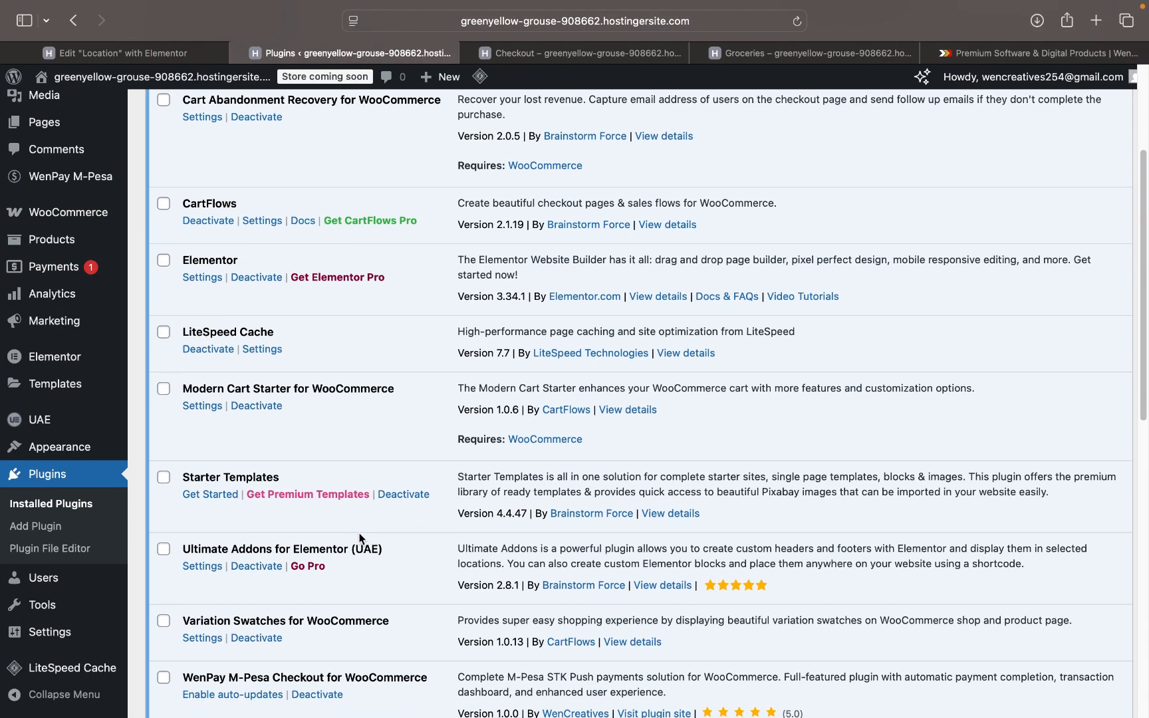
scroll(359, 538, down, 1)
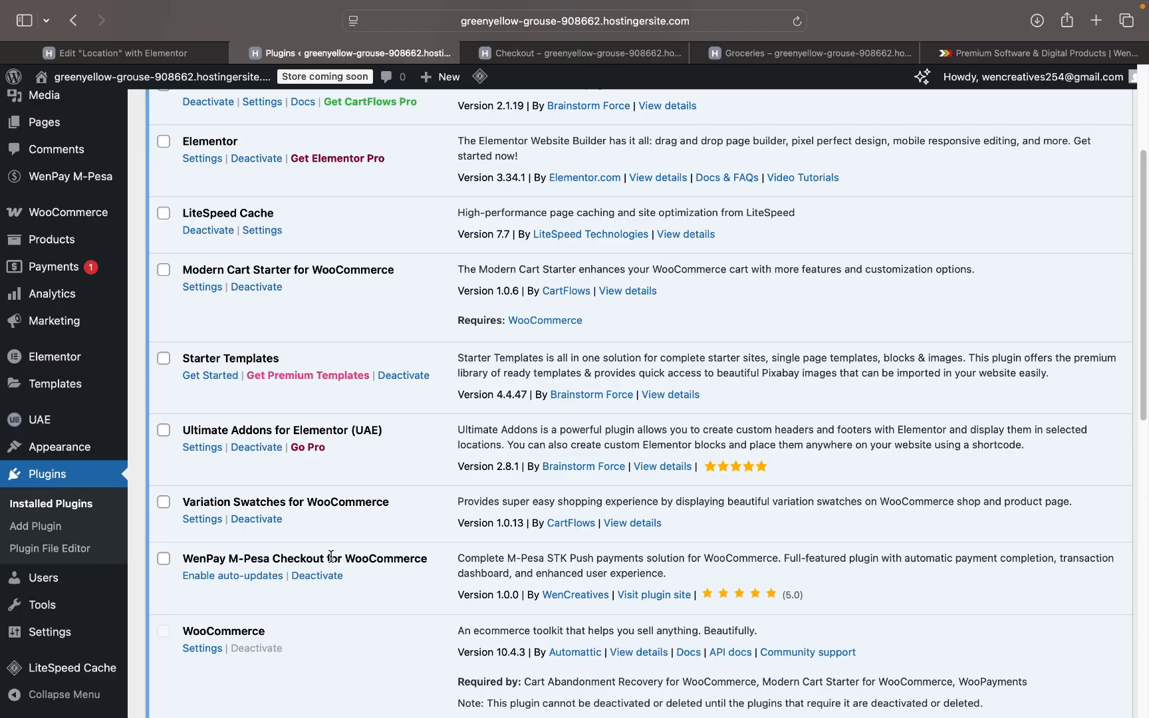
scroll(373, 572, up, 10)
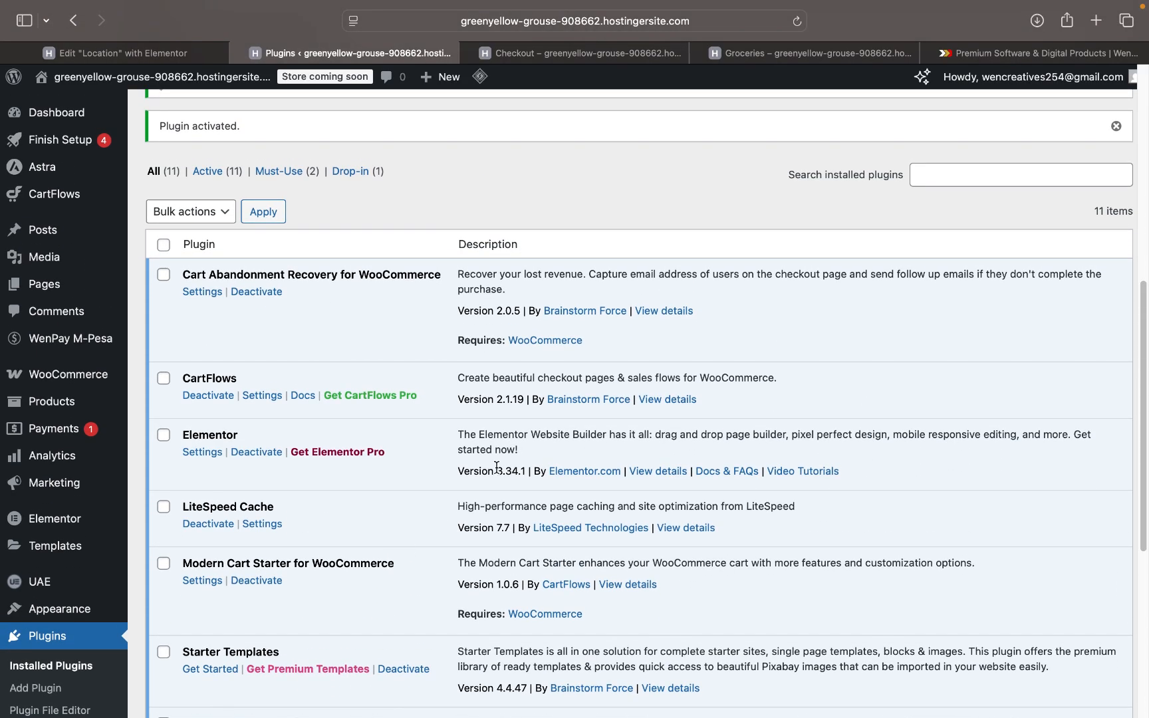
click(792, 53)
click(625, 51)
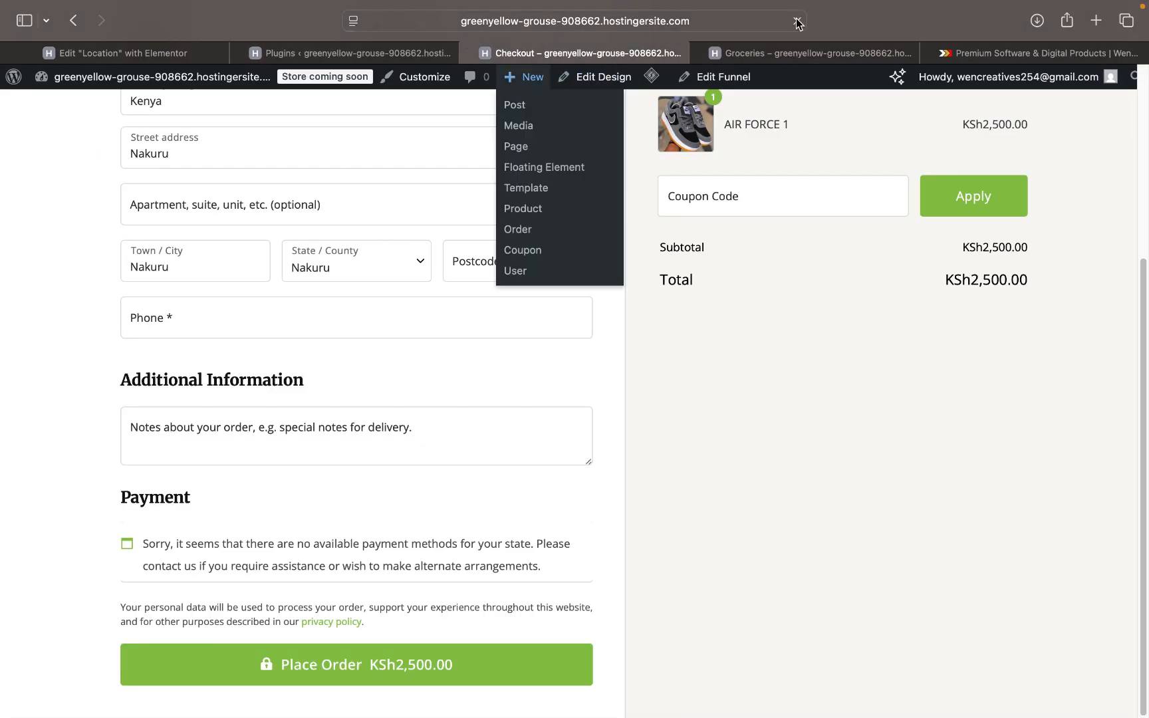
click(798, 21)
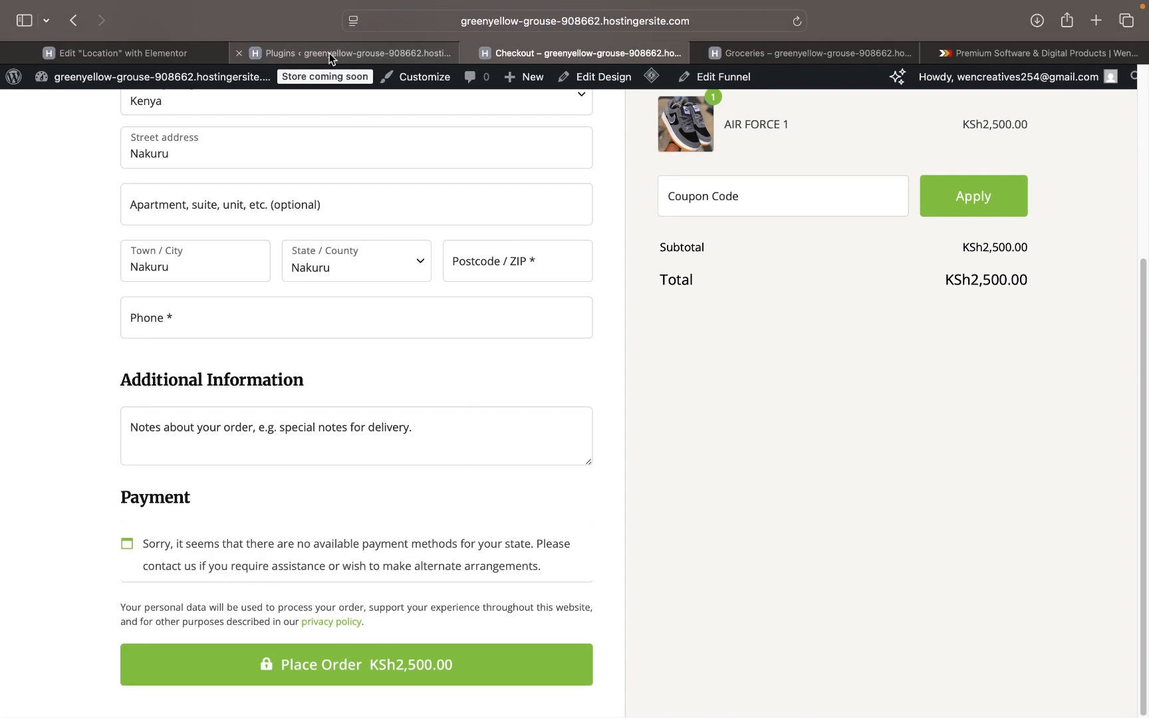
mouse_move(330, 59)
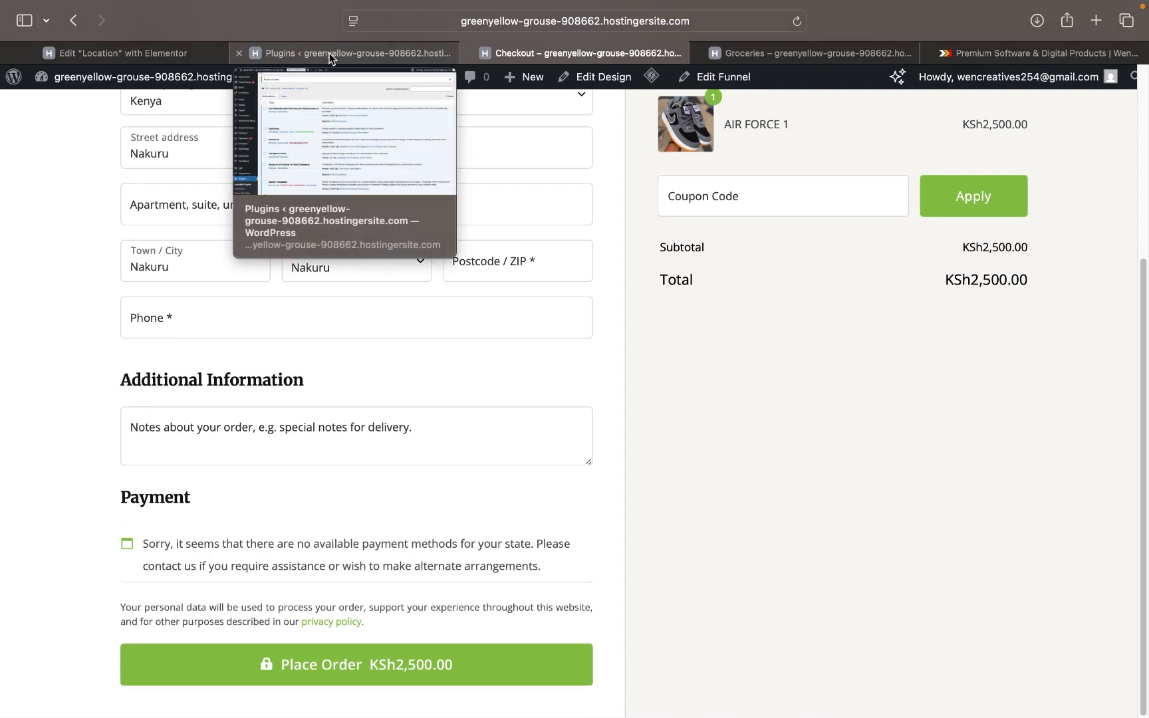
click(329, 58)
scroll(271, 484, down, 1)
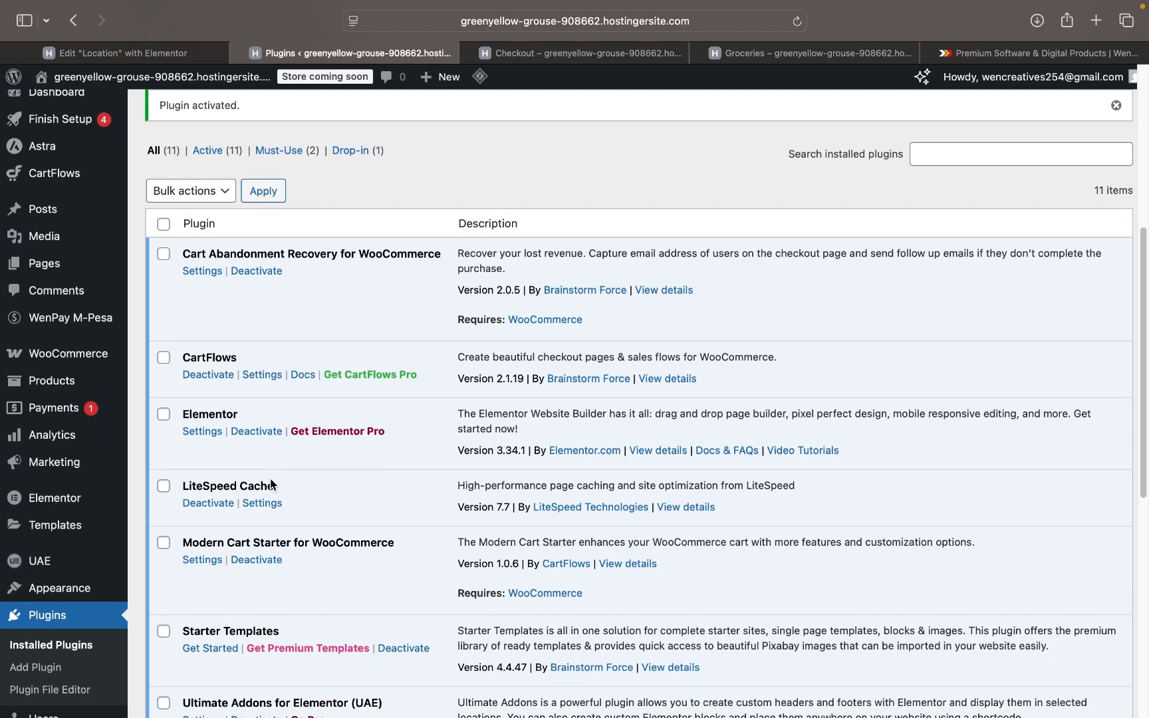
scroll(271, 484, down, 4)
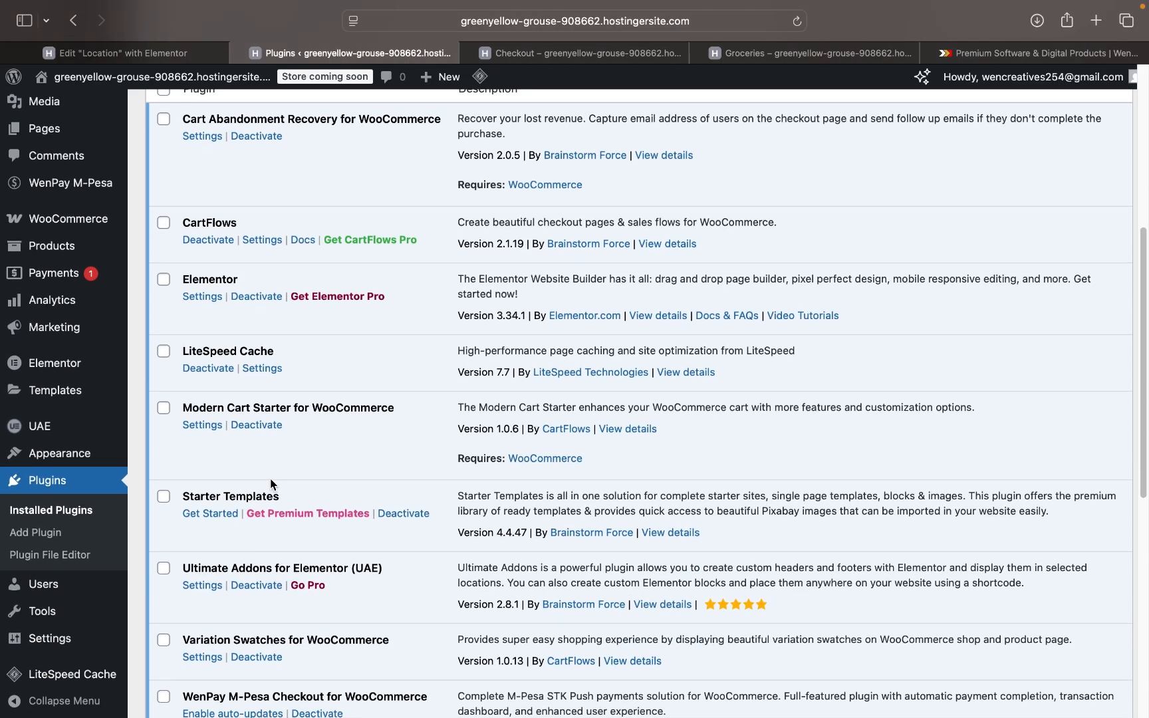
scroll(270, 479, up, 6)
mouse_move(95, 337)
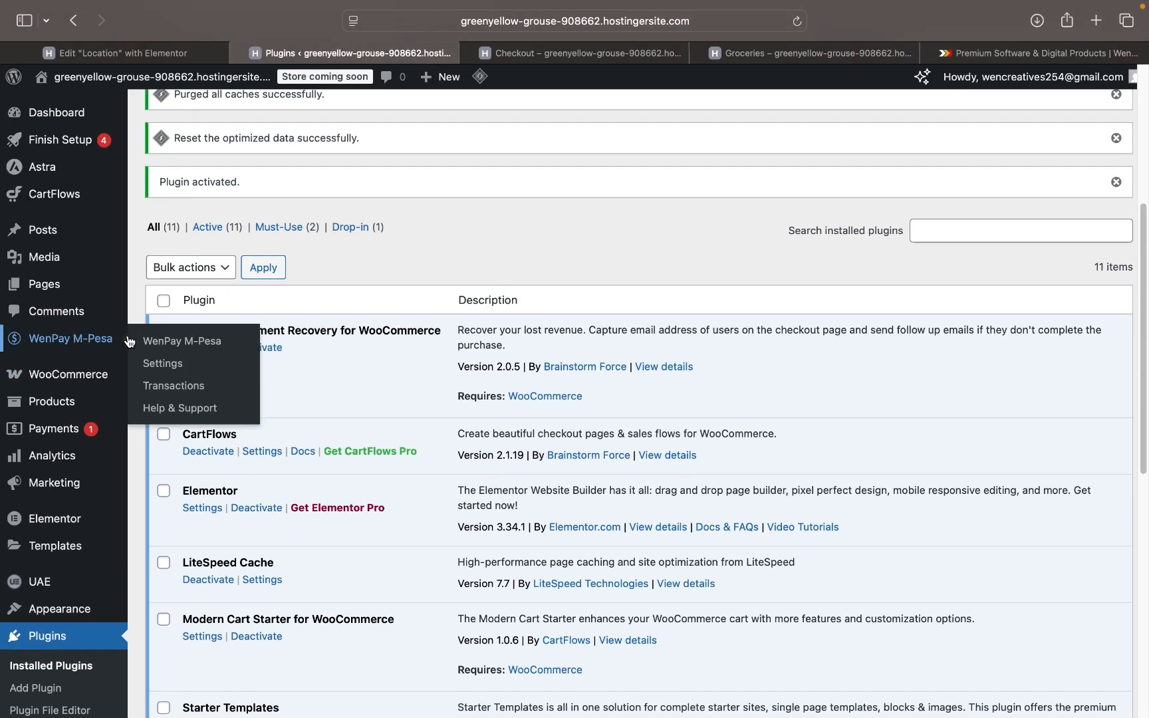
- Open the WooCommerce settings page for the WenPay M-Pesa gateway
click(174, 368)
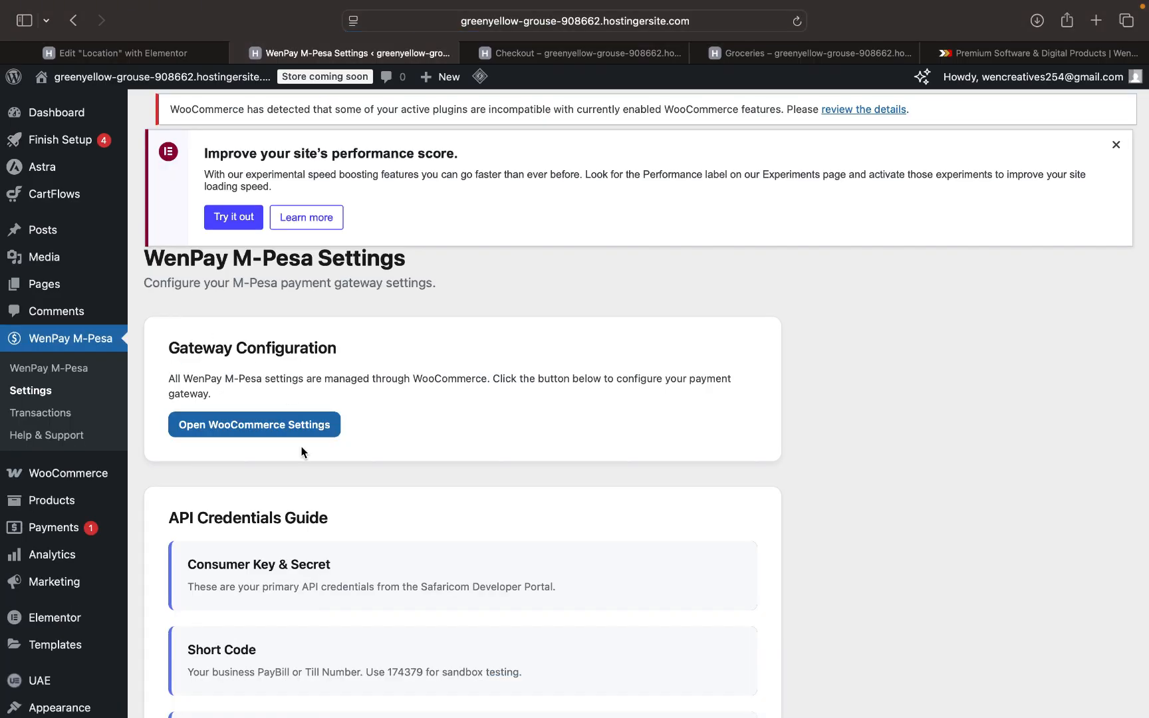
click(301, 428)
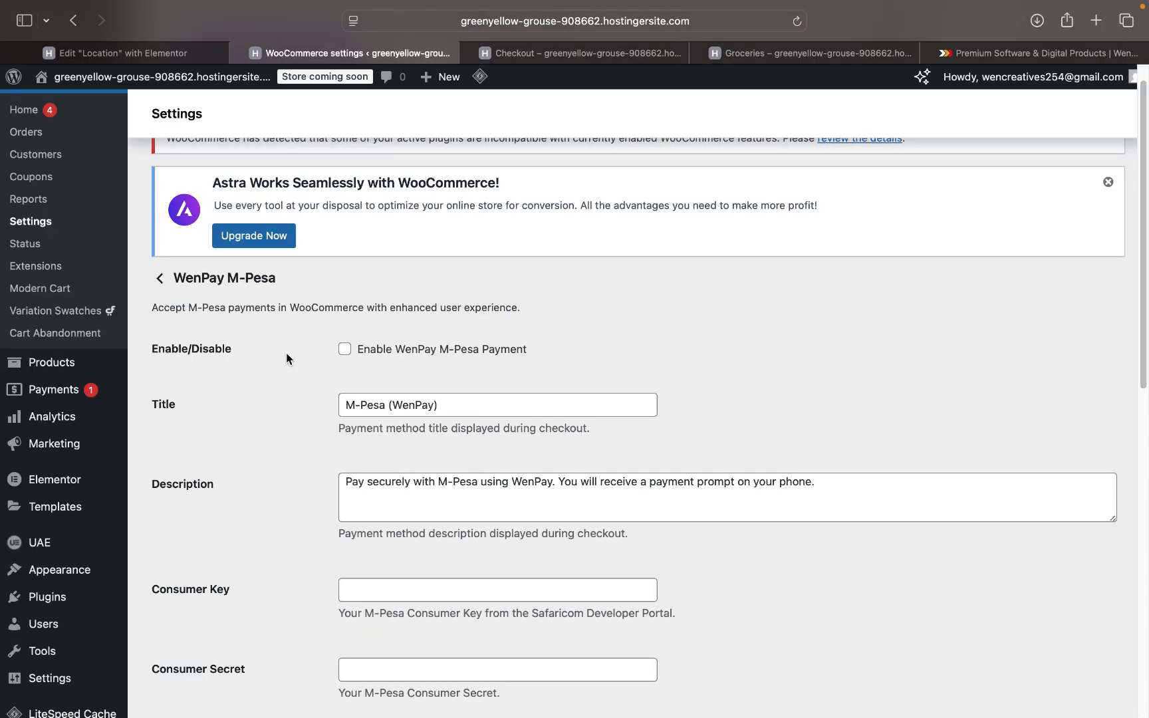
scroll(287, 353, down, 3)
scroll(286, 354, up, 1)
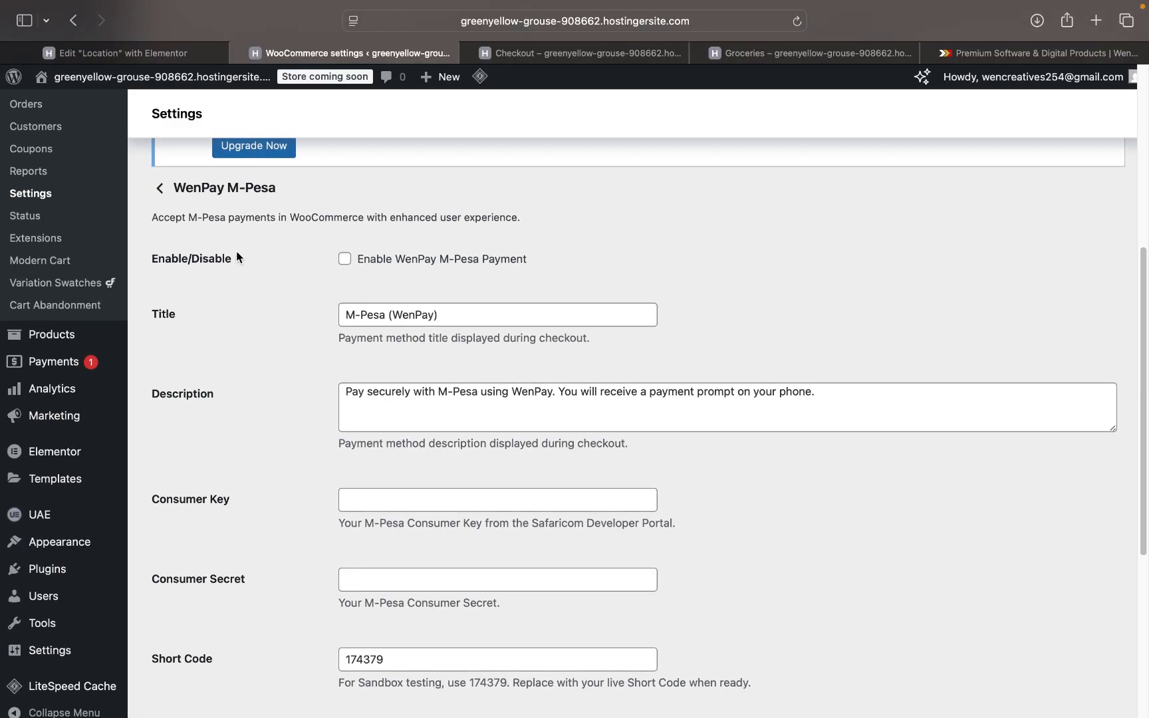
- Tick Enable WenPay M-Pesa Payment and select the Consumer Key field
click(345, 260)
scroll(411, 314, down, 3)
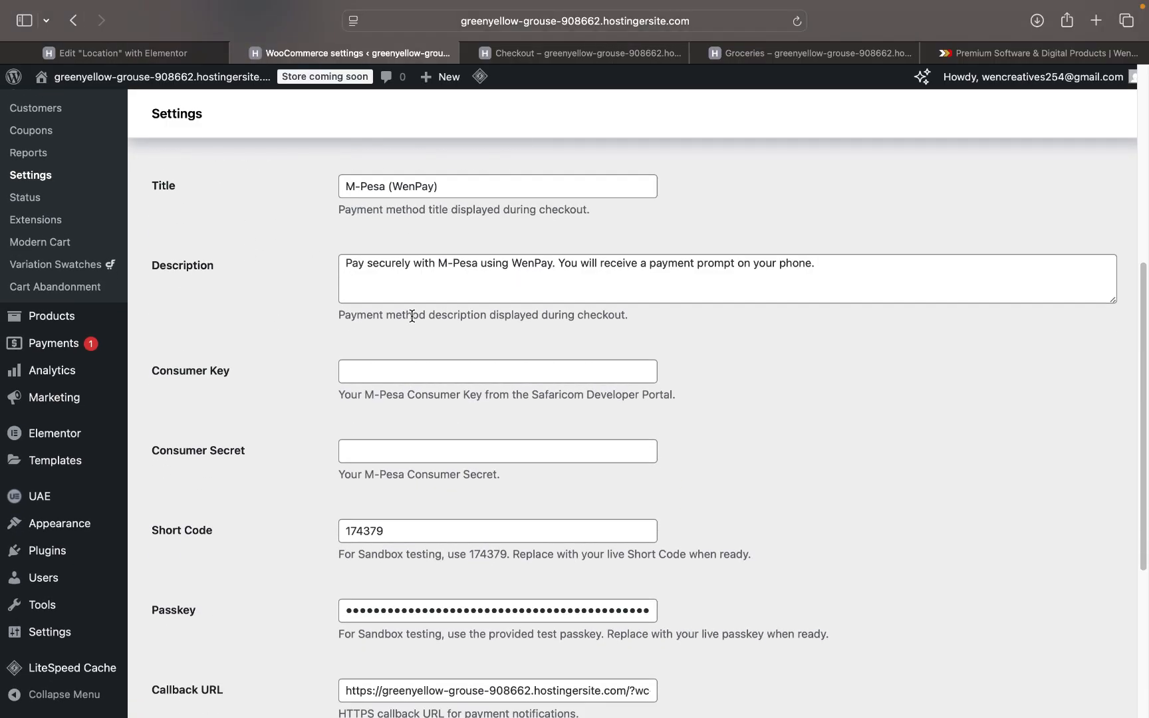
scroll(412, 315, up, 2)
scroll(413, 315, down, 3)
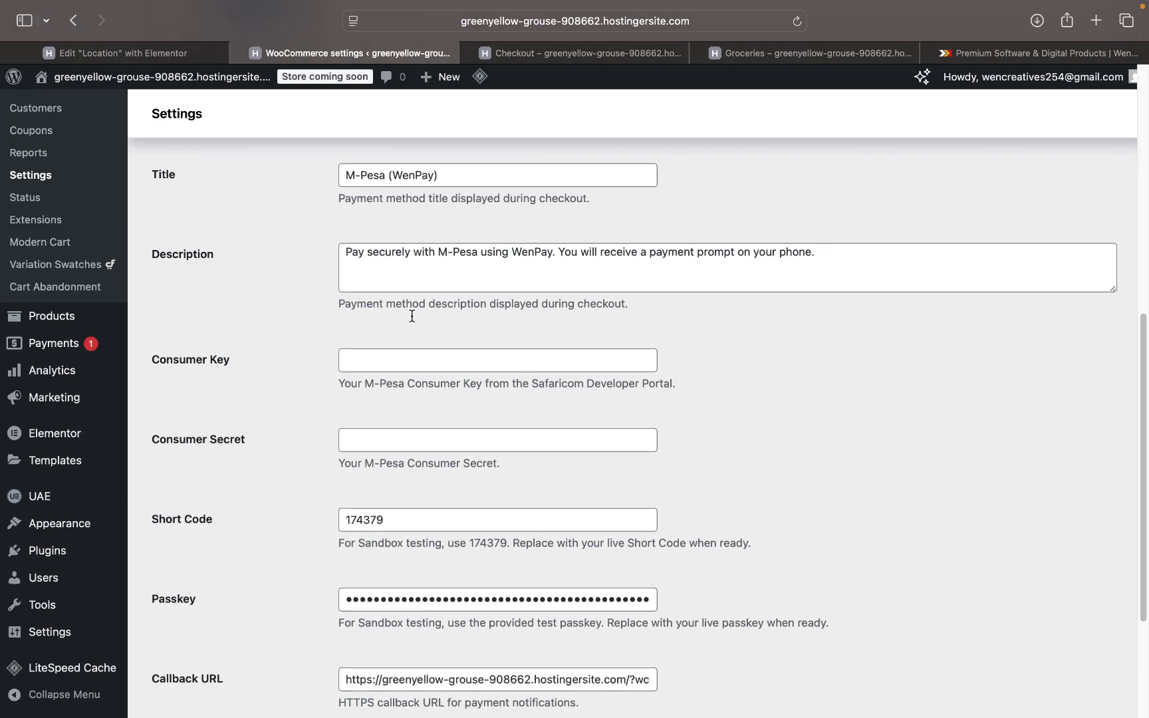
click(389, 337)
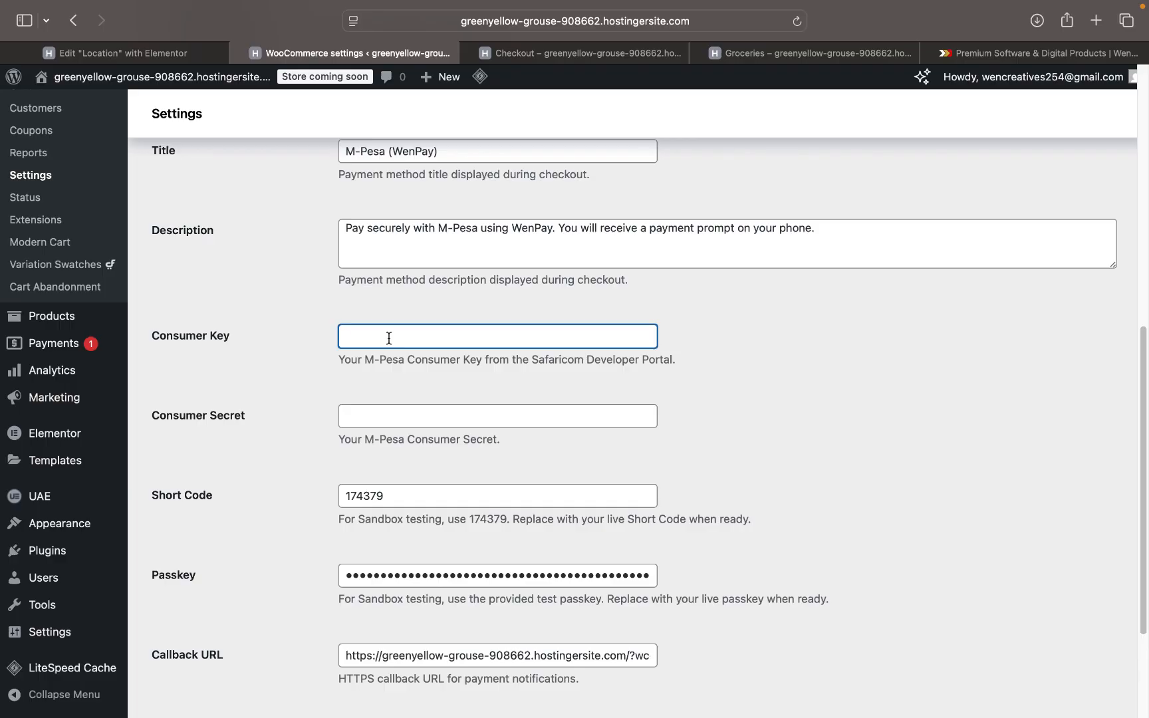
- Paste the Consumer Key and Consumer Secret into the WenPay M-Pesa settings
key(super+v)
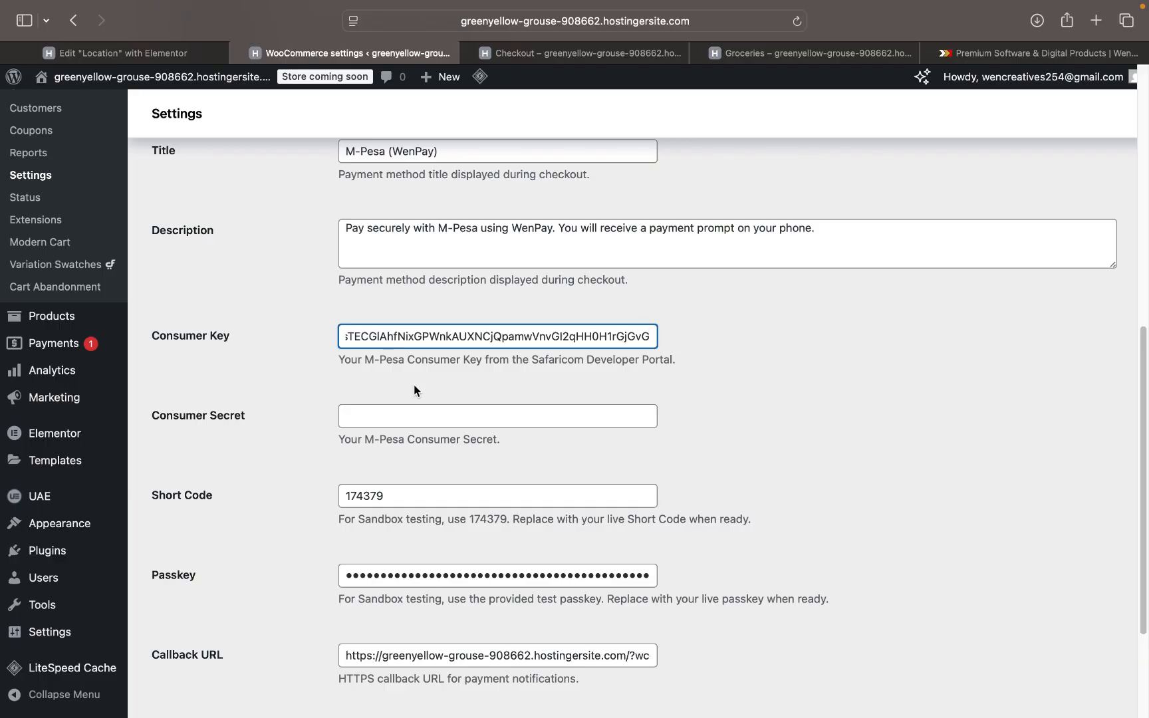
scroll(446, 407, down, 2)
click(415, 363)
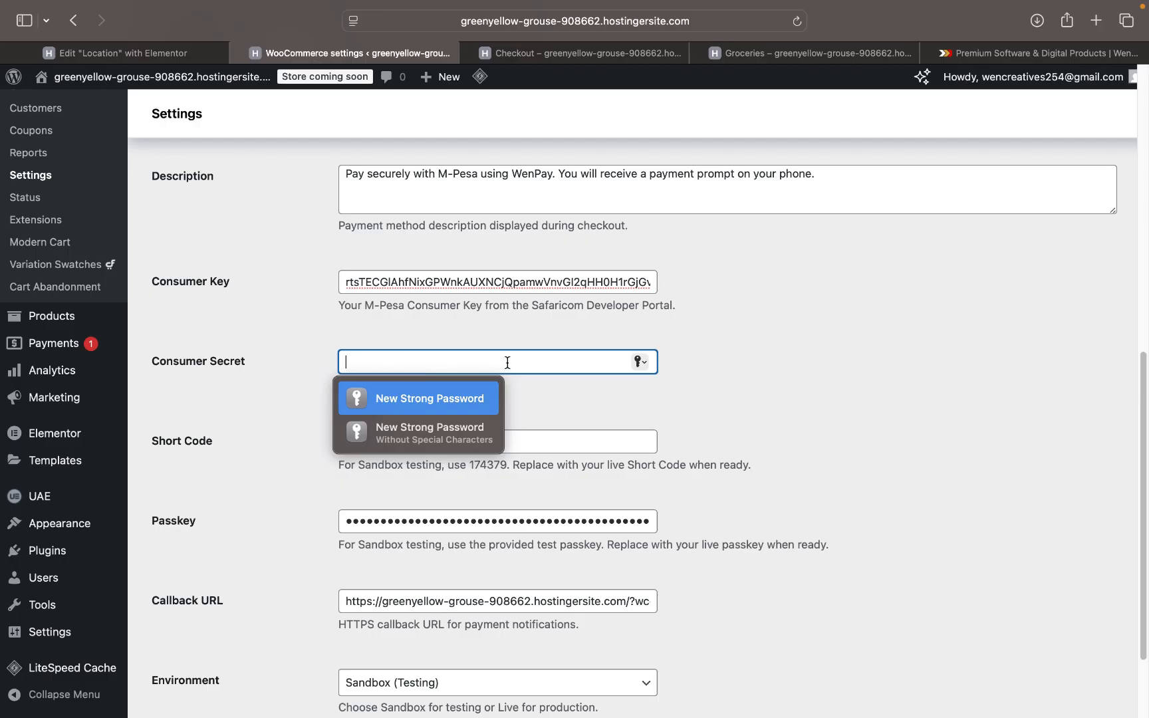
key(super+v)
key(super+a)
key(BackSpace)
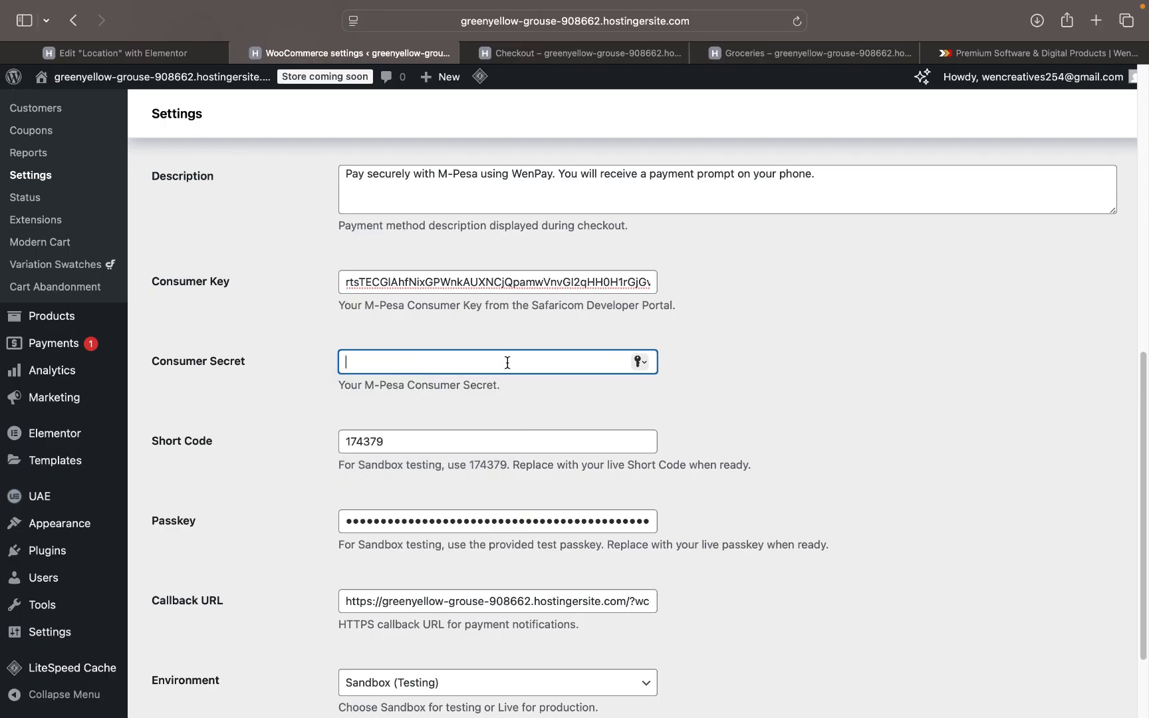
key(super+v)
- Replace the sandbox Short Code with 4140361 and paste the live Passkey
scroll(507, 362, down, 2)
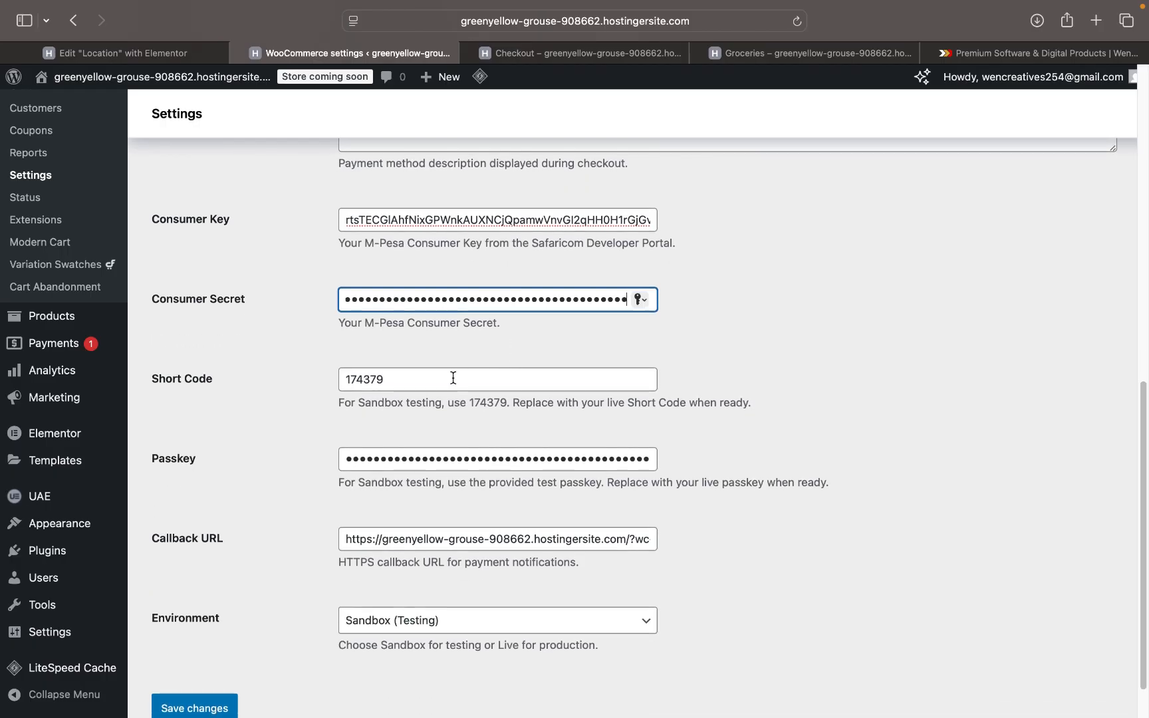
double_click(426, 386)
text(4140361)
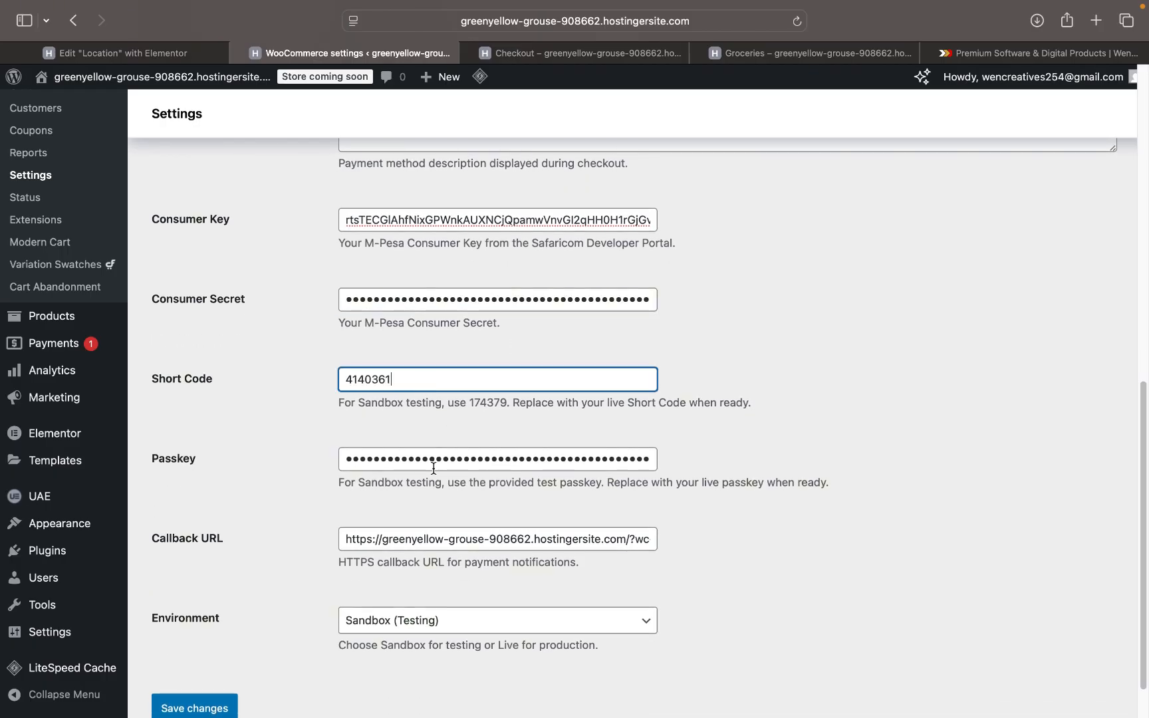
double_click(433, 468)
key(BackSpace)
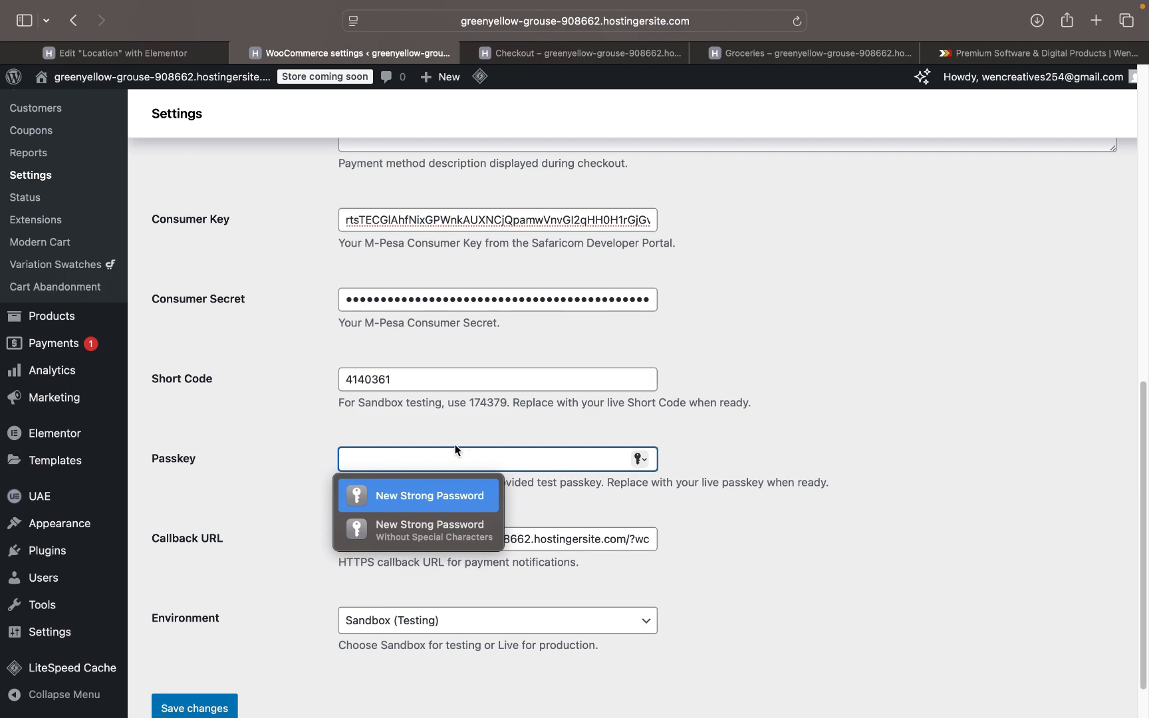
key(super+v)
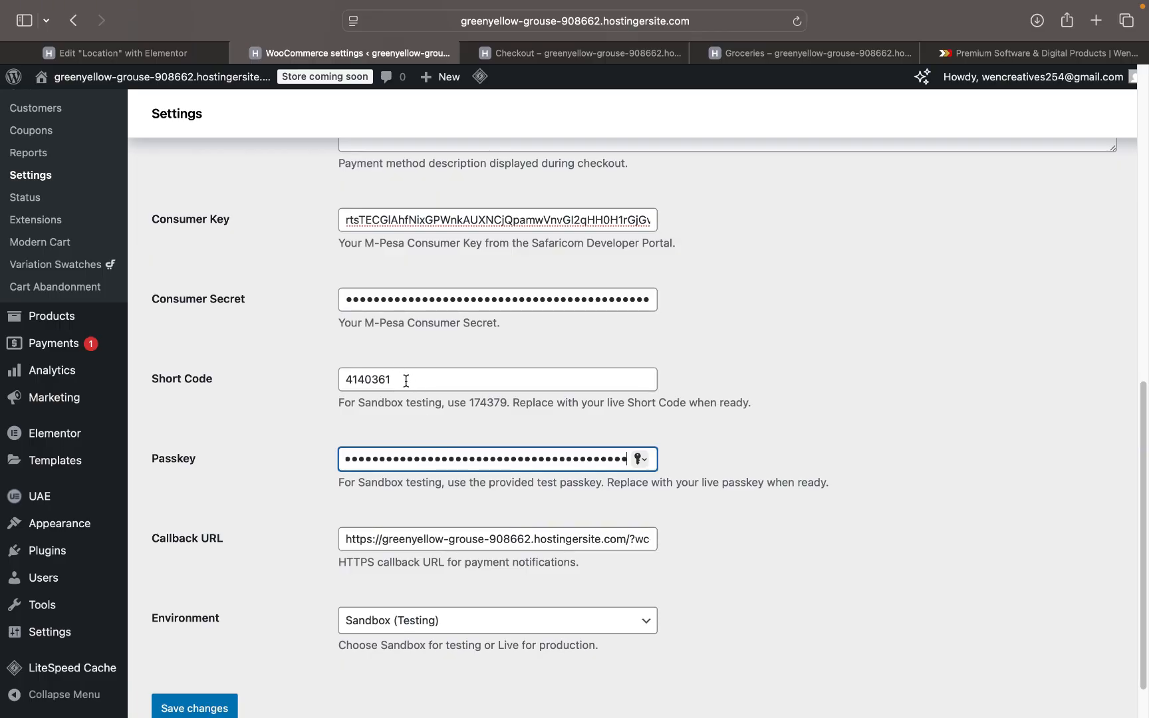
- Glance at the checkout page, then return to the gateway settings' remaining fields
click(640, 55)
scroll(476, 349, up, 5)
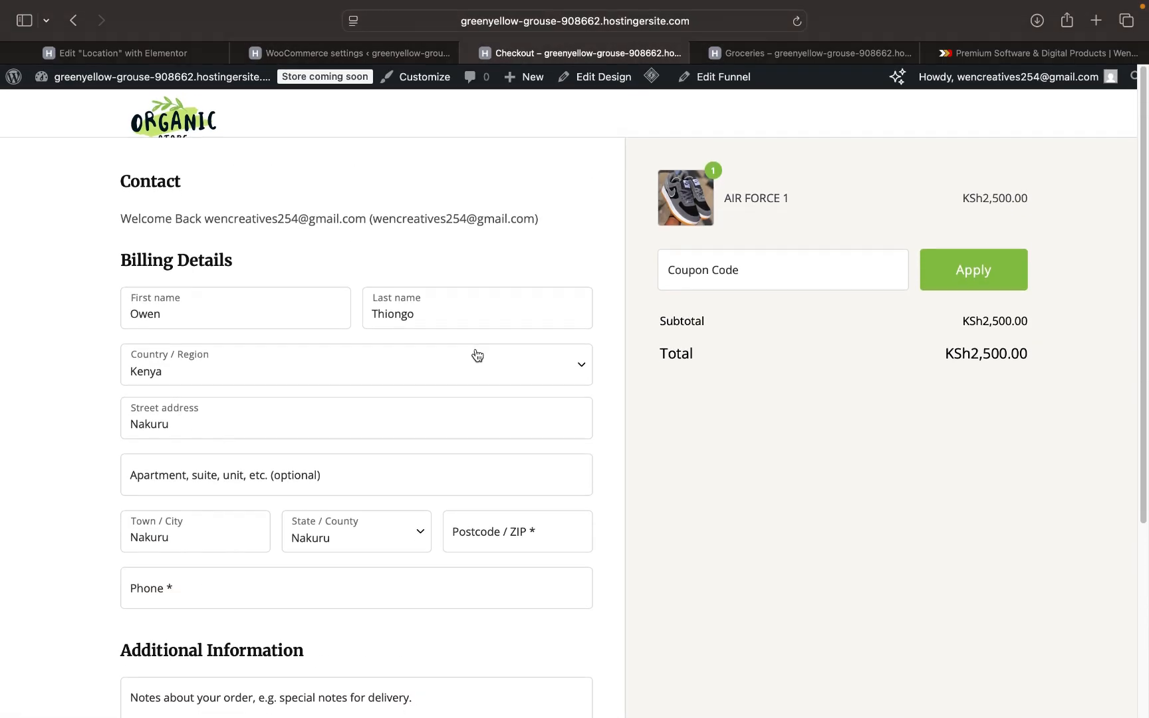
scroll(476, 351, down, 5)
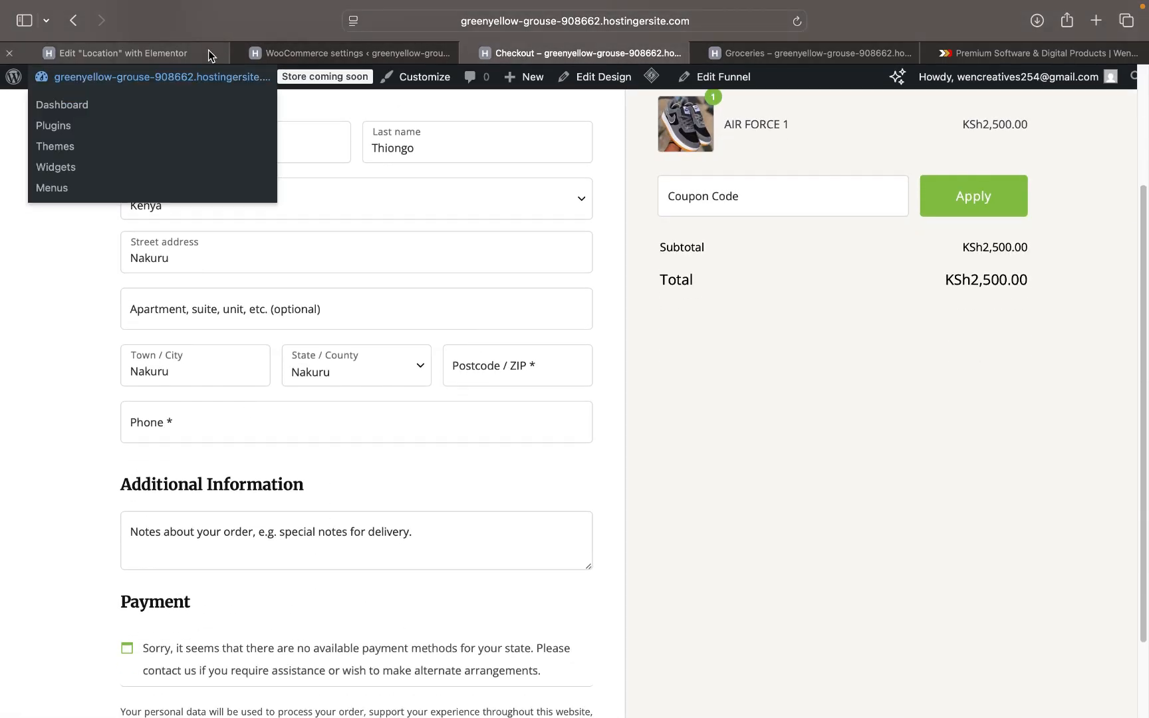
click(313, 52)
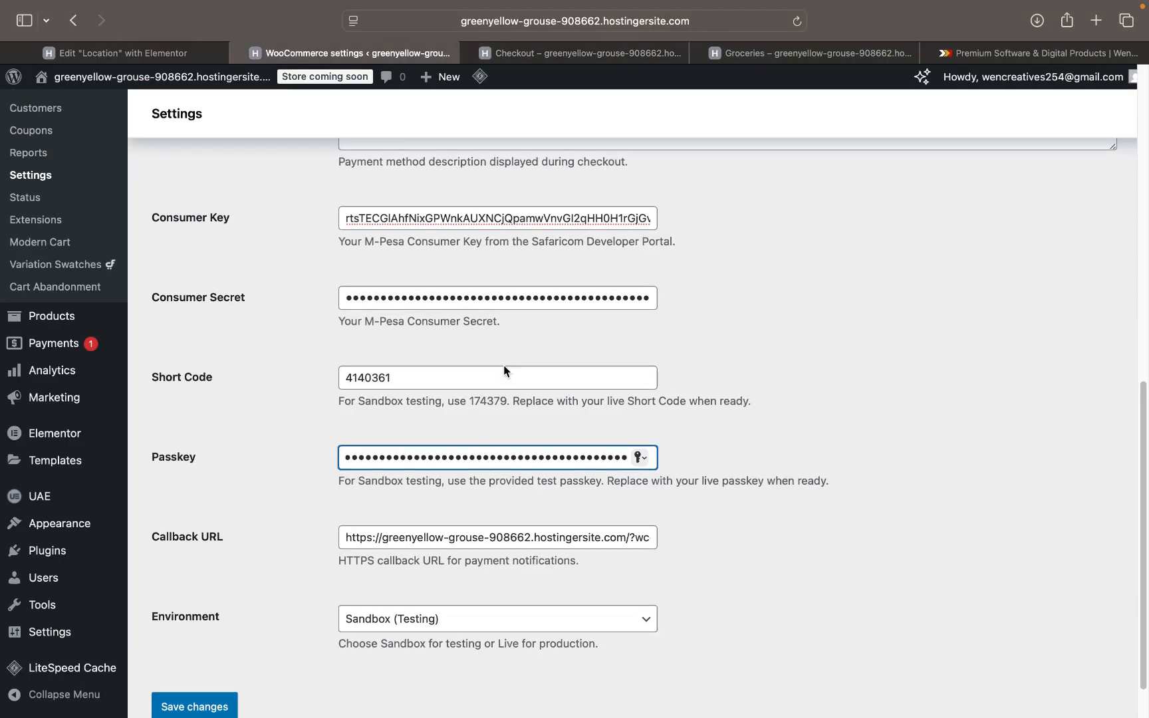
scroll(503, 365, down, 1)
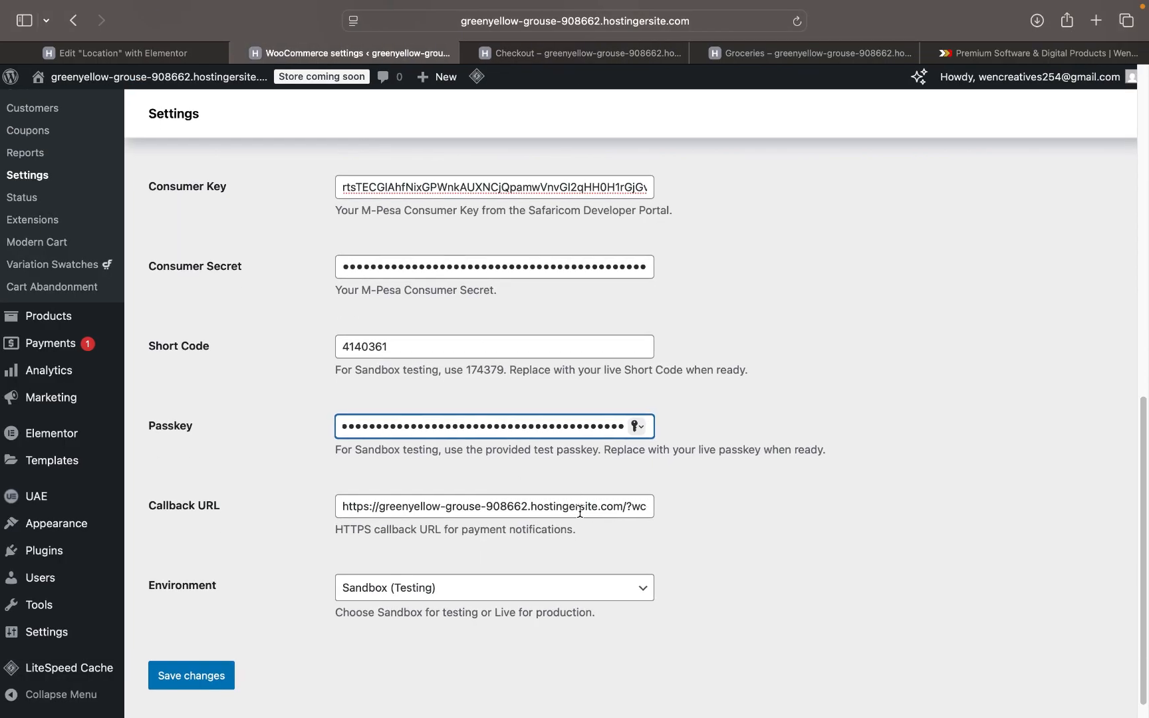
scroll(588, 525, down, 1)
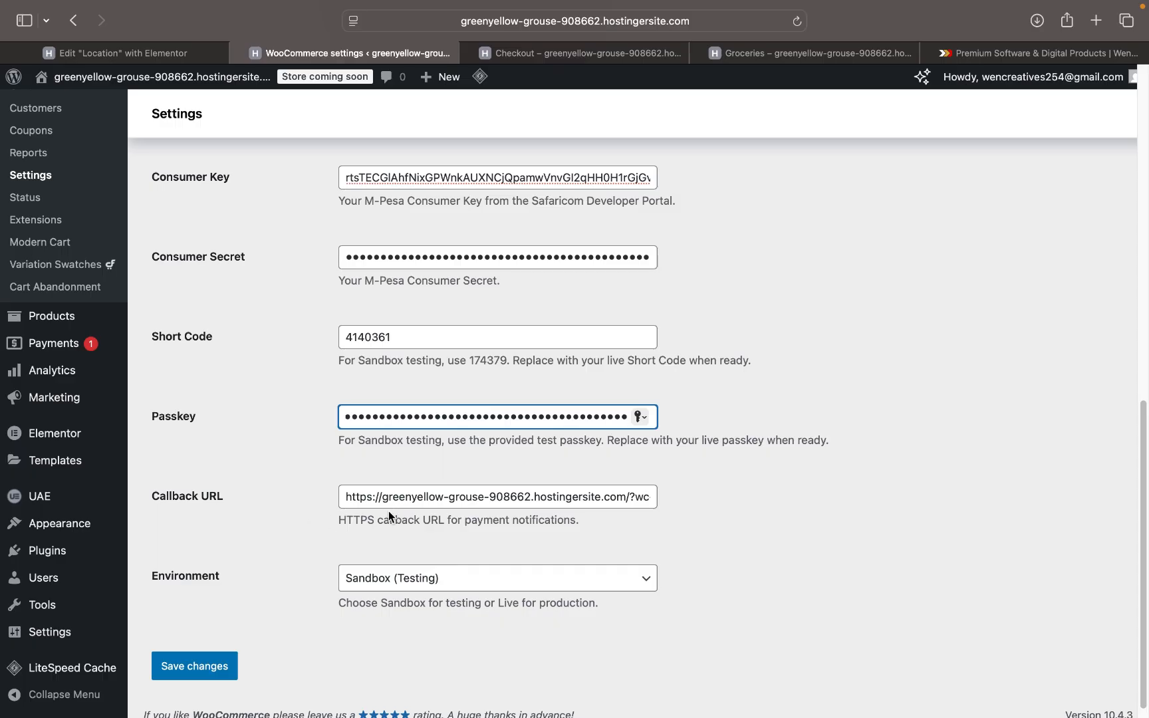
- Set the WenPay M-Pesa Environment to Live (Production)
click(408, 584)
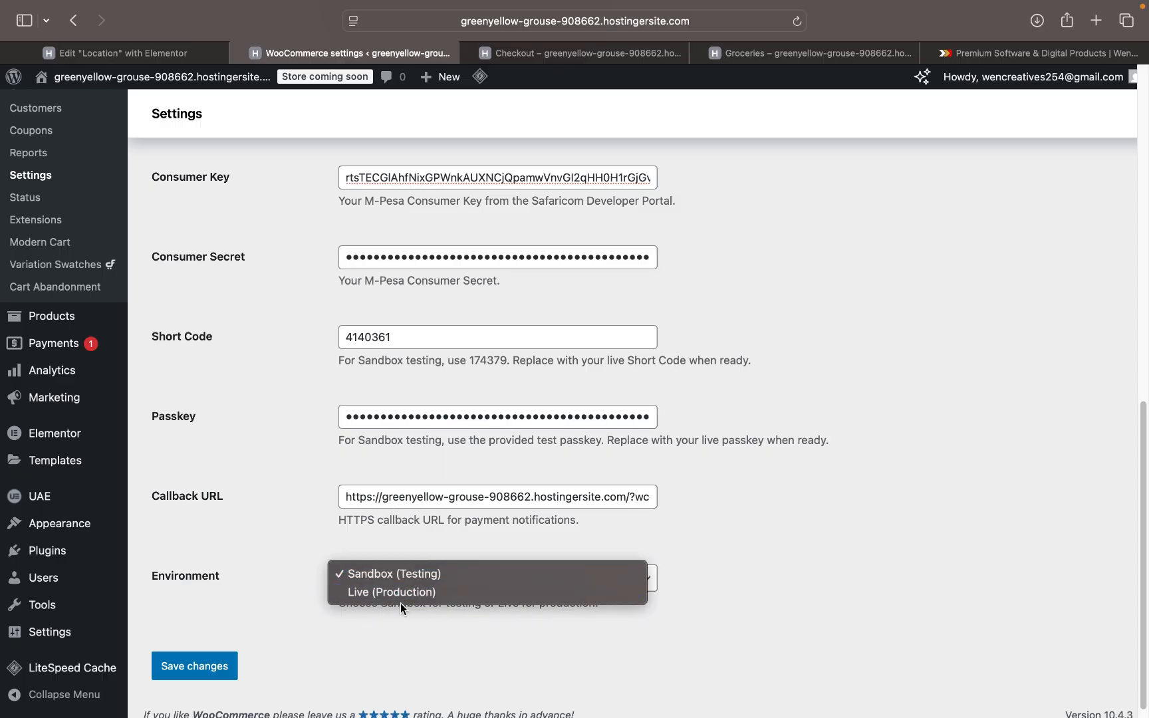
click(405, 593)
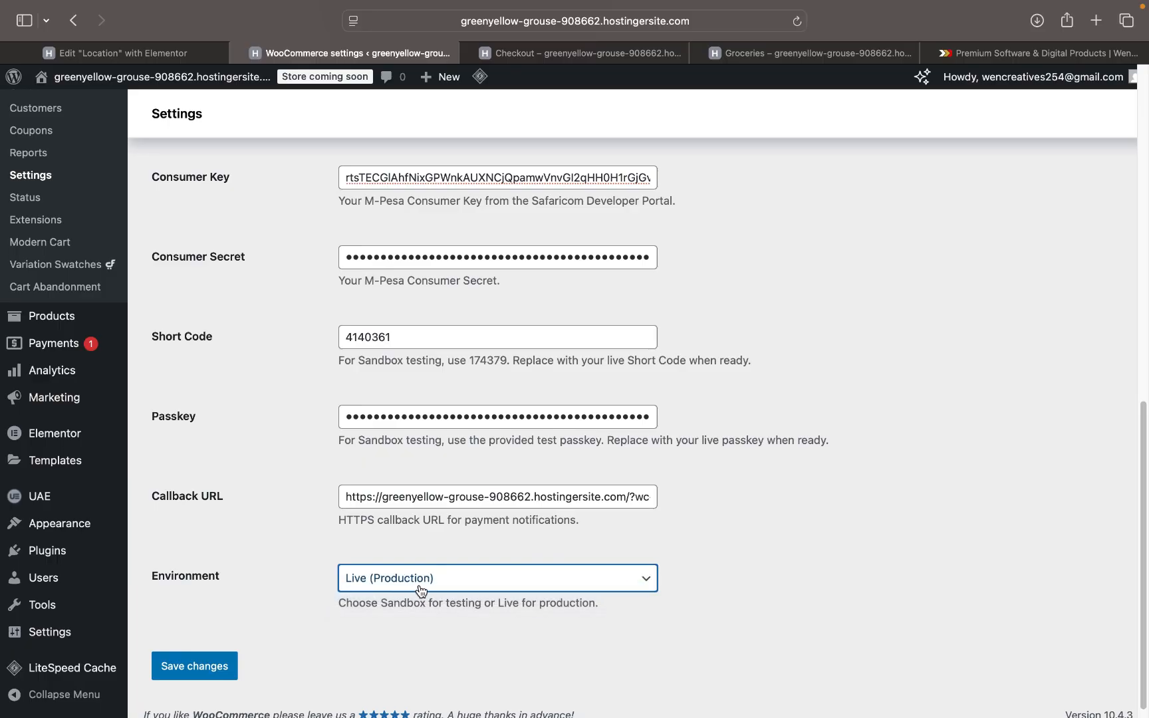
click(421, 584)
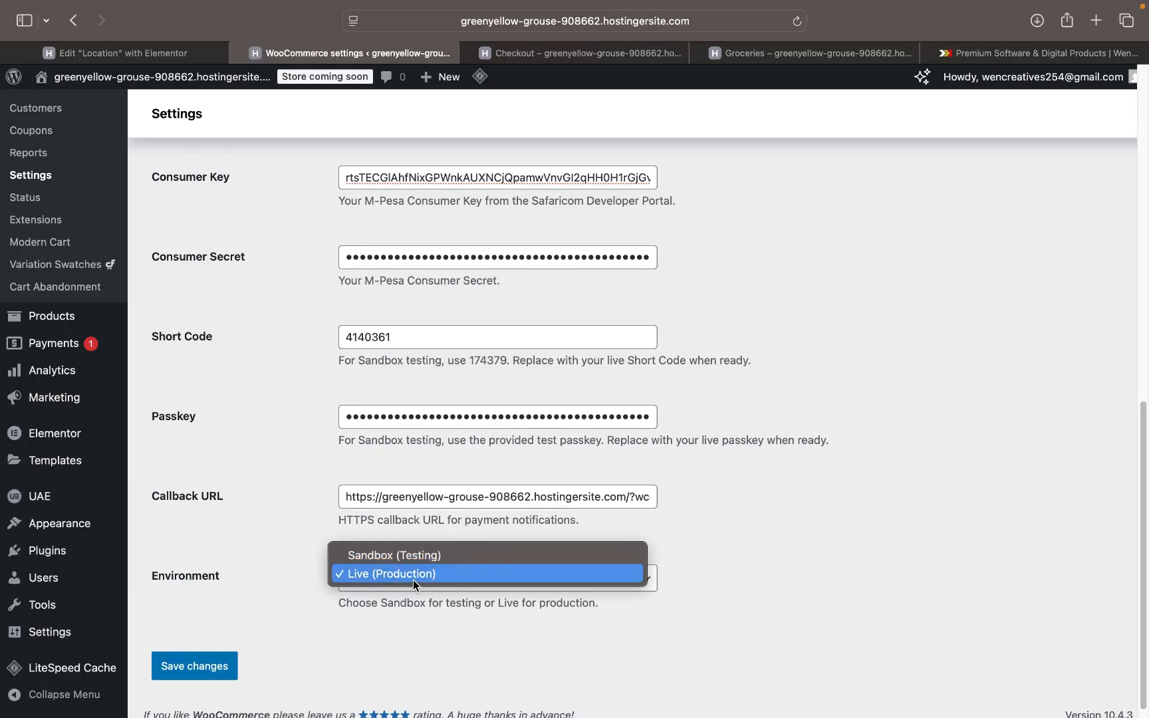
click(413, 573)
- Save the gateway settings and decline Safari's save-password prompt
click(207, 667)
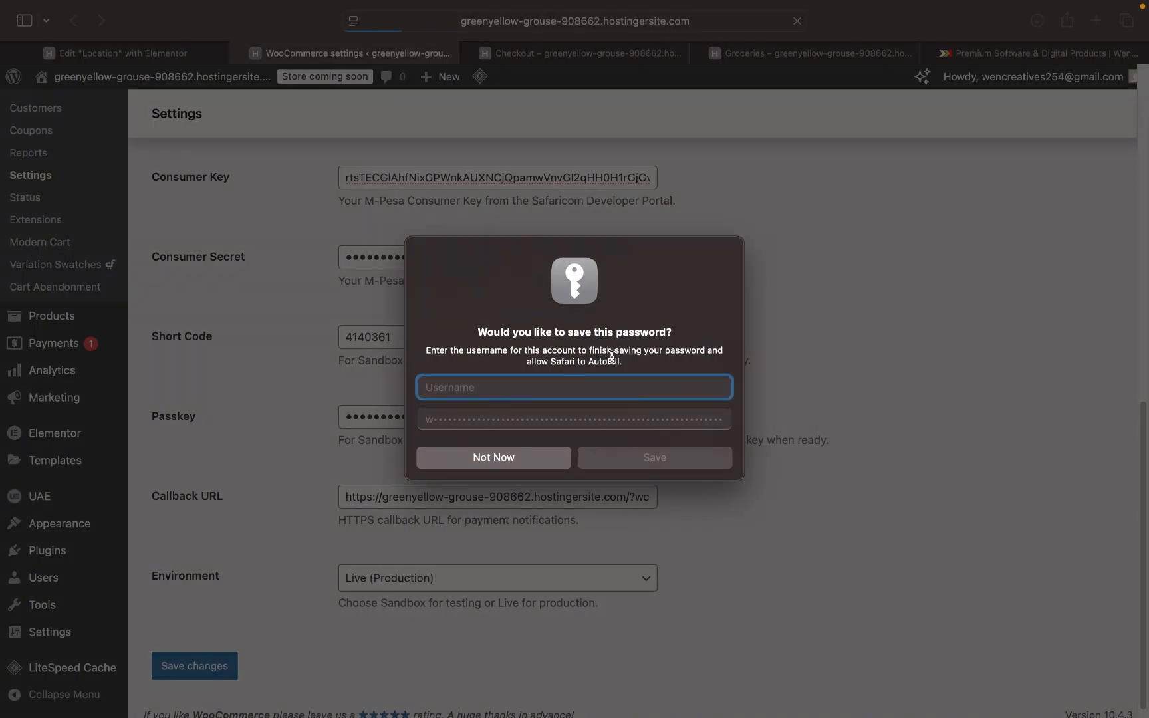
click(514, 464)
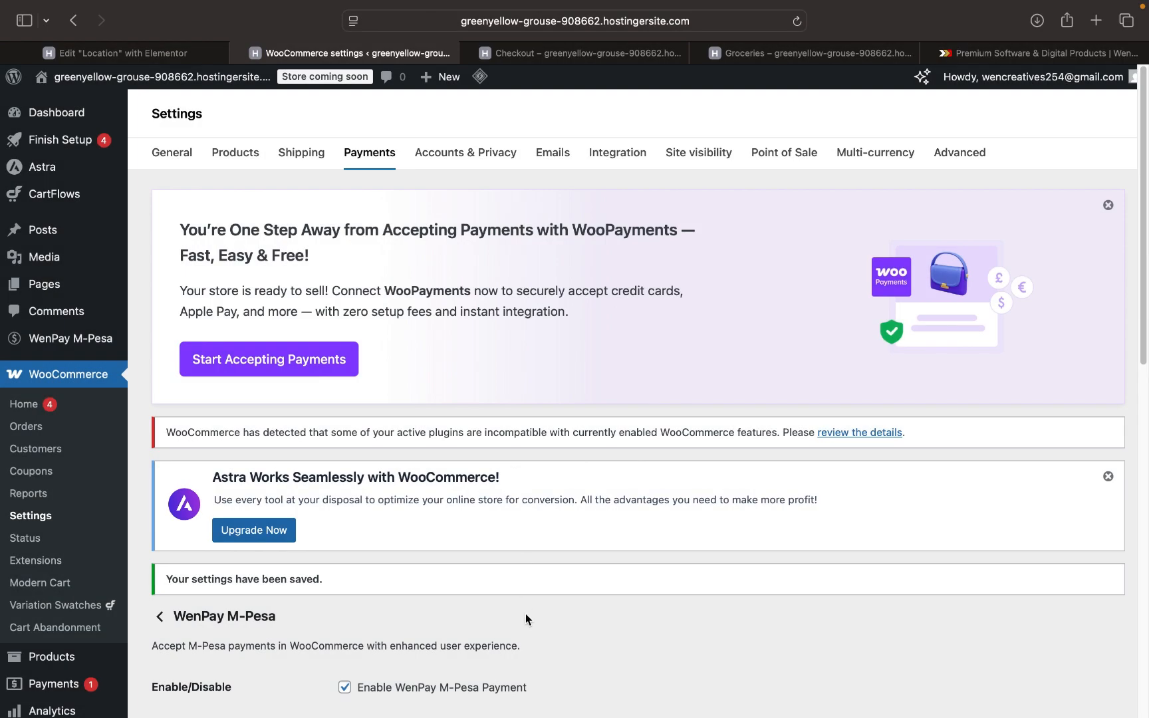
scroll(525, 612, down, 10)
scroll(525, 611, up, 5)
scroll(525, 635, up, 1)
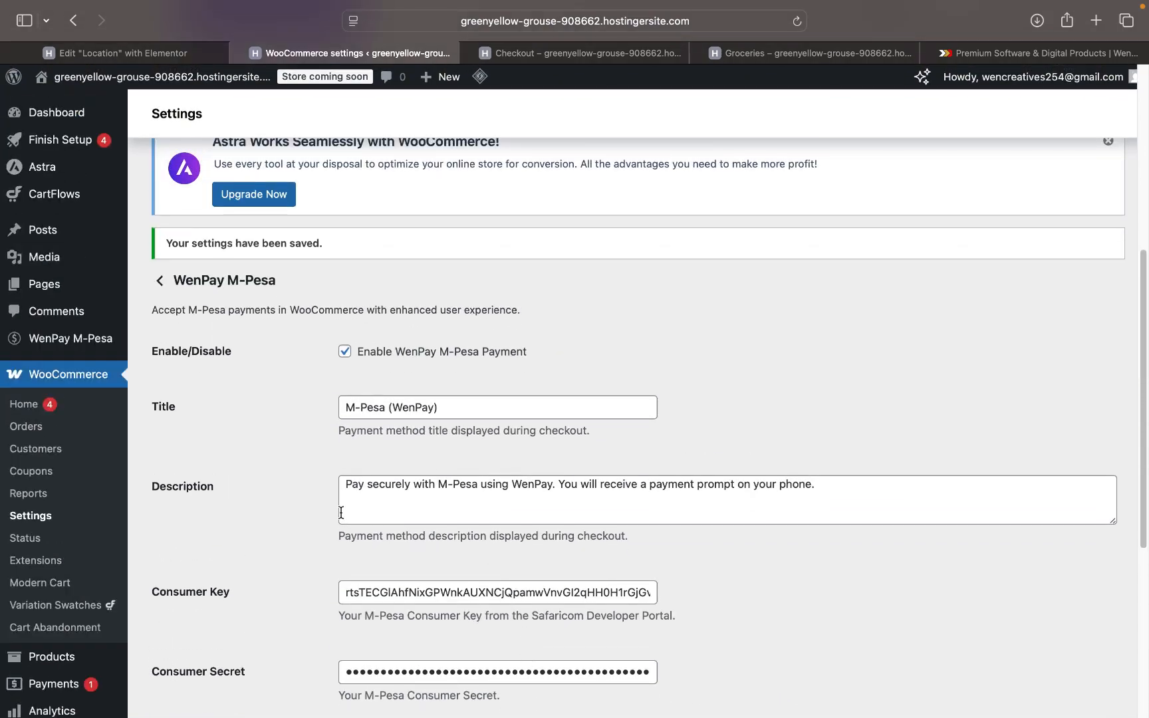
scroll(341, 509, down, 5)
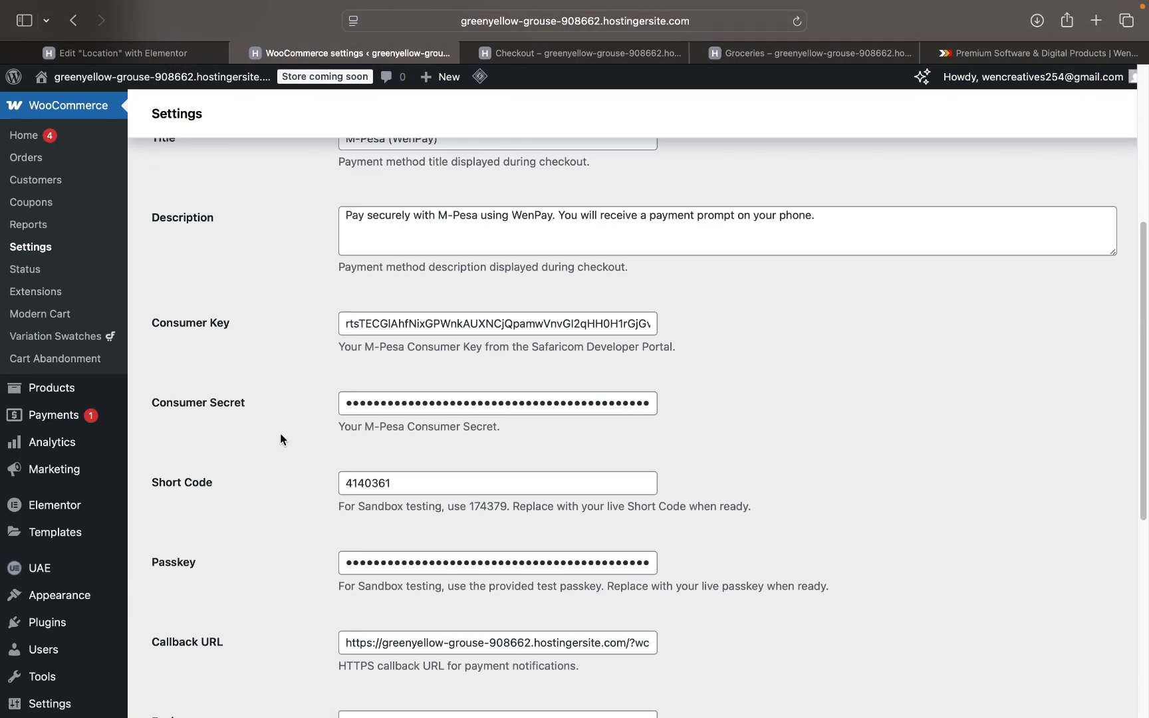
scroll(266, 465, down, 4)
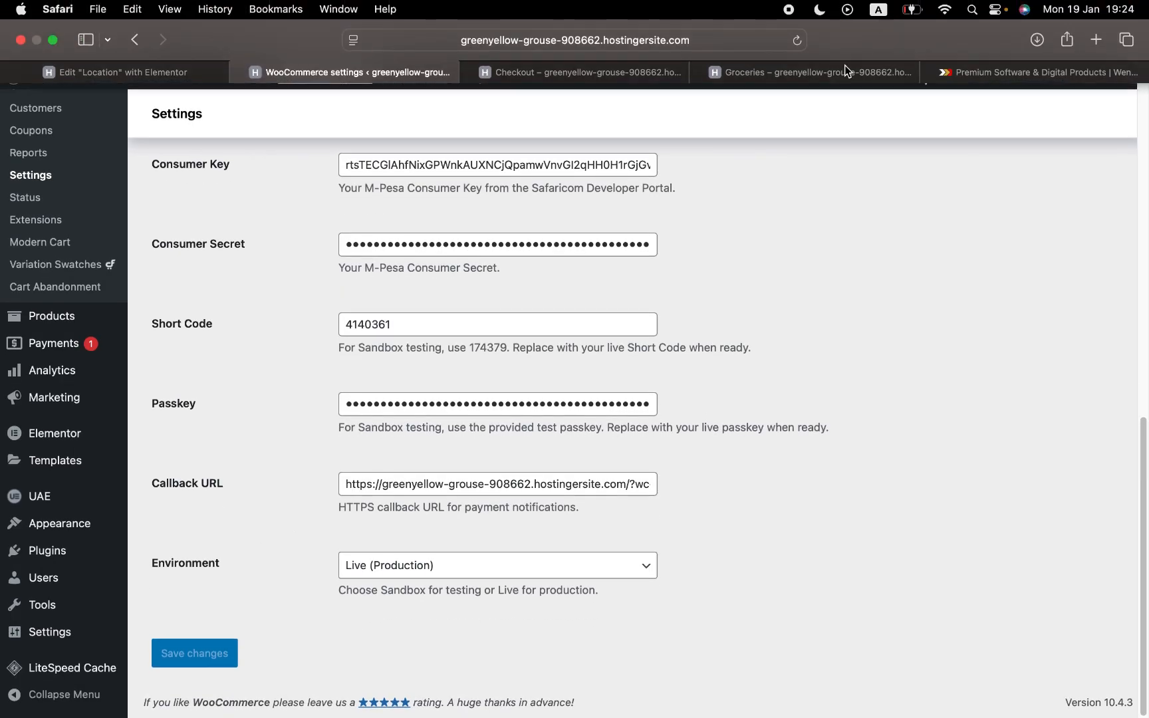
- Reload the checkout and scroll to Payment, now offering M-Pesa (WenPay) with a phone field
click(828, 77)
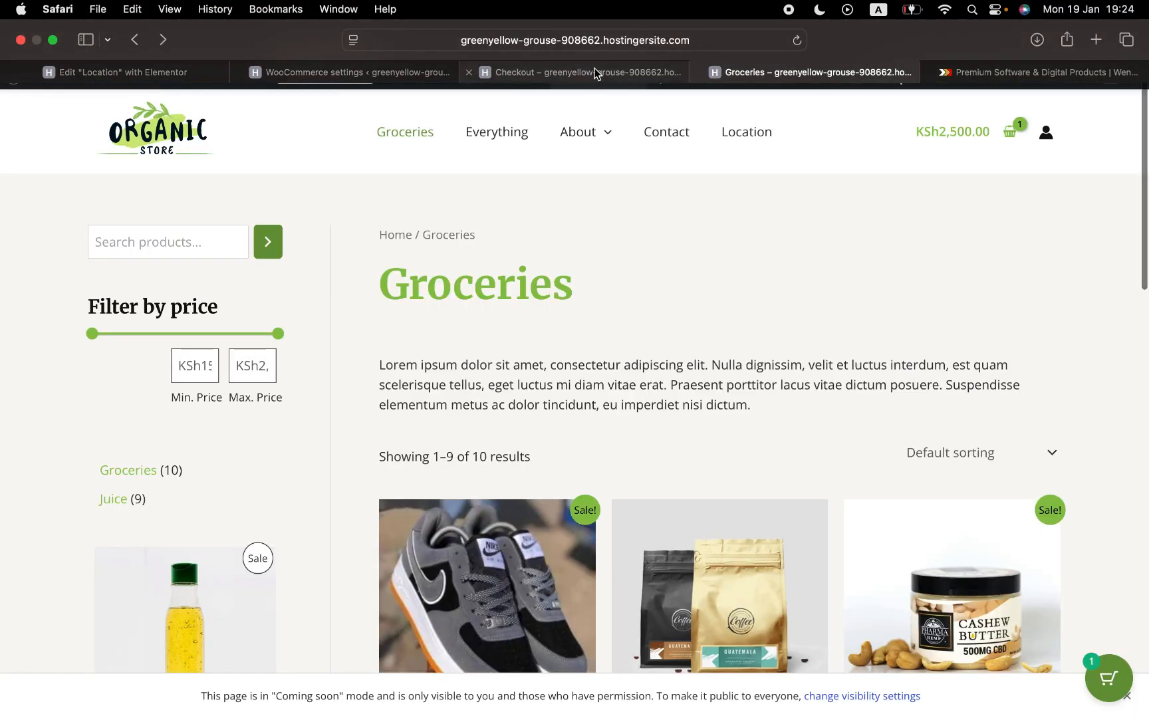
click(595, 69)
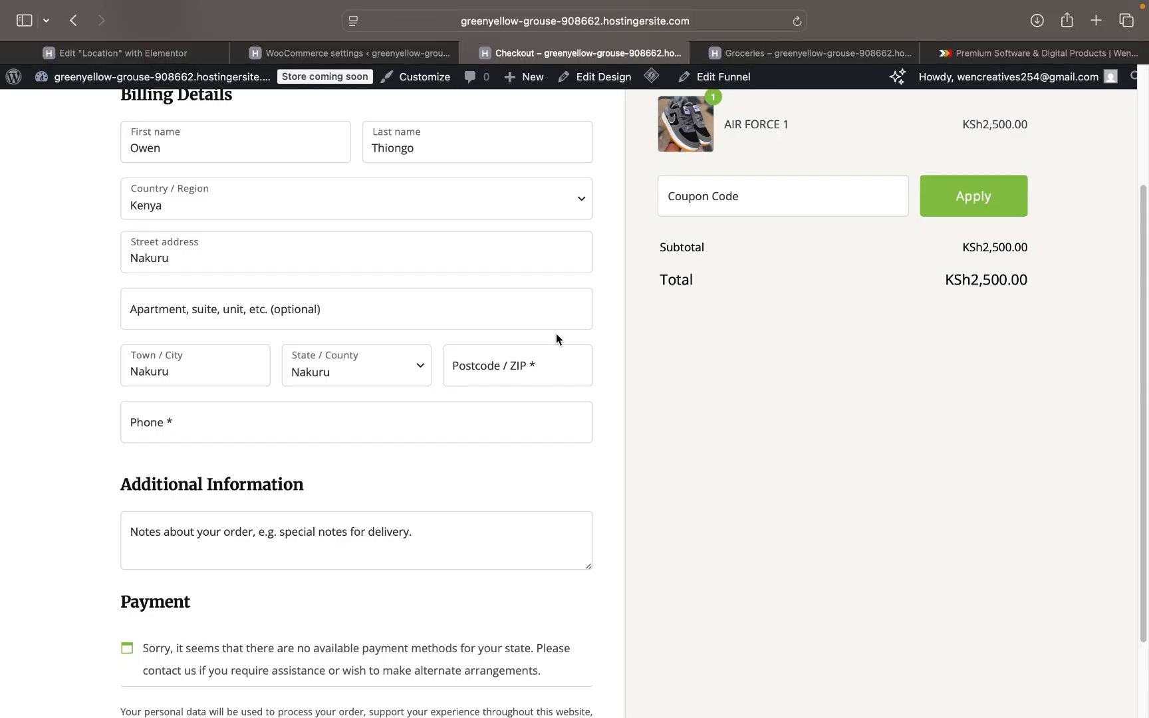
scroll(546, 346, down, 3)
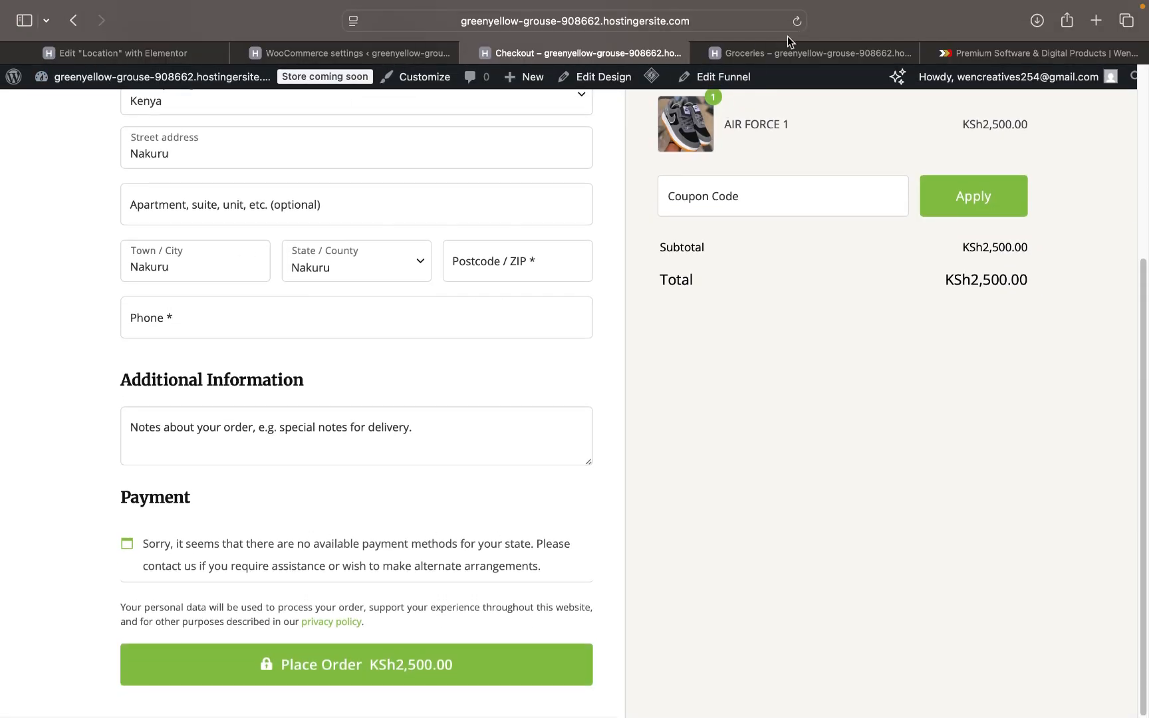
click(797, 22)
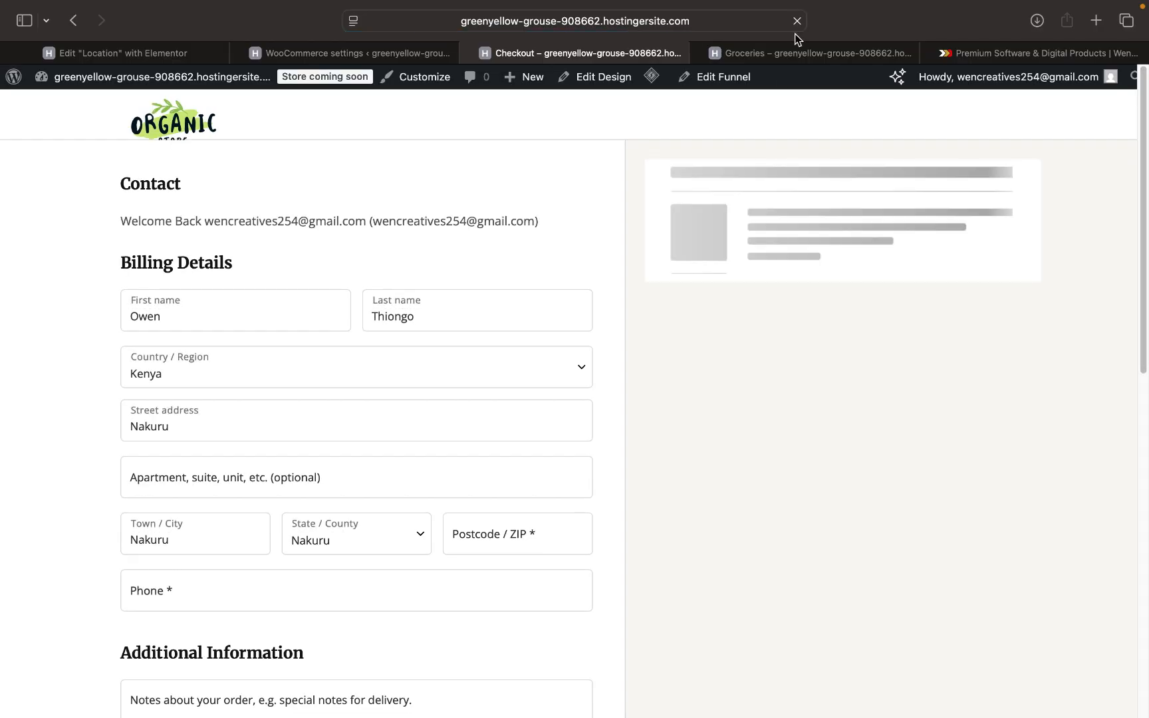
scroll(461, 562, down, 7)
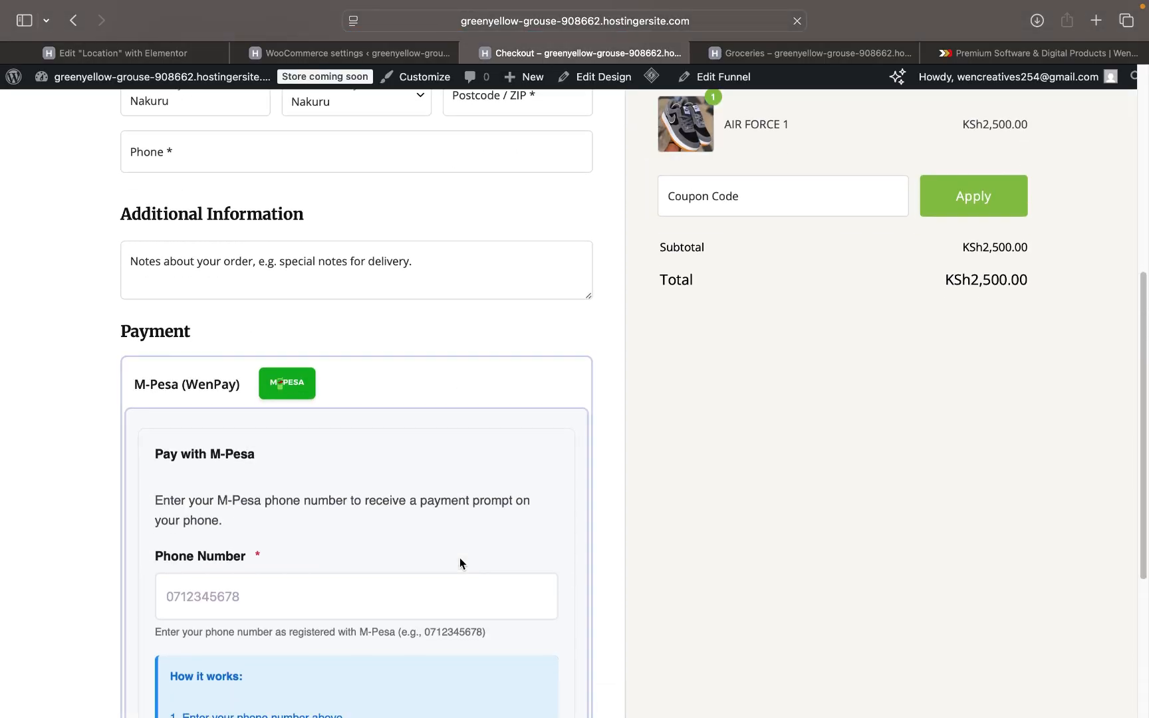
scroll(459, 563, down, 1)
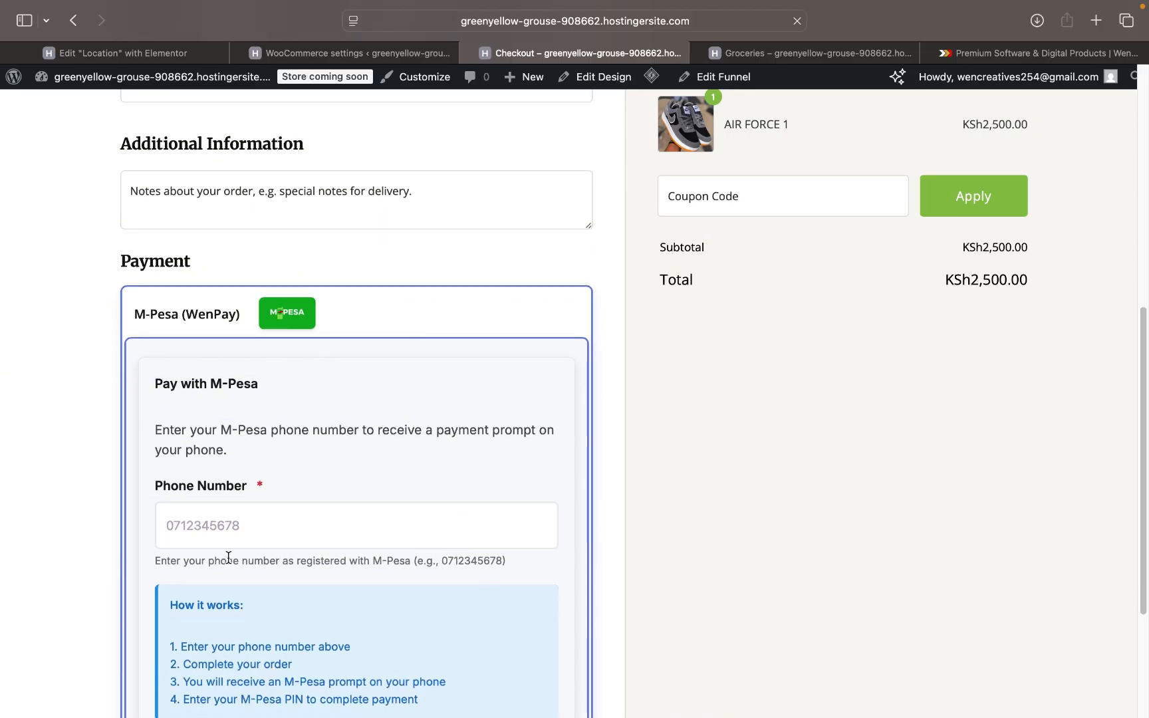
click(239, 527)
scroll(239, 531, up, 8)
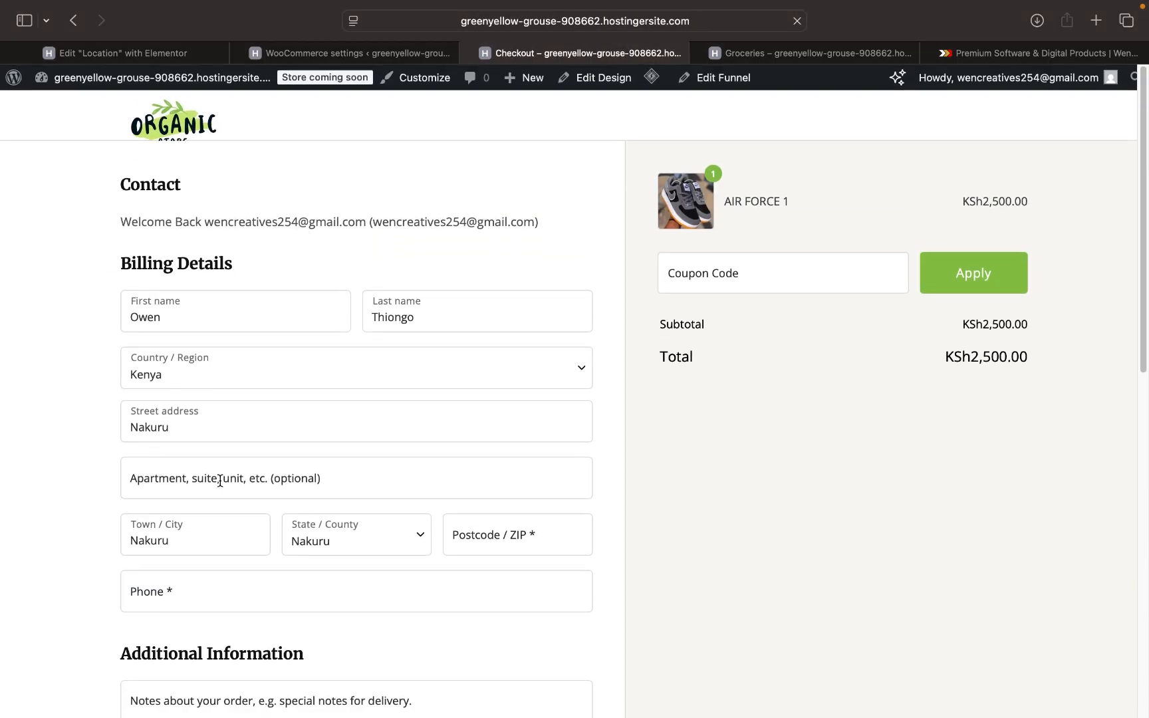
scroll(484, 340, down, 2)
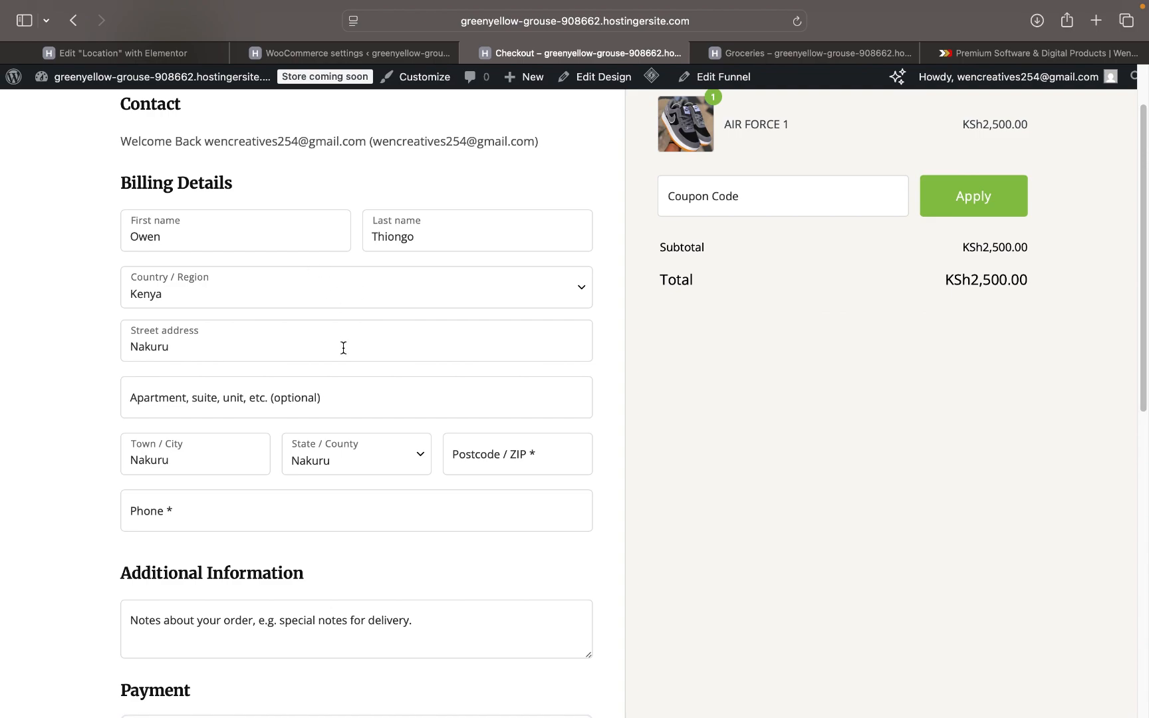
scroll(341, 347, down, 3)
scroll(343, 348, down, 1)
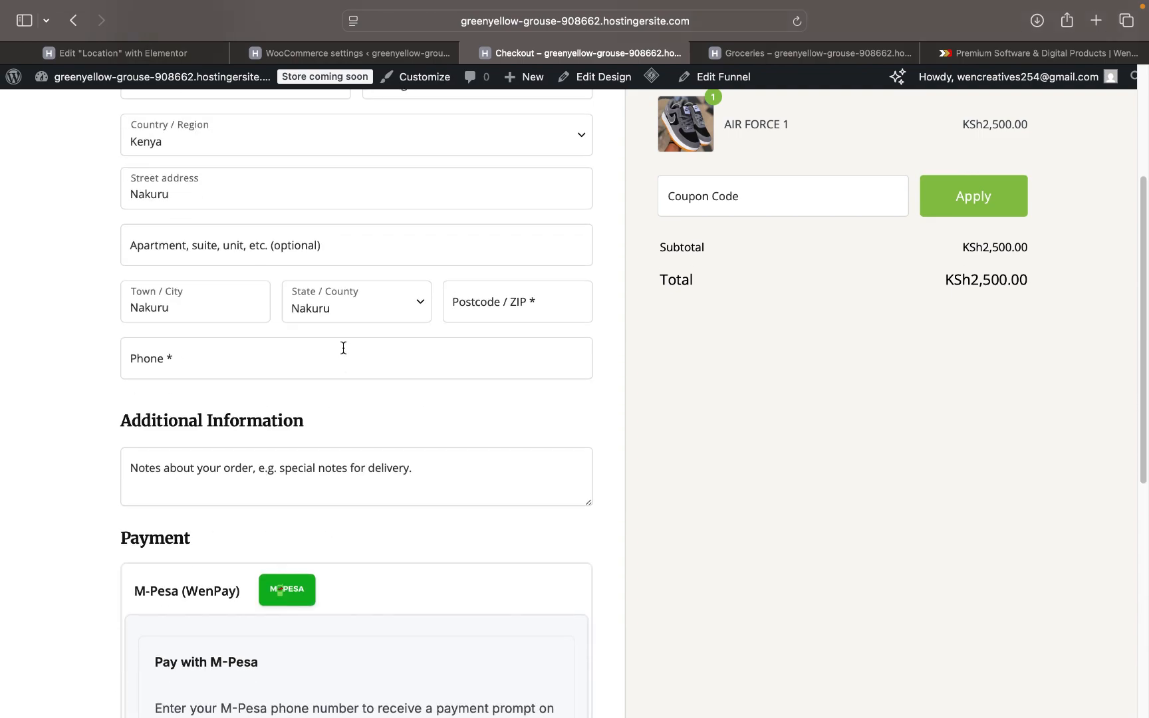
scroll(343, 348, down, 2)
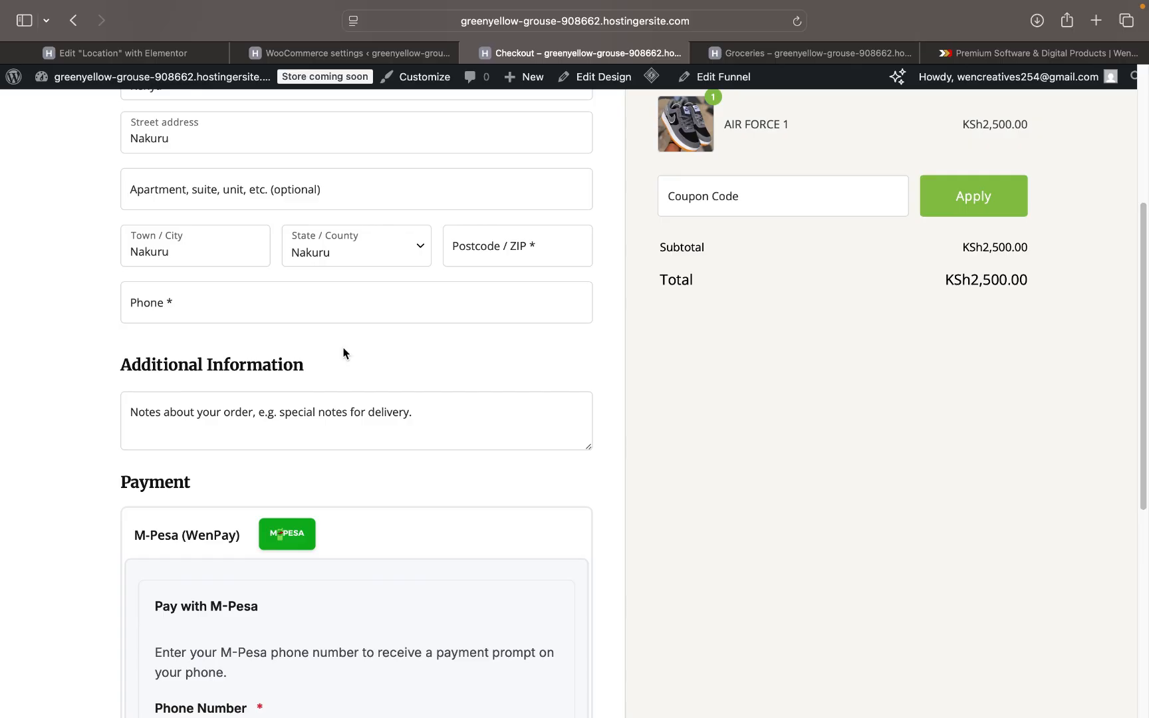
click(287, 308)
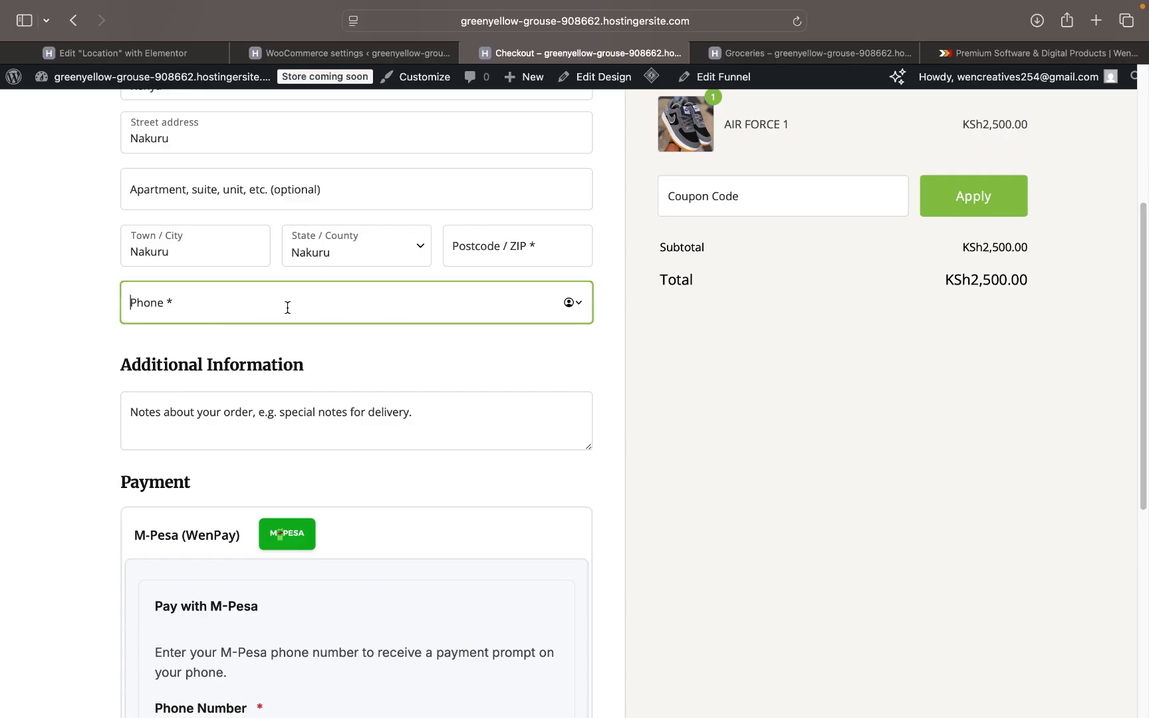
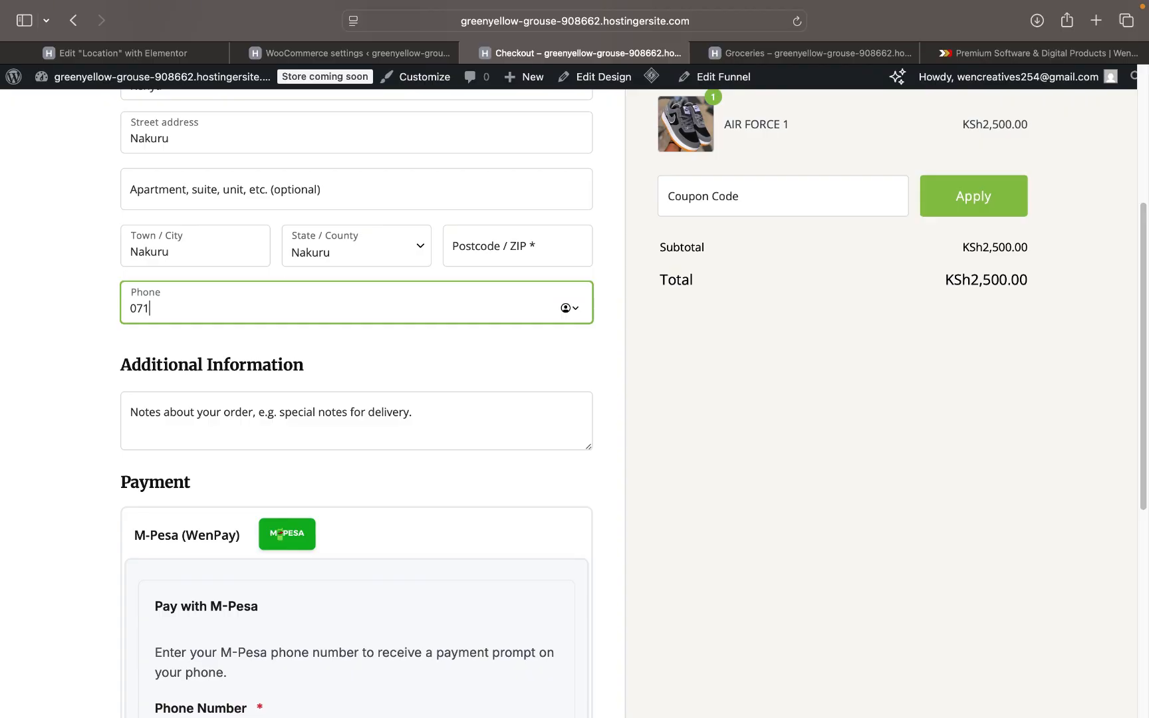
- Enter the customer's phone number in the billing phone field
scroll(393, 458, down, 2)
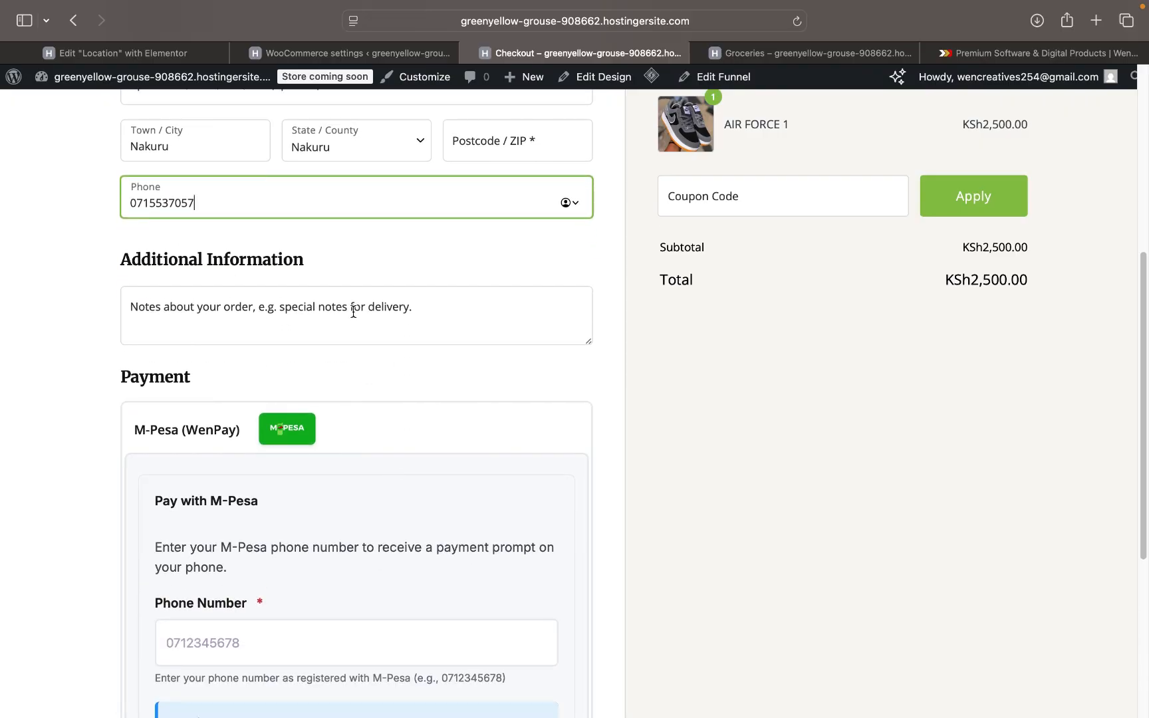
scroll(353, 312, down, 4)
- Copy the billing phone number and paste it into the M-Pesa Phone Number field
click(274, 442)
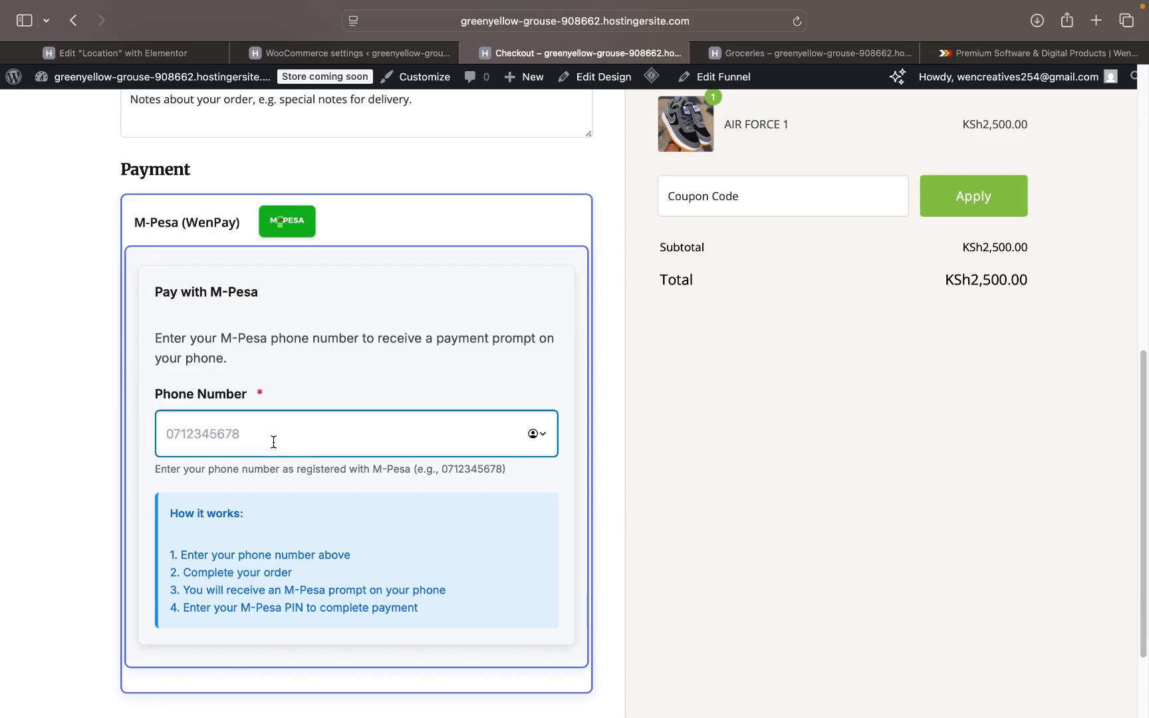
text(07)
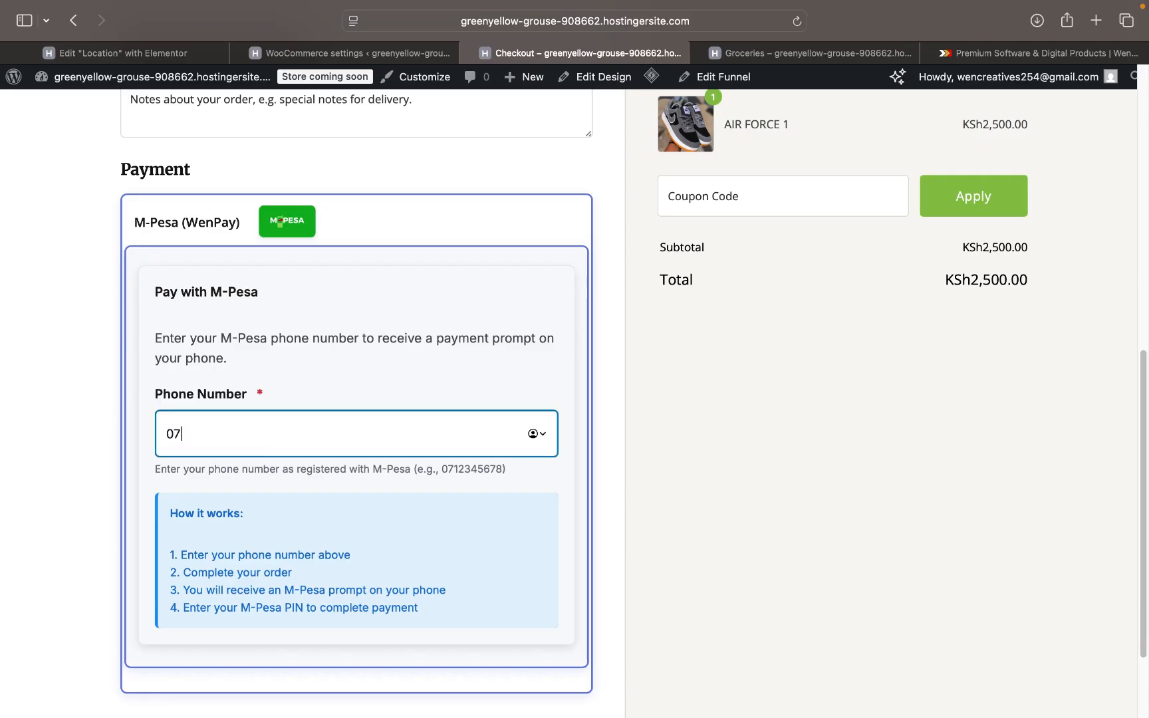
scroll(357, 399, up, 1)
scroll(257, 190, up, 2)
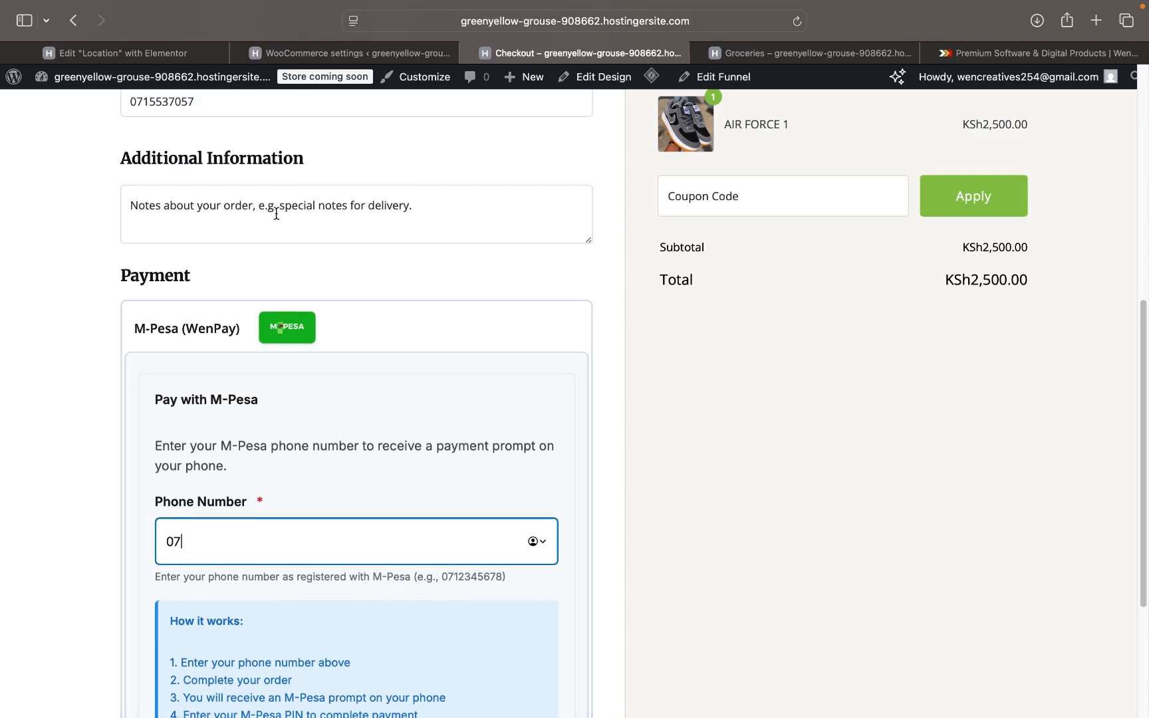
double_click(239, 167)
key(super+c)
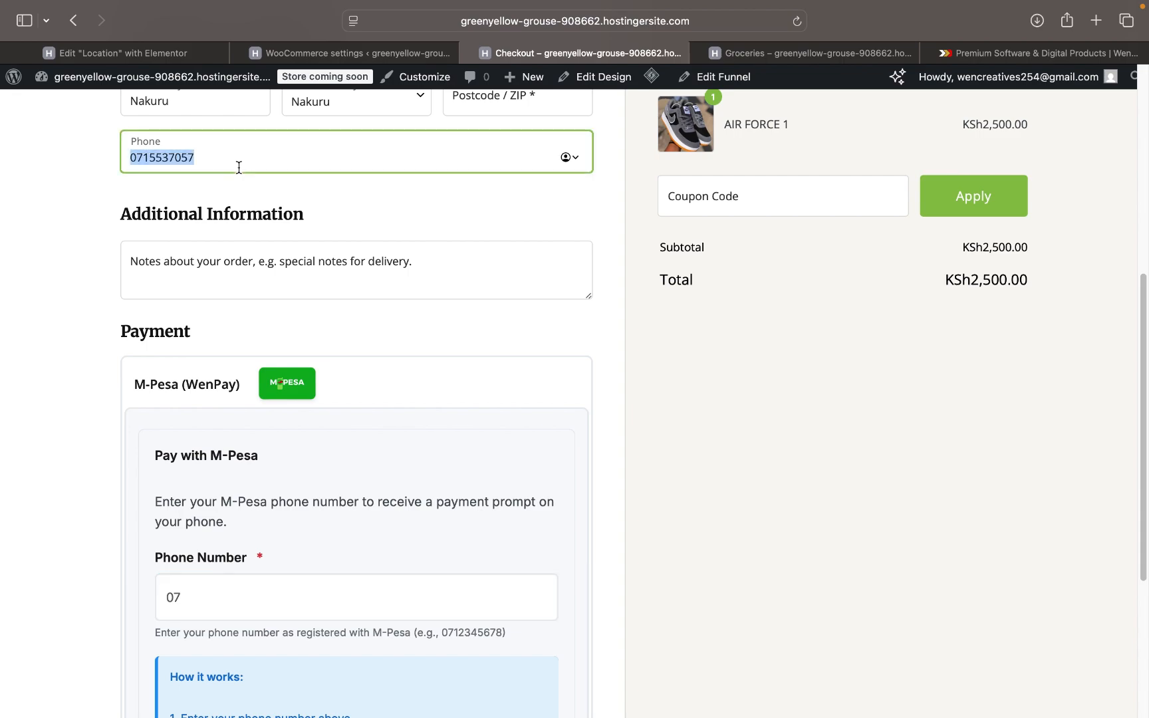
double_click(242, 577)
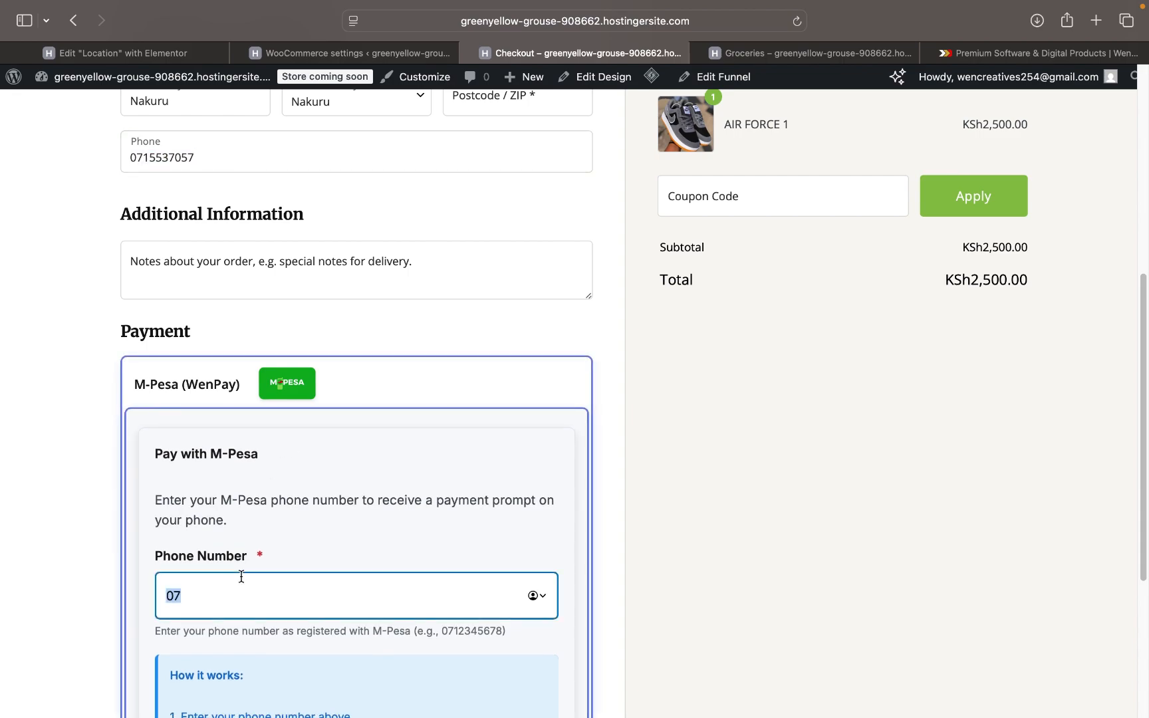
key(super+v)
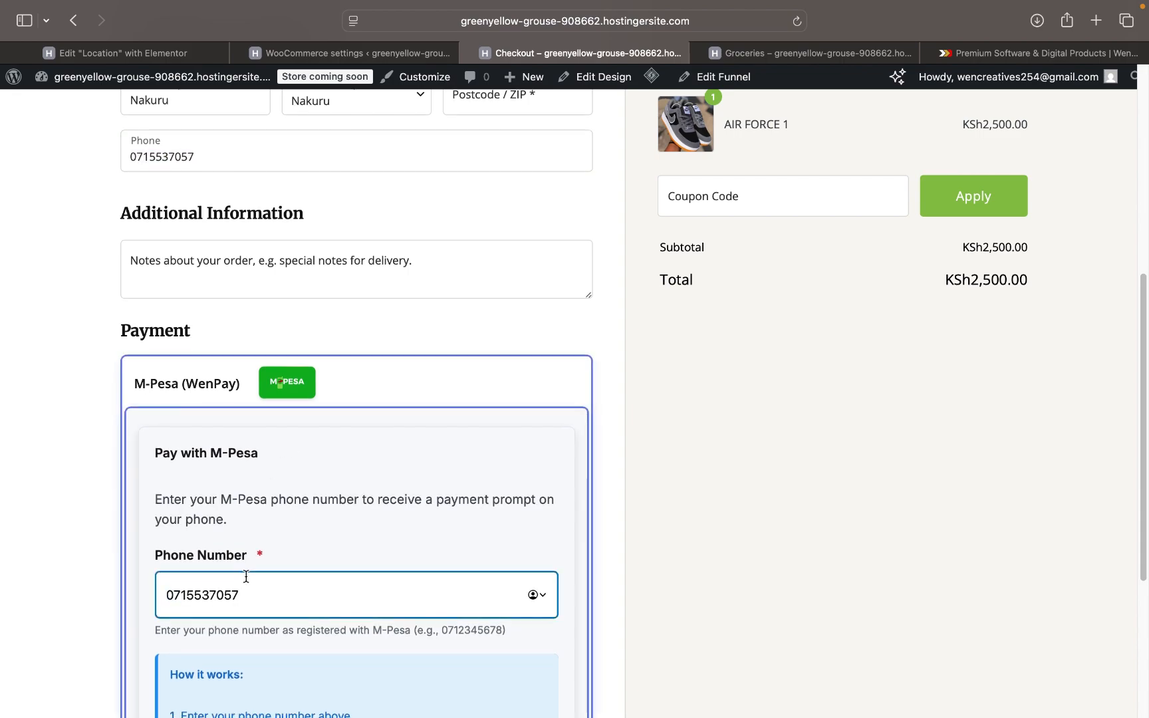
scroll(319, 532, down, 5)
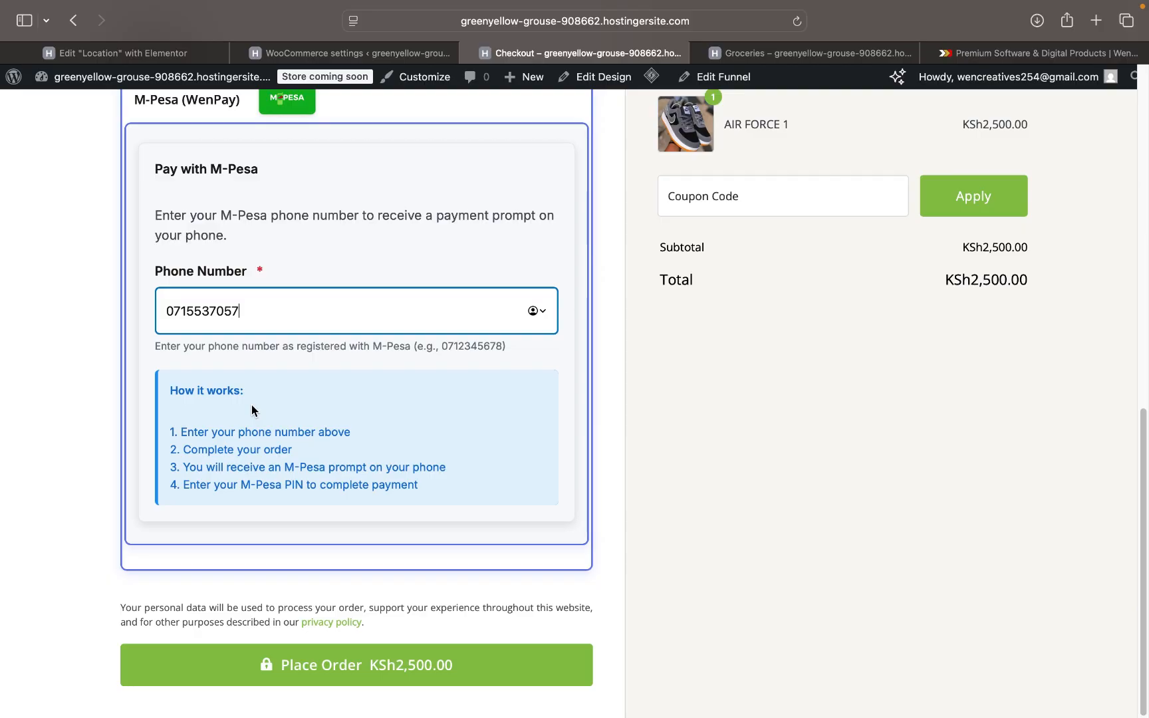
- Review the filled M-Pesa checkout, then open 'Store coming soon' from the admin bar
scroll(251, 404, up, 3)
scroll(251, 411, up, 9)
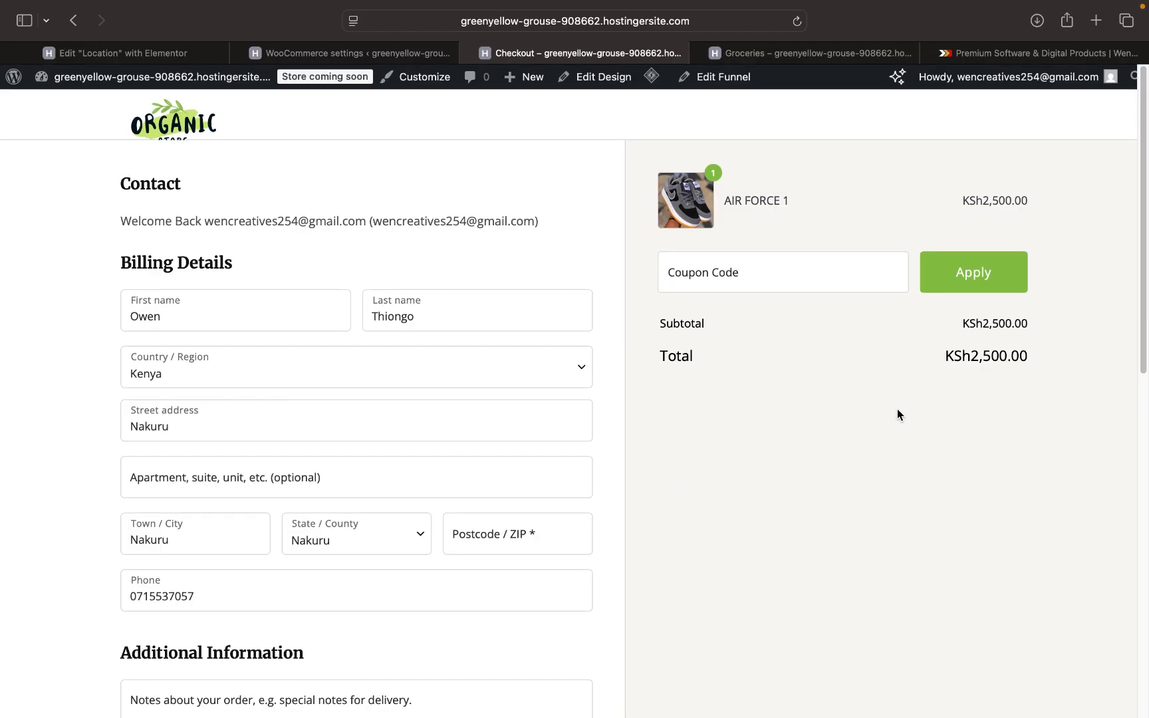
scroll(284, 608, down, 12)
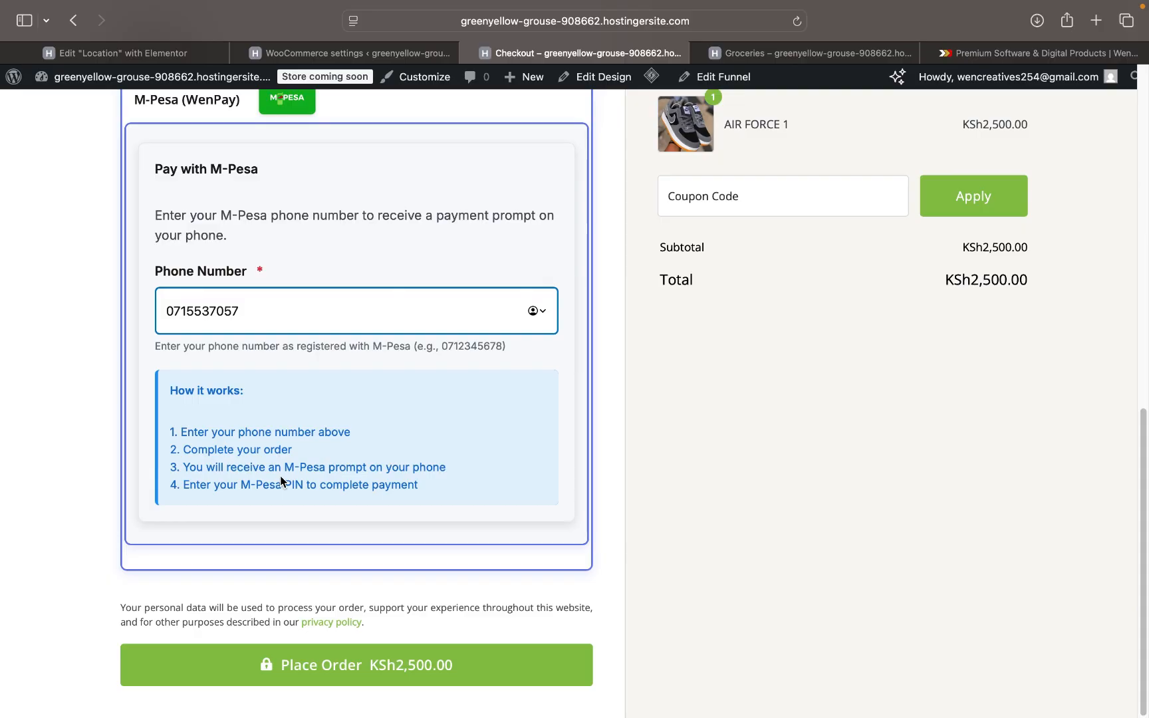
scroll(279, 481, up, 3)
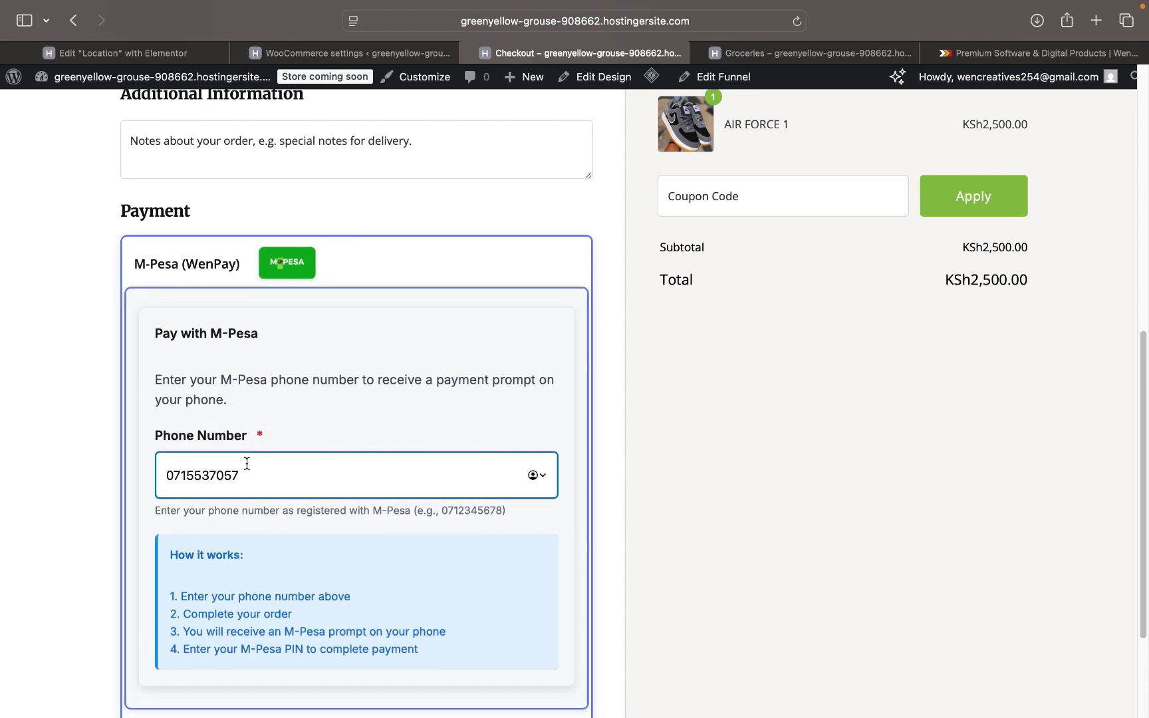
scroll(247, 464, down, 5)
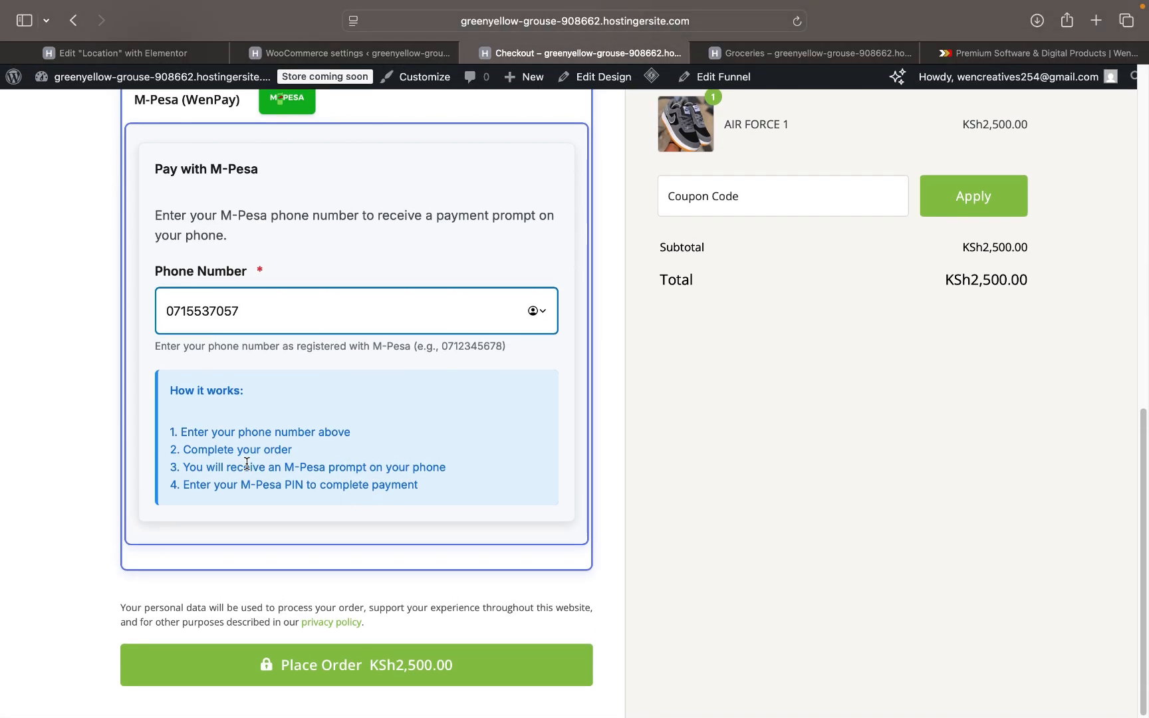
scroll(247, 463, up, 1)
scroll(246, 464, down, 1)
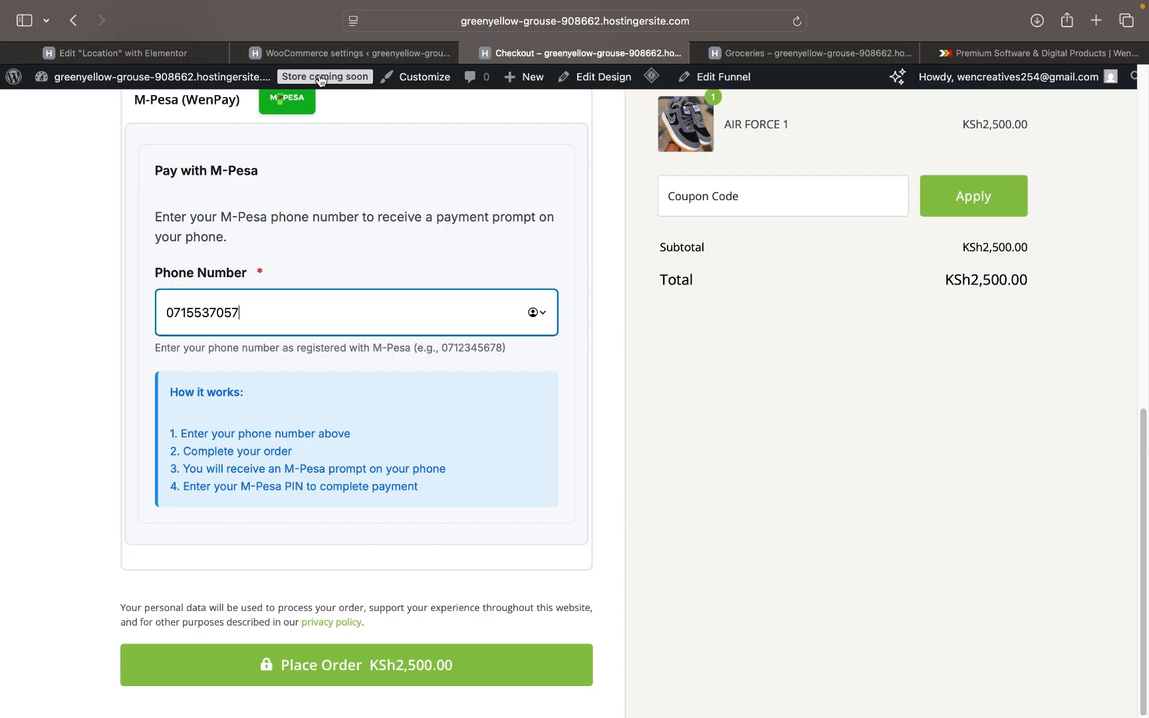
click(319, 78)
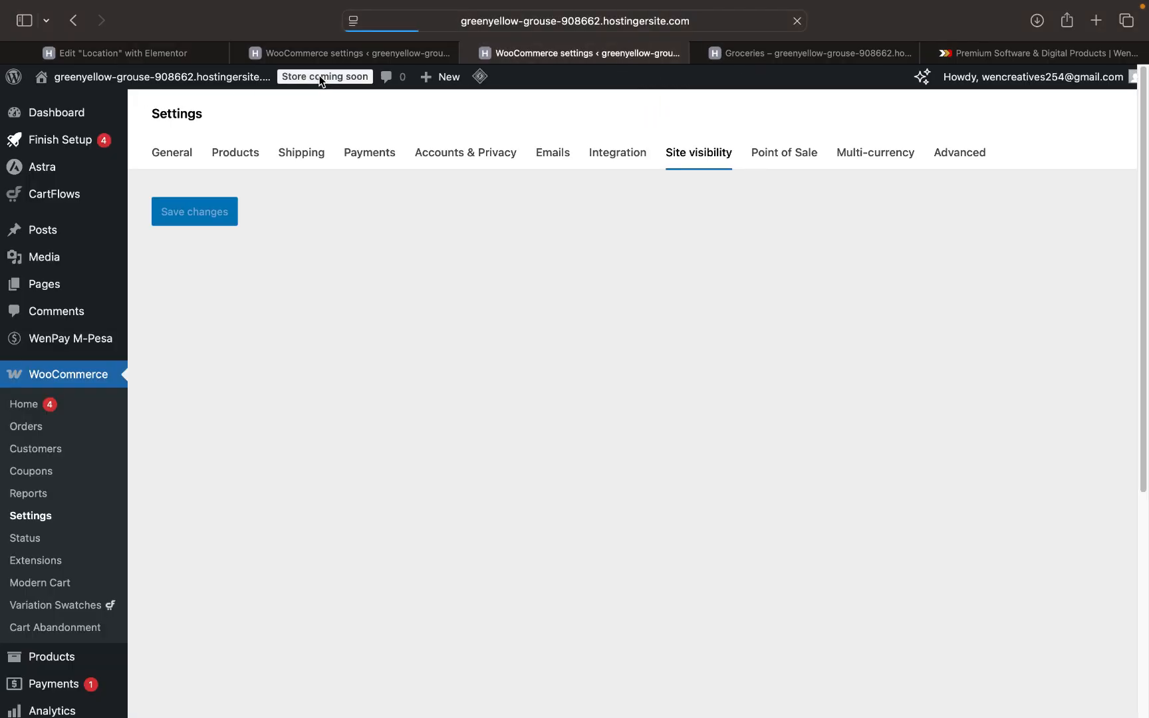
- Switch WooCommerce site visibility from Coming soon to Live and save the change
scroll(209, 396, down, 5)
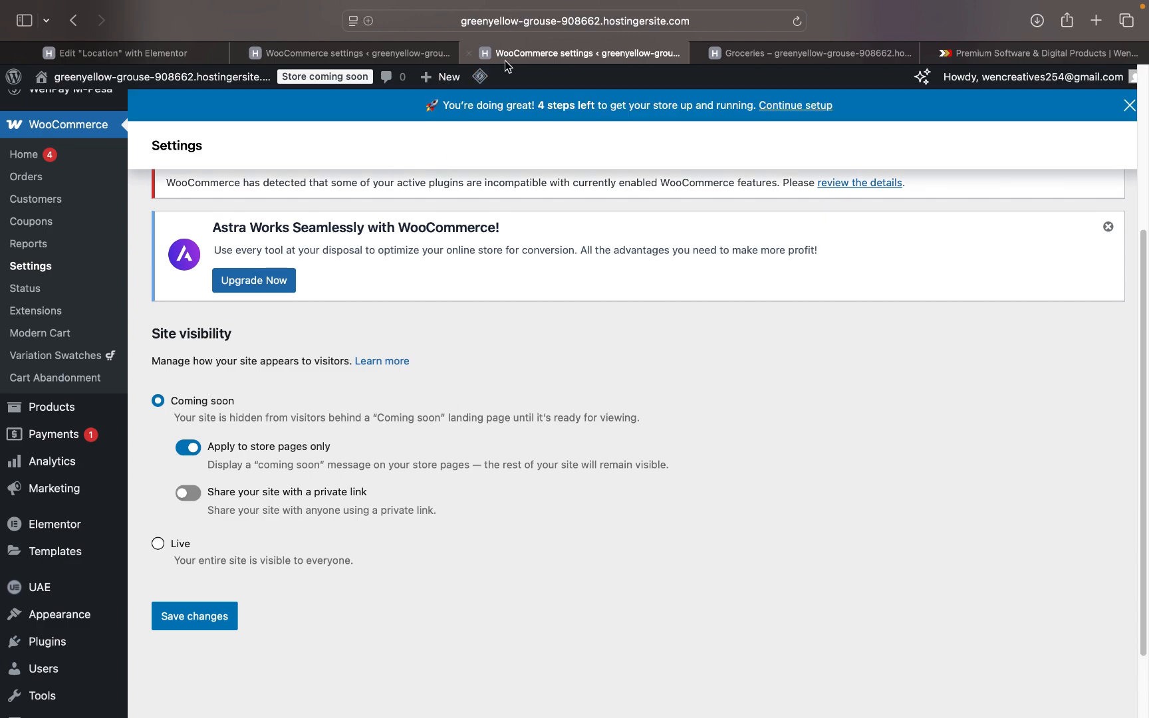
scroll(458, 235, down, 2)
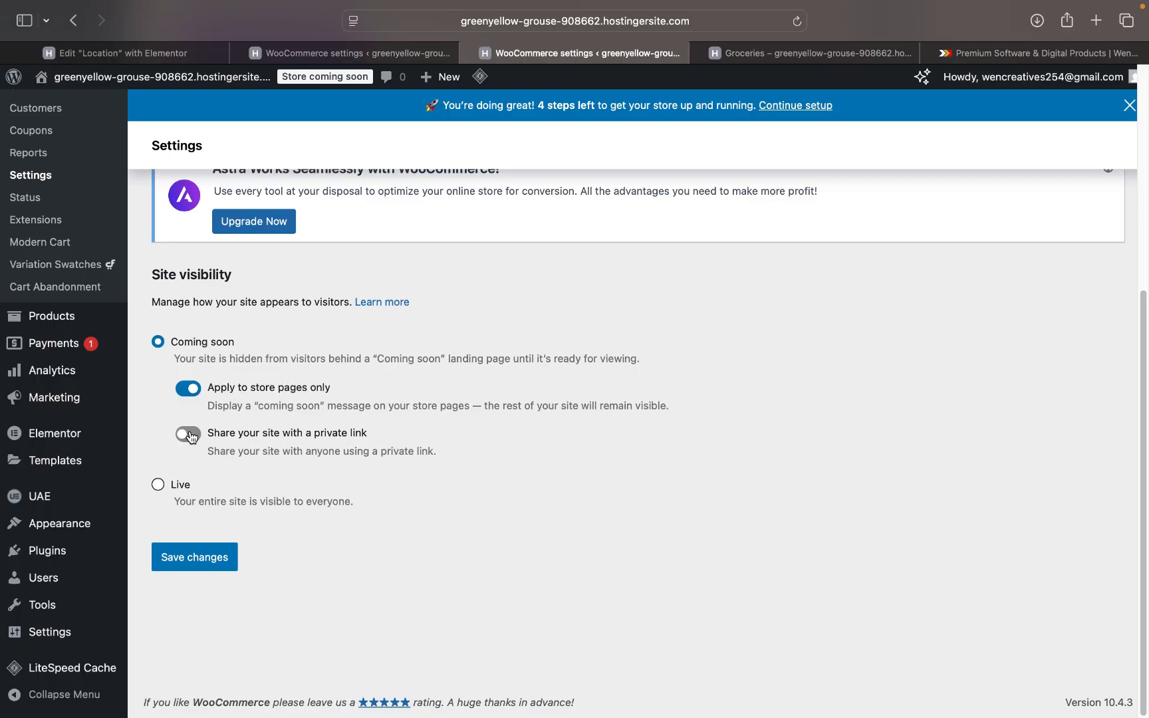
click(168, 483)
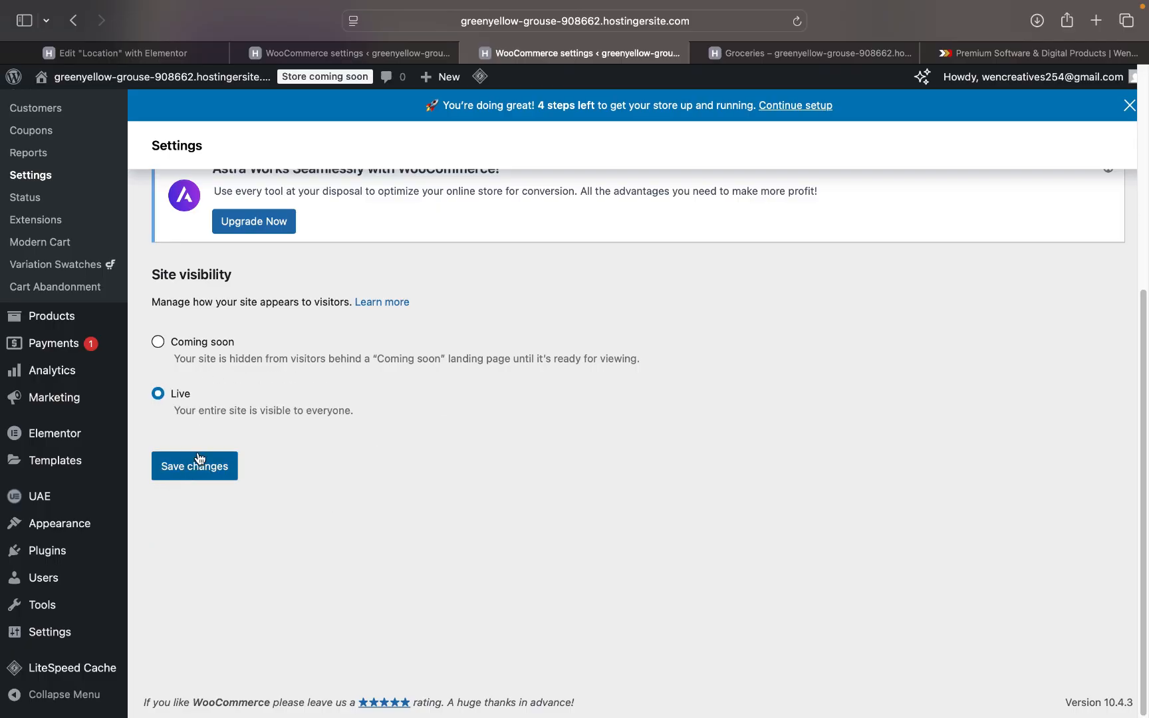
click(195, 470)
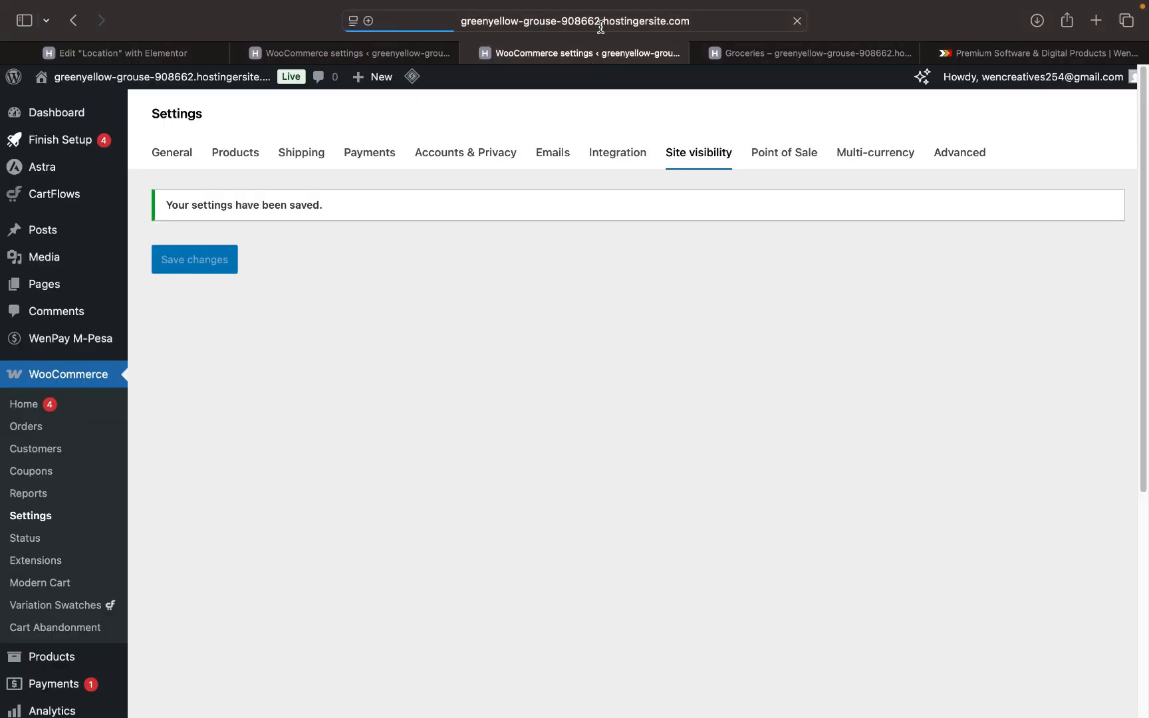
- Dismiss the browser's favourites suggestions and head to the Groceries storefront page
click(600, 27)
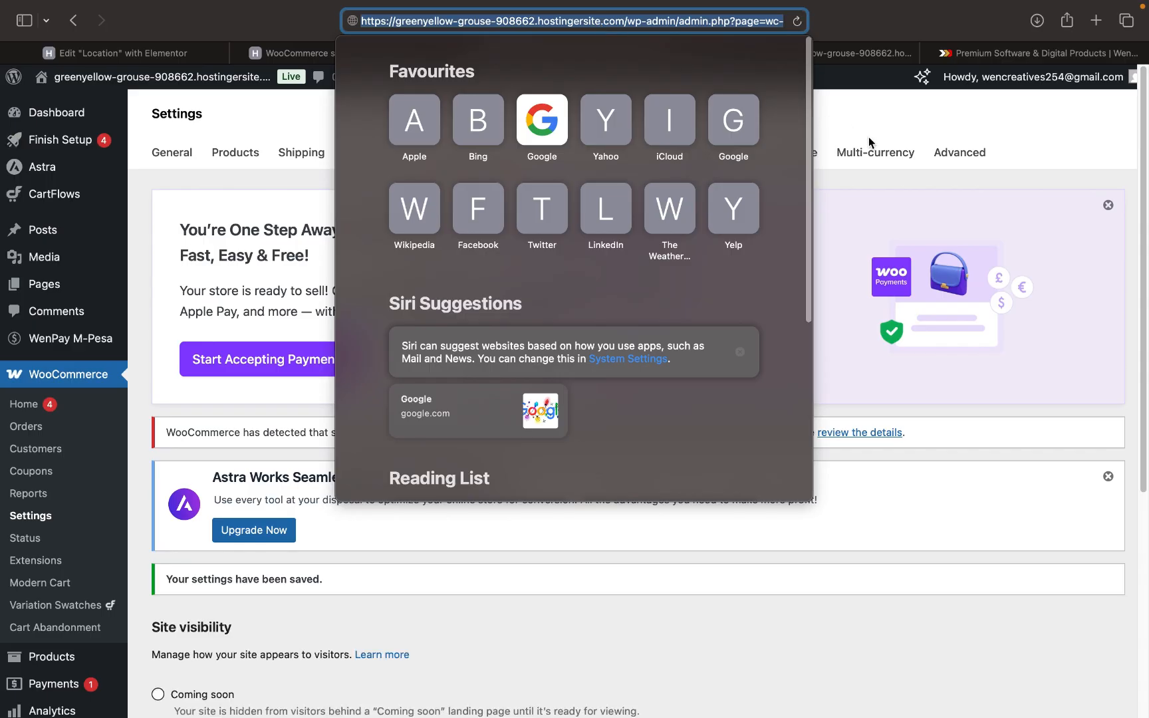
click(868, 139)
scroll(710, 261, down, 3)
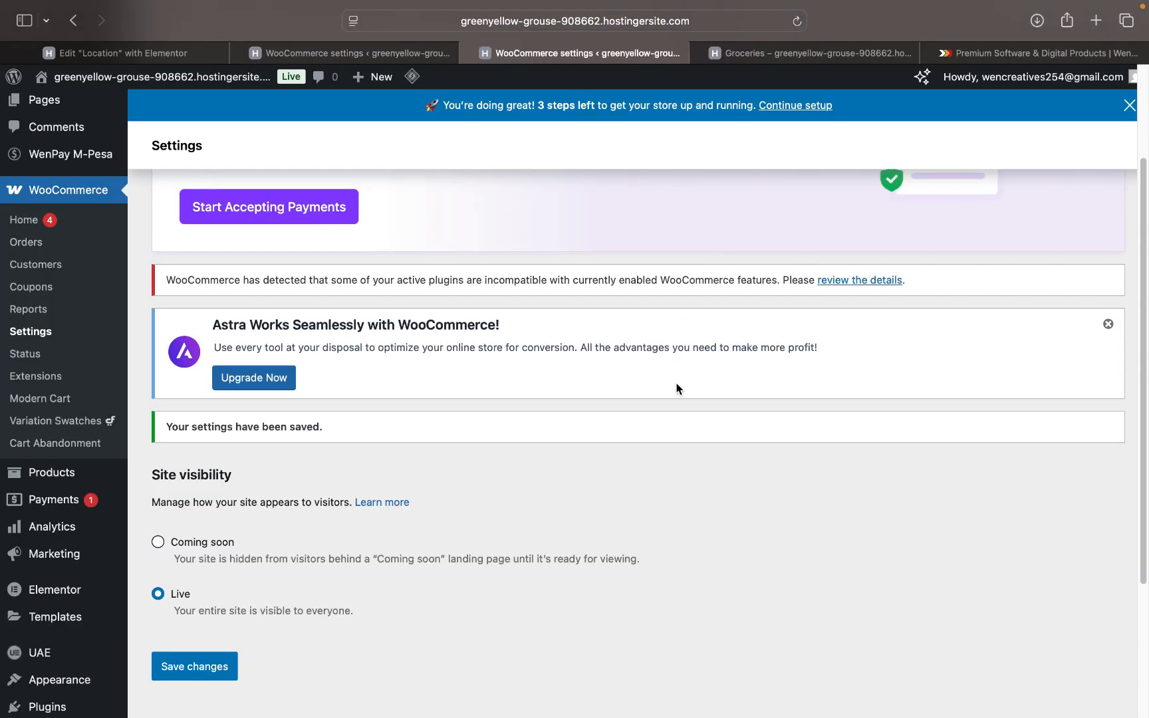
scroll(685, 469, down, 3)
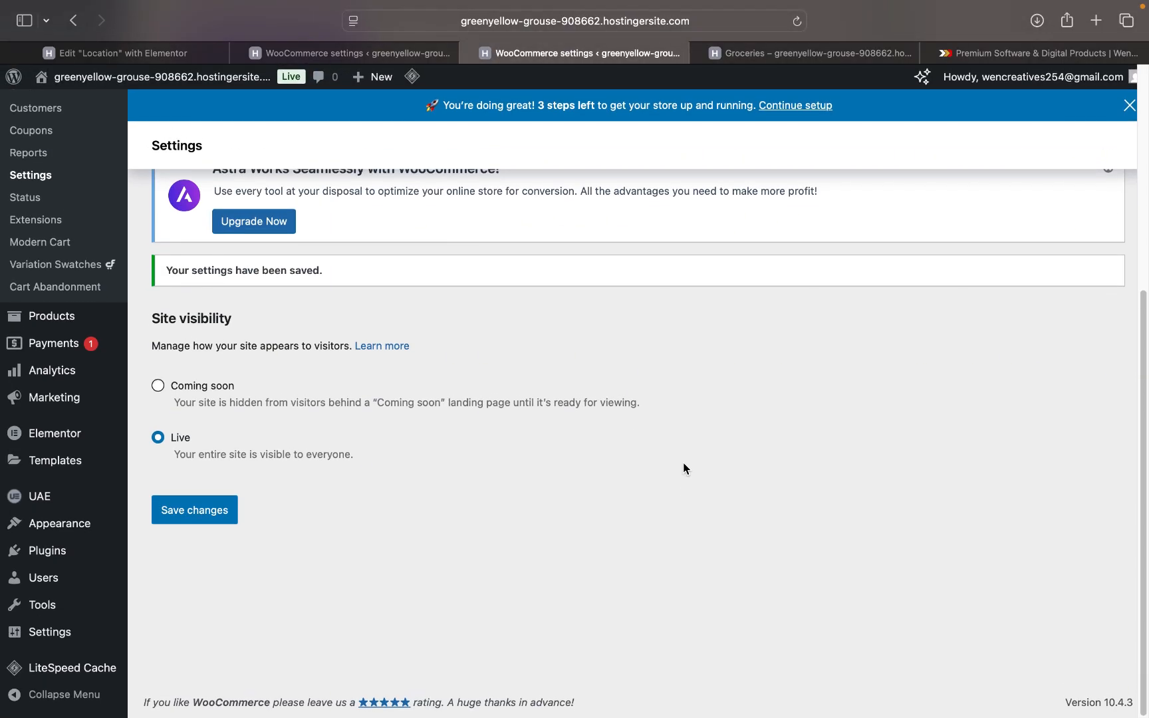
click(822, 54)
- Confirm in settings that visibility is Live, then return to the Groceries storefront
scroll(656, 262, down, 7)
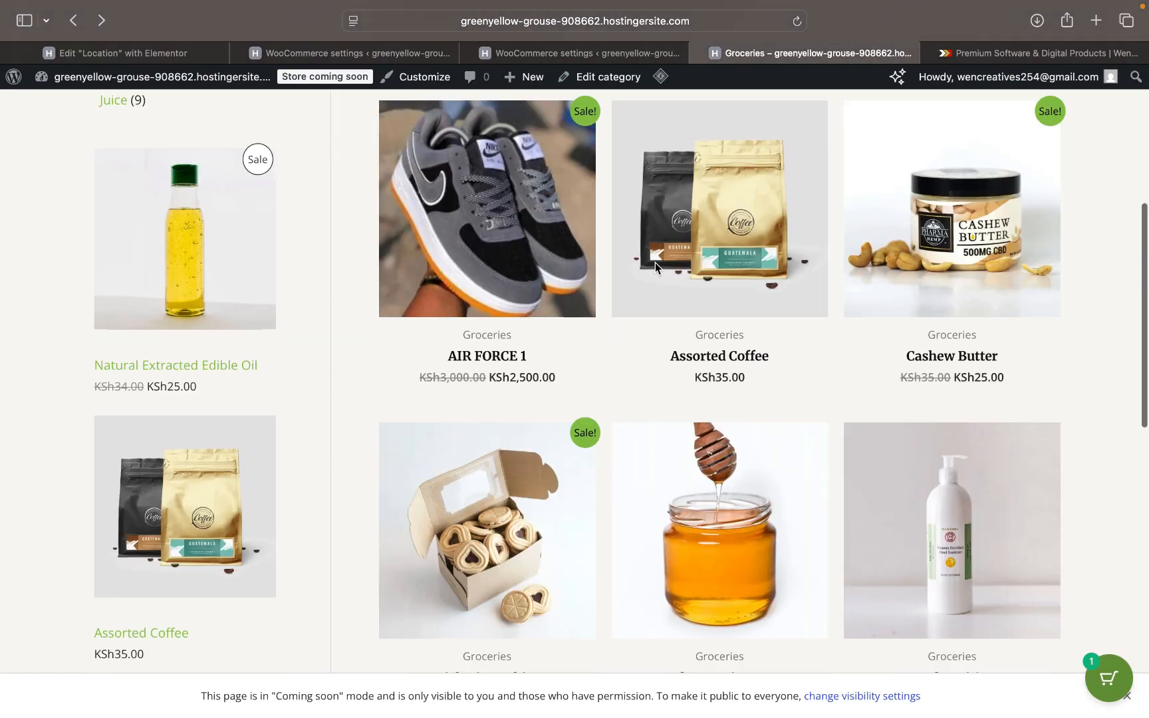
scroll(550, 245, up, 7)
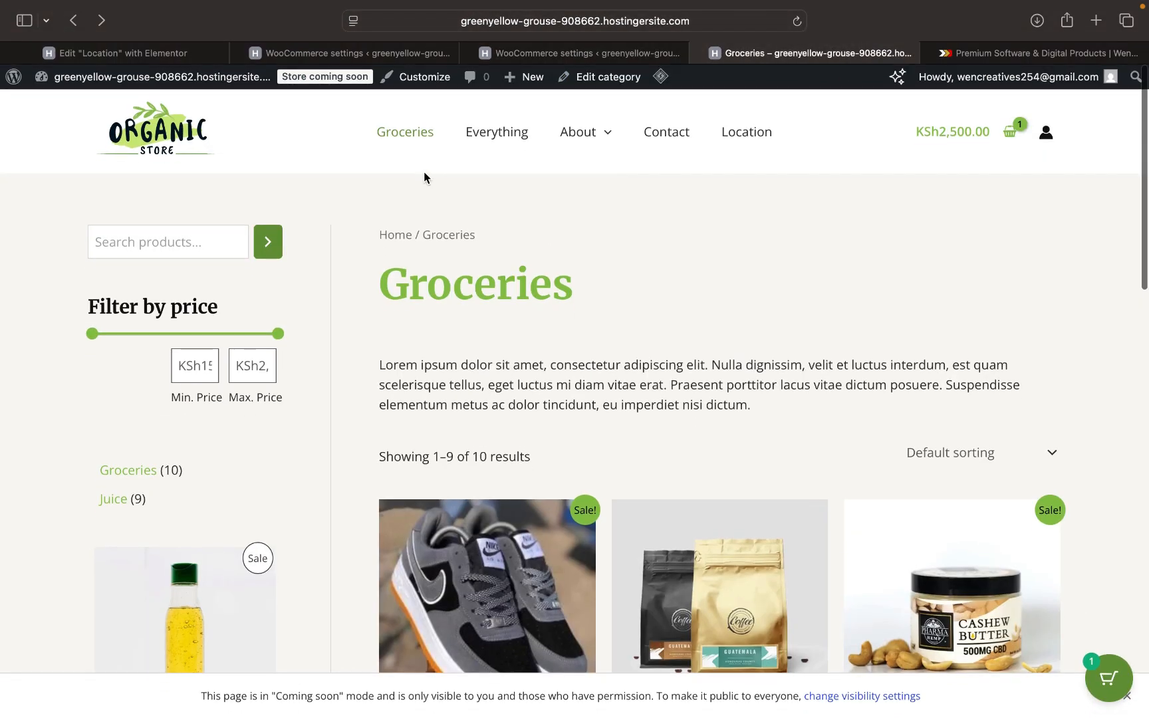
click(413, 83)
click(511, 57)
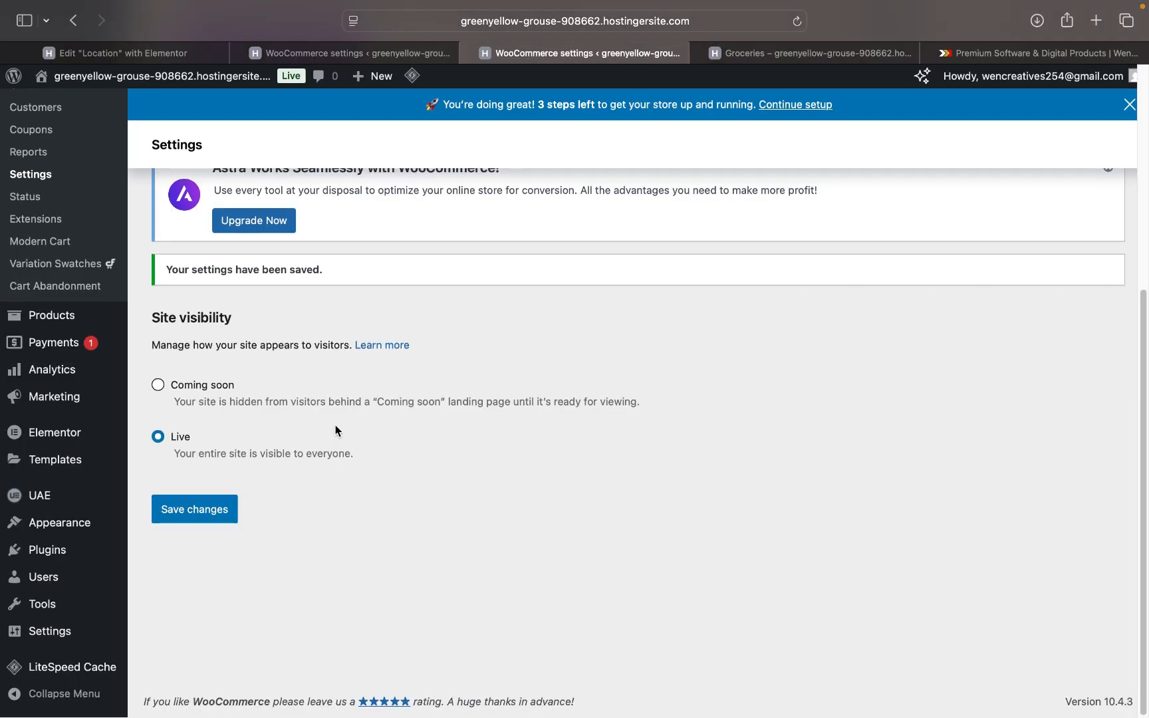
click(763, 58)
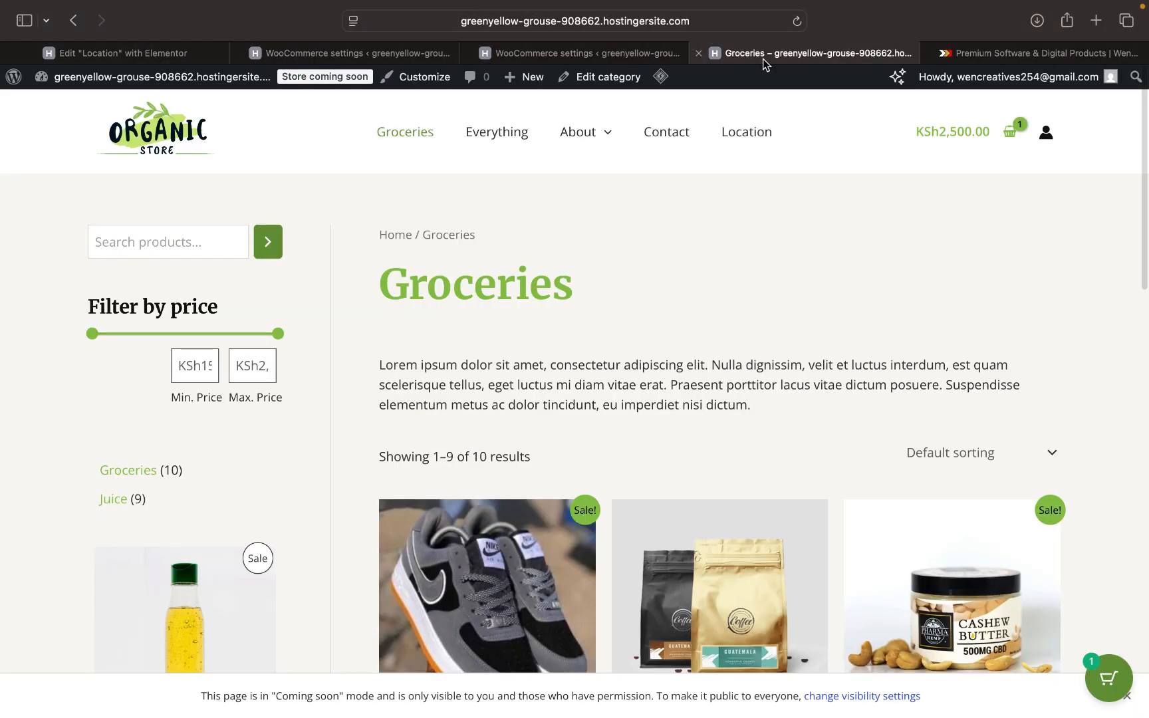
scroll(590, 312, down, 5)
scroll(591, 312, up, 4)
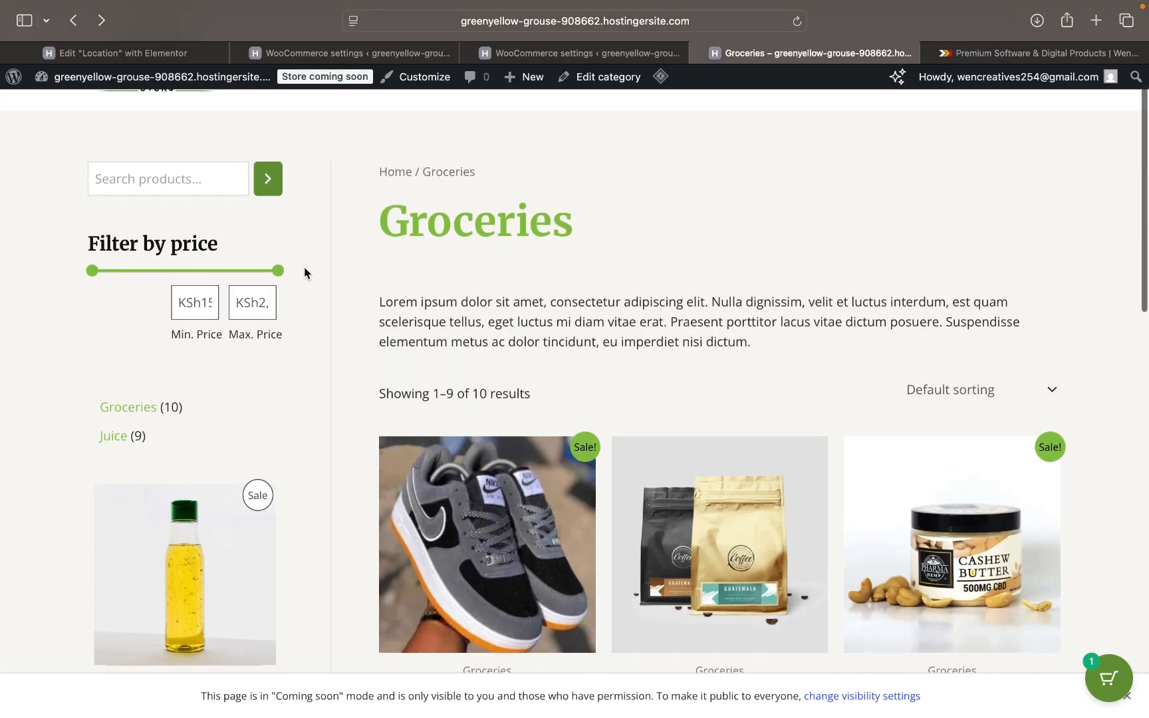
- Lower the price filter maximum to KSh1,811.00 and browse the 9 resulting products
click(228, 270)
scroll(493, 350, down, 3)
scroll(493, 348, down, 10)
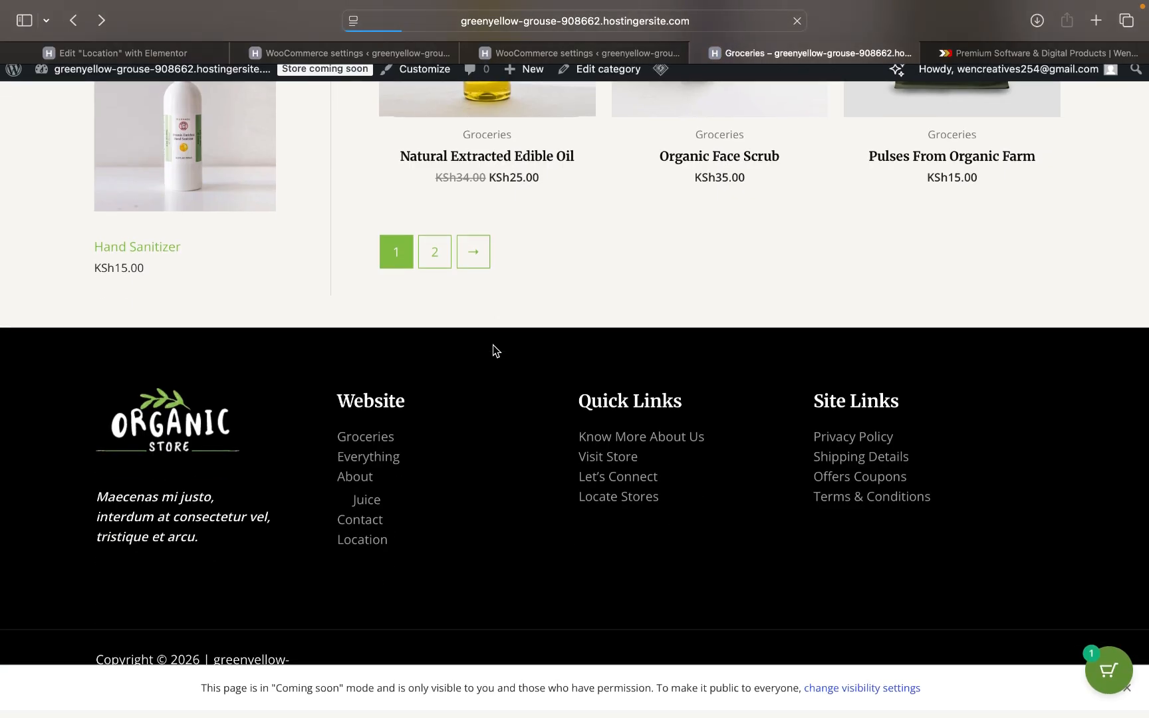
scroll(492, 347, up, 3)
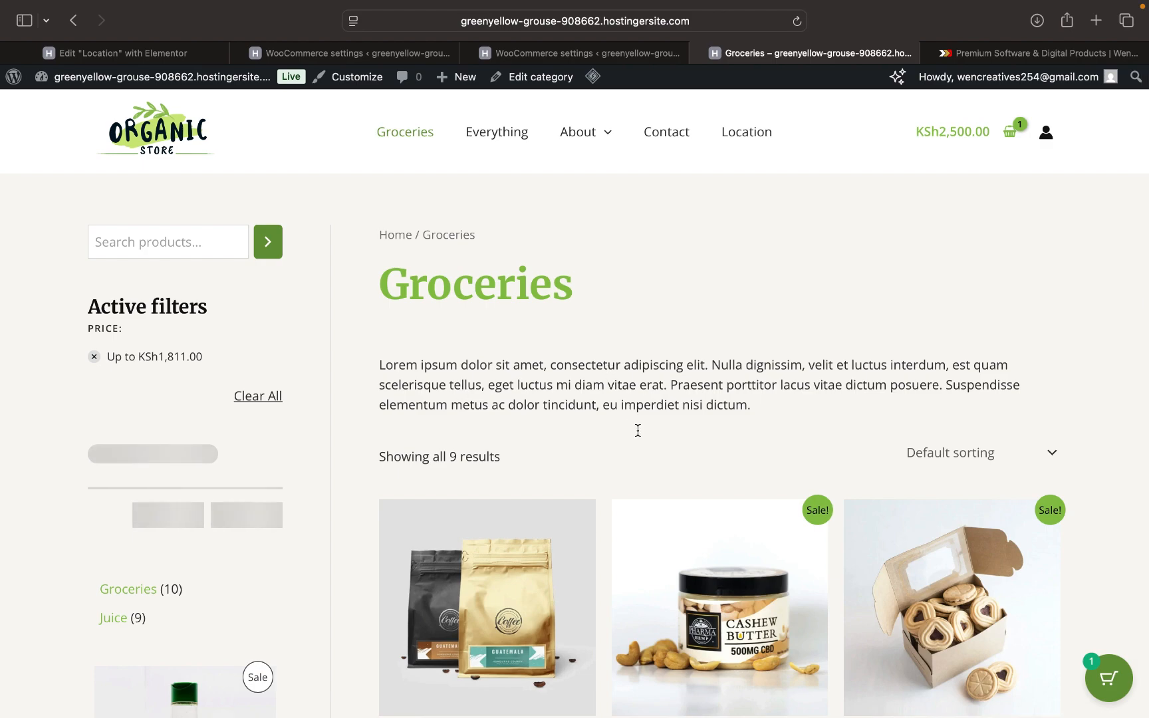
scroll(638, 431, down, 10)
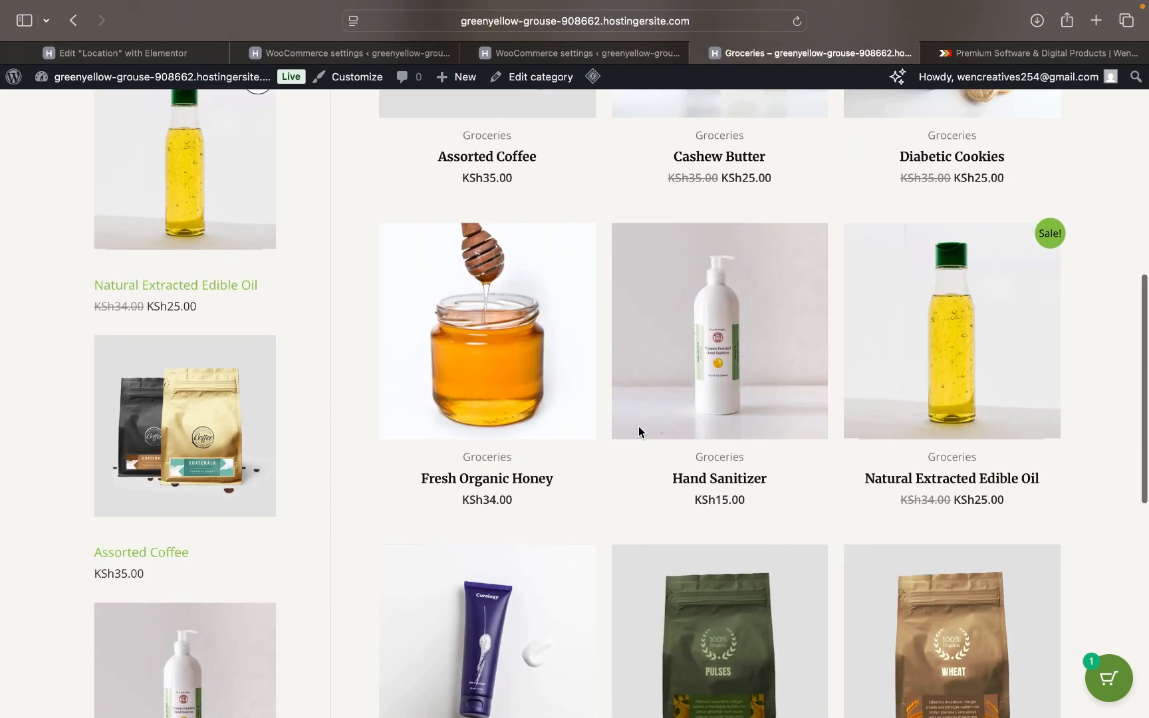
scroll(638, 432, down, 3)
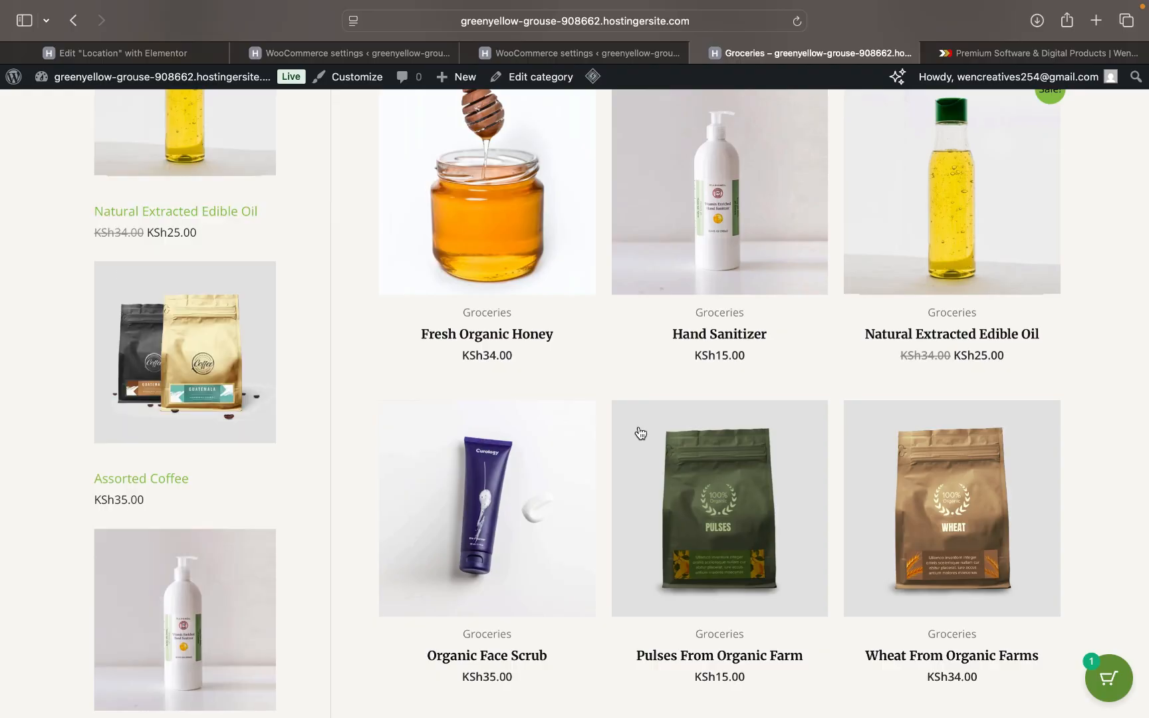
scroll(640, 433, up, 10)
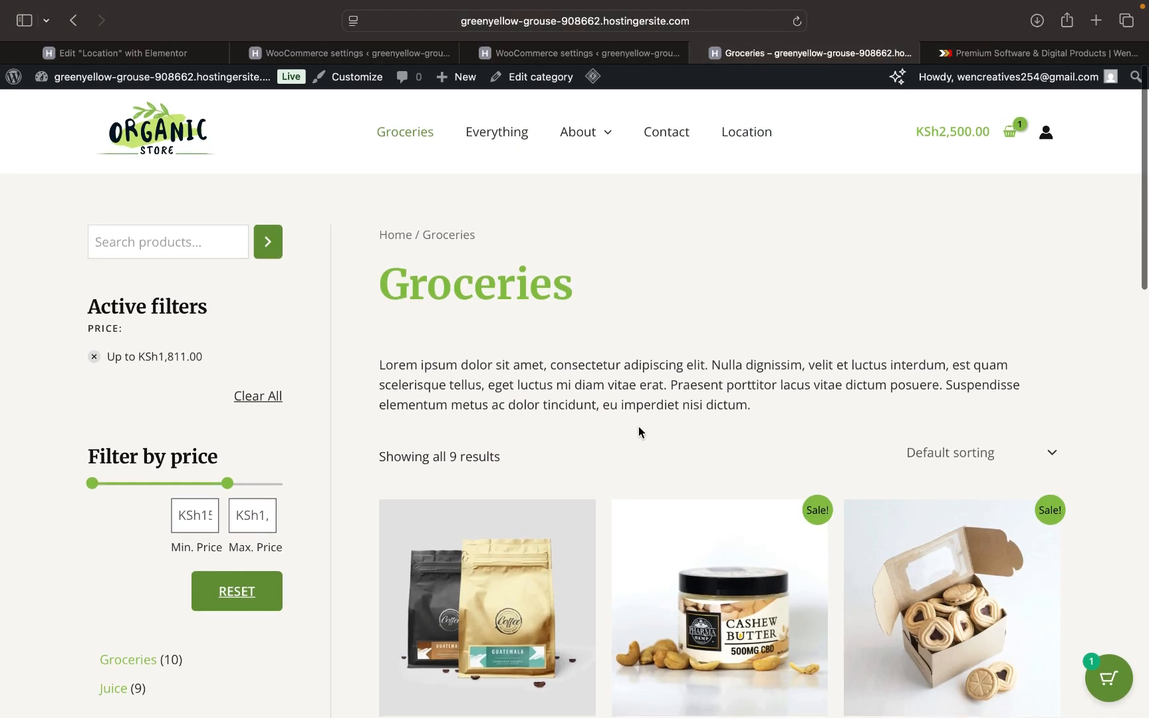